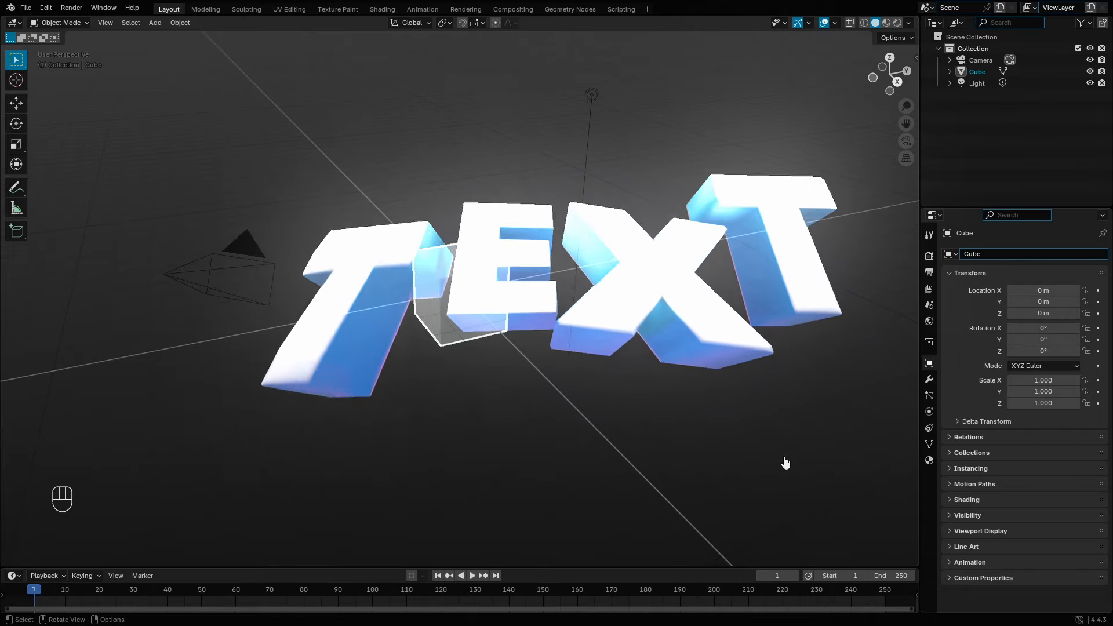
Step: Box-select the default Cube and Light and delete them, leaving only the camera
left_click_drag(783, 454, 513, 231)
left_click_drag(718, 390, 341, 201)
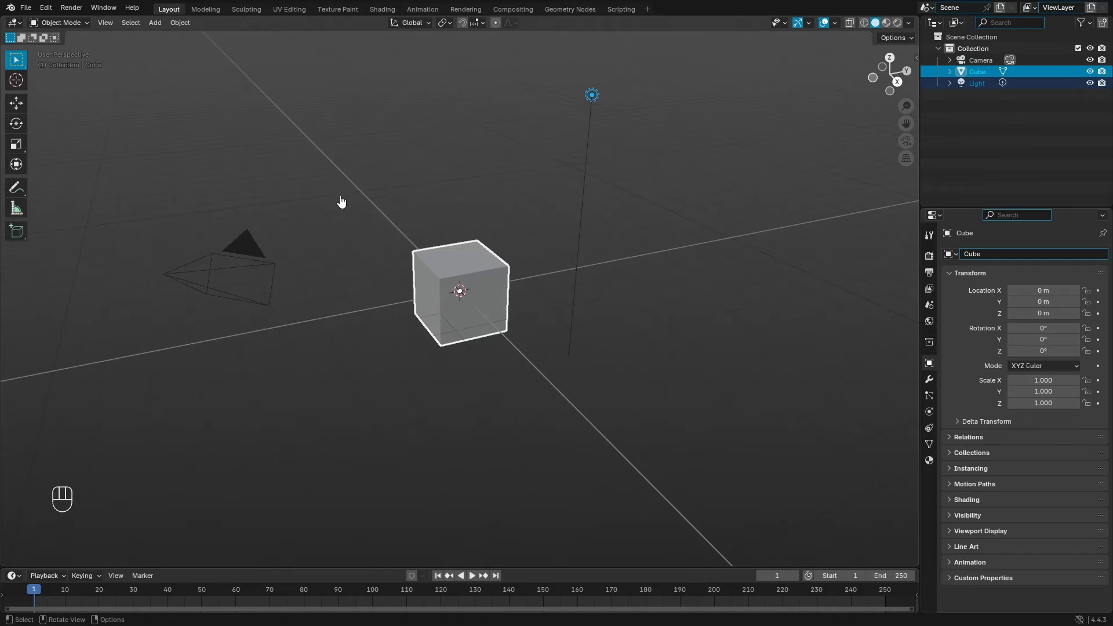
left_click_drag(703, 475, 431, 220)
left_click_drag(670, 459, 496, 232)
left_click_drag(600, 377, 409, 165)
key("Delete")
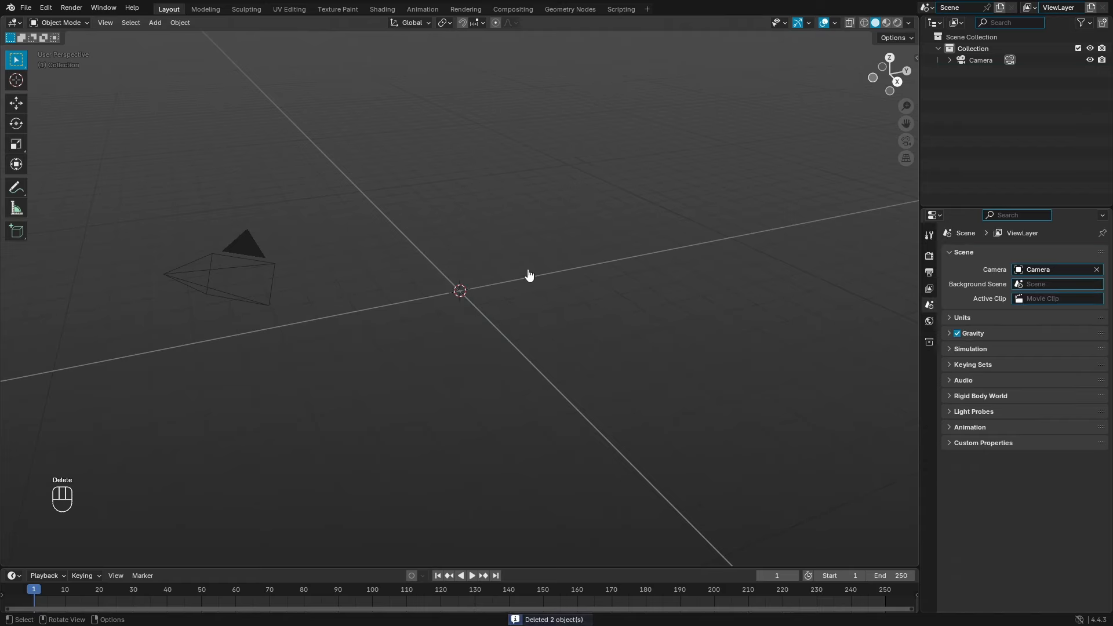
Step: Clear the camera's location and rotation, then rotate it 90° about X
left_click(273, 292)
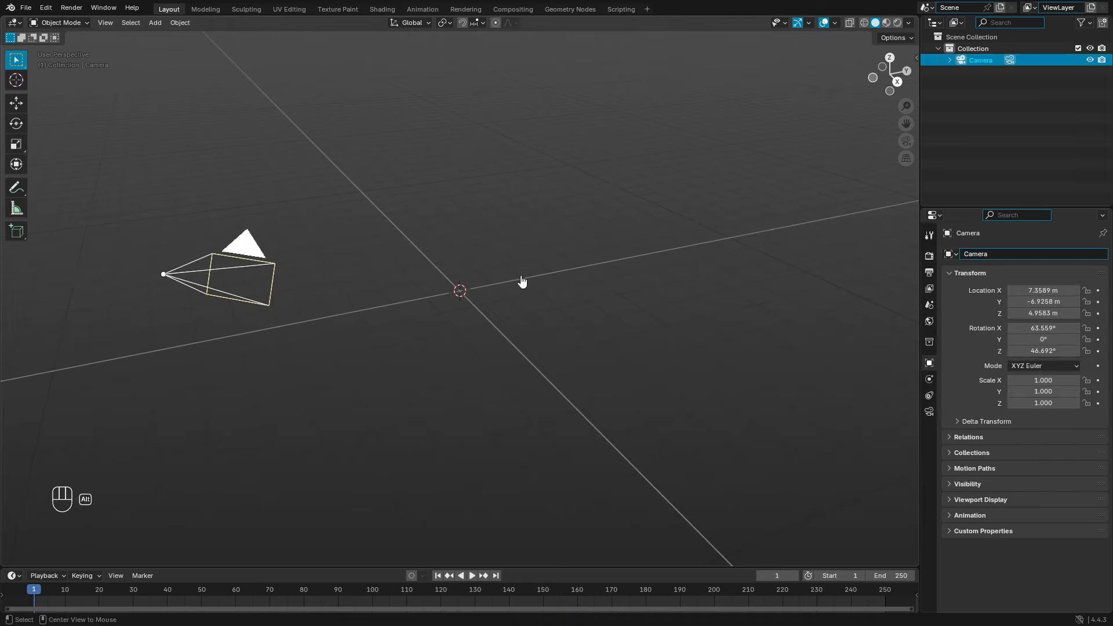
key("alt+g")
key("alt+r")
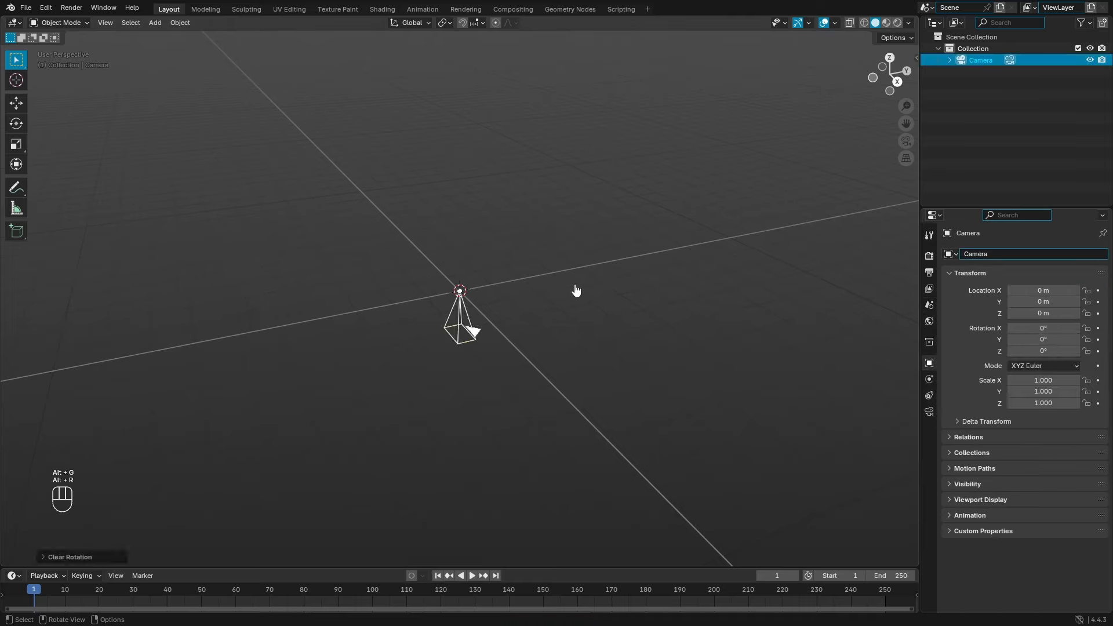
key("r")
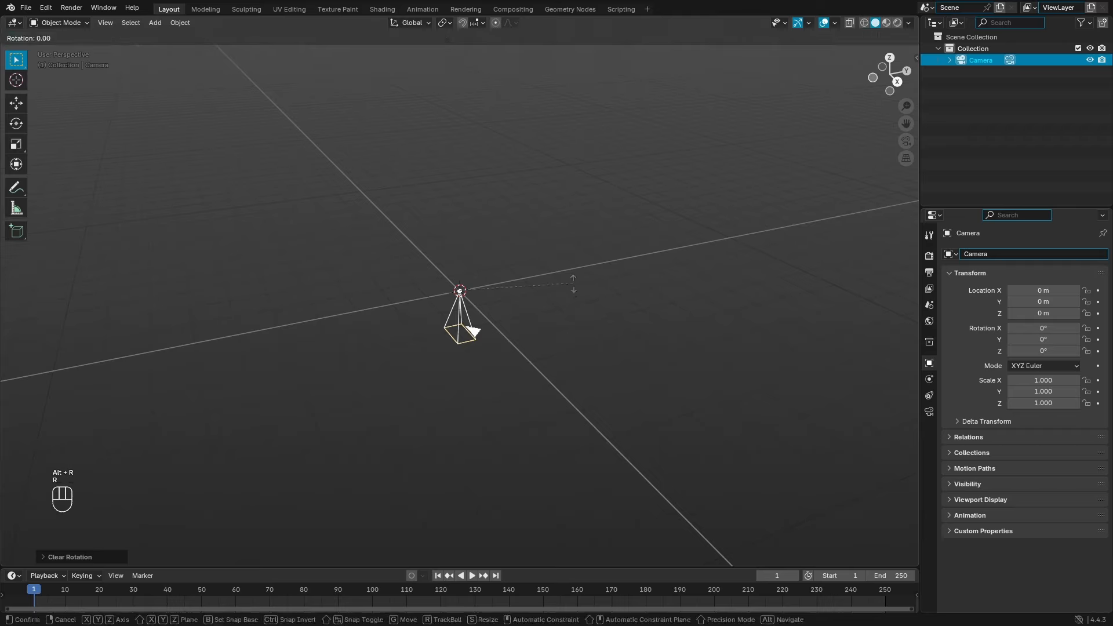
key("x")
key("KP_9")
key("KP_0")
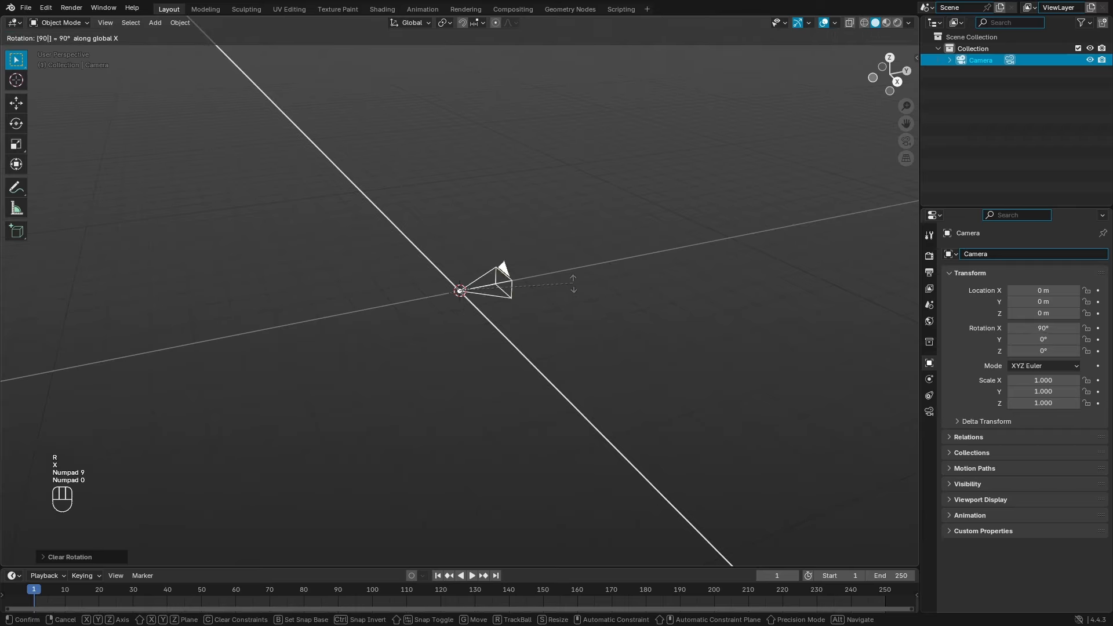
left_click(584, 280)
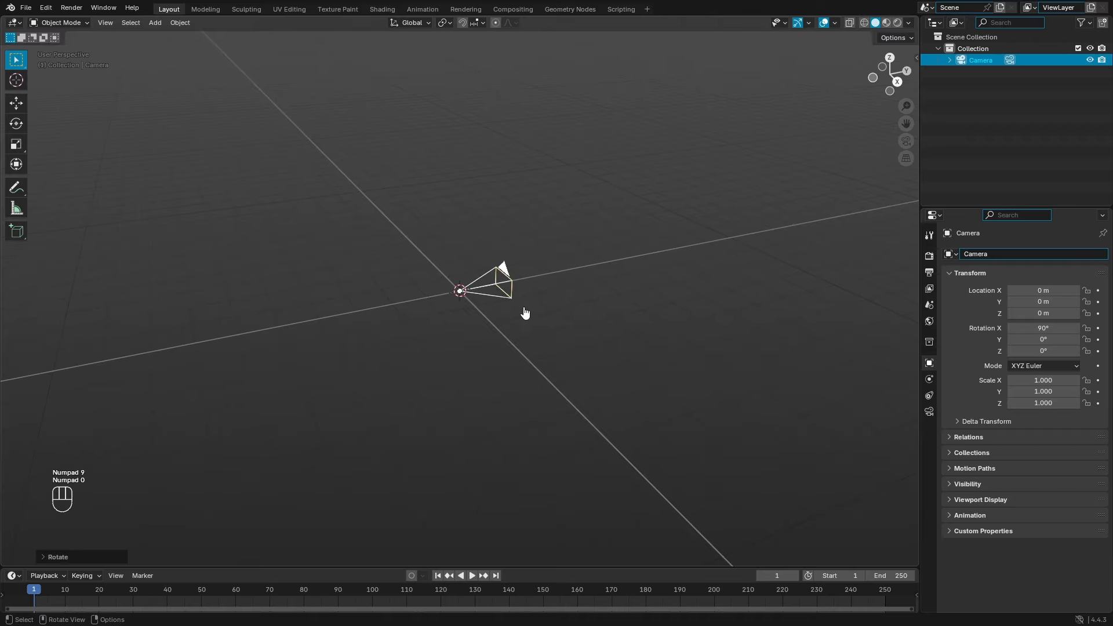
Step: Move the camera back along Y to about −9.17 m and look through it
key("g")
key("y")
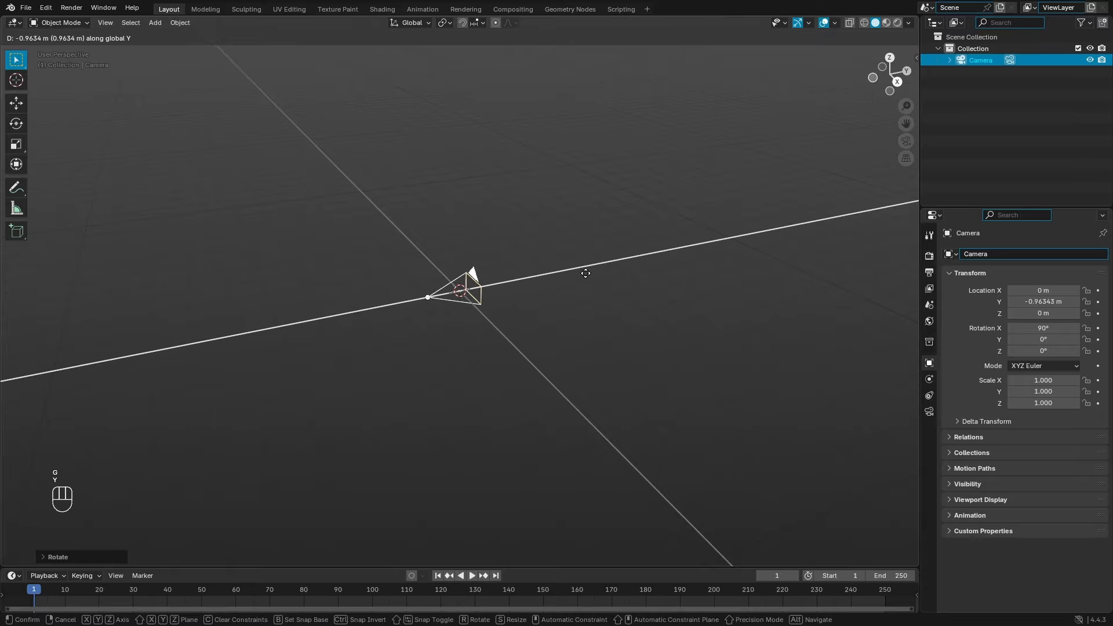
left_click(258, 324)
middle_click_drag(343, 362, 547, 344)
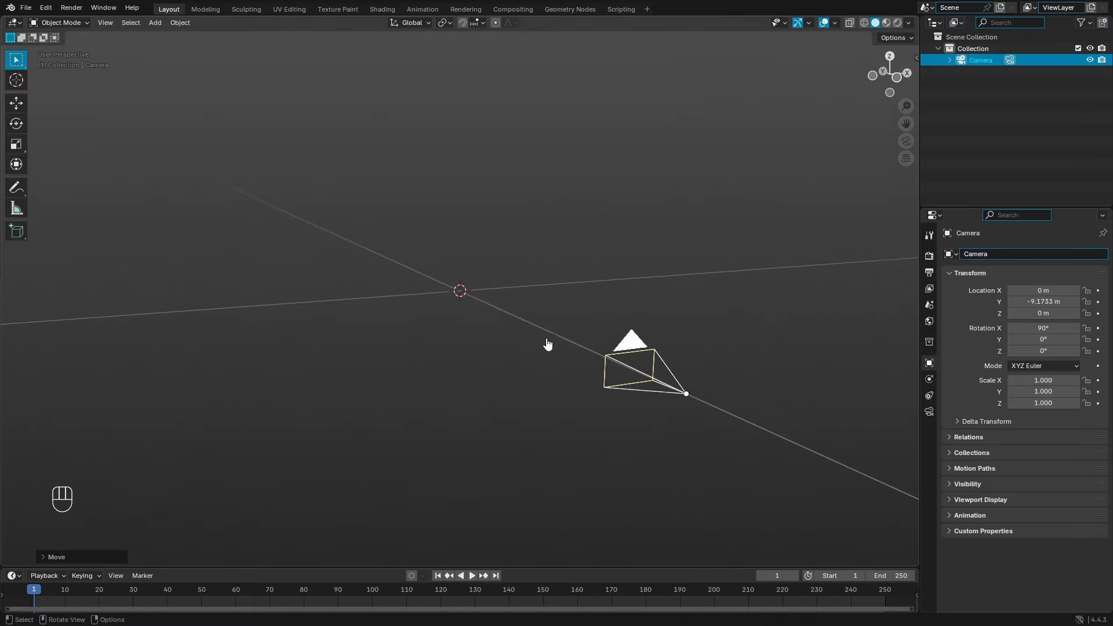
key("KP_0")
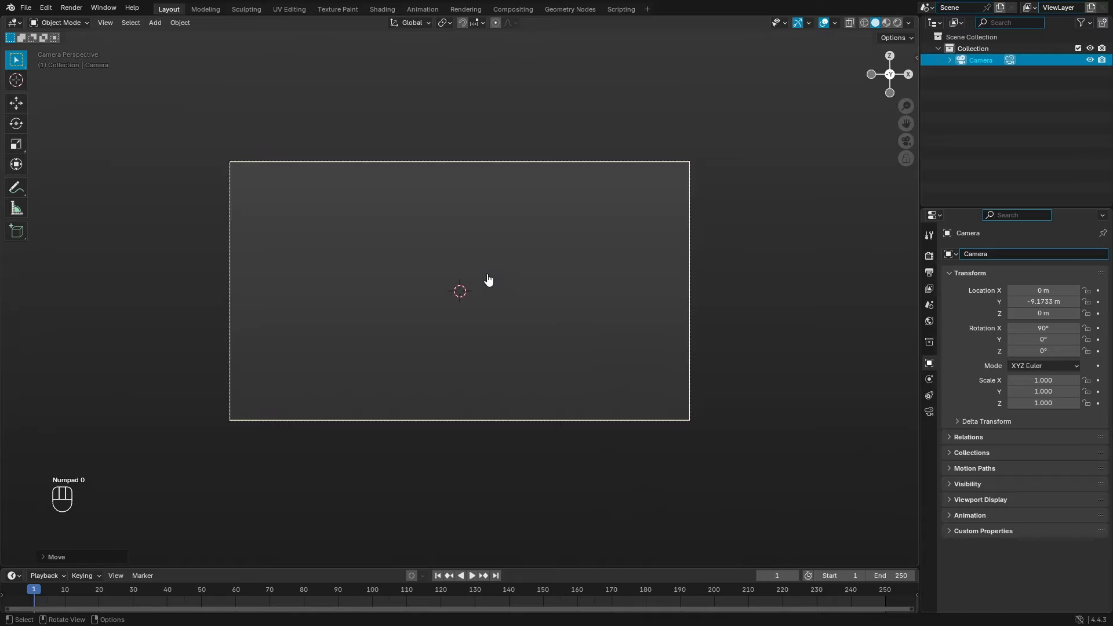
Step: Add a Text object at the origin and orbit the view to see it
key("shift+a")
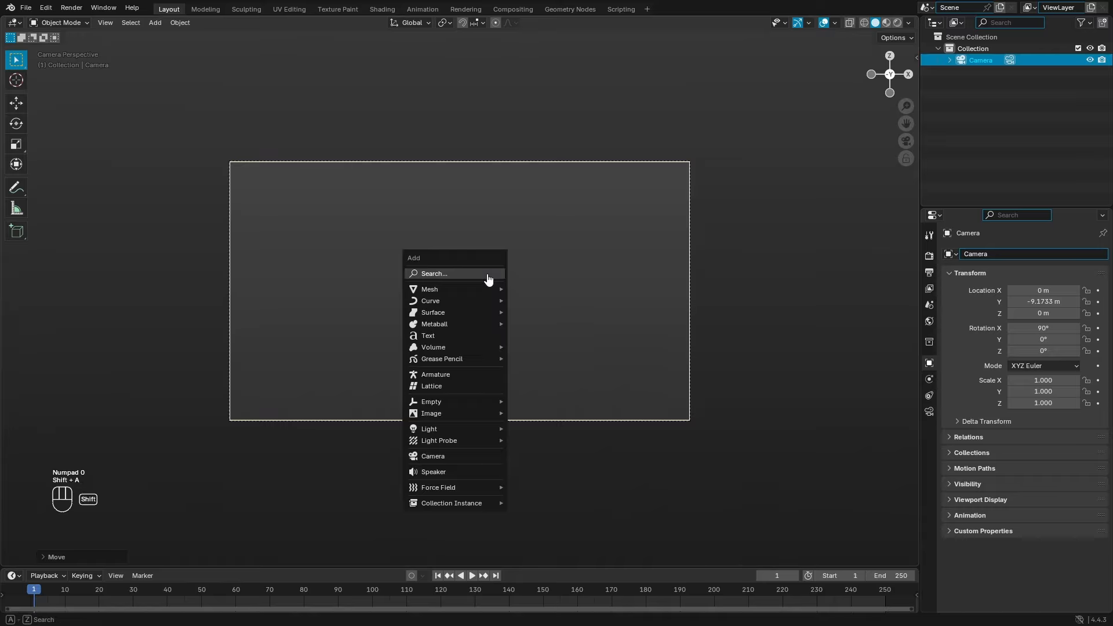
left_click(469, 342)
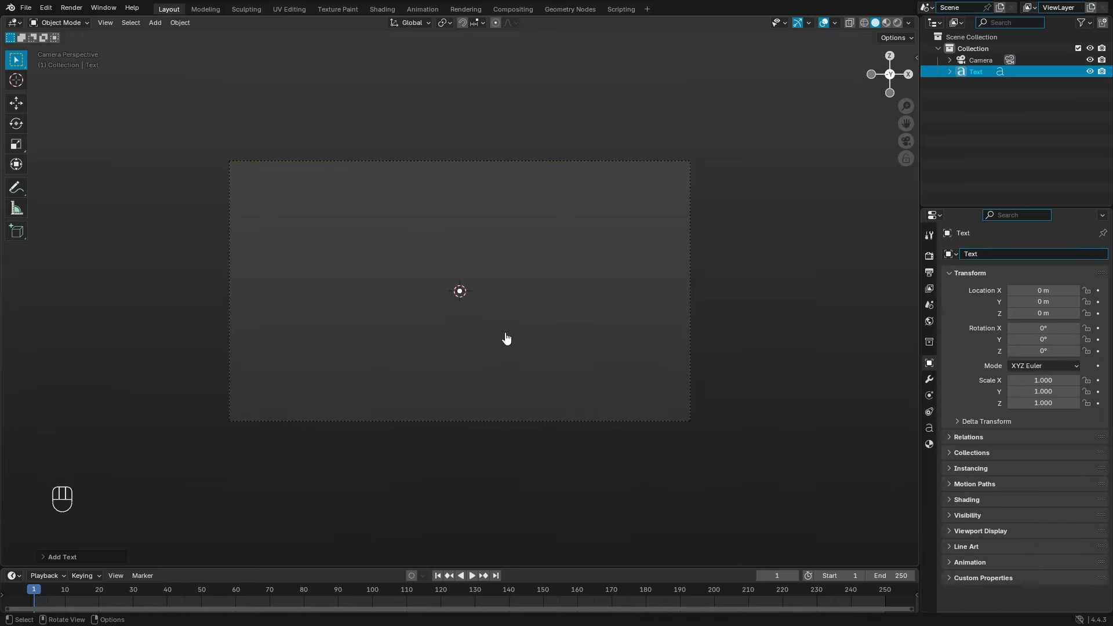
scroll(458, 293, "up", 2)
middle_click_drag(458, 293, 464, 262)
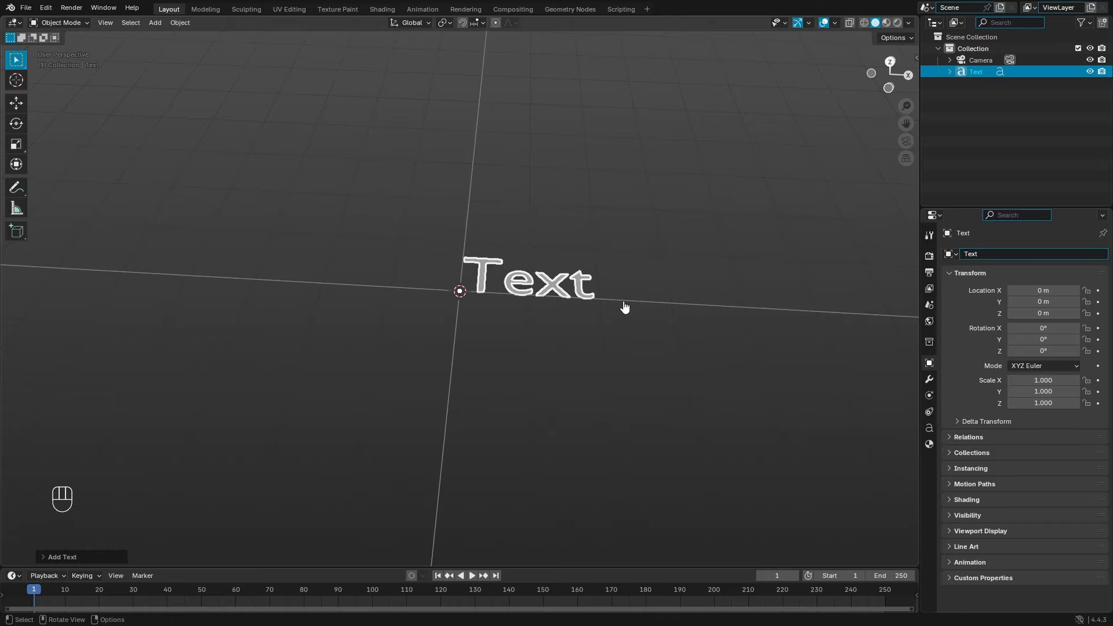
Step: Rotate the text 90° about X to stand it upright, then return to camera view
key("r")
key("x")
key("KP_9")
key("KP_0")
key("Return")
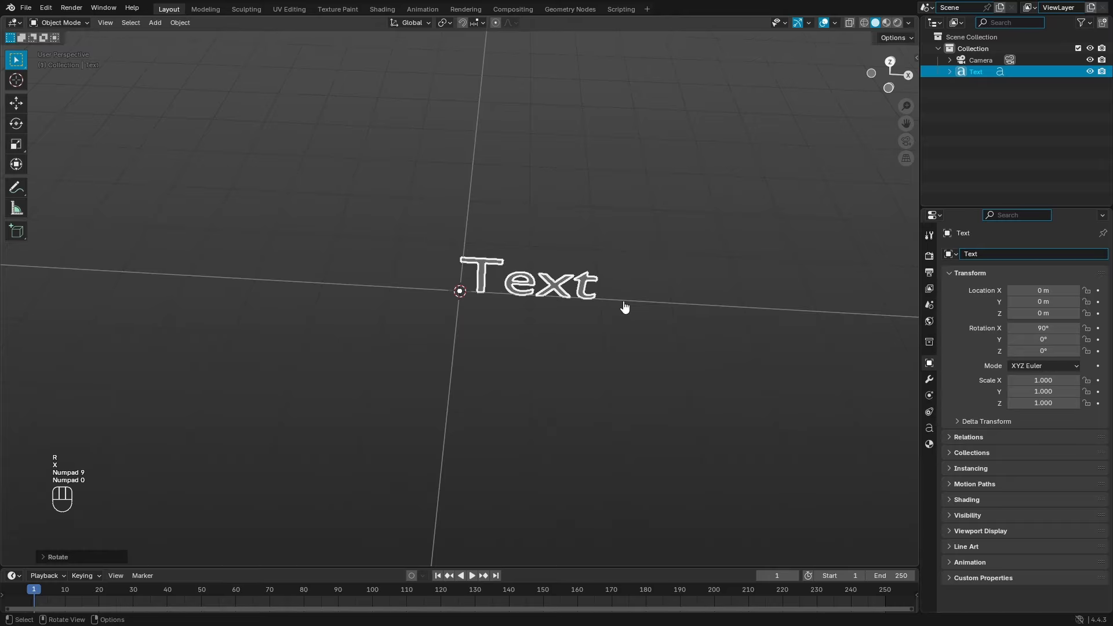
key("KP_0")
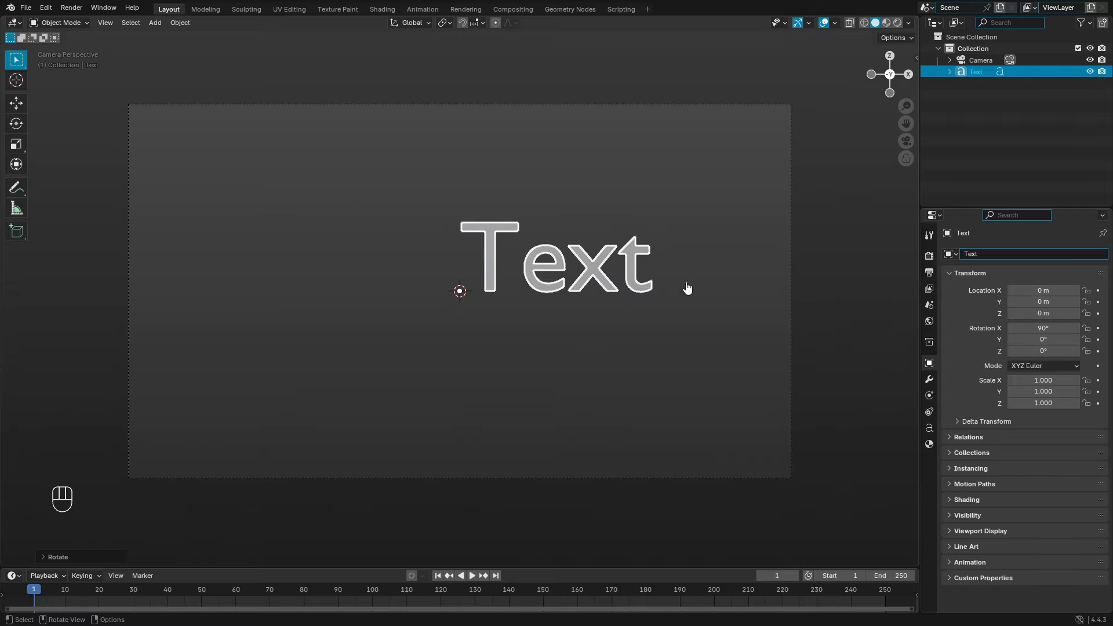
Step: Set the text's horizontal alignment to Center and its Offset Y to −0.2 m
left_click(929, 428)
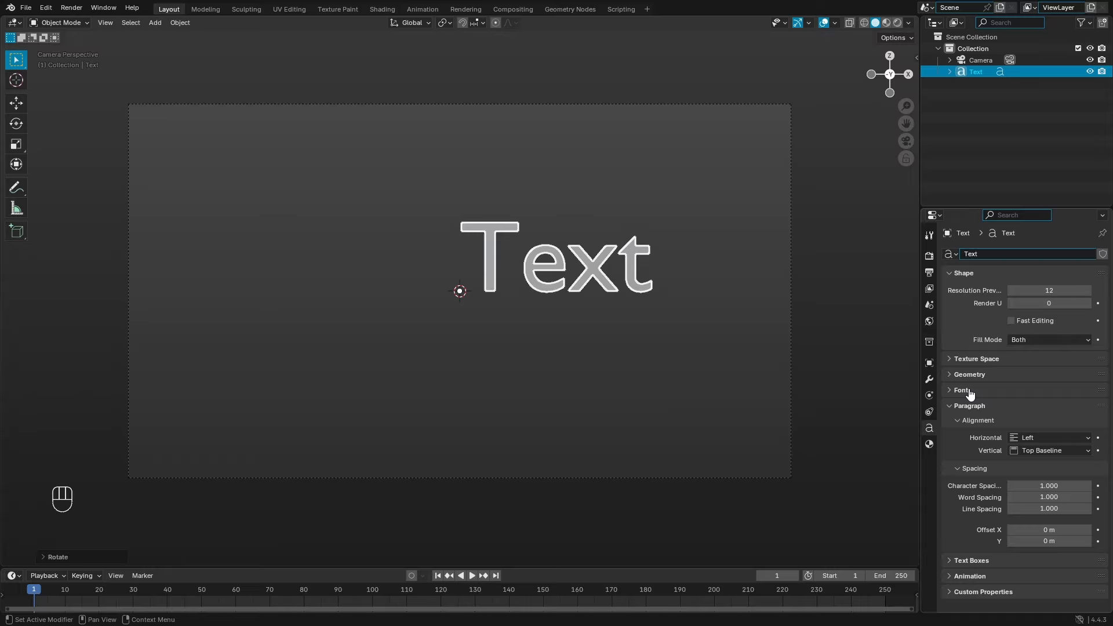
left_click(1033, 439)
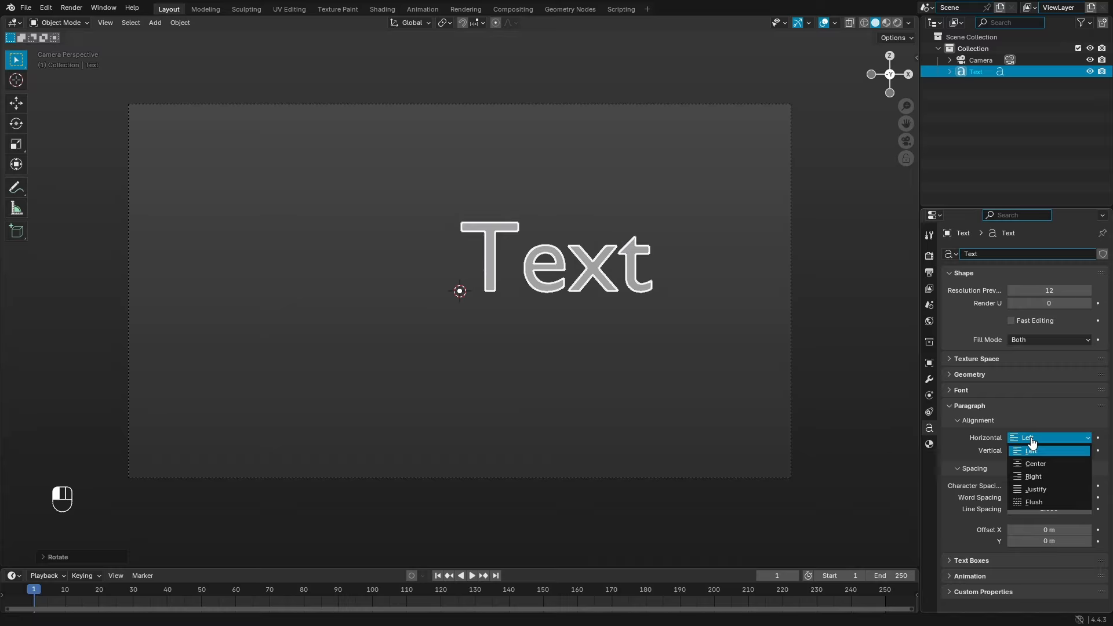
left_click(1035, 463)
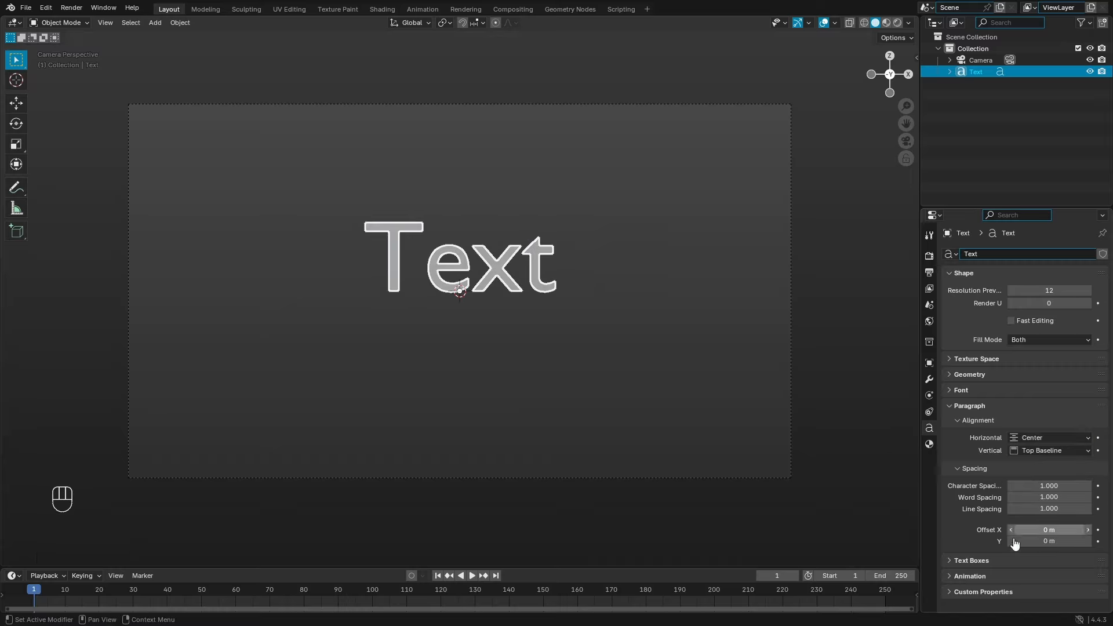
left_click_drag(1015, 542, 1010, 543)
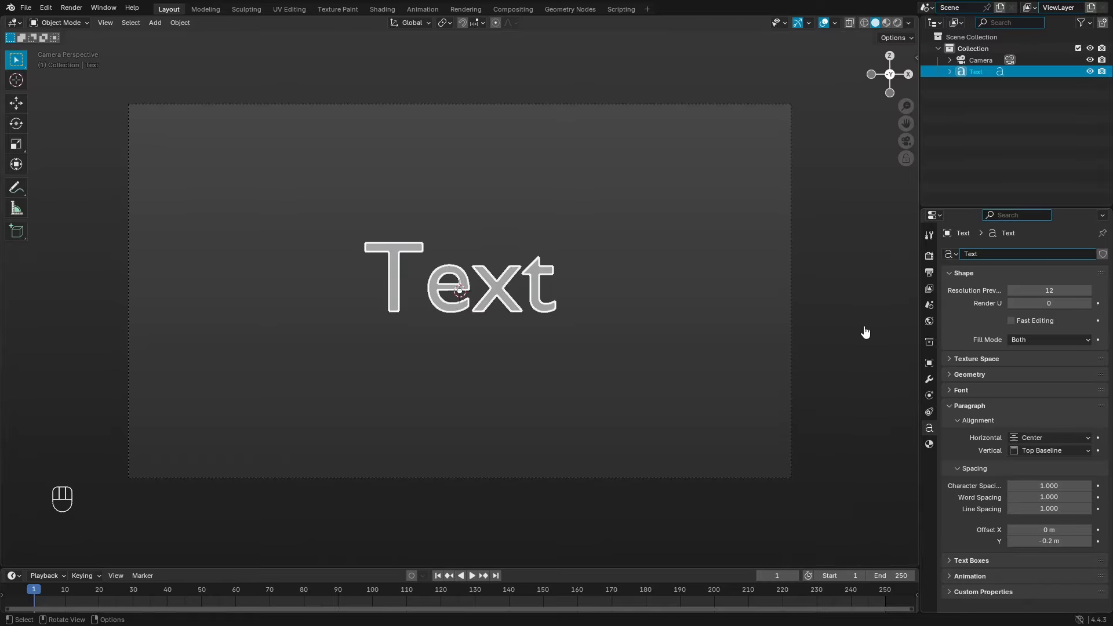
mouse_move(680, 336)
middle_mouse_down()
mouse_move(564, 216)
mouse_move(610, 301)
mouse_move(681, 308)
mouse_move(668, 305)
mouse_move(672, 328)
middle_mouse_up()
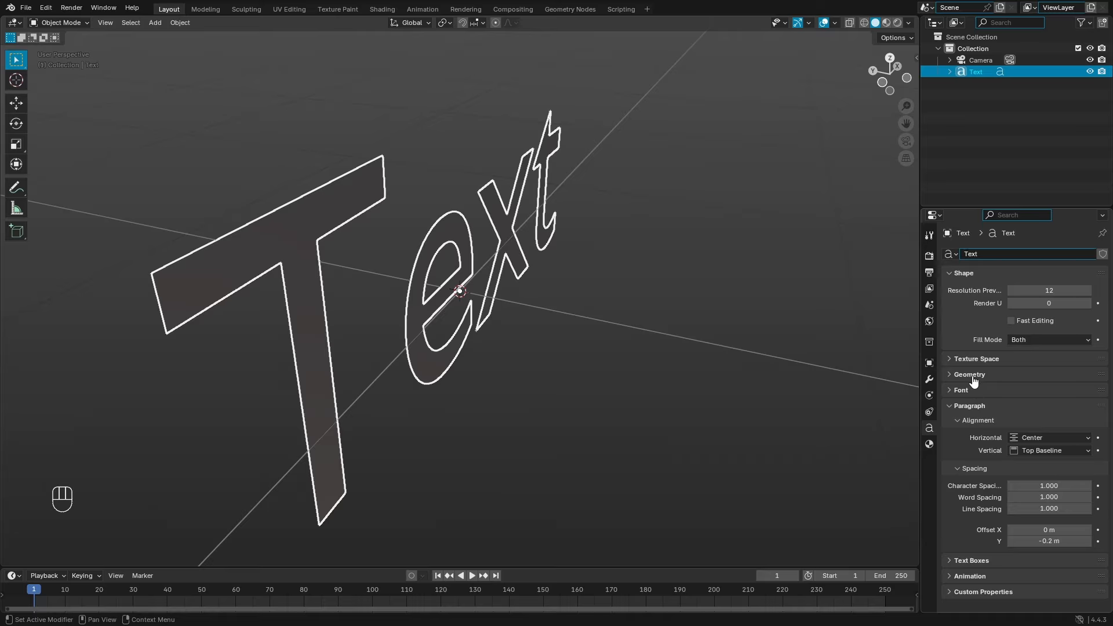
Step: Set the text's Extrude to 0.1 m in the Geometry panel and orbit to inspect the solid letters
left_click(970, 375)
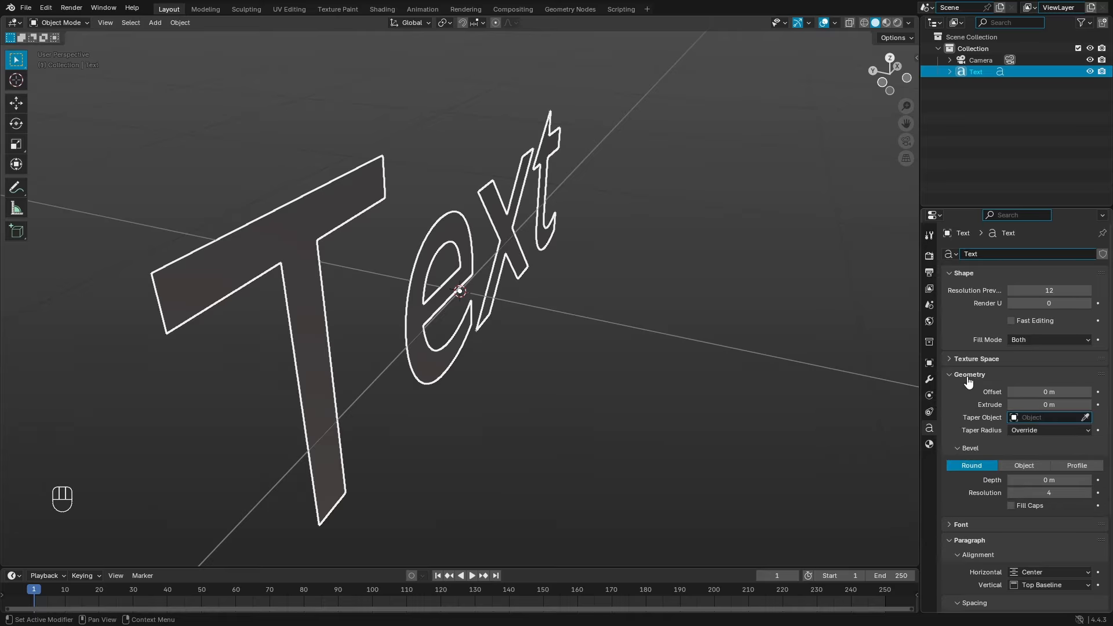
left_click_drag(1050, 406, 1111, 404)
scroll(688, 331, "down", 4)
middle_click_drag(744, 335, 557, 313)
left_click_drag(1056, 408, 963, 407)
middle_click_drag(696, 325, 708, 346)
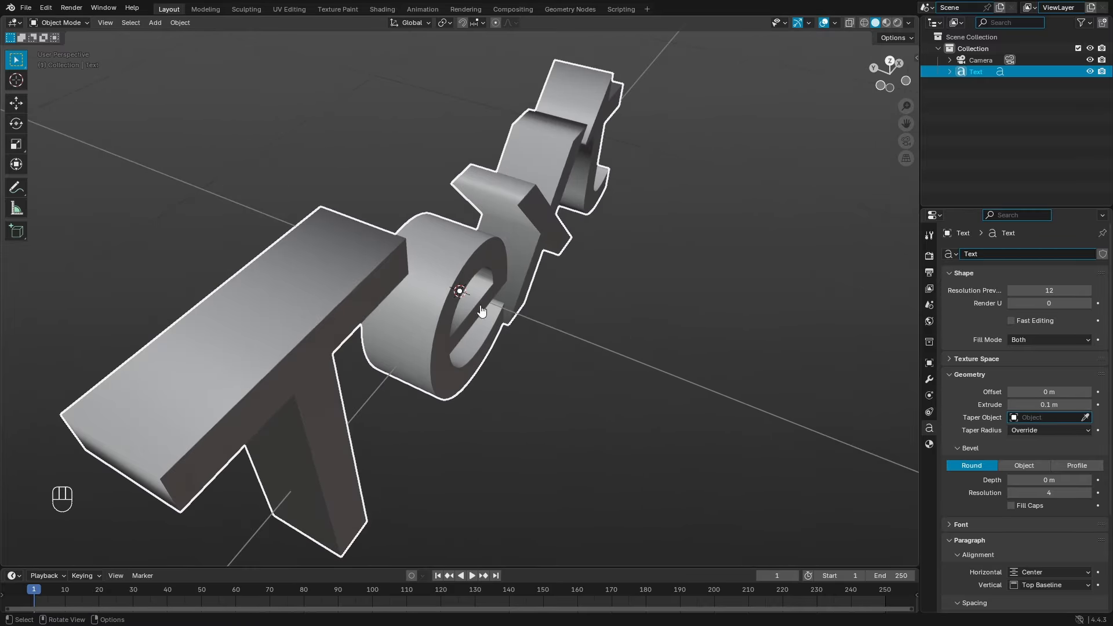
middle_click_drag(481, 311, 447, 288)
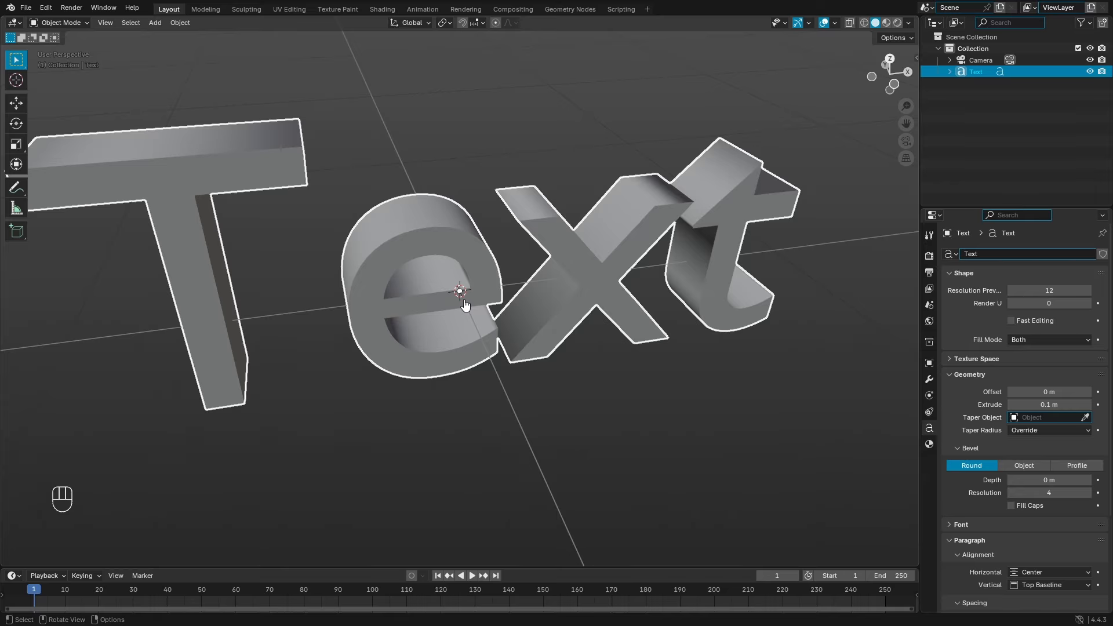
middle_click_drag(628, 261, 520, 225)
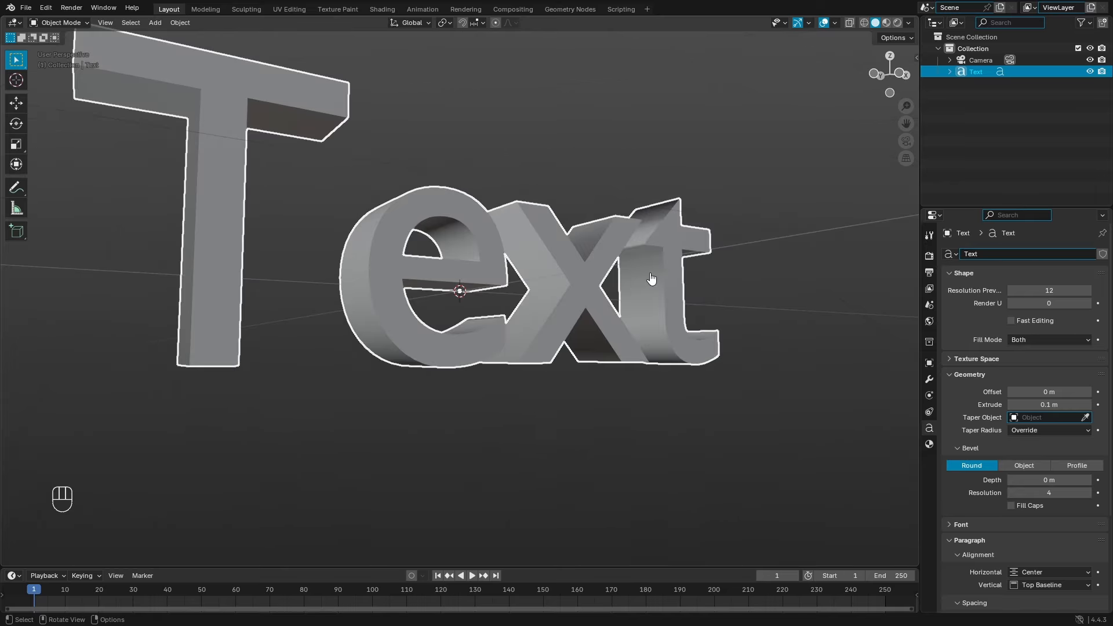
middle_click_drag(651, 280, 761, 281)
Step: Replace the text's Regular font with Karasuma Gothic Black
scroll(997, 409, "down", 5)
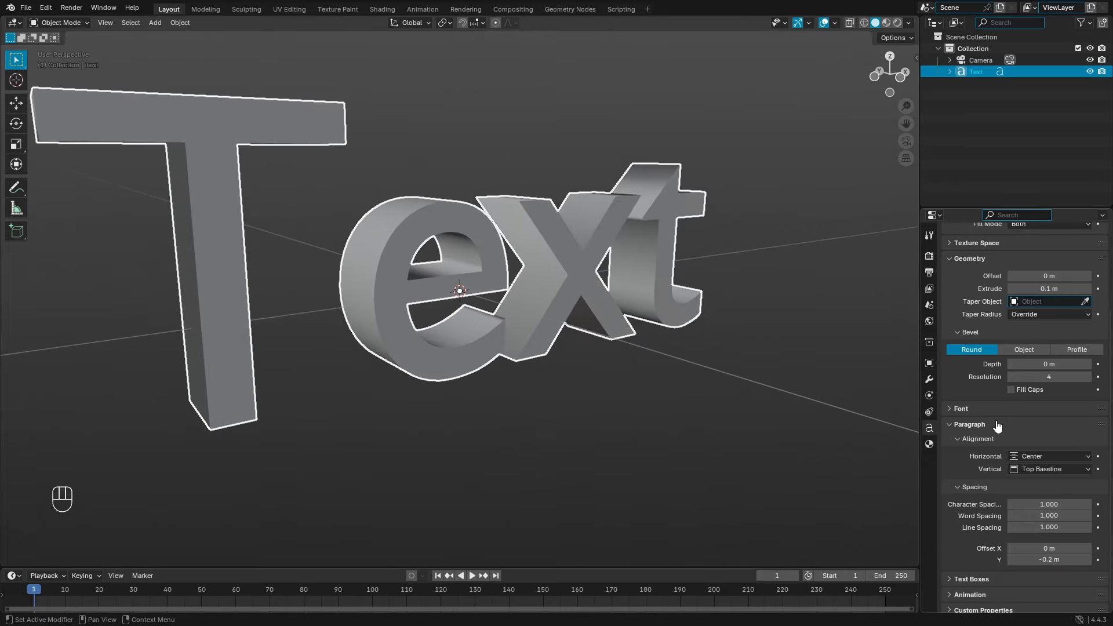
left_click(979, 409)
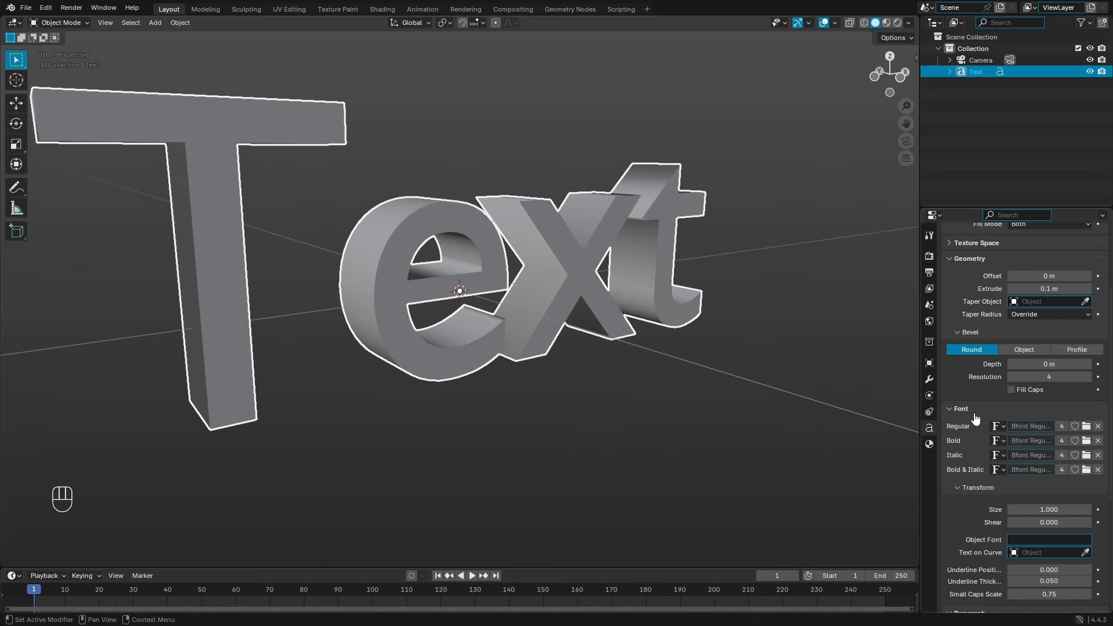
left_click(1086, 427)
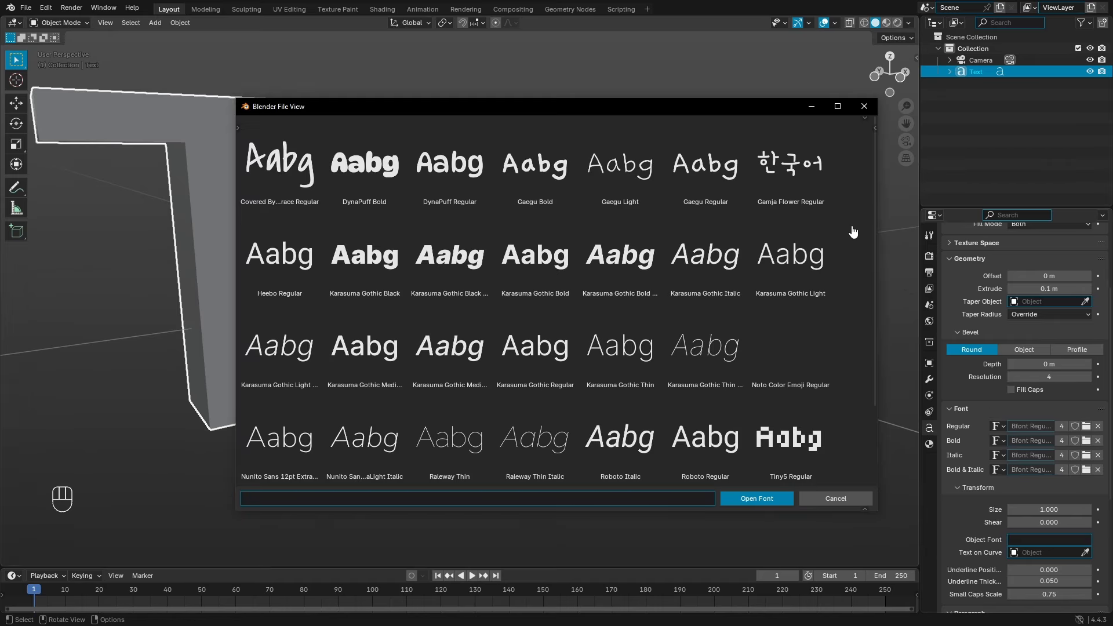
scroll(851, 240, "down", 2)
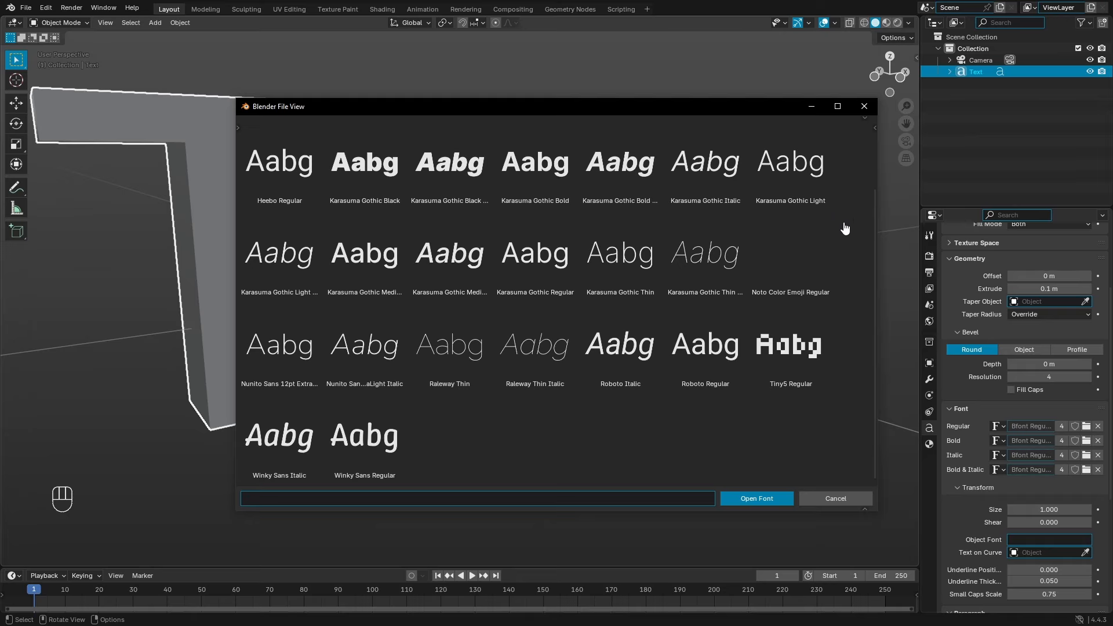
scroll(845, 228, "up", 2)
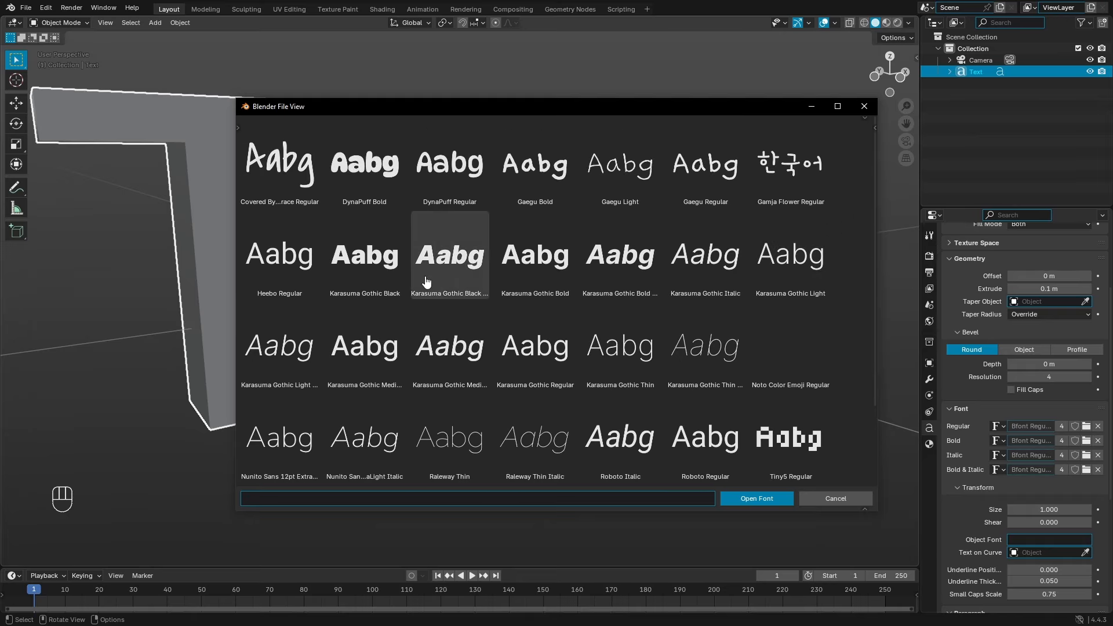
double_click(393, 272)
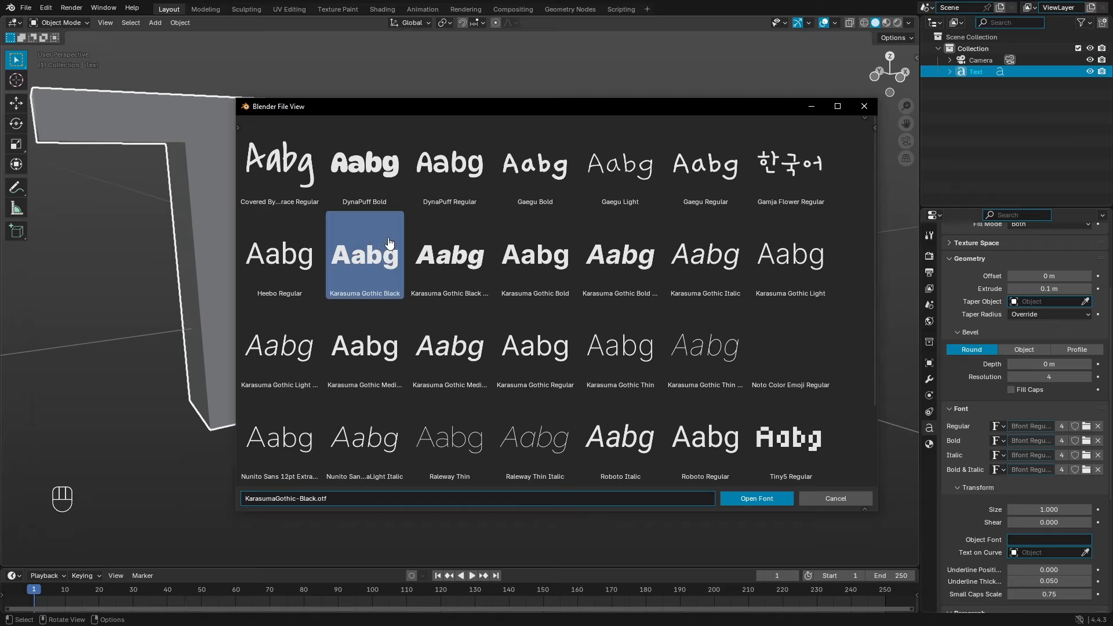
middle_click_drag(656, 261, 736, 258)
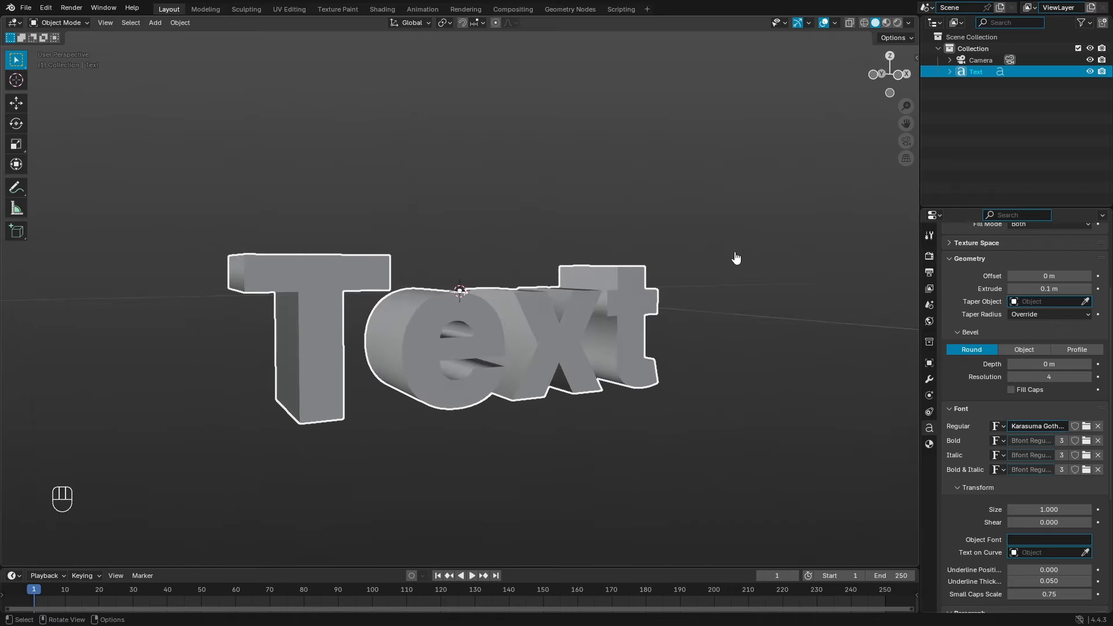
Step: Edit the text so it reads TEXT in capitals and orbit to check it
key("Tab")
middle_click_drag(609, 317, 561, 560)
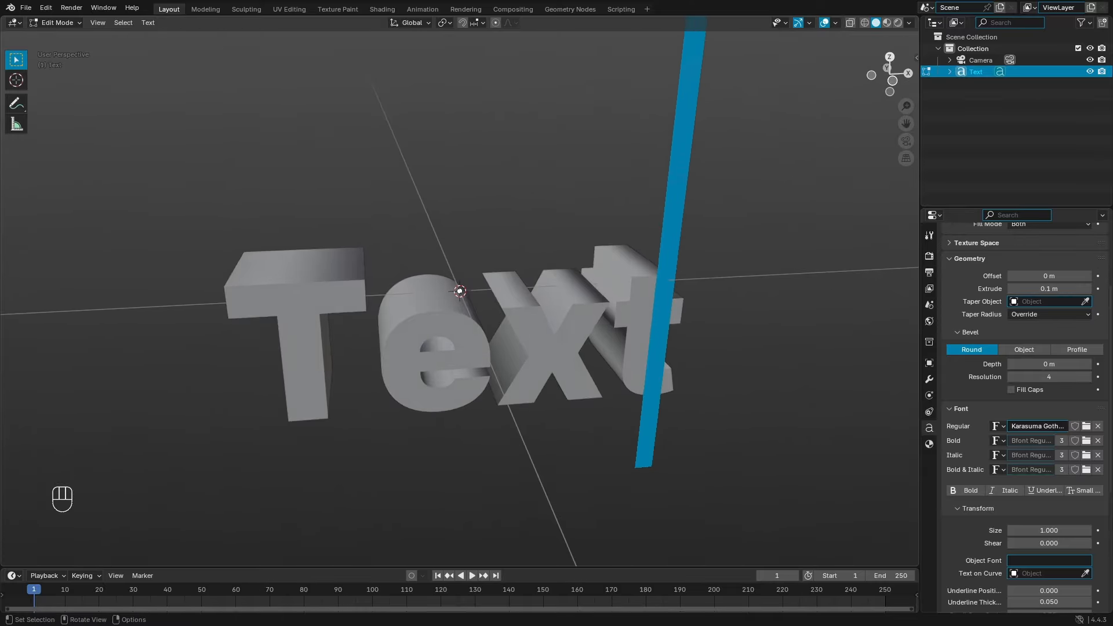
key("BackSpace")
key("BackSpace")
key("BackSpace")
type("EXT")
key("Tab")
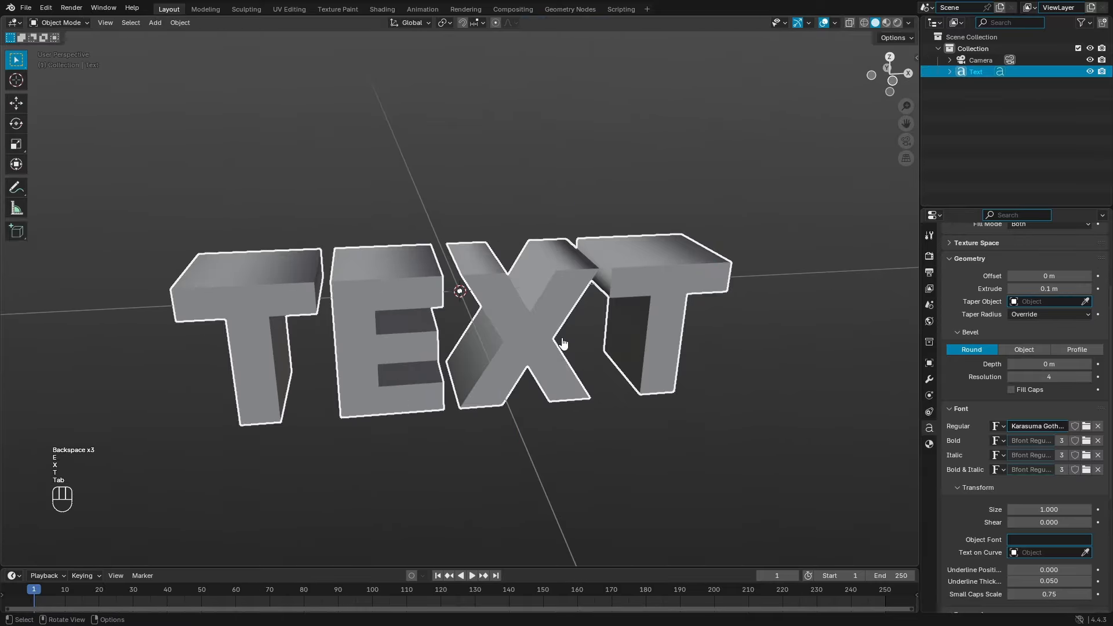
middle_click_drag(704, 306, 603, 231)
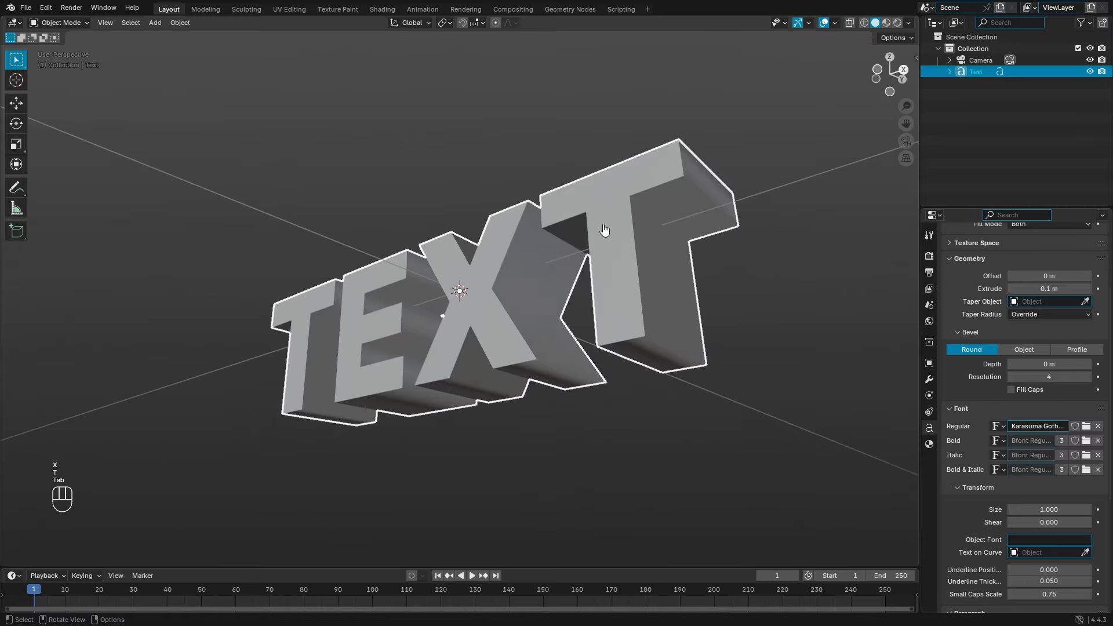
middle_click_drag(539, 327, 651, 353)
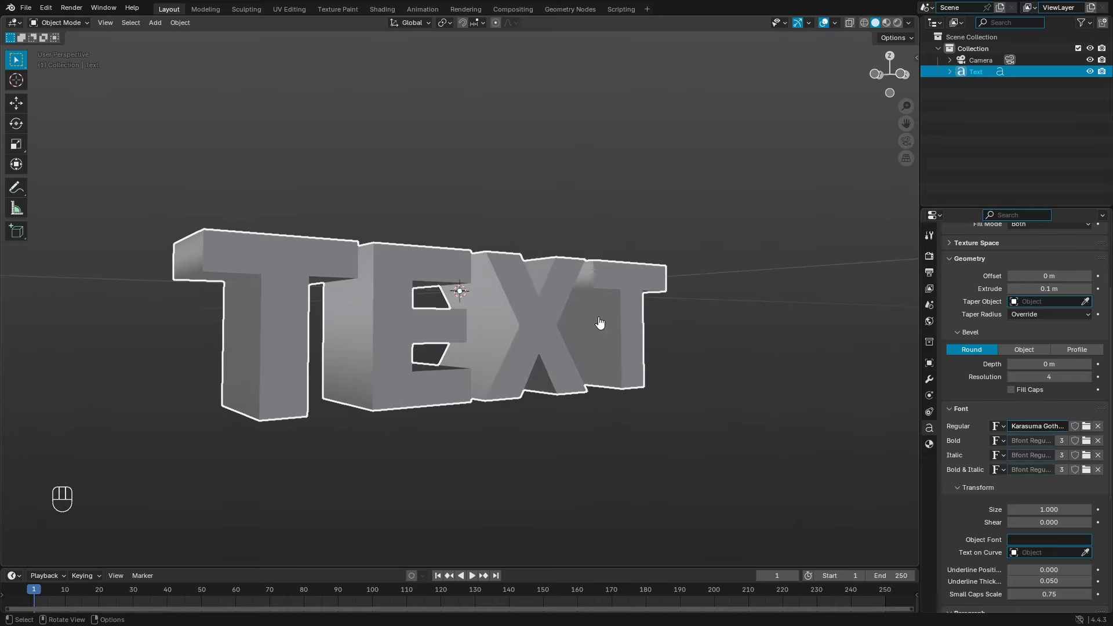
Step: Retype the text as JOHN and orbit around it
key("Tab")
key("BackSpace")
key("BackSpace")
key("BackSpace")
key("BackSpace")
key("BackSpace")
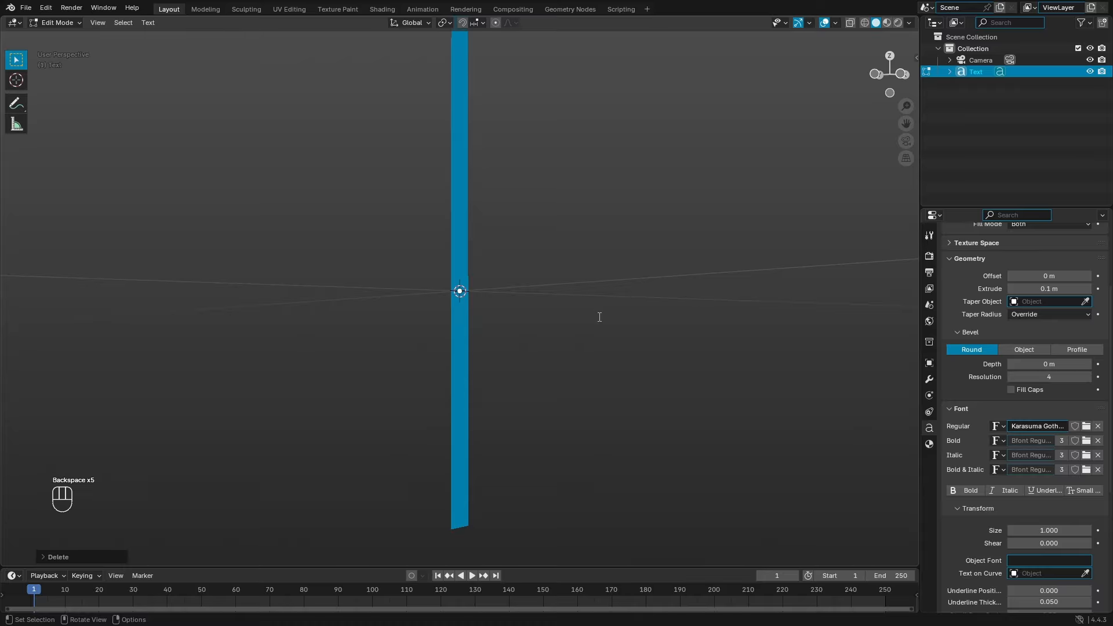
type("JOHN")
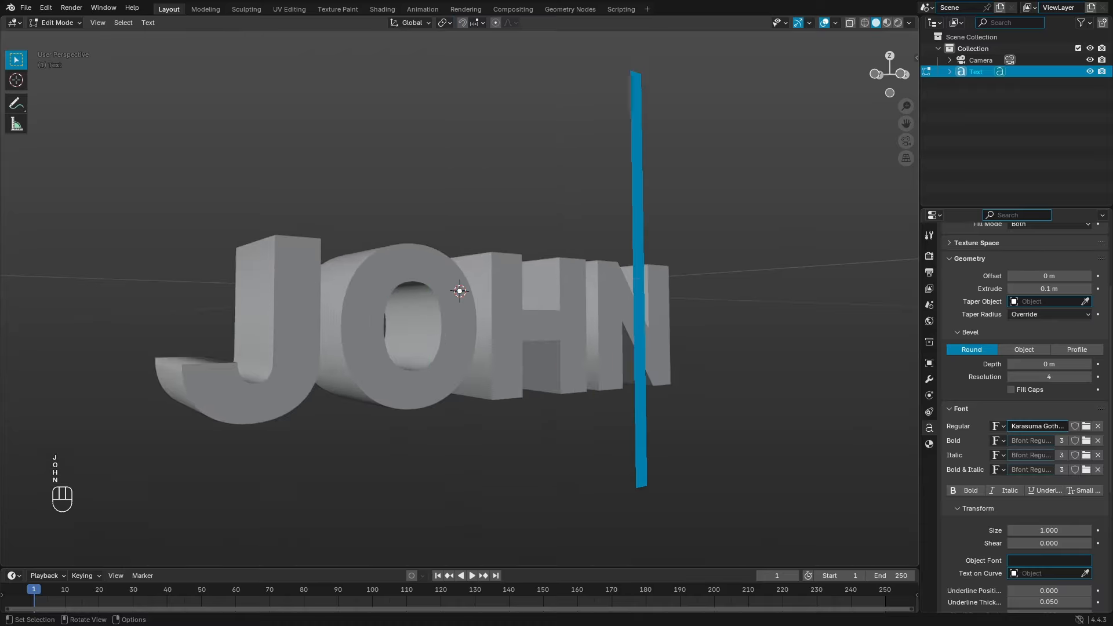
key("Tab")
middle_click_drag(702, 357, 737, 353)
Step: Change the text back to TEXT and orbit to a frontal view
key("Tab")
key("BackSpace")
key("BackSpace")
key("BackSpace")
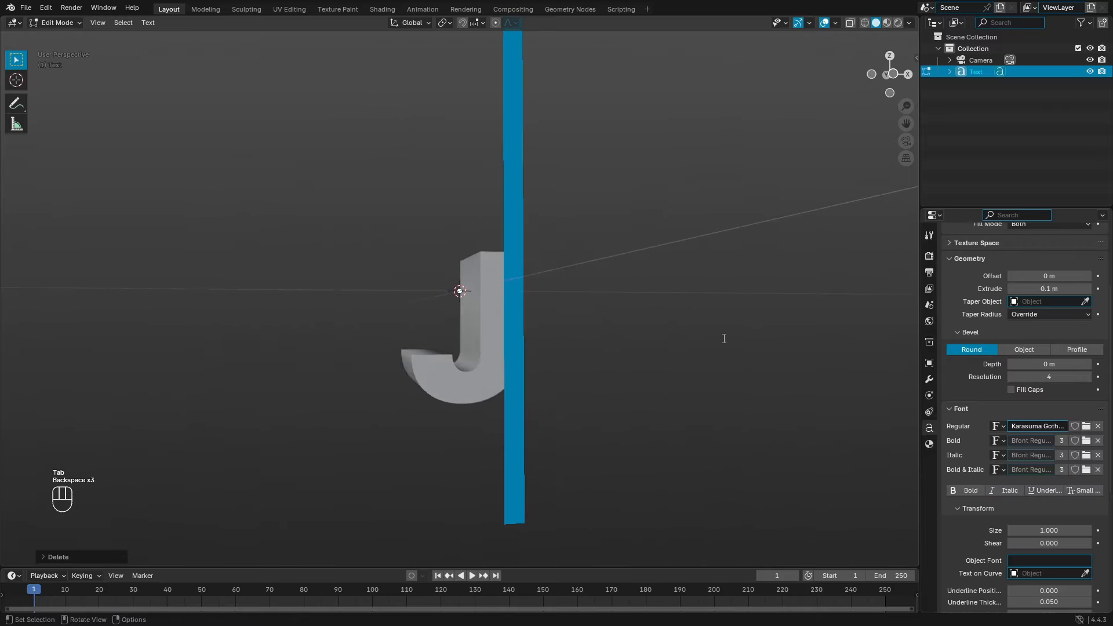
key("BackSpace")
type("TEXT")
key("Tab")
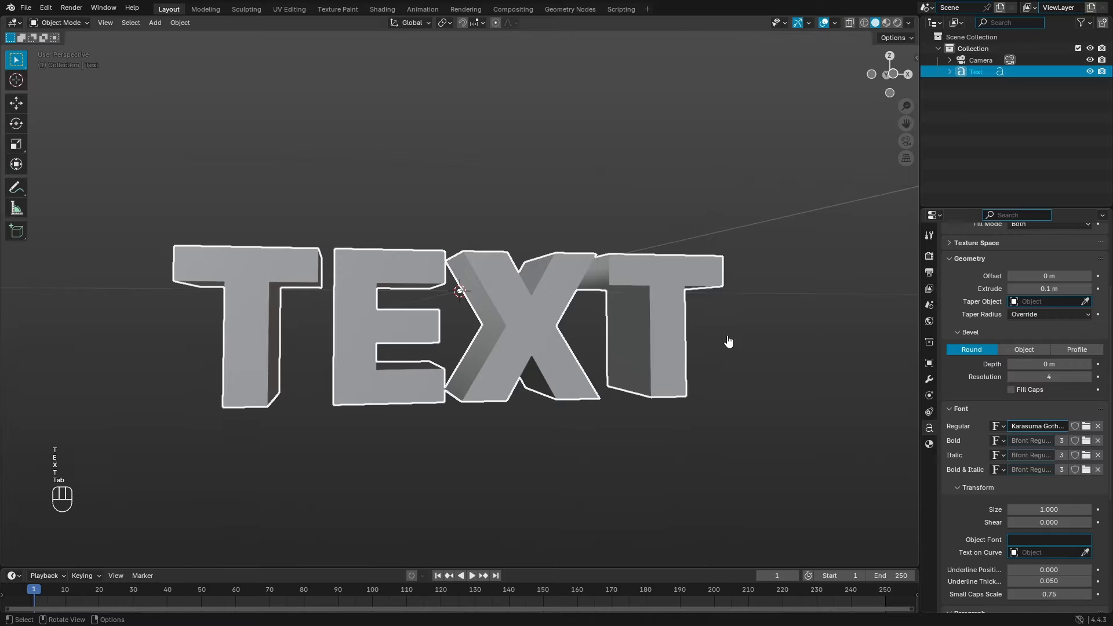
middle_click_drag(622, 306, 486, 231)
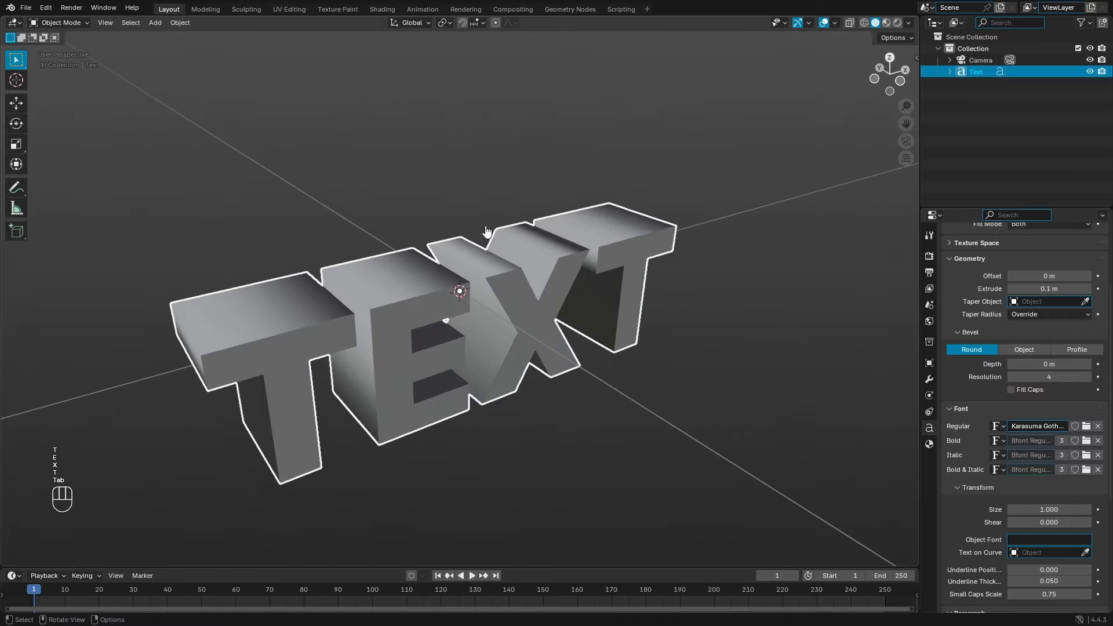
middle_click_drag(552, 341, 505, 294)
Step: Return to camera view and scale the TEXT object up
key("KP_0")
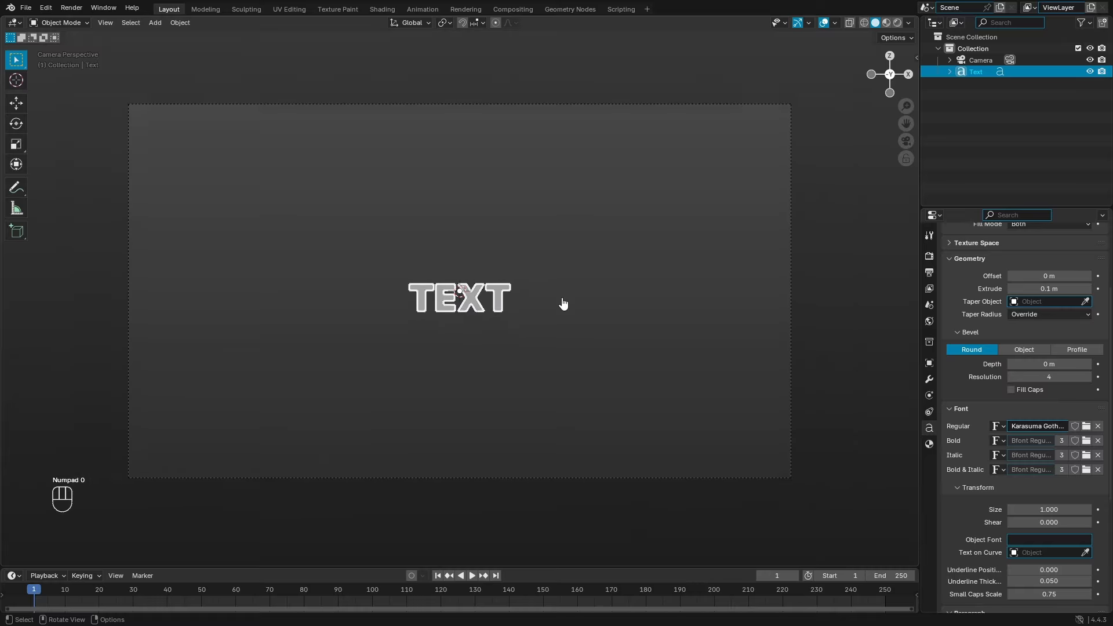
scroll(550, 308, "up", 4)
scroll(544, 298, "down", 4)
key("s")
left_click(481, 316)
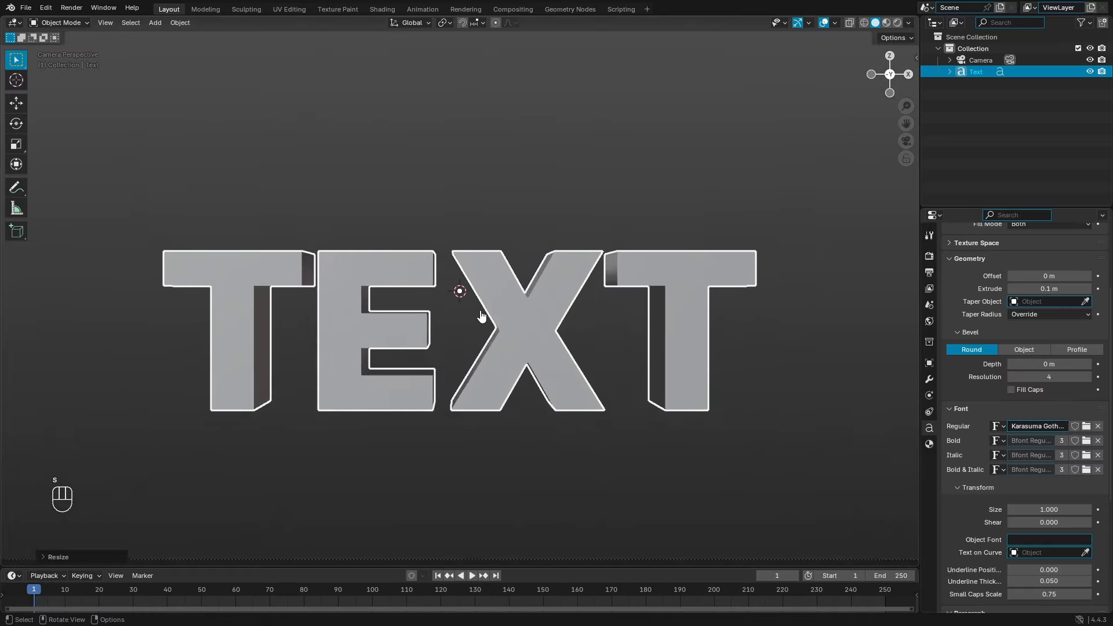
scroll(469, 304, "up", 1)
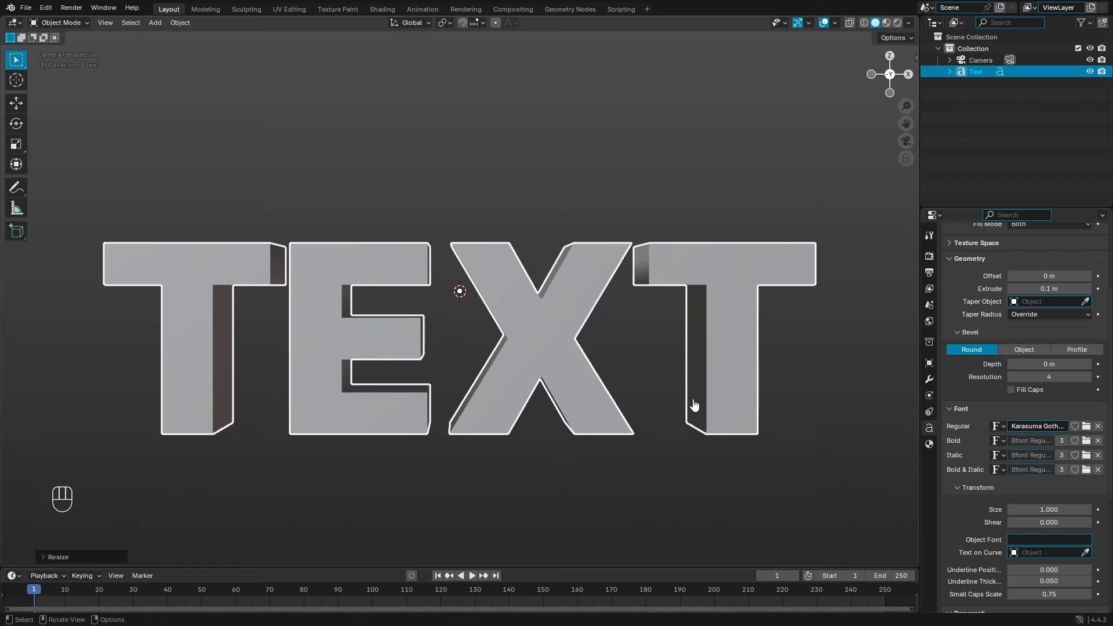
scroll(961, 440, "down", 6)
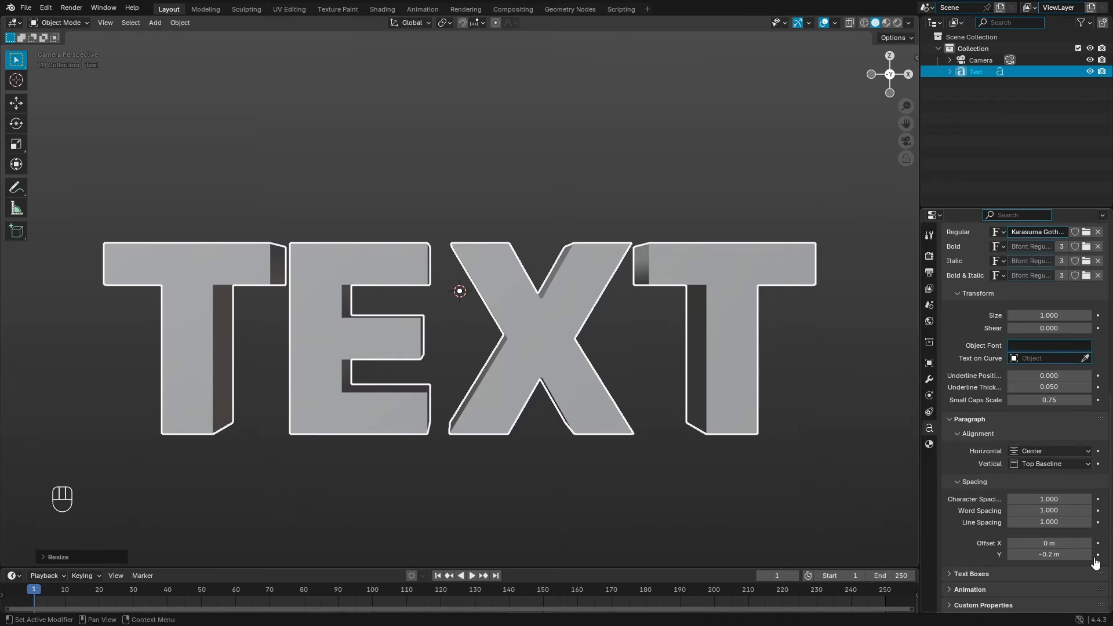
Step: Adjust the text's vertical offset through −0.15 and −0.14 m down to −0.13 m
left_click(1087, 556)
left_click(1023, 555)
left_click(1025, 556)
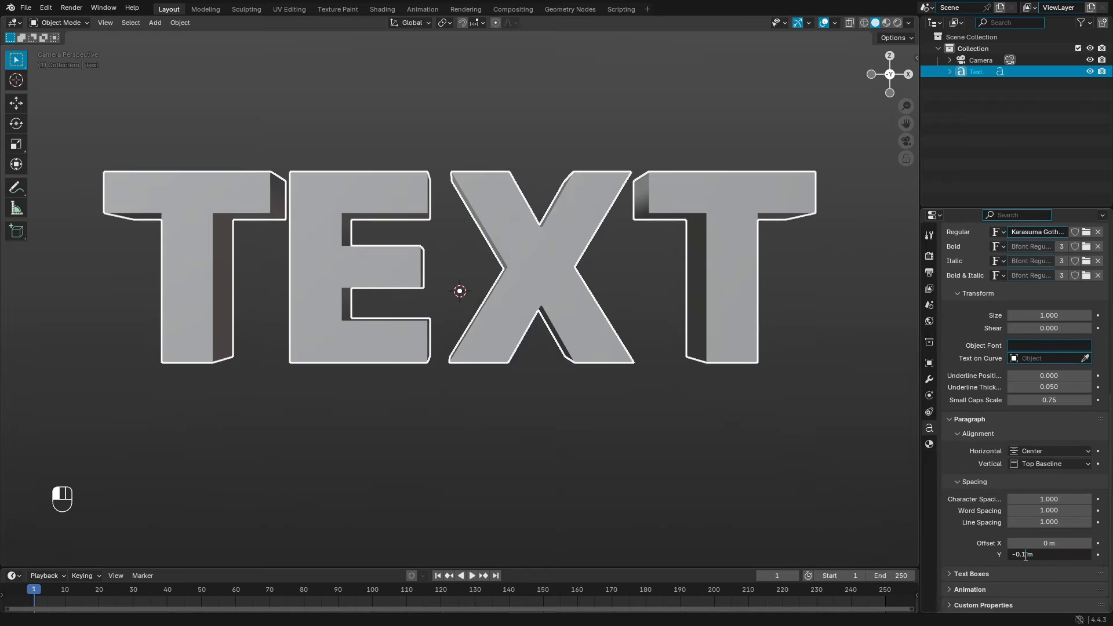
key("Return")
left_click(1071, 558)
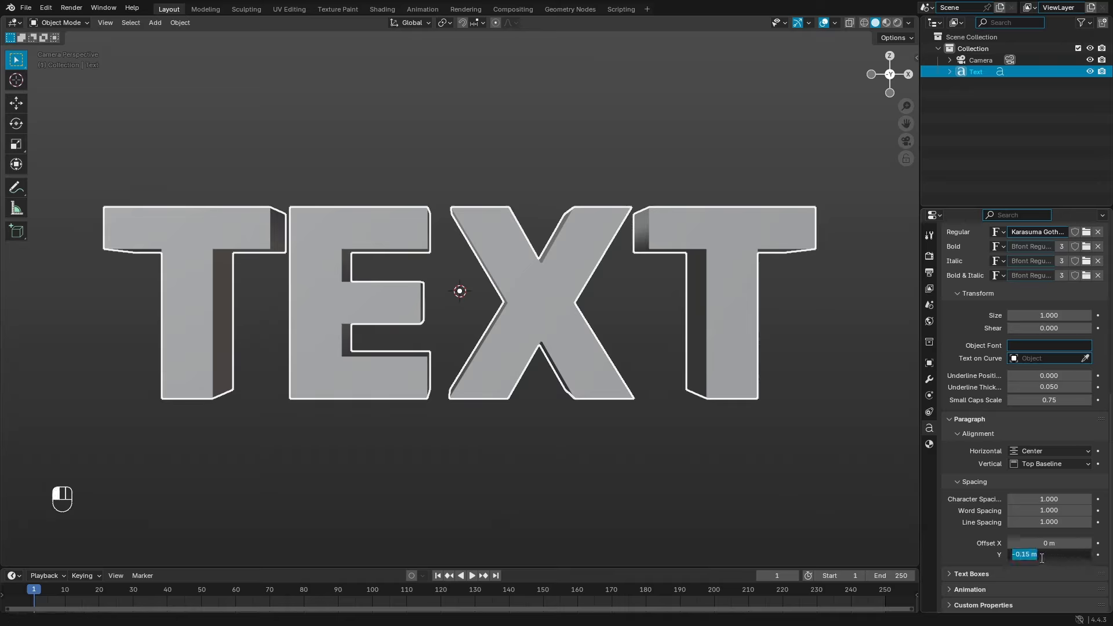
left_click(1036, 556)
key("Return")
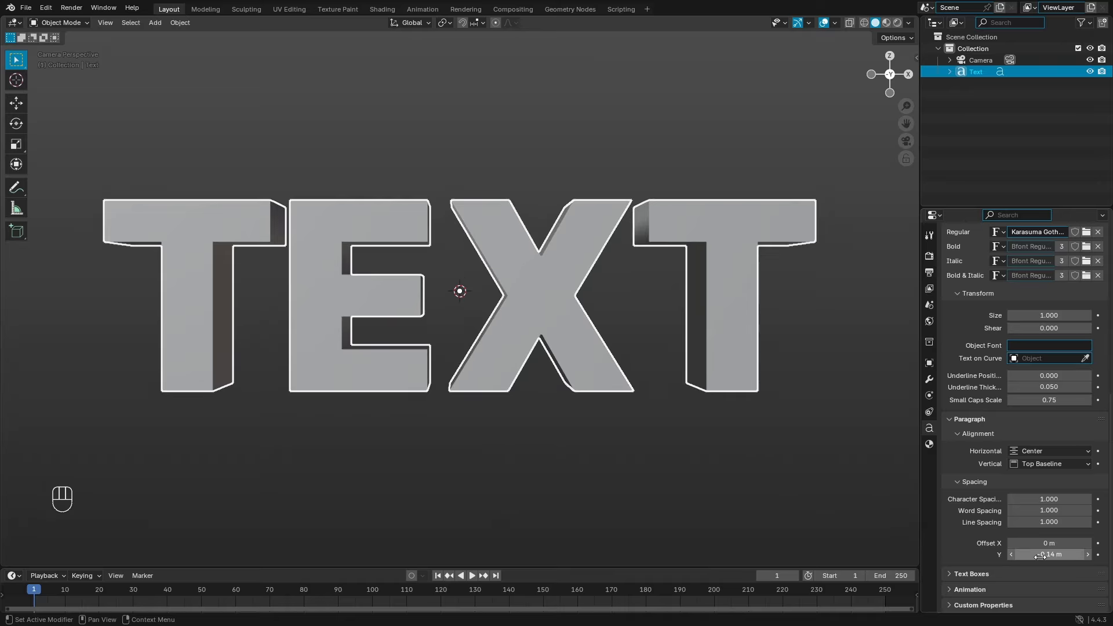
left_click(1072, 556)
left_click(1031, 555)
key("BackSpace")
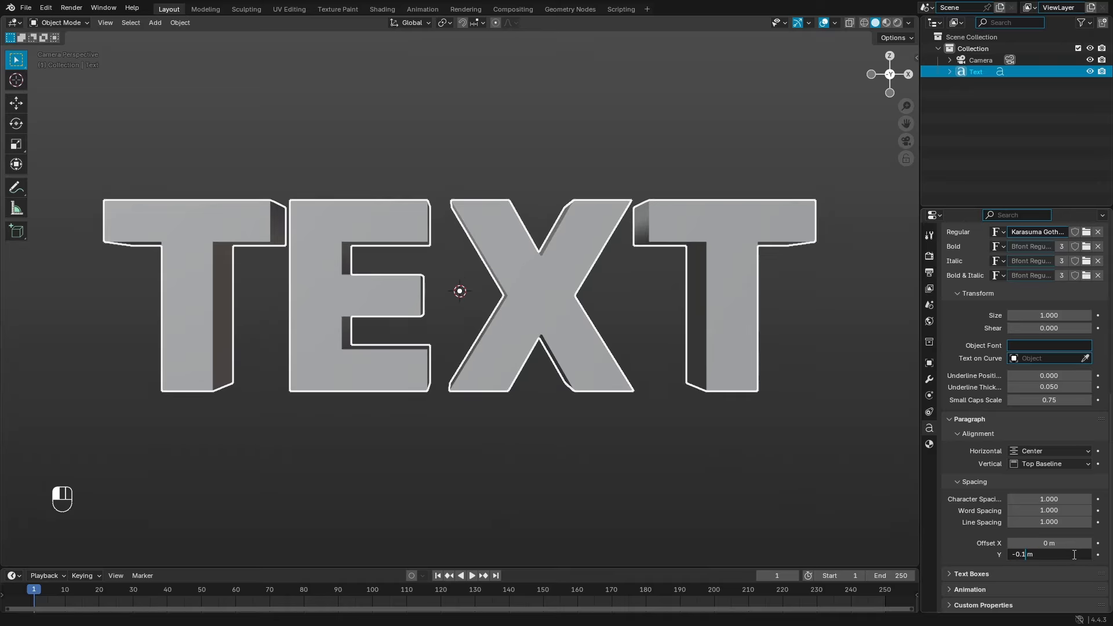
type("3")
key("Return")
Step: Fine-tune the vertical offset to −0.132 m, then orbit out to view the text obliquely
mouse_move(1073, 555)
left_mouse_down()
mouse_move(1043, 555)
mouse_move(1101, 555)
mouse_move(1060, 554)
left_mouse_up()
left_click(1047, 555)
left_click(1031, 555)
key("BackSpace")
key("Return")
left_click(1047, 557)
left_click(1046, 557)
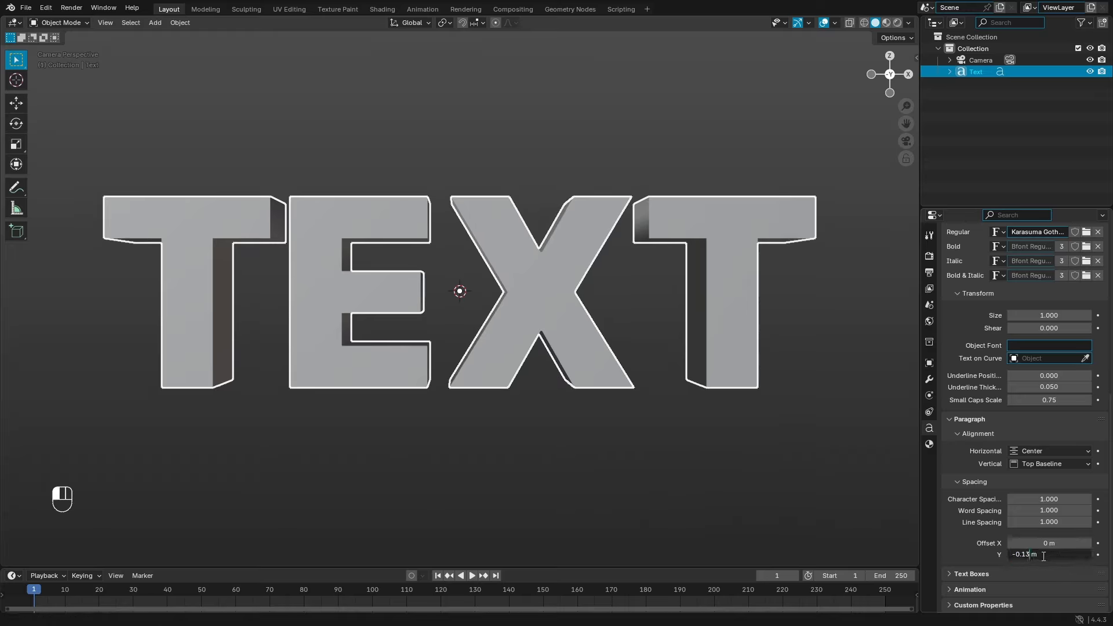
key("Return")
left_click(1044, 558)
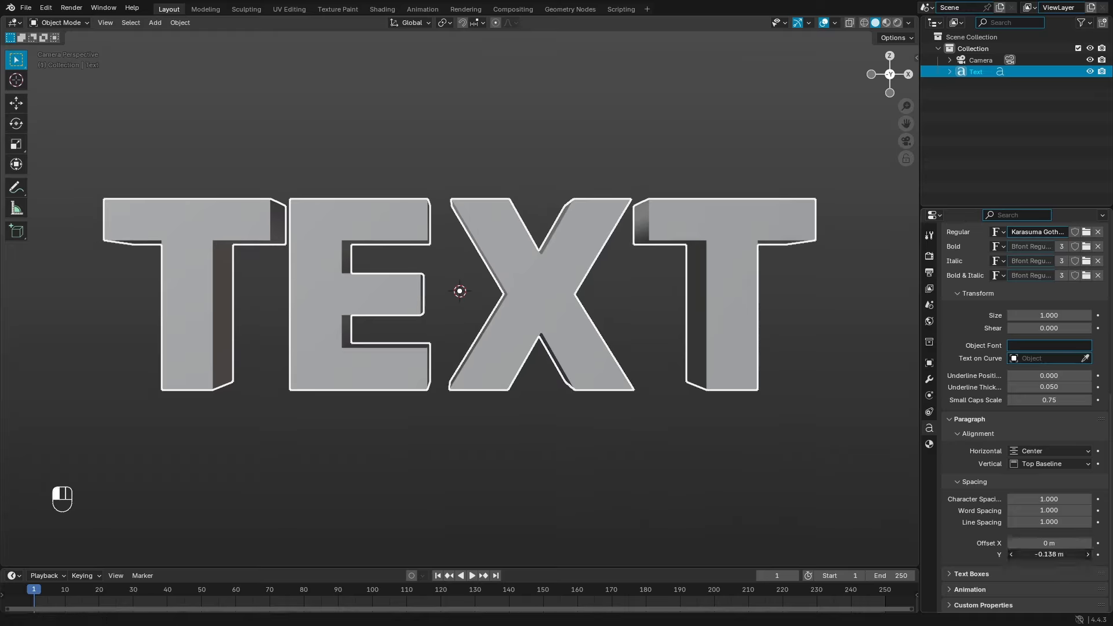
left_click(1040, 558)
type("2")
key("Return")
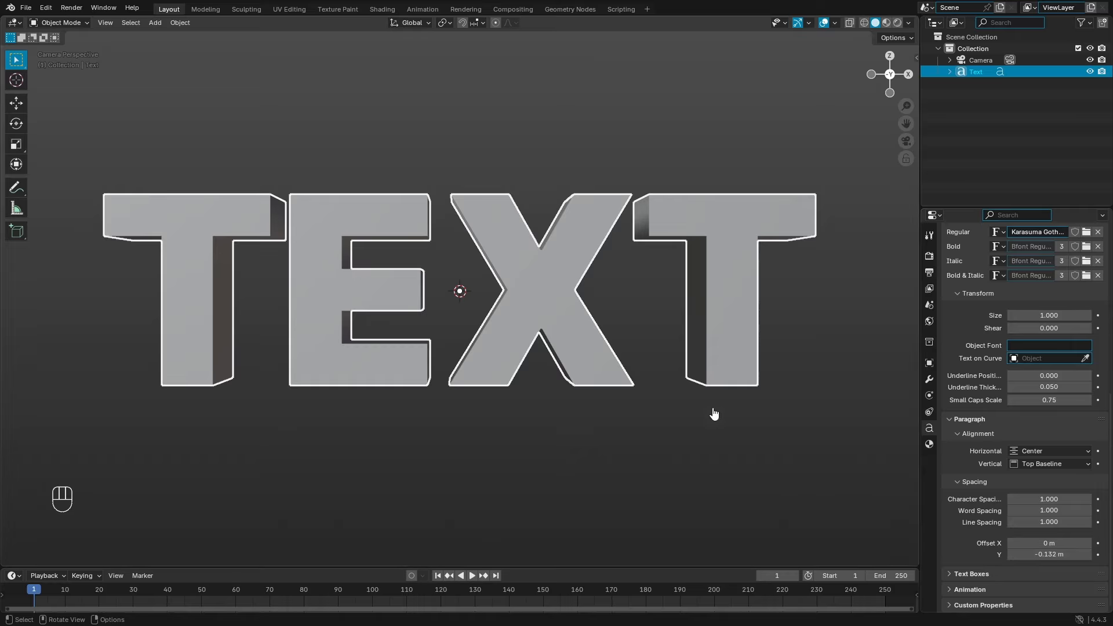
scroll(660, 341, "down", 2)
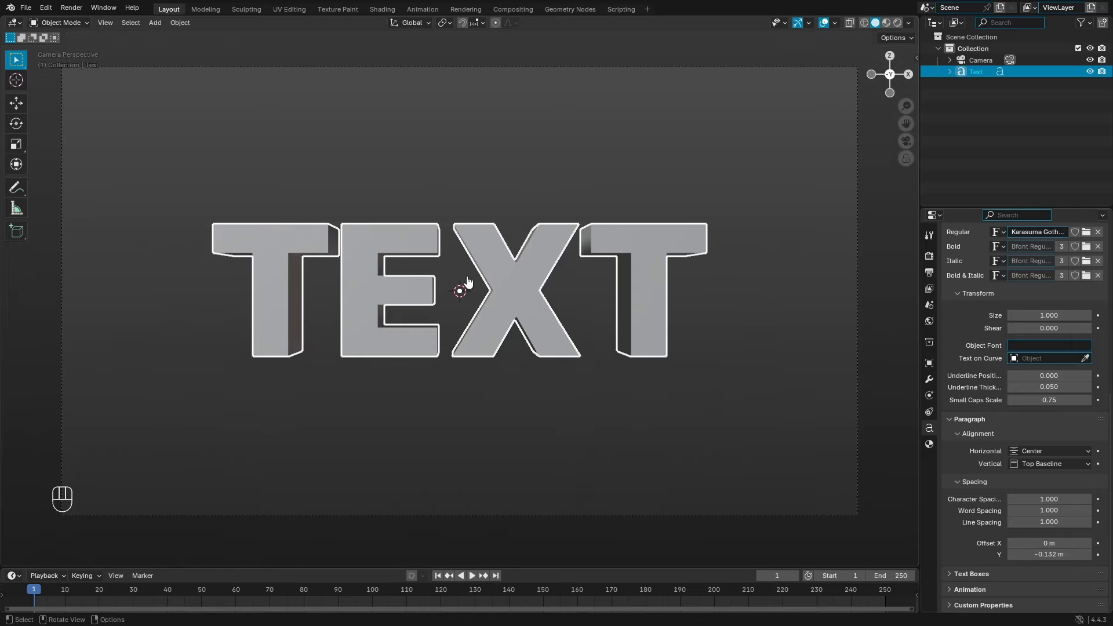
scroll(480, 294, "up", 5)
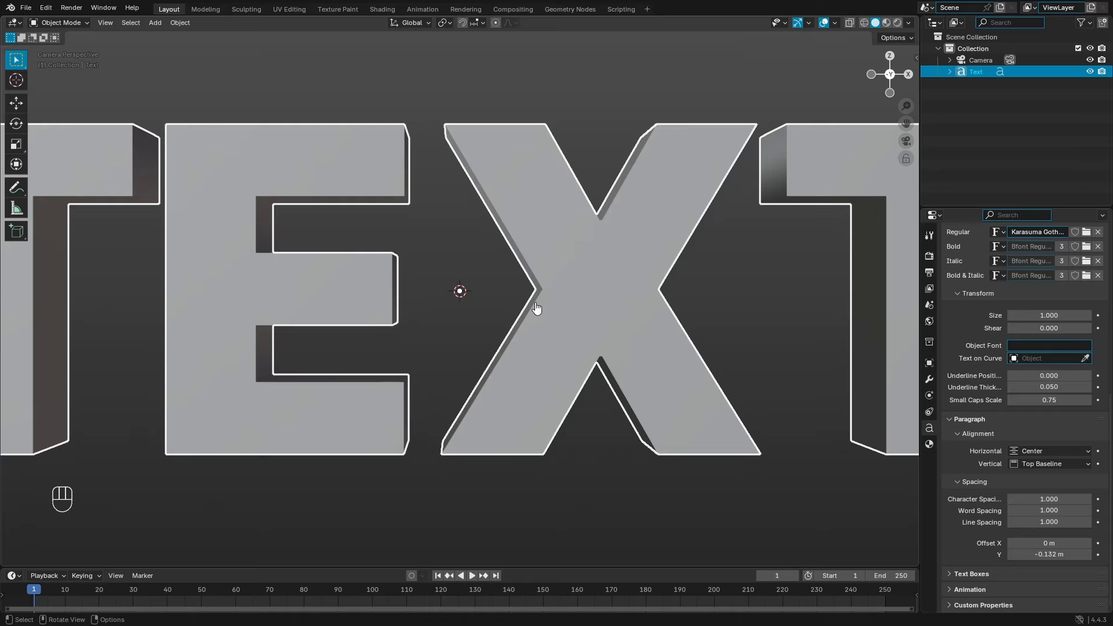
scroll(434, 309, "down", 4)
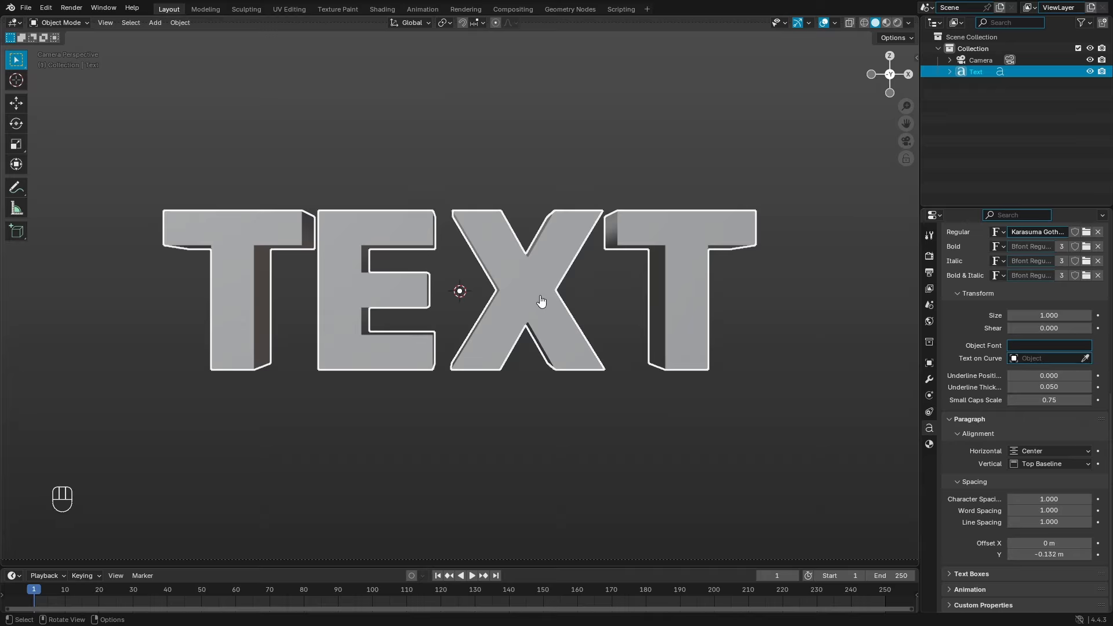
middle_click_drag(533, 312, 642, 343)
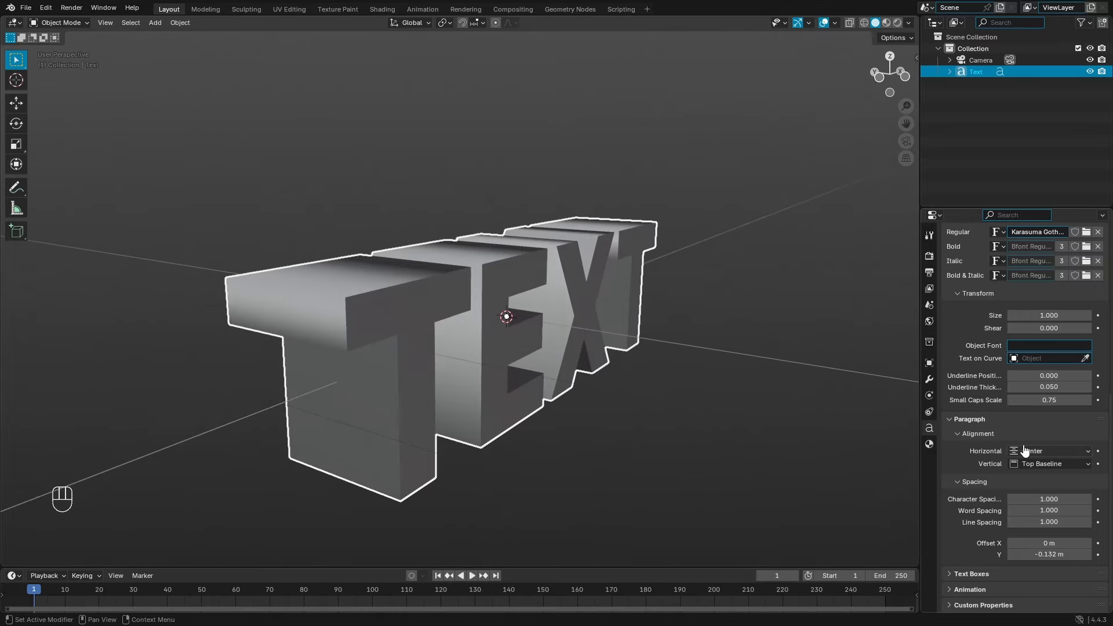
Step: Reduce the letters' extrusion depth to 0.05 m
scroll(977, 448, "up", 1)
scroll(976, 445, "up", 1)
middle_click_drag(862, 392, 805, 400)
scroll(997, 391, "up", 6)
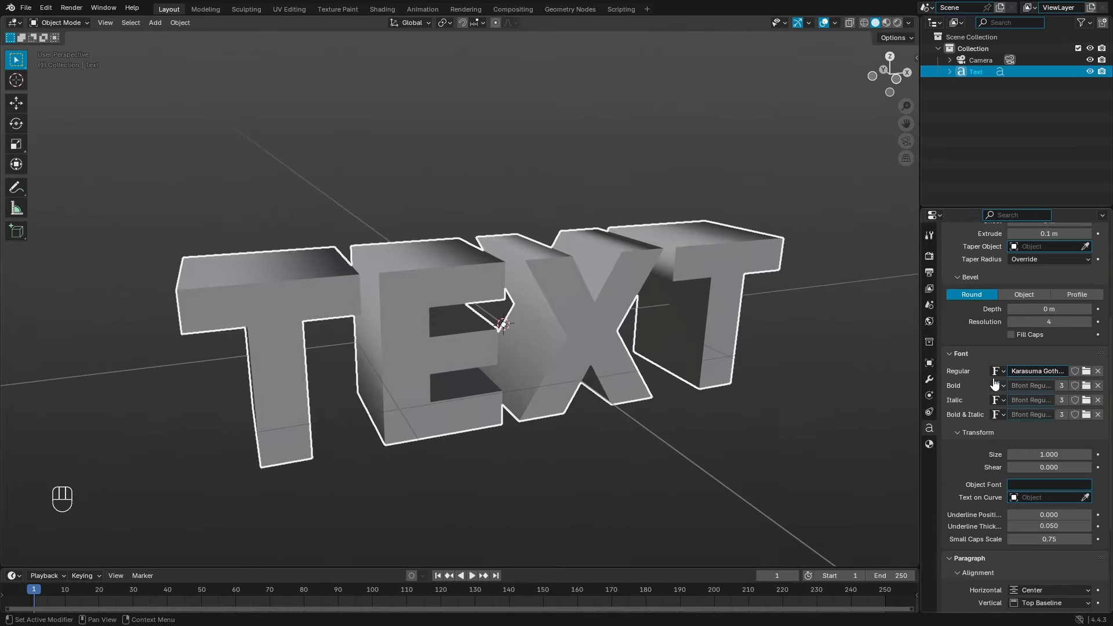
scroll(1013, 362, "up", 2)
middle_click_drag(616, 326, 673, 361)
left_click_drag(1046, 328, 1018, 327)
middle_click_drag(625, 314, 663, 341)
scroll(615, 354, "up", 2)
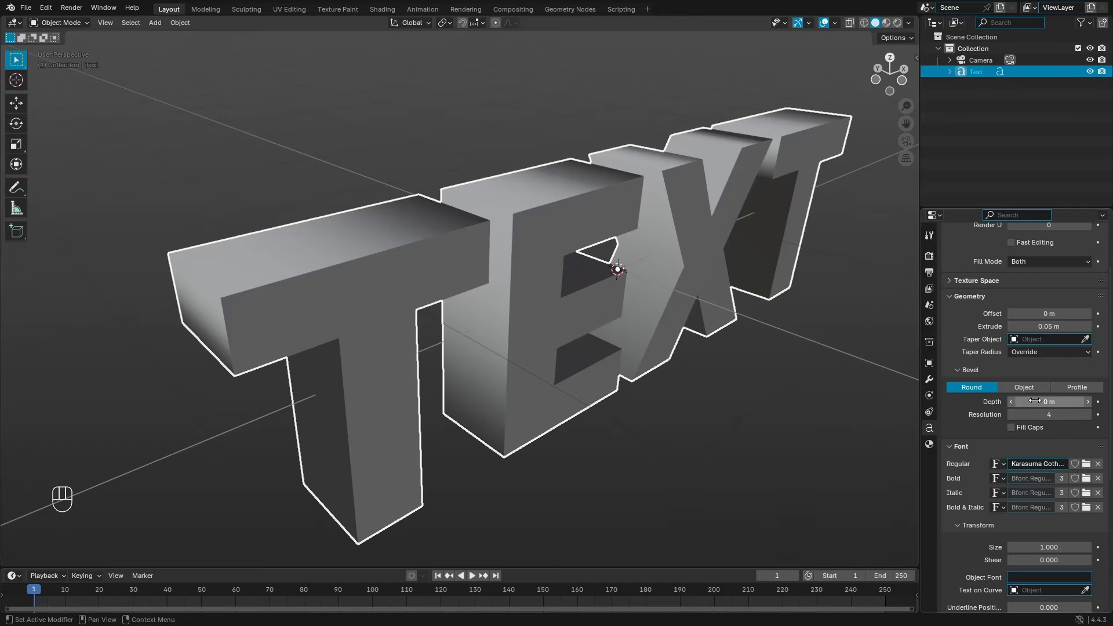
Step: Add a bevel to the letter edges, trying 0.05 m and 0.01 m depths with resolution 16
middle_click_drag(335, 310, 638, 318)
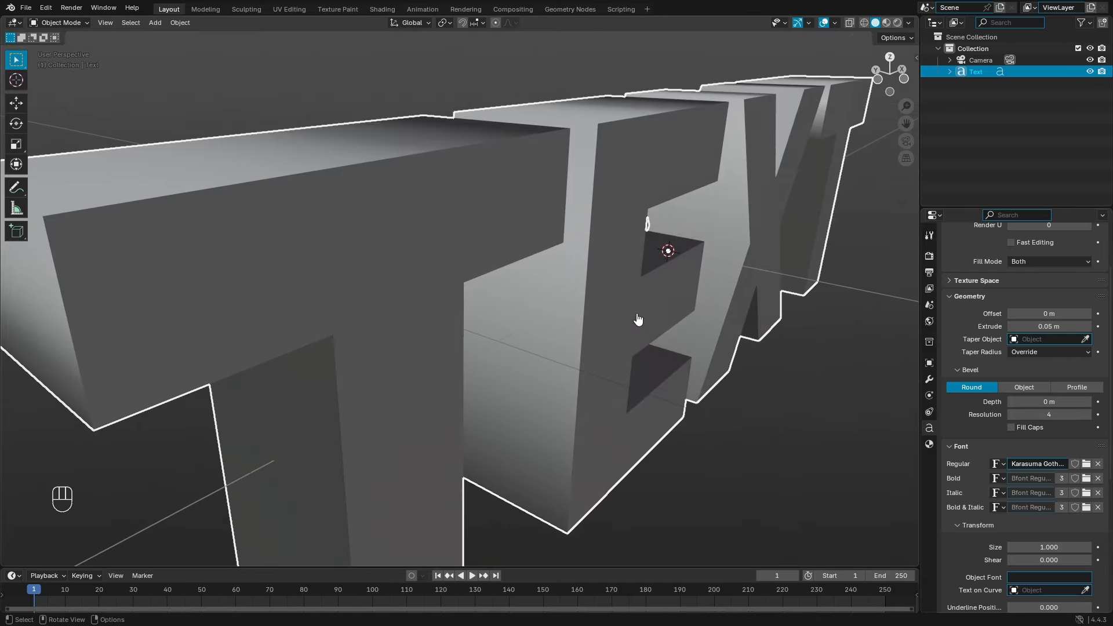
scroll(638, 319, "down", 1)
left_click_drag(1043, 402, 1044, 401)
scroll(719, 356, "up", 1)
mouse_move(719, 356)
middle_mouse_down()
mouse_move(675, 351)
mouse_move(725, 360)
middle_mouse_up()
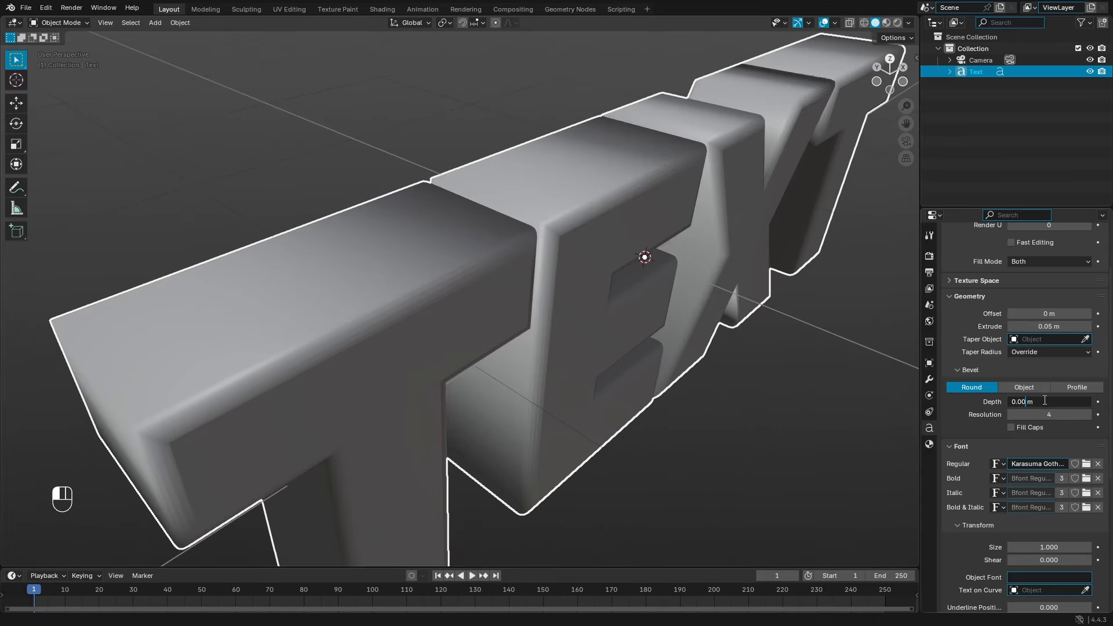
key("Return")
left_click(1067, 402)
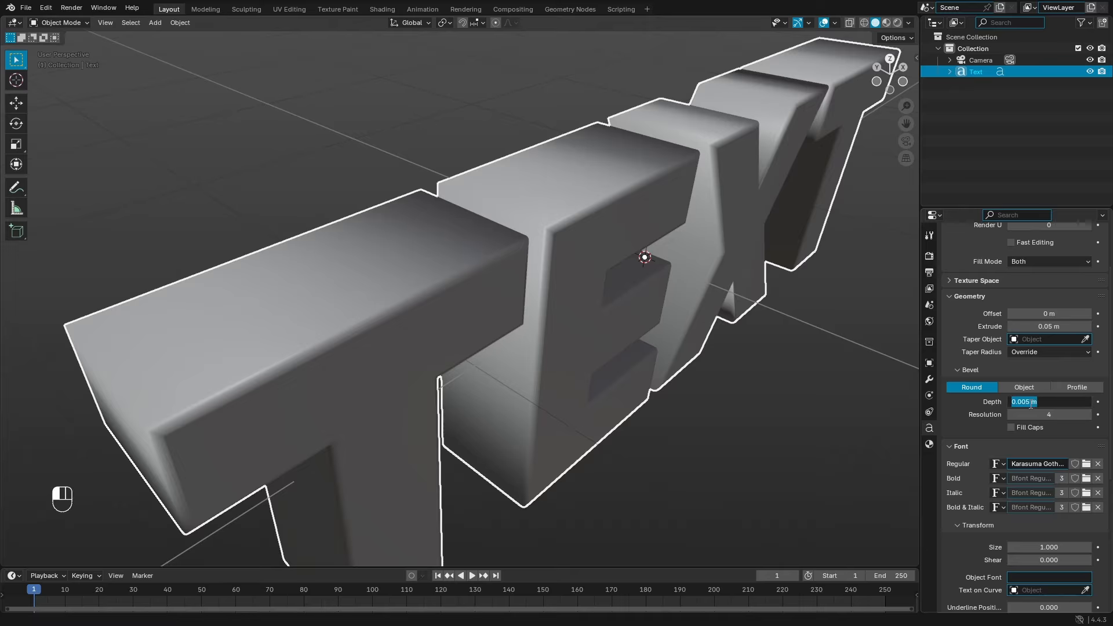
left_click(1018, 427)
left_click_drag(1042, 415, 1050, 414)
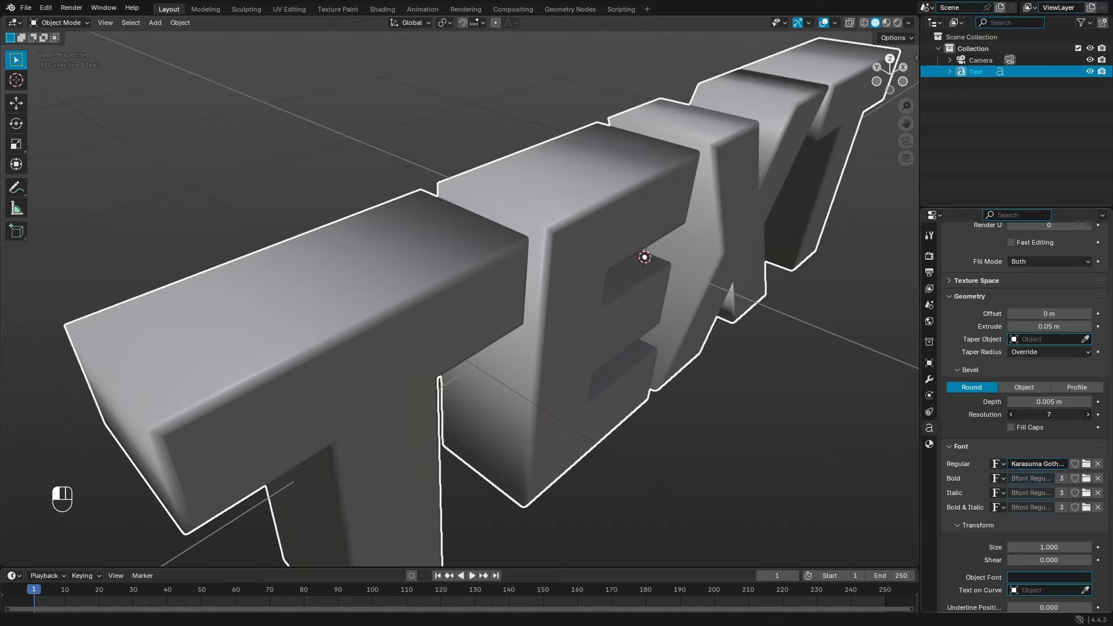
left_click(1052, 419)
key("Return")
middle_click_drag(889, 423, 425, 366)
Step: Set the bevel depth to 0.005 m and orbit around the letters to check it
mouse_move(1042, 402)
left_mouse_down()
mouse_move(1067, 402)
mouse_move(1033, 402)
left_mouse_up()
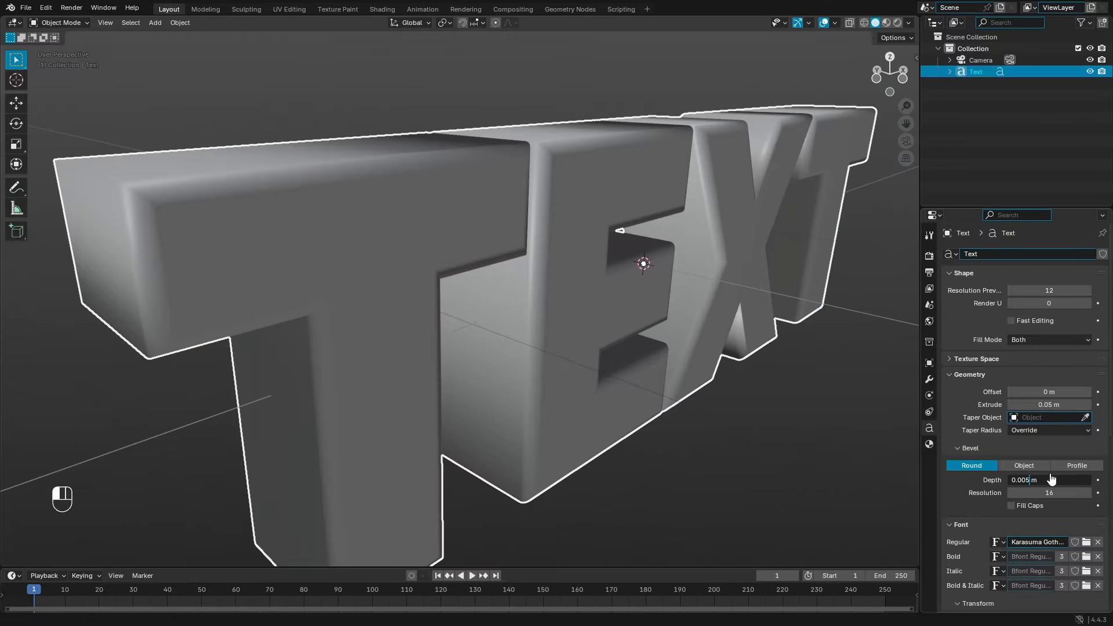
key("Return")
middle_click_drag(775, 426, 691, 424)
scroll(691, 424, "down", 3)
middle_click_drag(691, 422, 788, 440)
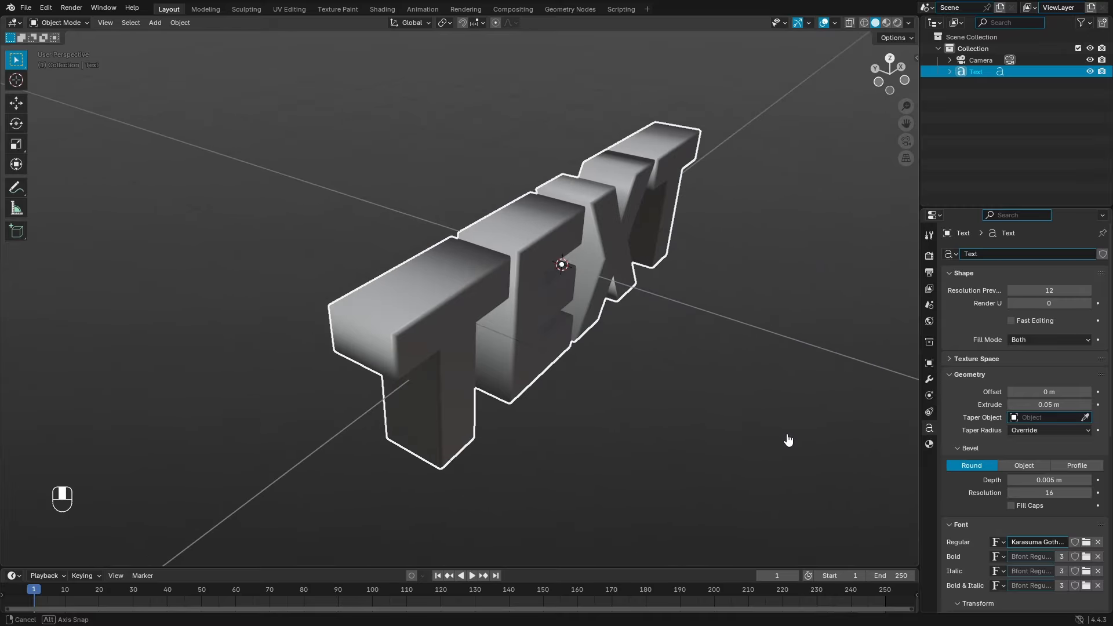
scroll(788, 440, "up", 2)
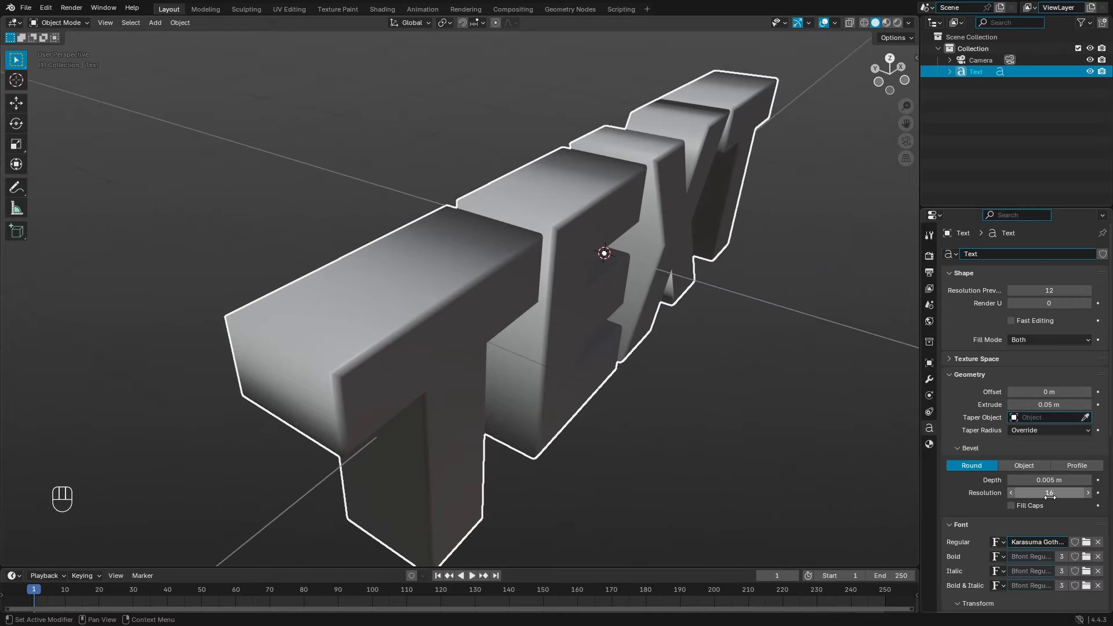
Step: Set the bevel resolution to 12 after trying 0, then inspect the smoothed edges edge-on
left_click(1050, 493)
type("0")
key("Return")
mouse_move(889, 467)
middle_mouse_down()
mouse_move(614, 351)
mouse_move(604, 380)
mouse_move(703, 390)
mouse_move(877, 462)
middle_mouse_up()
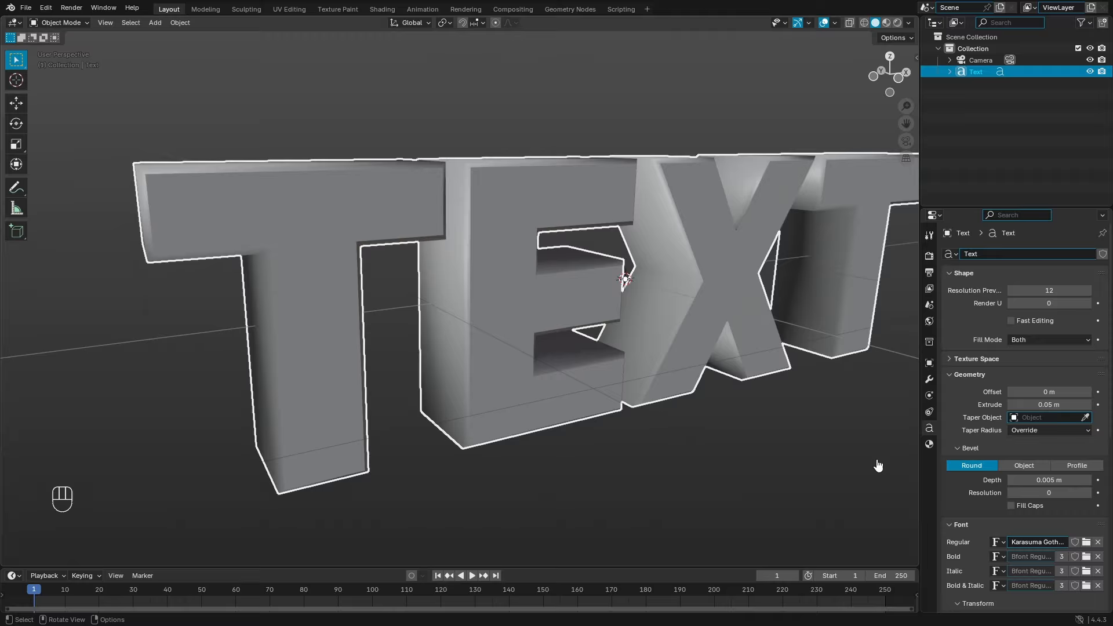
left_click_drag(1059, 491, 1067, 493)
left_click(1062, 495)
key("Return")
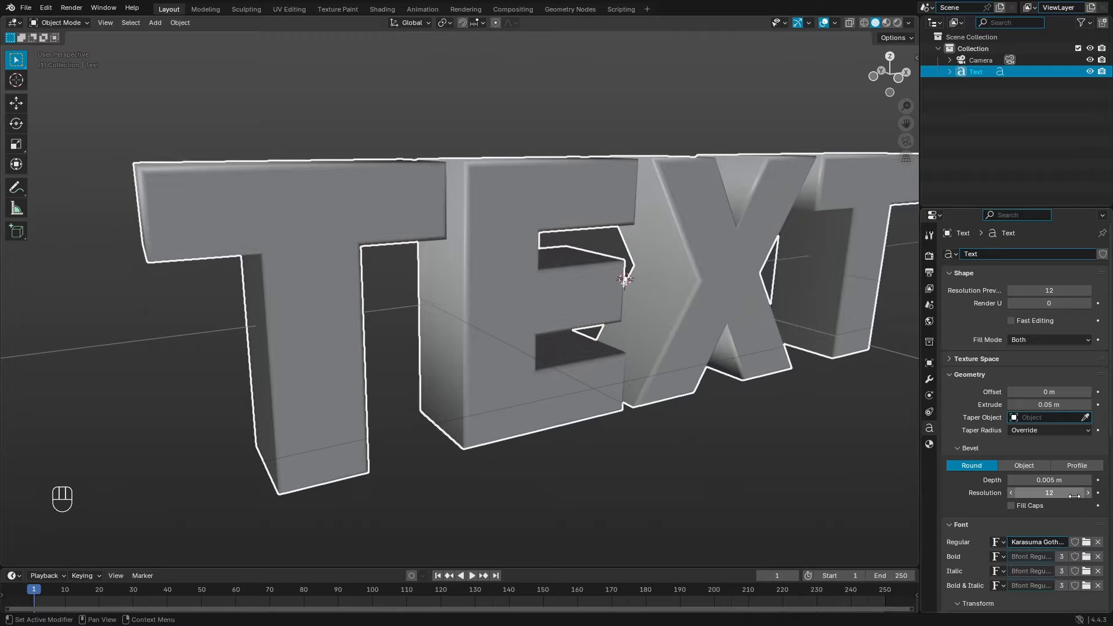
middle_click_drag(853, 450, 551, 318)
scroll(656, 373, "down", 5)
scroll(576, 262, "up", 5)
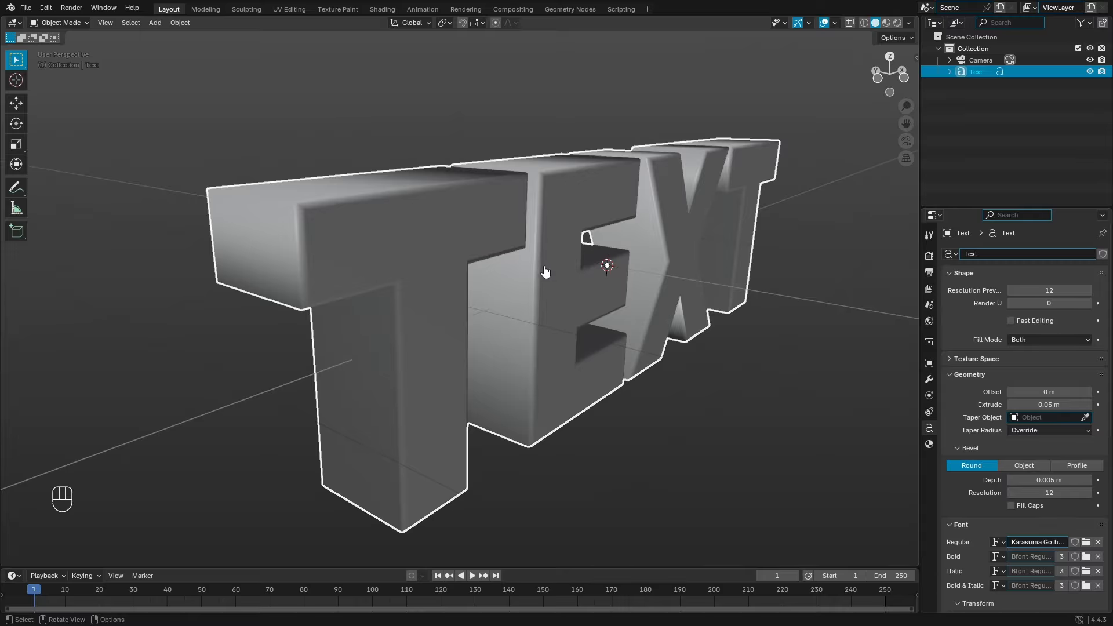
middle_click_drag(545, 272, 619, 349)
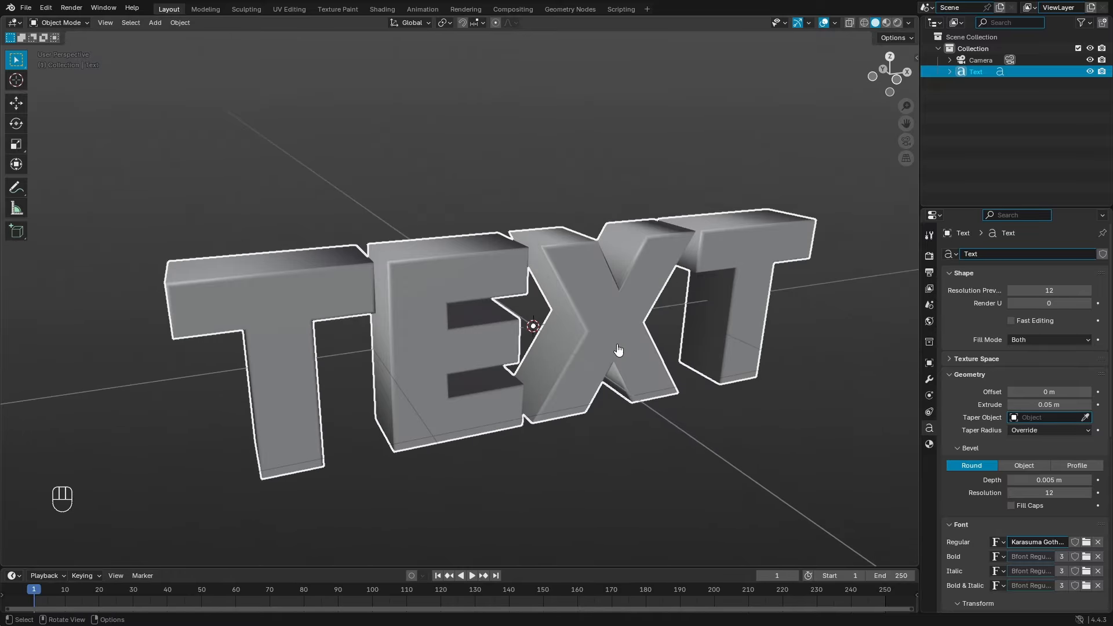
scroll(619, 350, "up", 3)
Step: Delete the trailing letters in Edit Mode so only the T remains
key("Tab")
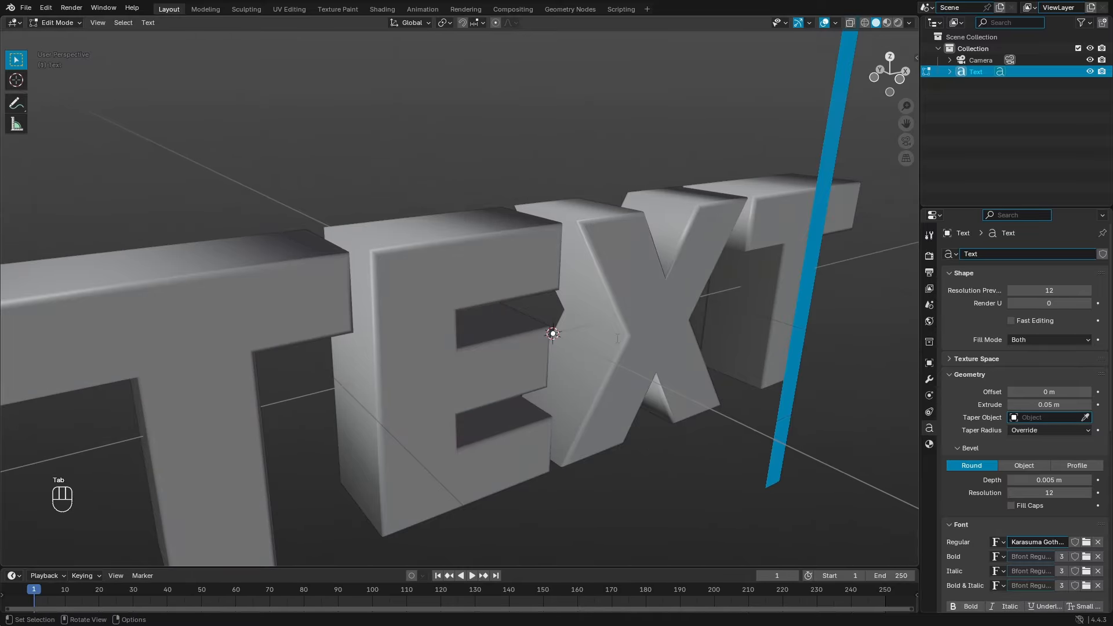
key("BackSpace")
key("BackSpace")
key("BackSpace")
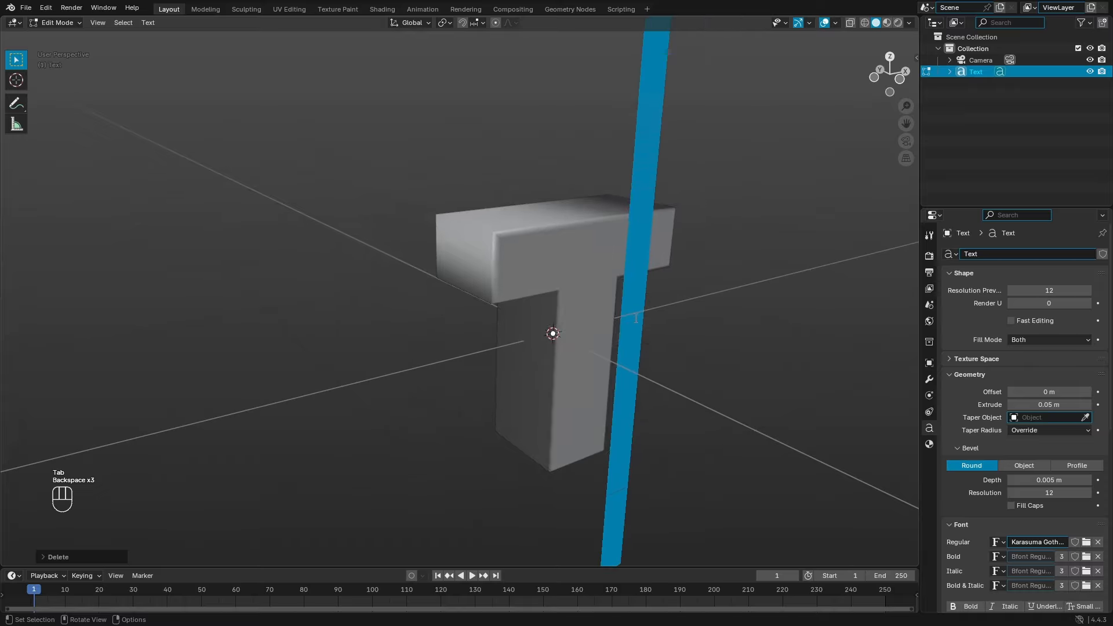
key("Tab")
Step: Orbit around the single T to inspect it from several angles
middle_click_drag(689, 324, 420, 266)
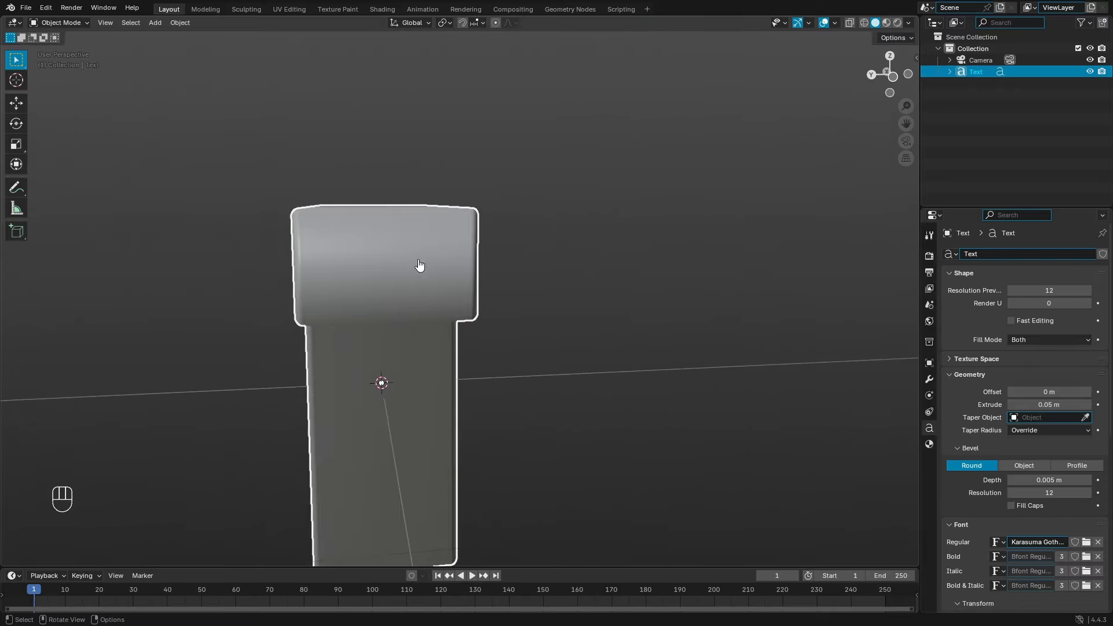
middle_click_drag(515, 328, 502, 298)
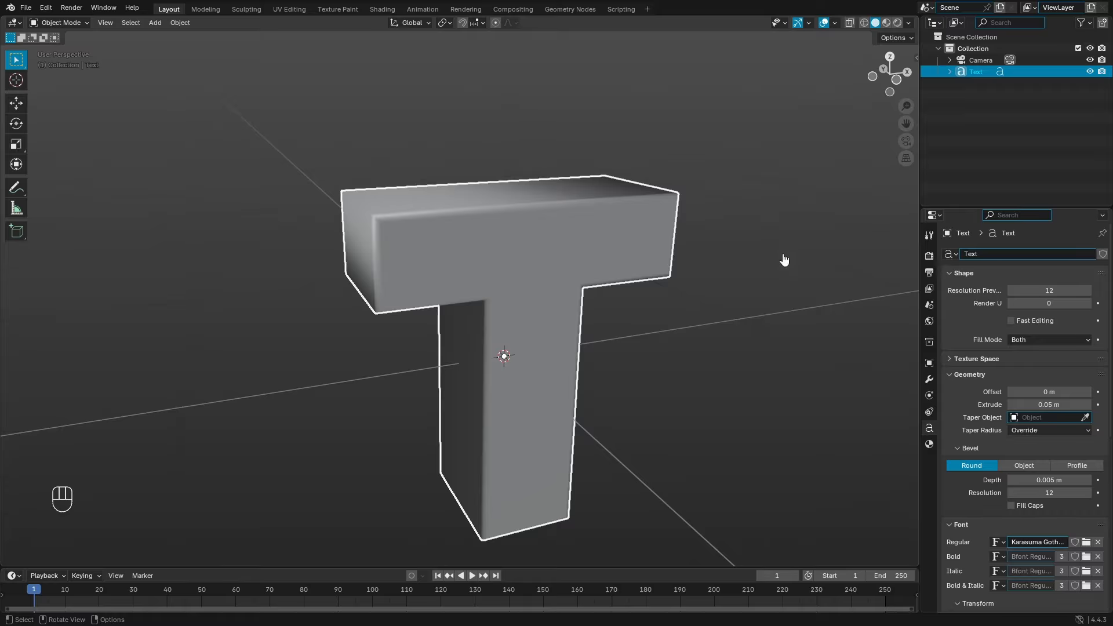
middle_click_drag(669, 248, 531, 212)
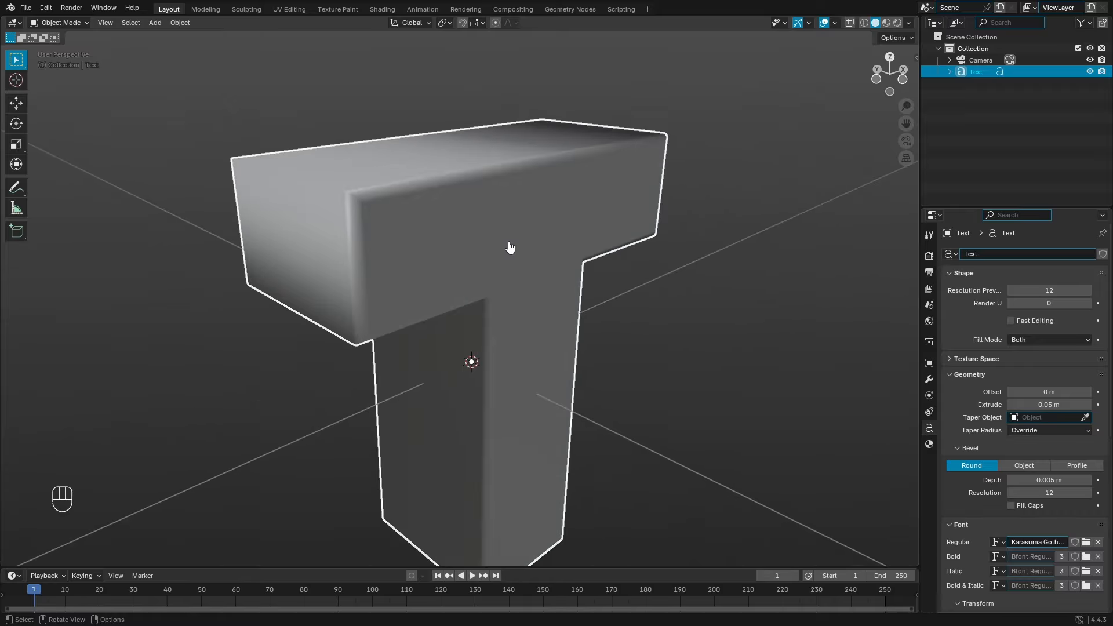
scroll(425, 218, "down", 3)
middle_click_drag(425, 217, 544, 318)
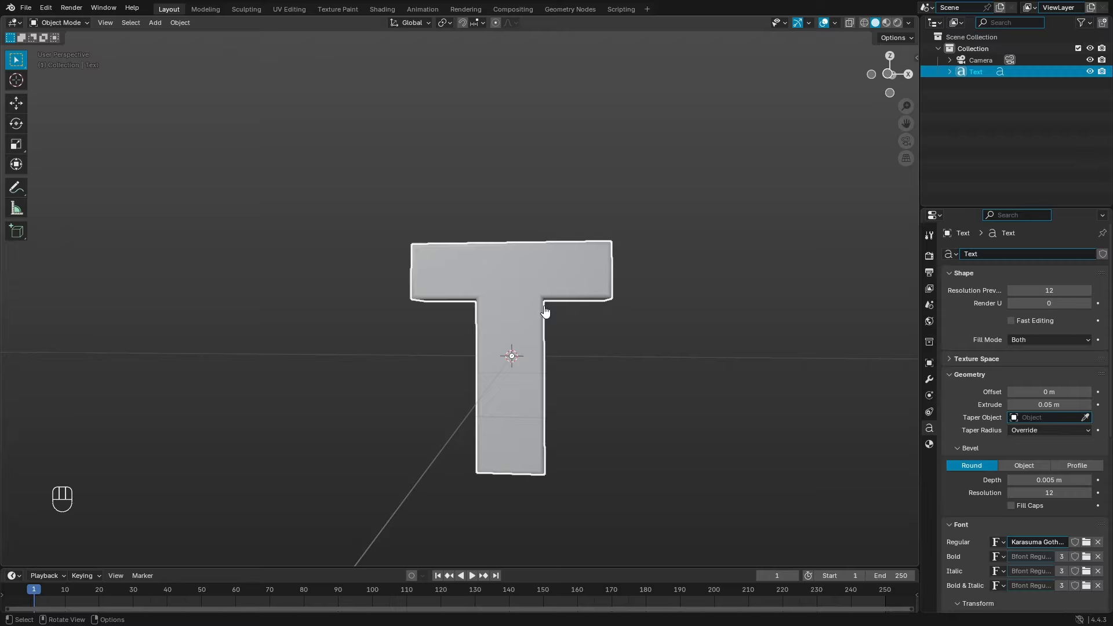
middle_click_drag(629, 281, 433, 238)
middle_click_drag(378, 325, 597, 306)
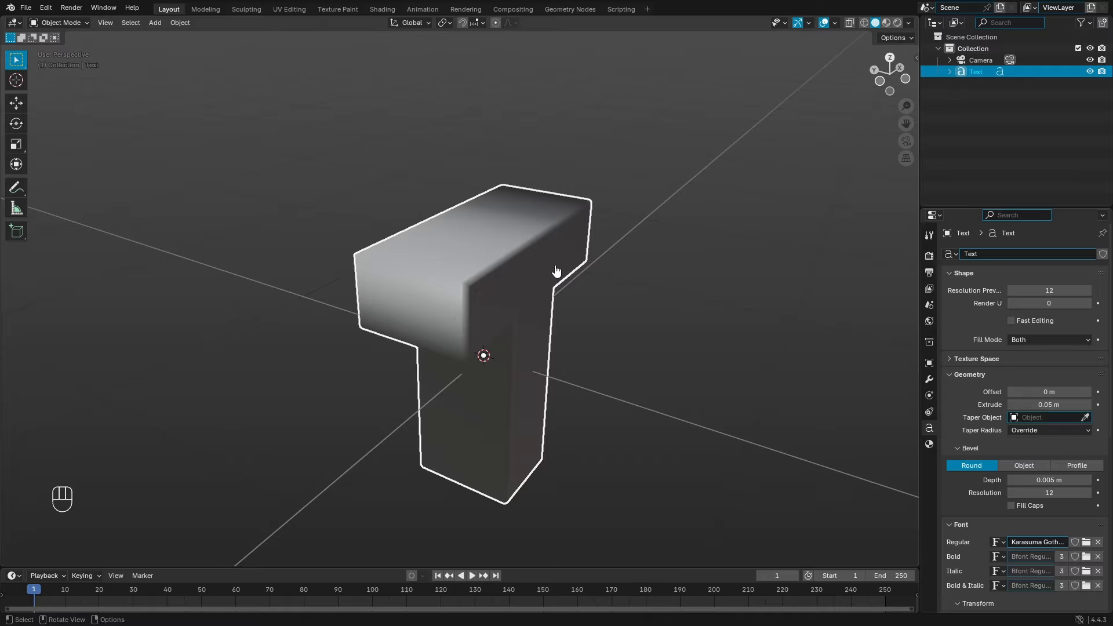
middle_click_drag(529, 276, 618, 323)
left_click(929, 444)
left_click(929, 428)
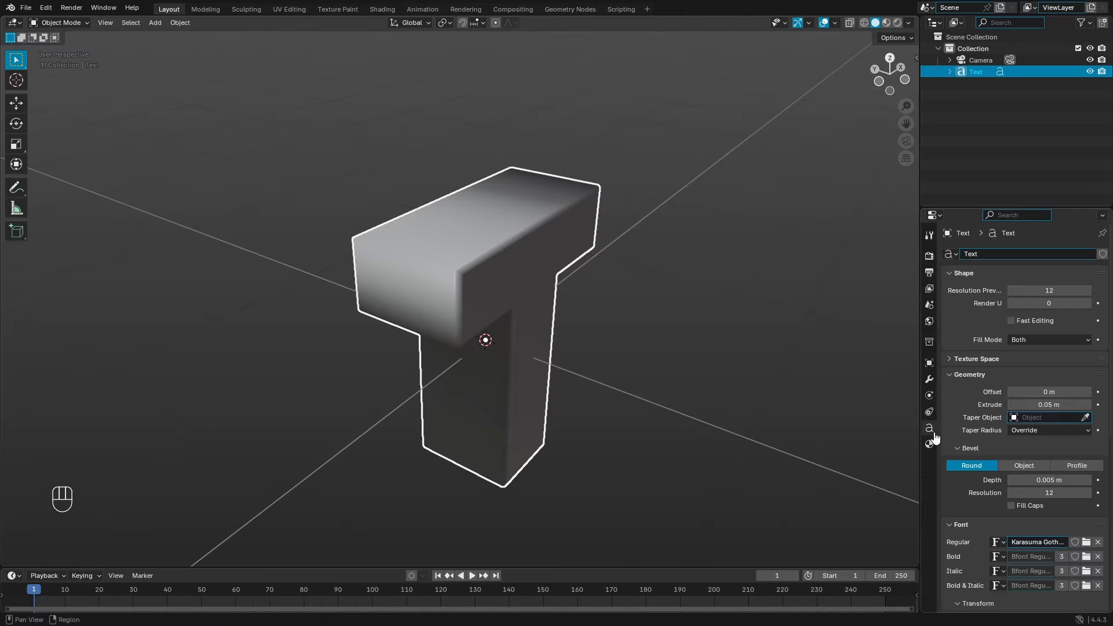
Step: Duplicate the T in place as Text.001
key("shift+d")
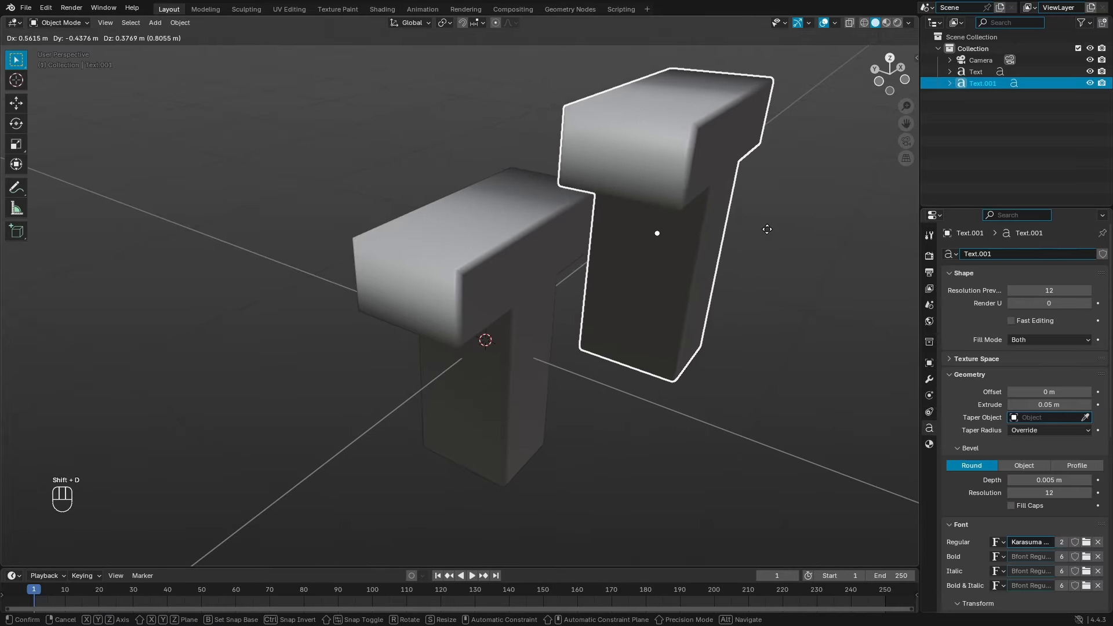
right_click(529, 315)
scroll(540, 302, "up", 3)
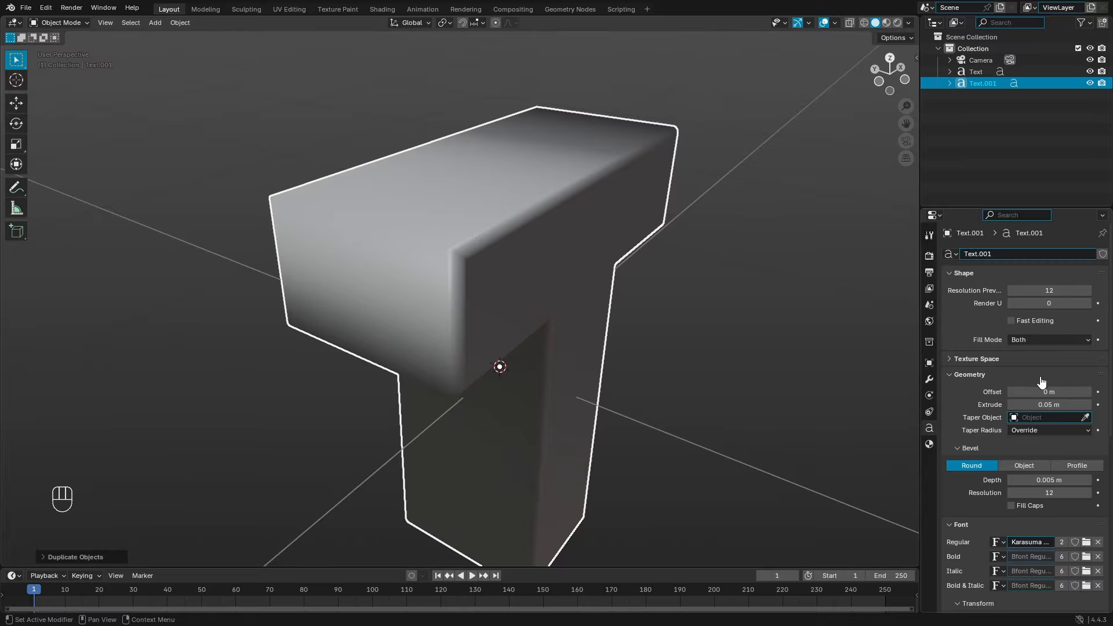
Step: Try geometry offsets of 0.01, 0.001 and 0.0001 m on the duplicate
left_click(1068, 392)
left_click(1081, 378)
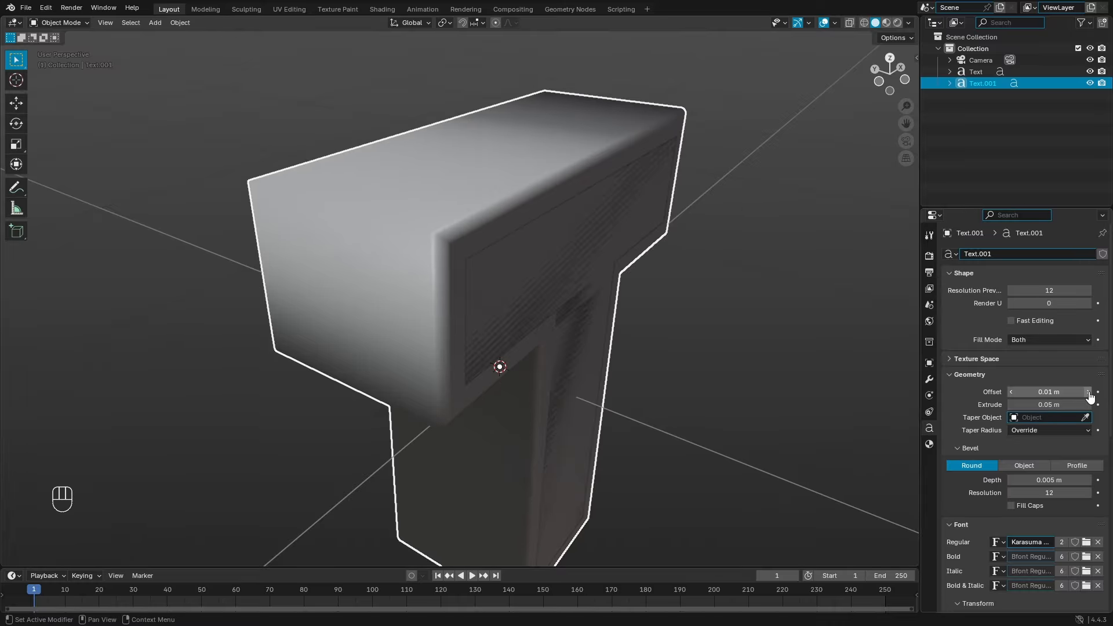
left_click(1088, 393)
left_click(1014, 392)
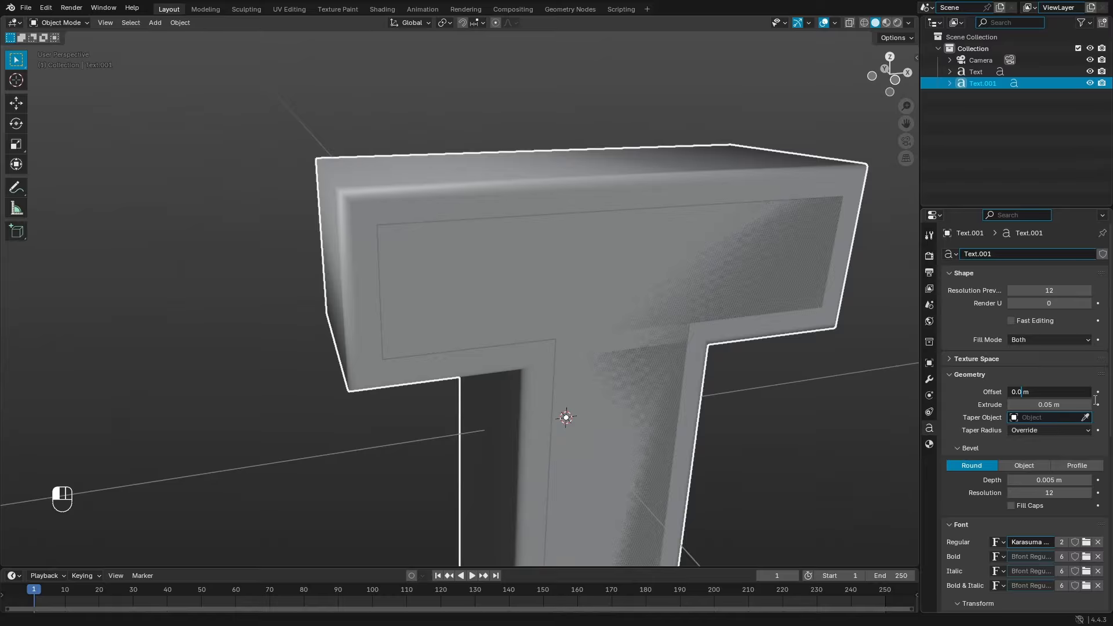
type("1")
key("Return")
left_click(1030, 391)
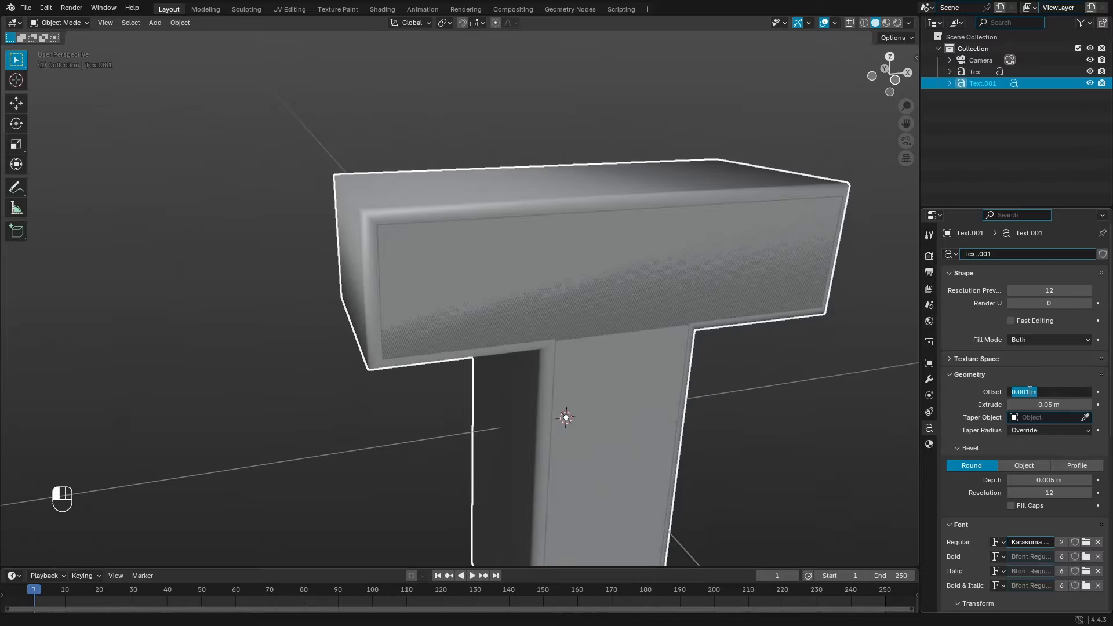
key("Return")
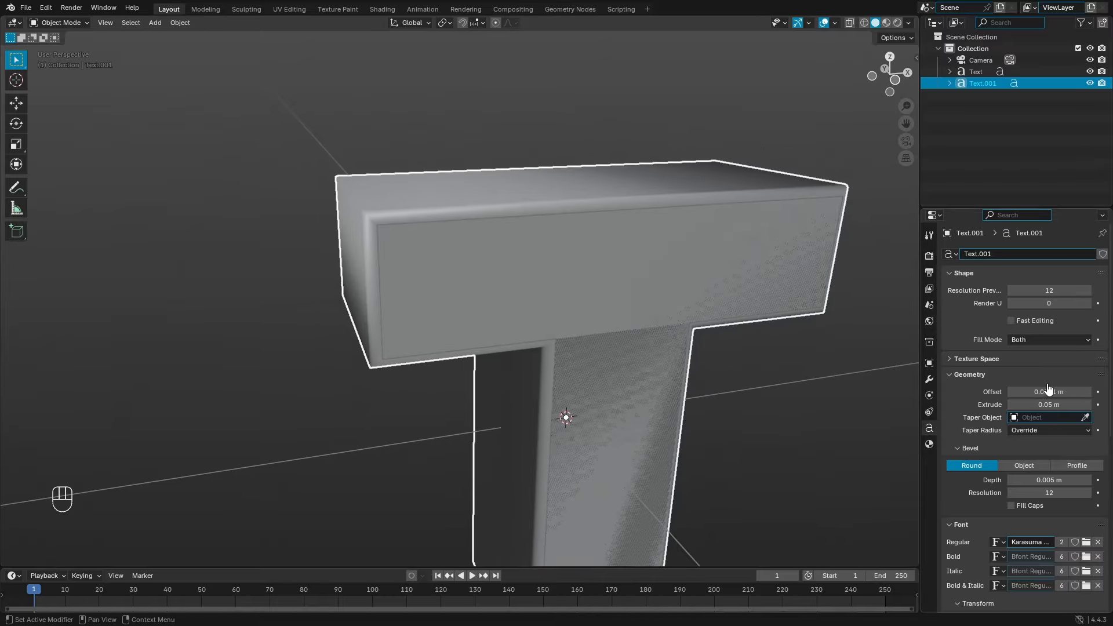
Step: Set the duplicate's geometry offset to 0.005 m and inspect the reshaped T
middle_click_drag(615, 301, 565, 342)
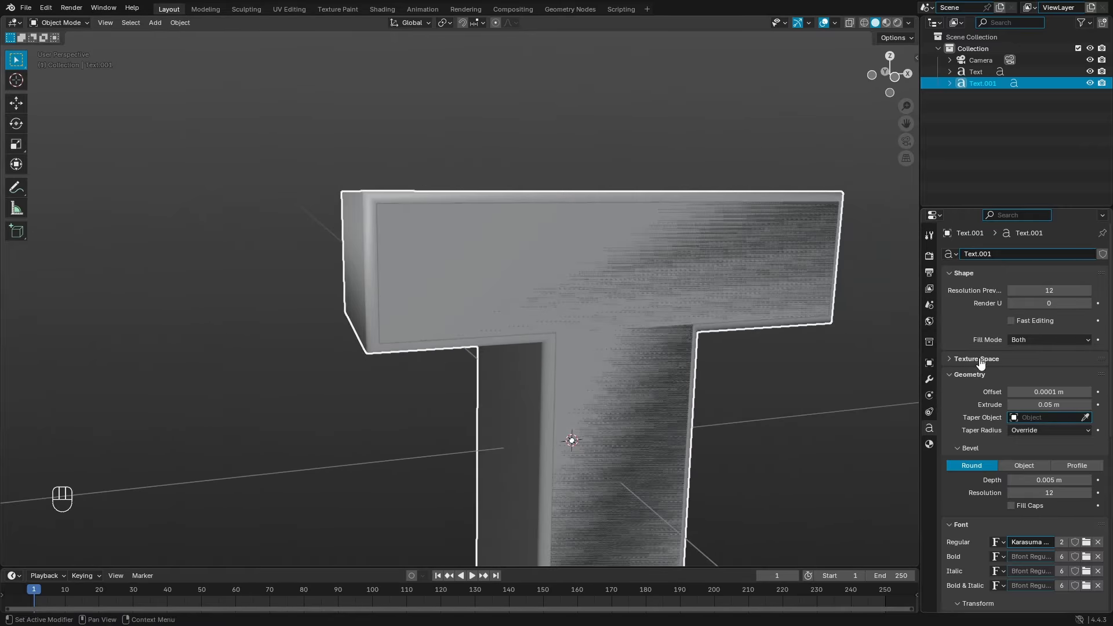
key("Return")
left_click(1058, 393)
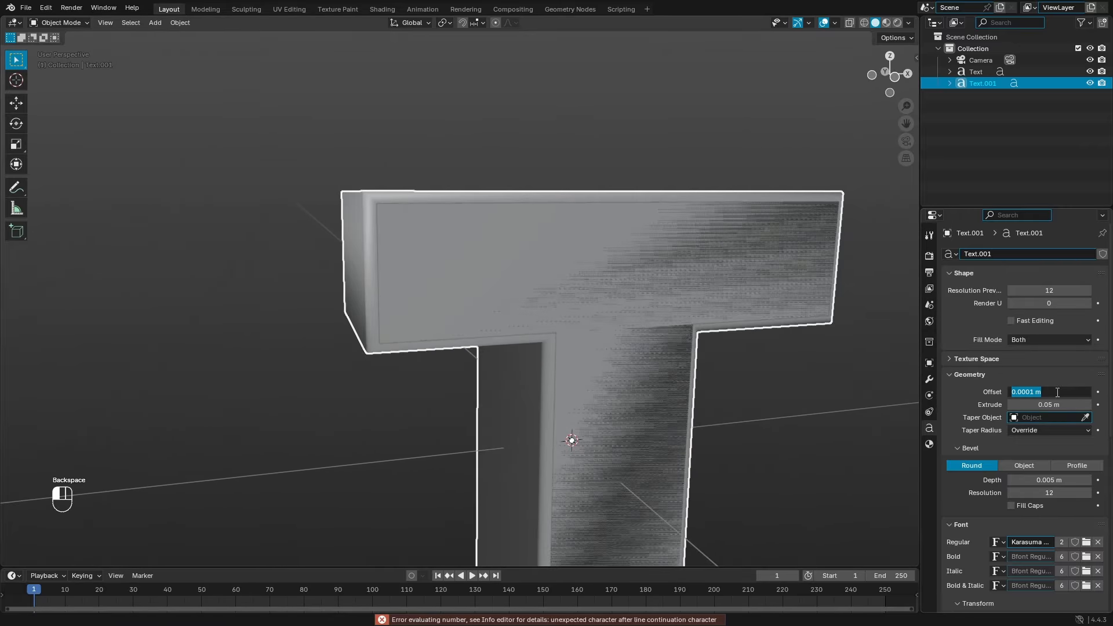
type("5")
key("Return")
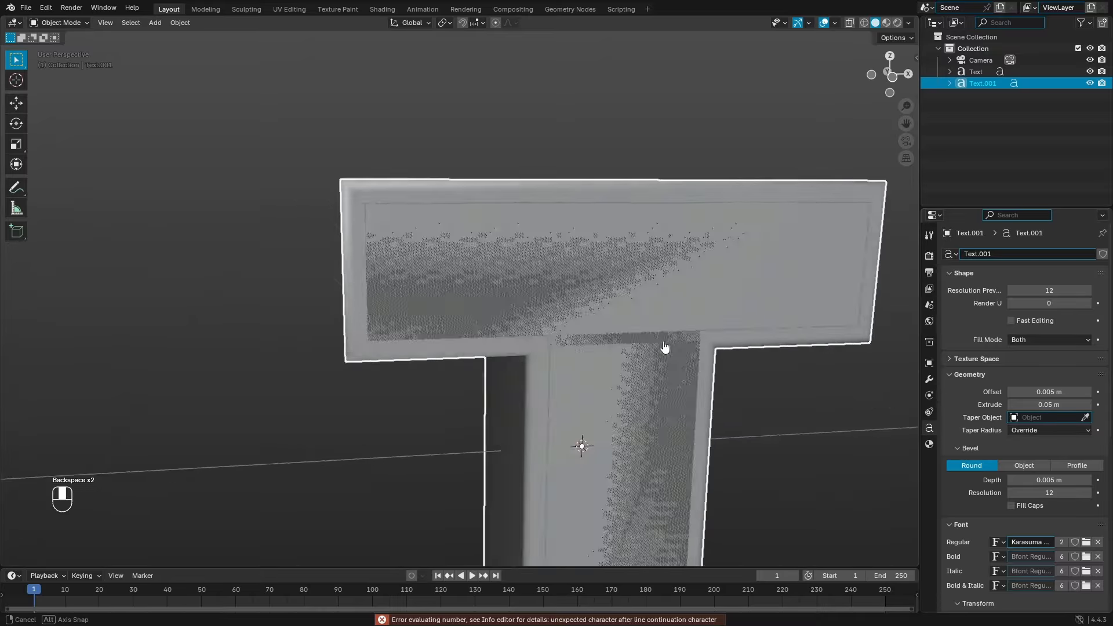
middle_click_drag(666, 348, 765, 394)
Step: Reduce the duplicate's extrusion depth to 0.04 m and orbit around it
left_click(1013, 405)
scroll(723, 356, "up", 1)
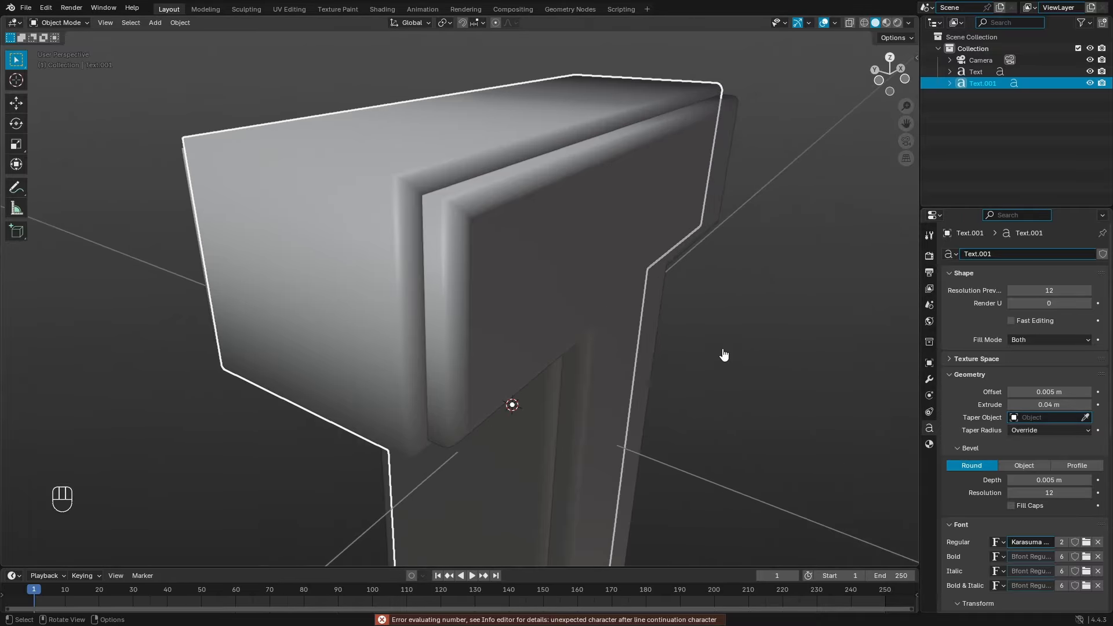
mouse_move(725, 356)
middle_mouse_down()
mouse_move(703, 367)
mouse_move(736, 371)
middle_mouse_up()
scroll(589, 308, "down", 6)
middle_click_drag(589, 311, 403, 297)
scroll(566, 266, "up", 5)
scroll(402, 298, "down", 4)
scroll(577, 329, "down", 3)
middle_click_drag(577, 329, 661, 386)
scroll(676, 353, "up", 5)
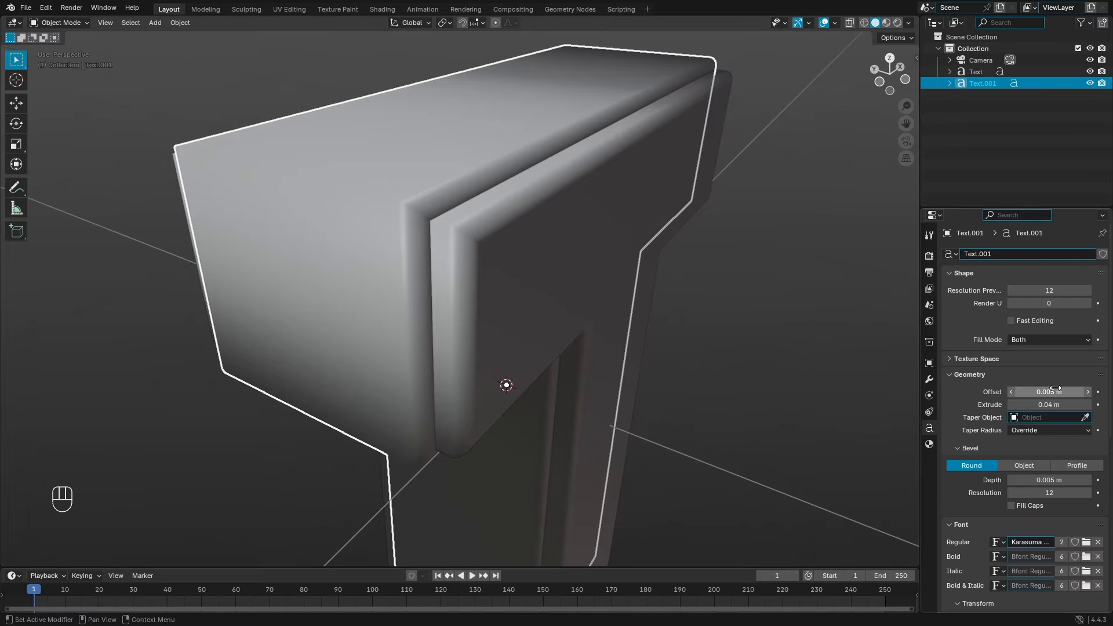
Step: Set the geometry offset to 0.0004 m after trying 0.0003 m
mouse_move(1053, 391)
left_mouse_down()
mouse_move(1041, 391)
mouse_move(1053, 392)
left_mouse_up()
left_click(1039, 391)
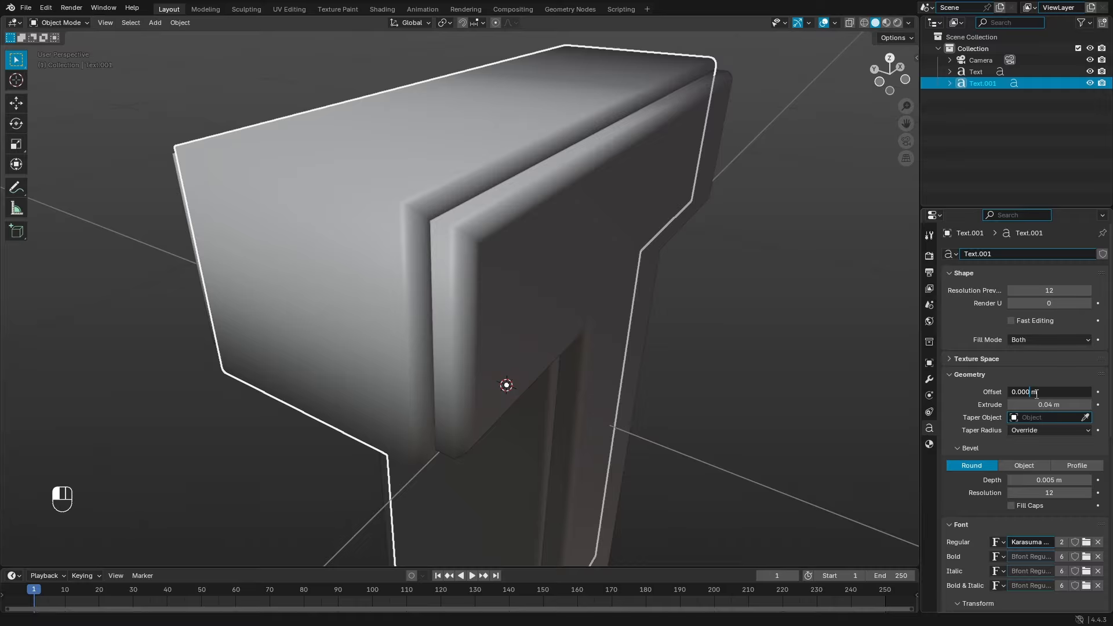
type("3")
key("Return")
left_click(1036, 393)
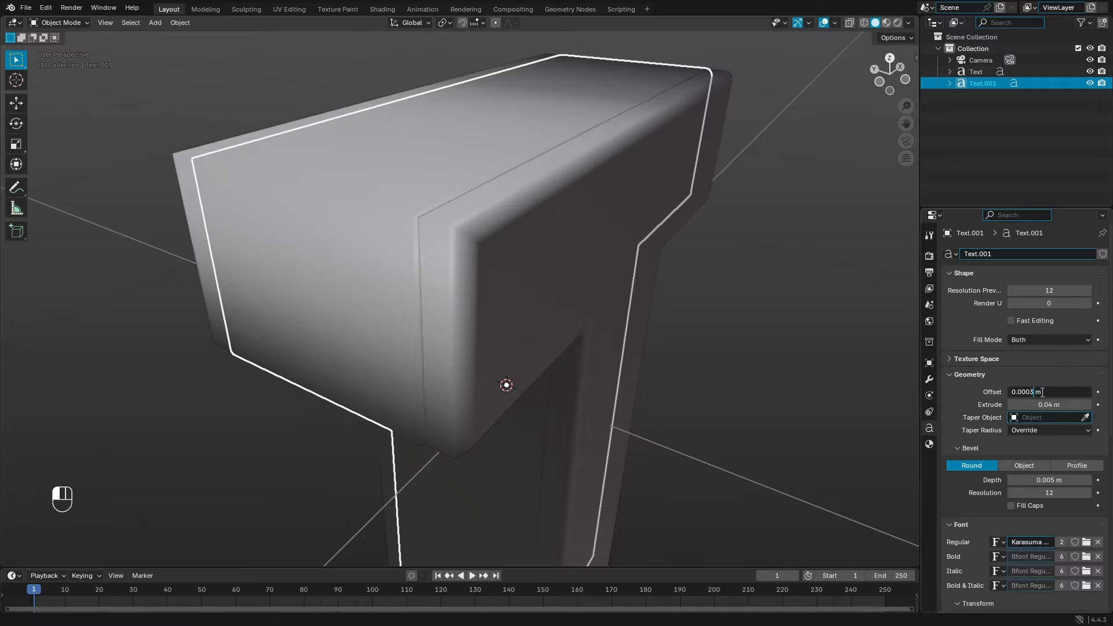
type("4")
key("Return")
middle_click_drag(655, 354, 672, 255)
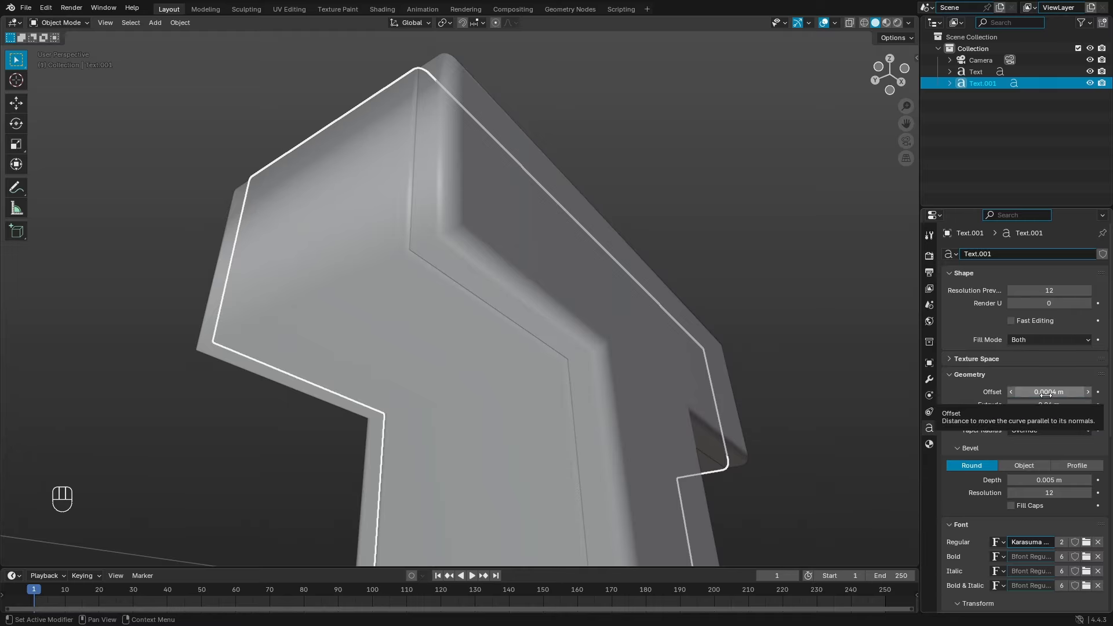
middle_click_drag(840, 394, 648, 396)
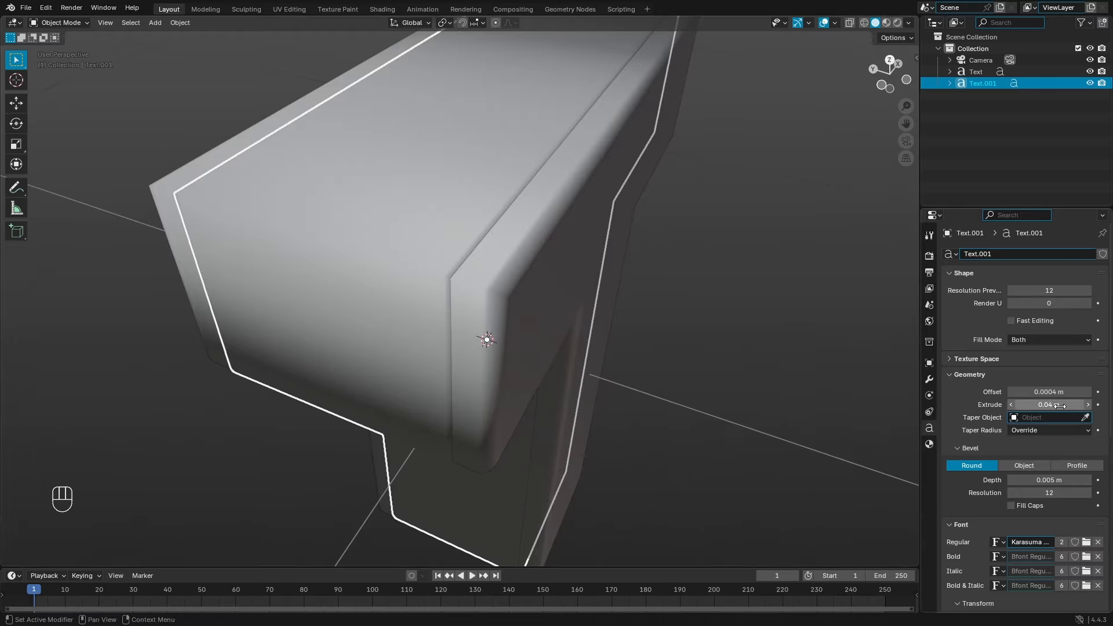
Step: Return the extrusion depth to 0.05 m while checking the letter from different angles
double_click(1033, 404)
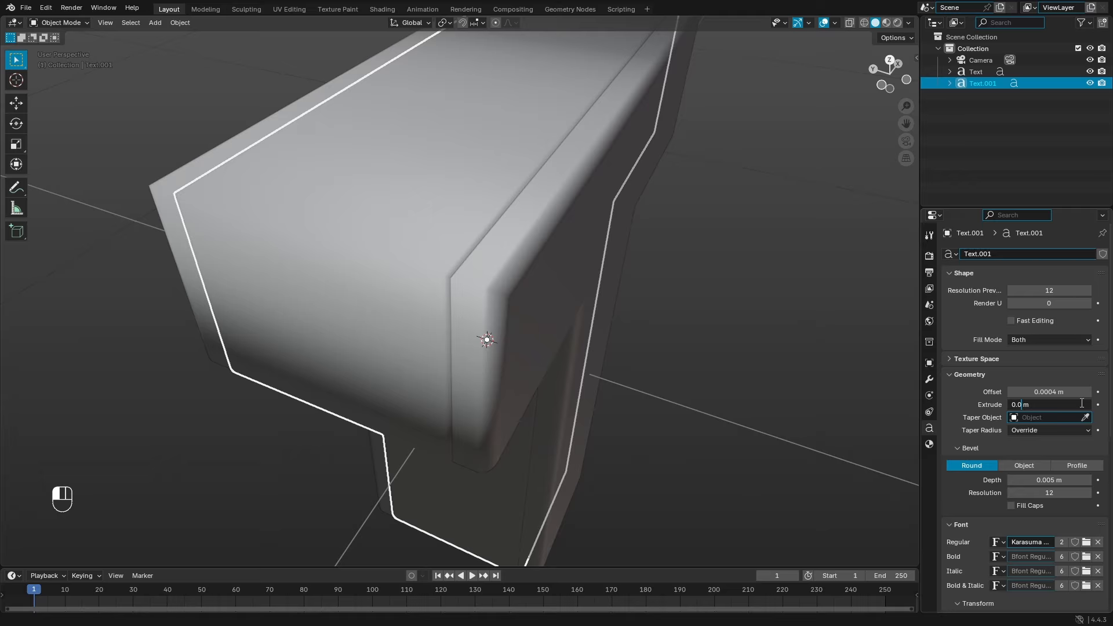
key("Return")
double_click(1059, 403)
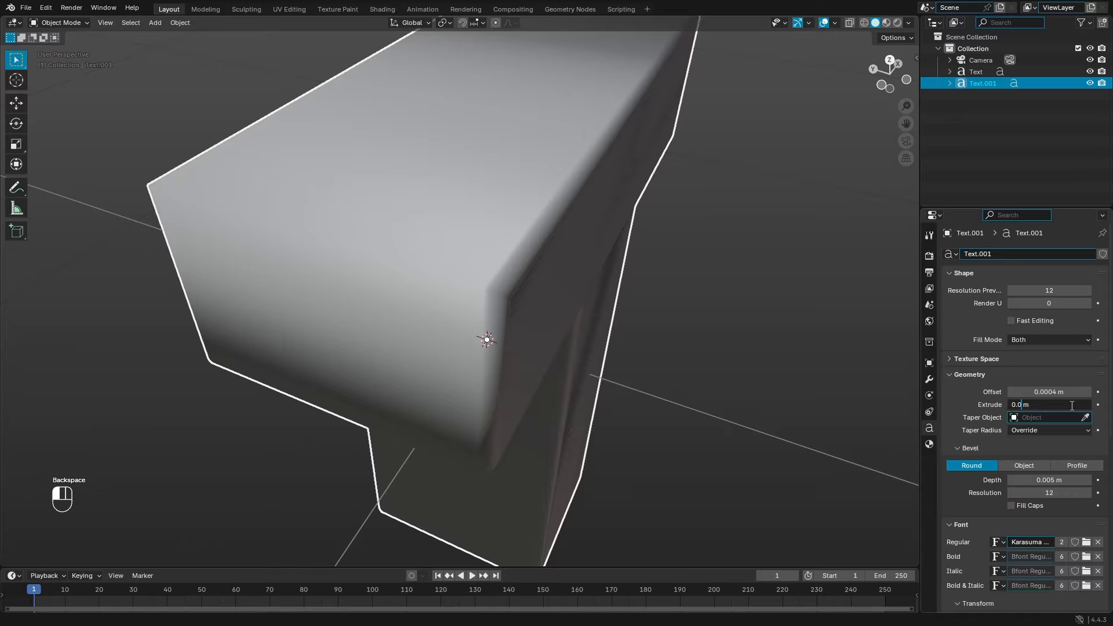
key("Return")
middle_click_drag(835, 382, 815, 365)
left_click(1071, 405)
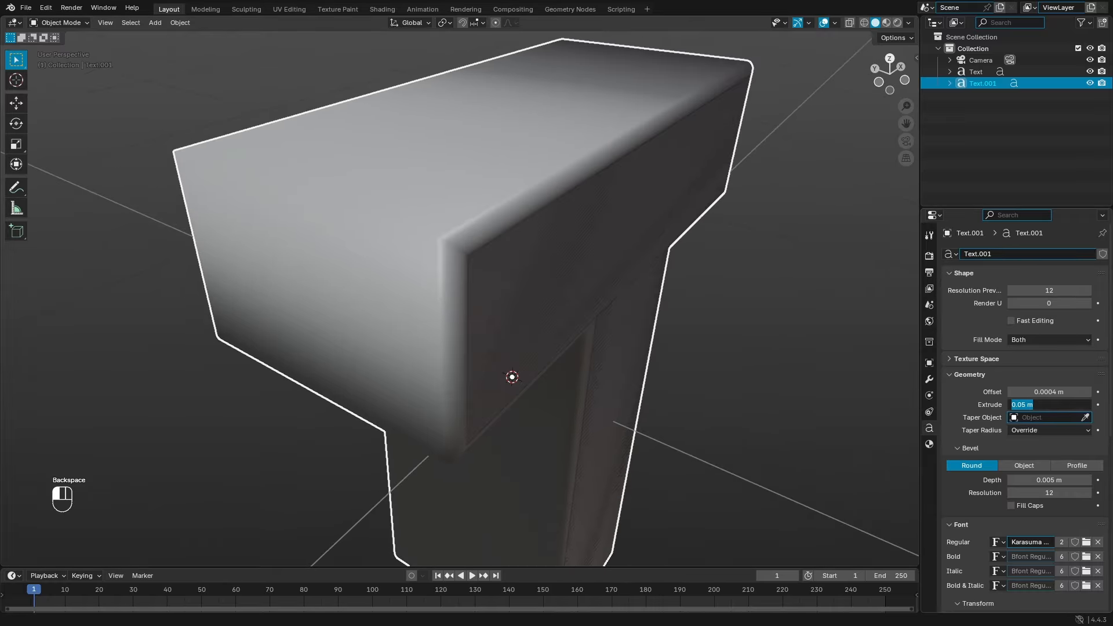
key("Return")
middle_click_drag(248, 290, 405, 301)
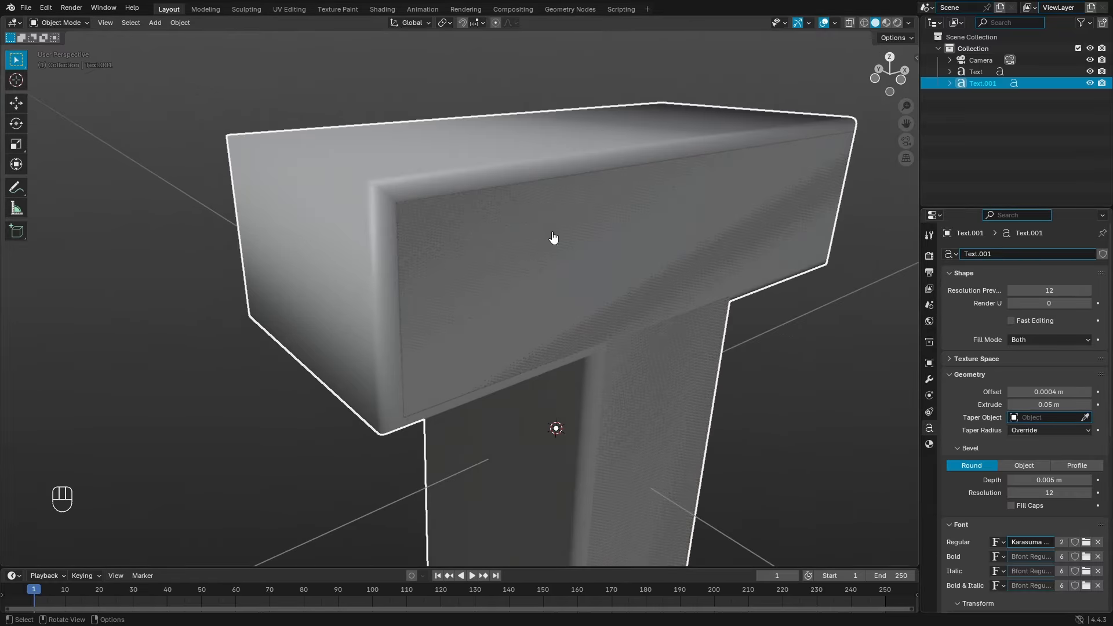
middle_click_drag(528, 264, 588, 244)
Step: Fine-tune the duplicate's extrusion depth down to 0.049 m
left_click(1046, 404)
left_click(982, 401)
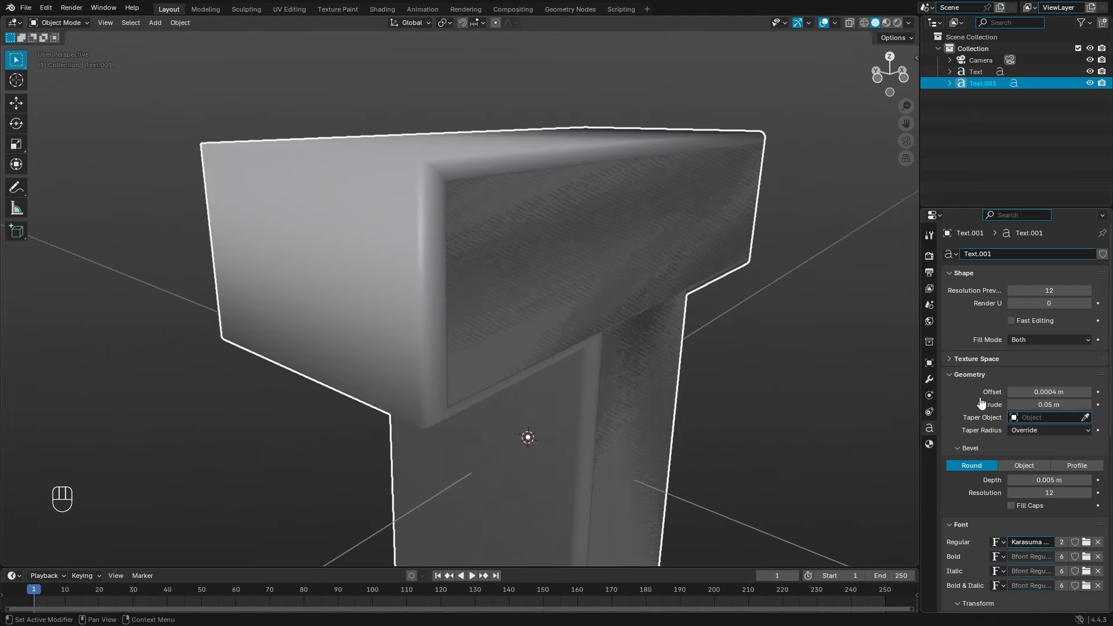
mouse_move(1046, 405)
left_mouse_down()
mouse_move(1027, 405)
mouse_move(1050, 405)
mouse_move(1038, 405)
left_mouse_up()
middle_click_drag(917, 392, 684, 280)
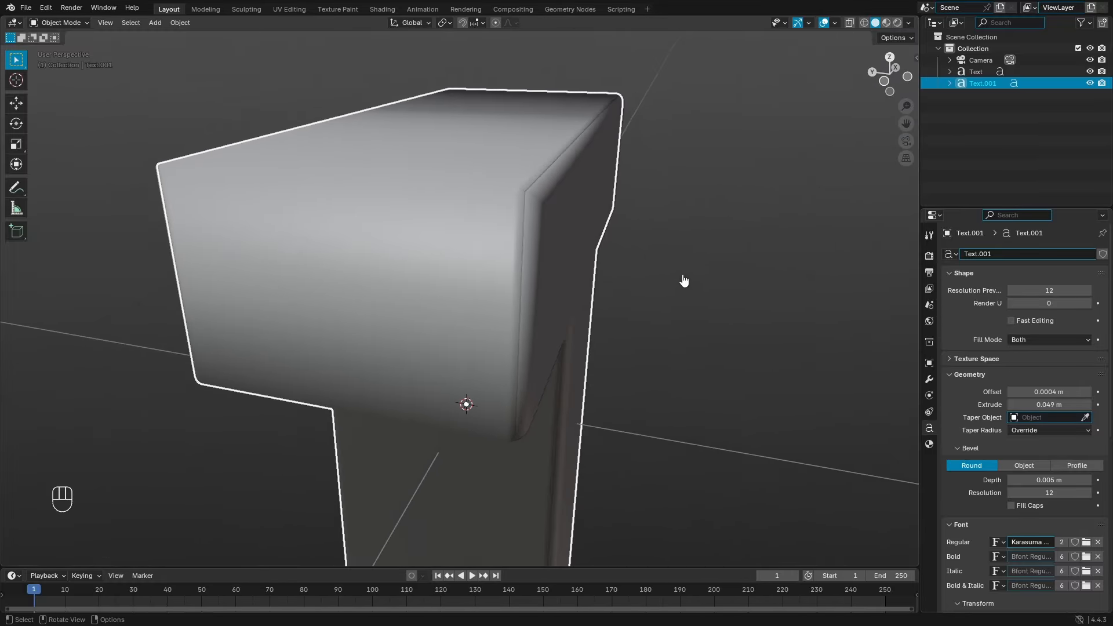
left_click(1029, 405)
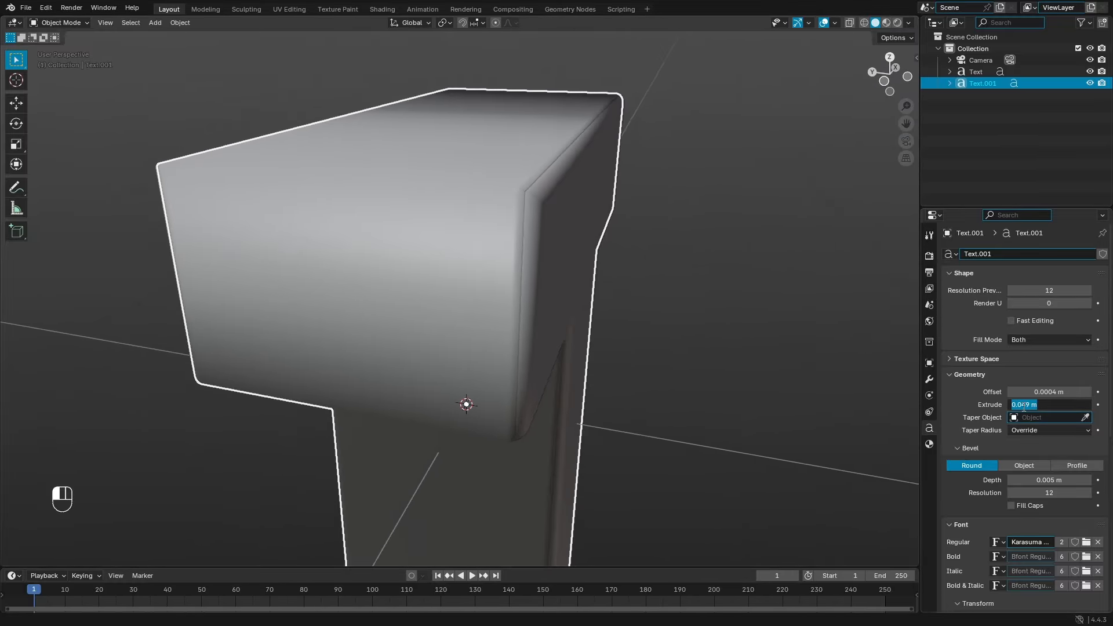
key("Return")
Step: Keep the offset at 0.0004 m and select the original Text letter
left_click(1056, 394)
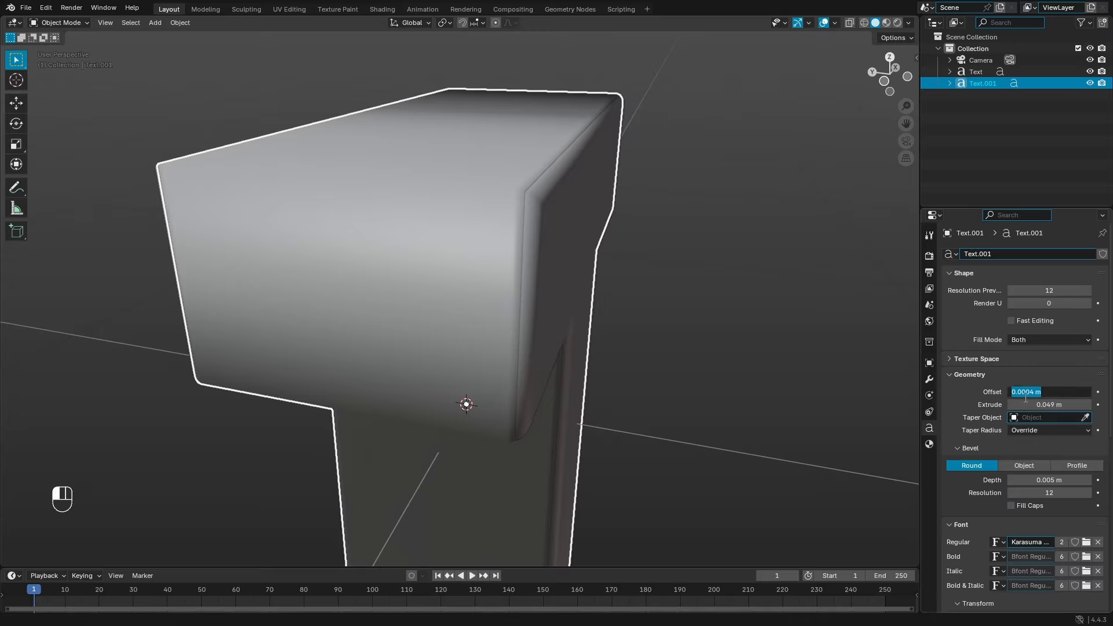
left_click(711, 358)
middle_click_drag(710, 358, 561, 356)
scroll(512, 350, "down", 5)
scroll(545, 364, "up", 4)
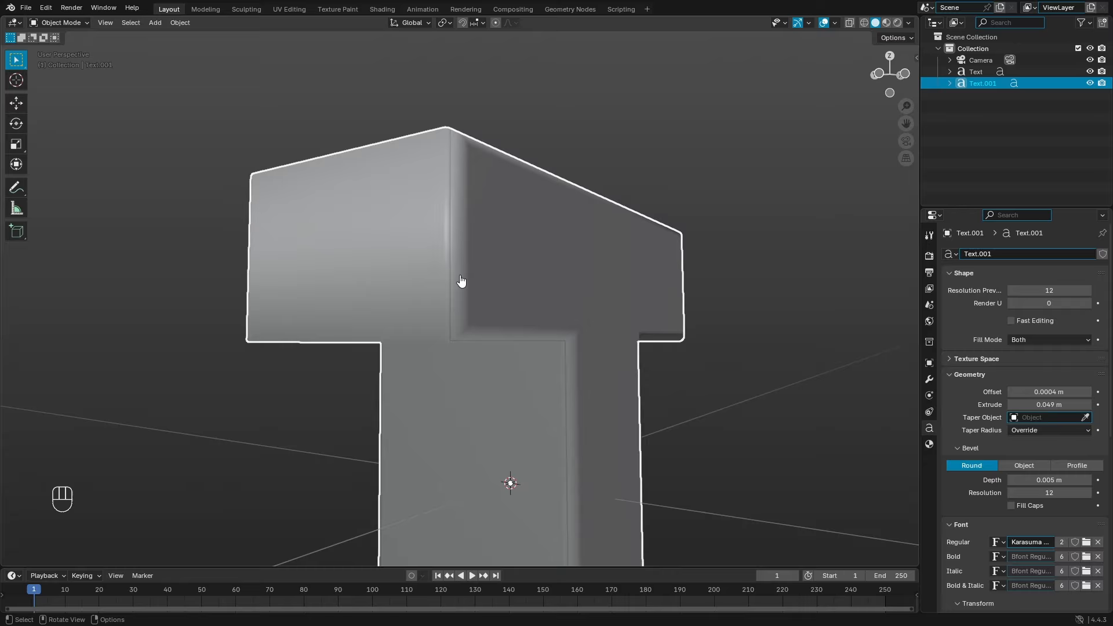
left_click(568, 273)
middle_click_drag(568, 273, 641, 269)
Step: Assign the existing white 'Material' to Text and switch to Material Preview shading
left_click(929, 444)
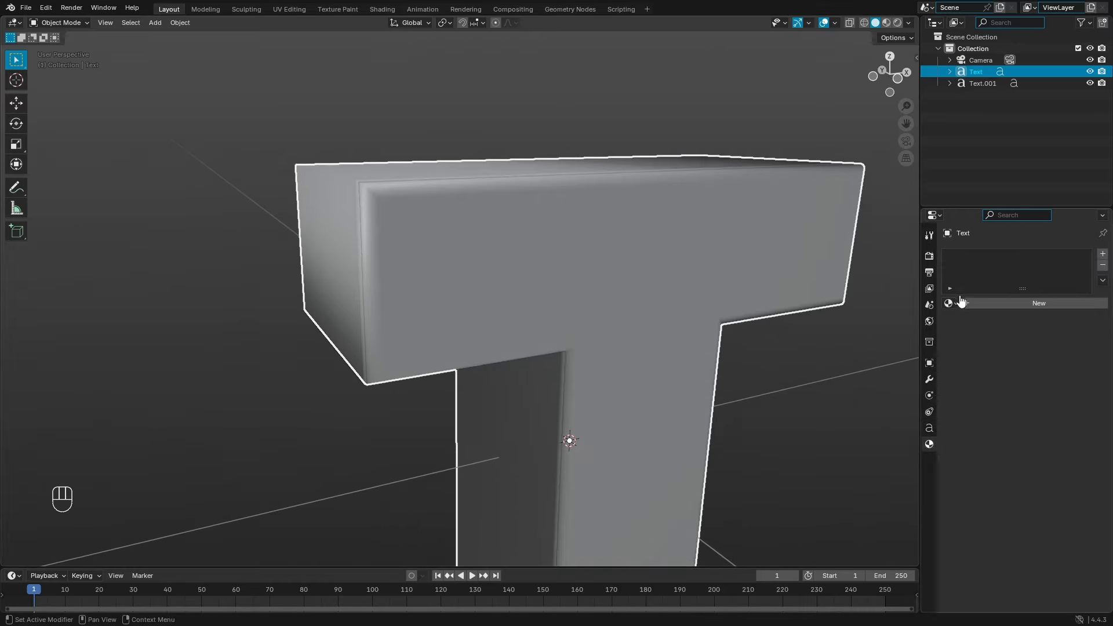
left_click(951, 303)
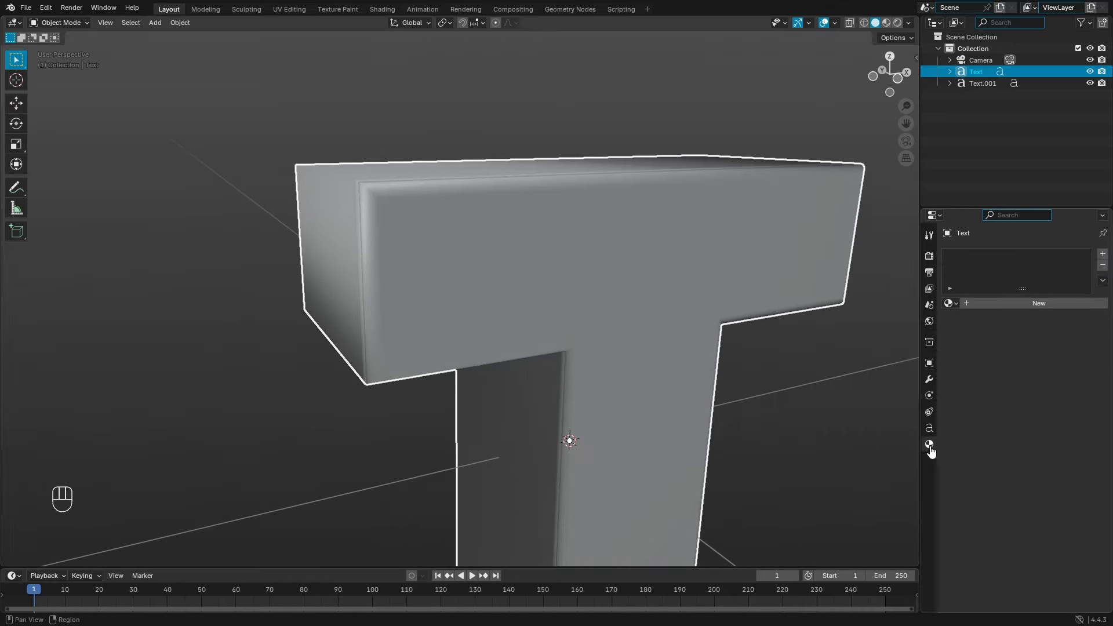
left_click(951, 303)
left_click(816, 322)
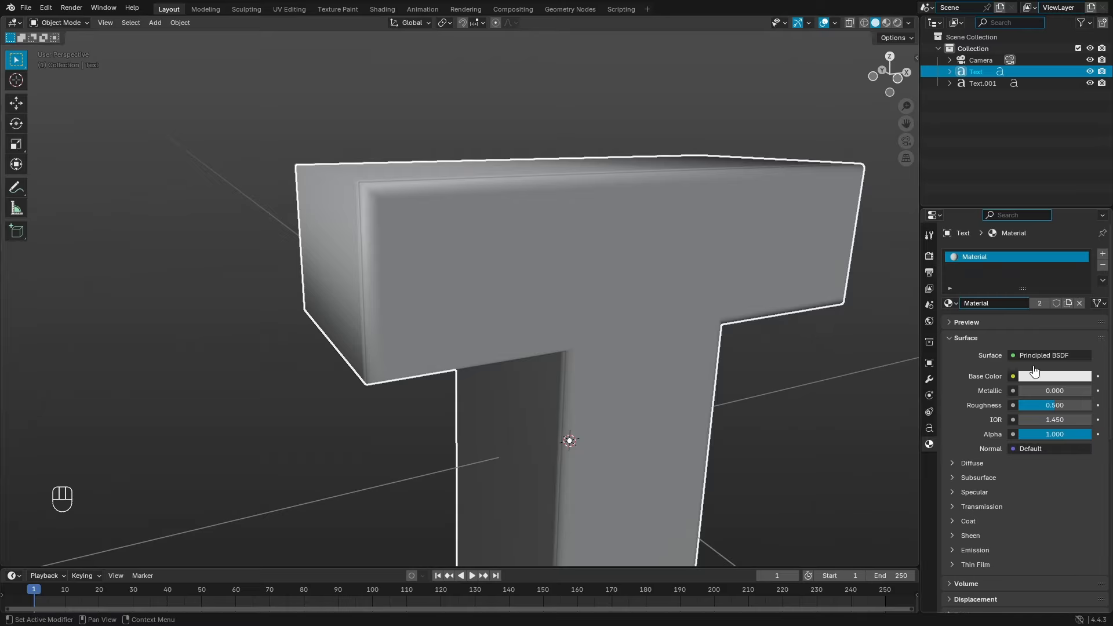
left_click(886, 22)
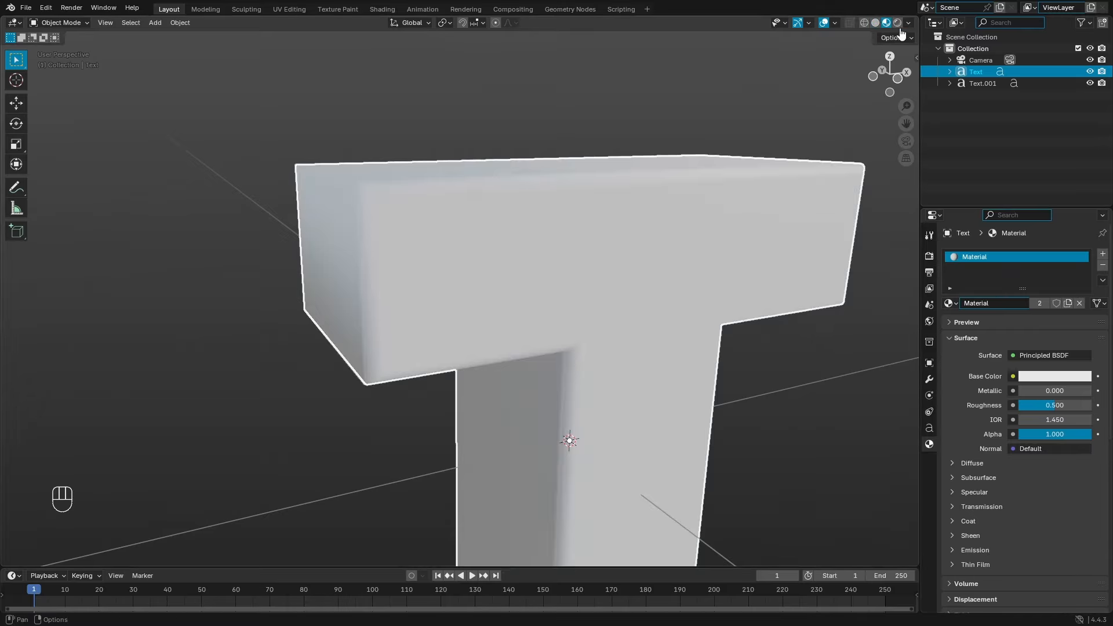
middle_click_drag(628, 203, 702, 209)
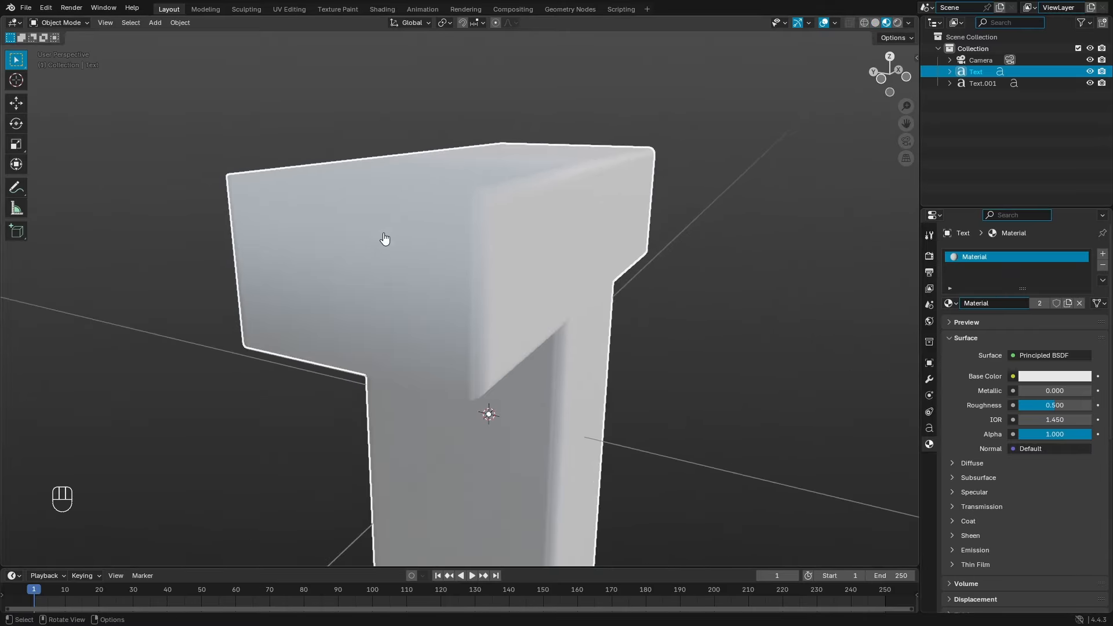
Step: Give Text.001 a new material named BLUE
left_click(410, 216)
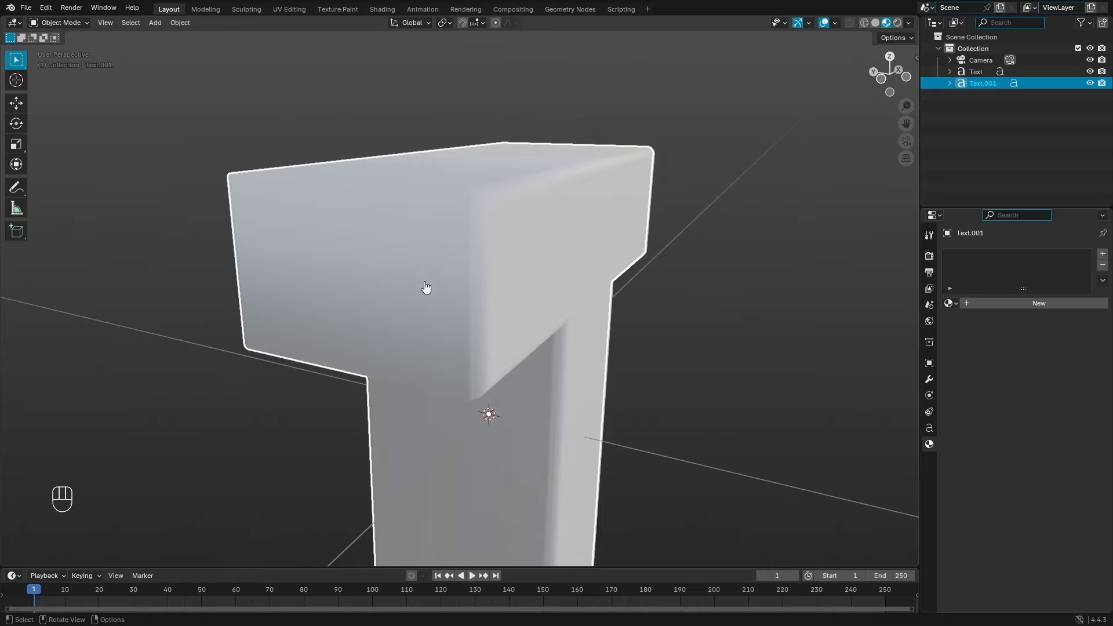
left_click(1015, 304)
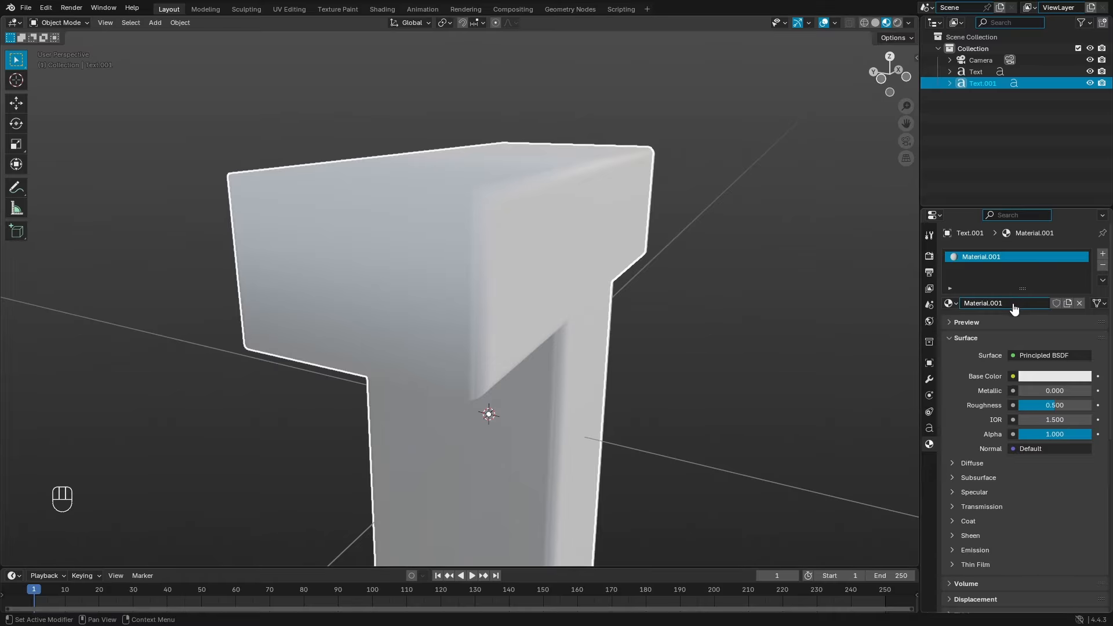
left_click(1015, 304)
type("BLUE")
key("Return")
Step: Make BLUE's base colour blue and orbit to view the blue edges
left_click(1055, 377)
left_click_drag(1040, 224, 1056, 213)
scroll(680, 260, "down", 5)
middle_click_drag(680, 260, 785, 326)
scroll(701, 352, "up", 4)
middle_click_drag(705, 340, 573, 325)
Step: Raise the white Text letter's material roughness to 1.000 for a fully matte finish
left_click(571, 316)
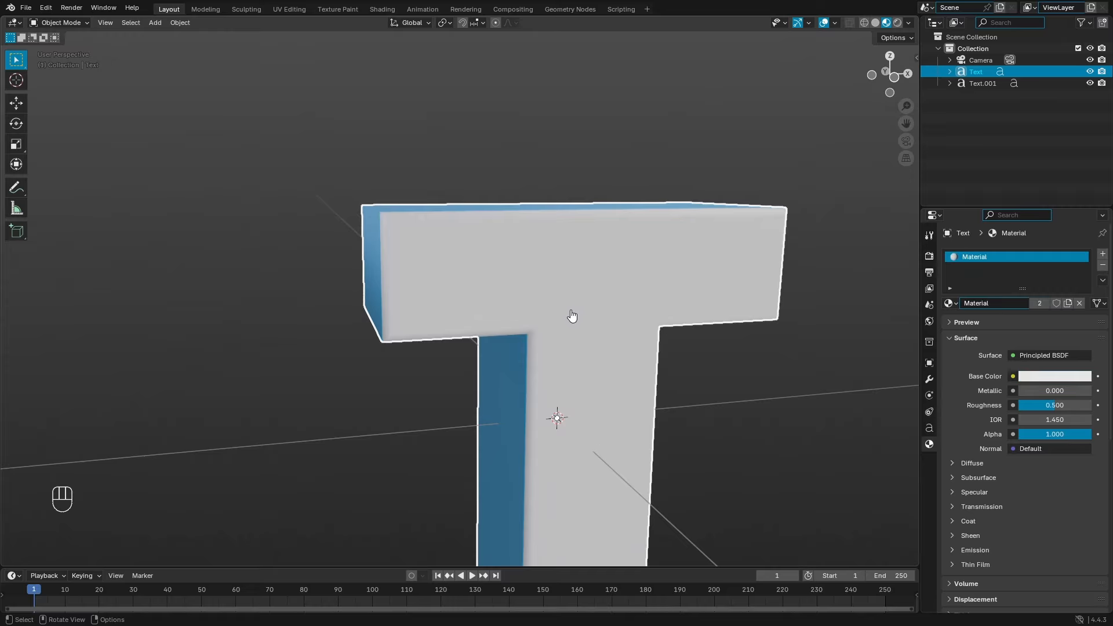
scroll(979, 517, "down", 6)
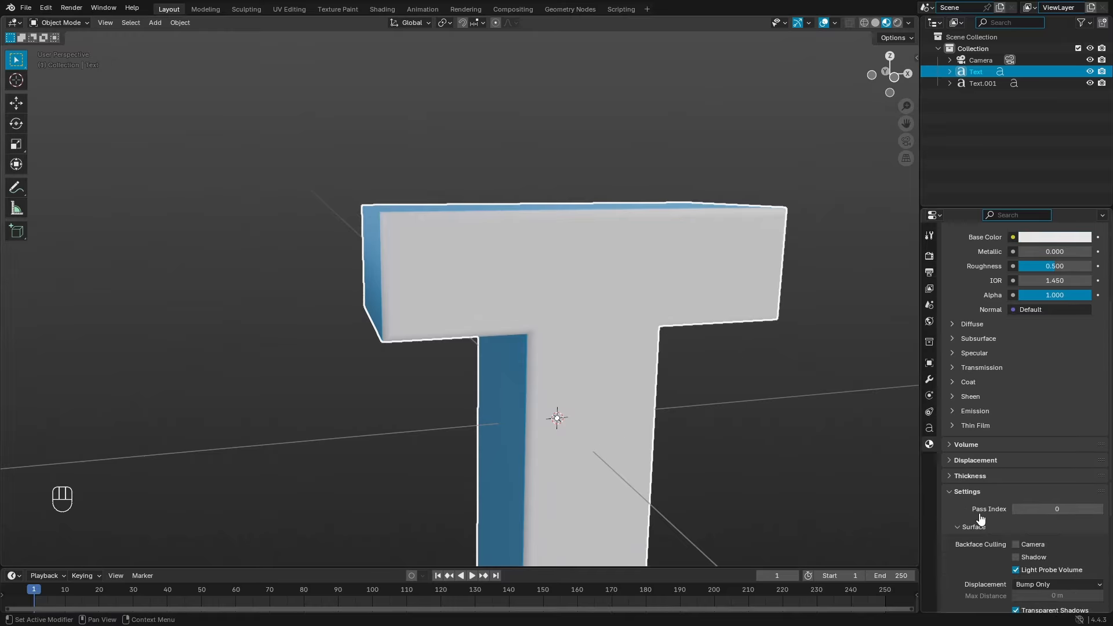
left_click(953, 487)
middle_click_drag(678, 390, 584, 225)
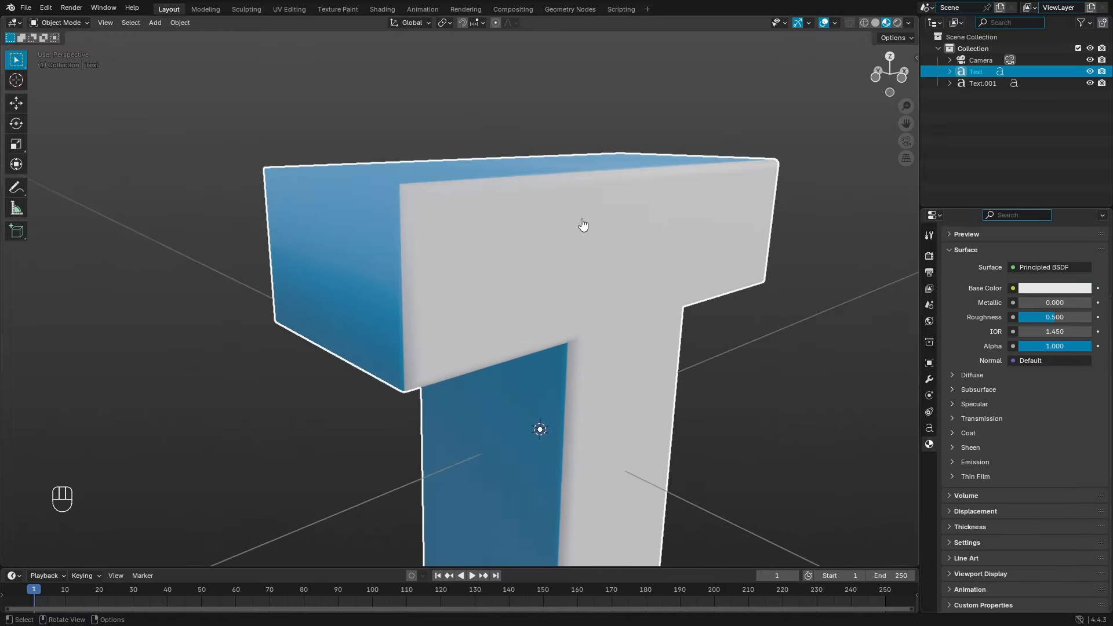
left_click_drag(1066, 322, 1090, 322)
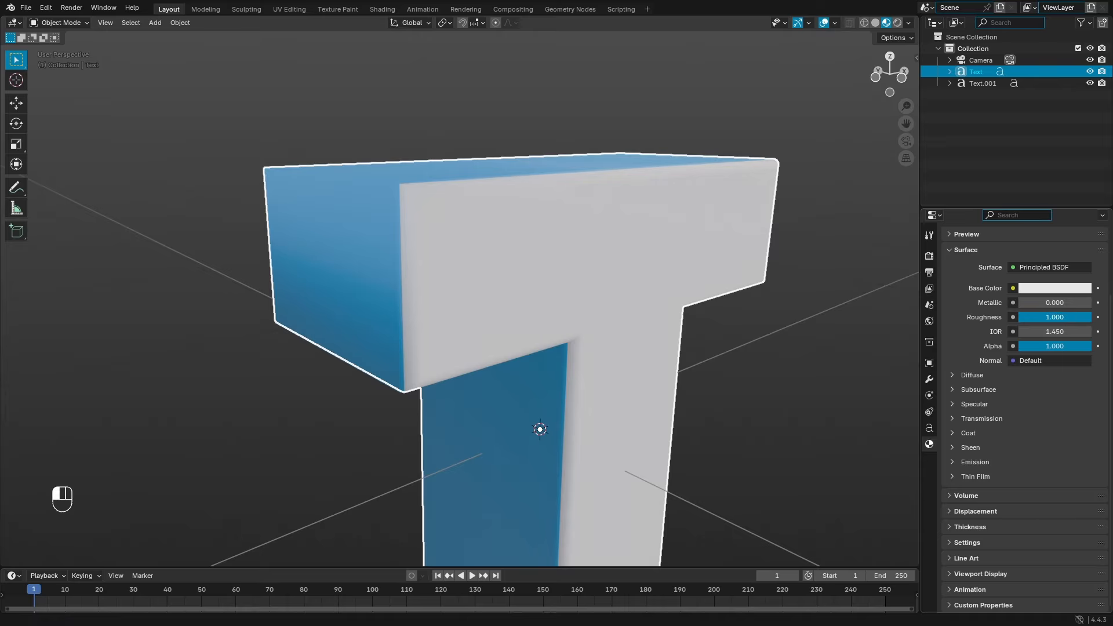
scroll(653, 298, "down", 4)
middle_click_drag(654, 298, 683, 321)
Step: Lower the blue Text.001 material's roughness to 0.043 for a glossy finish
left_click(479, 236)
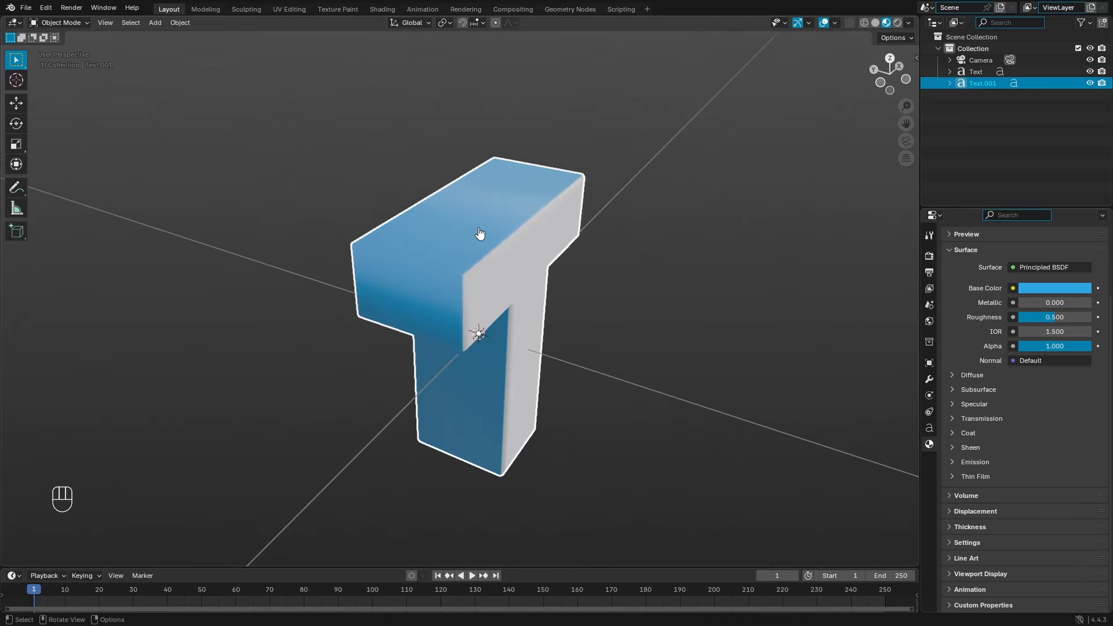
left_click_drag(1068, 321, 1030, 320)
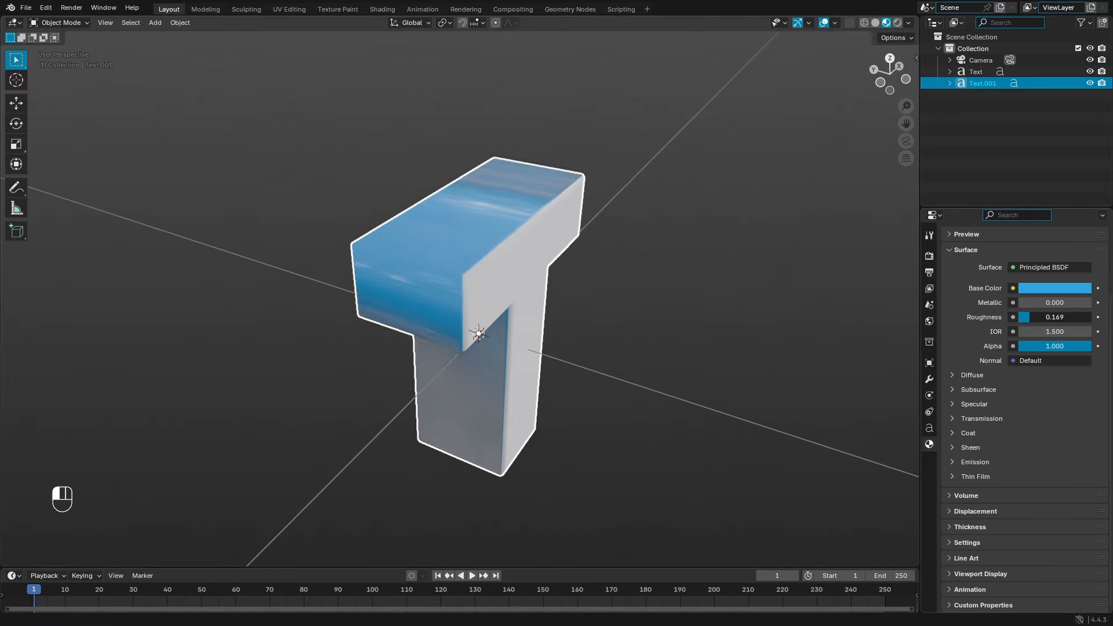
scroll(556, 333, "up", 3)
middle_click_drag(552, 337, 587, 225)
left_click_drag(1061, 325, 1055, 317)
scroll(651, 305, "down", 3)
middle_click_drag(651, 306, 527, 326)
Step: Set the white material's base colour to full-bright white and select both letters
left_click(527, 325)
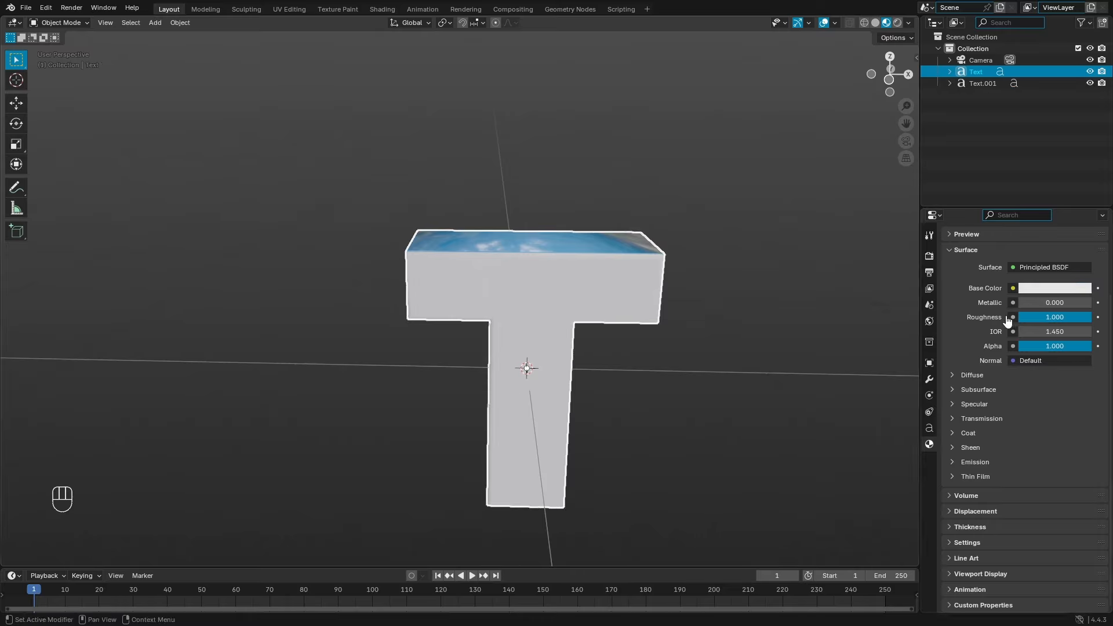
left_click(1038, 292)
mouse_move(1085, 110)
left_mouse_down()
mouse_move(1083, 154)
mouse_move(1082, 99)
mouse_move(1083, 189)
mouse_move(1081, 100)
left_mouse_up()
middle_click_drag(830, 283, 523, 265)
left_click(523, 265)
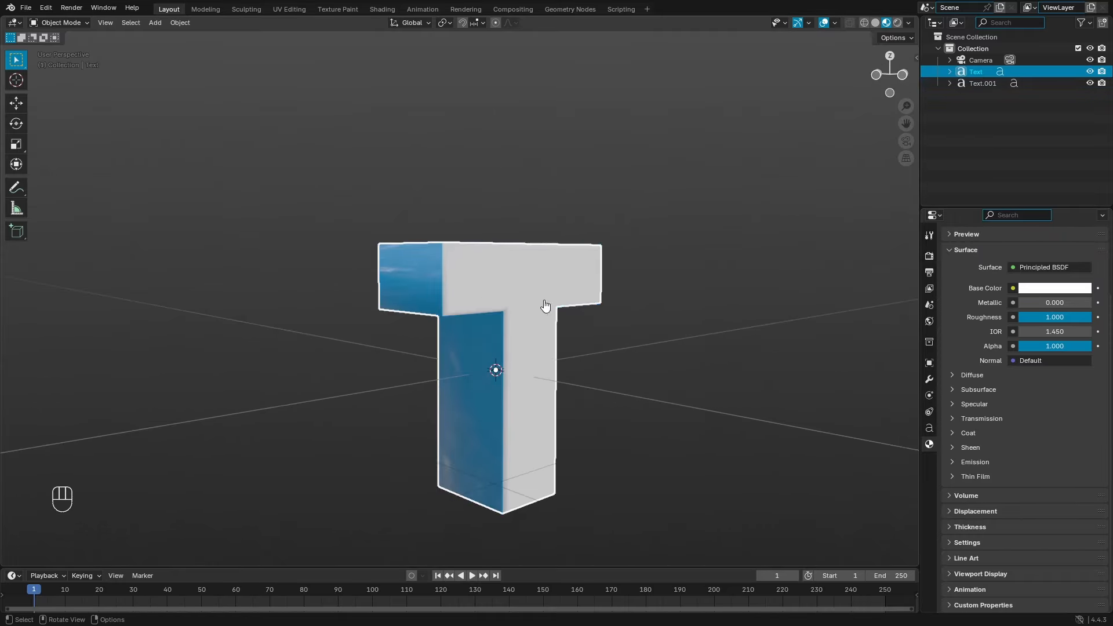
left_click_drag(545, 306, 259, 203)
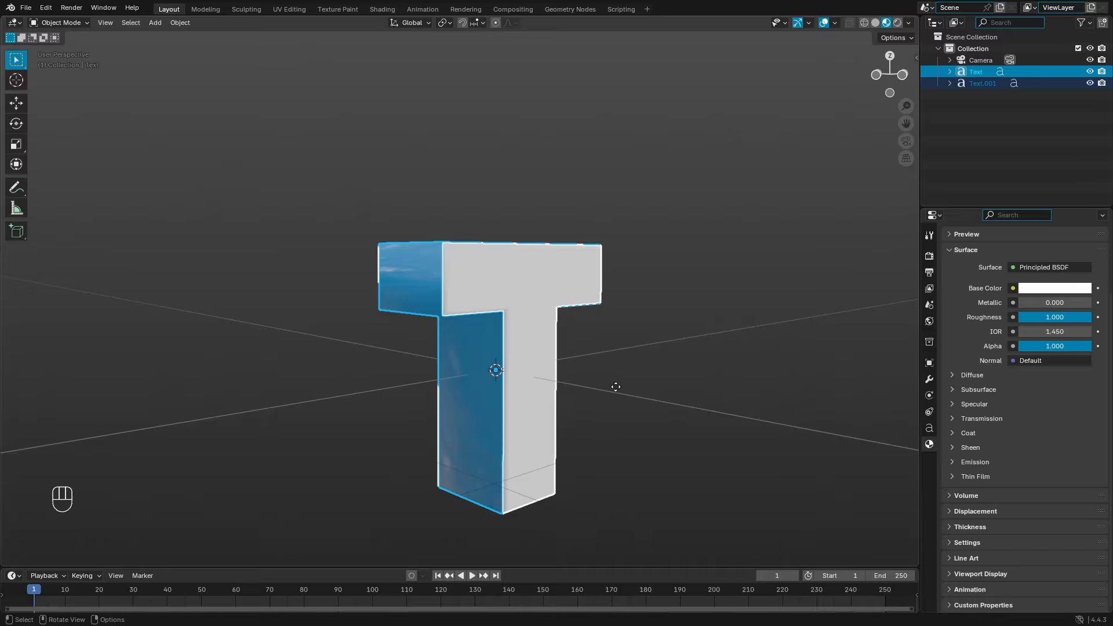
Step: Test-move the white and blue letters separately, then box-select both together
key("g")
right_click(673, 288)
left_click(613, 404)
left_click(534, 336)
key("g")
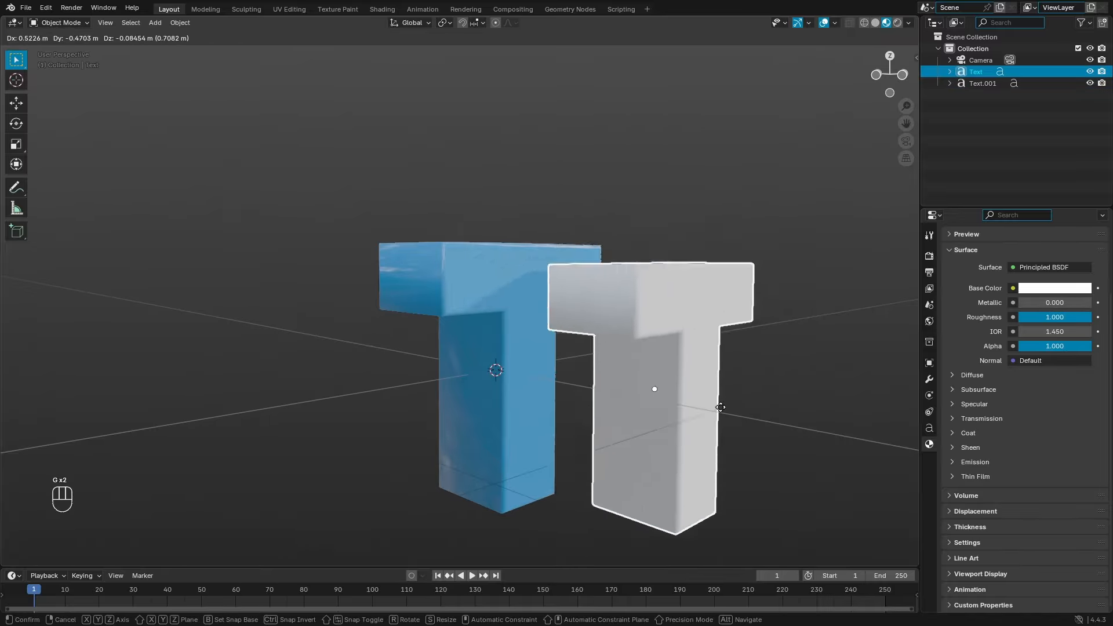
right_click(720, 407)
left_click(475, 355)
key("g")
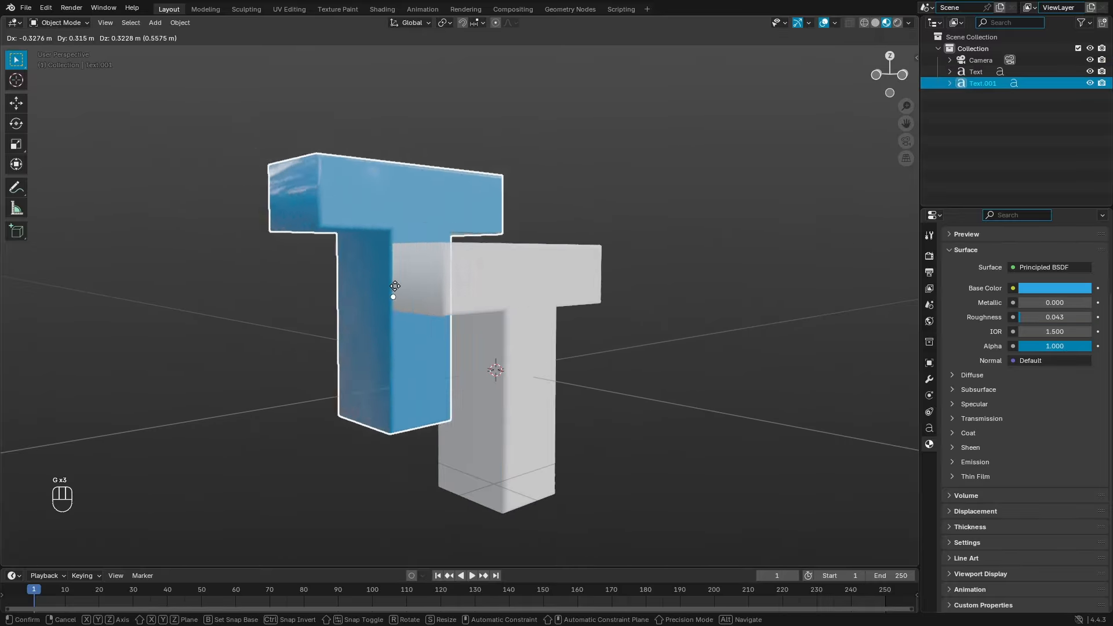
right_click(489, 360)
left_click_drag(651, 462, 322, 175)
left_click_drag(642, 401, 261, 239)
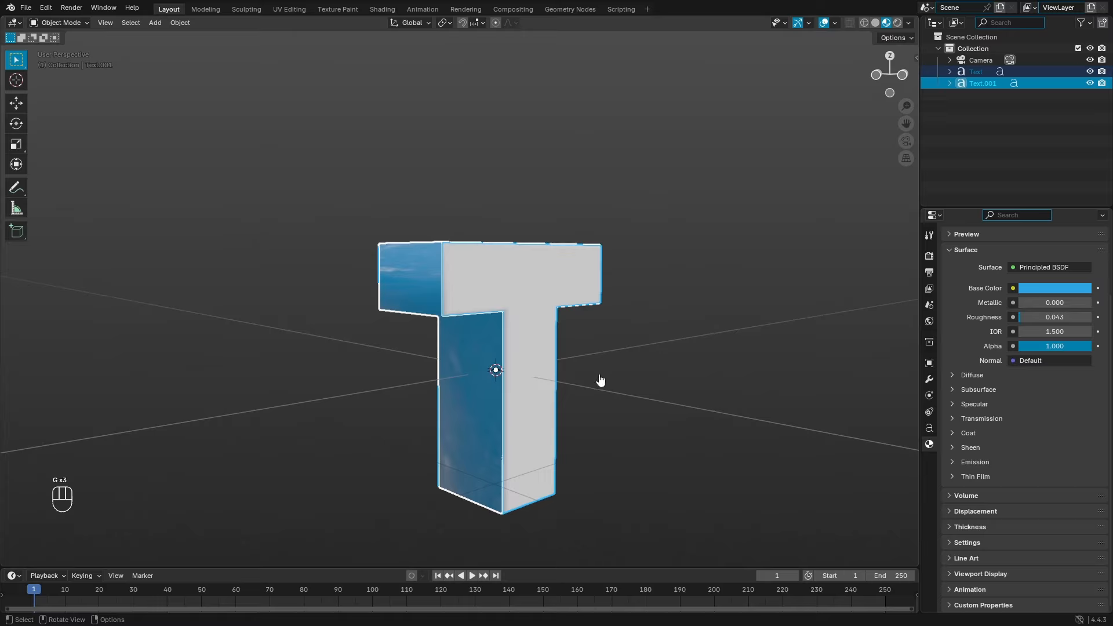
Step: Parent Text to Text.001 with Ctrl+P > Object and test it by moving
key("ctrl+p")
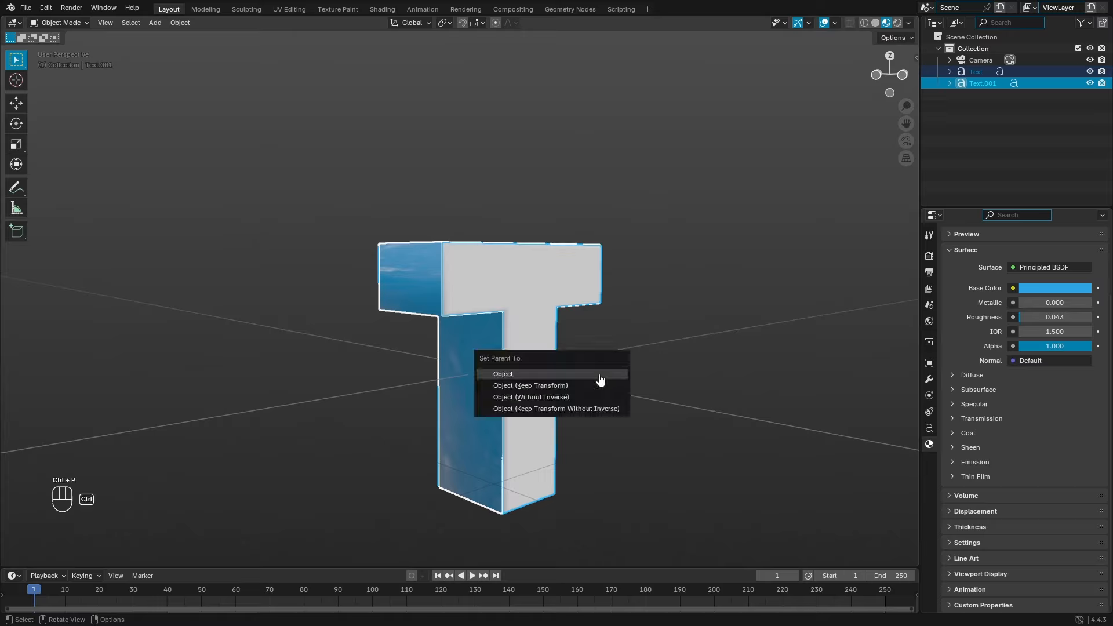
left_click(600, 379)
key("g")
right_click(565, 353)
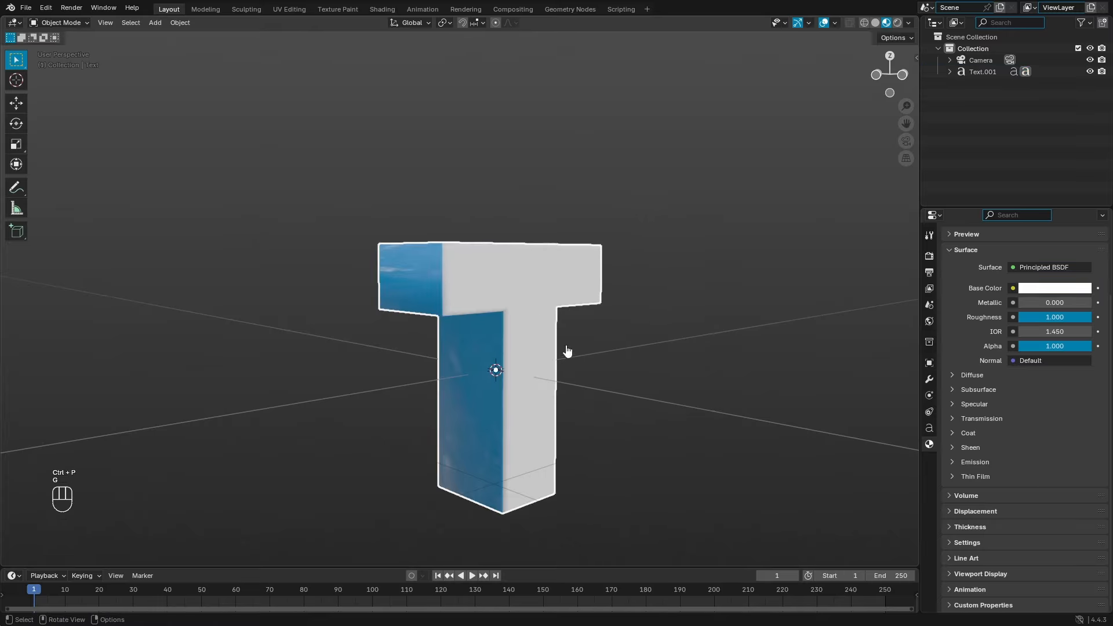
key("g")
right_click(468, 352)
left_click(463, 382)
middle_click_drag(412, 281, 477, 358)
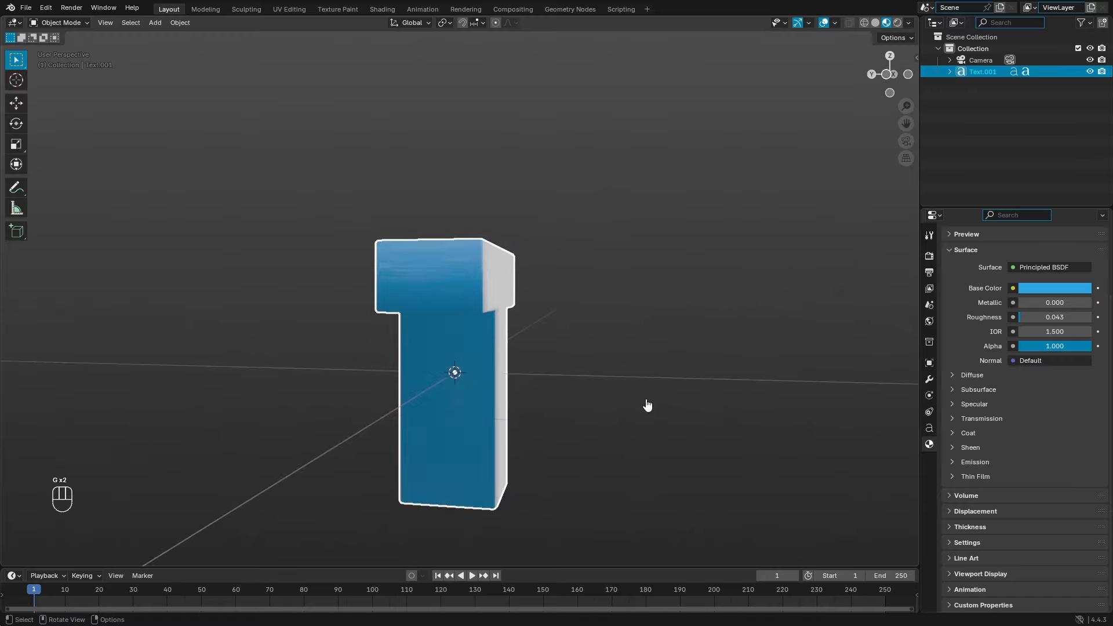
middle_click_drag(644, 404, 513, 416)
left_click(466, 391)
key("g")
right_click(600, 344)
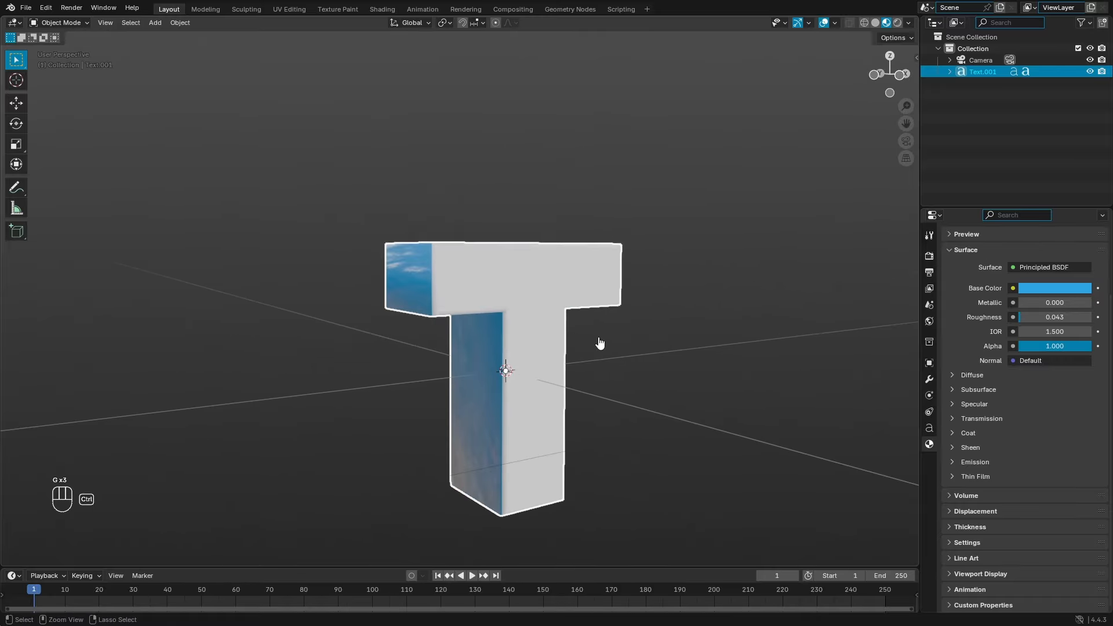
Step: Undo the trial parenting with Ctrl+Z and re-test moving each piece
key("ctrl+z")
key("ctrl+z")
key("ctrl+z")
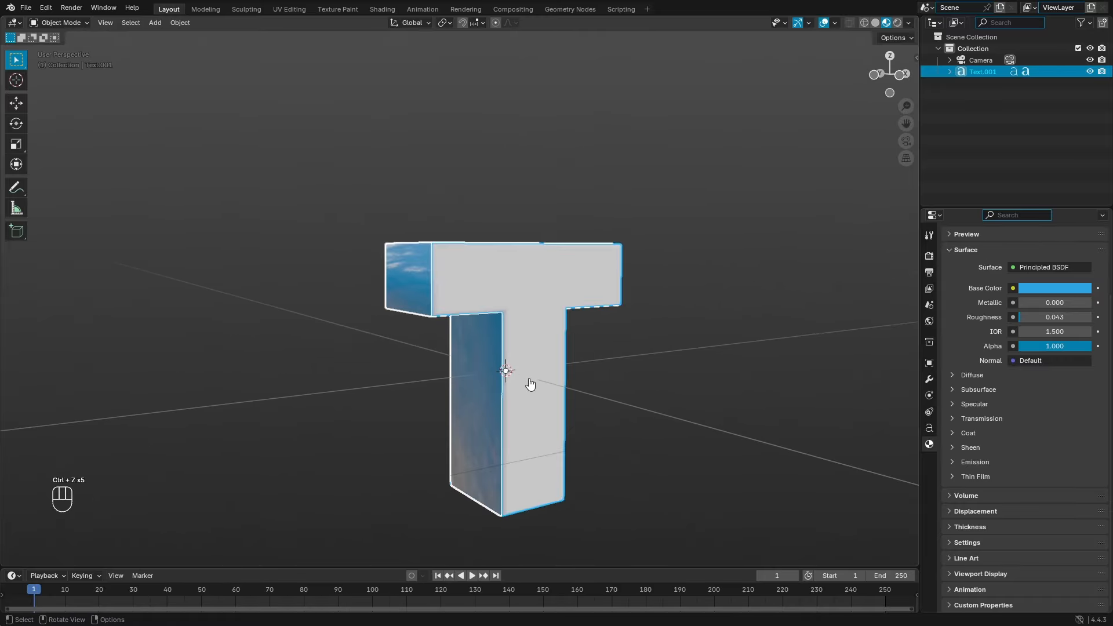
left_click(677, 375)
left_click(520, 391)
key("g")
right_click(619, 333)
left_click(499, 382)
key("g")
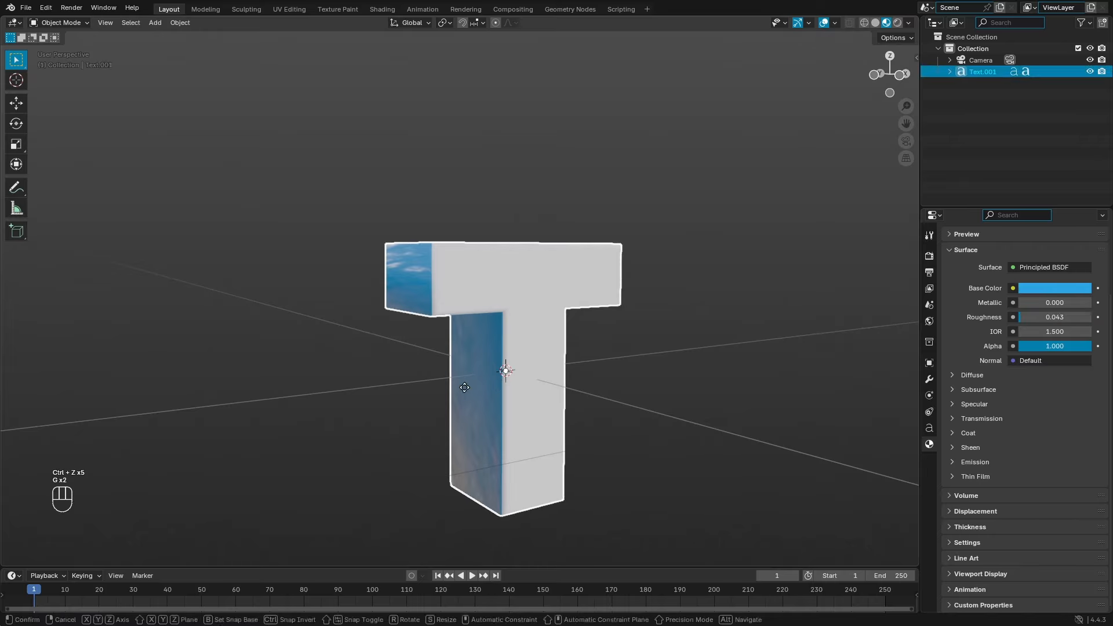
right_click(390, 360)
key("ctrl+z")
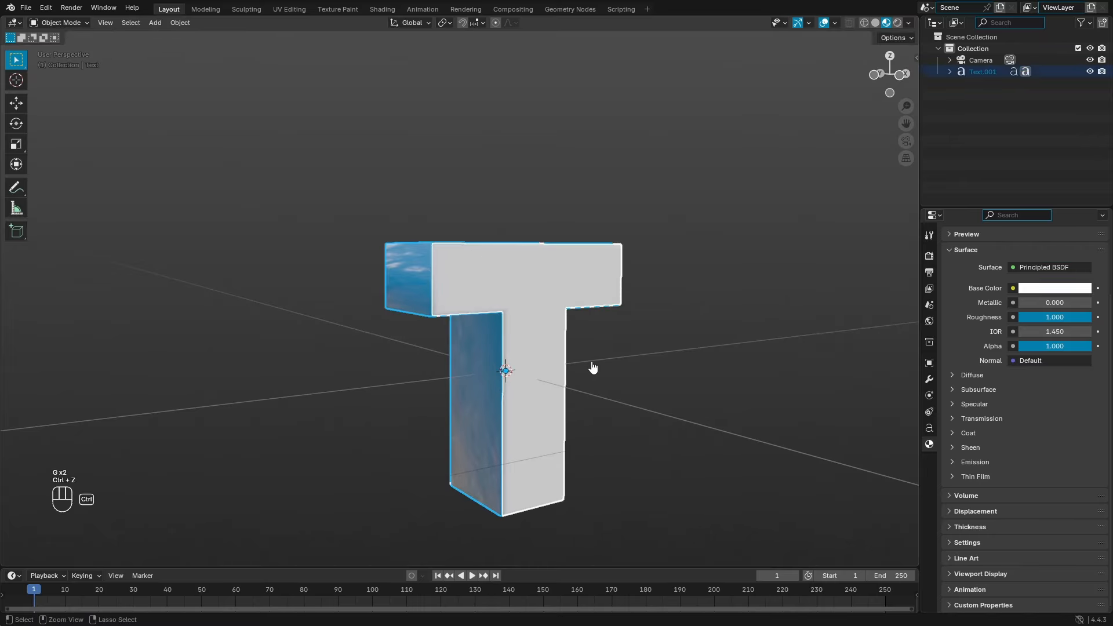
Step: Clear Text's parent with Alt+P and confirm both pieces move independently
key("ctrl+p")
key("Escape")
key("alt+p")
left_click(470, 347)
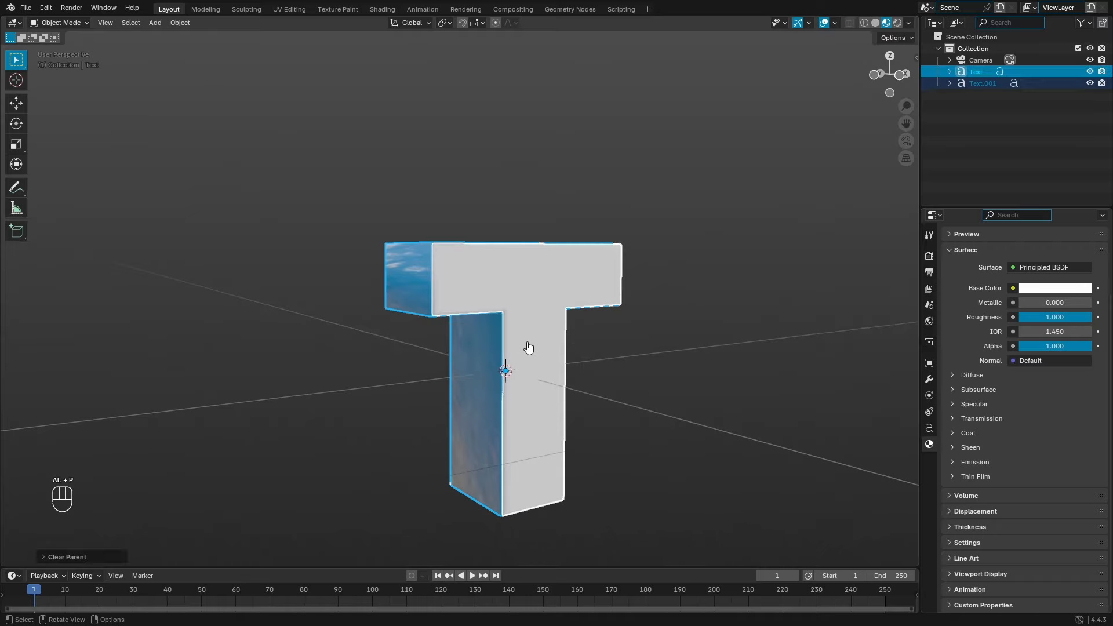
left_click(485, 390)
key("g")
right_click(307, 285)
left_click(558, 386)
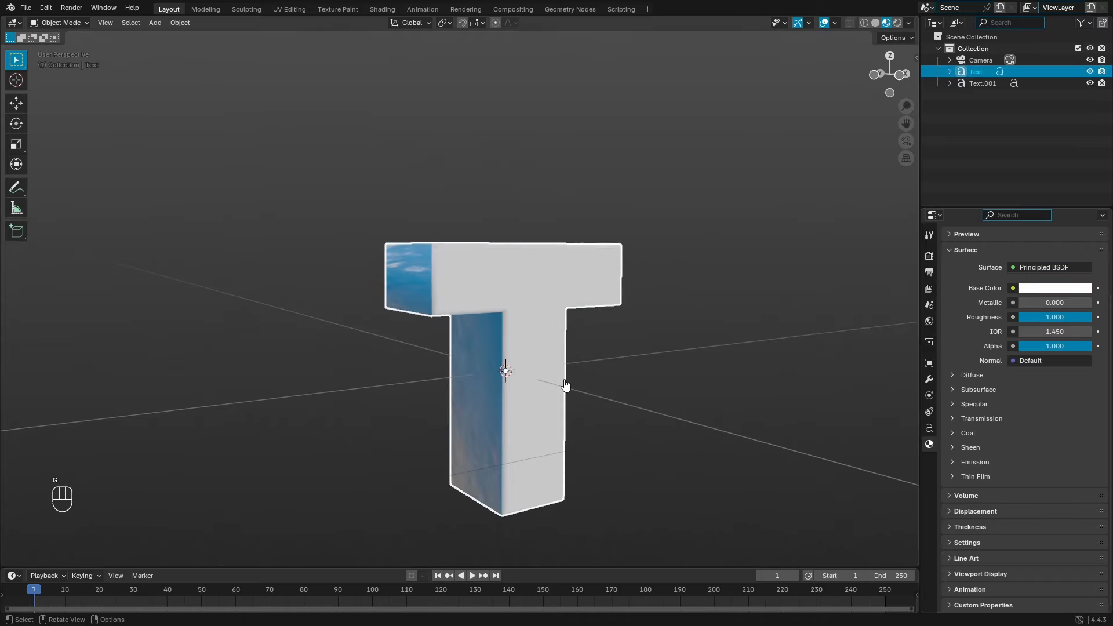
key("g")
right_click(722, 314)
left_click(557, 351, "shift")
Step: Add a Sphere empty at the T letter via Shift+A > Empty
key("shift+a")
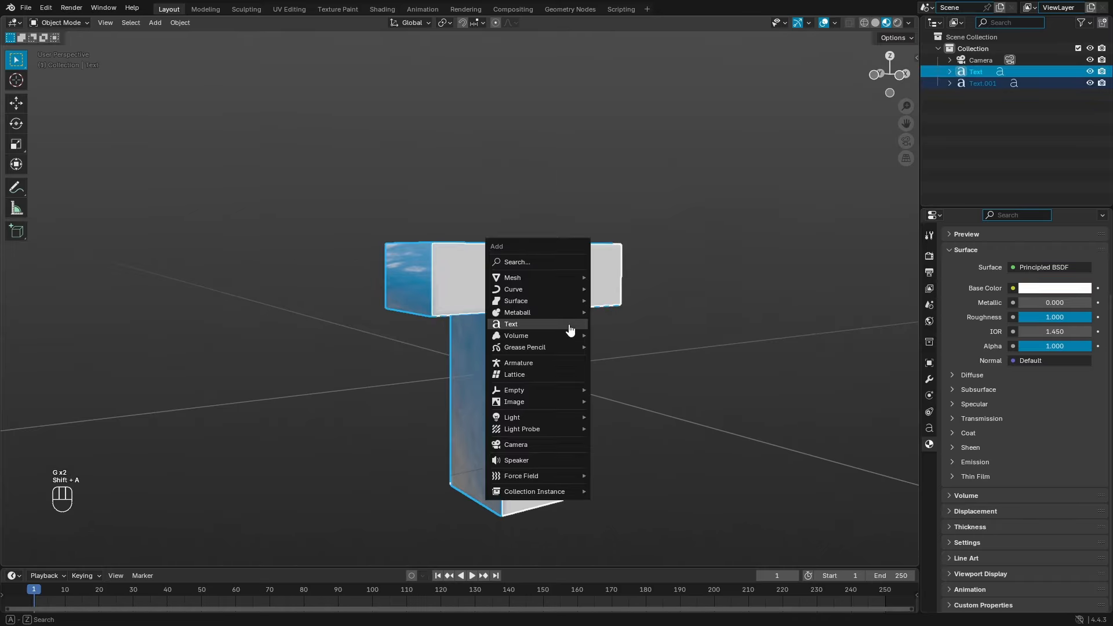
key("Escape")
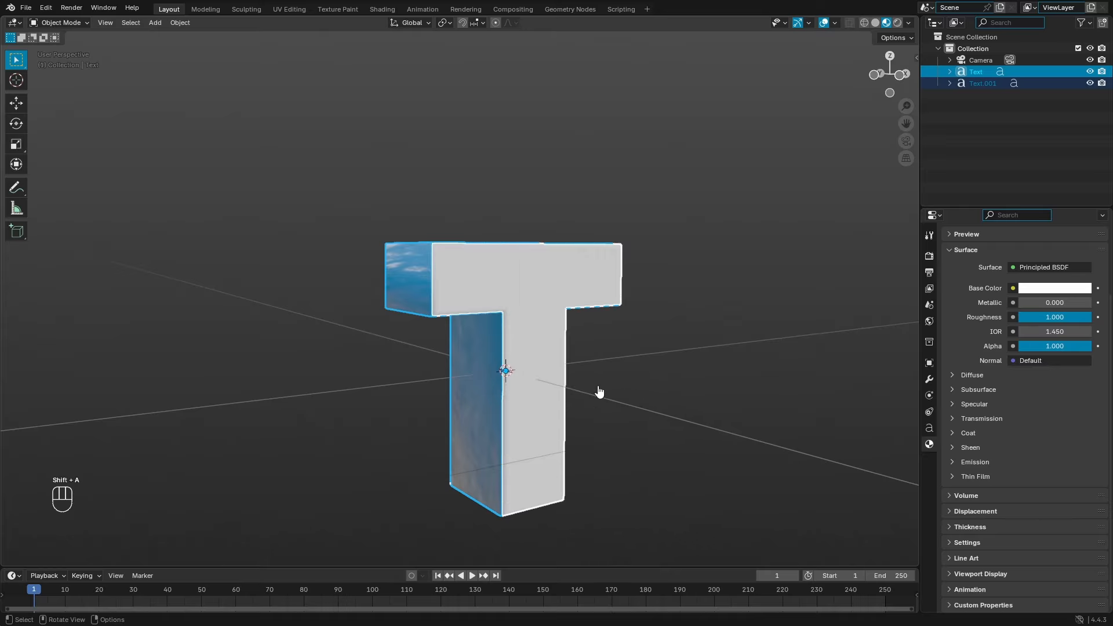
key("shift+a")
mouse_move(517, 450)
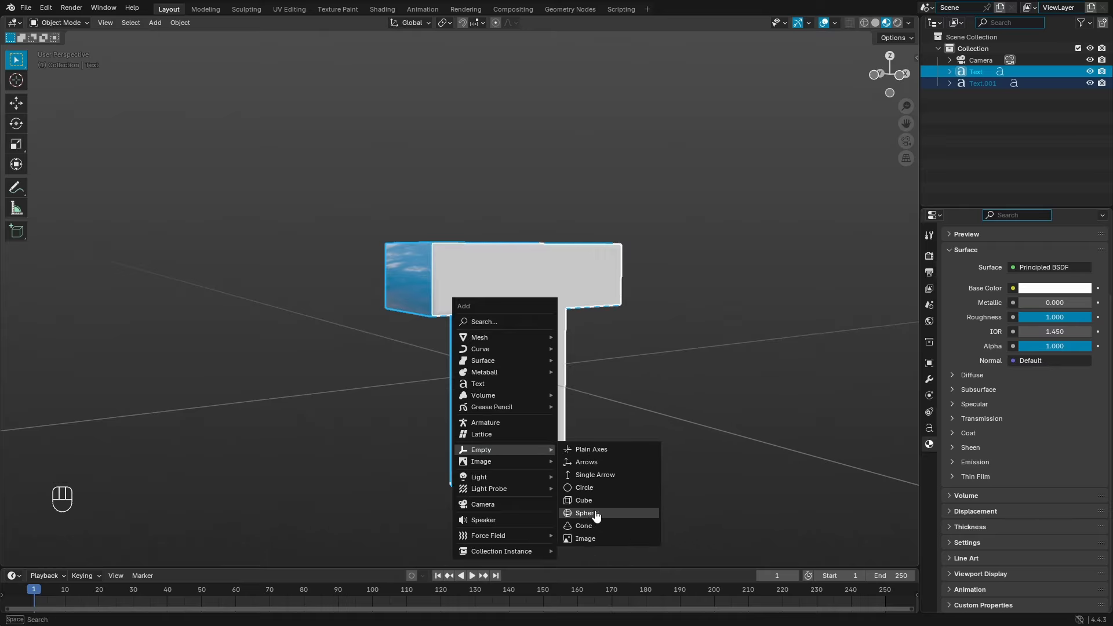
left_click(616, 517)
middle_click_drag(616, 417, 582, 379)
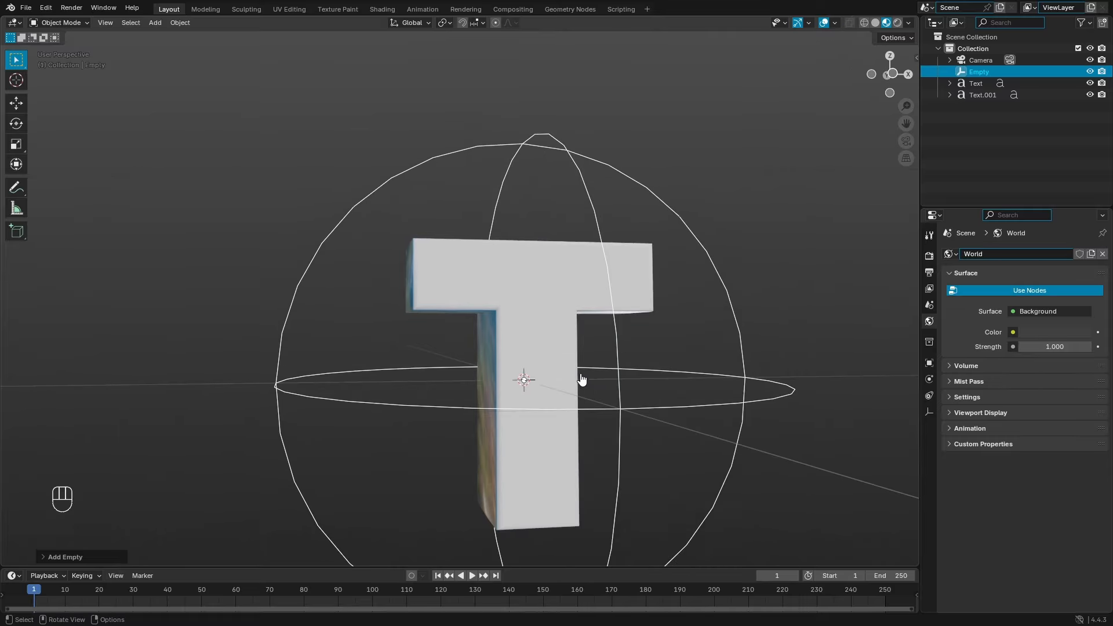
Step: Try scaling the sphere empty, cancel, and orbit to a near-front view
key("s")
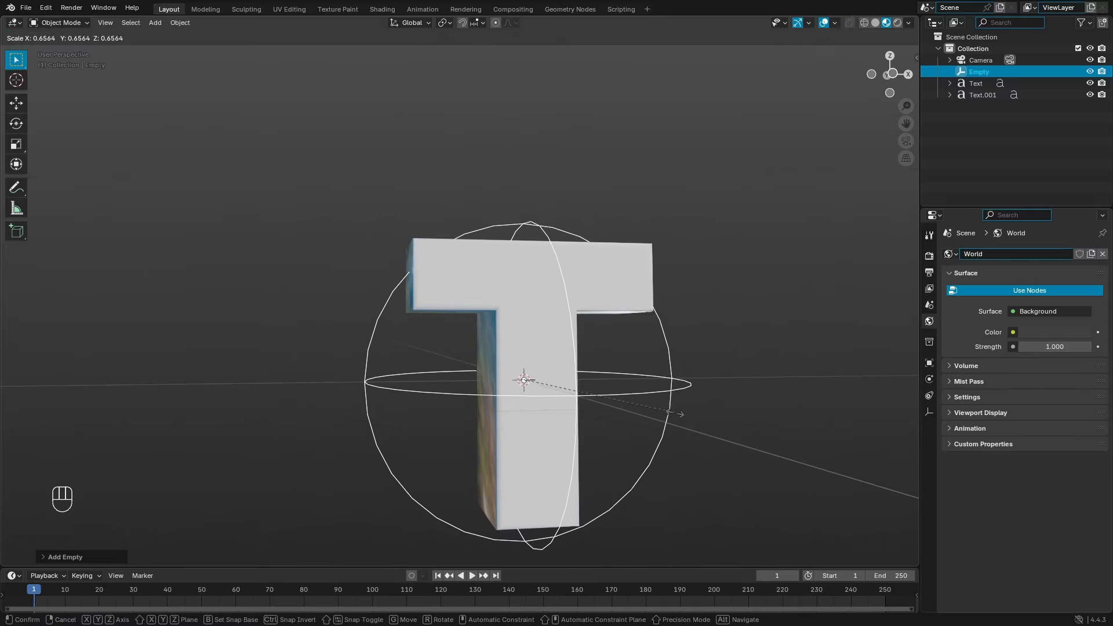
right_click(680, 415)
middle_click_drag(681, 415, 818, 405)
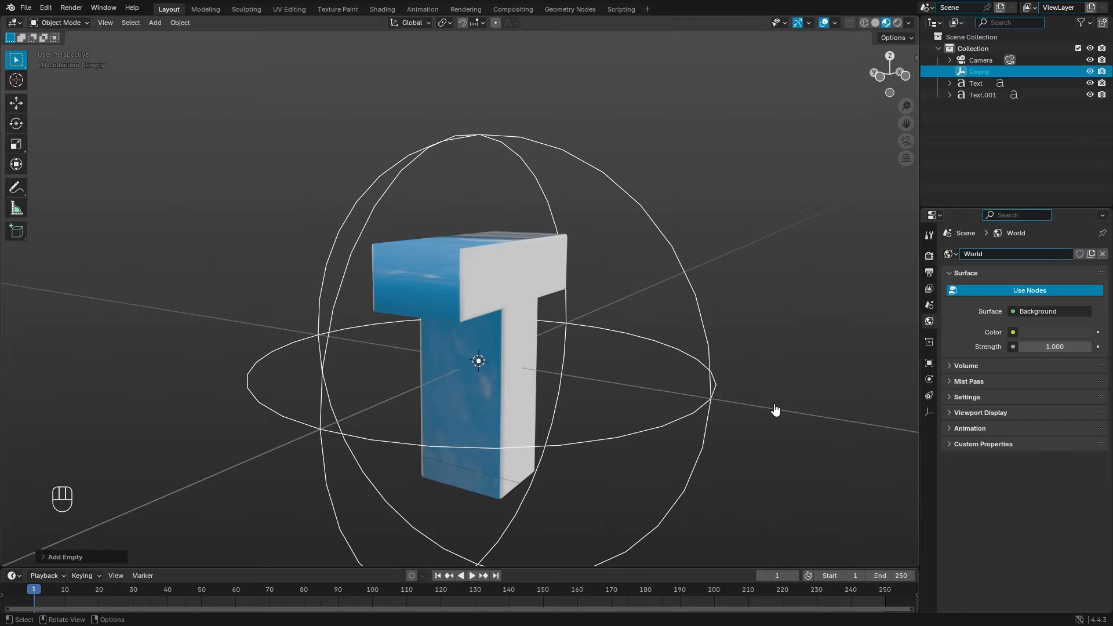
middle_click_drag(757, 407, 823, 422)
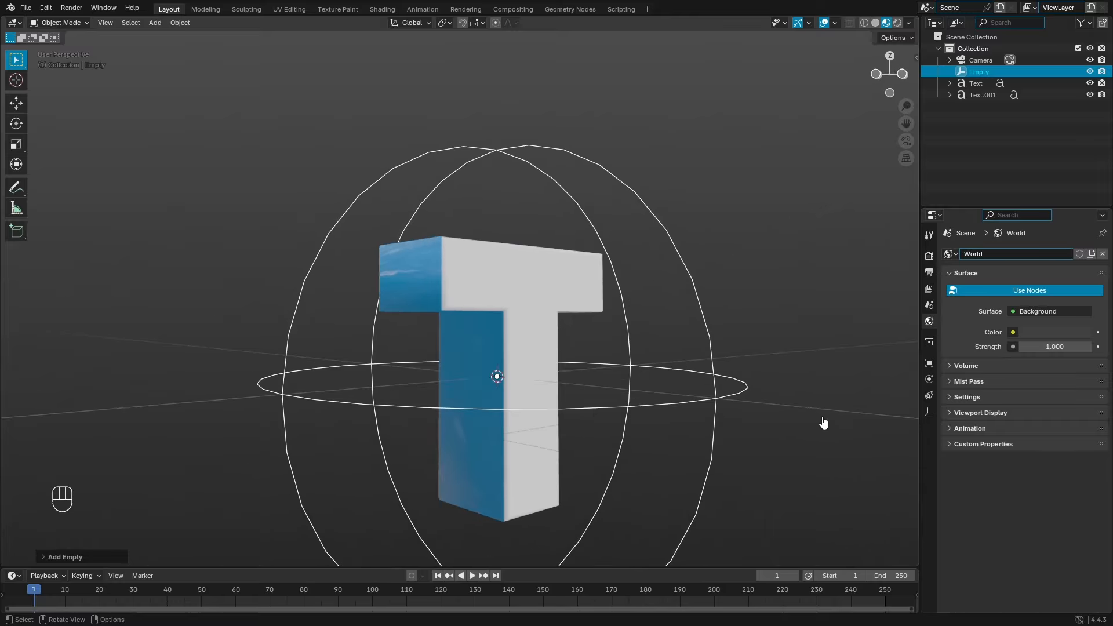
Step: Shrink the sphere empty to about 0.68, then select Text, Text.001 and the empty last
key("s")
left_click(713, 378)
middle_click_drag(713, 378, 643, 363)
left_click(527, 338)
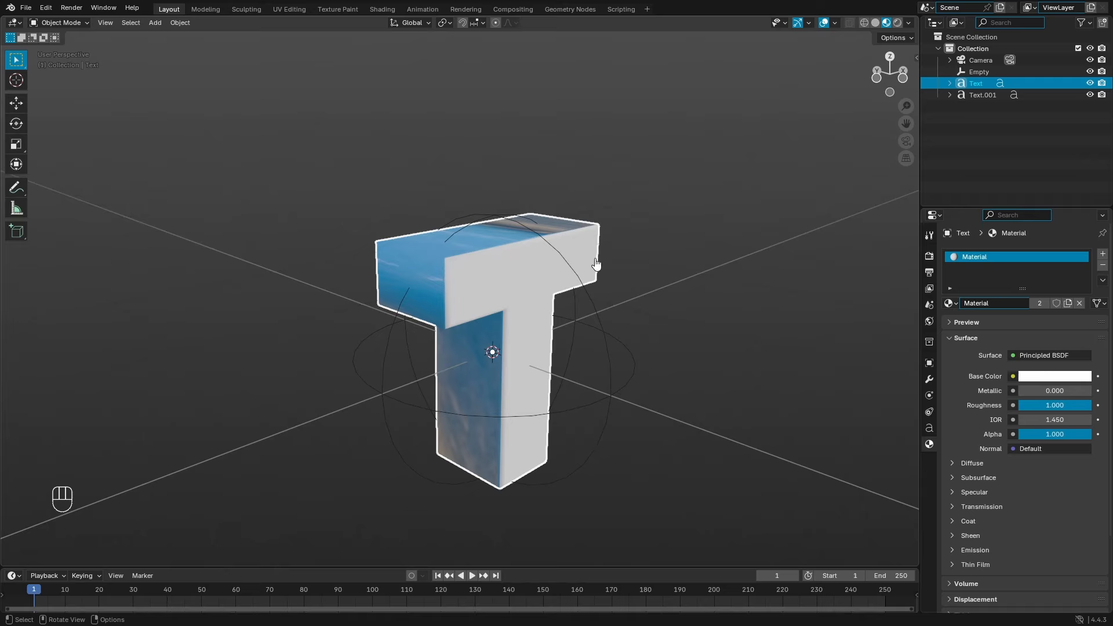
left_click(979, 95, "shift")
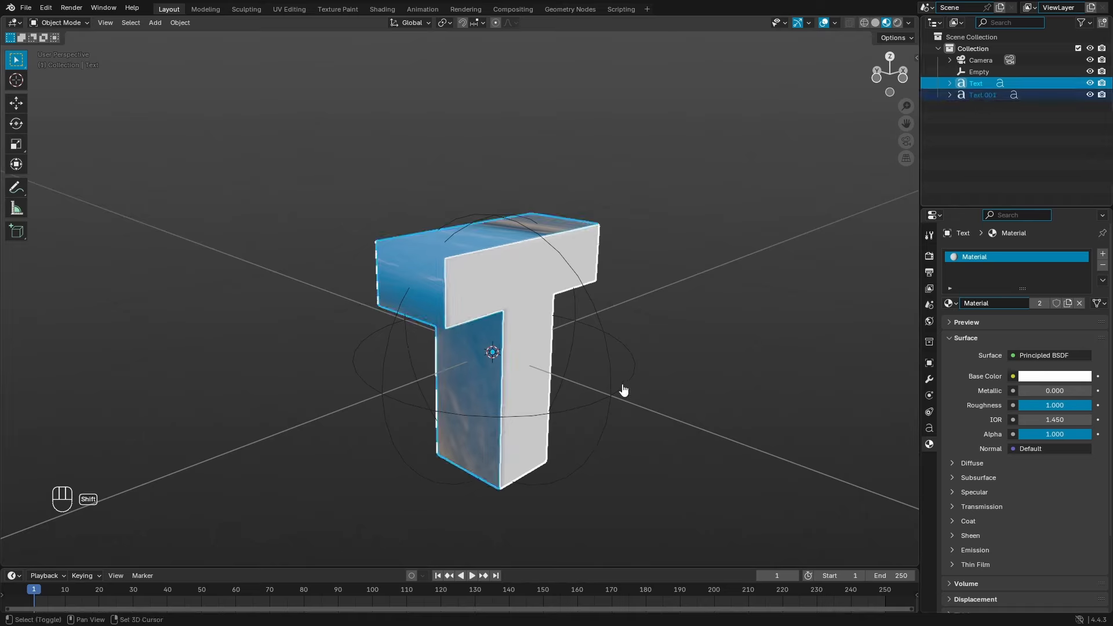
left_click(636, 369, "shift")
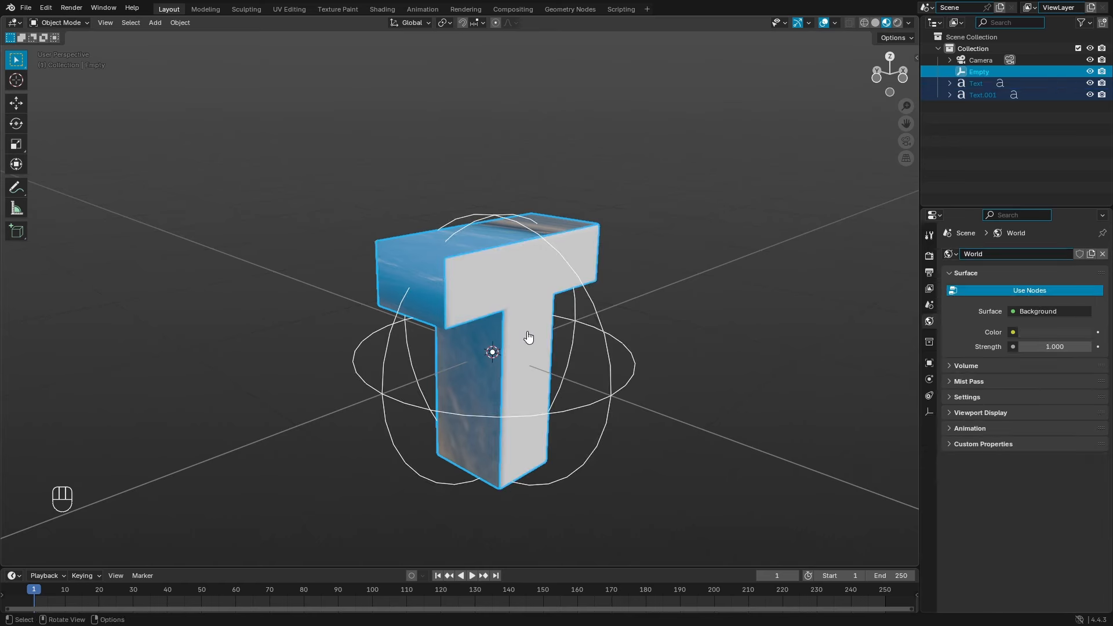
Step: Parent both letter pieces to the empty with Ctrl+P > Object and test it
key("ctrl+p")
left_click(602, 384)
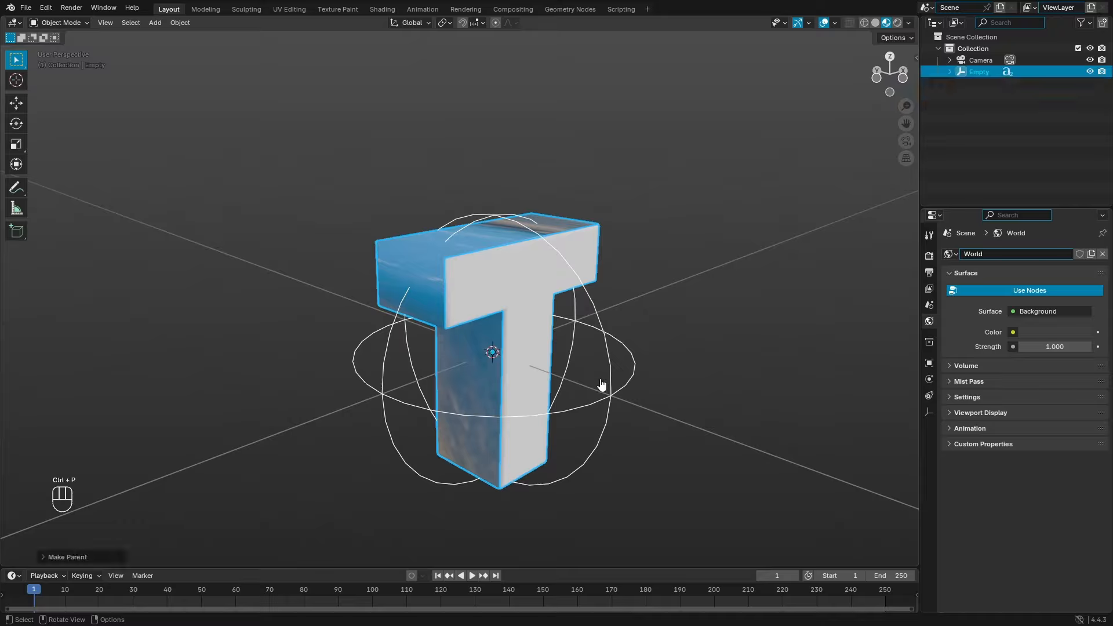
left_click(627, 388)
key("r")
key("r")
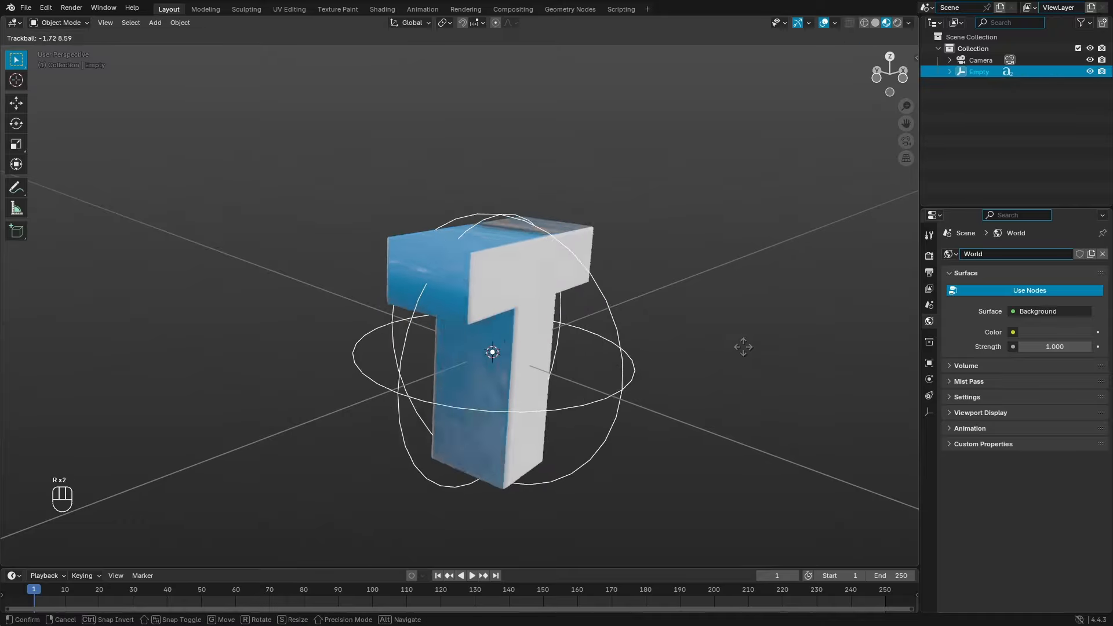
right_click(488, 503)
key("g")
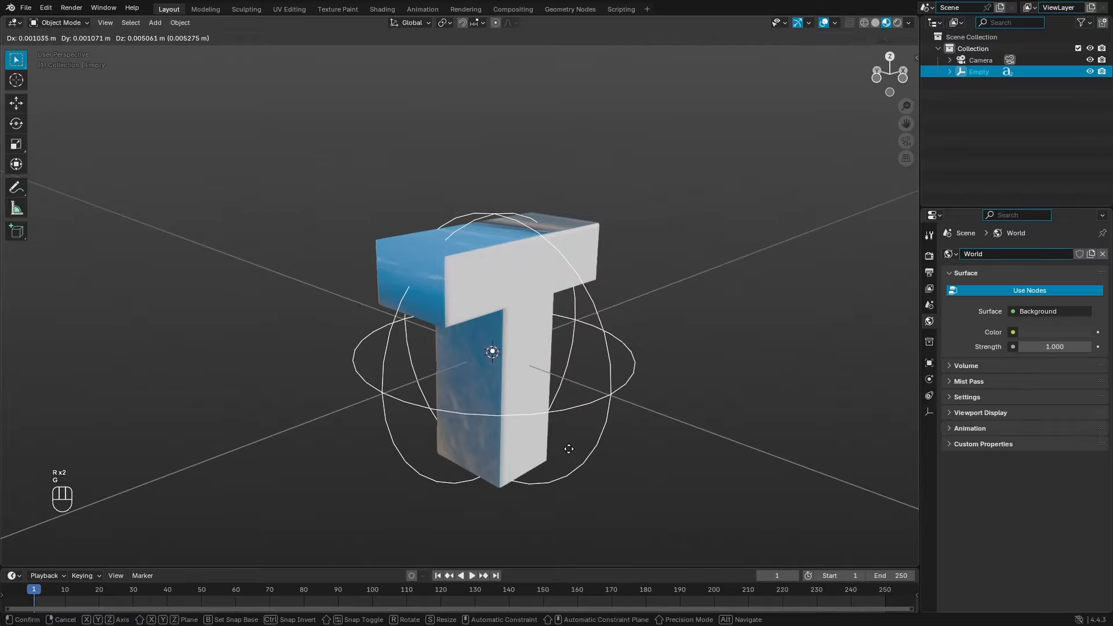
right_click(579, 437)
Step: Freely rotate the empty to tilt the whole T group into its orientation
middle_click_drag(579, 437, 678, 427)
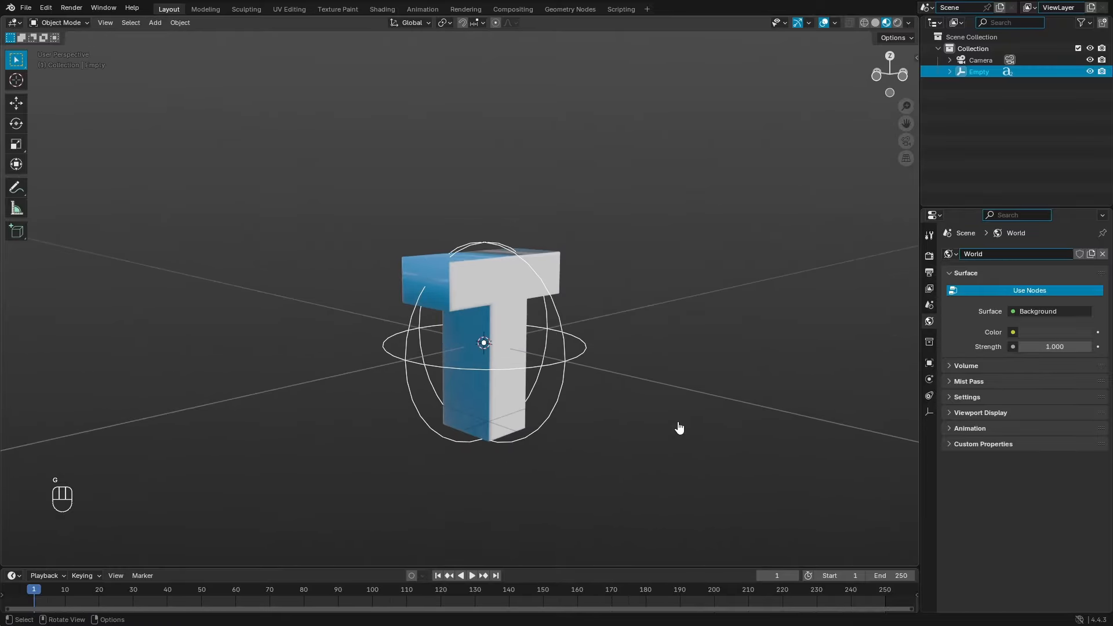
key("g")
key("g")
key("r")
key("r")
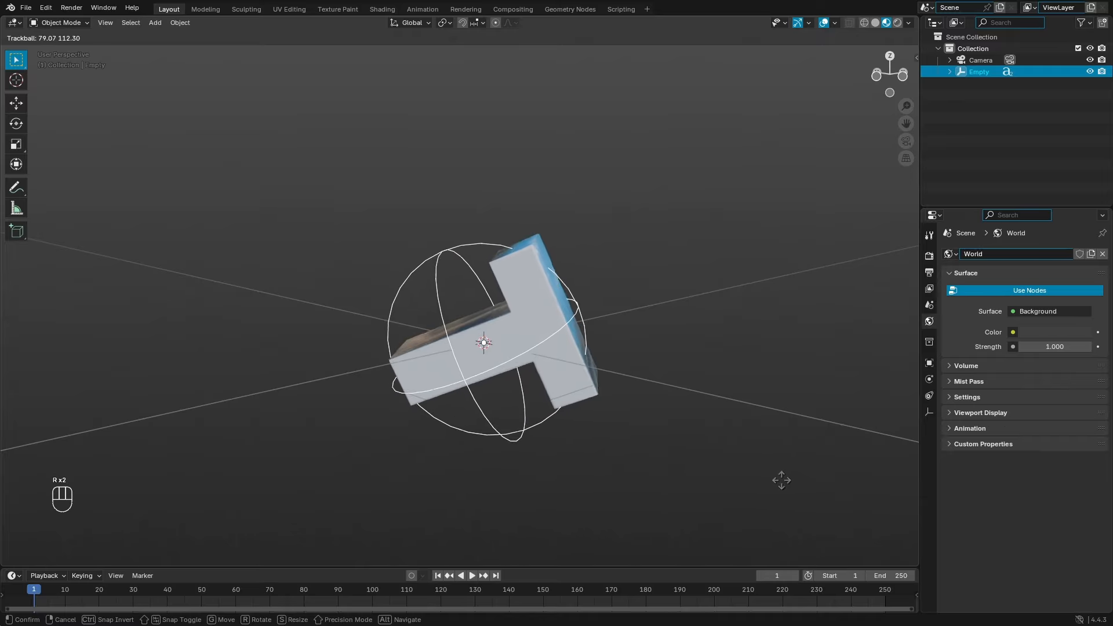
left_click(514, 283)
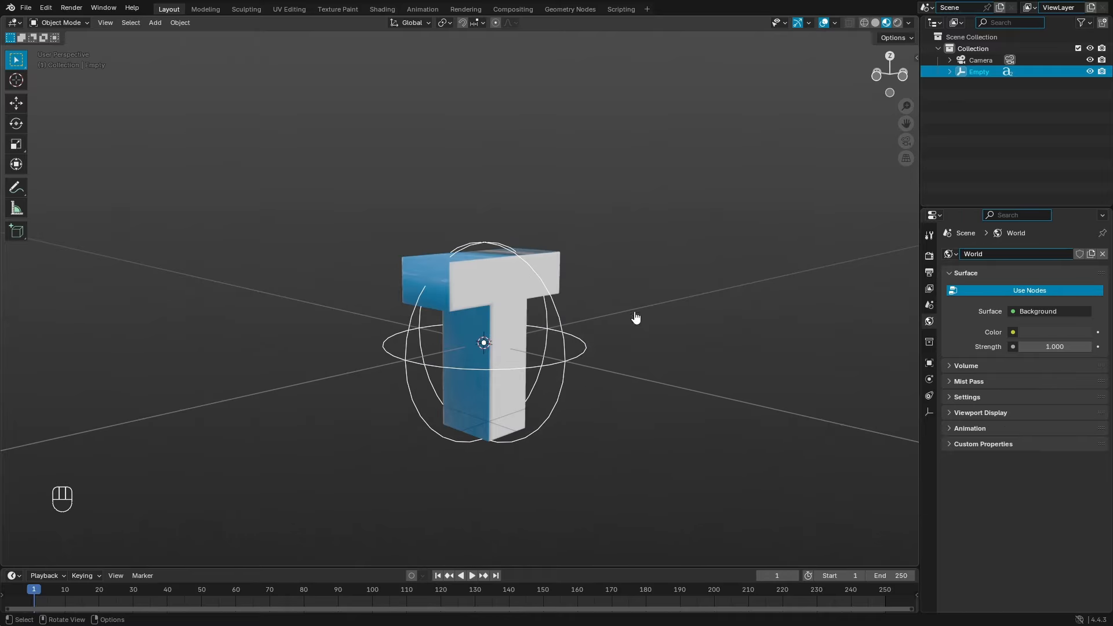
Step: Duplicate the T group and slide the copy right along the X axis
left_click_drag(660, 463, 322, 215)
middle_click_drag(681, 328, 452, 385)
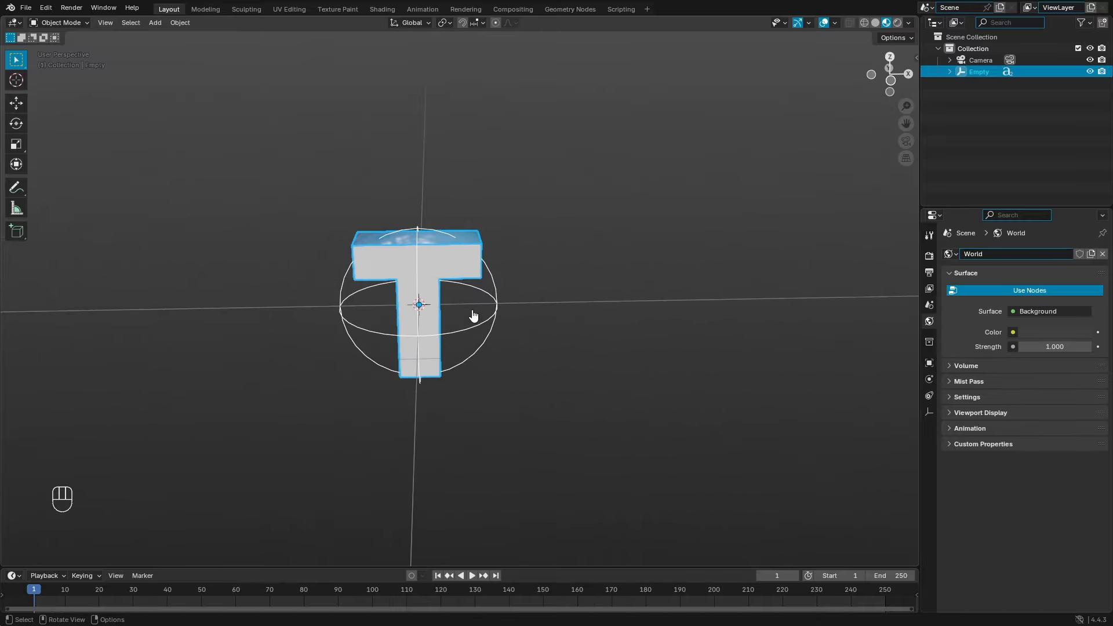
key("shift+d")
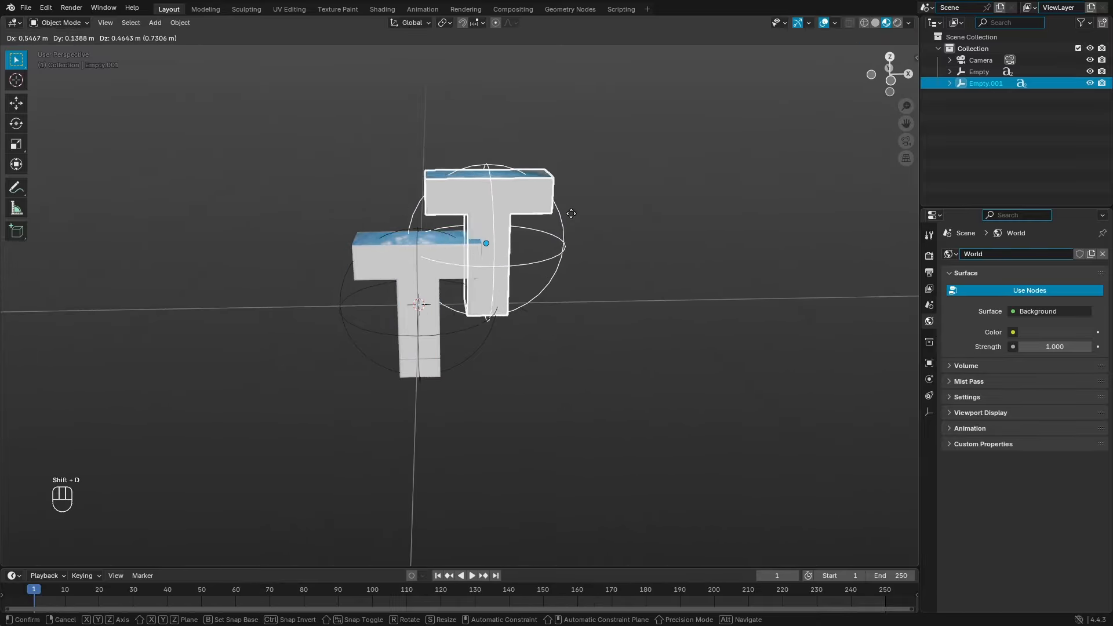
right_click(466, 339)
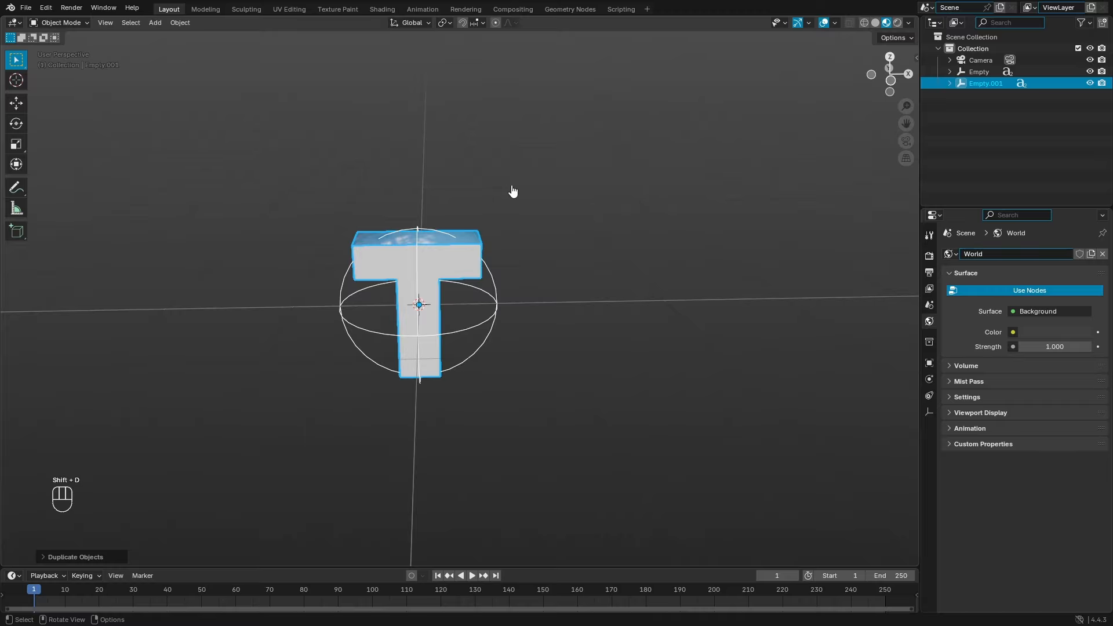
key("g")
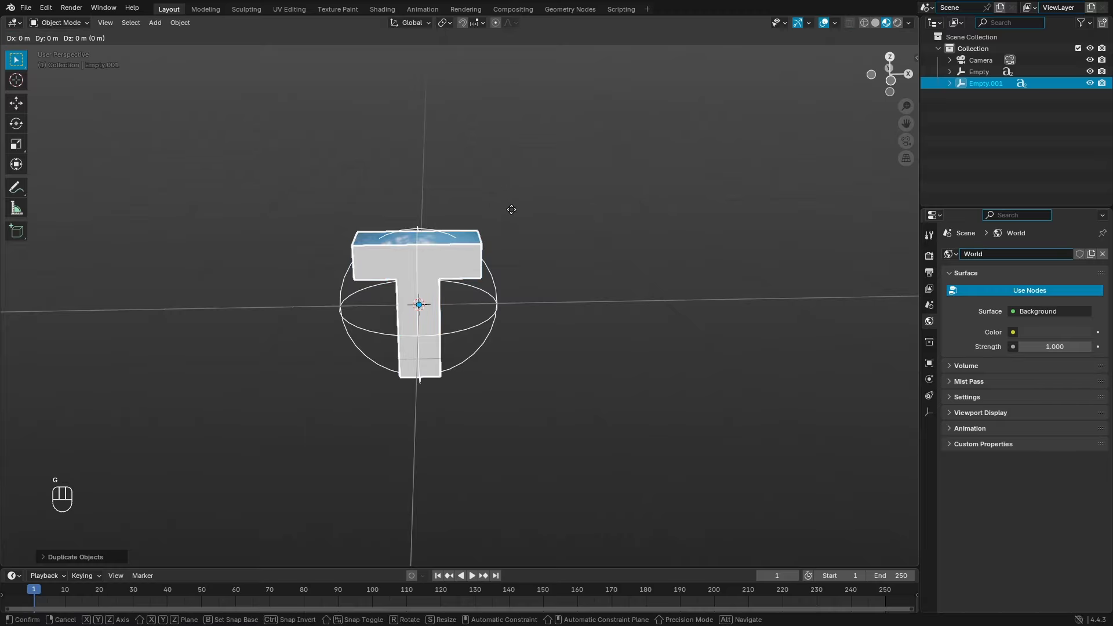
key("x")
left_click(650, 227)
middle_click_drag(651, 228, 561, 255)
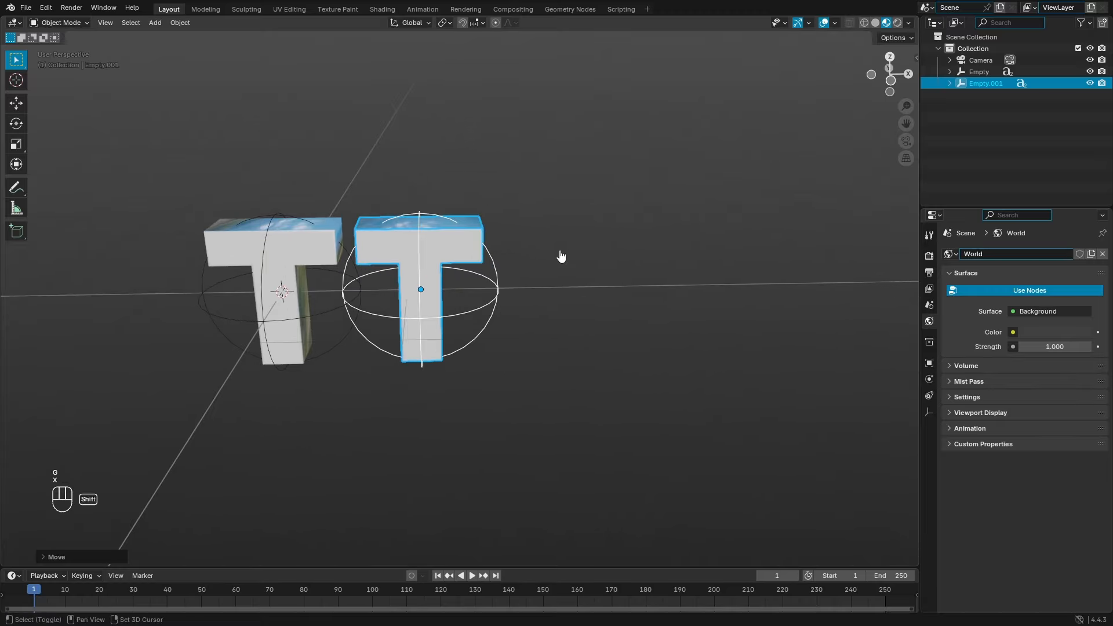
Step: Add third and fourth T copies along X and centre the view on all four
key("shift+d")
key("x")
left_click(695, 256)
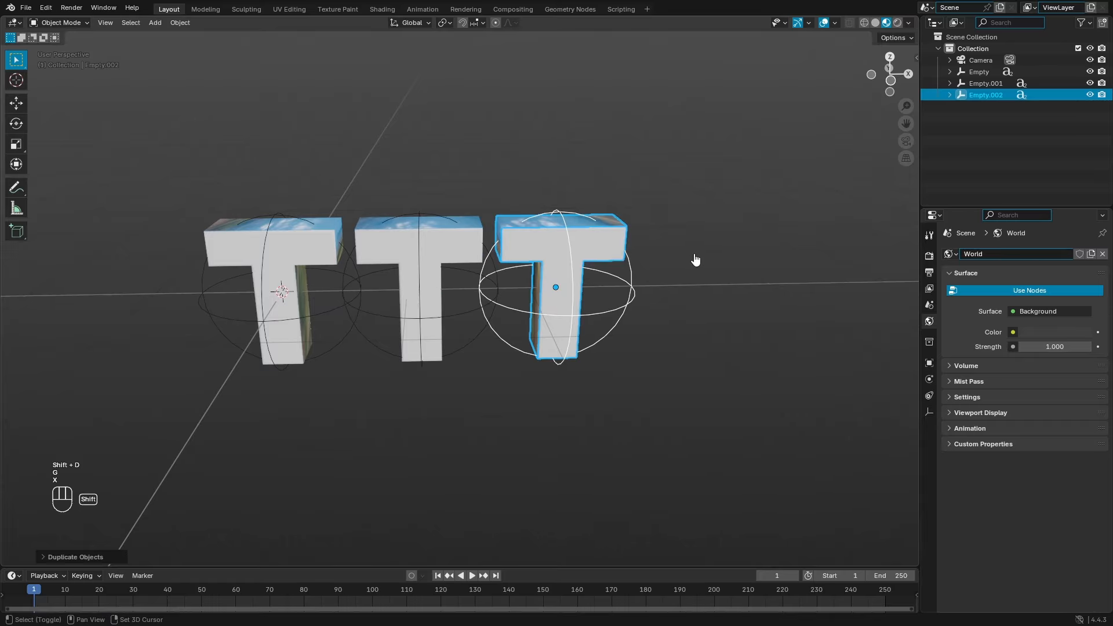
key("shift+d")
key("x")
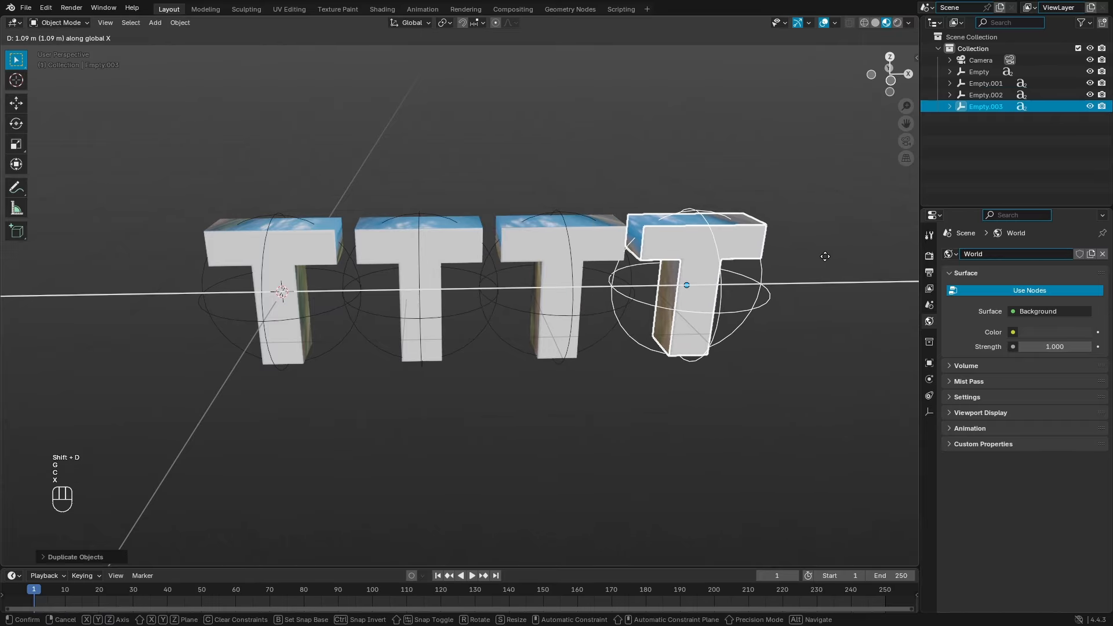
left_click(824, 256)
middle_click_drag(580, 266, 561, 233)
middle_click_drag(469, 279, 405, 283, "shift")
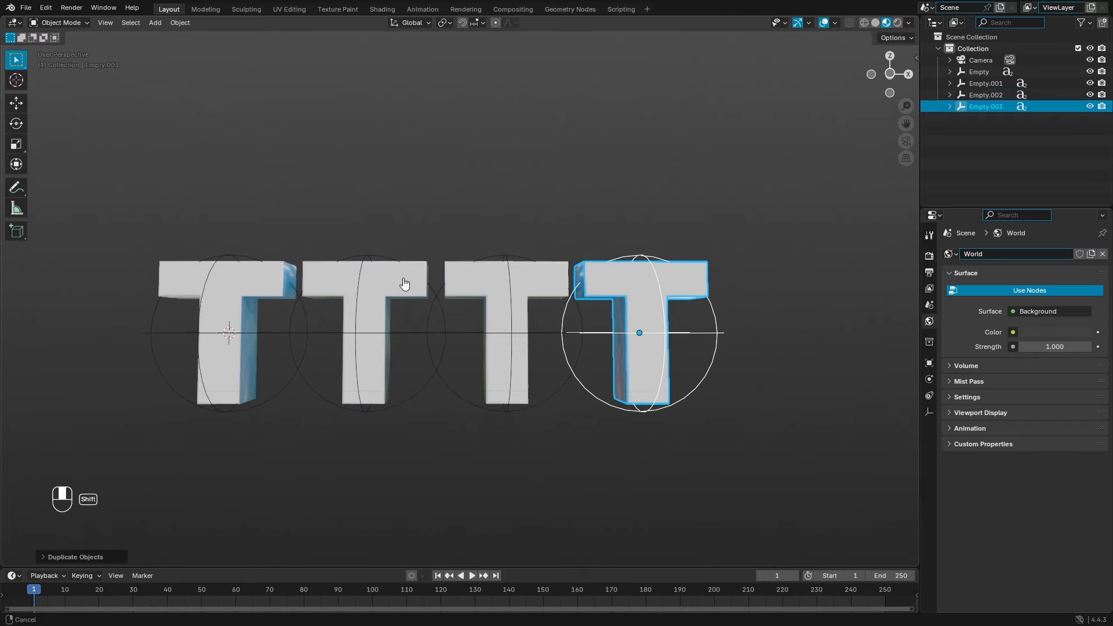
Step: Retype both the white and blue layers of the second letter as E
left_click(399, 296)
key("Tab")
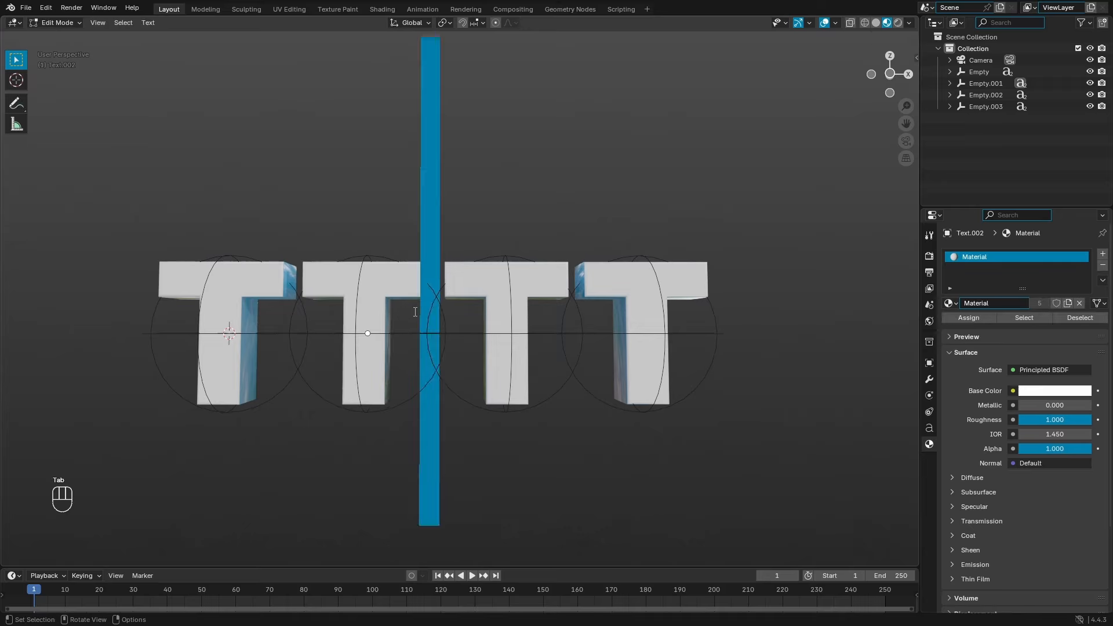
key("BackSpace")
type("e")
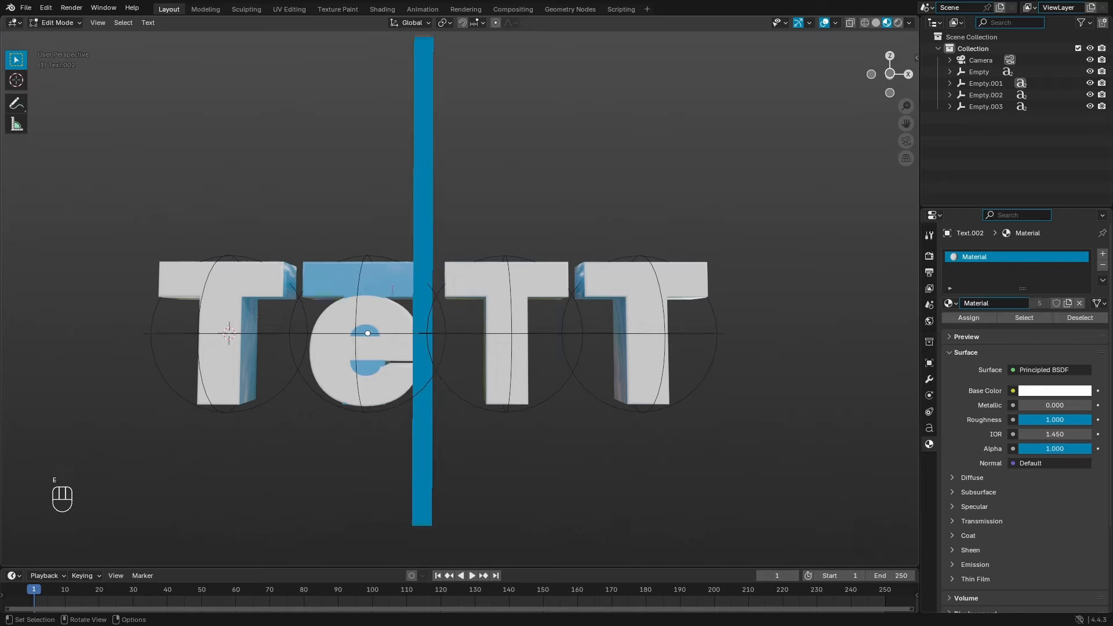
key("BackSpace")
type("E")
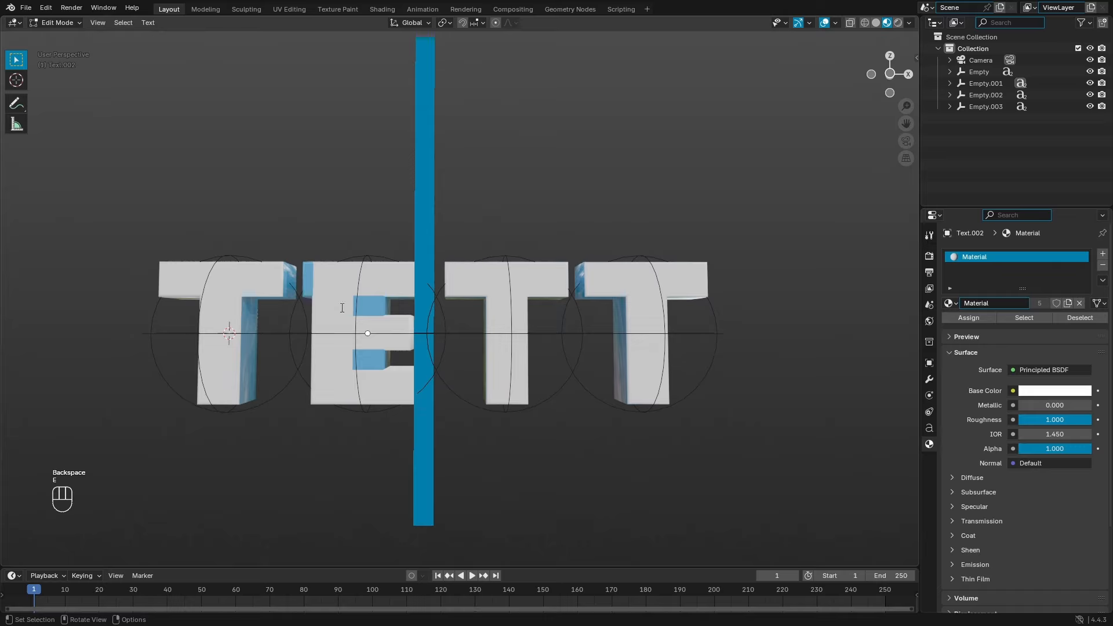
key("Tab")
left_click(386, 296)
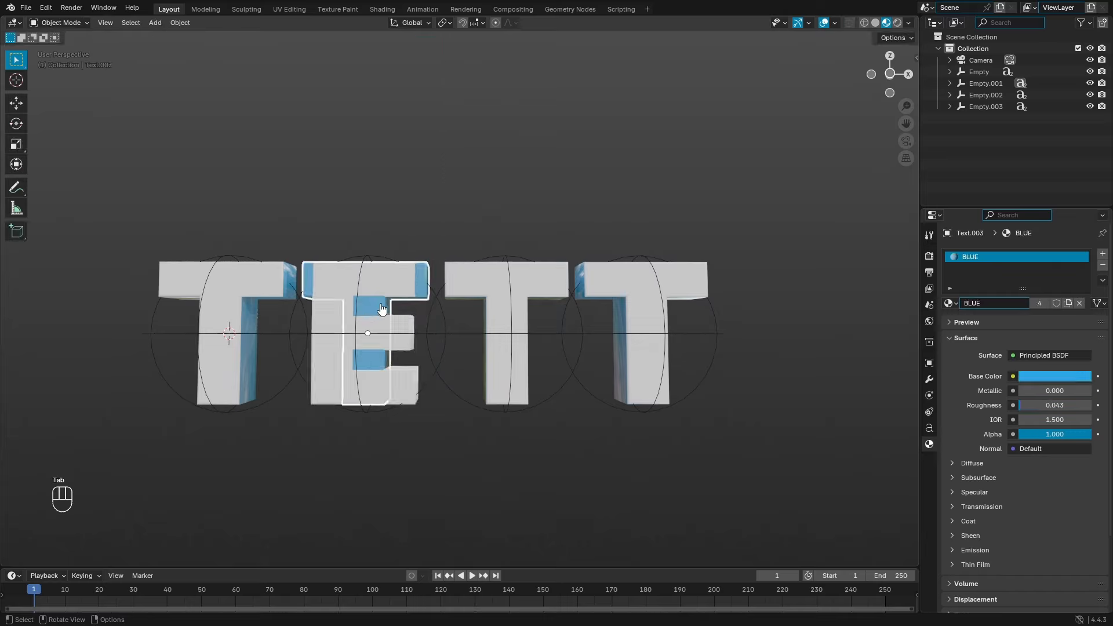
key("Tab")
key("BackSpace")
type("E")
key("Tab")
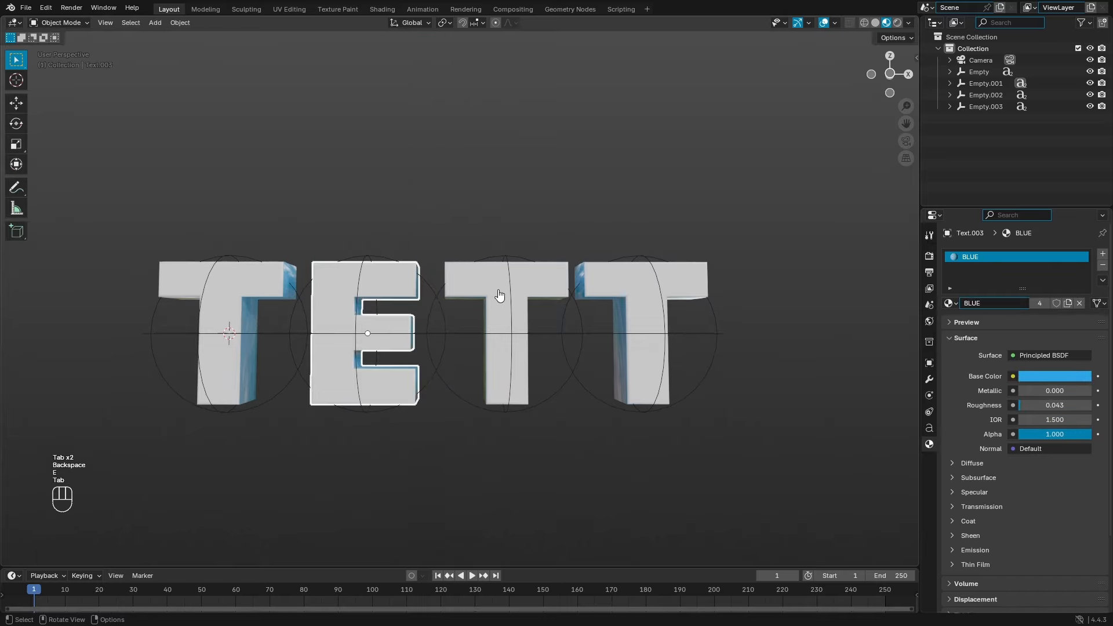
Step: Retype the third letter's white layer as X and select its blue back layer
left_click(504, 291)
key("Tab")
key("BackSpace")
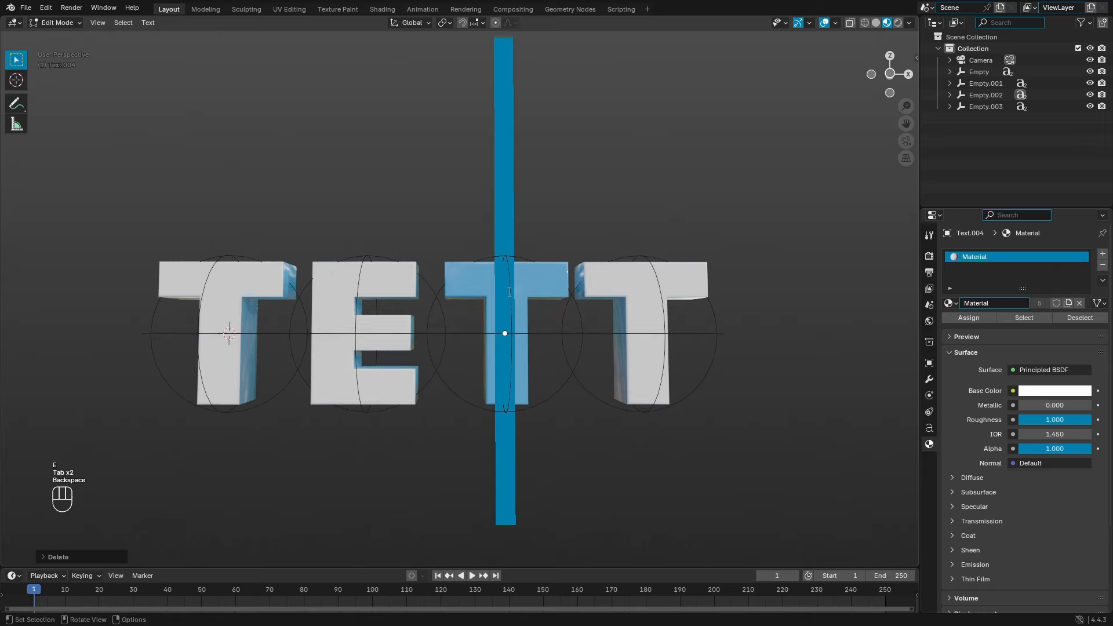
type("X")
key("Tab")
left_click(504, 281)
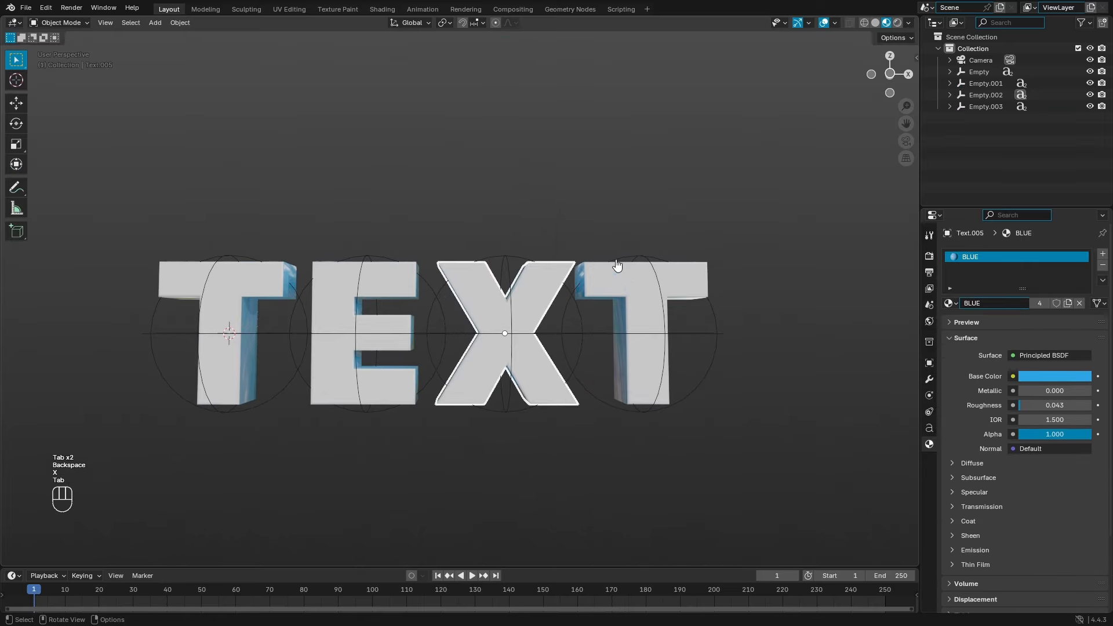
middle_click_drag(387, 278, 582, 315)
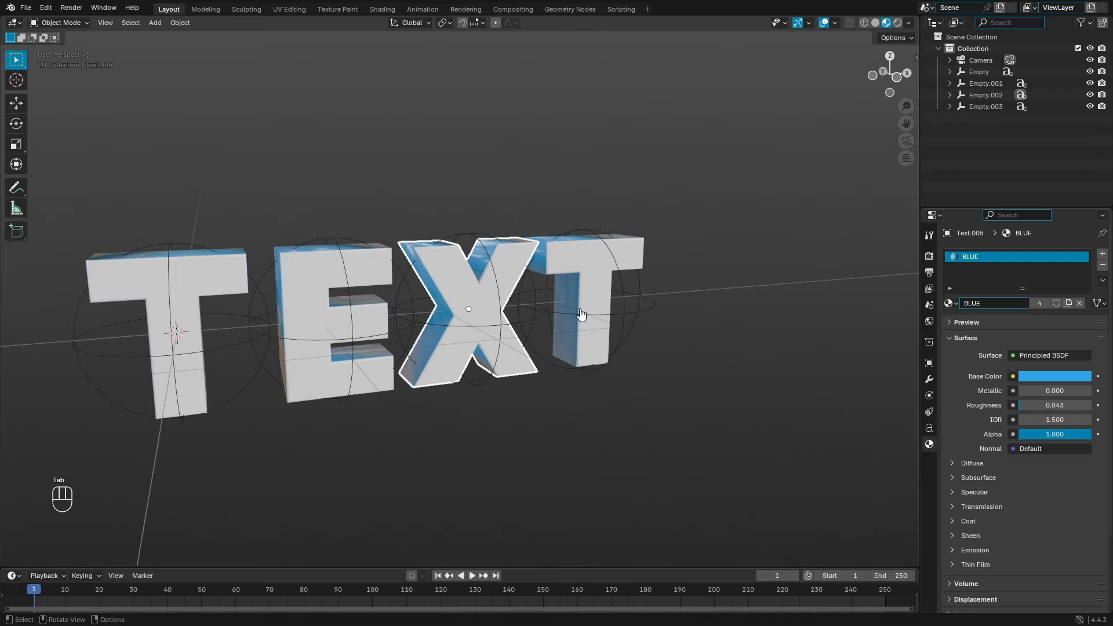
Step: In front view, slide the E, X and final T left along X to close the letter gaps
key("KP_1")
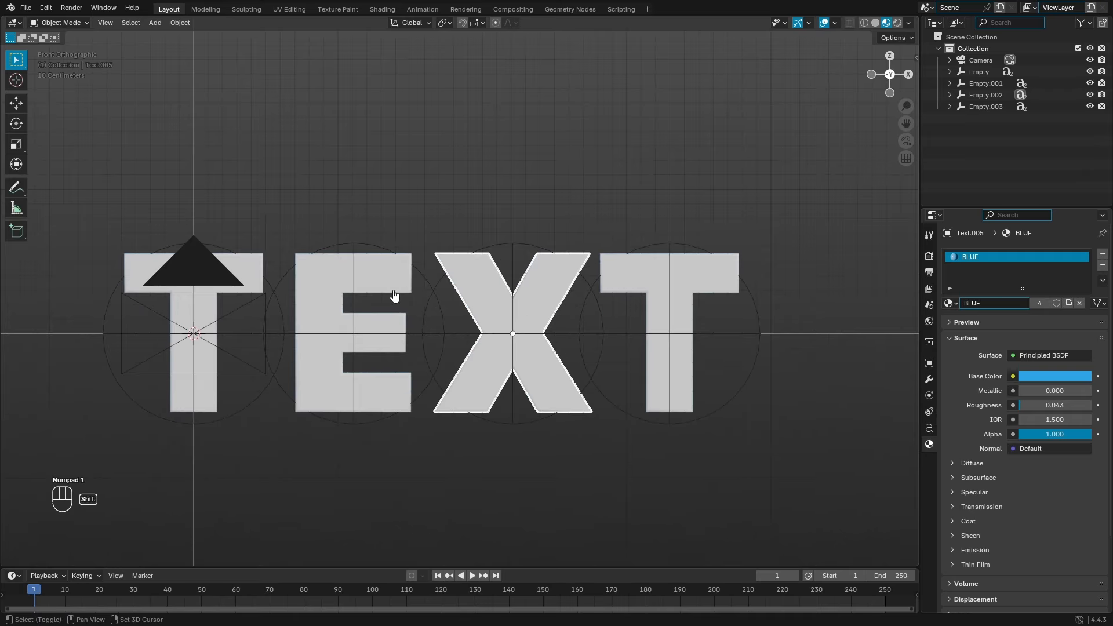
middle_click_drag(397, 298, 336, 194, "shift")
left_click_drag(336, 193, 391, 406)
key("g")
key("x")
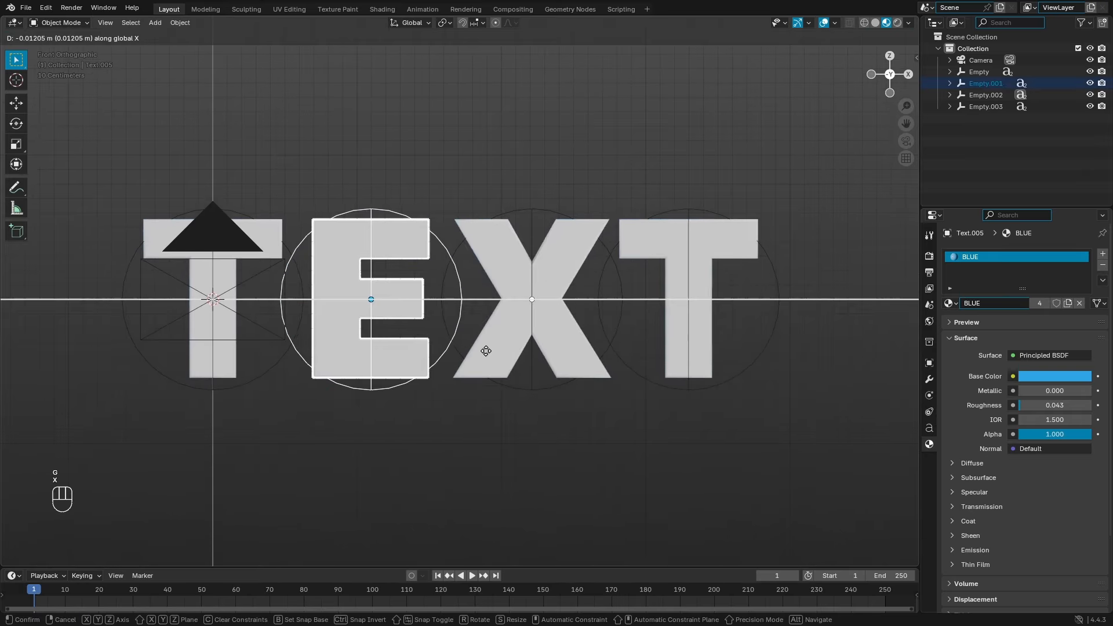
left_click(475, 261)
left_click_drag(453, 191, 580, 397)
key("g")
key("x")
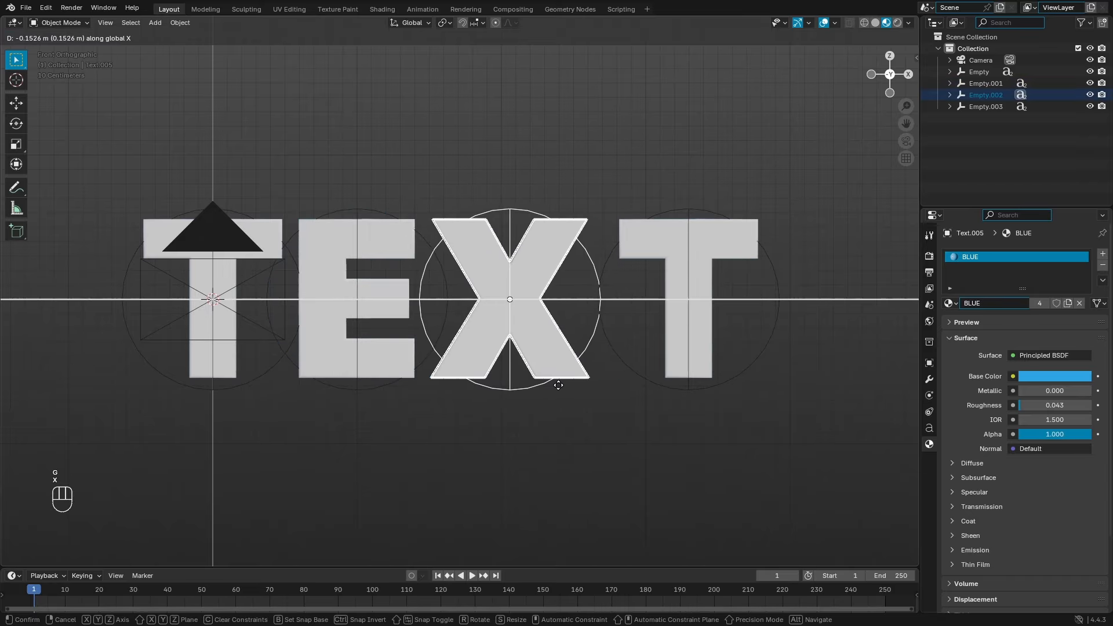
left_click(549, 385)
left_click_drag(656, 204, 775, 412)
key("g")
key("x")
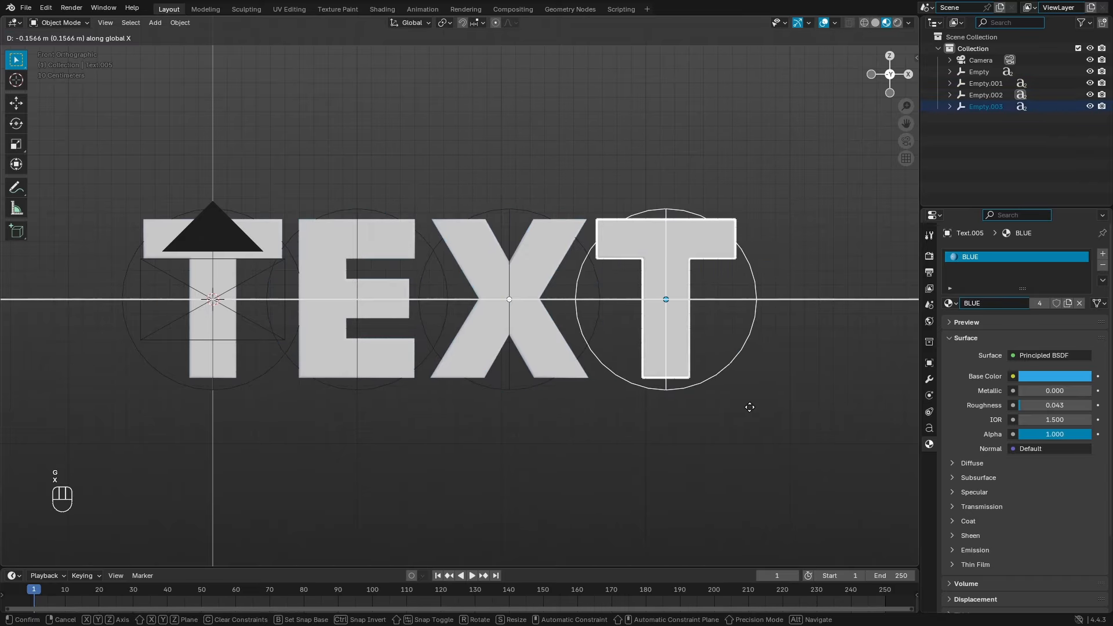
left_click(753, 410)
Step: Select all letters and empties and move the whole word along X to centre it on the origin
middle_click_drag(753, 410, 551, 371)
scroll(490, 346, "down", 5)
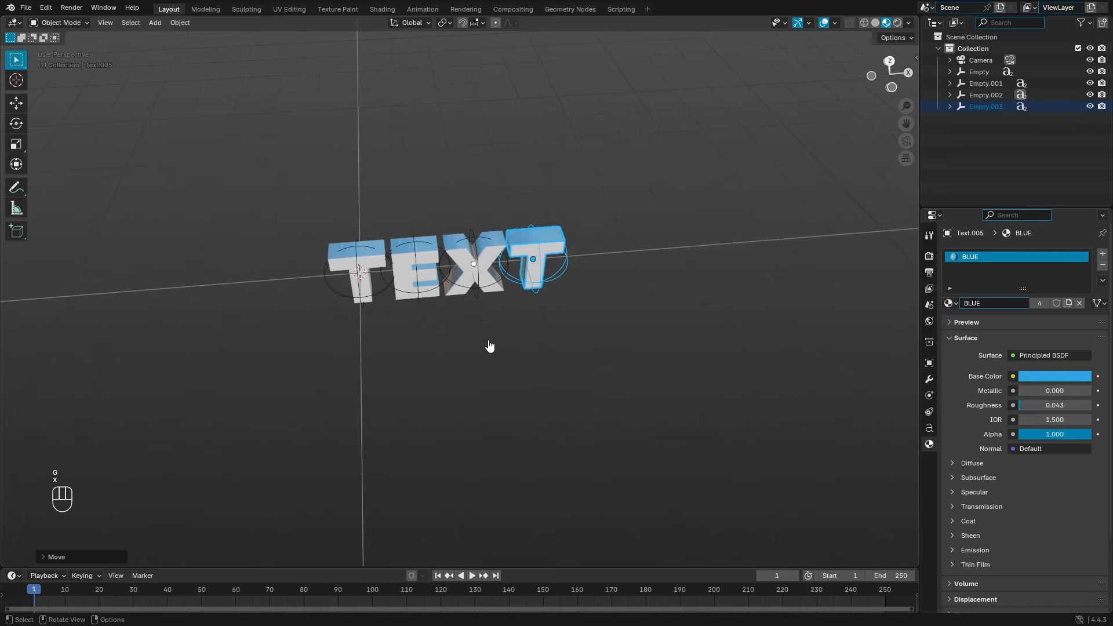
middle_click_drag(514, 243, 725, 341)
key("a")
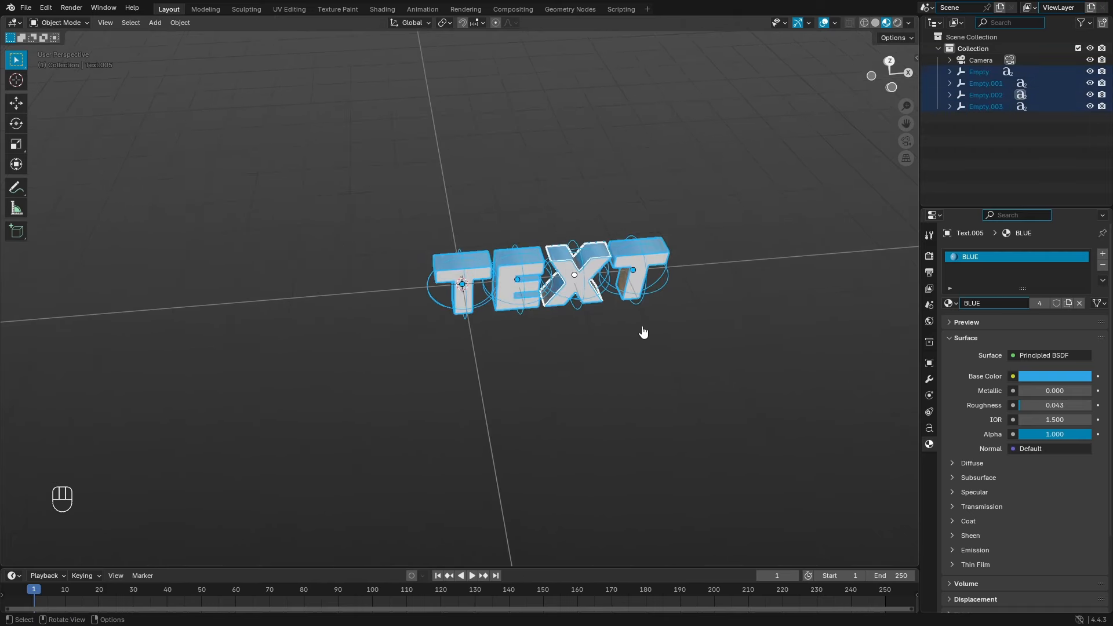
key("KP_1")
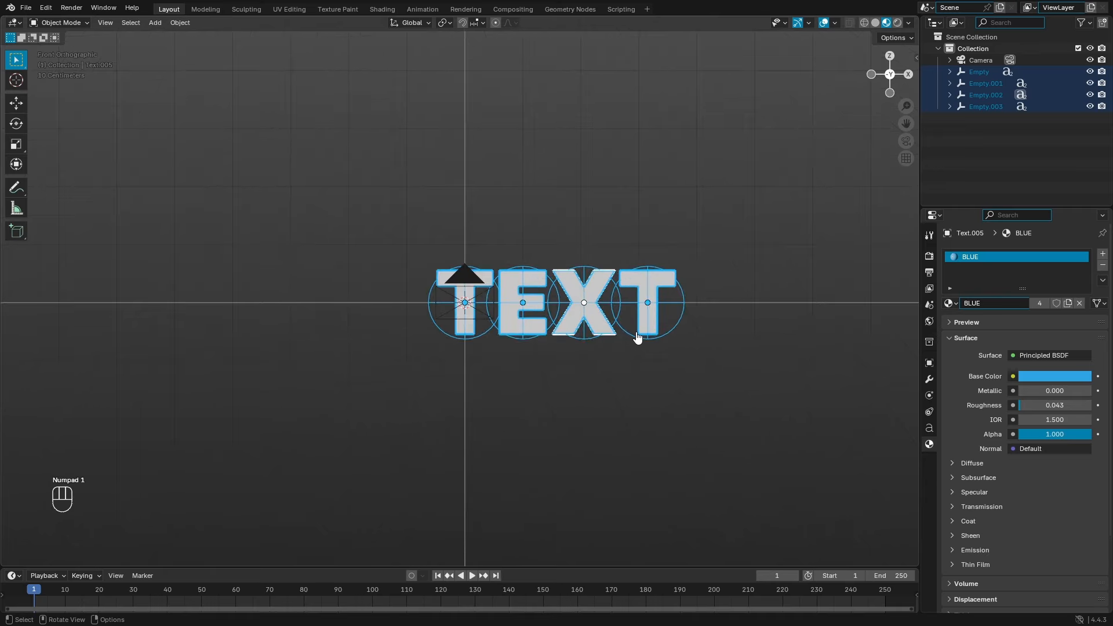
scroll(674, 324, "up", 1)
key("g")
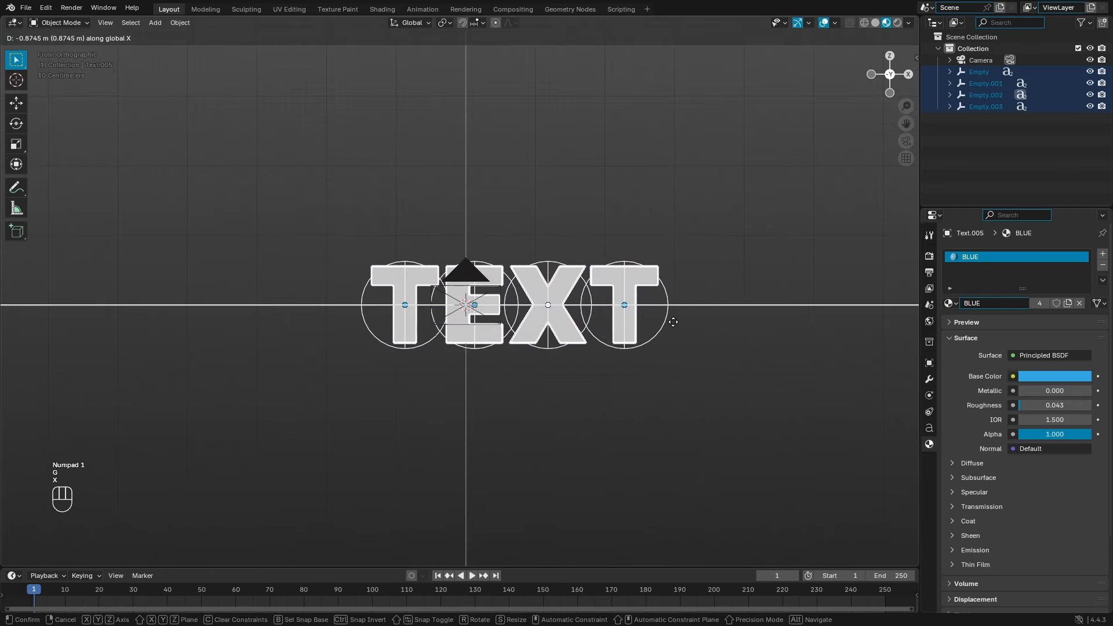
key("x")
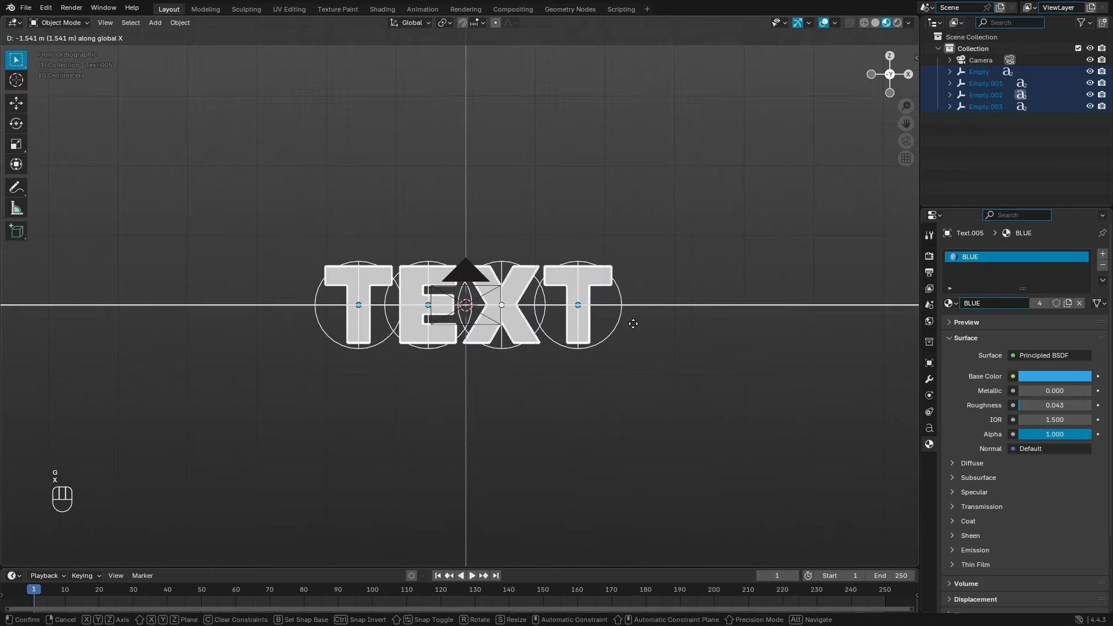
left_click(635, 324)
Step: From the camera view, tilt the E letter's empty to a new angle
key("KP_0")
left_click(791, 312)
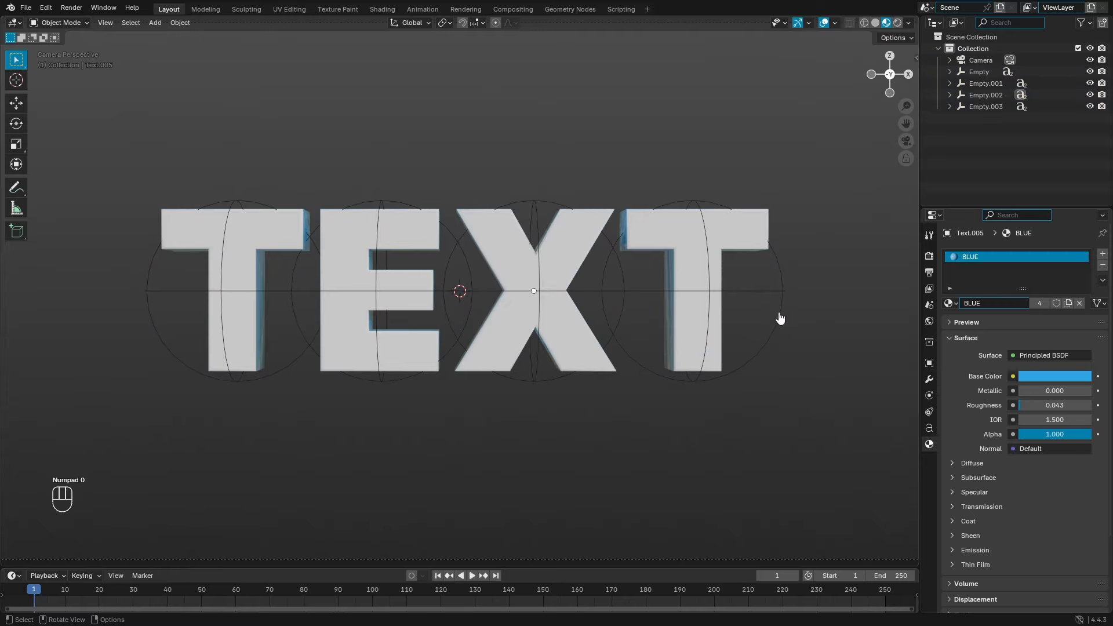
left_click(780, 319)
key("r")
key("r")
right_click(616, 315)
left_click(625, 289)
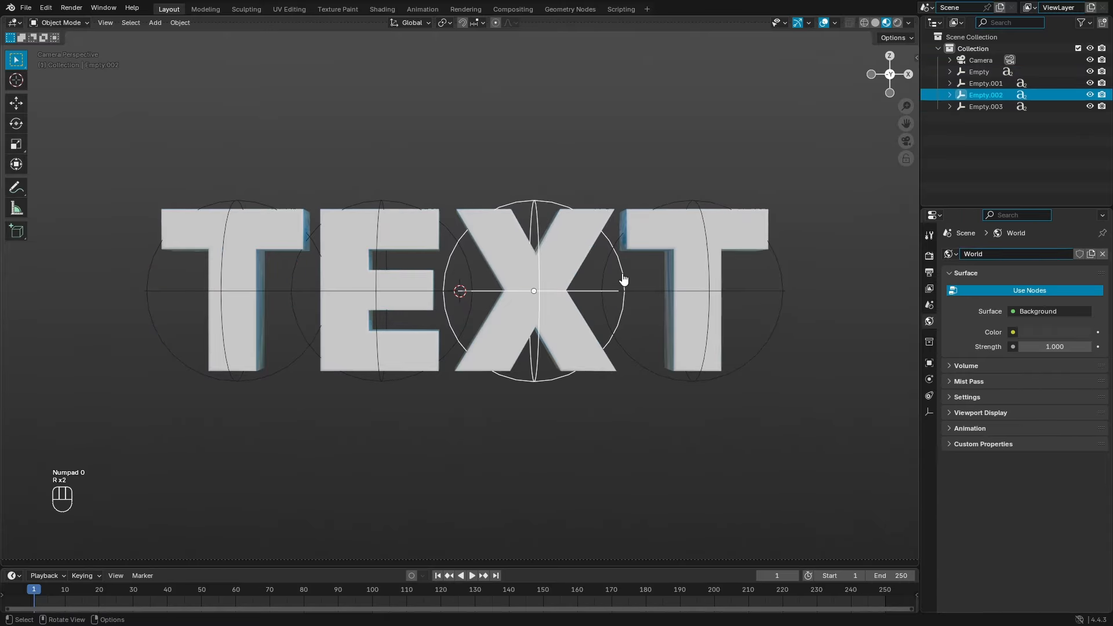
key("r")
right_click(647, 405)
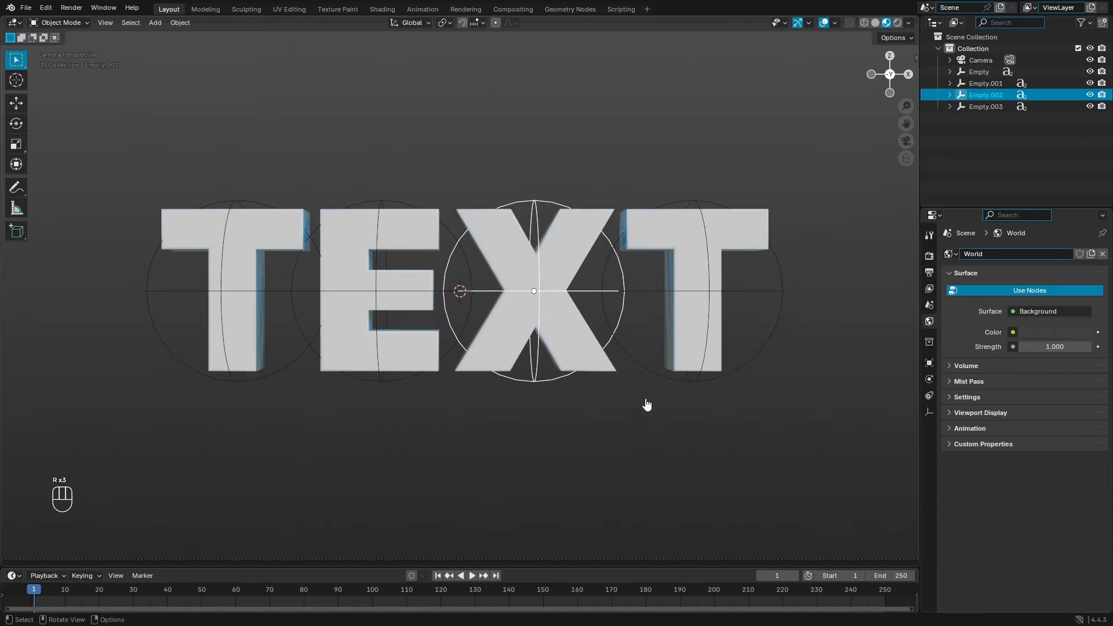
left_click(414, 219)
key("r")
Step: Tilt the first T, the X and the final T empties, each at a different angle
key("r")
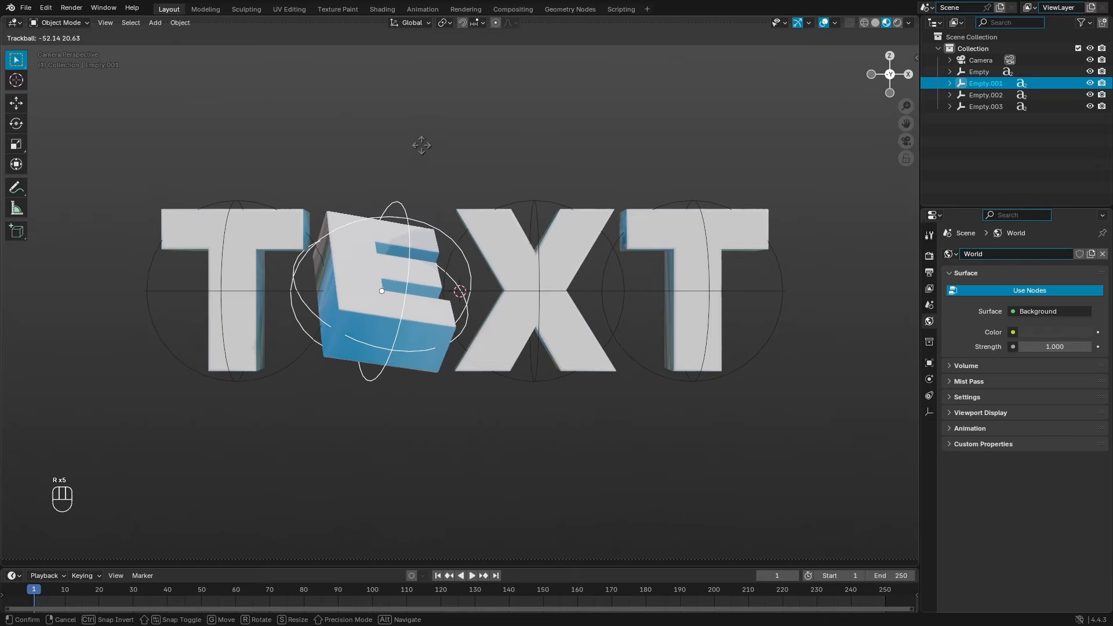
left_click(390, 176)
left_click(284, 366)
key("r")
key("r")
left_click(407, 343)
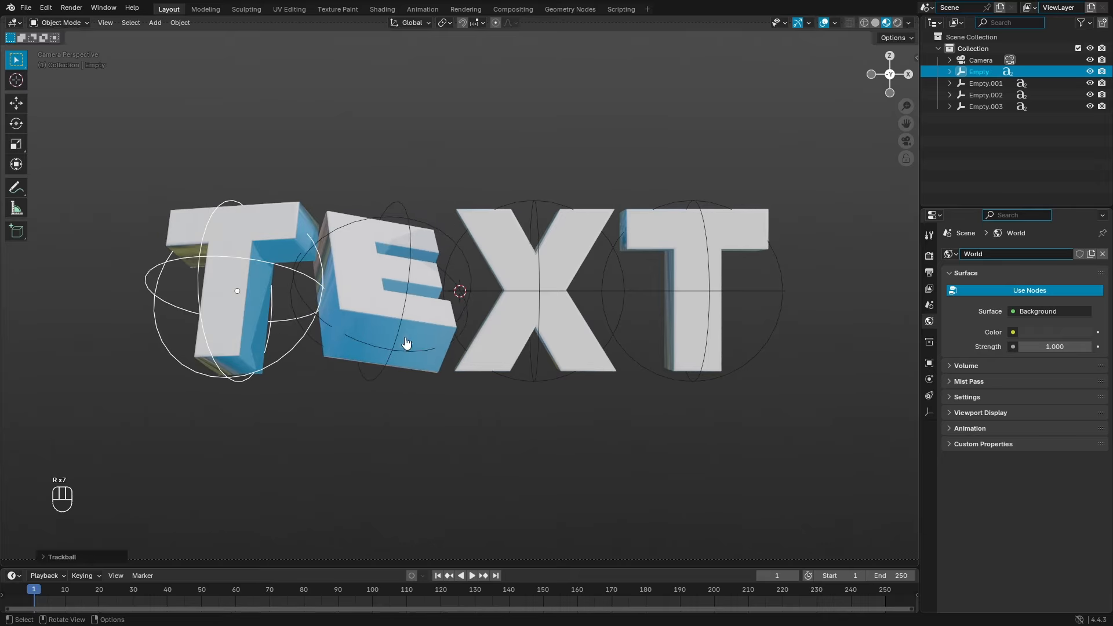
key("r")
left_click(465, 342)
left_click(467, 342)
key("r")
key("r")
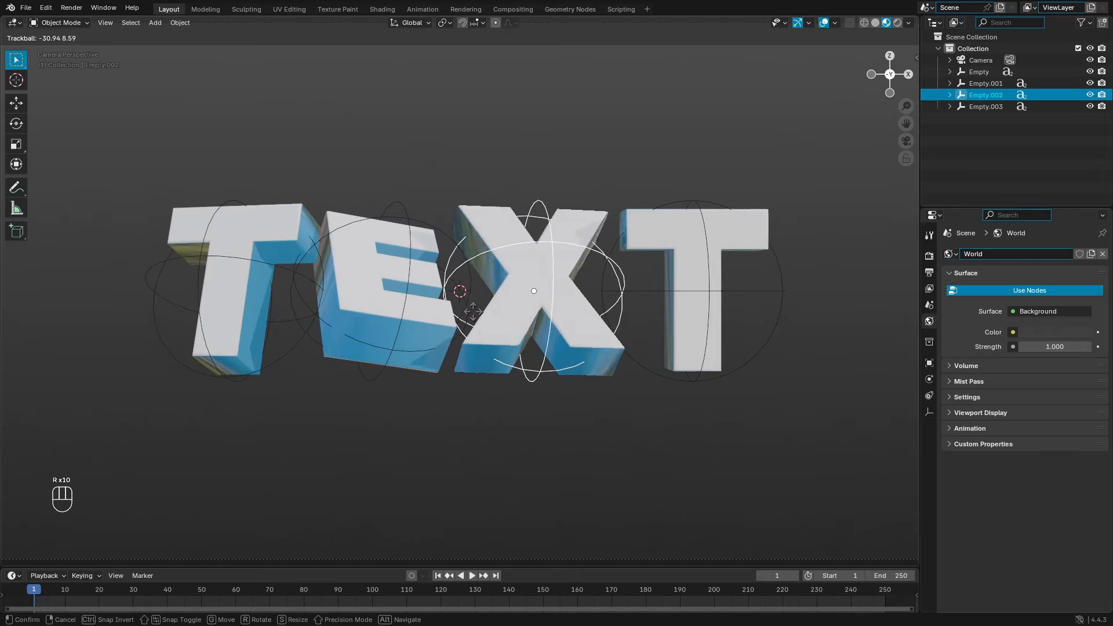
left_click(614, 285)
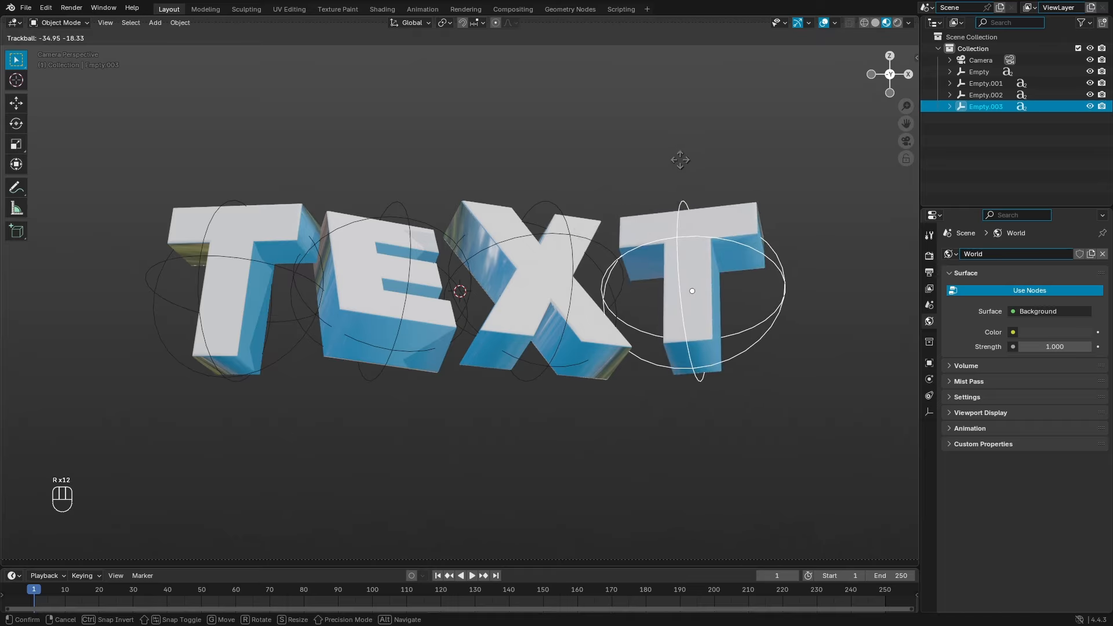
left_click(678, 157)
left_click(580, 381)
Step: Render the camera view to an image with Render Image
scroll(584, 397, "down", 4)
scroll(581, 399, "up", 2)
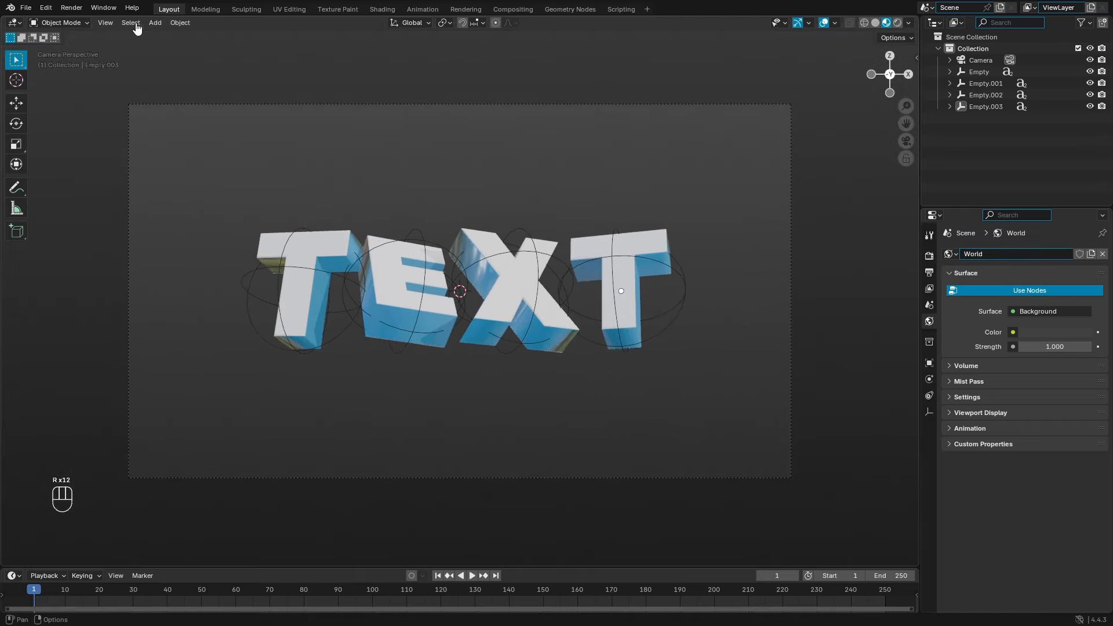
left_click(72, 7)
left_click(81, 23)
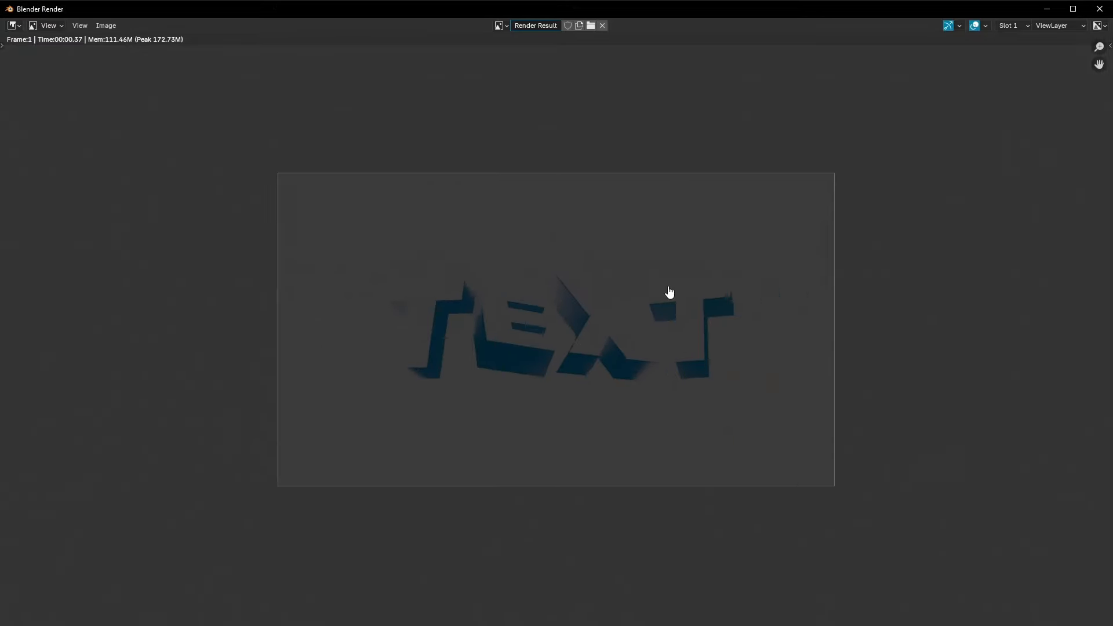
Step: Close the render result and switch the viewport to rendered shading
scroll(667, 290, "up", 3)
left_click(1099, 10)
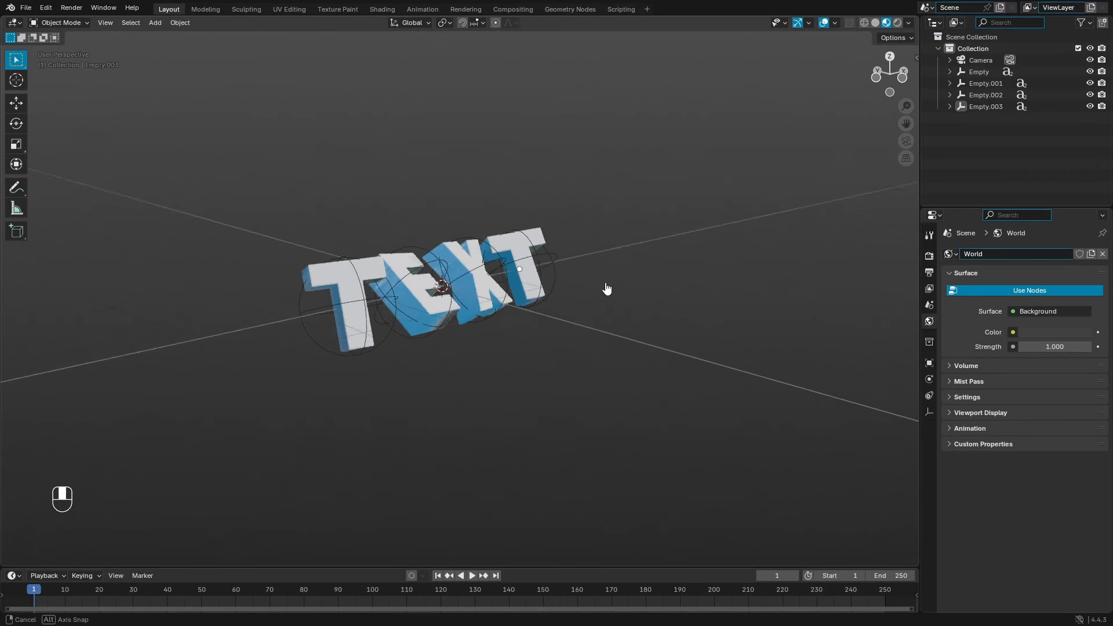
middle_click_drag(606, 288, 741, 196)
left_click(898, 23)
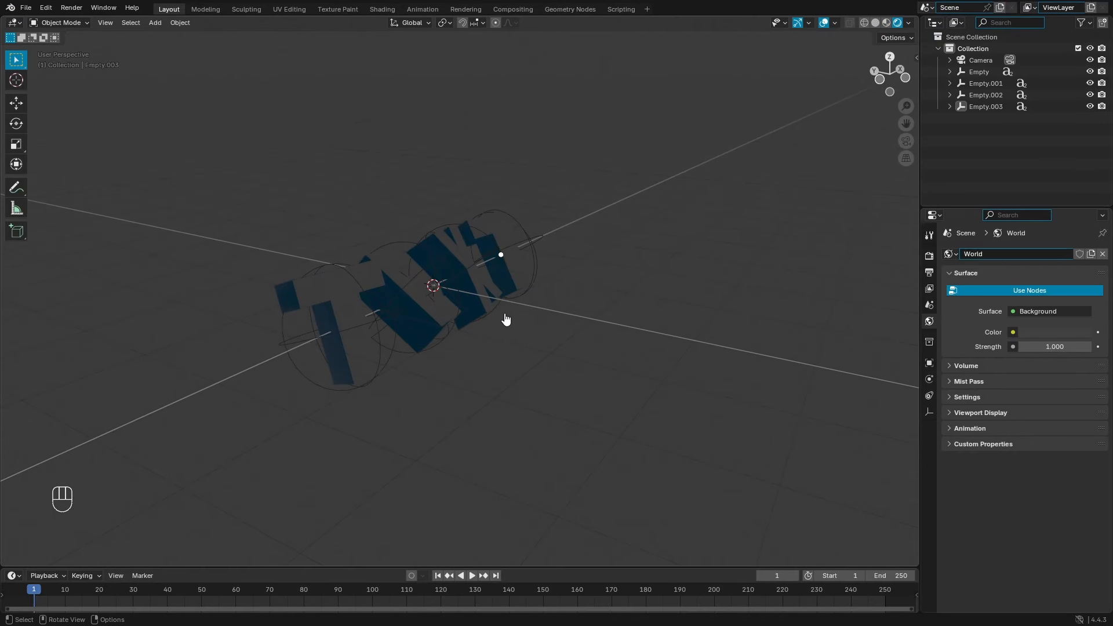
Step: Add an area light, raise it above the letters and stretch it along X
key("shift+a")
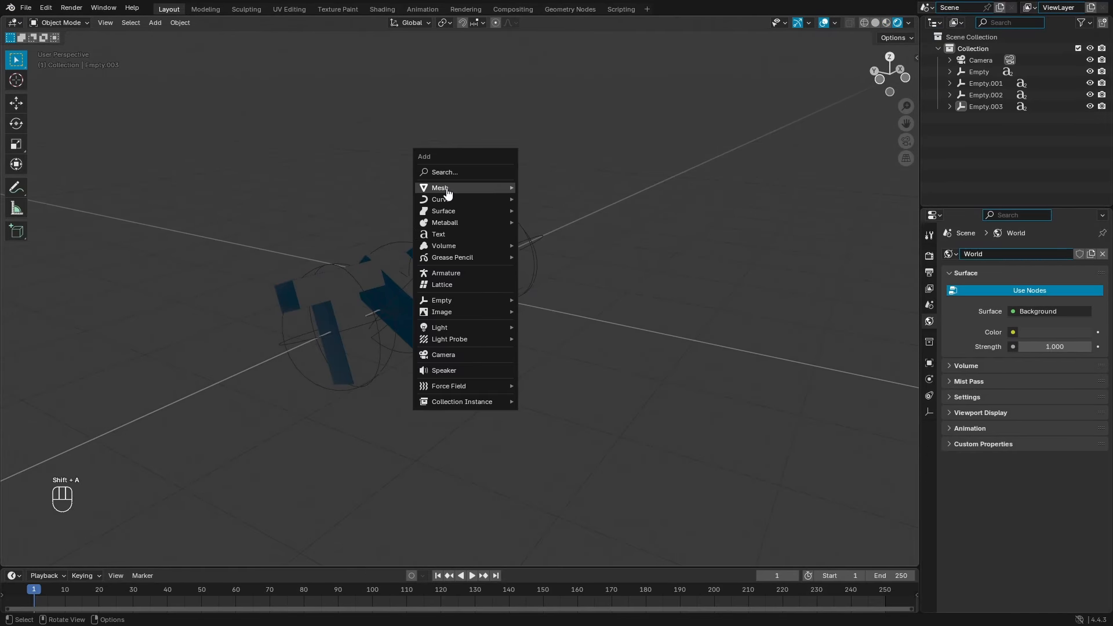
mouse_move(464, 330)
left_click(583, 366)
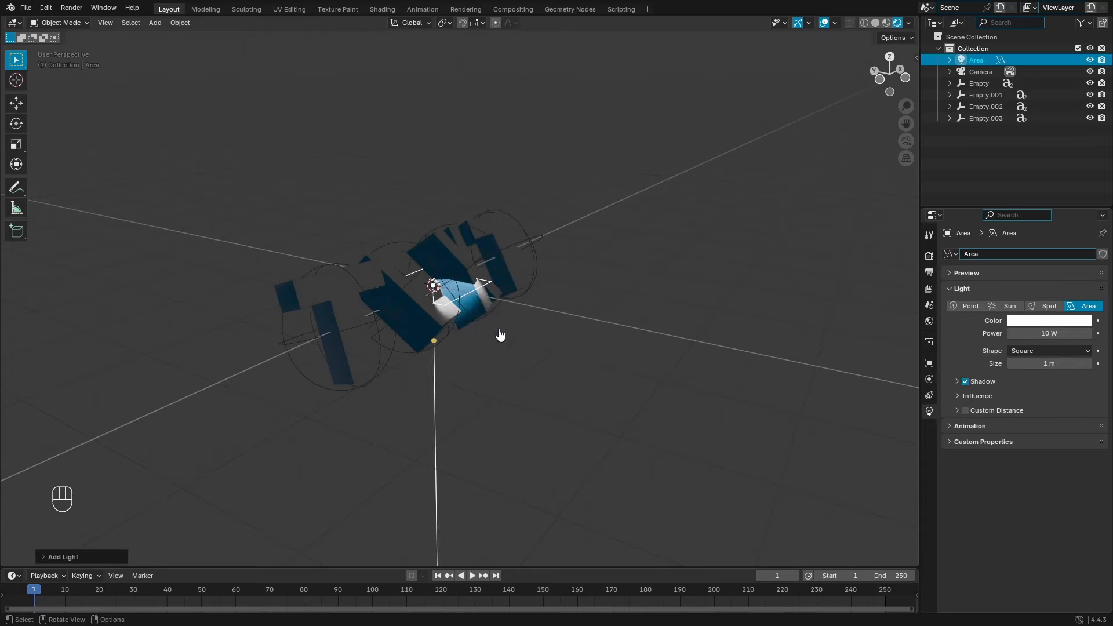
key("g")
key("z")
left_click(551, 243)
key("r")
key("x")
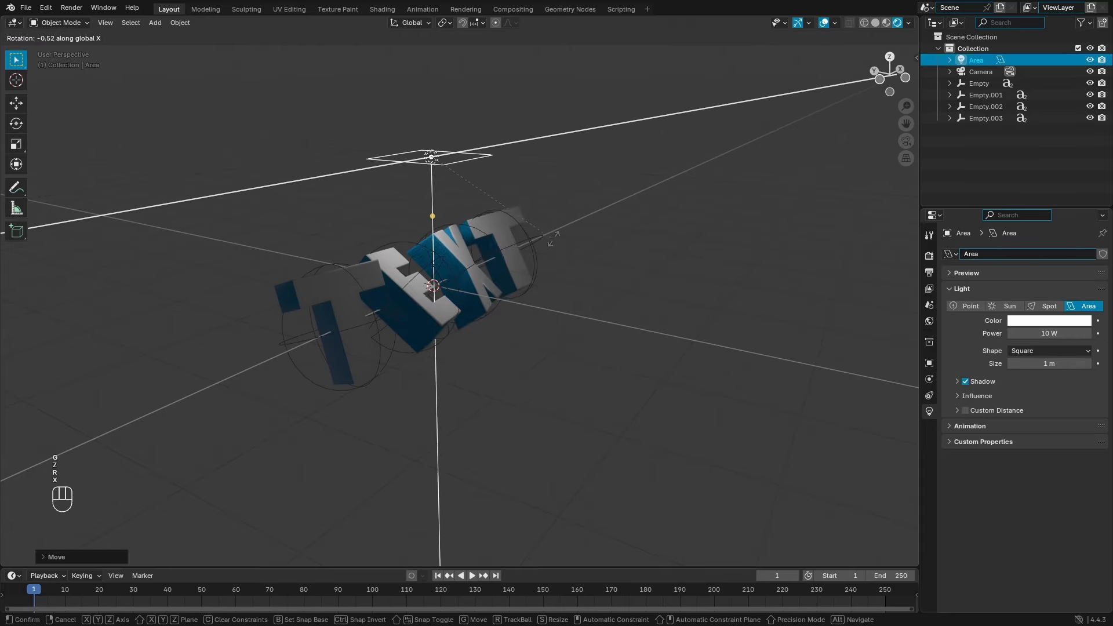
right_click(665, 234)
key("s")
key("x")
left_click(676, 80)
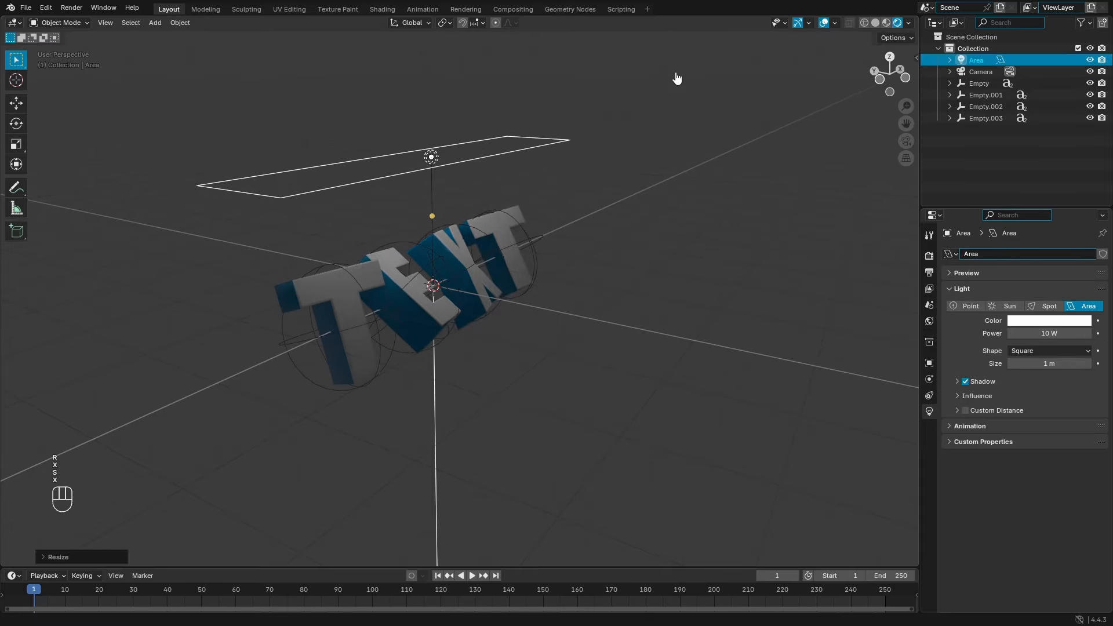
Step: Tilt the area light around X and shift it along Y
key("r")
key("x")
left_click(704, 281)
key("g")
key("y")
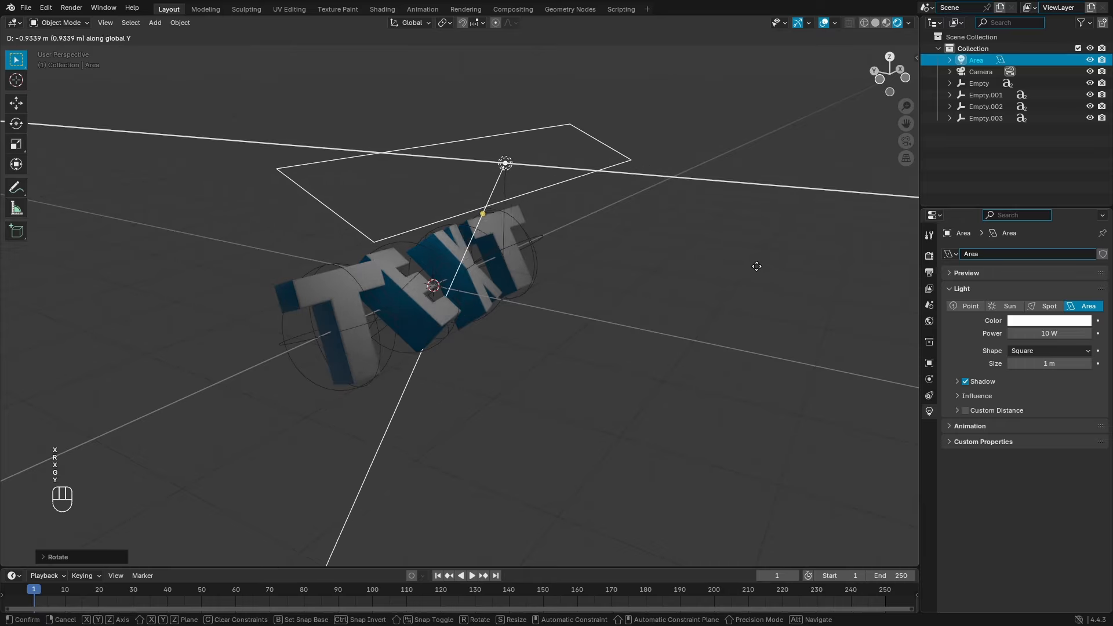
left_click(755, 264)
Step: Raise the light's power to 75.3 W and render a test image from the camera
left_click_drag(1049, 333, 1090, 334)
middle_click_drag(580, 250, 628, 244)
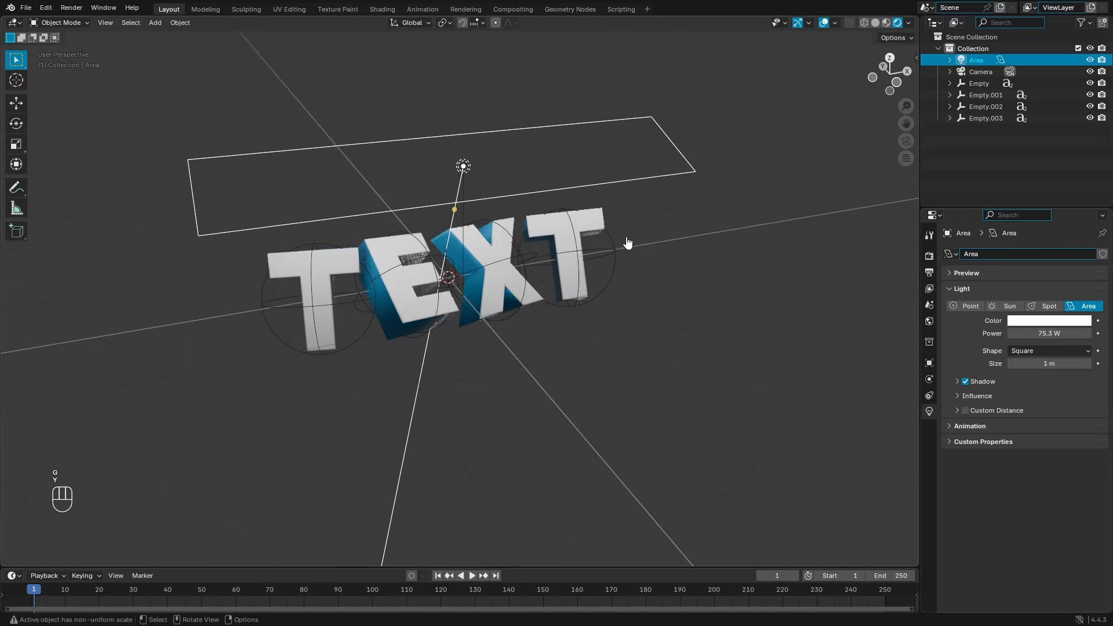
key("KP_0")
left_click(71, 8)
left_click(87, 21)
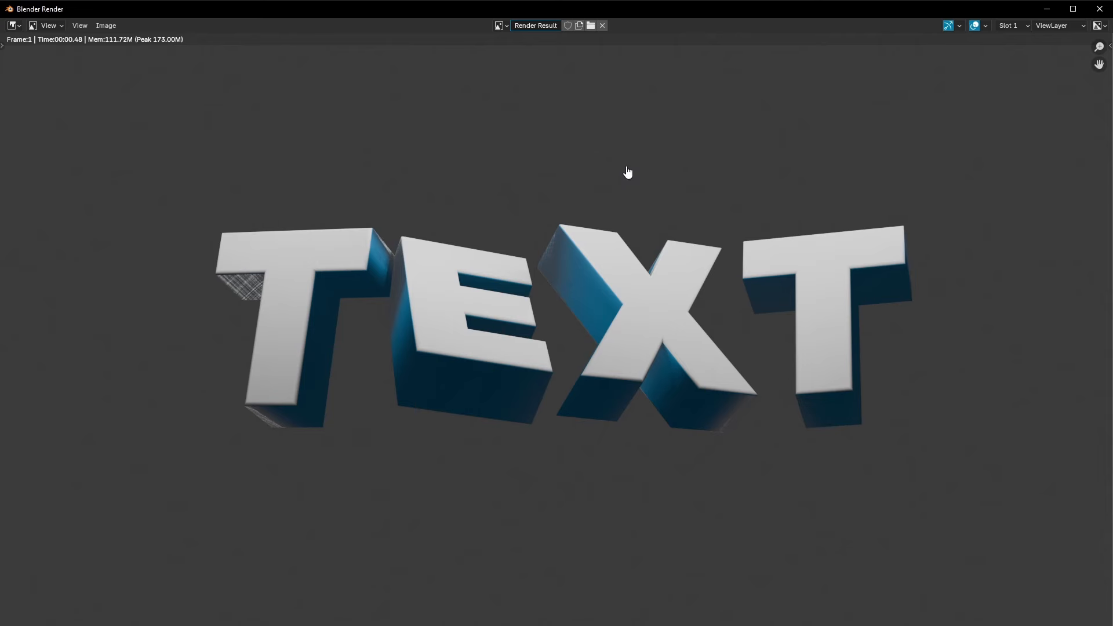
scroll(517, 209, "down", 2)
scroll(358, 316, "up", 3)
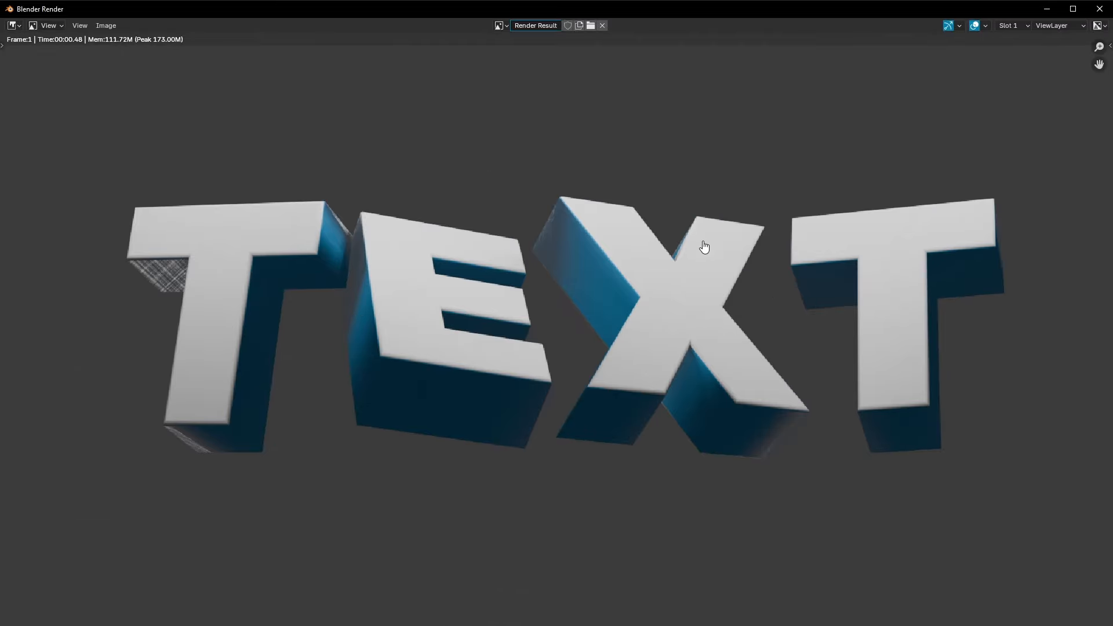
middle_click_drag(447, 268, 433, 228)
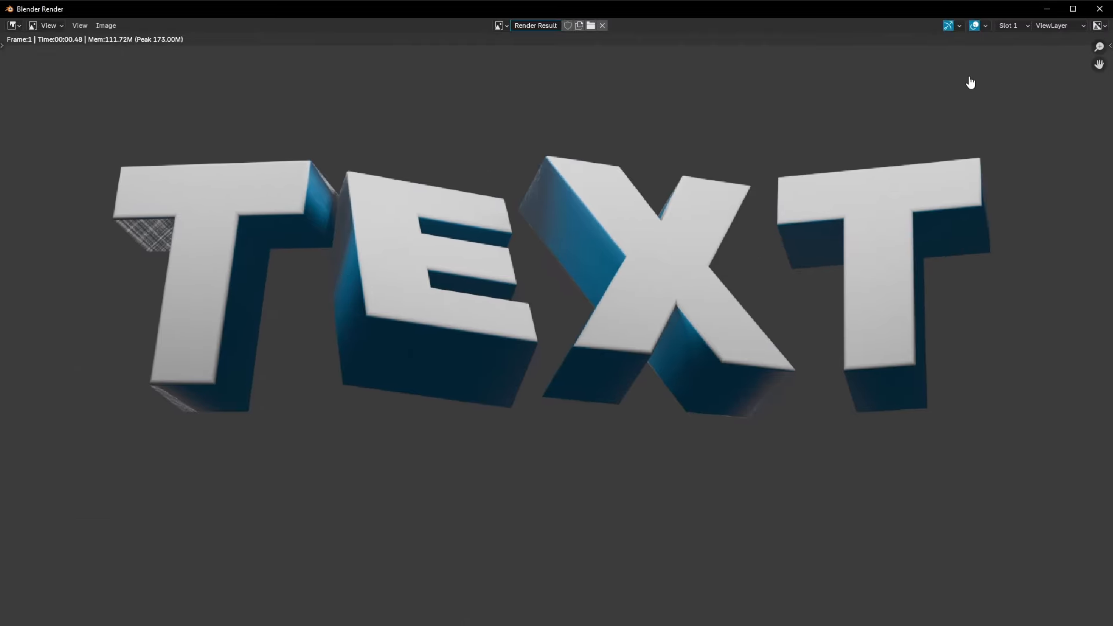
left_click(1094, 11)
Step: Try rotating the light and moving the first T, cancelling both changes
scroll(459, 241, "up", 2)
key("r")
key("r")
right_click(636, 194)
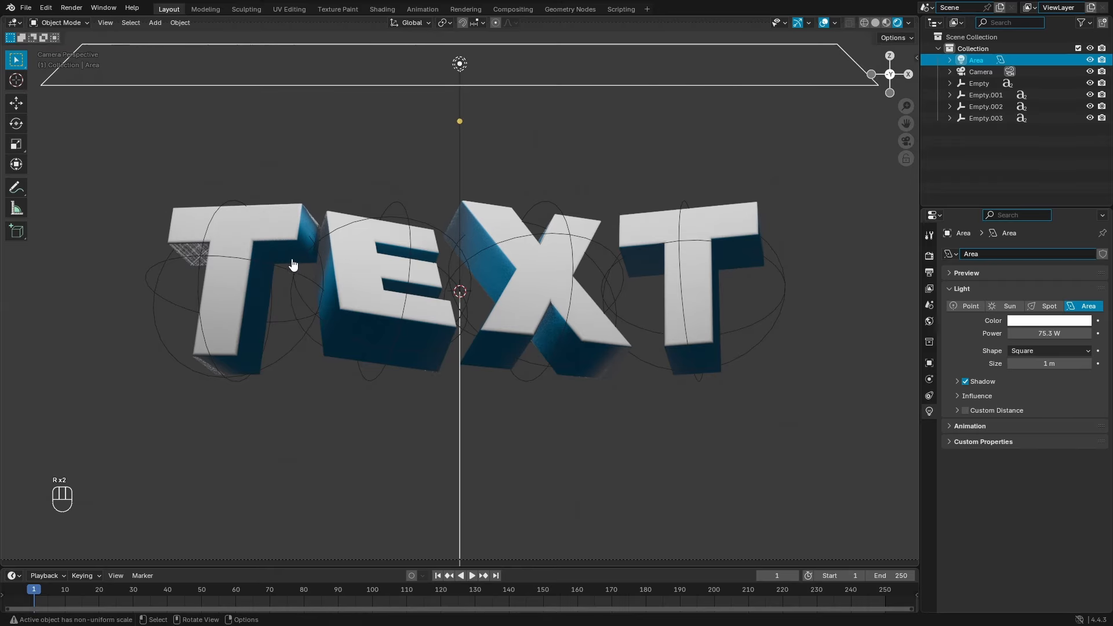
left_click(293, 265)
scroll(325, 243, "up", 6)
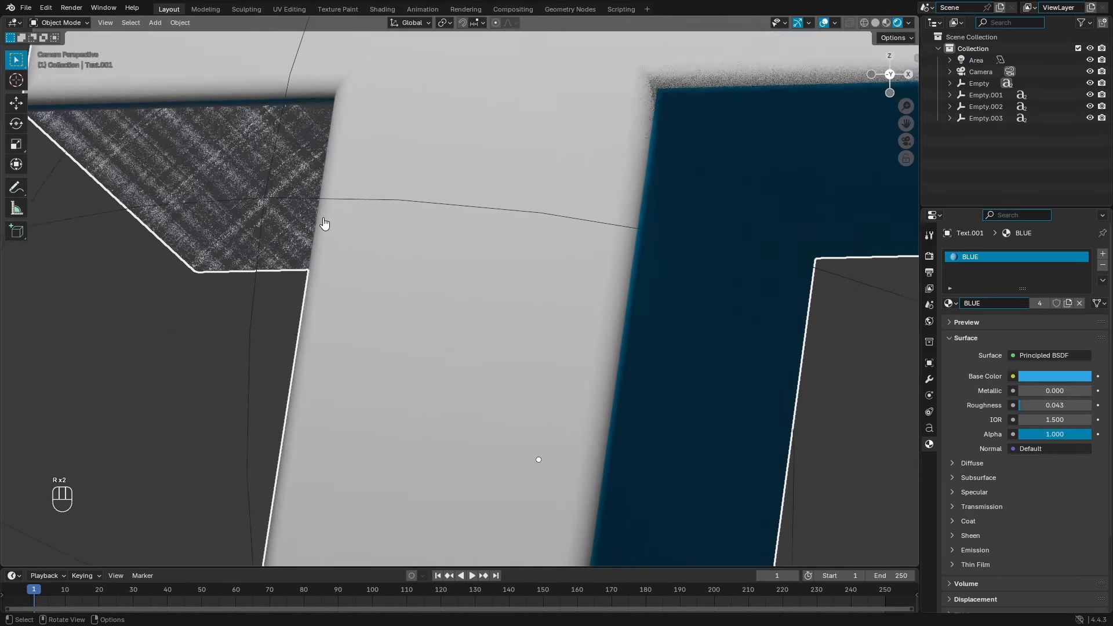
scroll(325, 224, "down", 2)
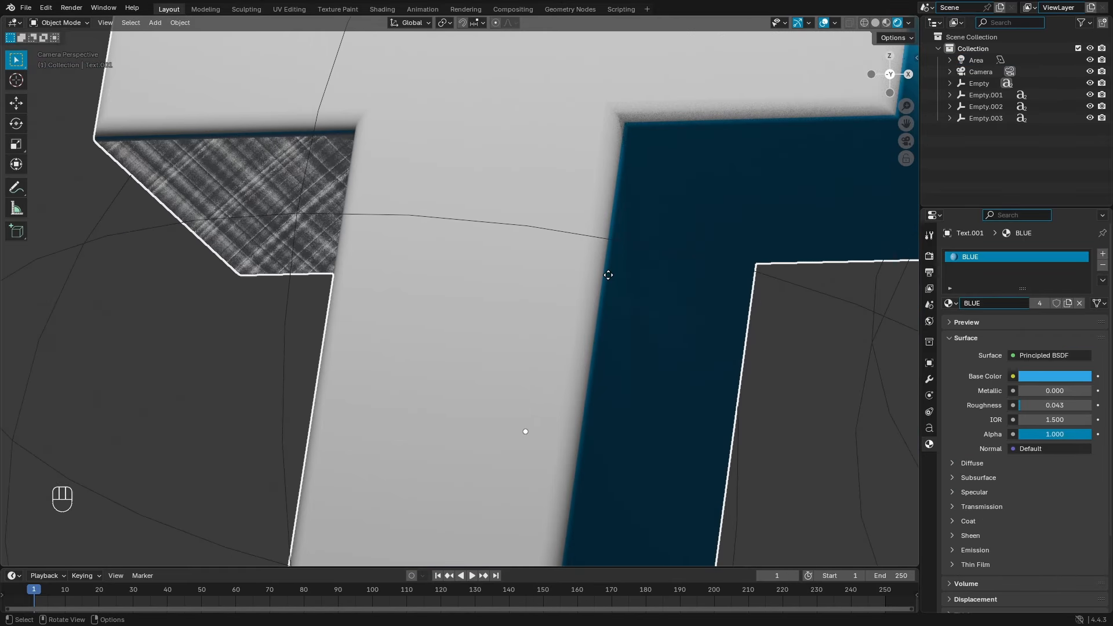
key("g")
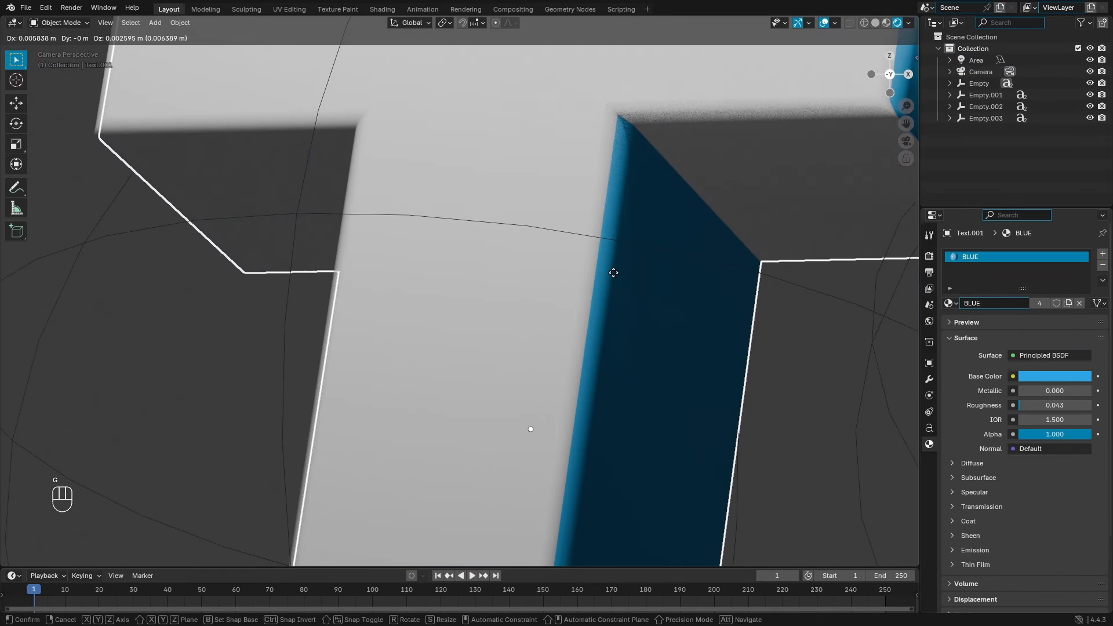
right_click(613, 281)
Step: Compare BLUE roughness values, keep 0.043, and show the EEVEE render settings from the camera view
scroll(729, 360, "down", 2)
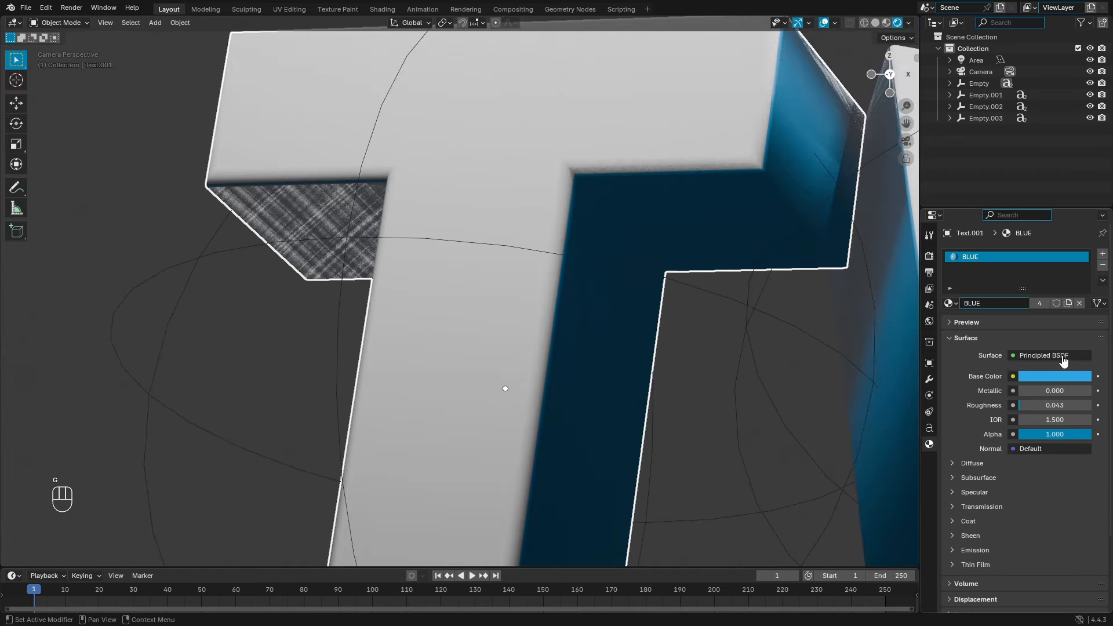
left_click_drag(1021, 406, 1030, 405)
middle_click_drag(731, 316, 344, 249)
scroll(339, 246, "up", 8)
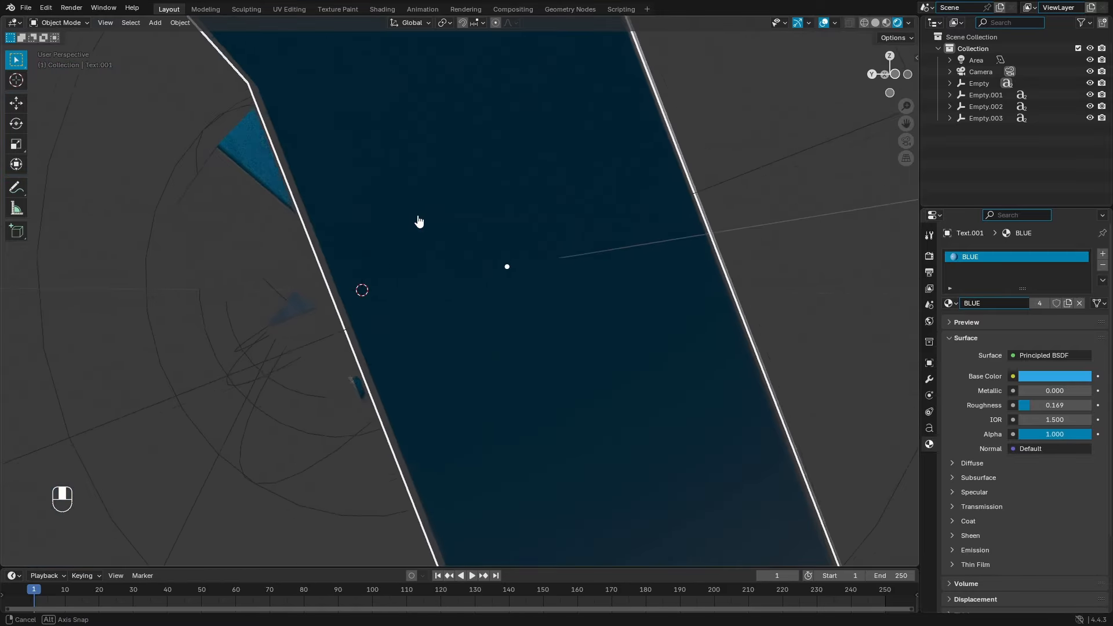
left_click_drag(1047, 409, 1038, 408)
middle_click_drag(777, 347, 633, 344)
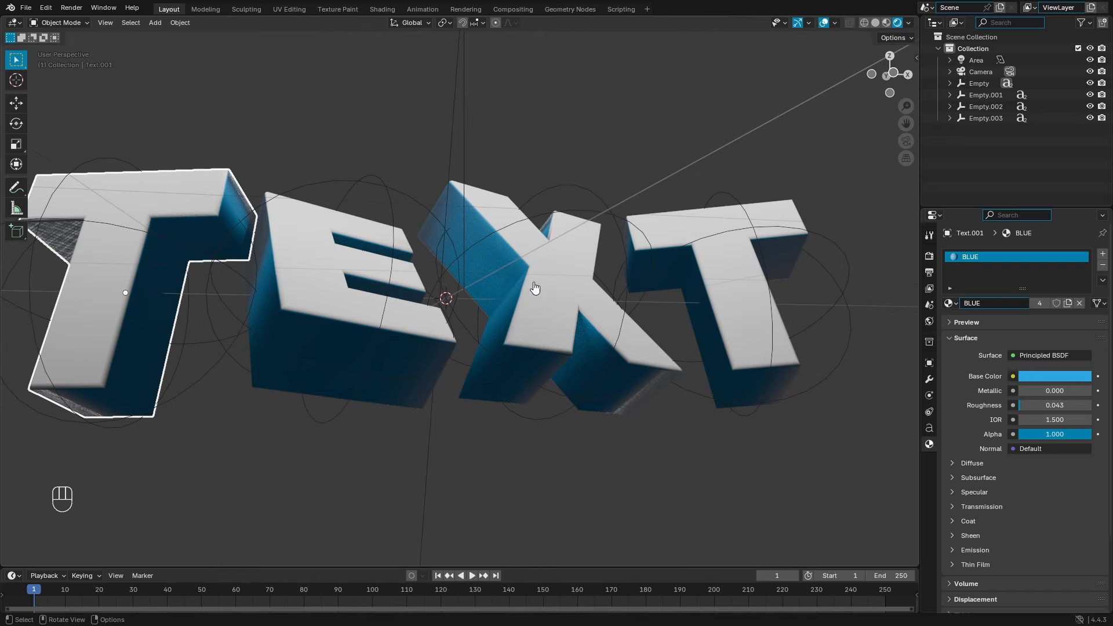
key("KP_0")
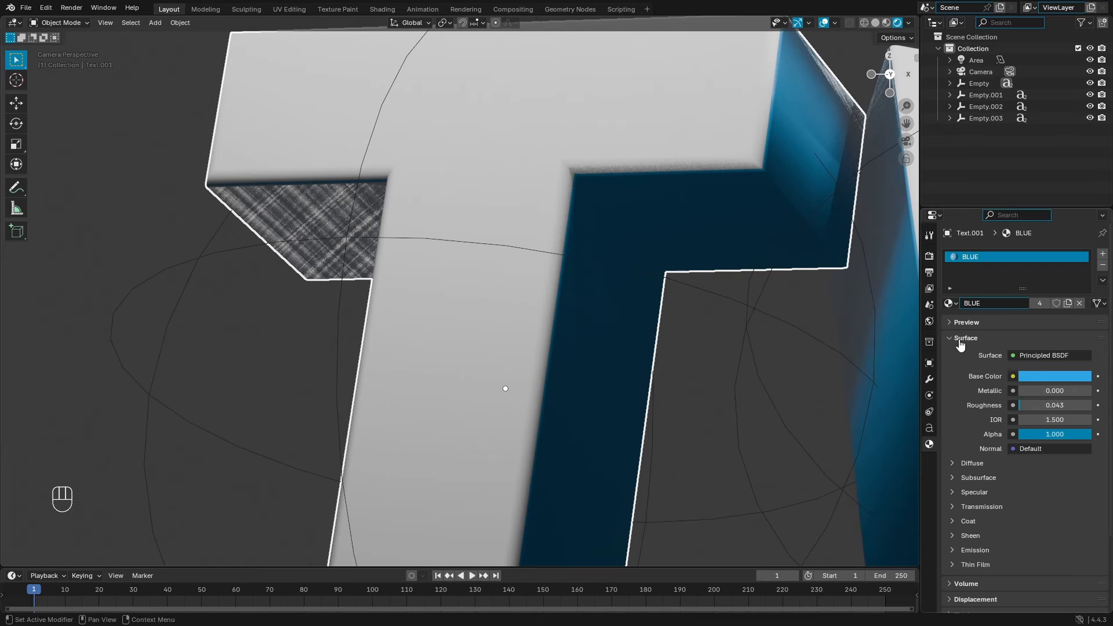
left_click(928, 258)
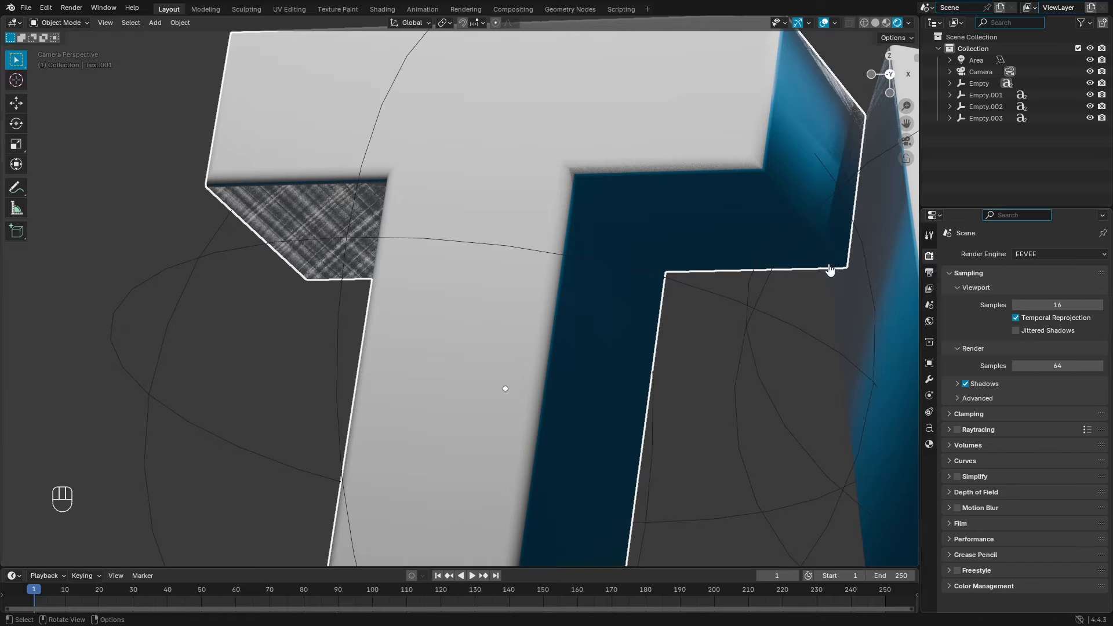
Step: Toggle EEVEE Raytracing repeatedly to compare reflections, leaving it enabled
left_click(958, 430)
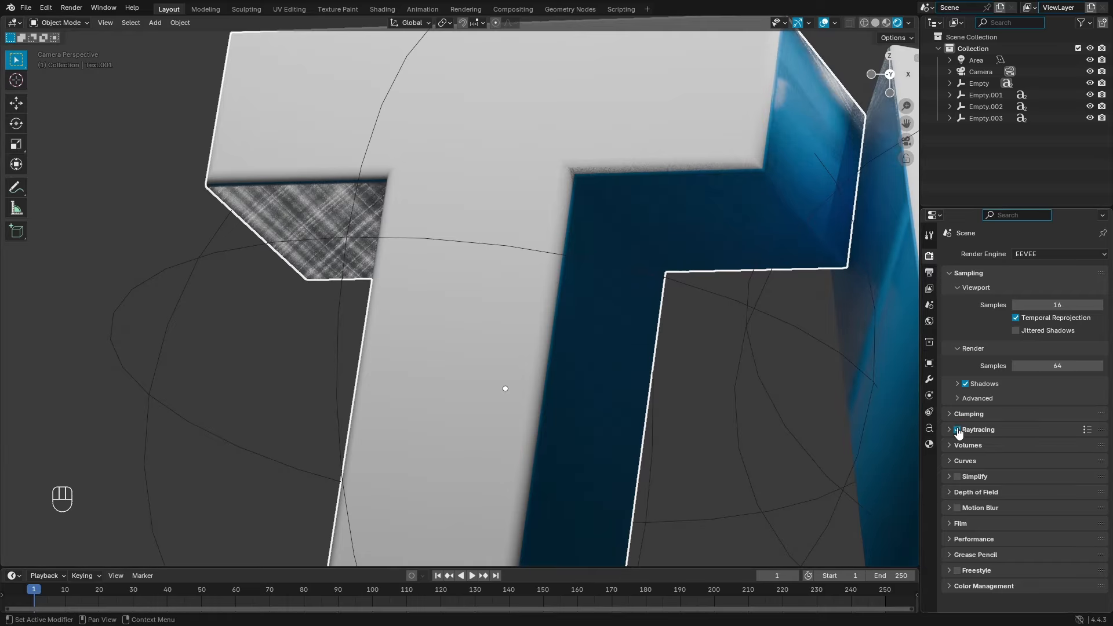
scroll(701, 338, "down", 5)
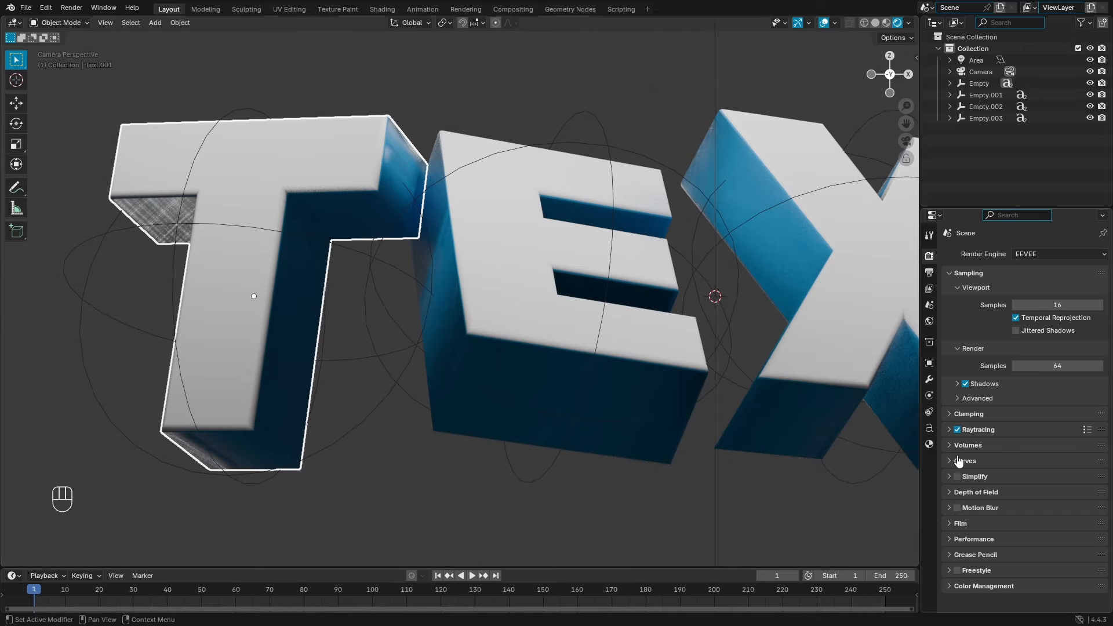
left_click(958, 431)
left_click(957, 431)
left_click(958, 431)
left_click(958, 431)
middle_click_drag(672, 360, 560, 380, "shift")
scroll(560, 380, "down", 3)
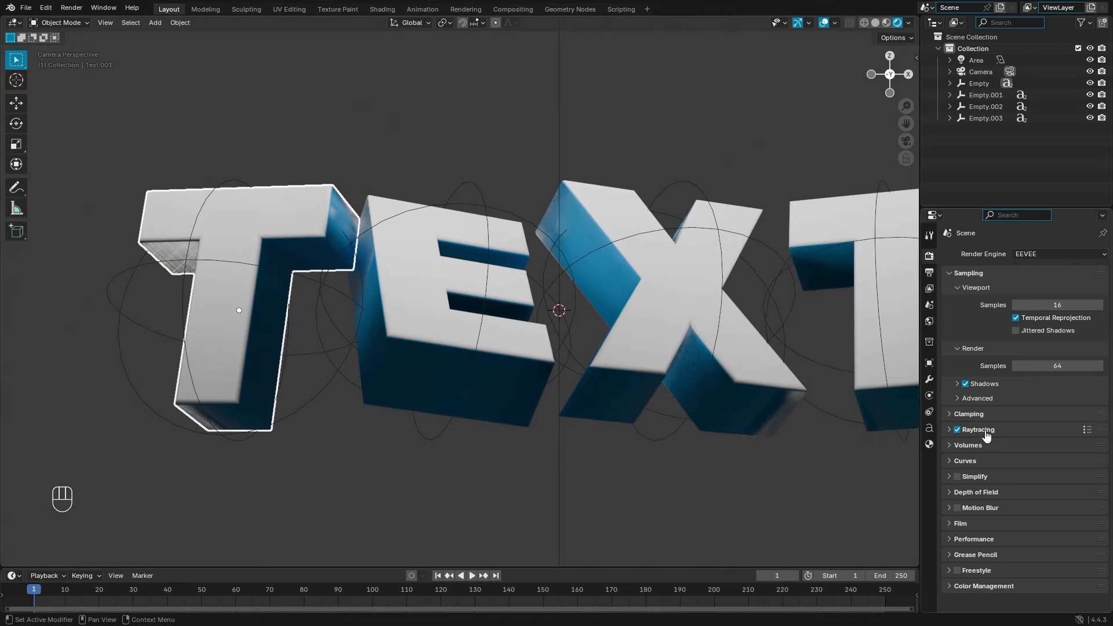
left_click(959, 431)
left_click(959, 432)
left_click(959, 431)
left_click(958, 431)
left_click(959, 432)
left_click(959, 431)
left_click(959, 431)
left_click(958, 432)
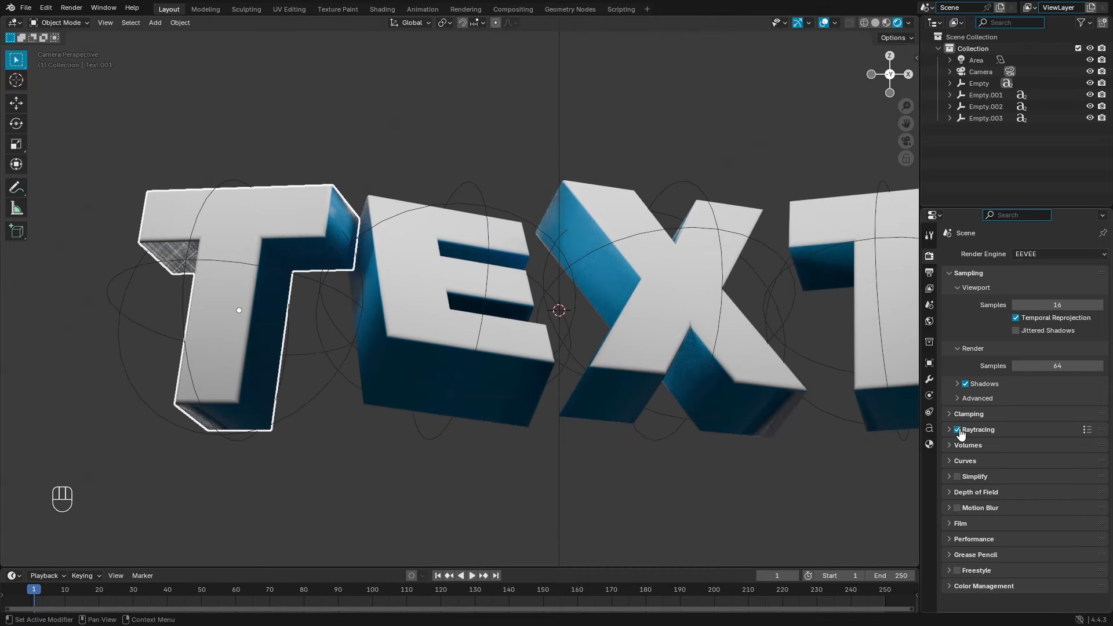
left_click(958, 431)
left_click(959, 431)
left_click(959, 431)
left_click(959, 431)
left_click(959, 431)
left_click(959, 431)
Step: Compare the T's blue side with raytracing on and off, then keep raytracing on
scroll(407, 281, "up", 3)
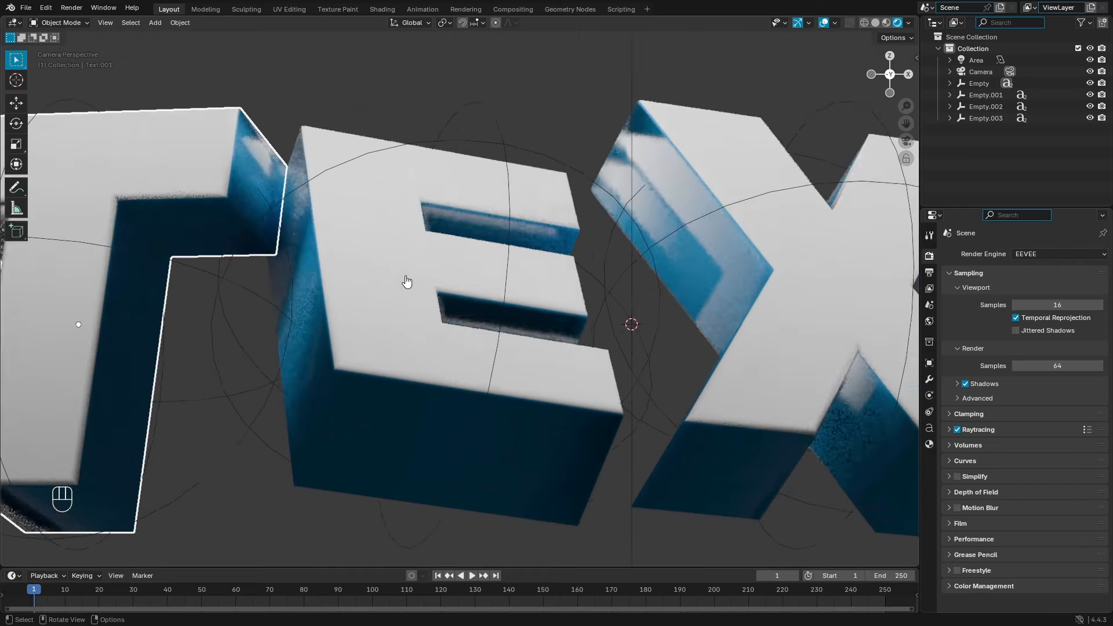
middle_click_drag(248, 155, 467, 278, "shift")
scroll(467, 277, "up", 3)
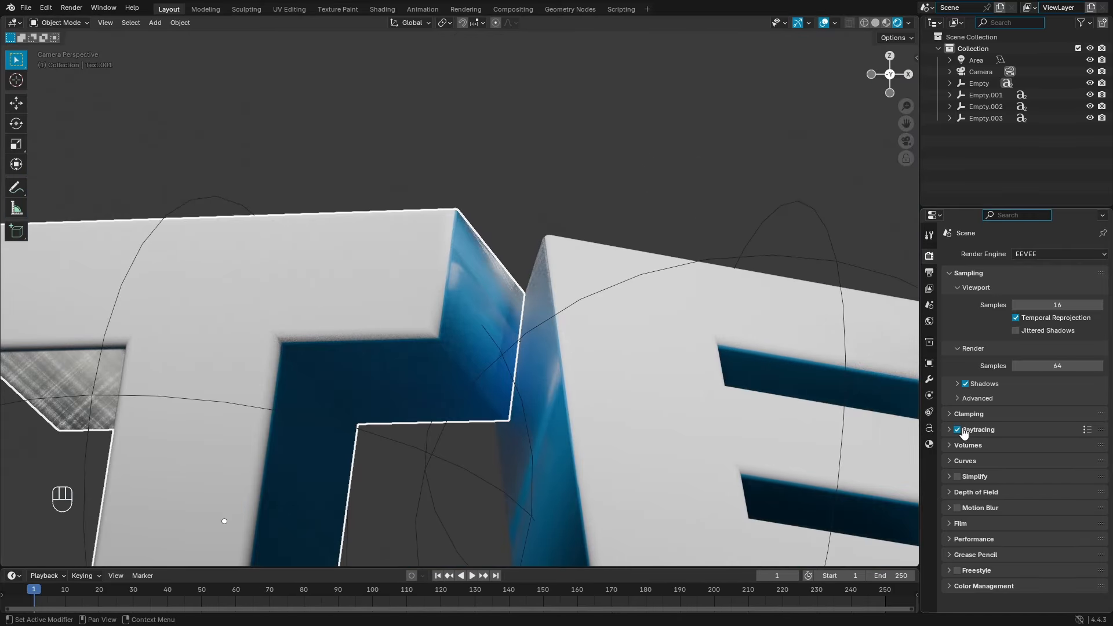
left_click(960, 430)
left_click(960, 430)
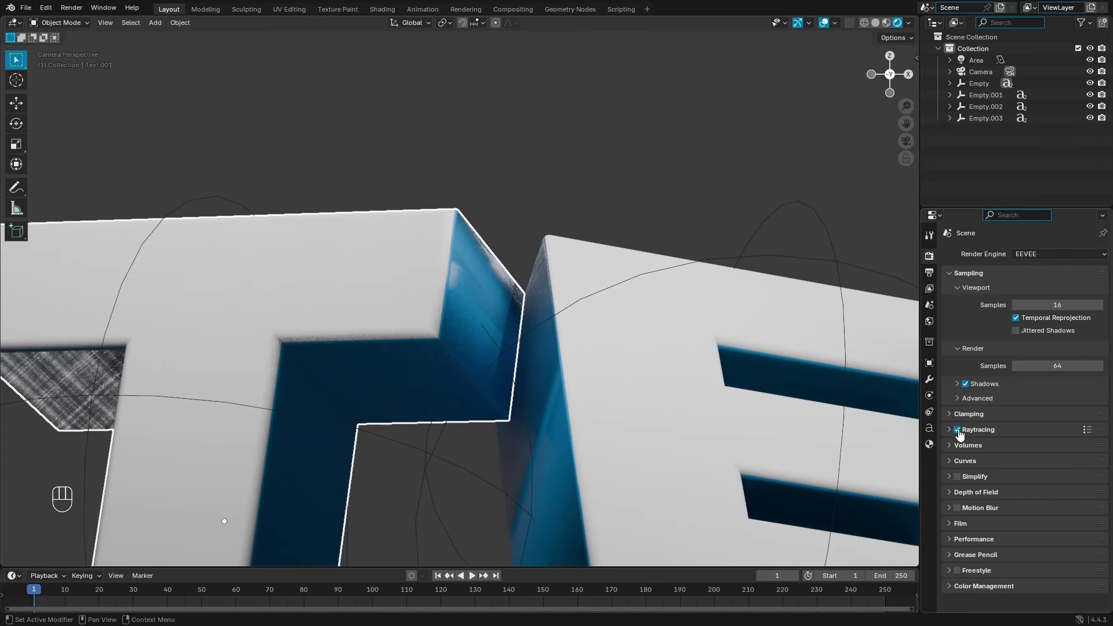
left_click(960, 431)
left_click(960, 431)
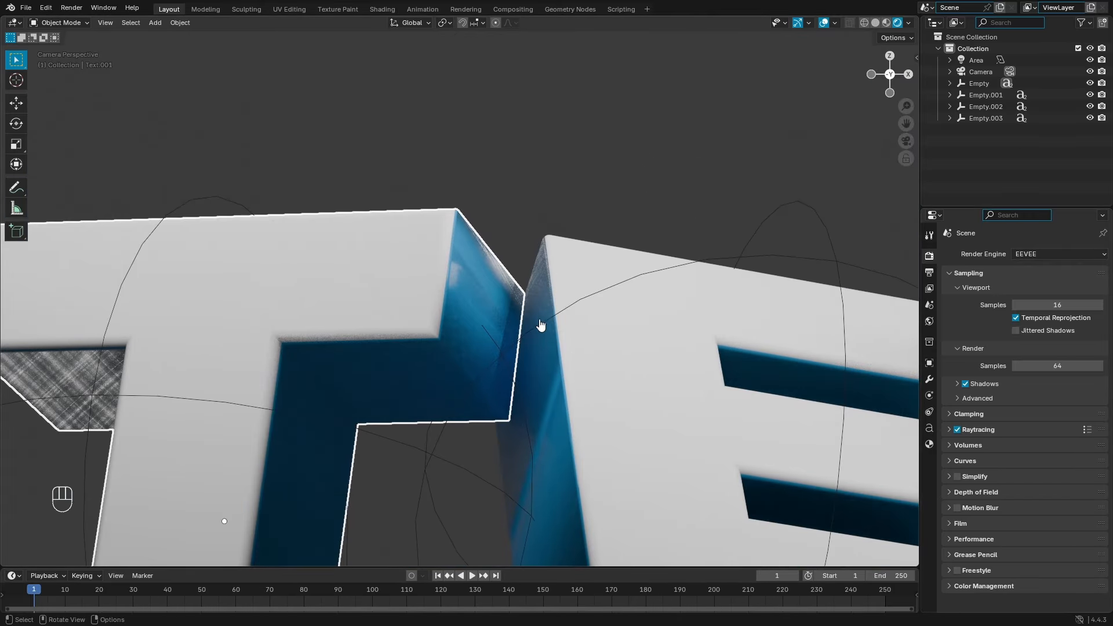
left_click(959, 431)
left_click(670, 167)
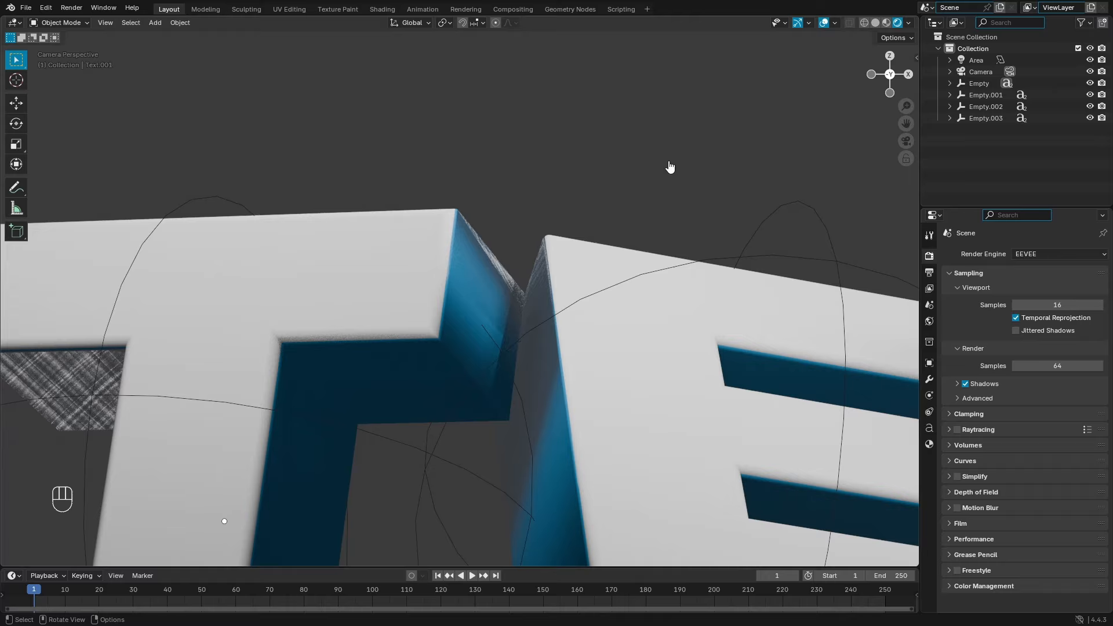
left_click(824, 23)
left_click(958, 430)
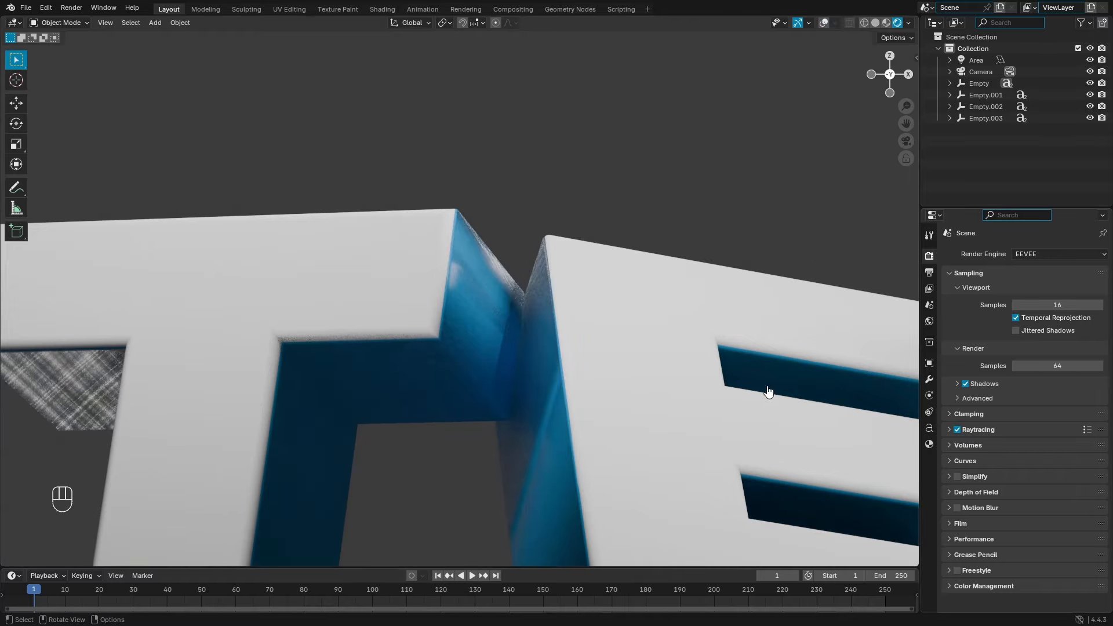
key("KP_0")
middle_click_drag(570, 296, 468, 164, "shift")
left_click(824, 23)
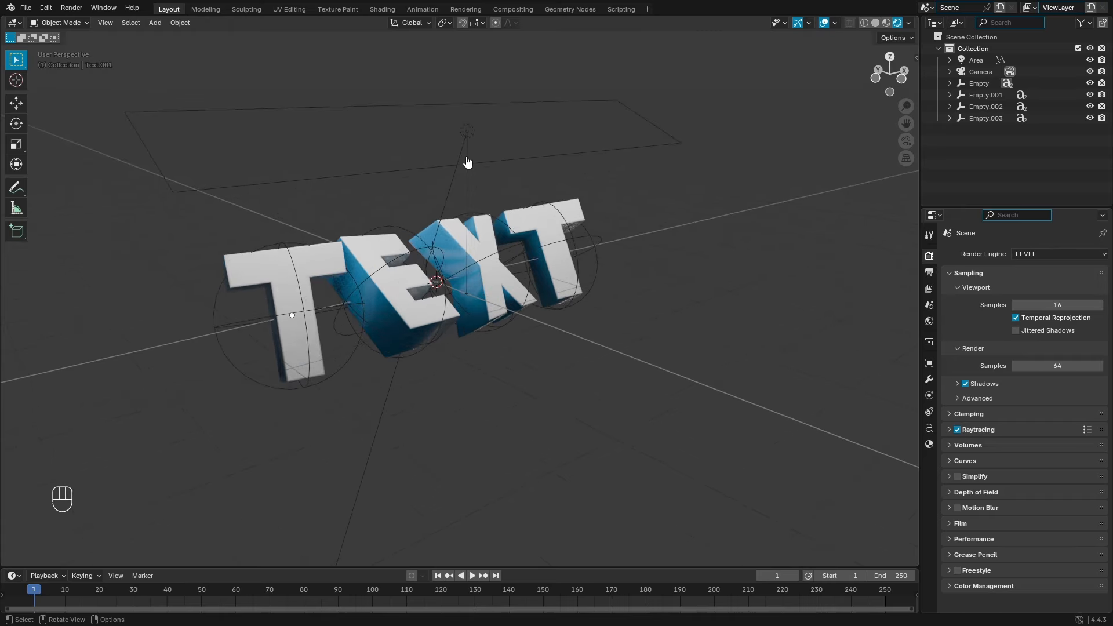
Step: Delete the old area light and add a new one raised along Z above the letters
left_click(467, 136)
key("Delete")
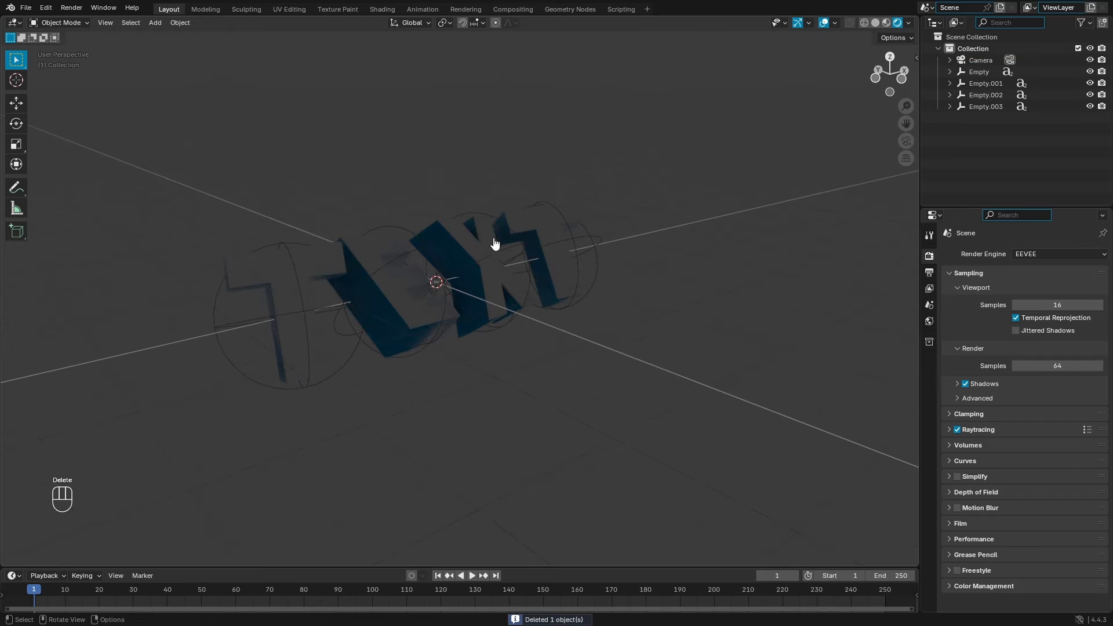
key("shift+a")
mouse_move(459, 177)
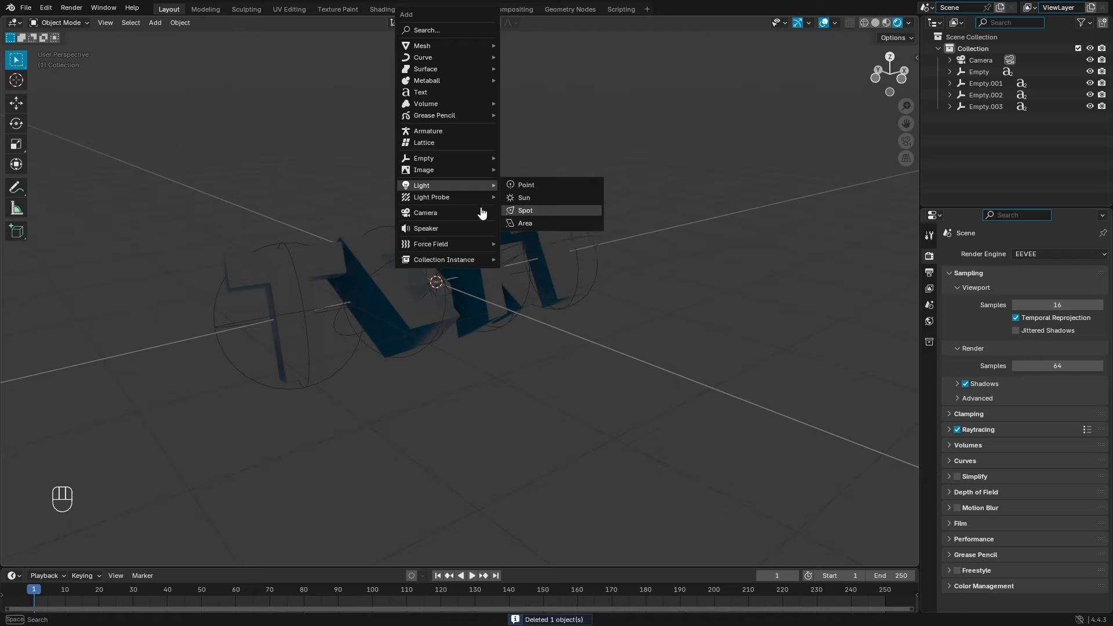
key("shift+a")
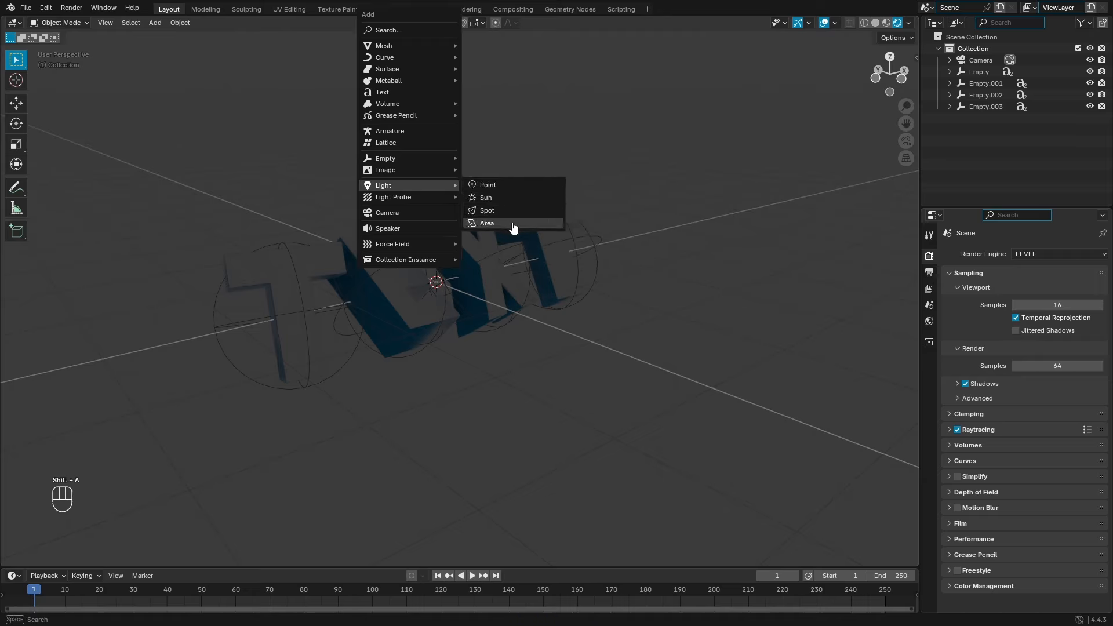
left_click(512, 226)
key("g")
key("z")
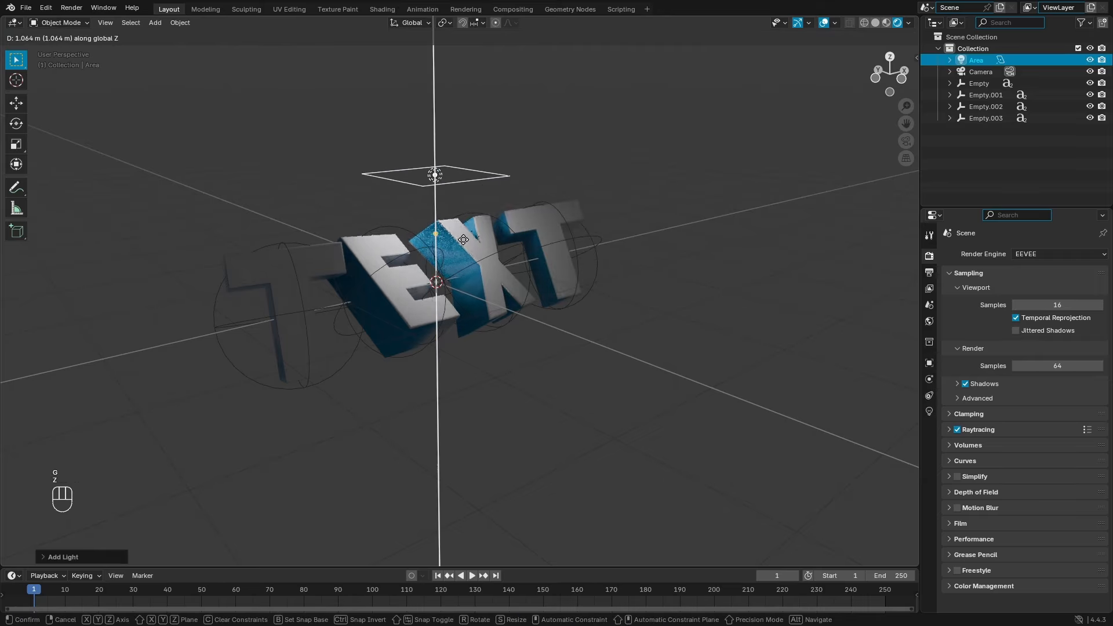
left_click(539, 250)
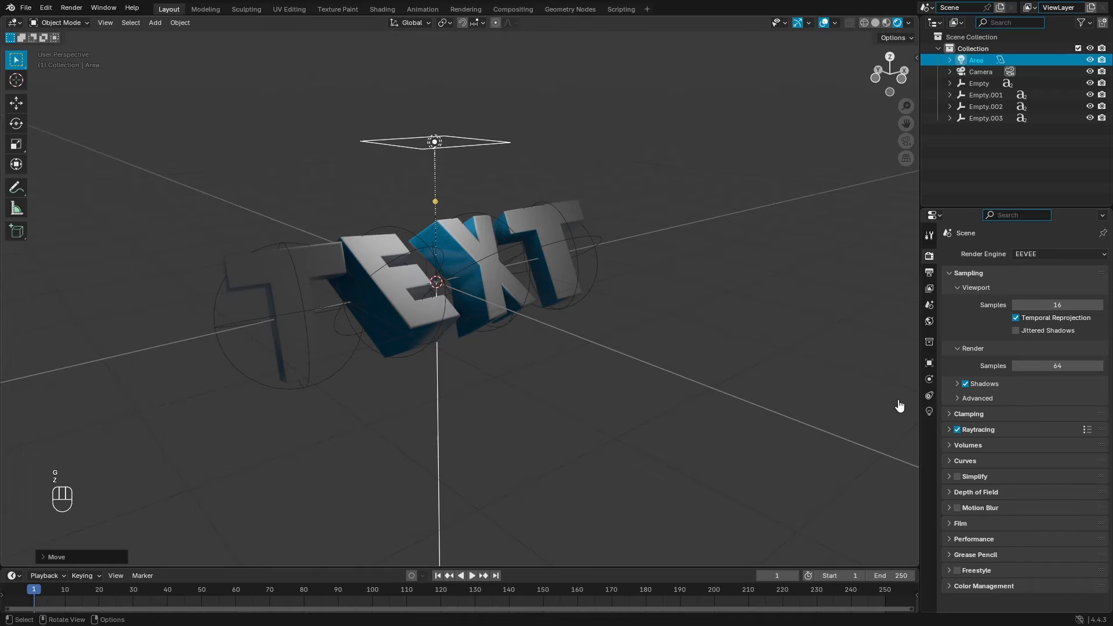
Step: Scale the new area light about 5.42× along X into a wide flat strip
middle_click_drag(667, 371, 564, 309)
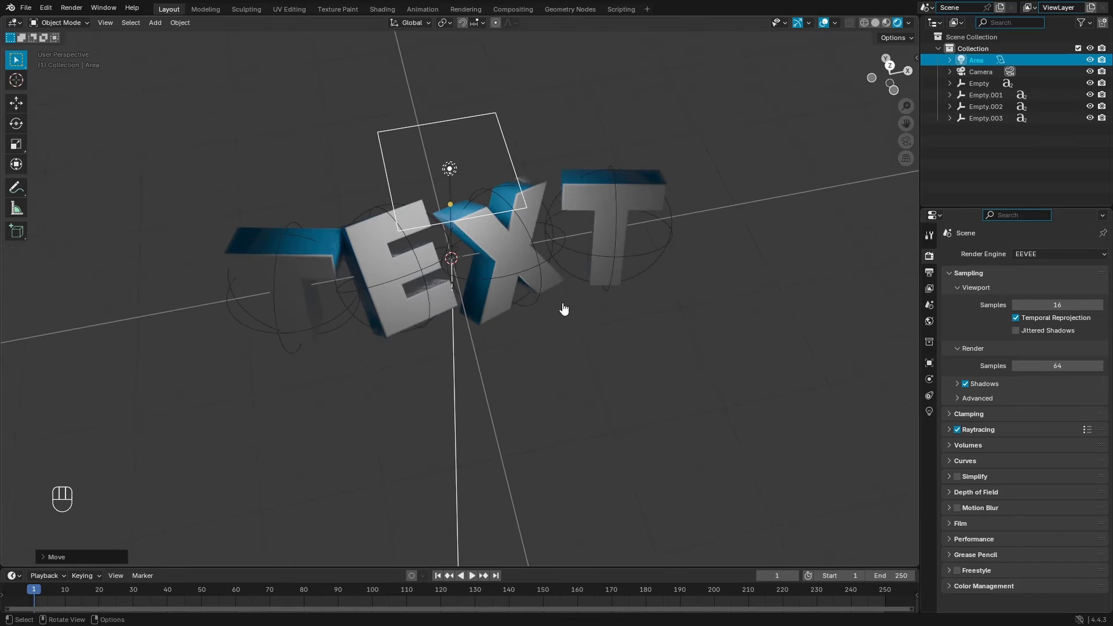
key("s")
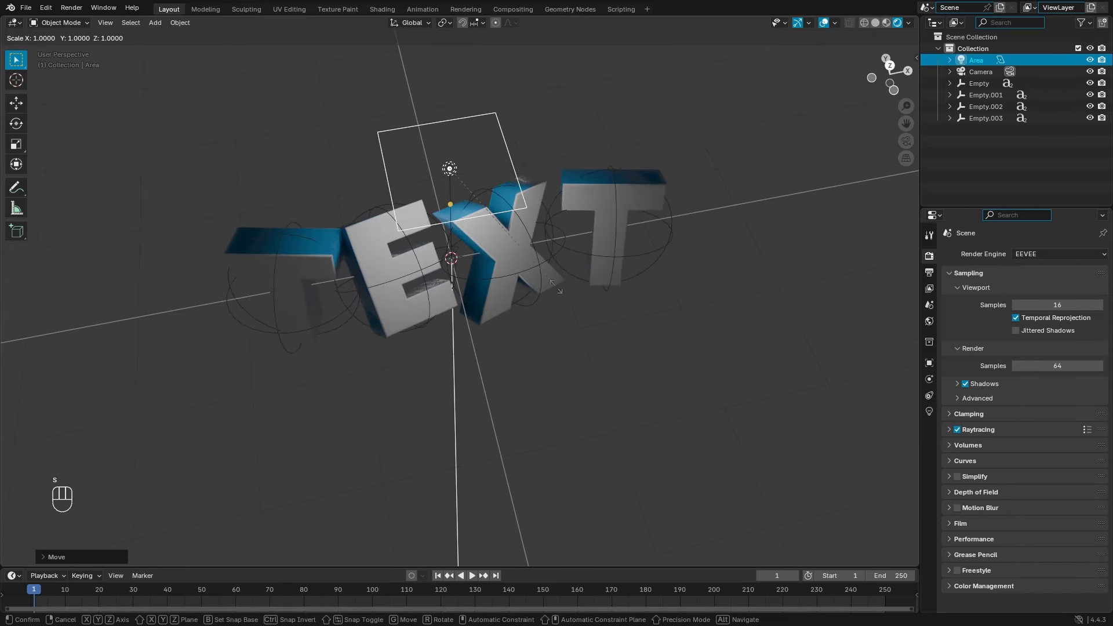
key("x")
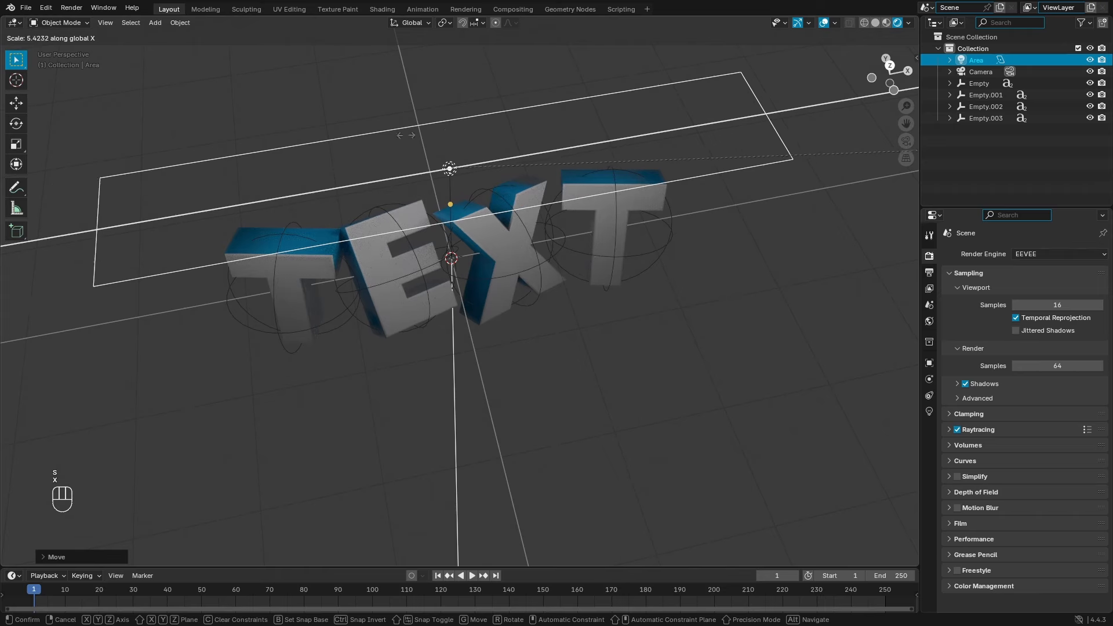
left_click(389, 194)
middle_click_drag(321, 282, 565, 209)
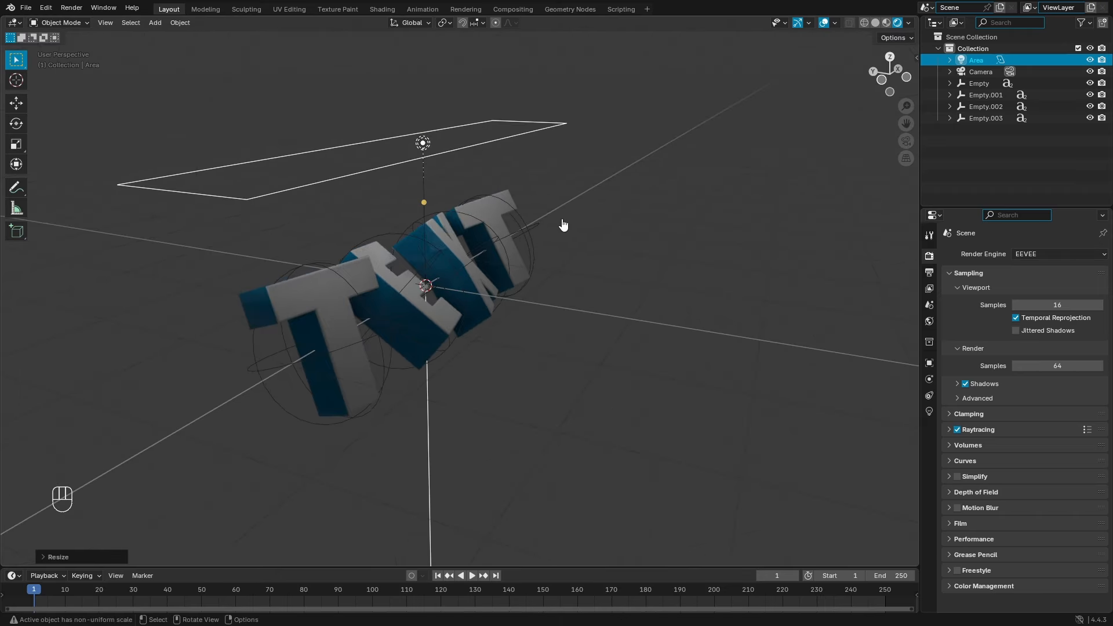
left_click(929, 412)
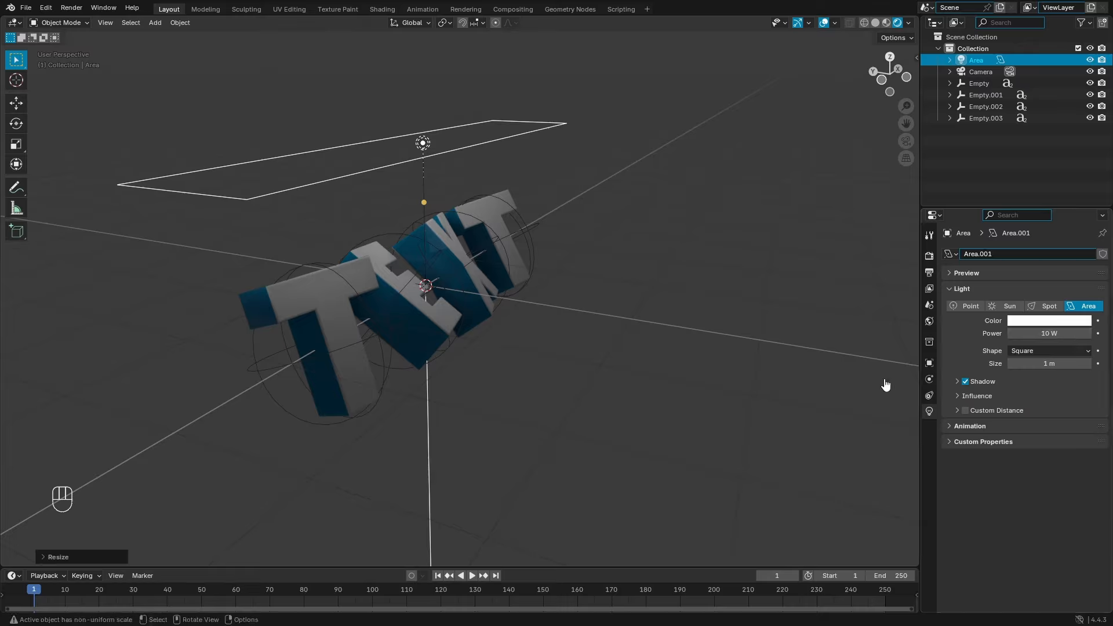
Step: Tilt the top area light around the X axis toward the letters
key("r")
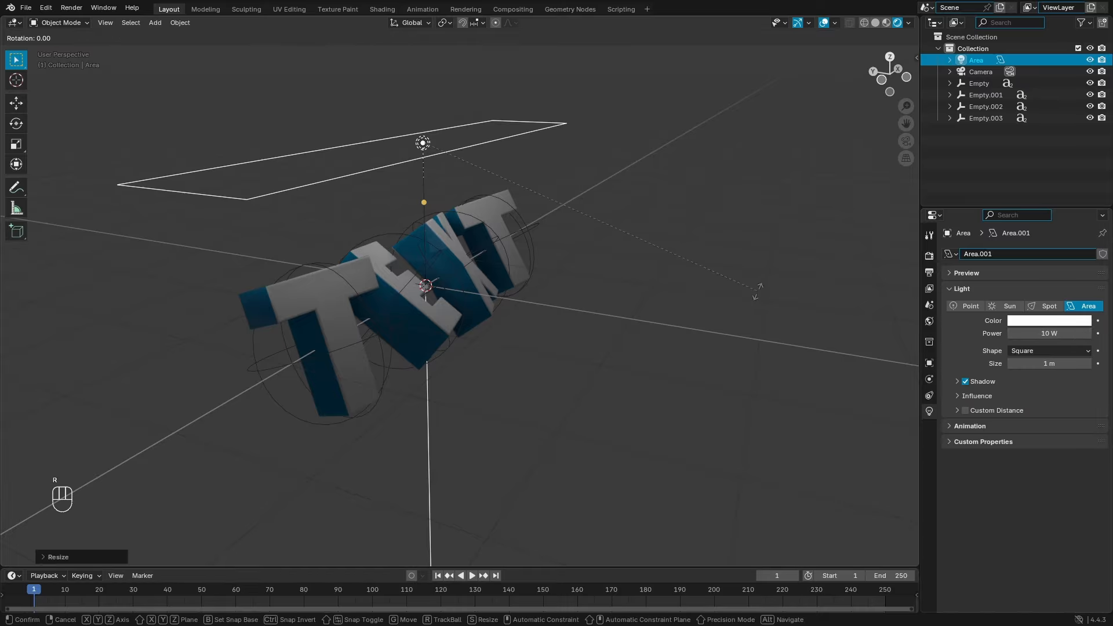
key("x")
key("z")
key("r")
key("x")
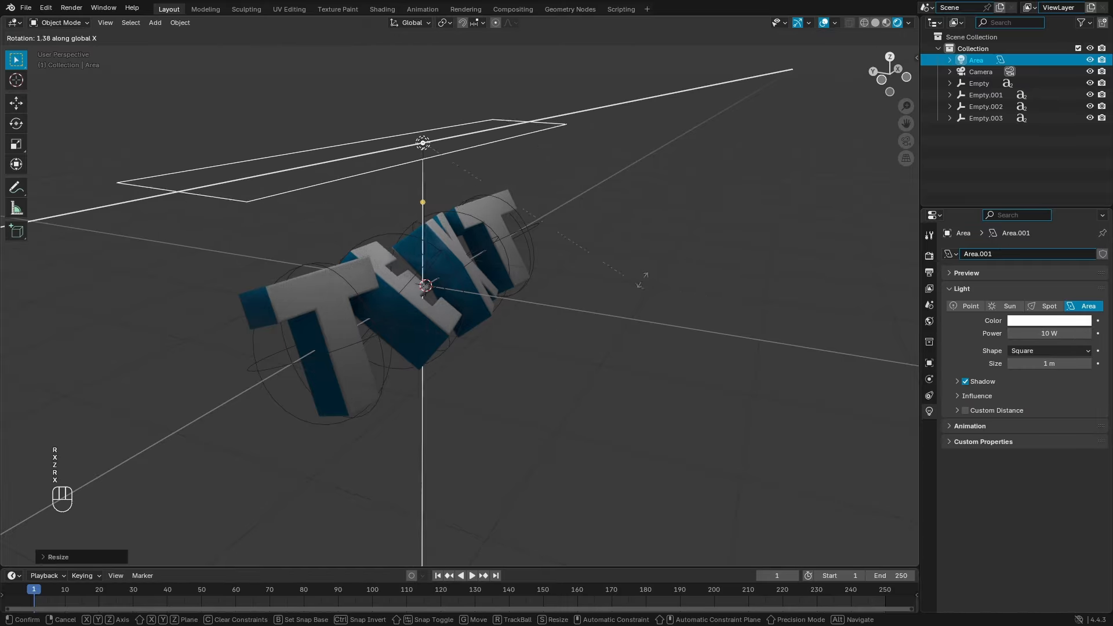
left_click(416, 307)
middle_click_drag(416, 308, 462, 273)
Step: Shift the top area light back along the Y axis
key("g")
key("y")
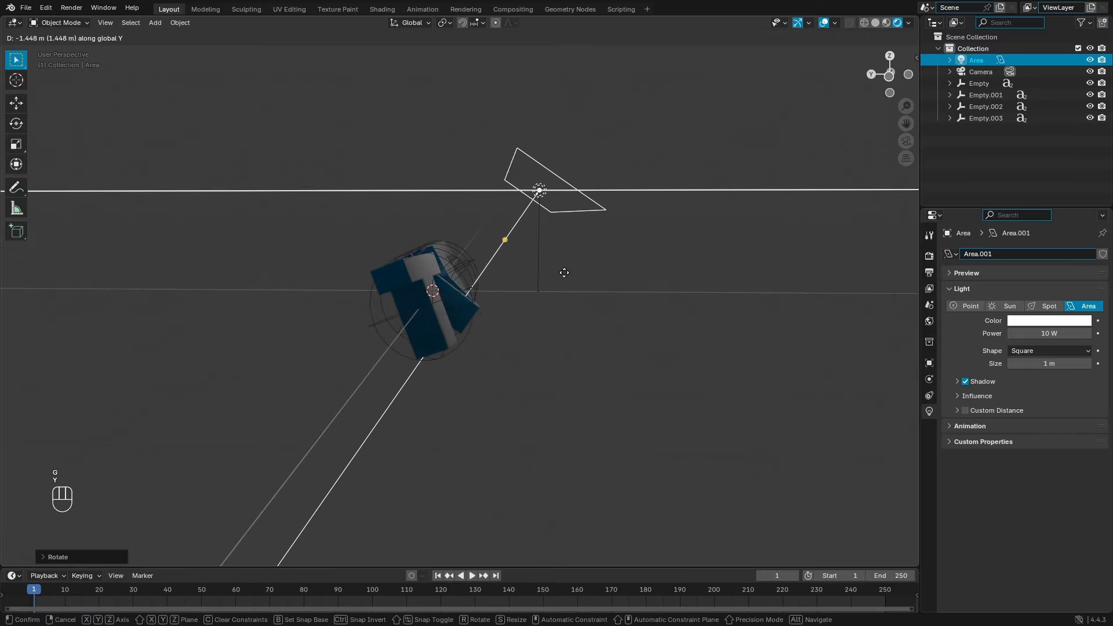
left_click(534, 276)
middle_click_drag(534, 276, 594, 260)
Step: Set the area light's power to 50 W
left_click_drag(1025, 334, 1066, 334)
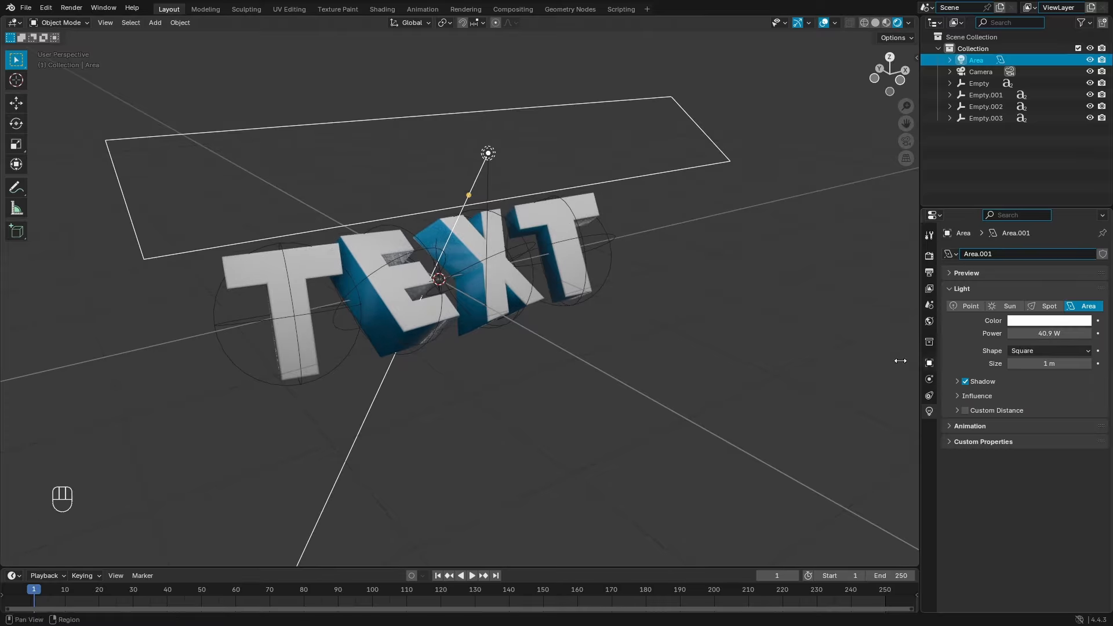
left_click(1045, 334)
type("50")
key("Return")
middle_click_drag(819, 343, 538, 274)
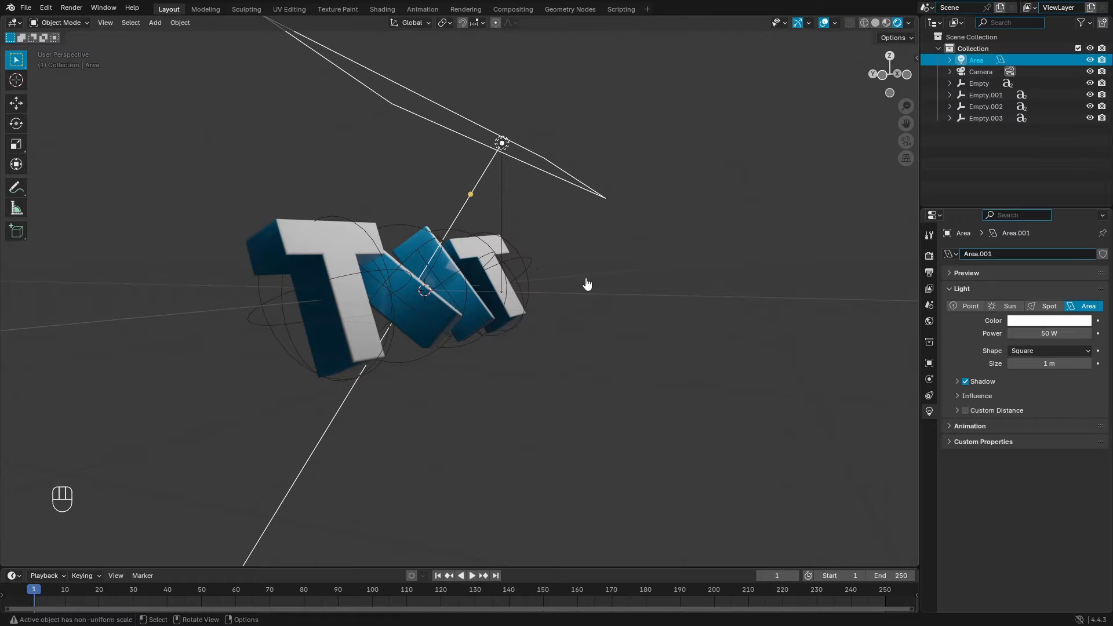
middle_click_drag(562, 231, 663, 244, "shift")
Step: Duplicate the area light as Area.001 and slide the copy along Y
key("shift+d")
key("g")
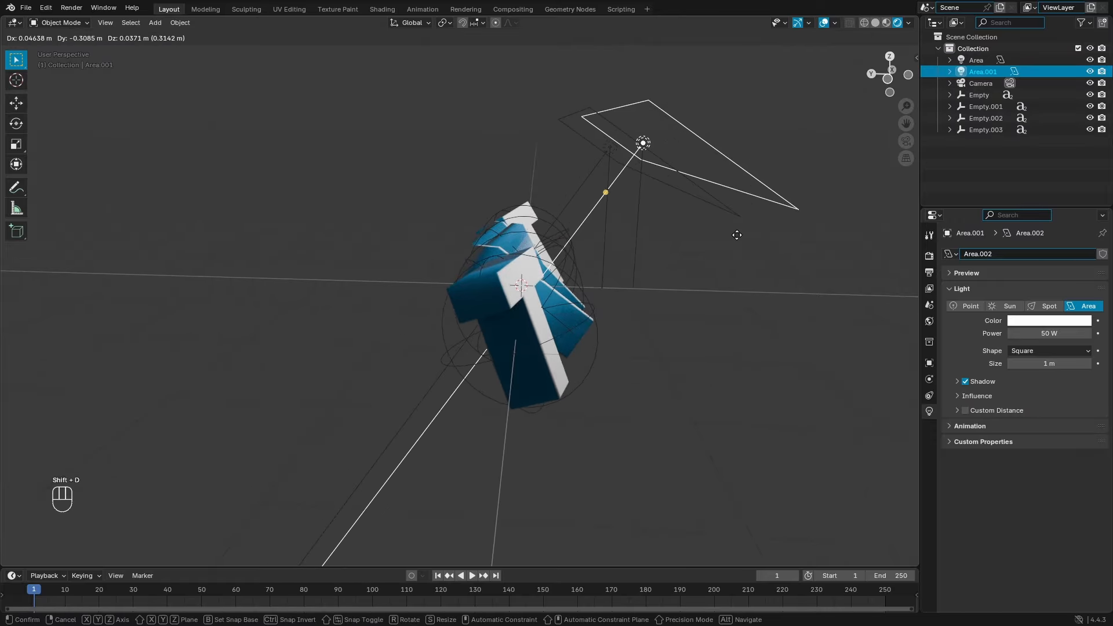
key("y")
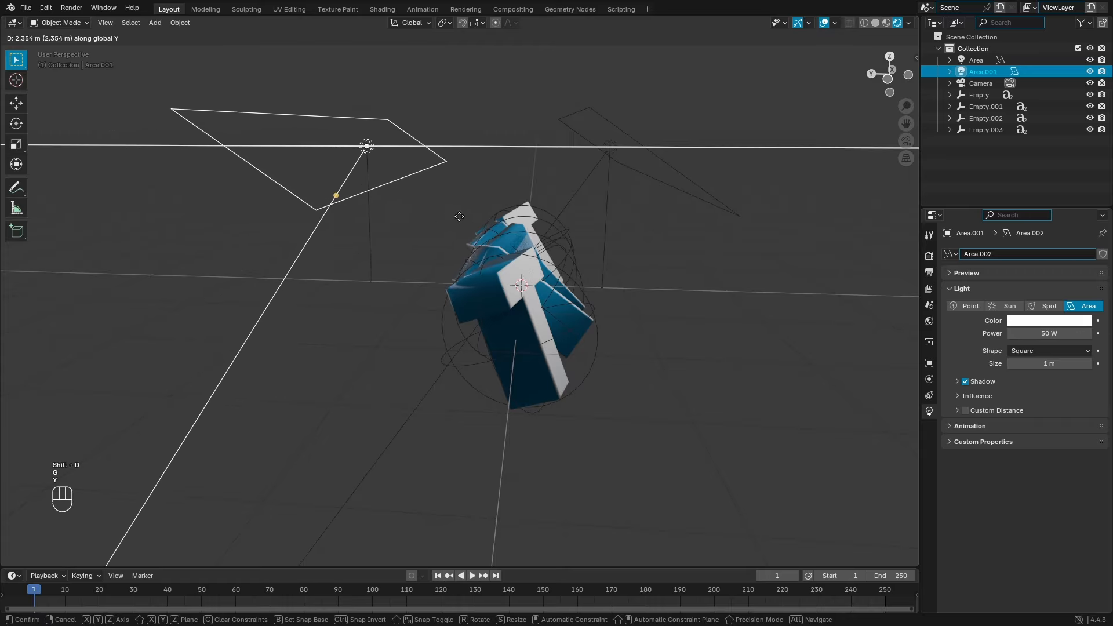
left_click(465, 223)
middle_click_drag(584, 231, 600, 226)
Step: Flip the duplicate light on X to face upward and lower it beneath the letters
key("r")
key("x")
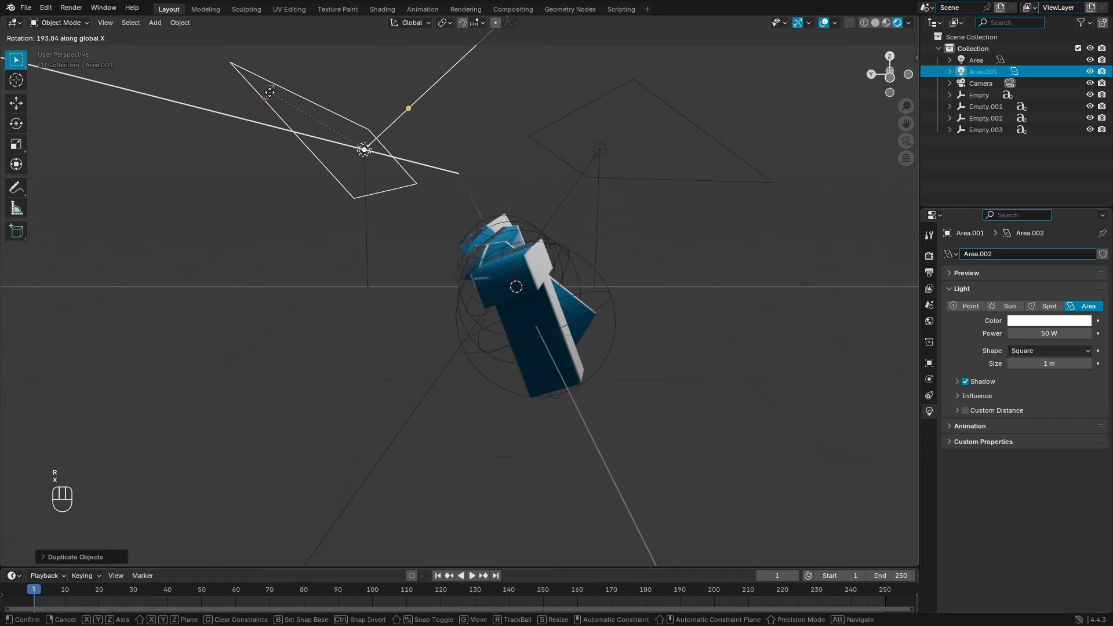
left_click(273, 90)
scroll(464, 195, "down", 4)
scroll(464, 201, "up", 2)
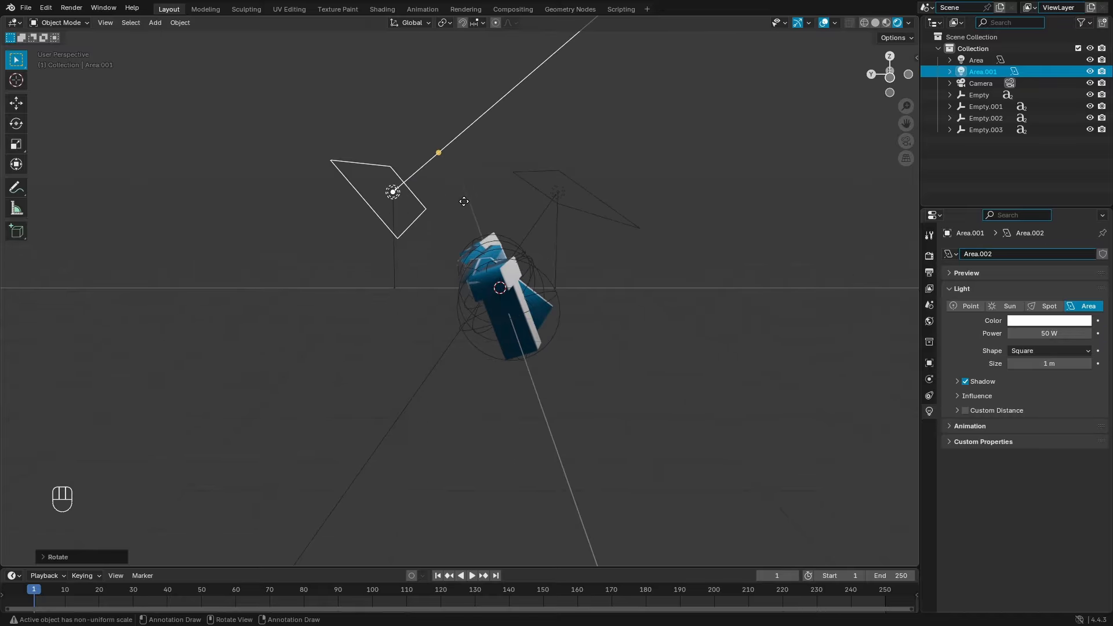
key("g")
key("z")
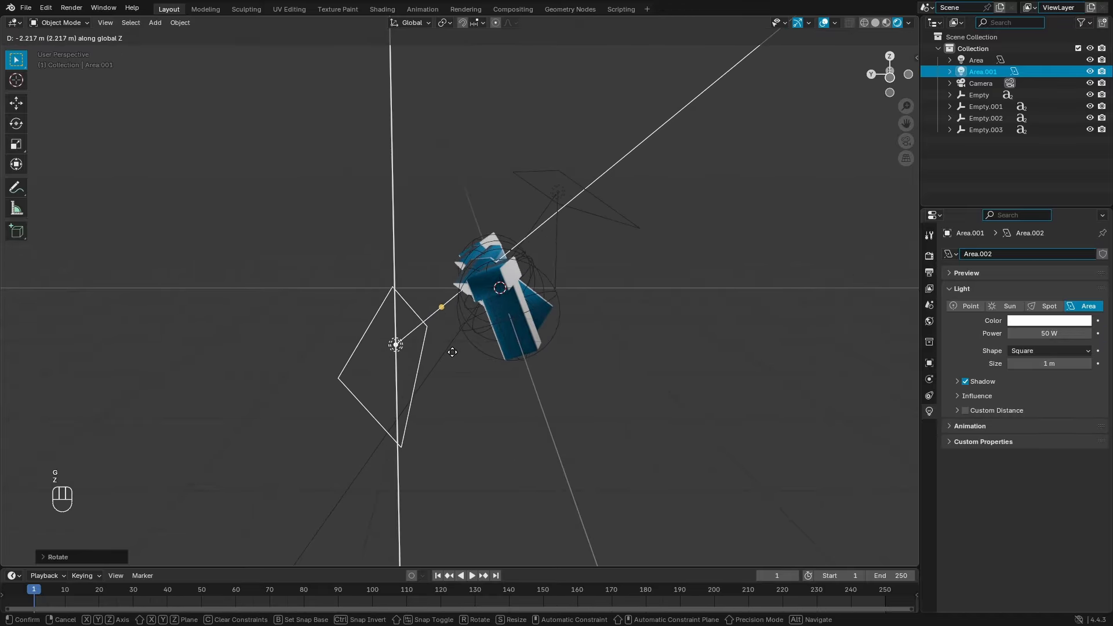
left_click(452, 352)
middle_click_drag(520, 294, 488, 284)
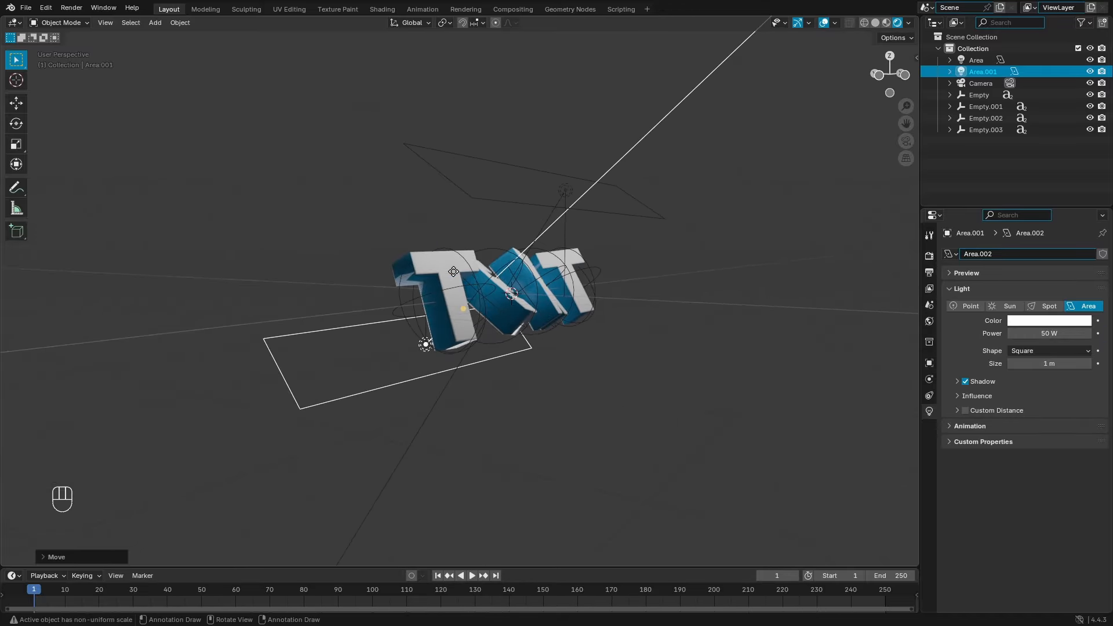
Step: In camera view, set the lower light's colour to magenta
key("KP_0")
left_click(1043, 320)
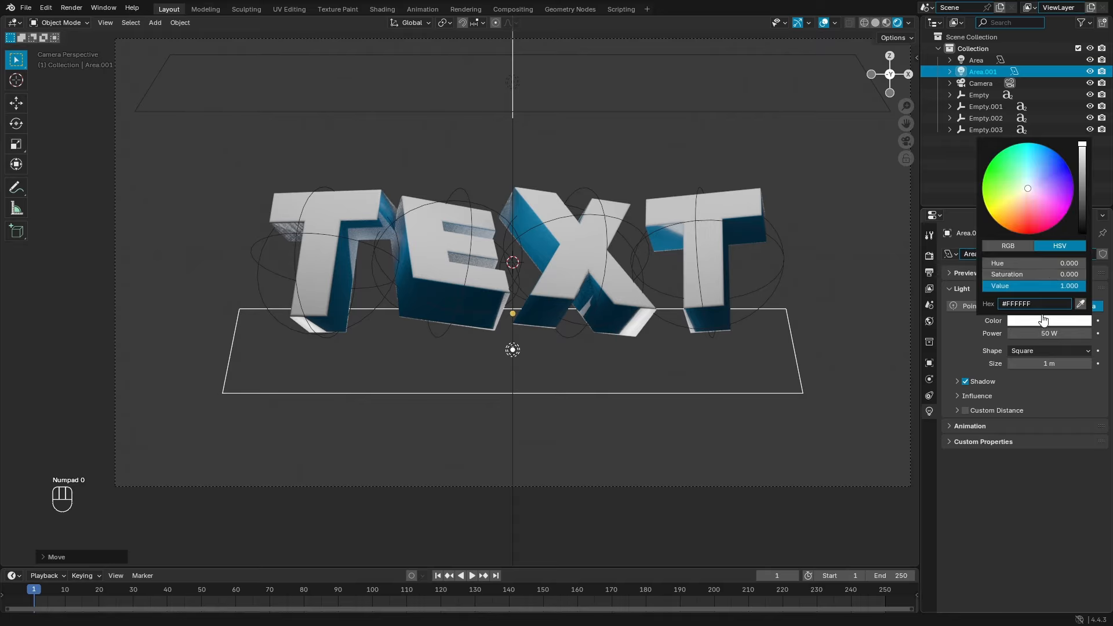
left_click_drag(1050, 156, 1053, 226)
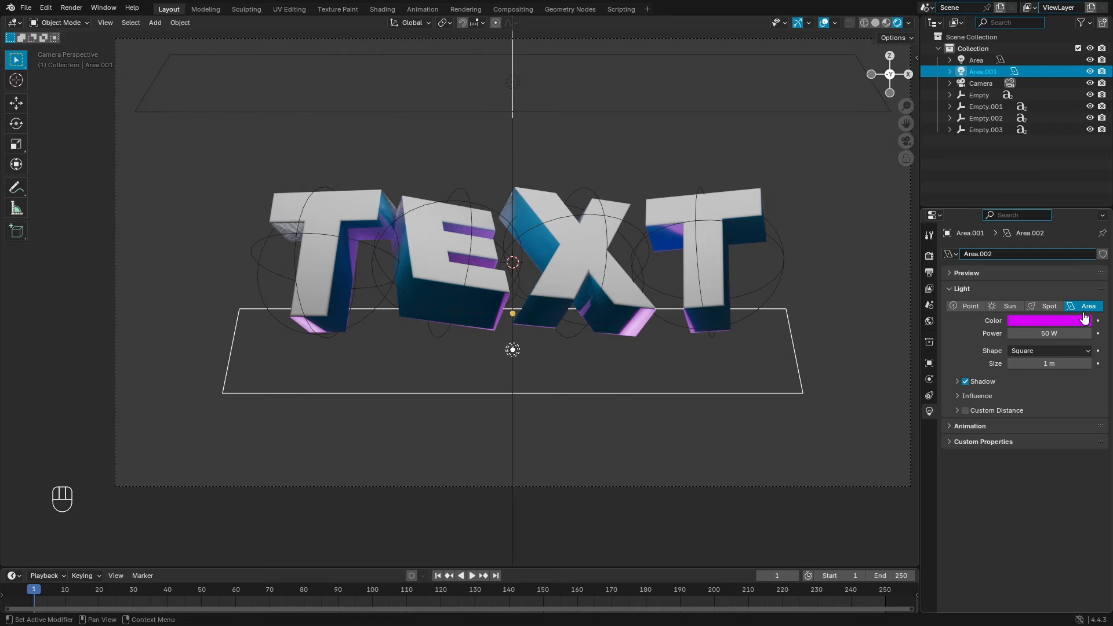
scroll(724, 326, "up", 2)
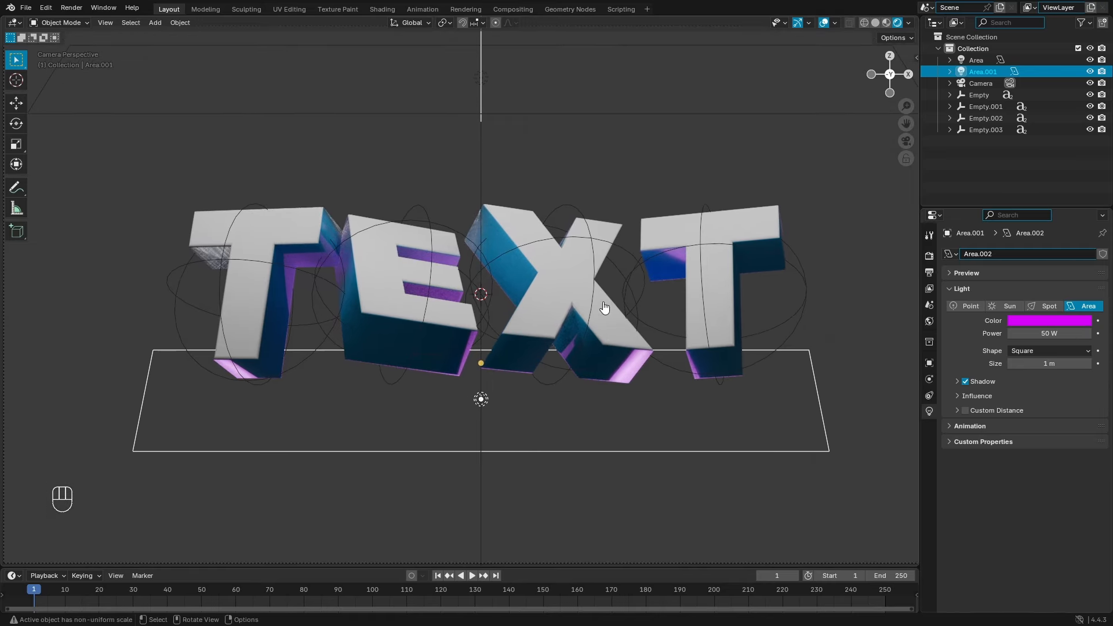
left_click(1080, 318)
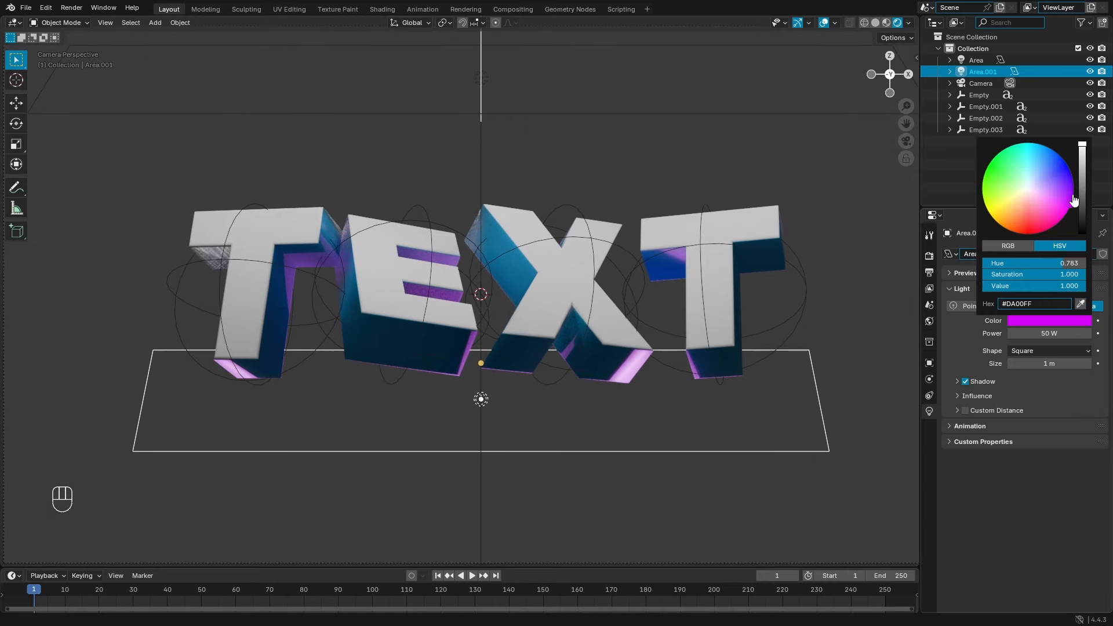
Step: Try the lower light at 100 W and 200 W, then undo back to 50 W
left_click(1063, 335)
type("100")
key("Return")
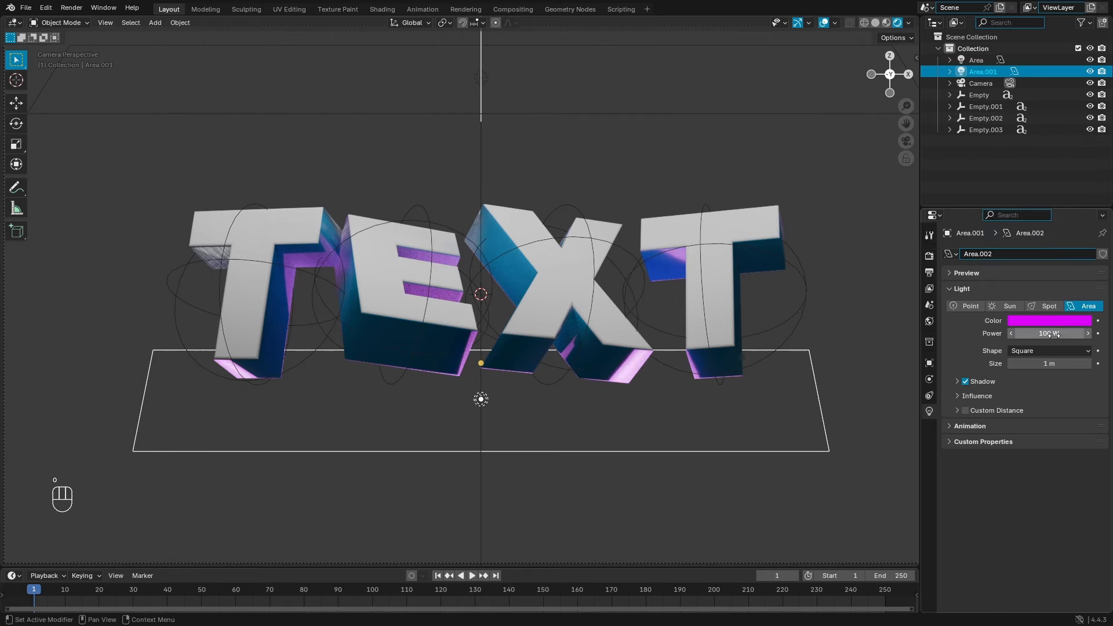
left_click(1053, 335)
type("200")
key("Return")
scroll(668, 328, "down", 4)
scroll(668, 328, "up", 3)
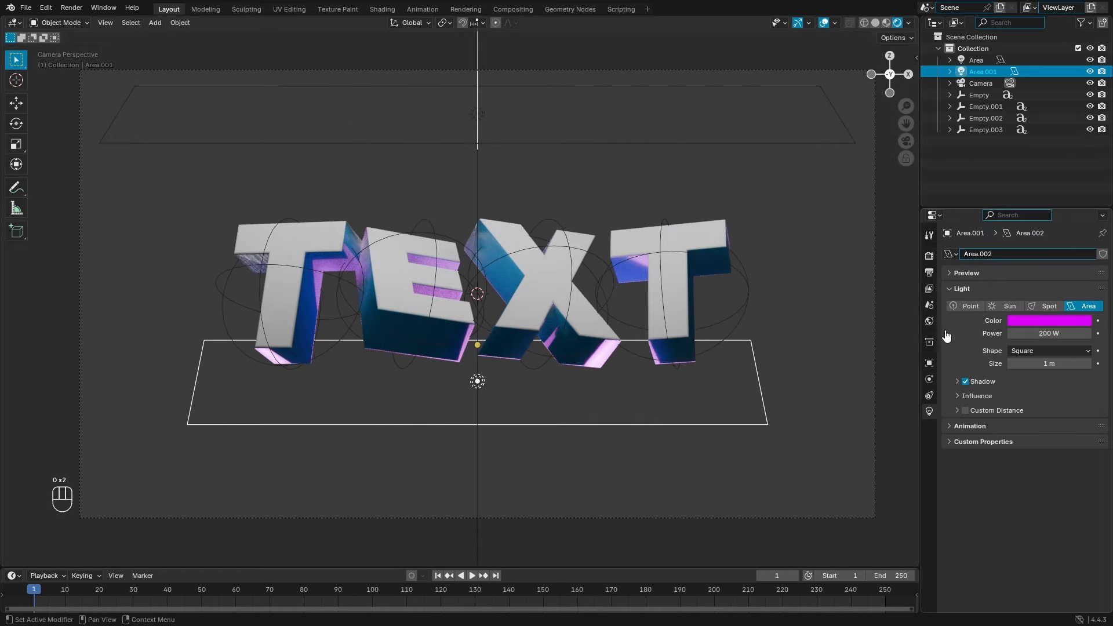
key("ctrl+z")
key("ctrl+z")
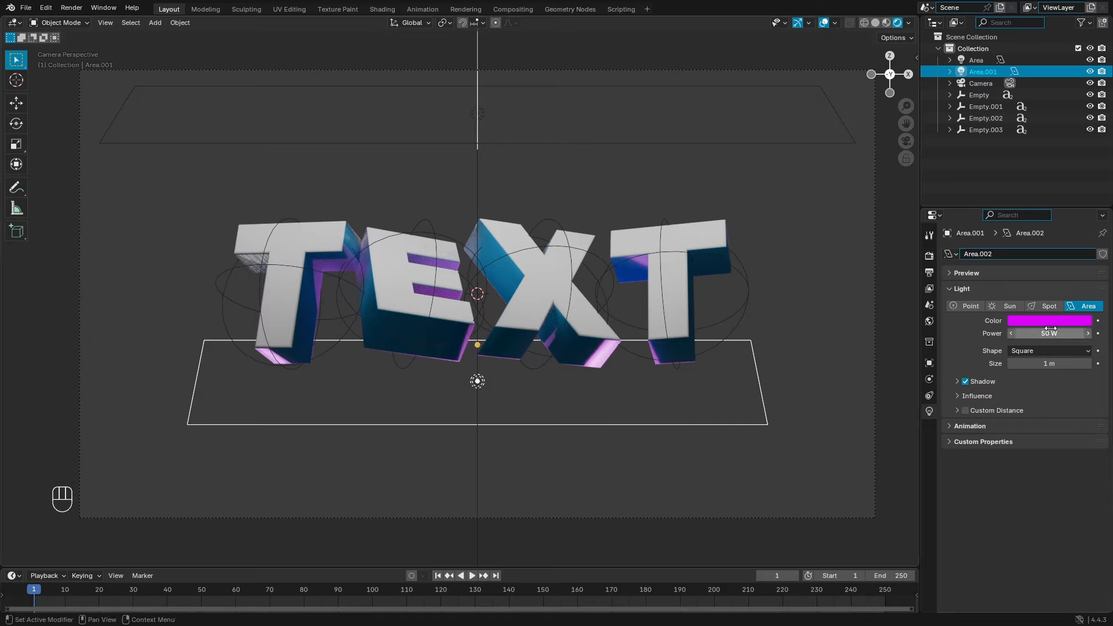
Step: Enlarge the lower light to 3.19 m and shrink the top light to 0.72 m
left_click_drag(1049, 364, 293, 355)
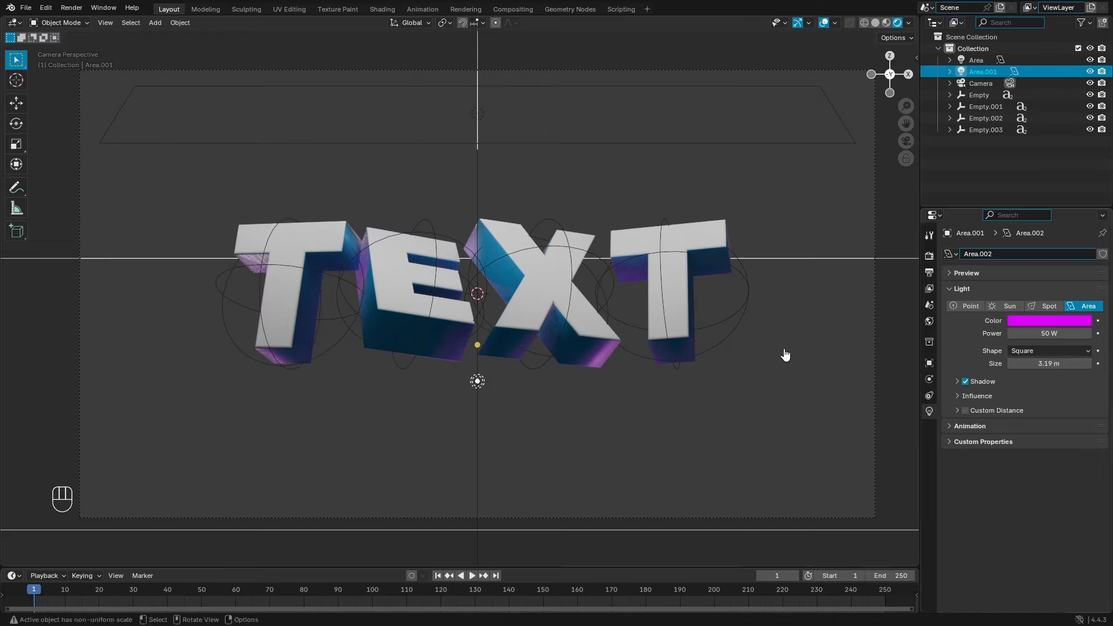
left_click(608, 145)
mouse_move(1052, 363)
left_mouse_down()
mouse_move(1026, 363)
mouse_move(1061, 363)
mouse_move(1041, 363)
left_mouse_up()
middle_click_drag(646, 243, 719, 261)
Step: Scale the top white light wider along the X axis
key("s")
key("x")
left_click(629, 249)
Step: Lower the top light slightly above the letters and return to the camera view
key("KP_0")
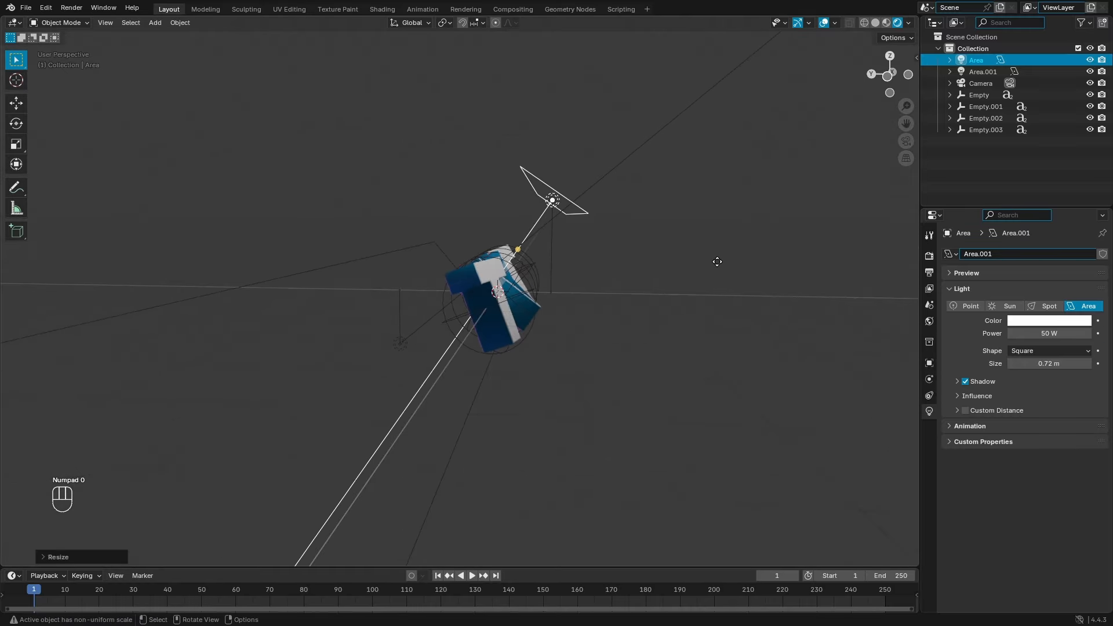
key("g")
key("g")
key("y")
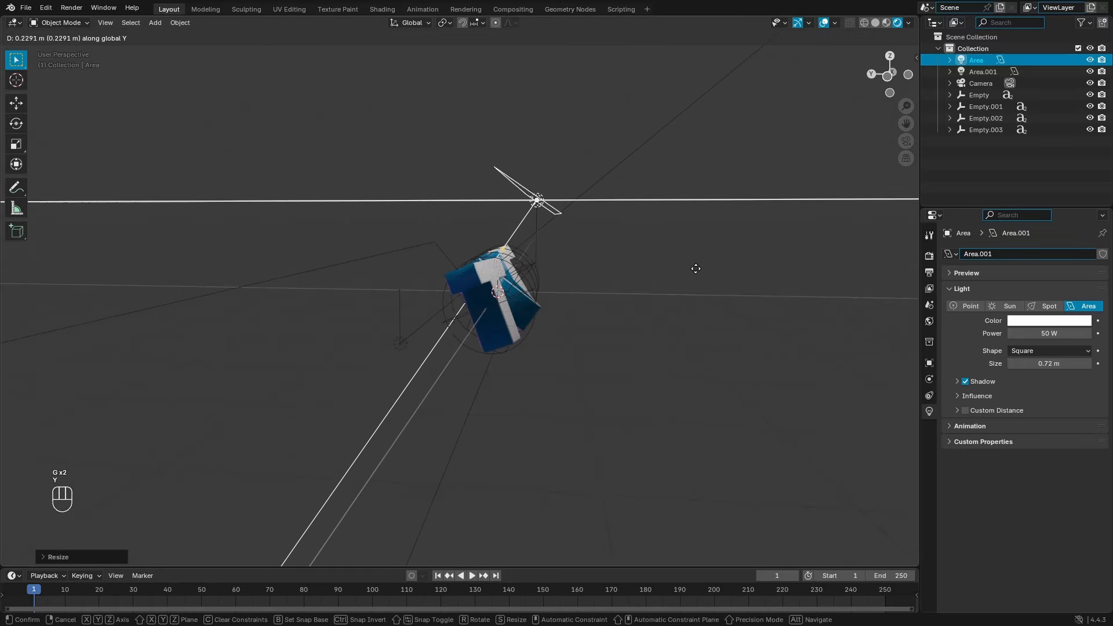
key("g")
key("x")
key("z")
left_click(696, 283)
key("KP_0")
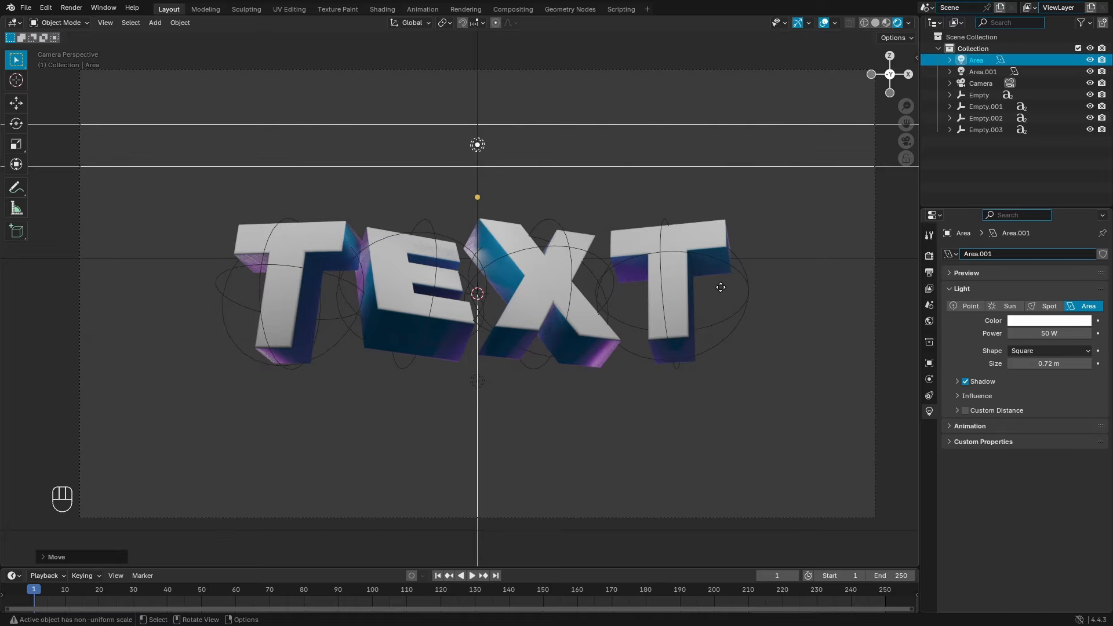
Step: Select the last T letter's sphere empty in the viewport
left_click(743, 314)
Step: Add the X, E and first T empties to the selection and clear their rotation
left_click(592, 273, "shift")
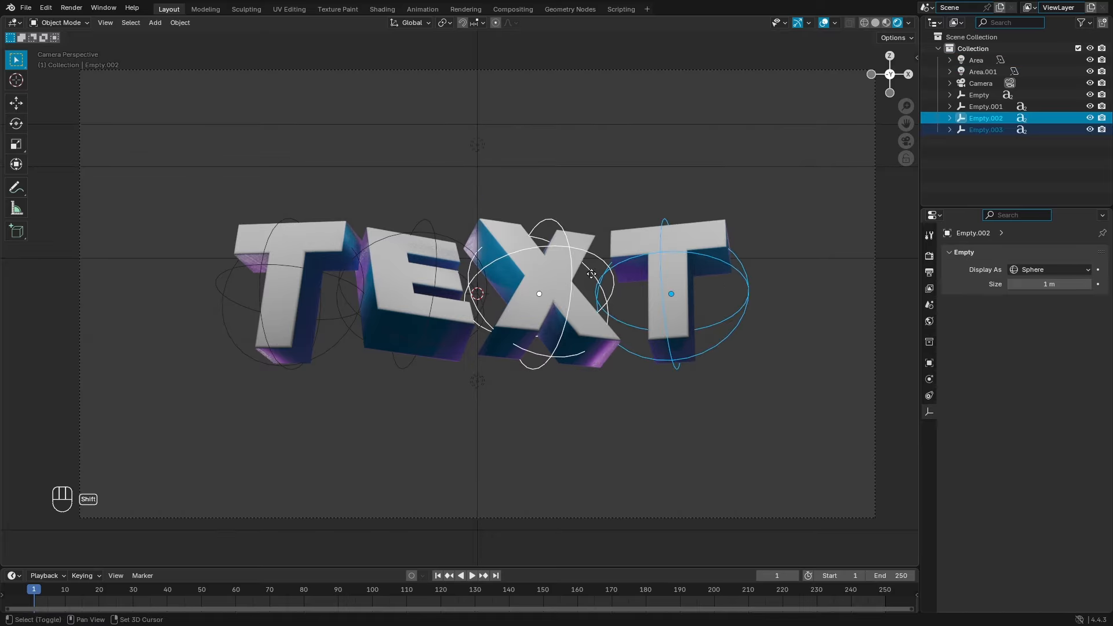
left_click(362, 249, "shift")
left_click(332, 335, "shift")
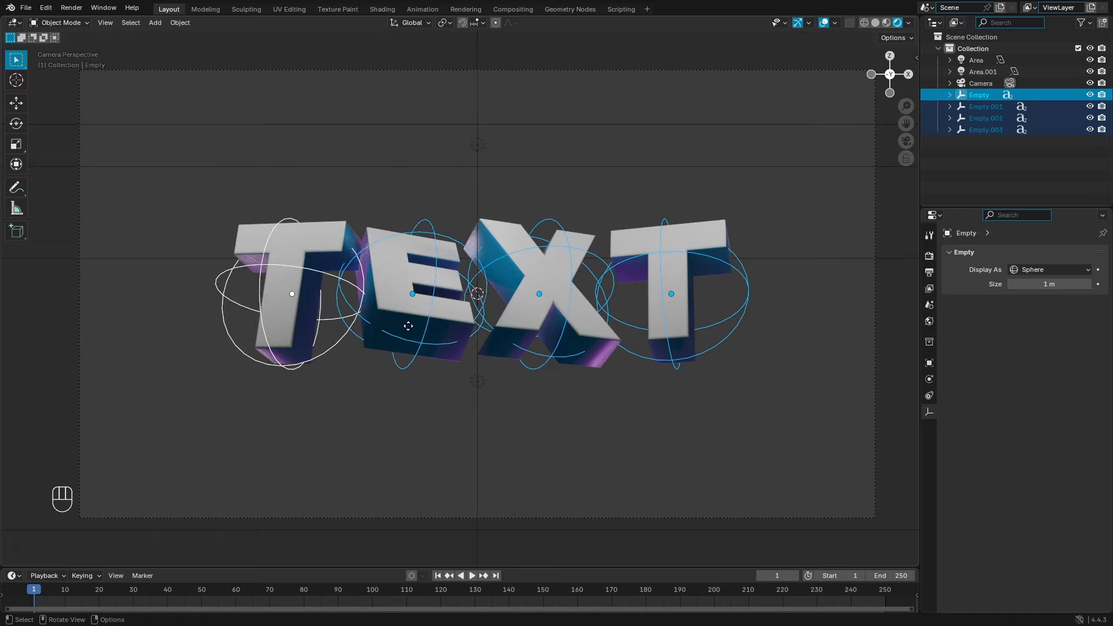
key("alt+r")
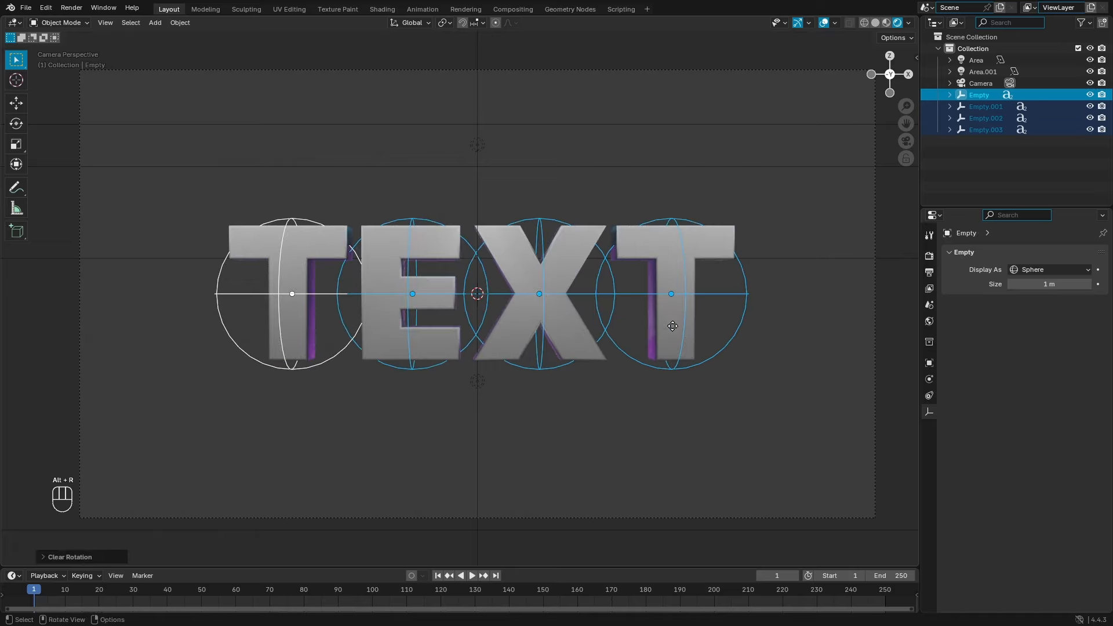
key("r")
key("x")
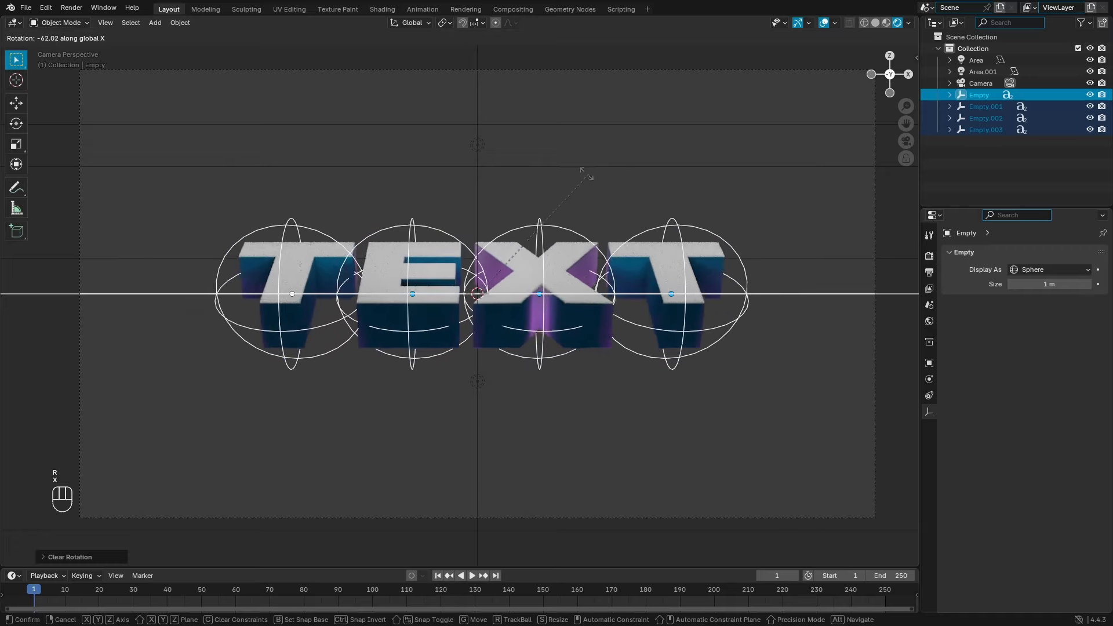
right_click(653, 332)
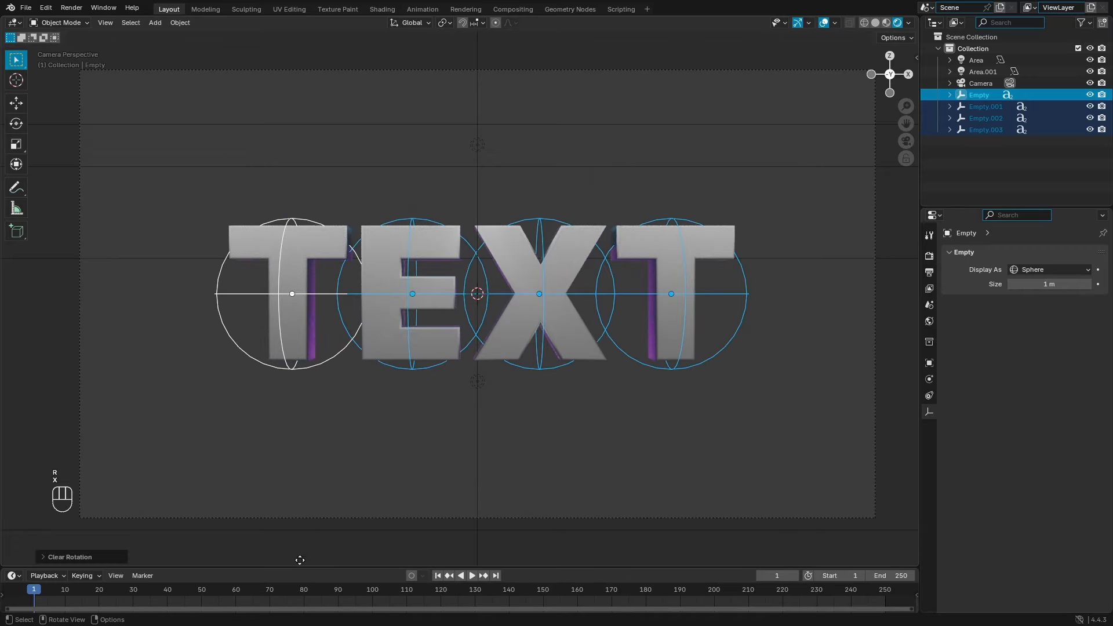
Step: Enlarge the timeline and set the animation start frame to 0
left_click_drag(271, 566, 258, 541)
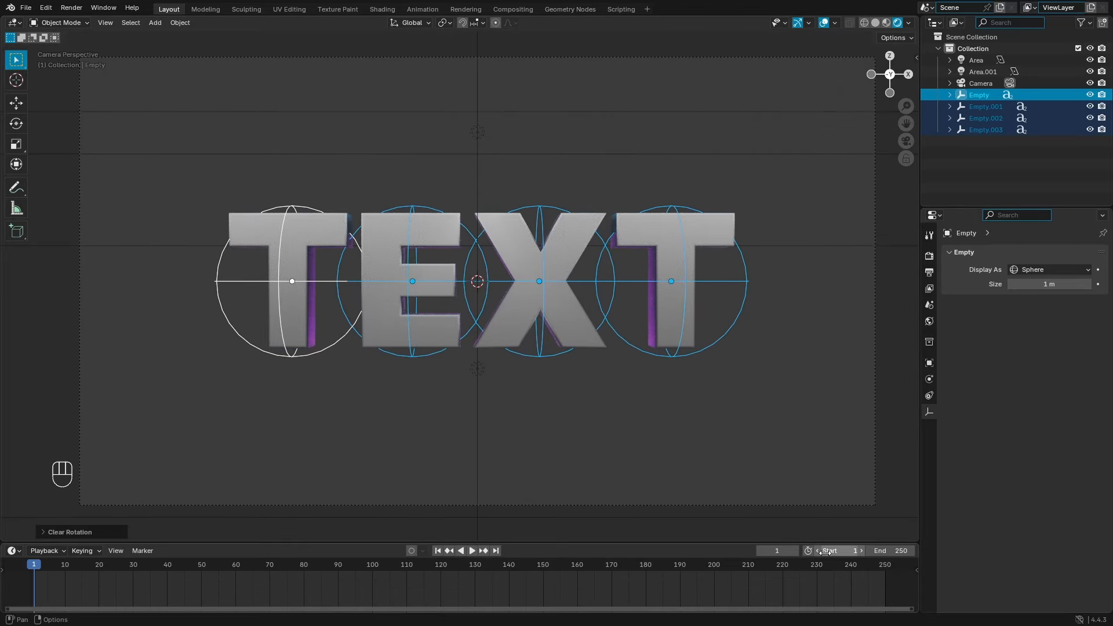
left_click_drag(760, 542, 760, 532)
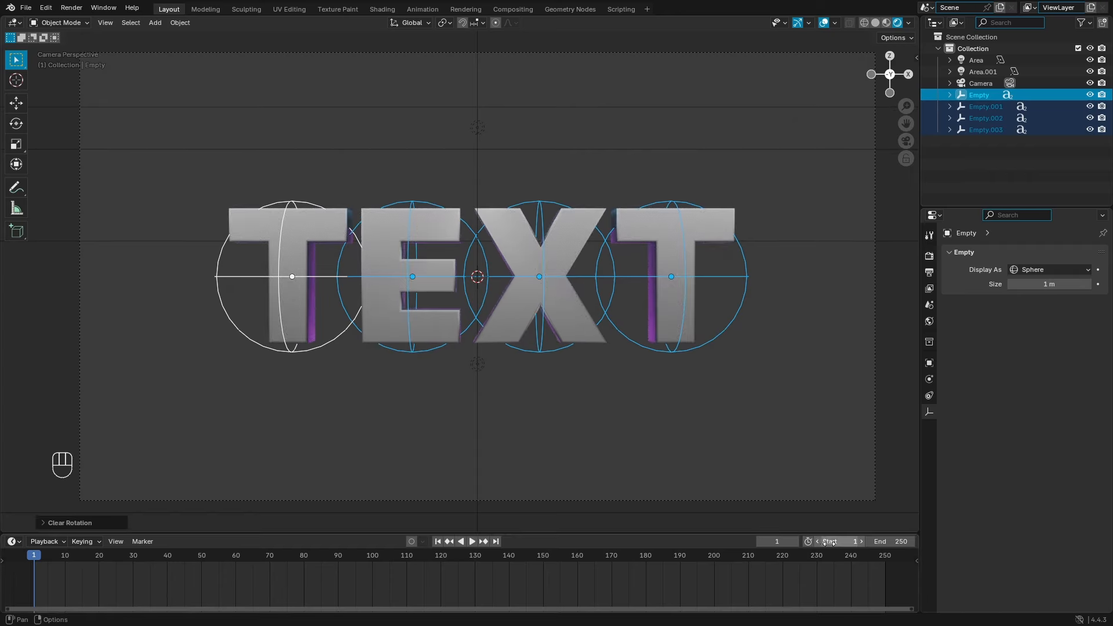
left_click(817, 543)
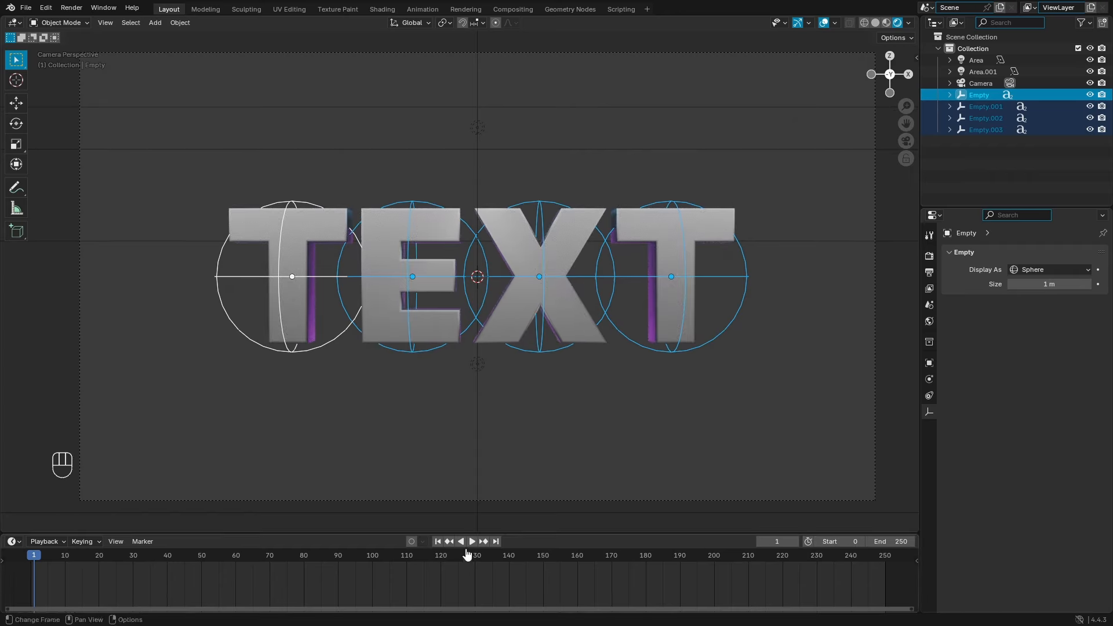
left_click(761, 541)
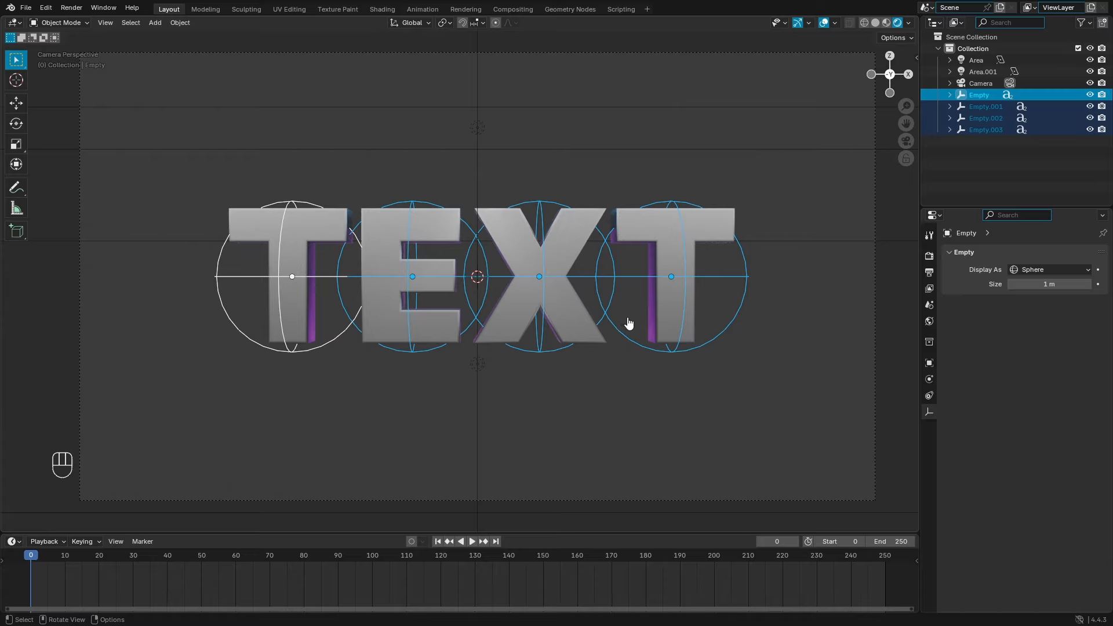
Step: Reselect all four letter empties, starting from the last T
left_click(722, 348)
key("s")
right_click(718, 323)
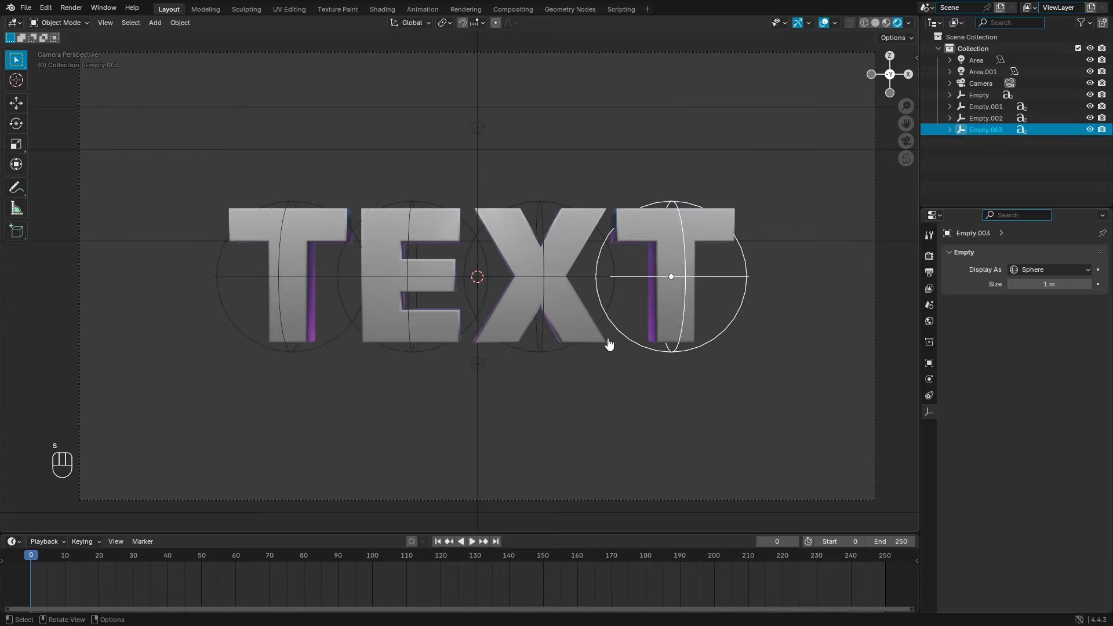
left_click(535, 346, "shift")
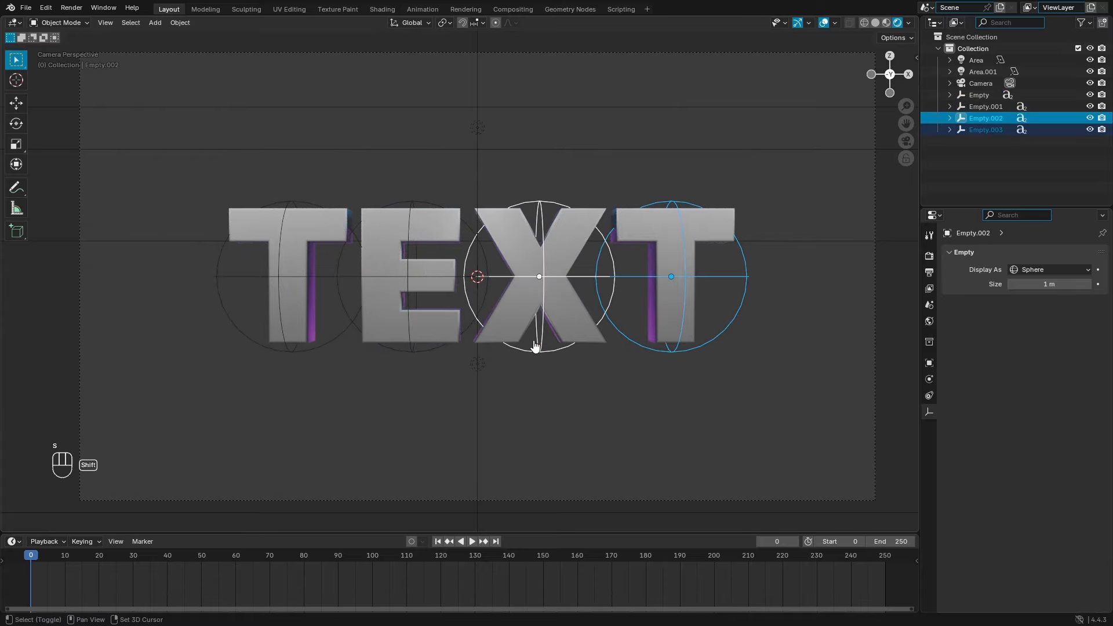
left_click(340, 344)
left_click(734, 326)
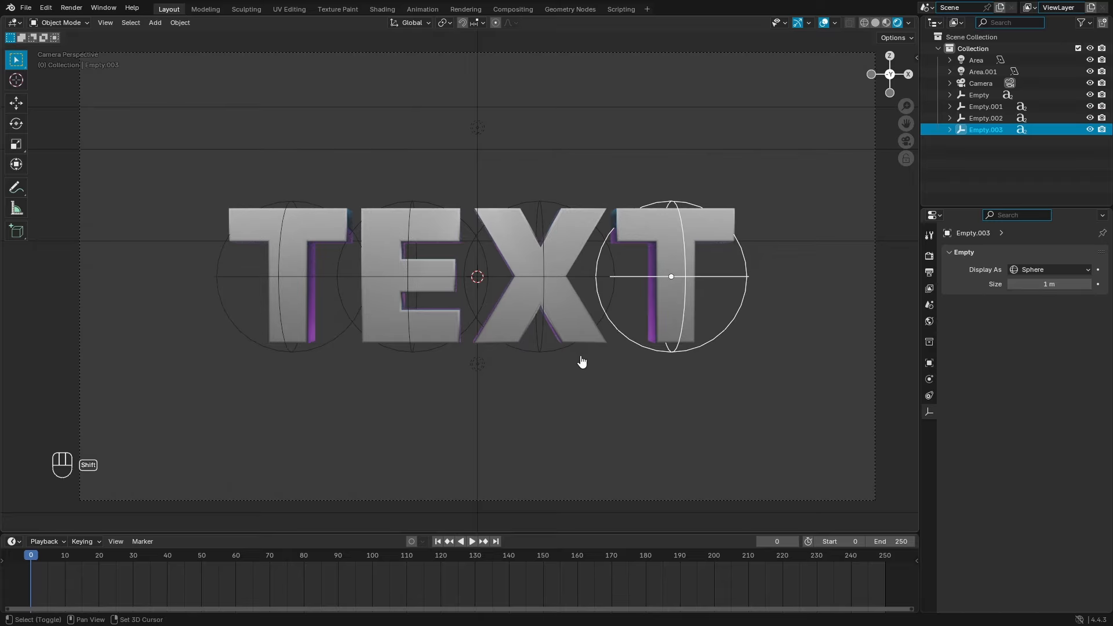
left_click(548, 360, "shift")
left_click(433, 358, "shift")
left_click(284, 359, "shift")
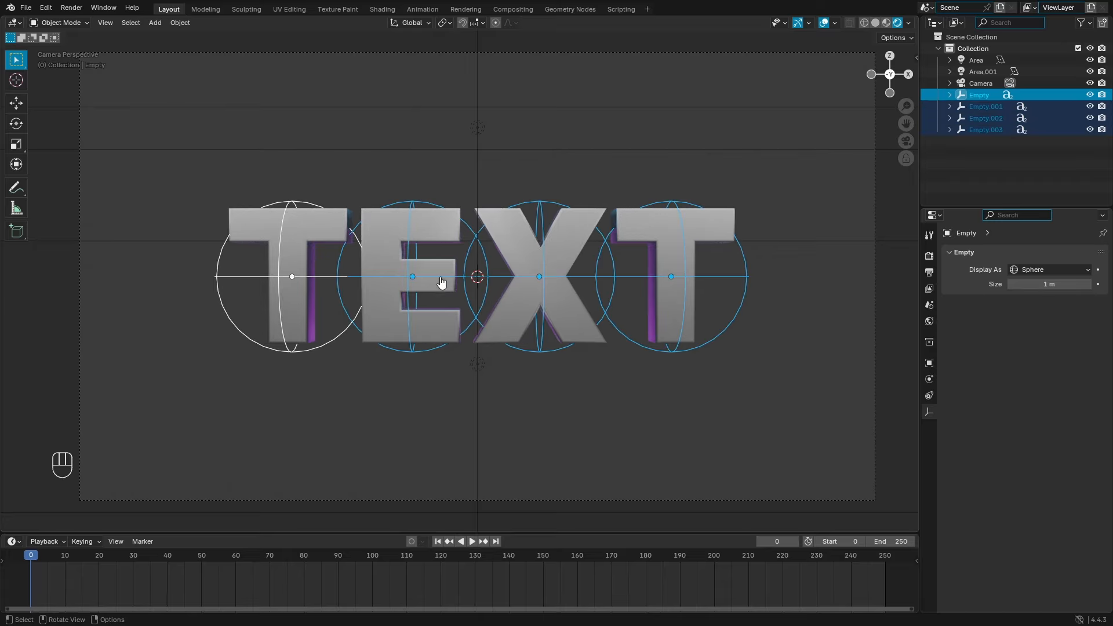
Step: Preview the animation and keyframe the four empties at frame 100
left_click_drag(177, 558, 372, 567)
key("space")
key("space")
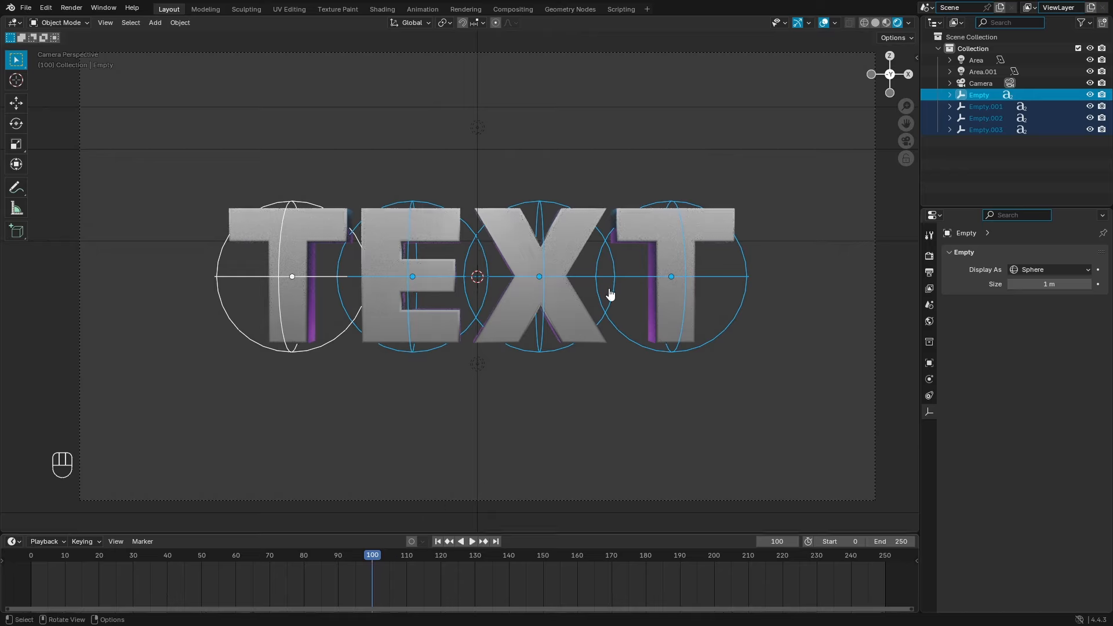
key("i")
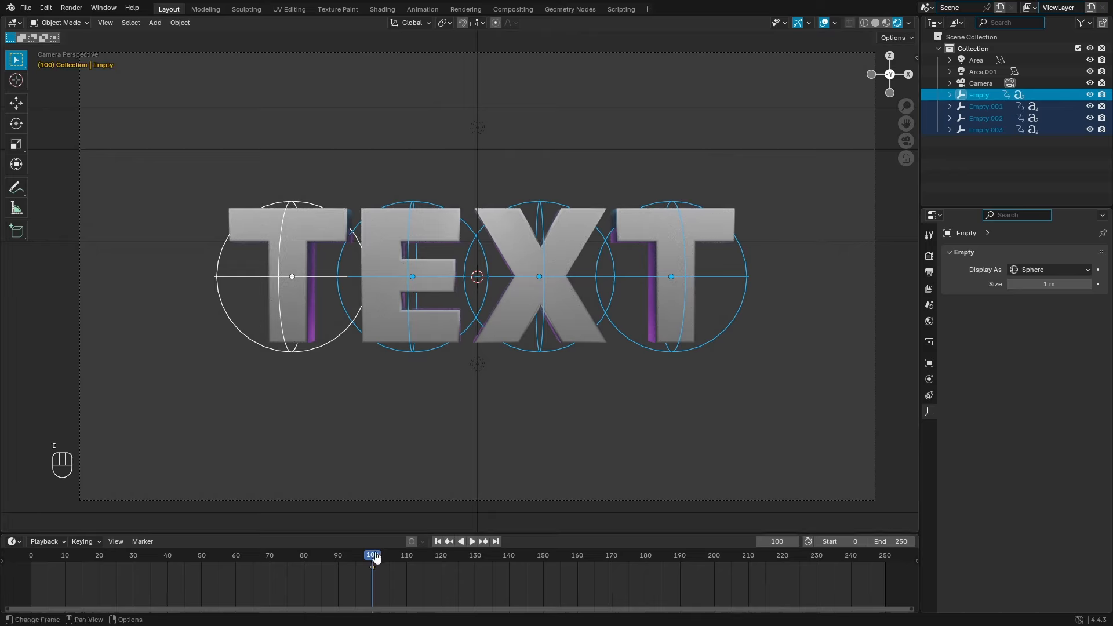
Step: At frame 0, slide the first T's sphere empty along X to the centre
left_click(437, 541)
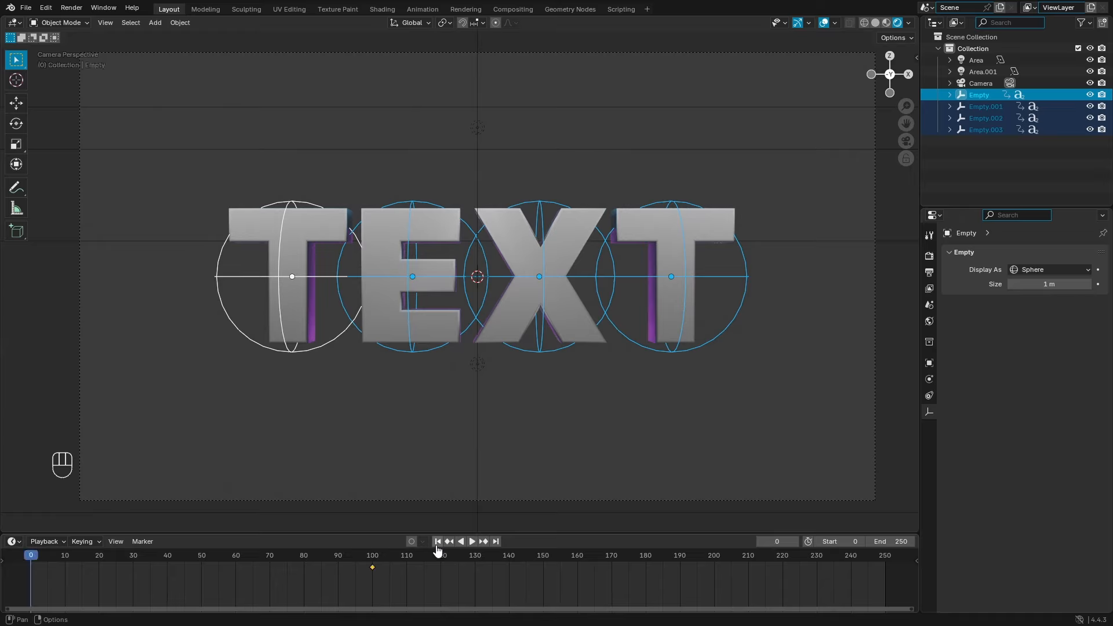
left_click(542, 361)
left_click(301, 358)
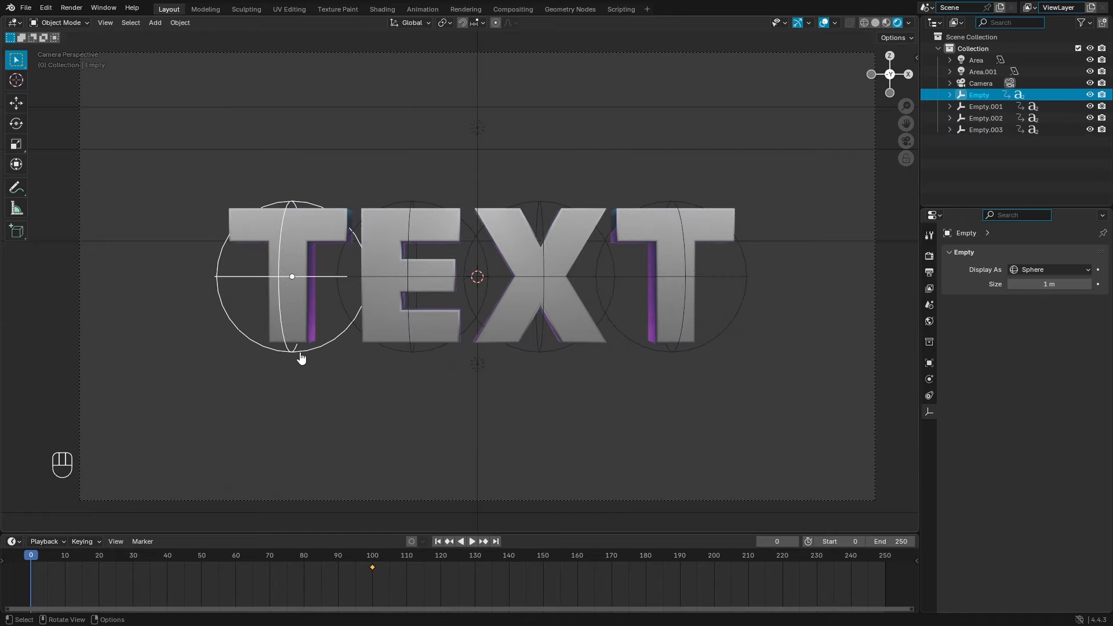
key("g")
key("x")
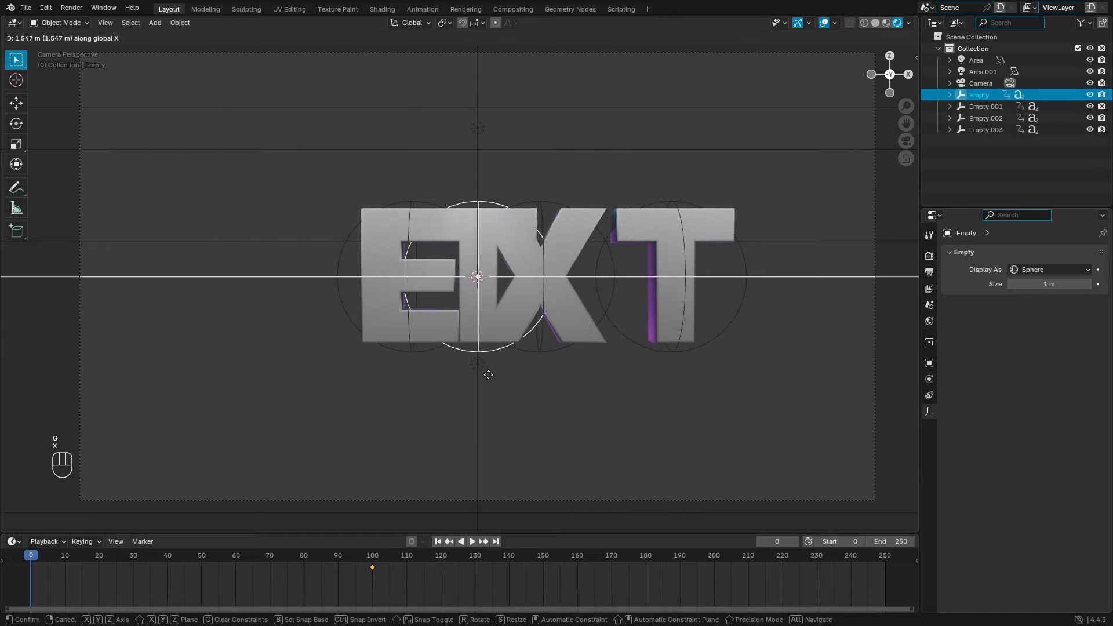
left_click(487, 375)
Step: Shrink the X, E and last T empties and place them on the T's top bar
left_click(552, 363)
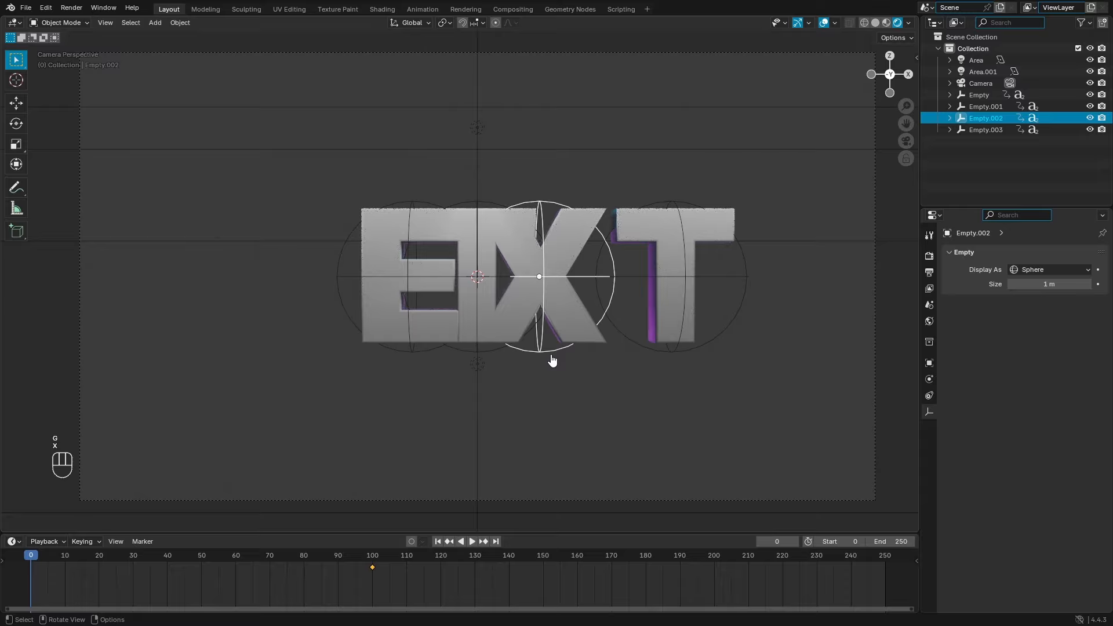
left_click(406, 364, "shift")
left_click(670, 359, "shift")
key("s")
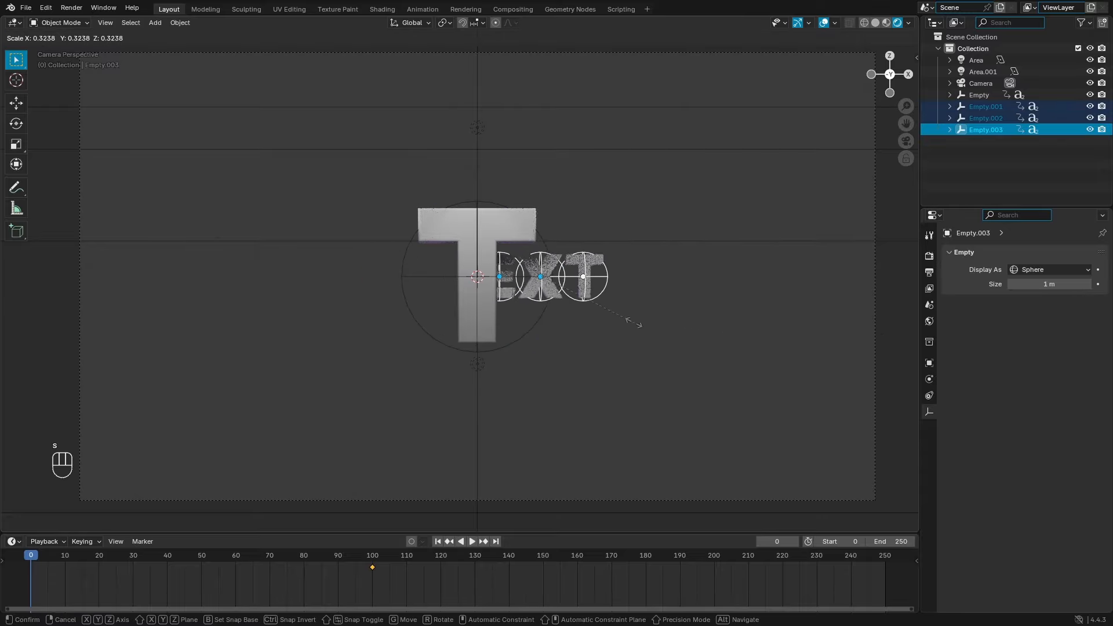
left_click(559, 296)
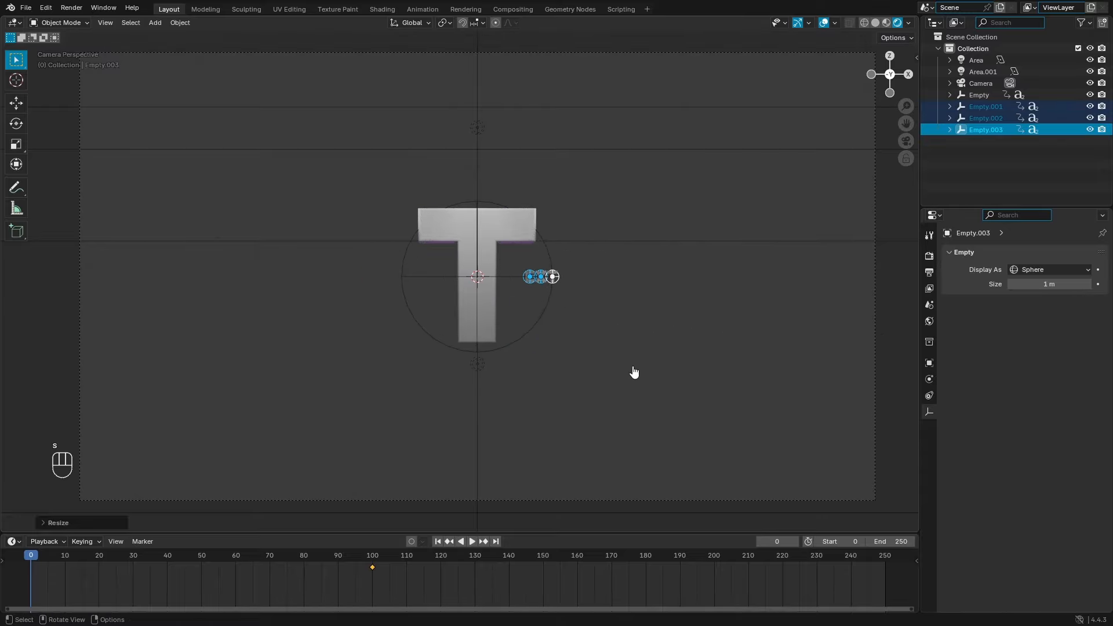
key("g")
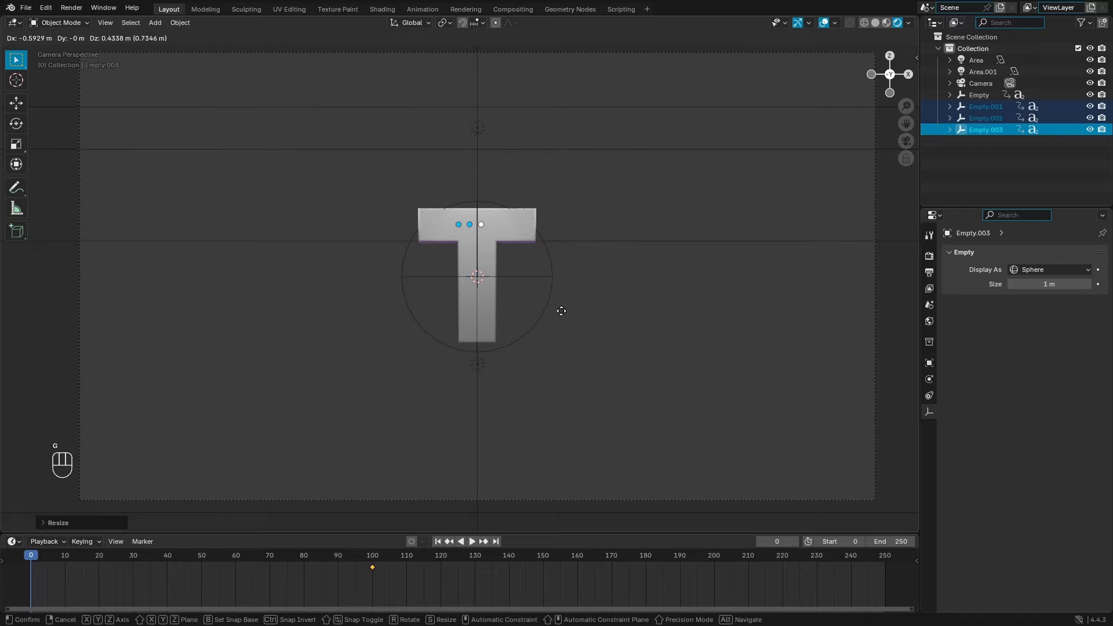
left_click(565, 316)
Step: From the camera view, nudge the three small empties into position on the T
middle_click_drag(561, 325, 489, 315)
key("KP_0")
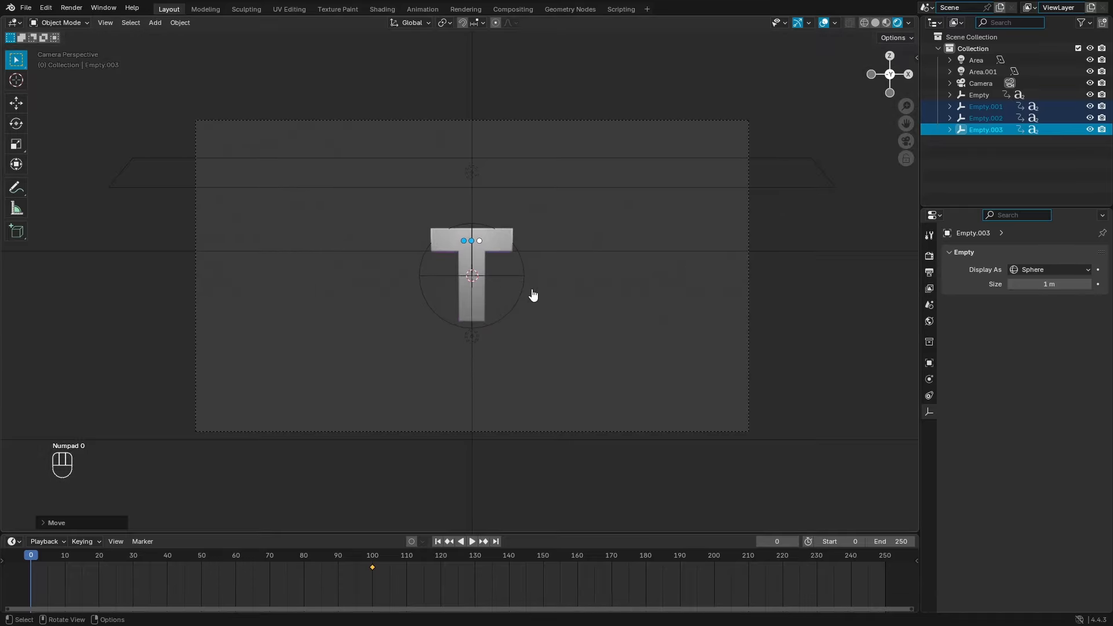
scroll(533, 297, "up", 2)
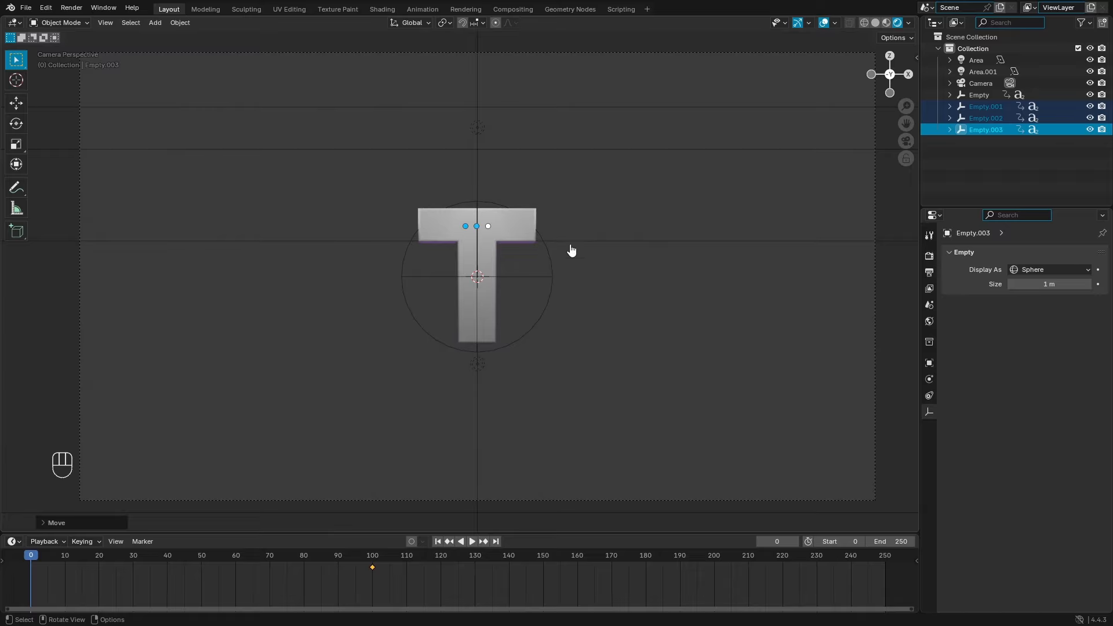
scroll(571, 250, "up", 3)
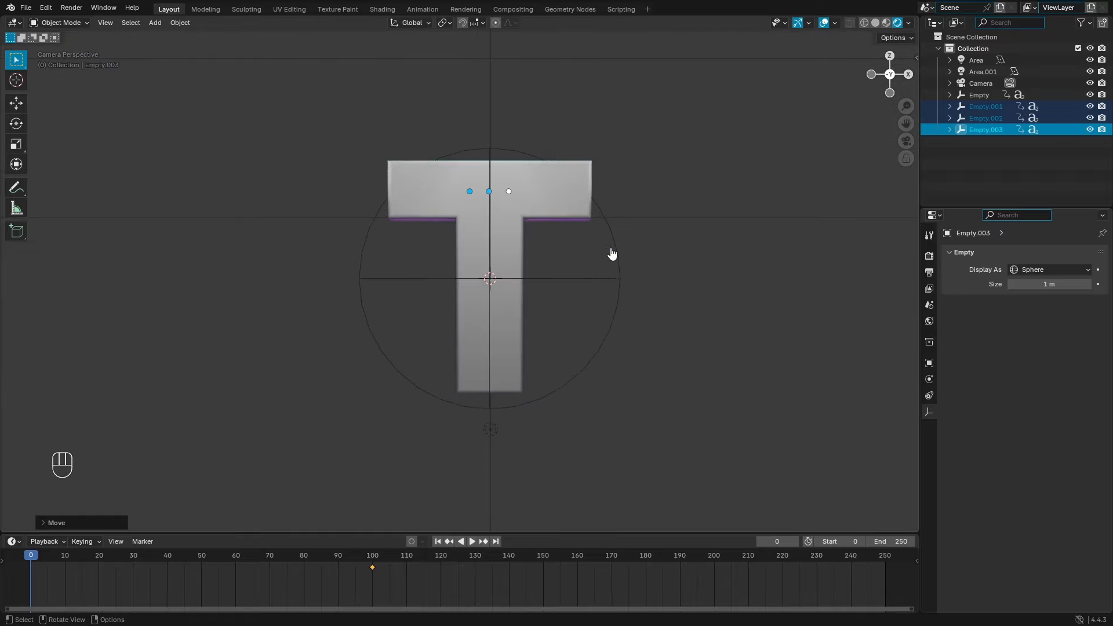
key("g")
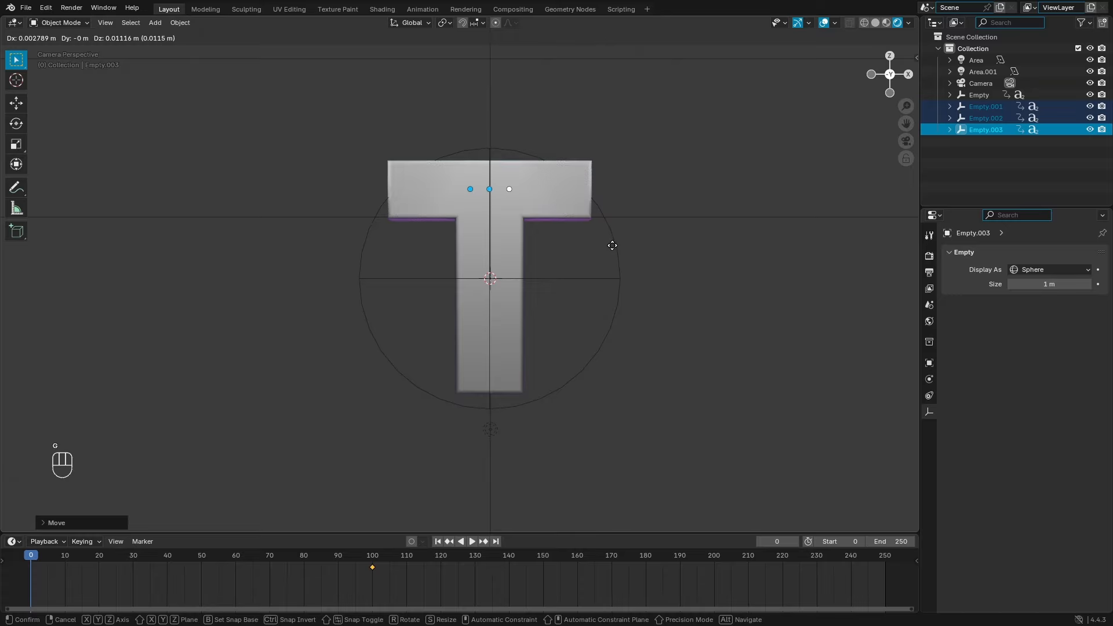
left_click(614, 251)
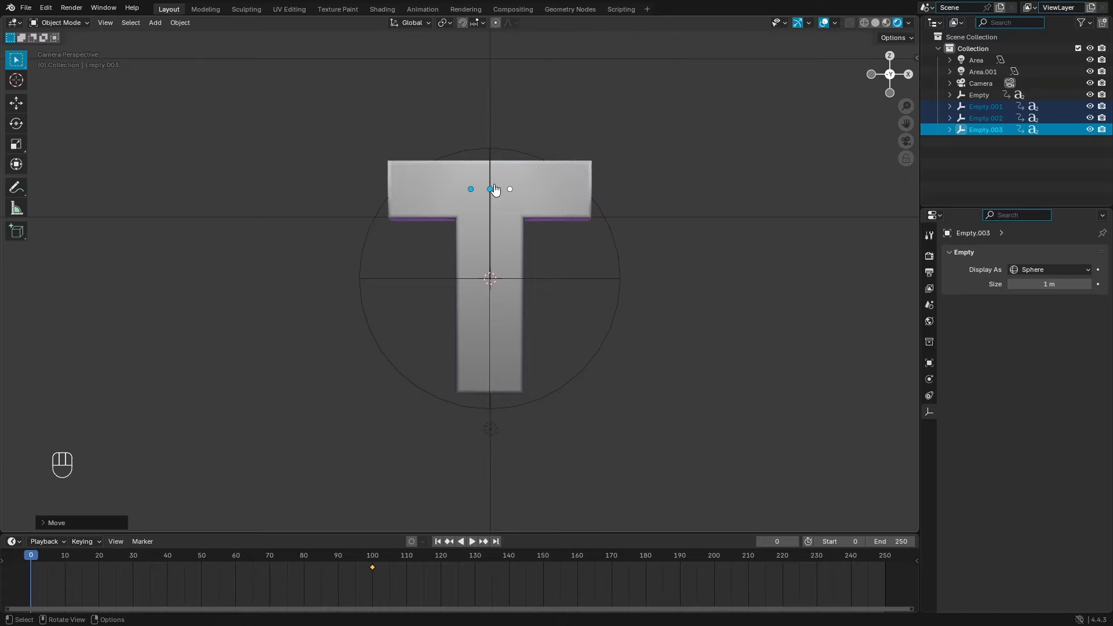
Step: Make the T text object the active selection
left_click(618, 293, "shift")
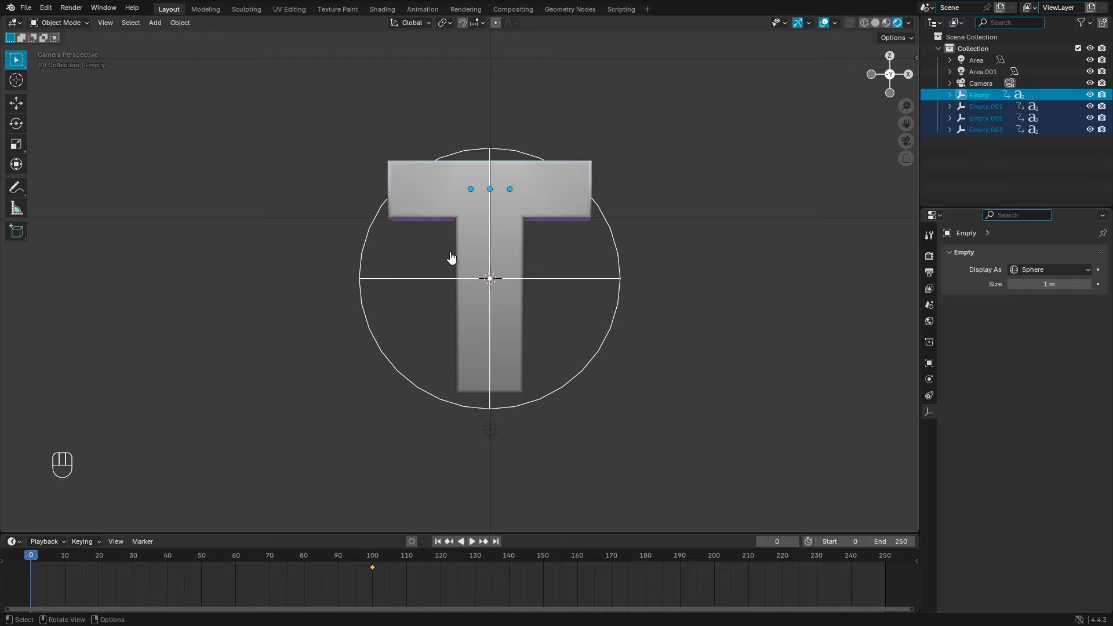
left_click(615, 281, "shift")
left_click(512, 238, "shift")
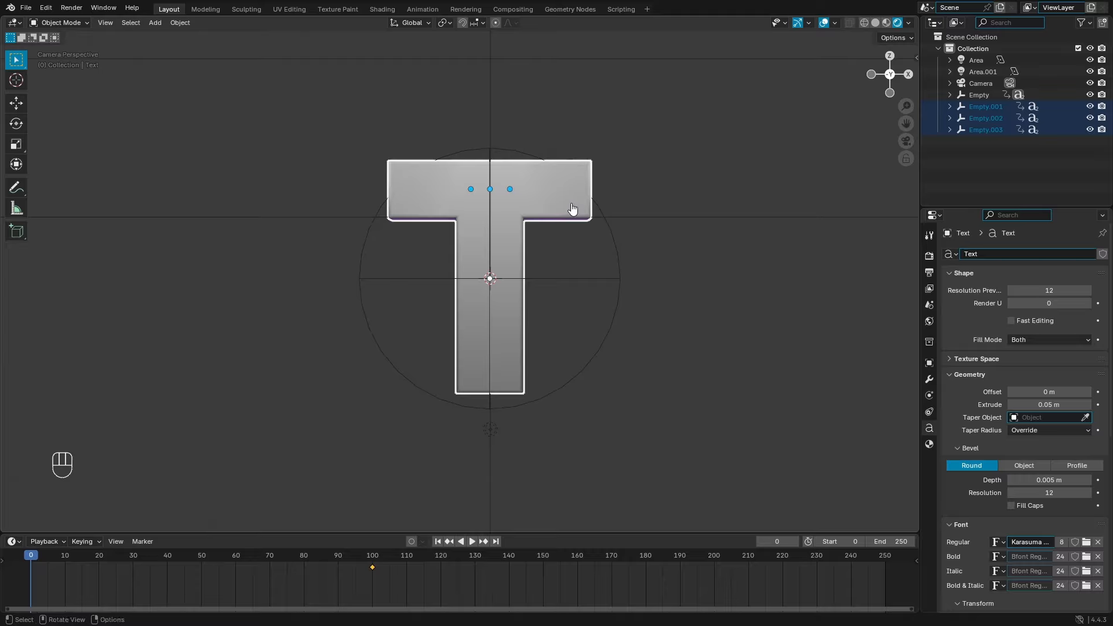
Step: Parent the T letter to its sphere empty with Ctrl+P
key("ctrl+p")
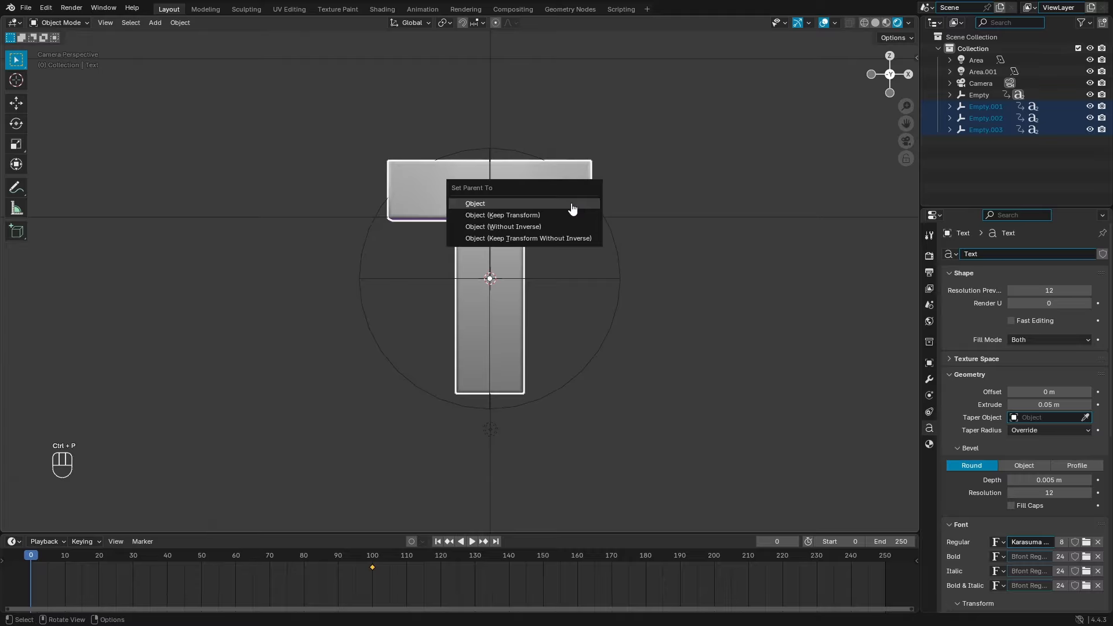
left_click(572, 205)
left_click(620, 287)
Step: Test the parenting with trial rotations and moves, cancelling each, then reselect the T and empty
key("r")
key("r")
right_click(652, 306)
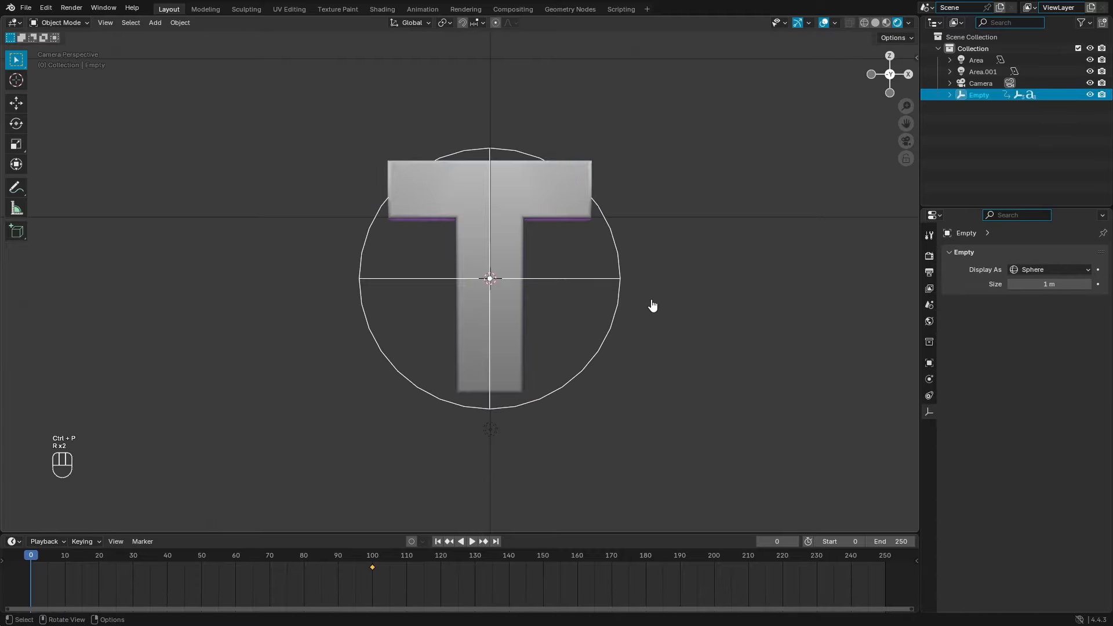
key("h")
key("ctrl+z")
key("g")
right_click(468, 346)
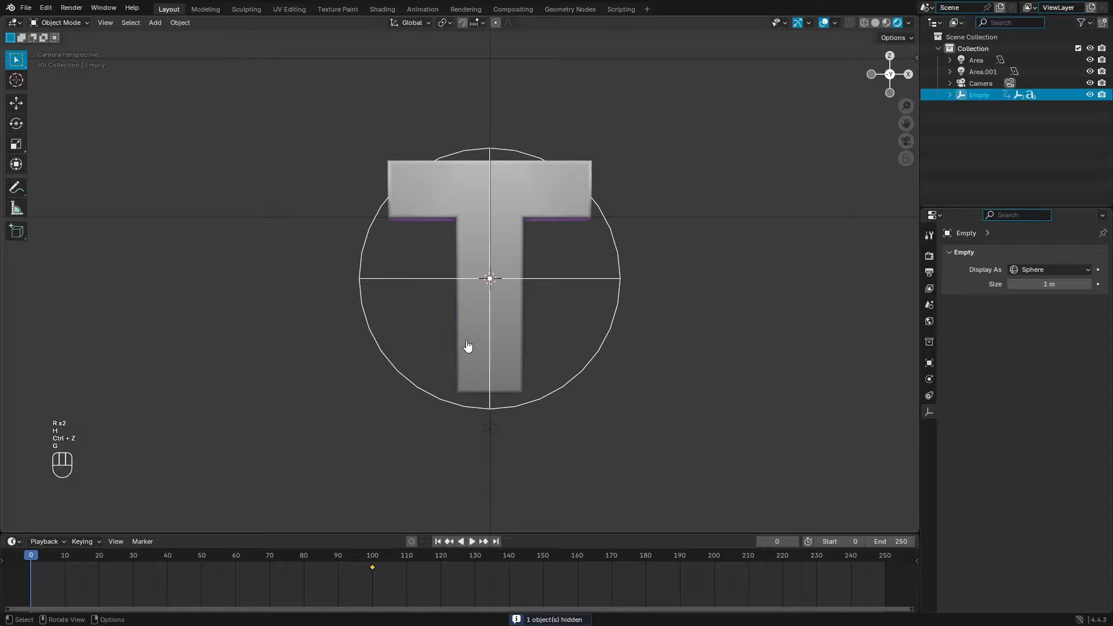
key("r")
key("r")
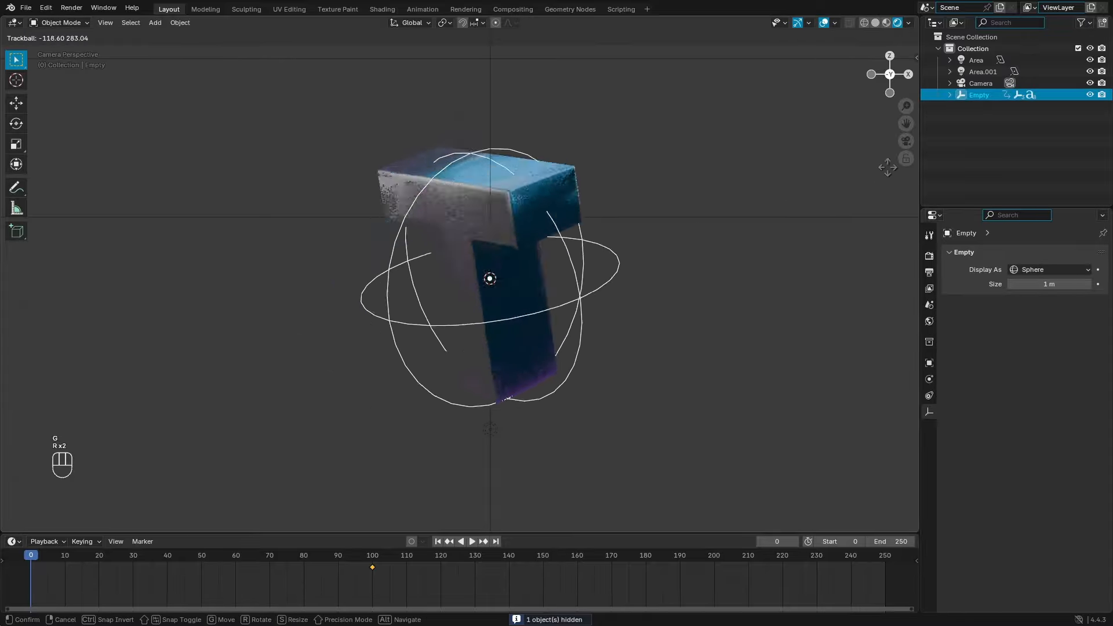
right_click(464, 126)
key("r")
key("r")
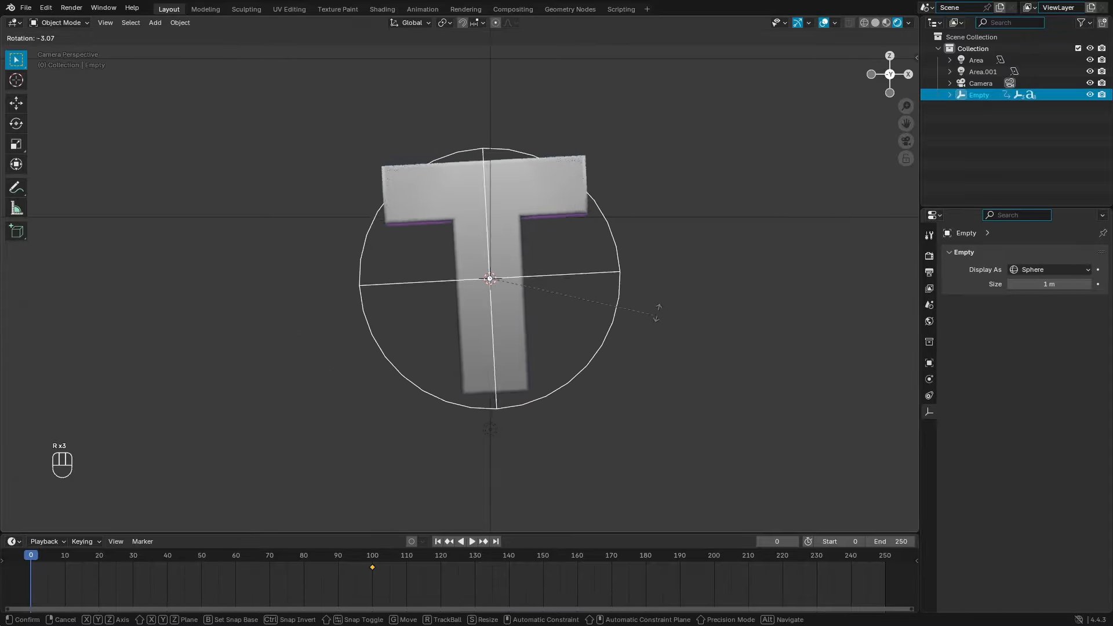
right_click(814, 193)
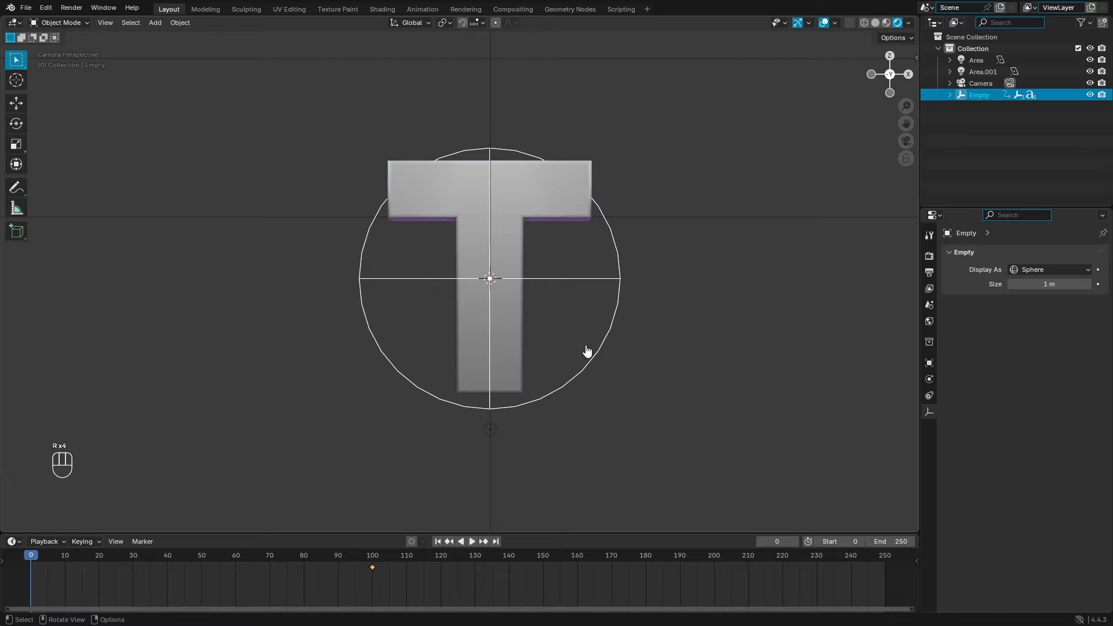
left_click(527, 191)
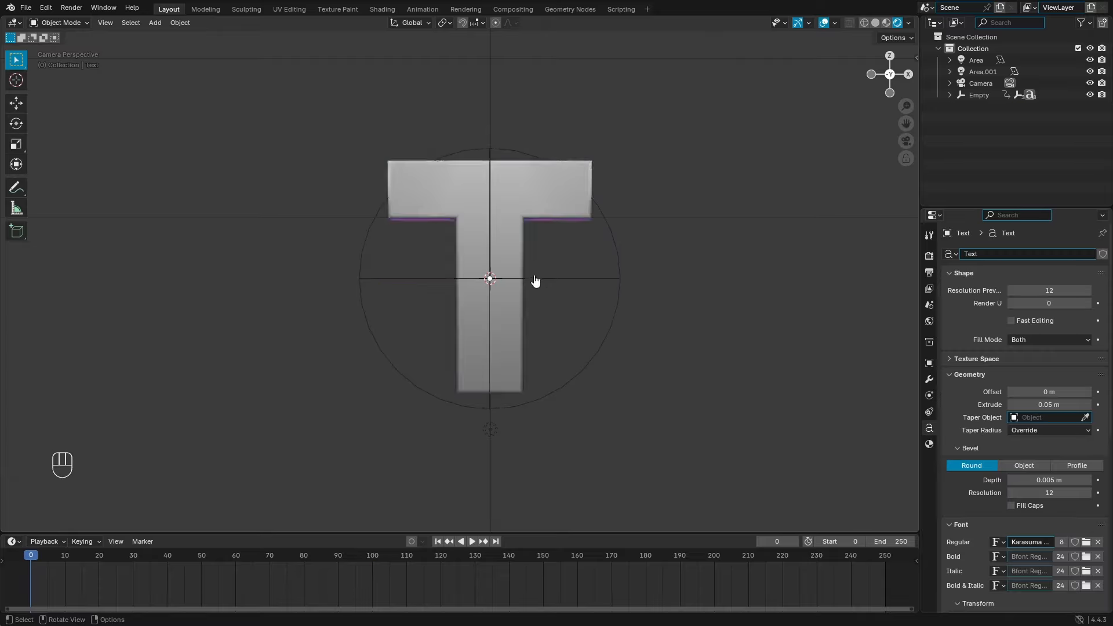
left_click(620, 292)
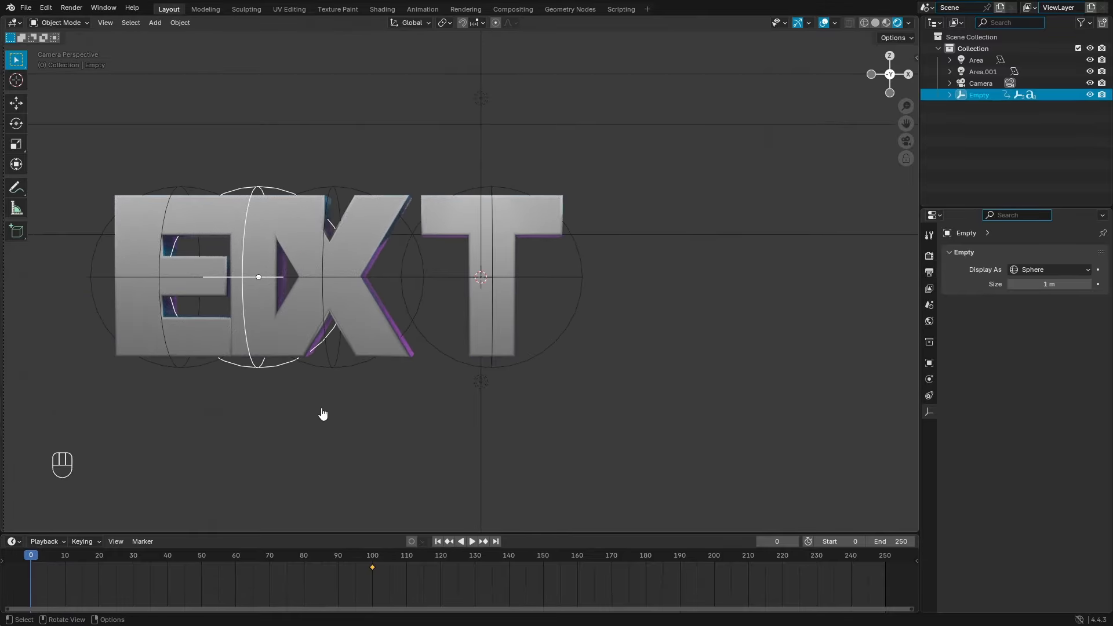
Step: Undo back to the single T with its sphere empty
key("ctrl+z")
key("ctrl+z")
key("ctrl+z")
left_click(251, 371, "shift")
left_click(205, 373, "shift")
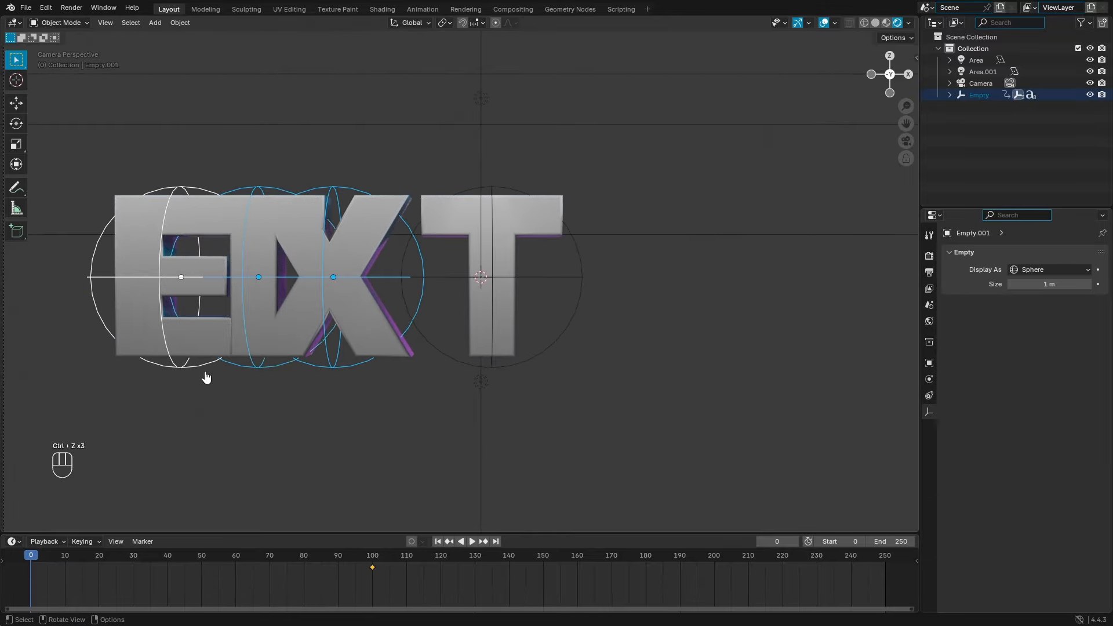
key("s")
right_click(489, 374)
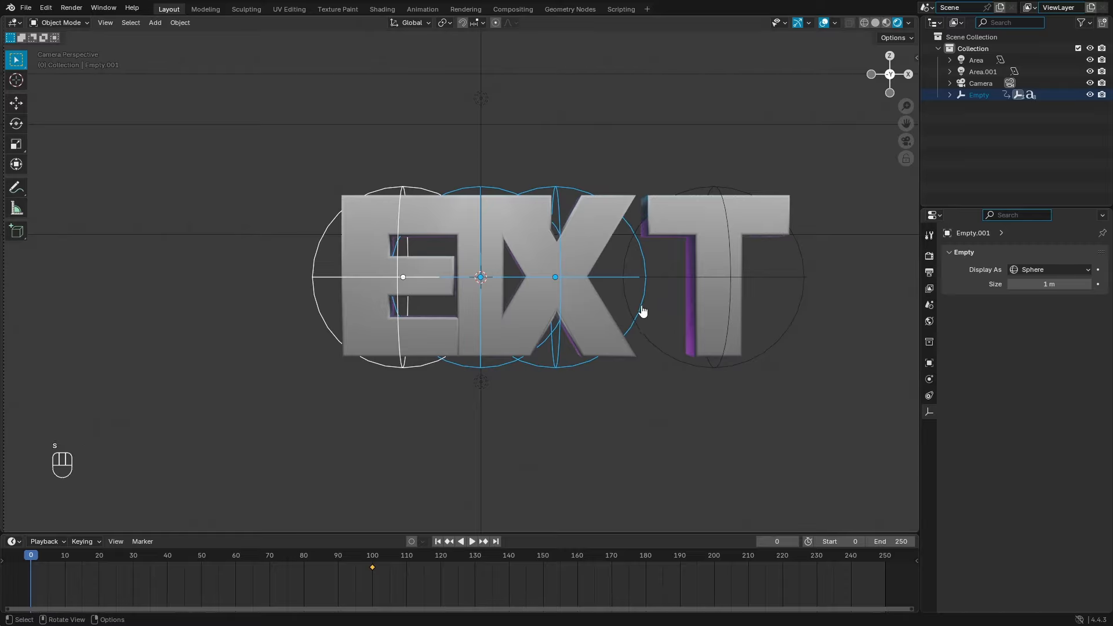
left_click(619, 391, "ctrl")
key("ctrl+z")
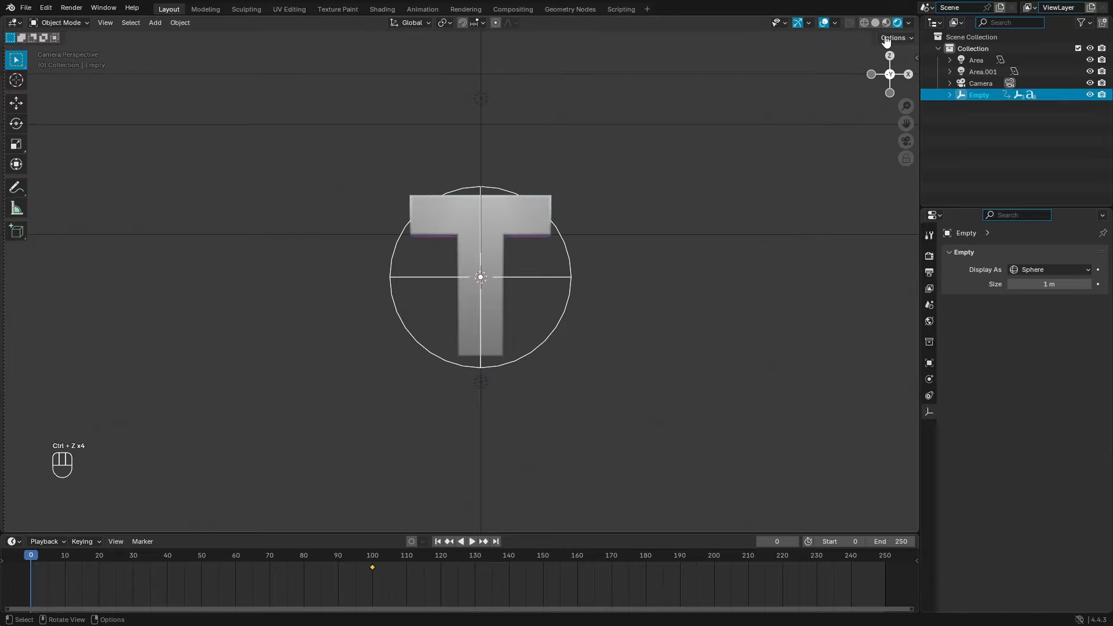
Step: In wireframe view, keyframe the small T, X and E empties at frame 0
left_click(864, 23)
scroll(516, 315, "up", 8)
left_click(516, 315)
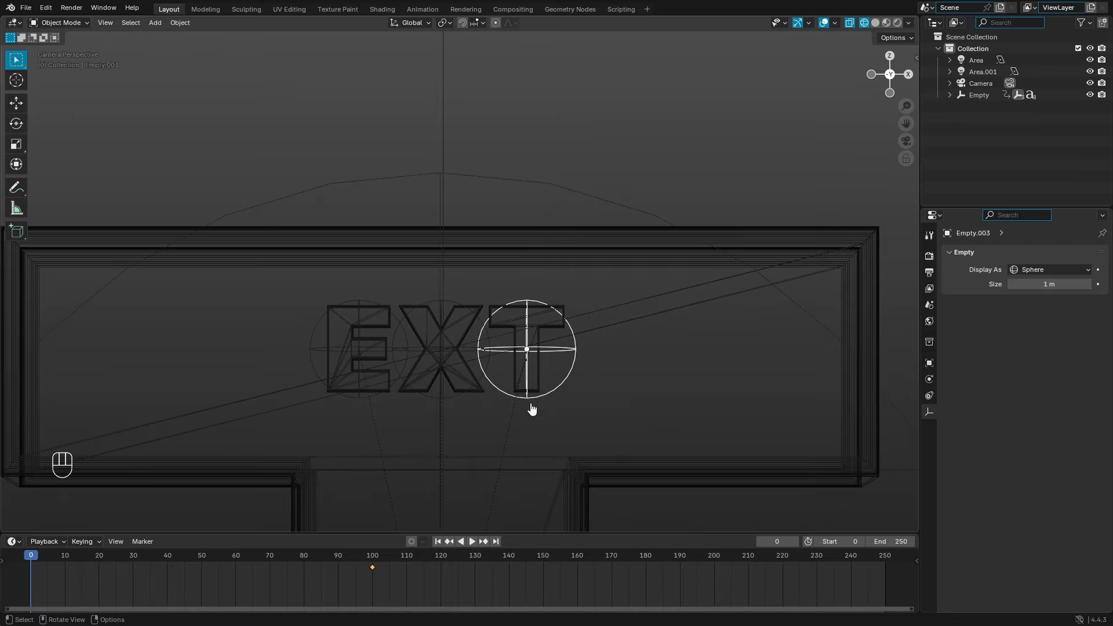
scroll(510, 337, "up", 3)
left_click(465, 347, "shift")
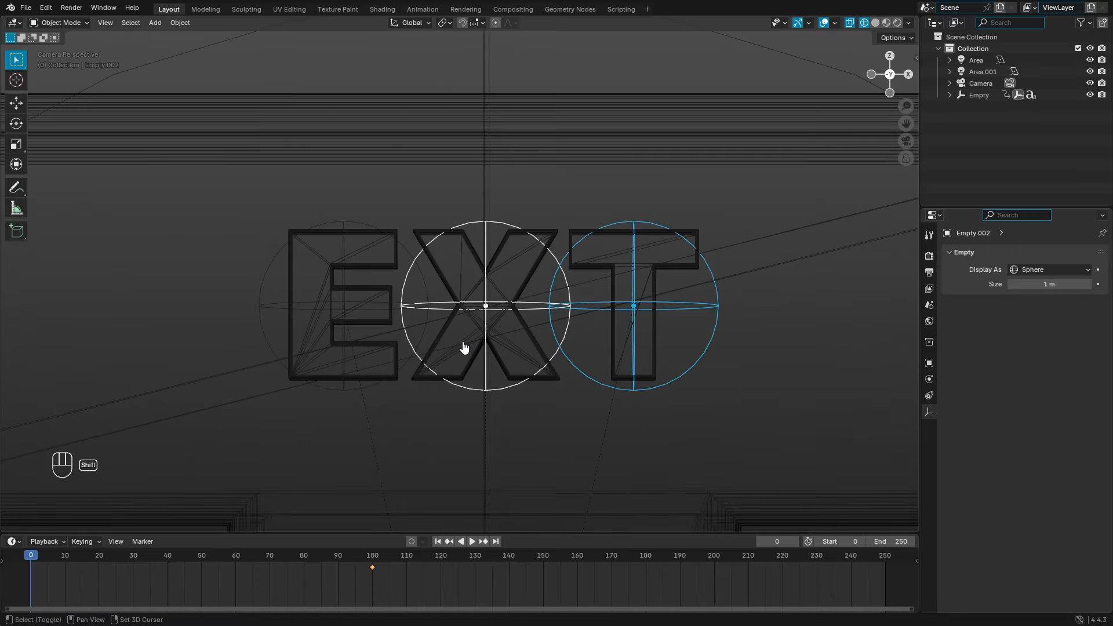
left_click(270, 335, "shift")
scroll(388, 365, "down", 10)
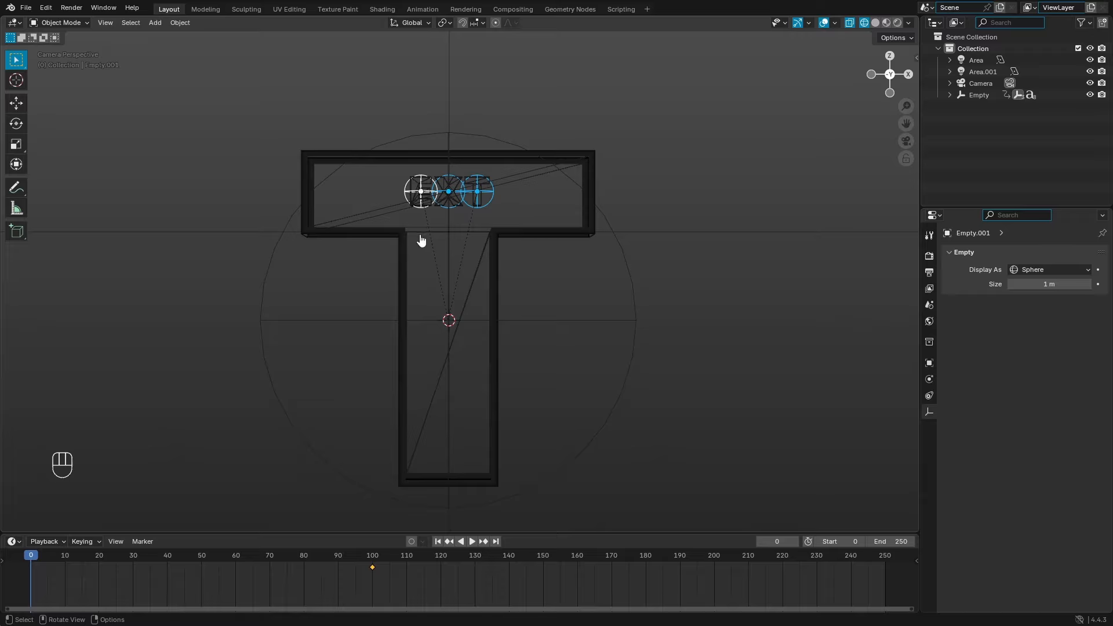
key("i")
Step: Move the big T's sphere empty along X to scene centre and keyframe it at frame 0
mouse_move(36, 557)
left_mouse_down()
mouse_move(125, 558)
mouse_move(31, 556)
left_mouse_up()
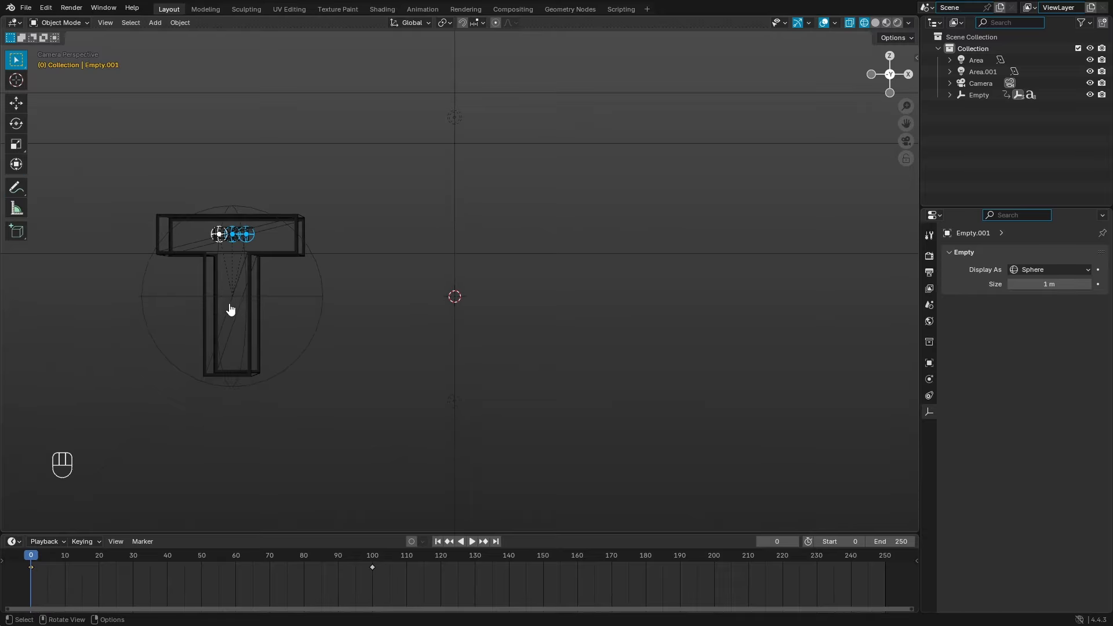
middle_click_drag(230, 309, 349, 302, "shift")
scroll(377, 278, "up", 1)
left_click(428, 305)
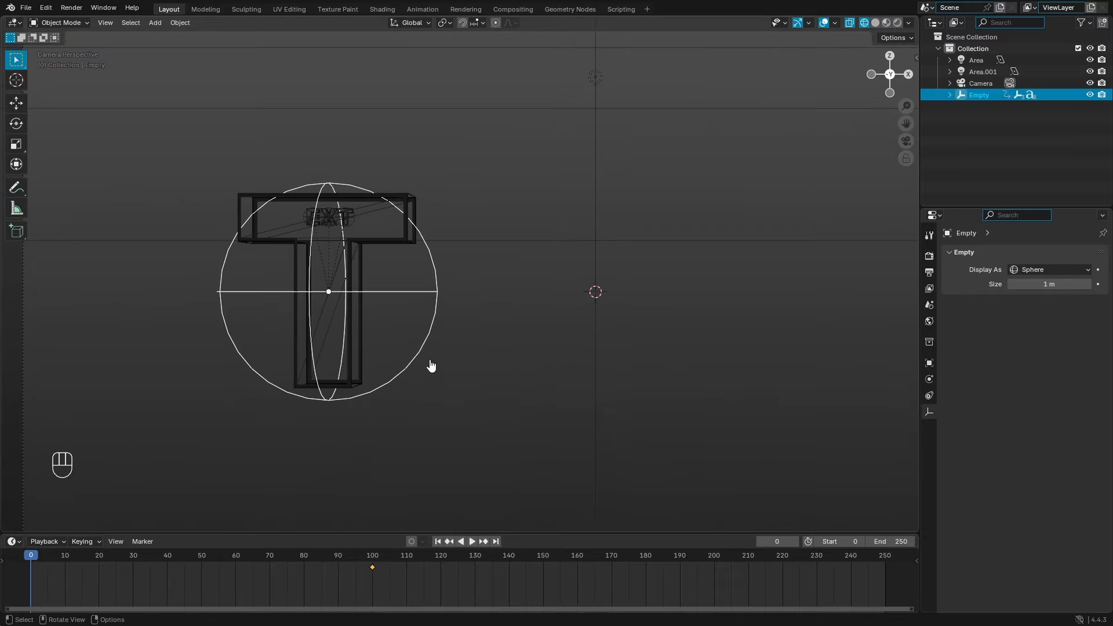
key("g")
key("x")
left_click(688, 404)
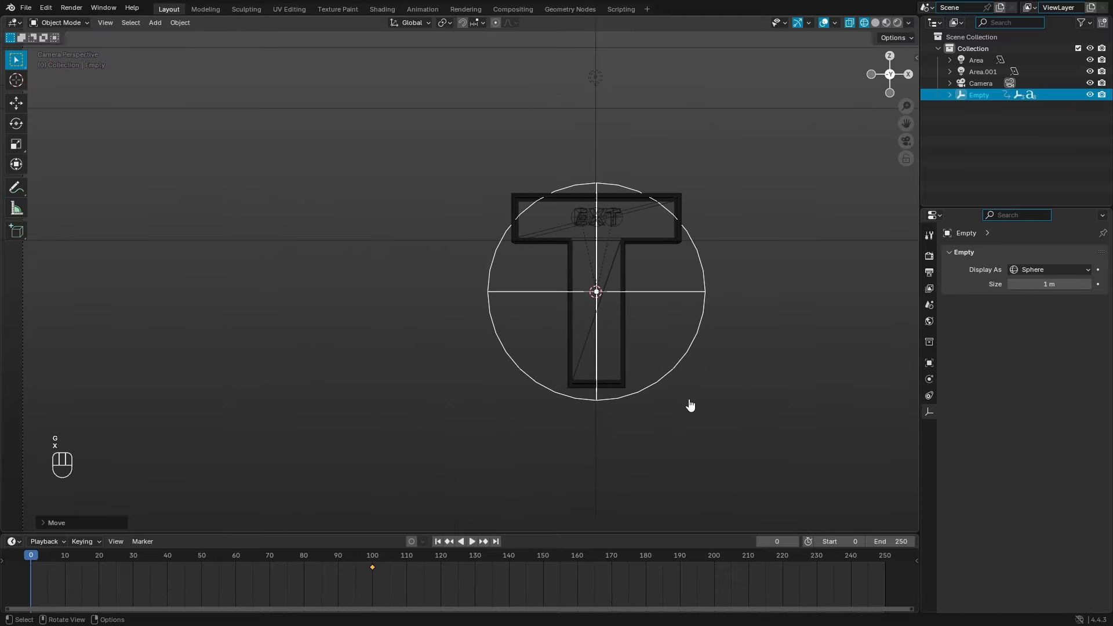
key("i")
Step: Return to solid shading and play the animation to preview it
middle_click_drag(581, 299, 502, 286, "shift")
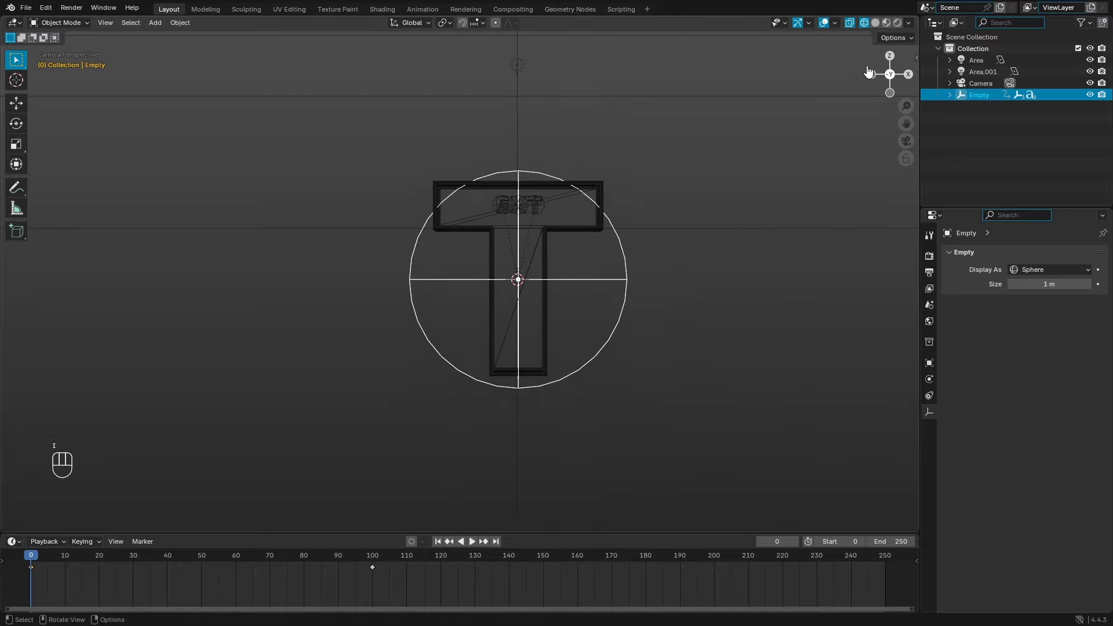
left_click(875, 23)
scroll(510, 321, "up", 2)
scroll(565, 299, "down", 2)
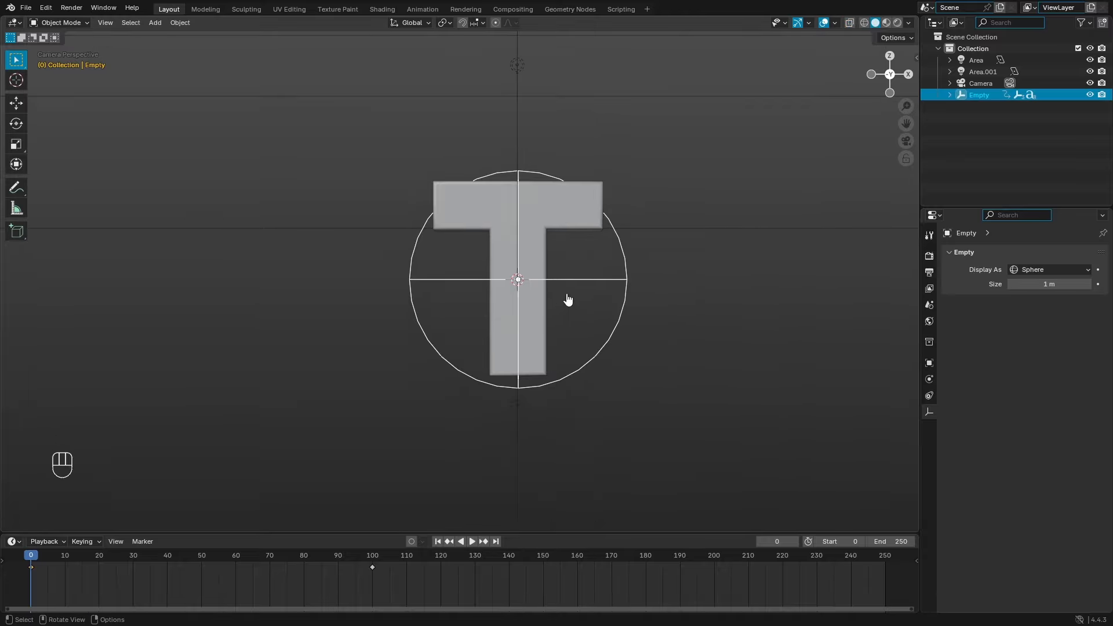
middle_click_drag(578, 348, 518, 320, "shift")
scroll(518, 322, "down", 2)
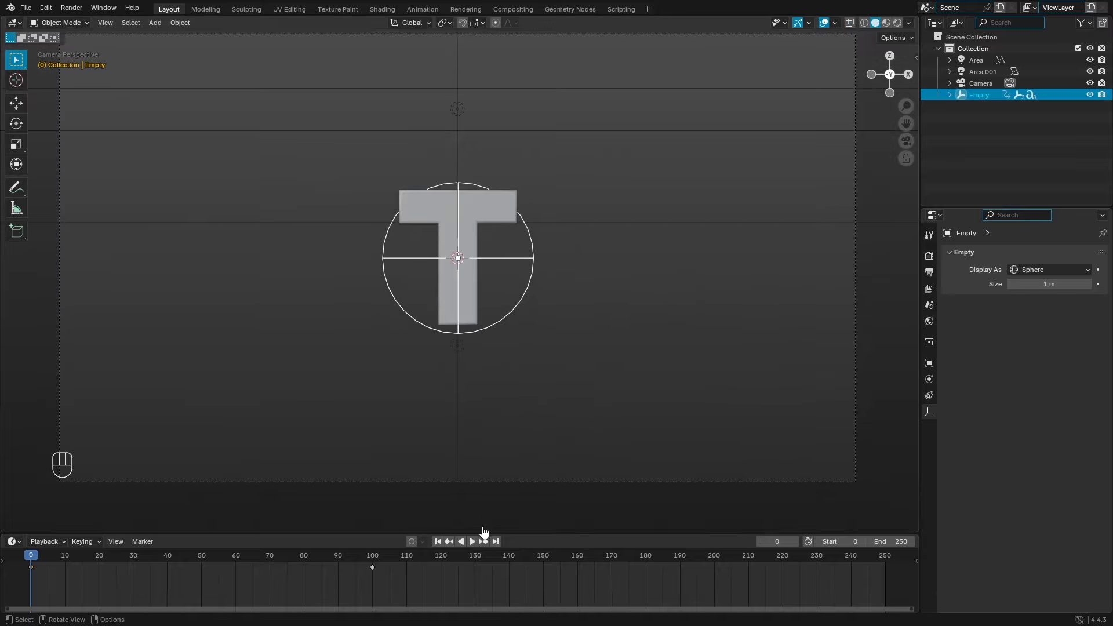
key("space")
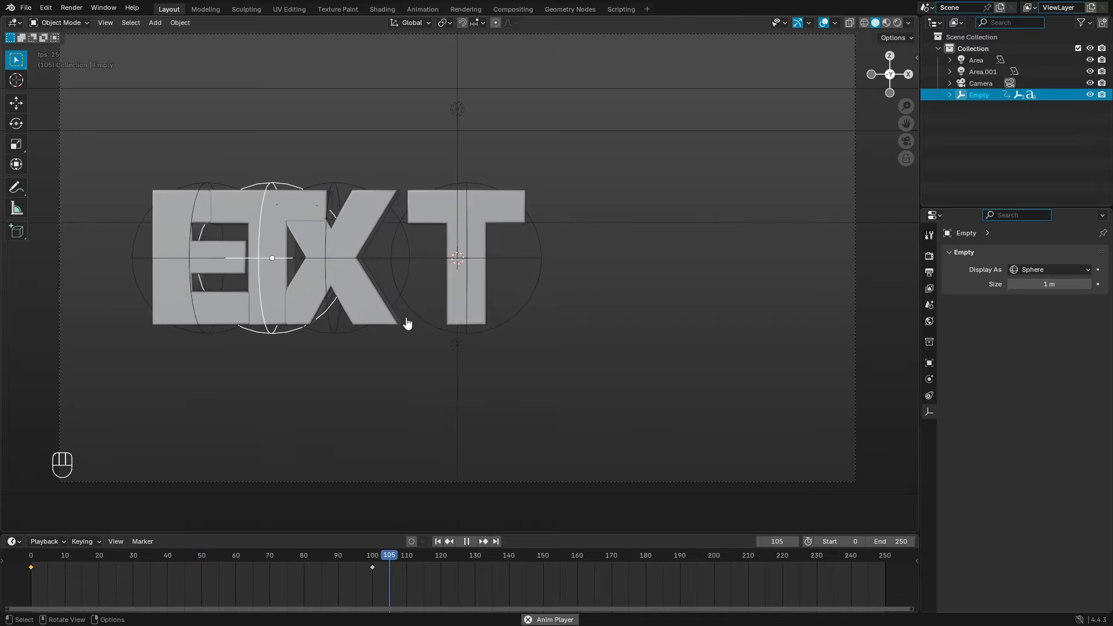
Step: Stop playback and go to frame 100
key("space")
left_click(371, 346)
left_click(350, 342)
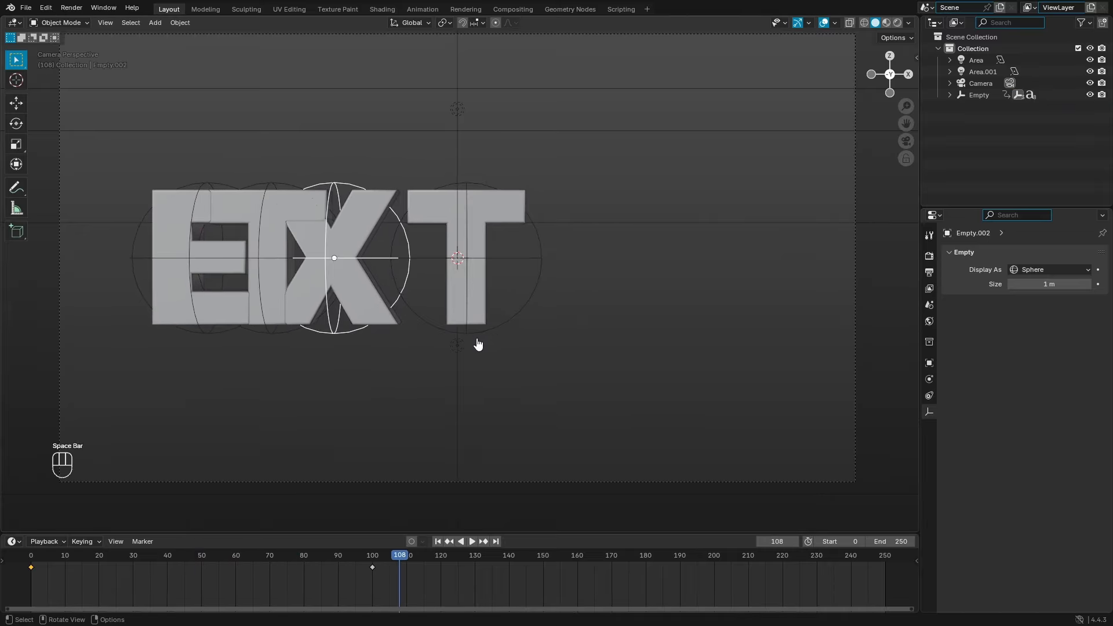
left_click(374, 555)
Step: Spread the T, X and E empties along X so the letters spell TEXT
left_click(437, 335)
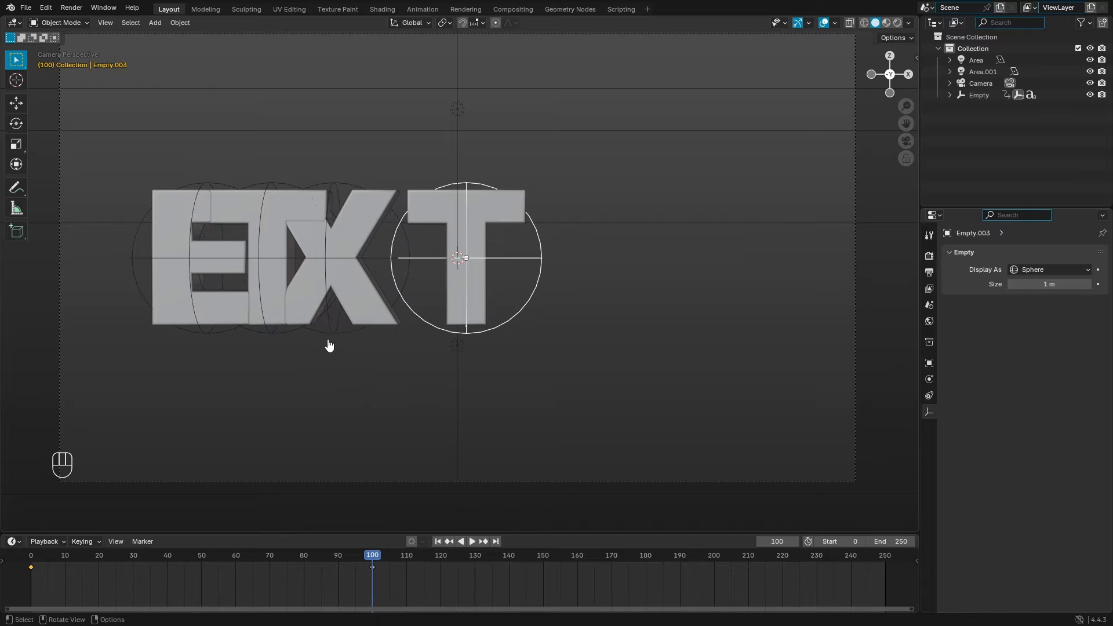
left_click(328, 346, "shift")
left_click(219, 341, "shift")
key("g")
key("x")
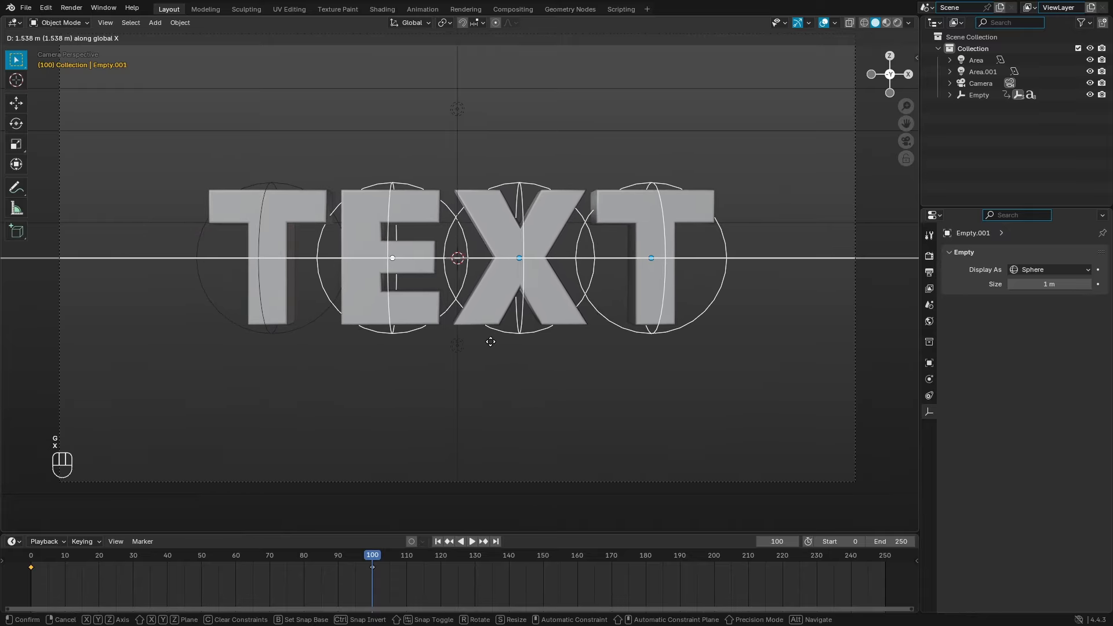
left_click(490, 342)
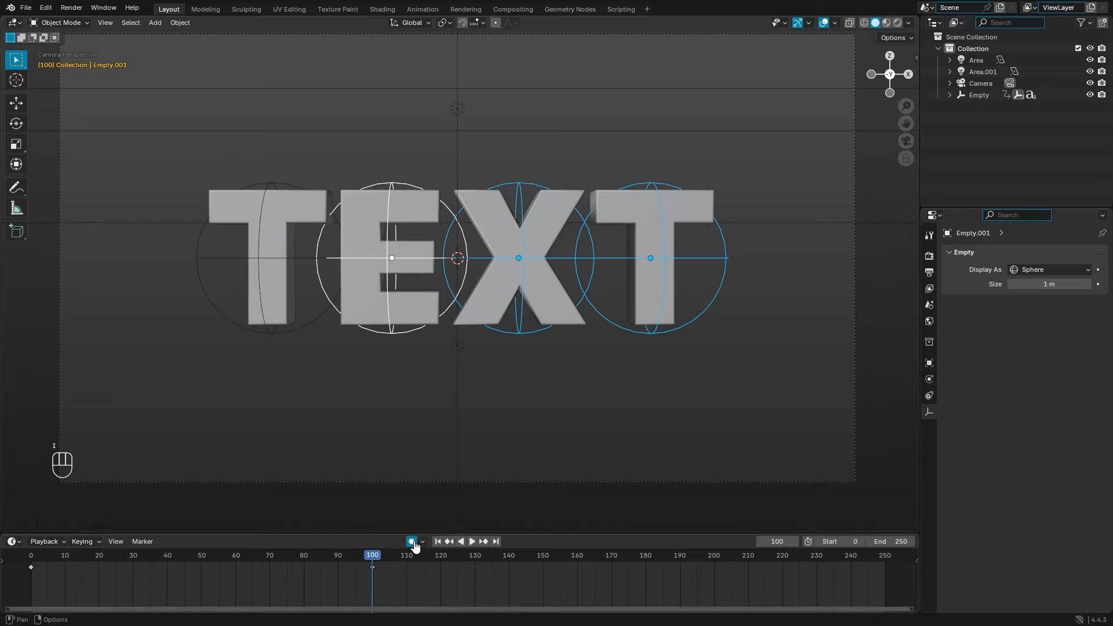
Step: Enable auto-keying and keyframe the spread-out letters at frame 100
left_click(411, 546)
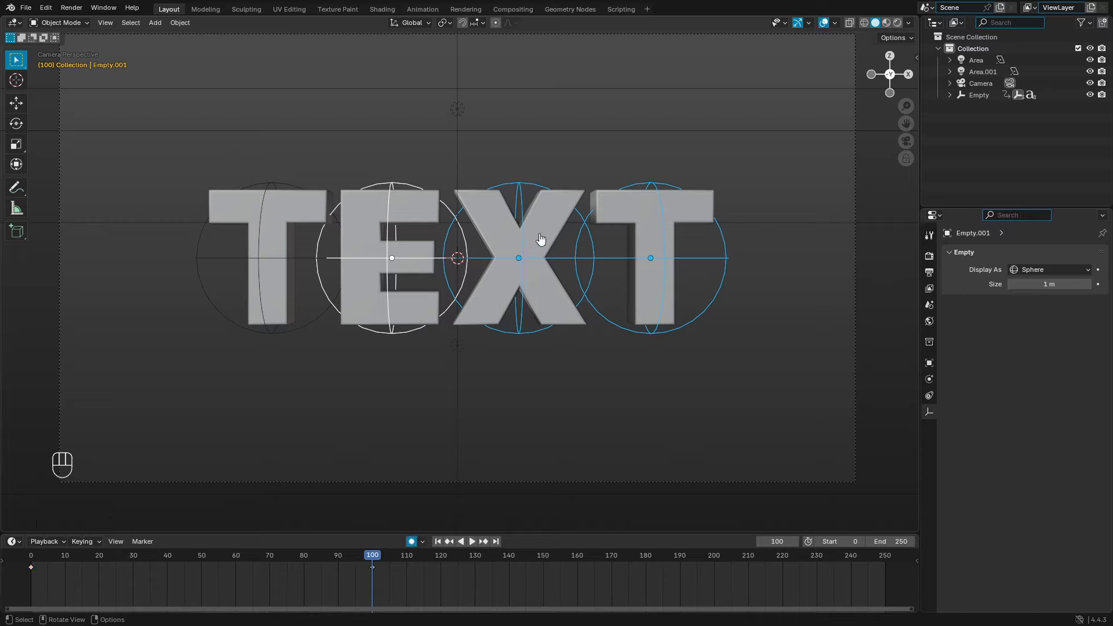
key("i")
left_click_drag(371, 557, 32, 554)
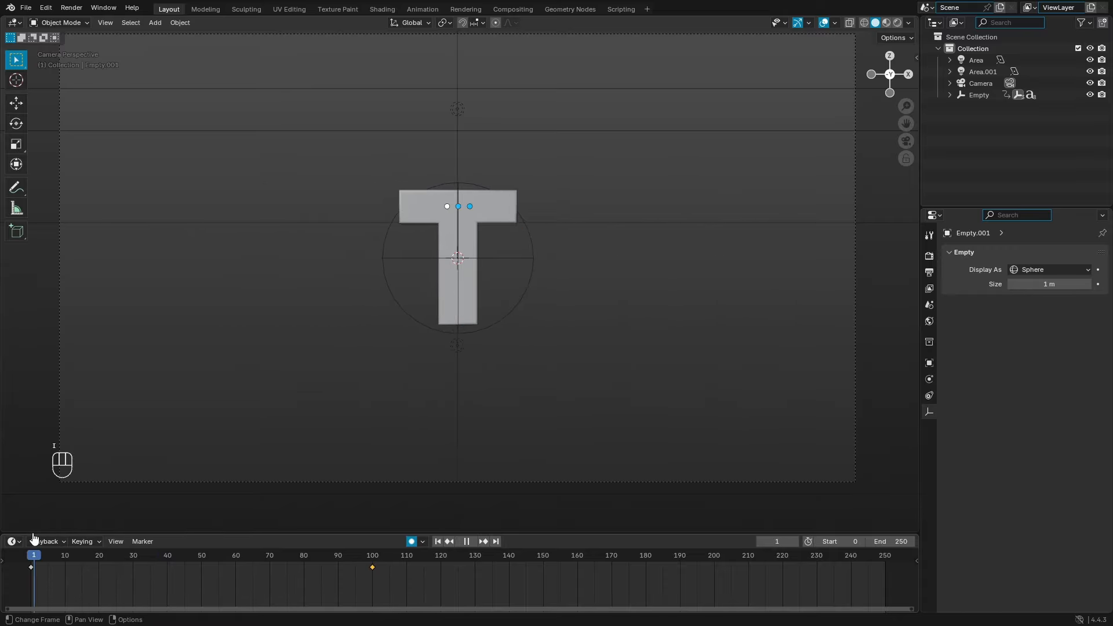
left_click(519, 315)
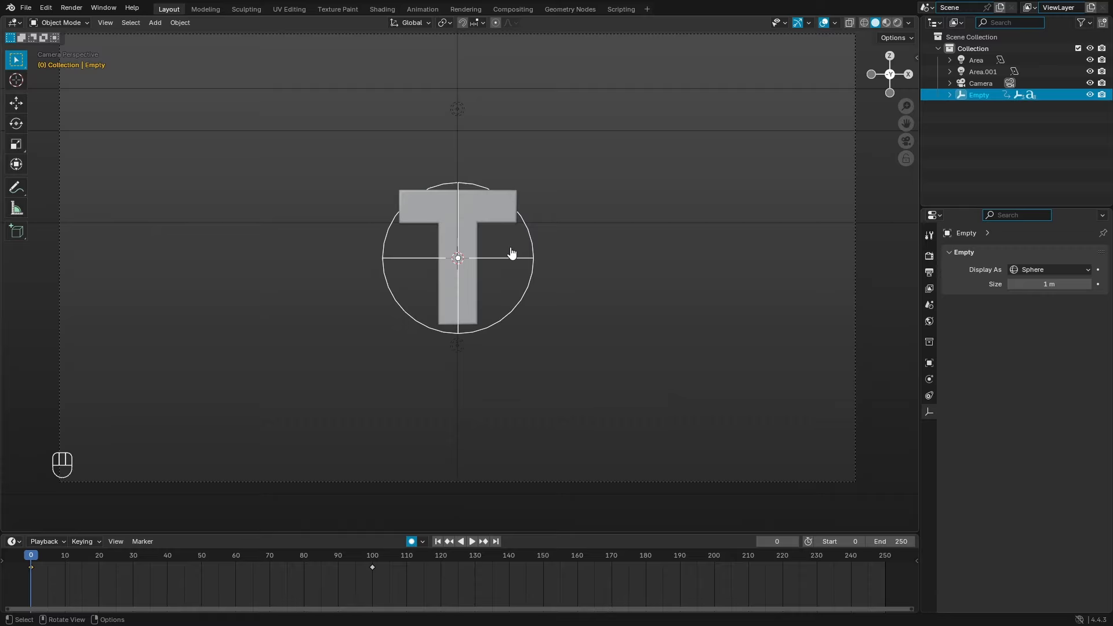
Step: Change the scene frame rate from 24 to 60 fps in the Output settings
left_click(929, 258)
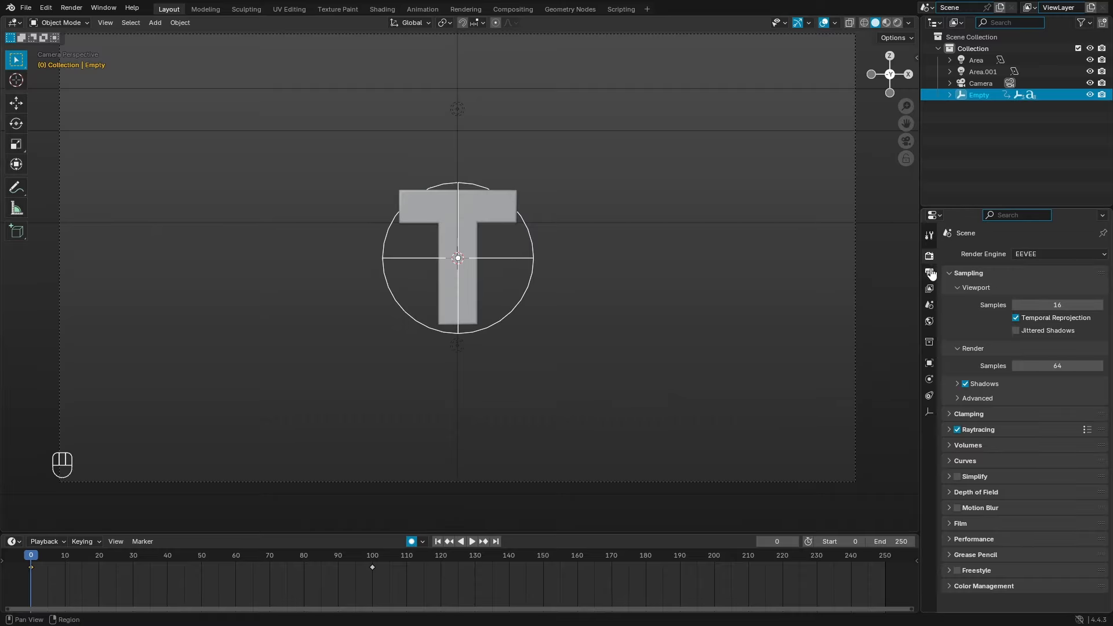
left_click(929, 273)
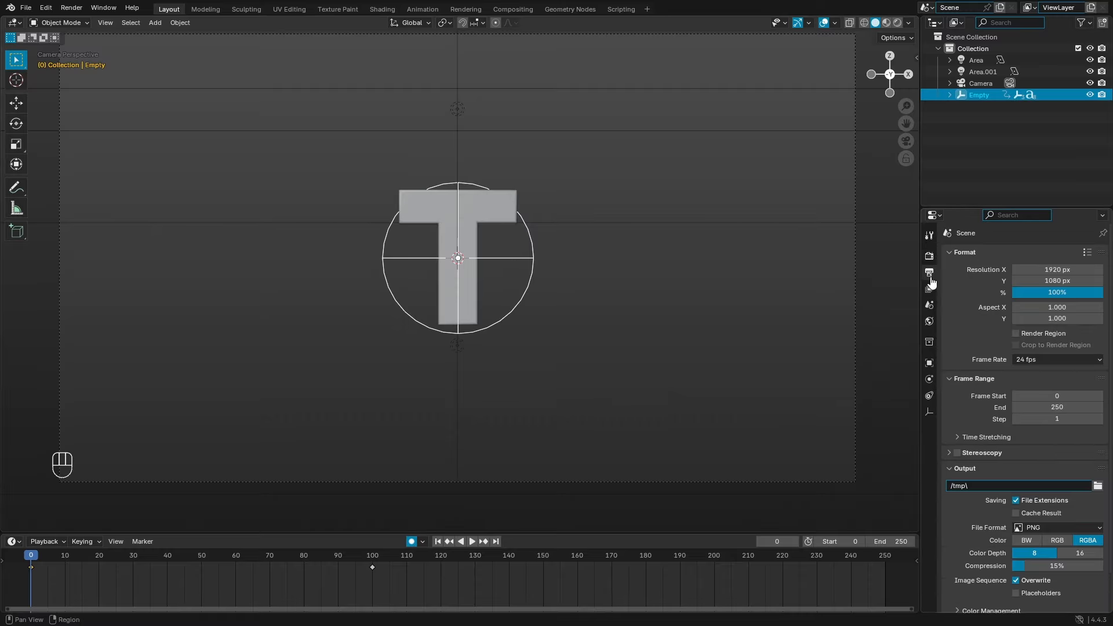
left_click(1025, 360)
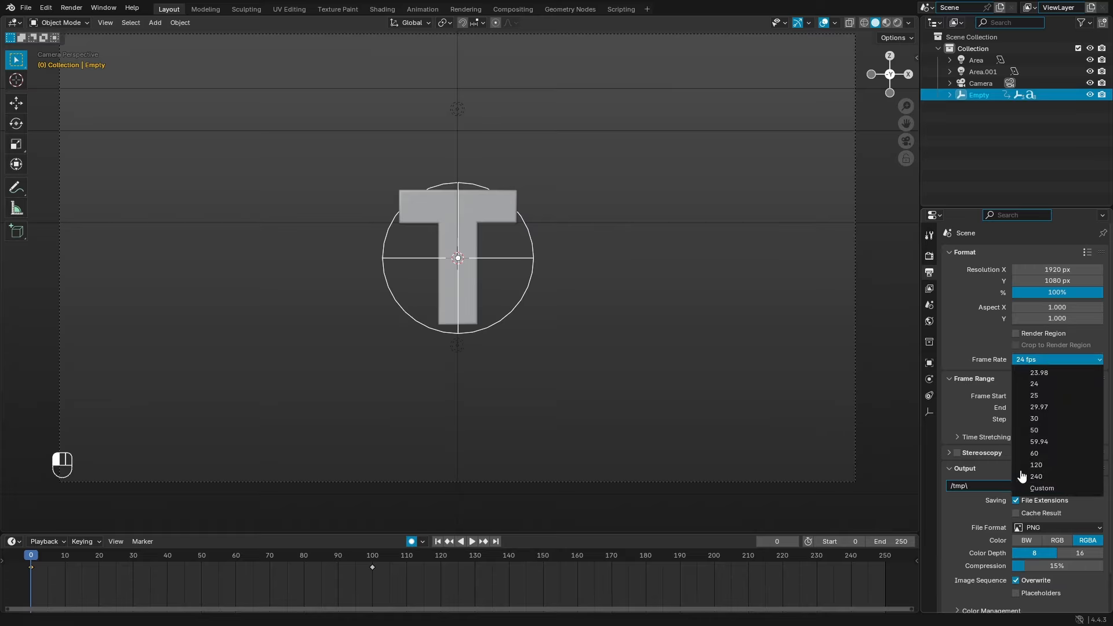
left_click(1025, 454)
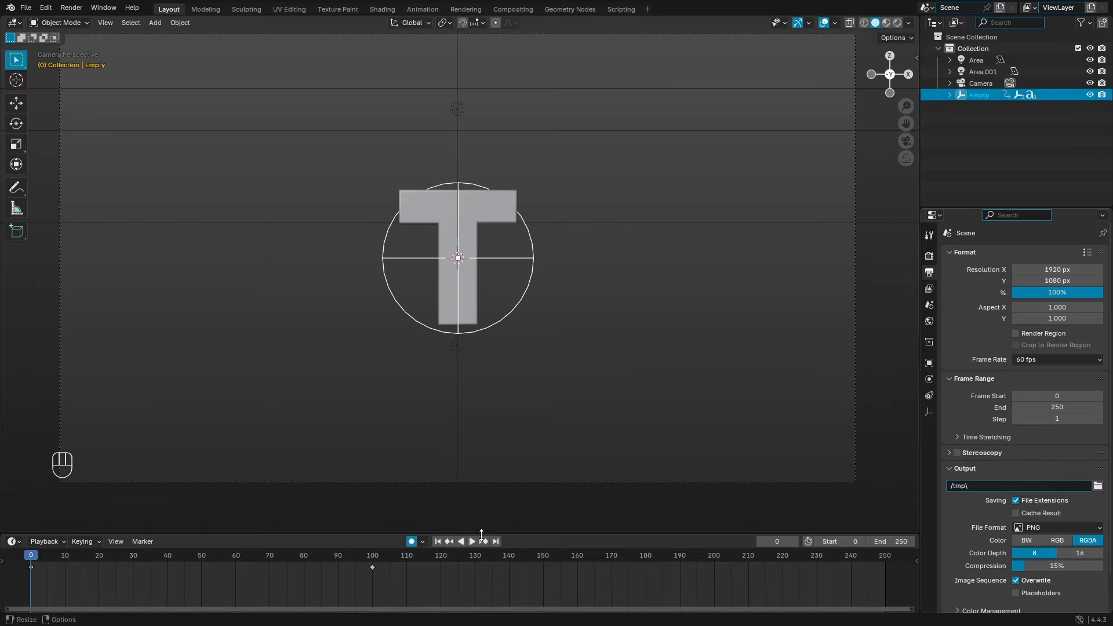
Step: Play and stop the animation, then set the current frame on the timeline
left_click(470, 542)
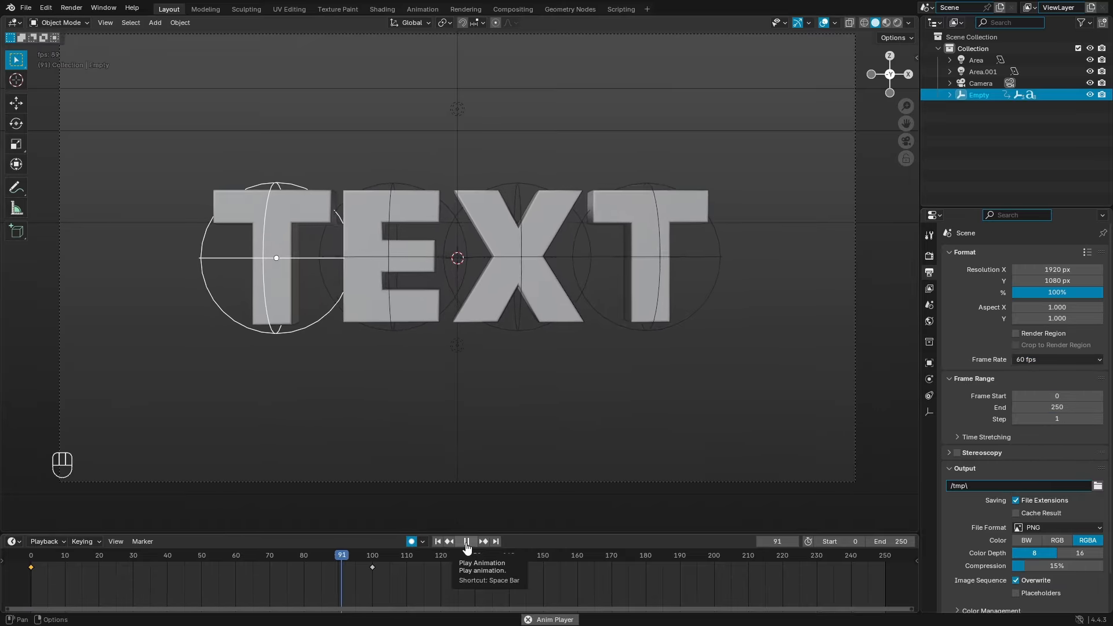
left_click(467, 543)
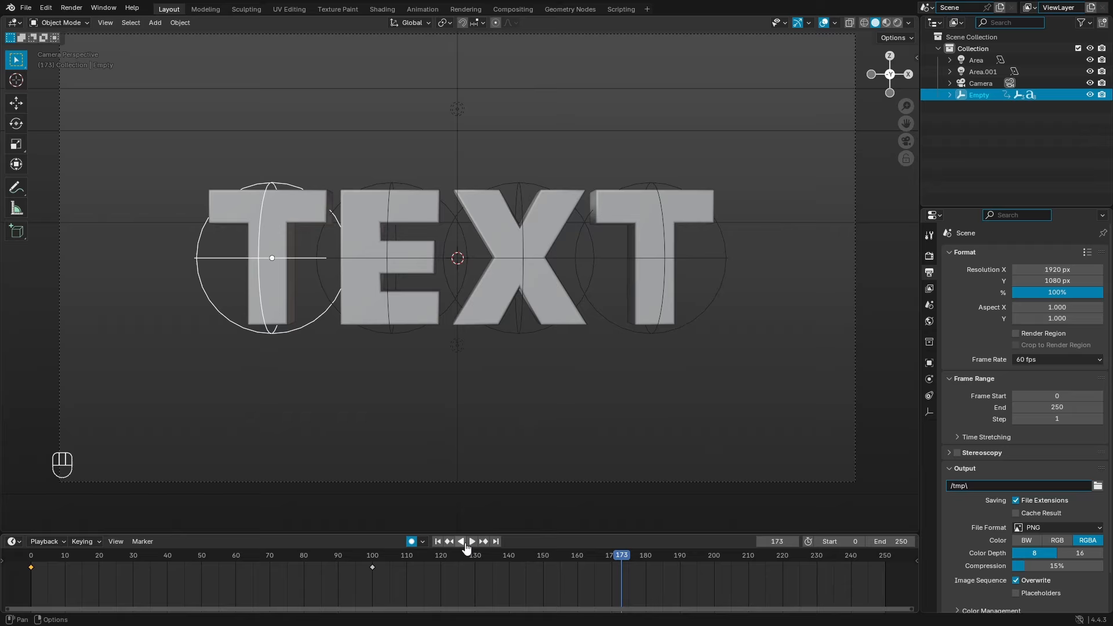
left_click(381, 565)
Step: Try copying a frame-0 keyframe to frame 91, then undo it
middle_click_drag(385, 586, 418, 589)
key("shift+Left")
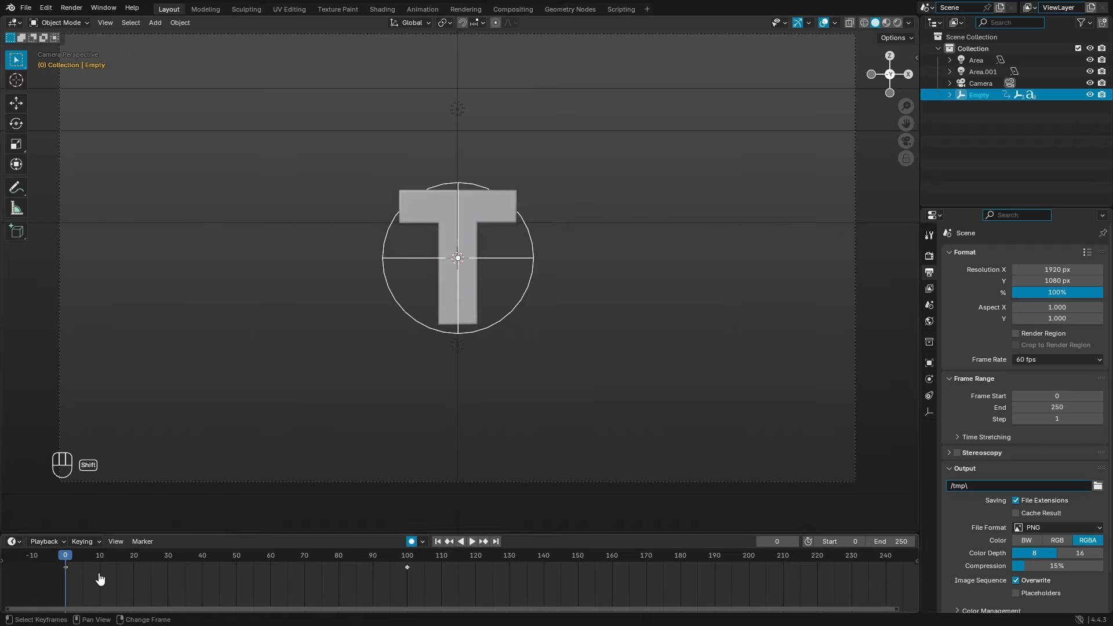
key("shift+d")
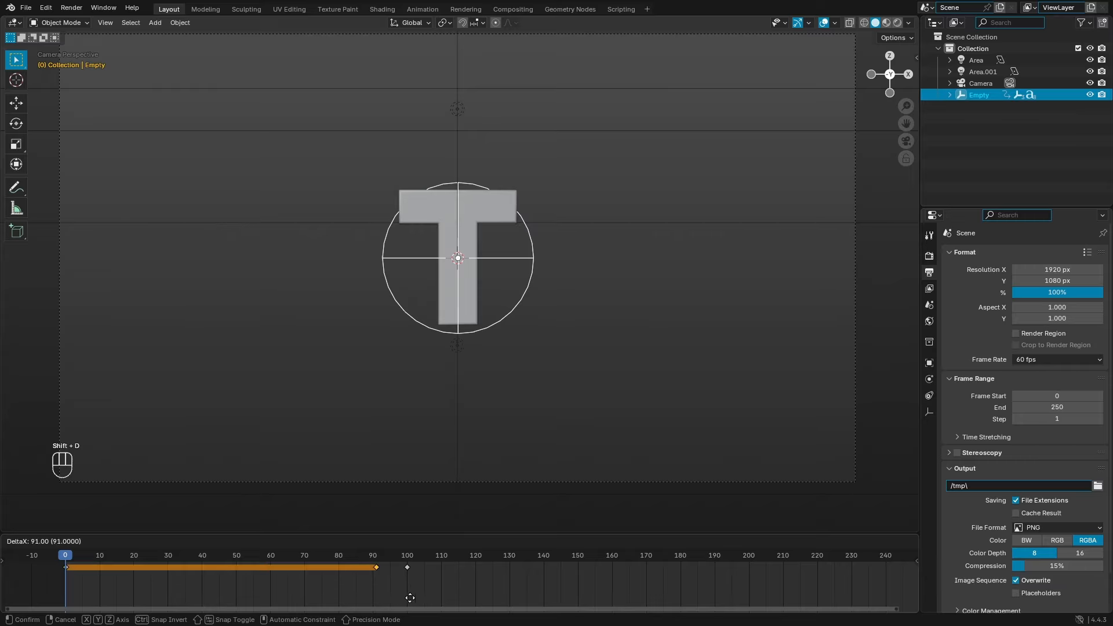
left_click(409, 598)
left_click(377, 558)
left_click_drag(376, 558, 162, 558)
key("ctrl+z")
key("ctrl+z")
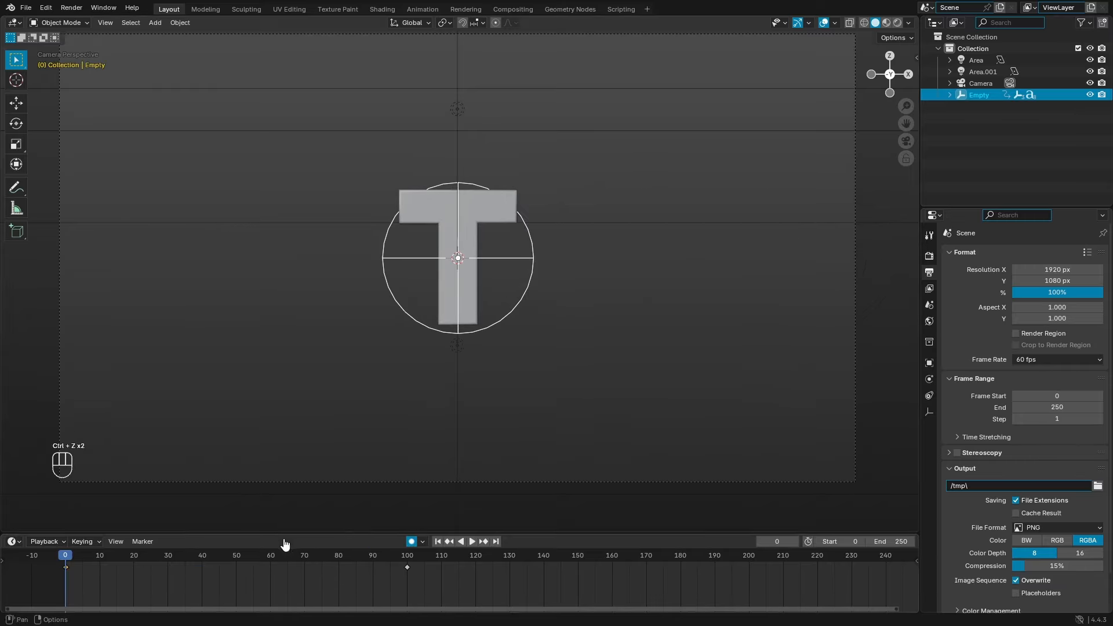
Step: Duplicate the E, X and last T empties' frame-0 keyframes to frame 90
left_click(277, 555)
left_click(377, 556)
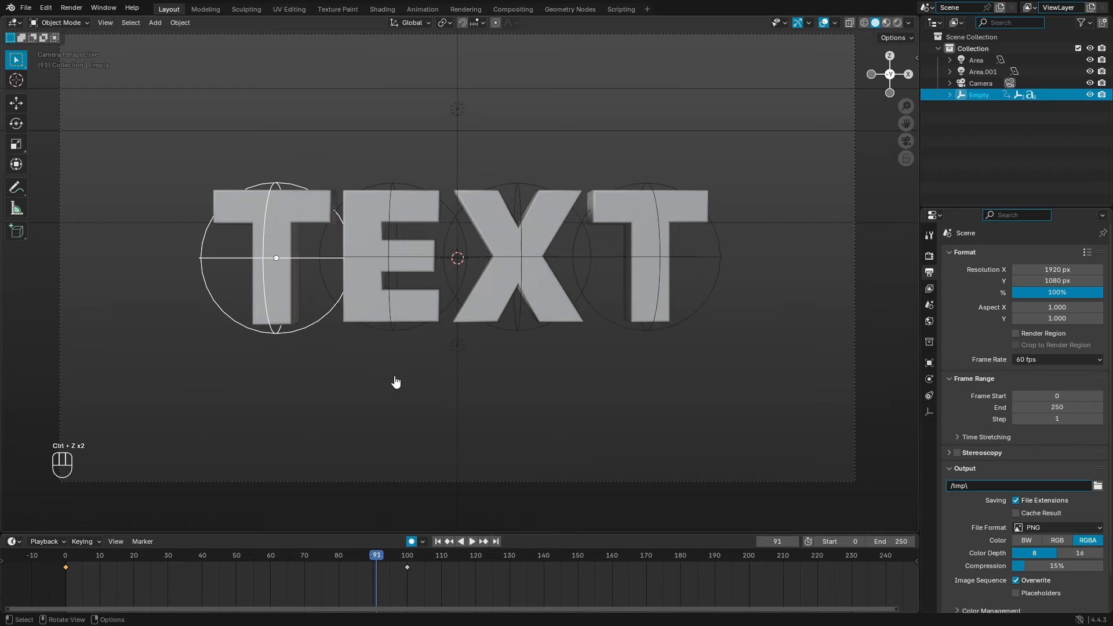
left_click(396, 332)
left_click(518, 332, "shift")
left_click(645, 333, "shift")
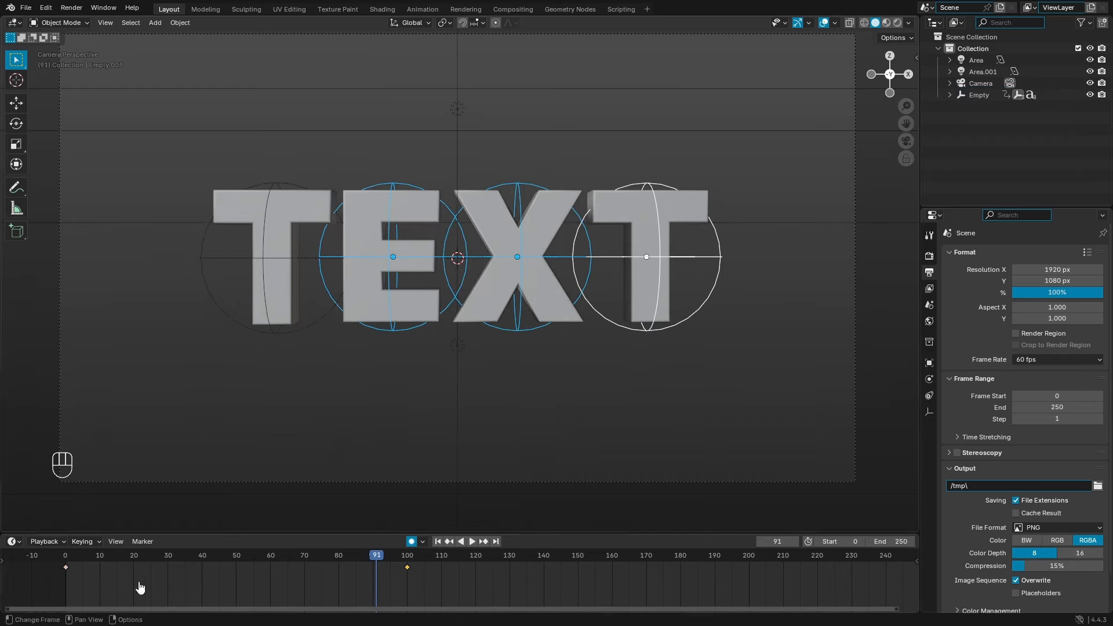
left_click_drag(58, 559, 111, 591)
key("shift+d")
left_click(390, 587)
left_click_drag(365, 557, 29, 566)
Step: Duplicate the first T empty's frame-0 keyframe to frame 90
left_click(378, 311)
key("shift+d")
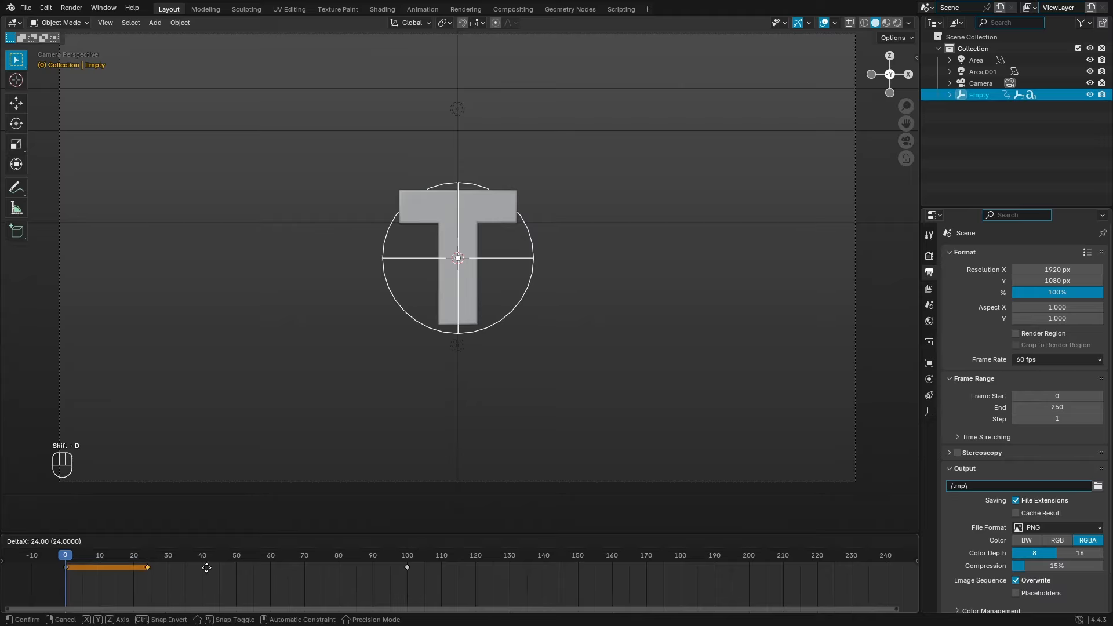
left_click(384, 567)
left_click_drag(291, 559, 335, 546)
Step: Play back to check the hold-then-spread timing and review the frame-100 keyframes
left_click(471, 542)
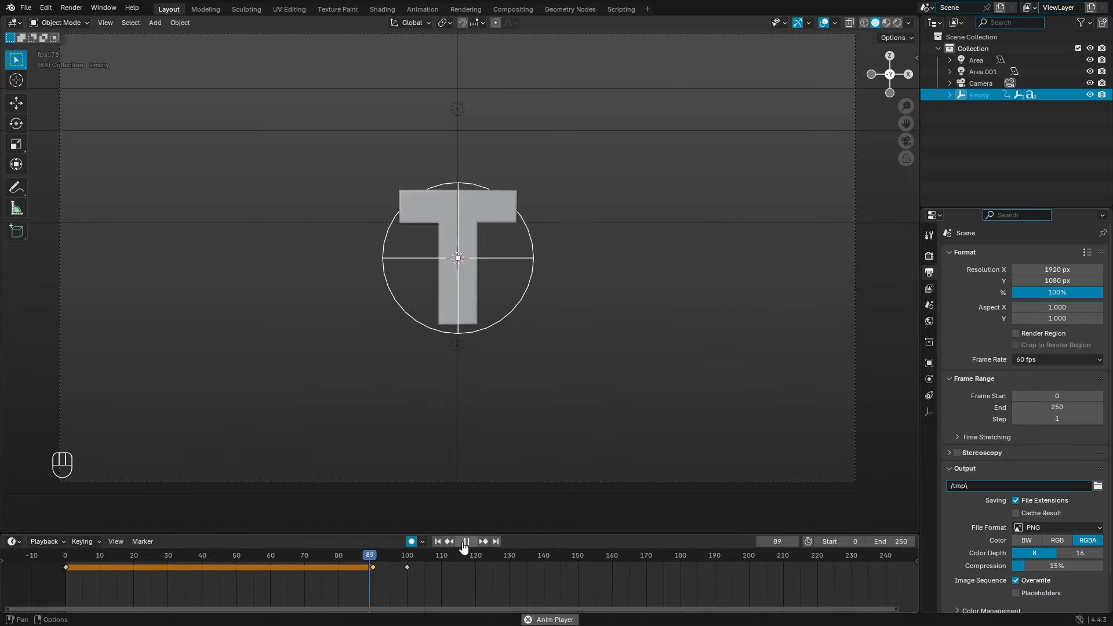
left_click_drag(373, 558, 265, 565)
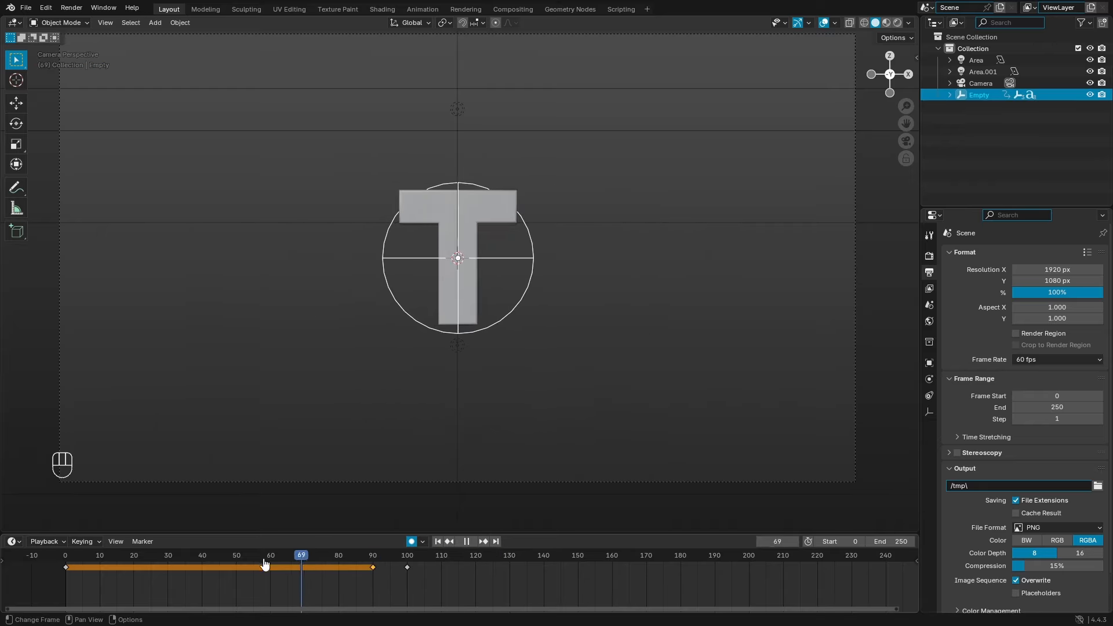
left_click_drag(454, 582, 313, 548)
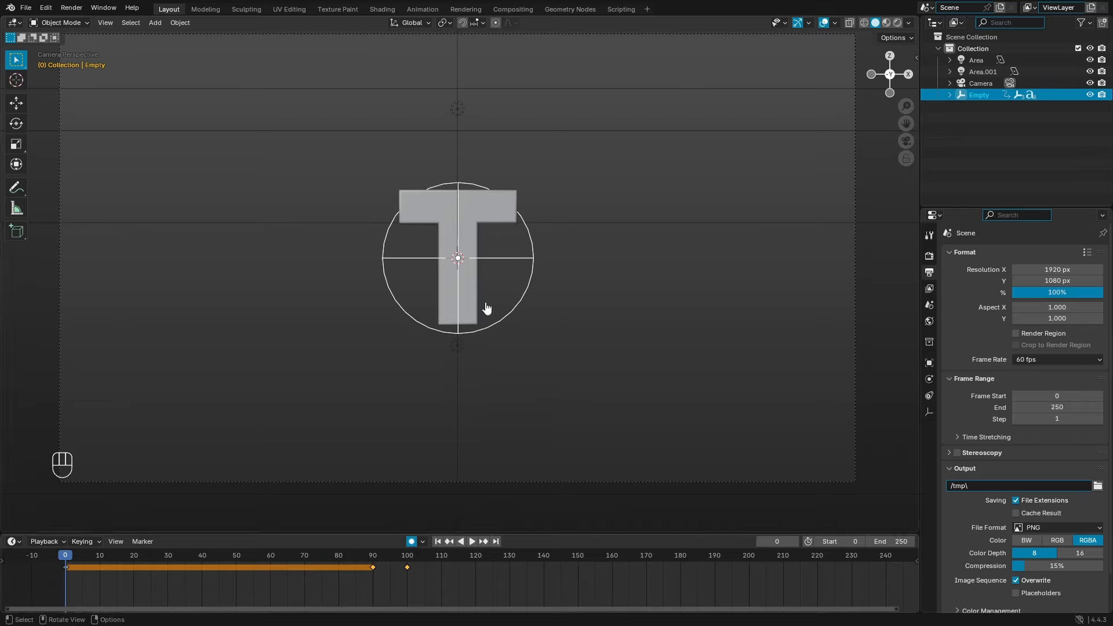
key("space")
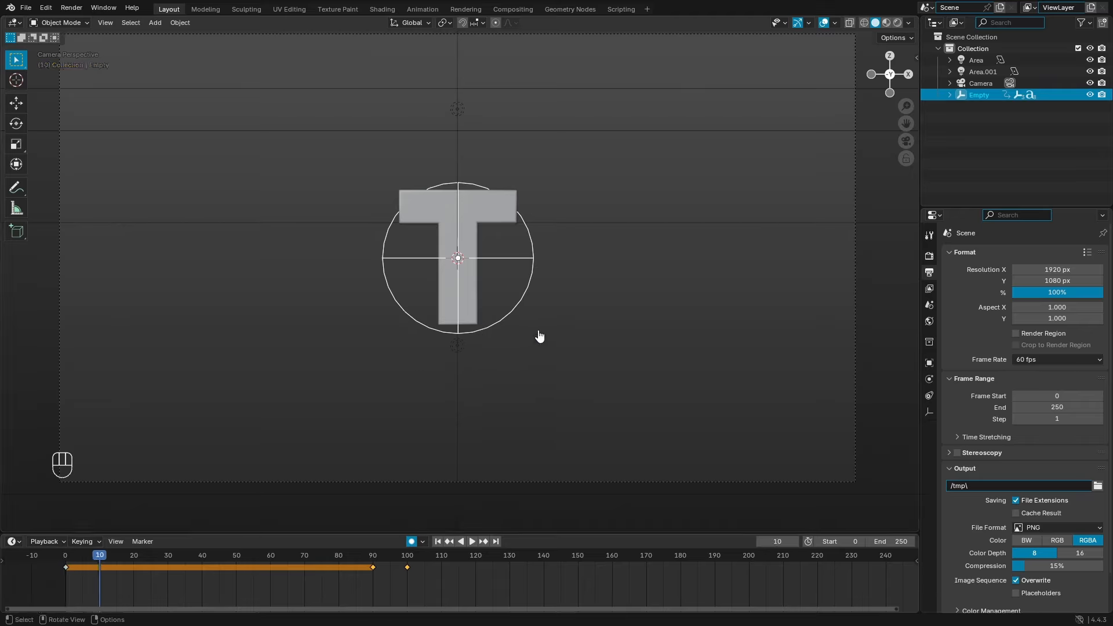
scroll(137, 580, "up", 3)
middle_click_drag(214, 590, 298, 592)
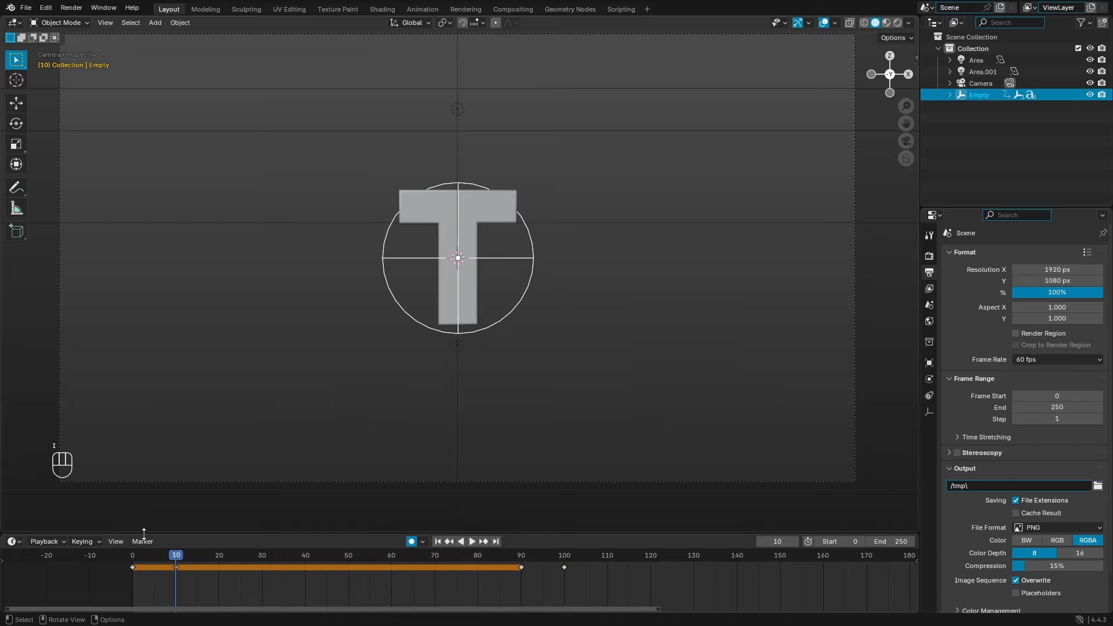
left_click(437, 540)
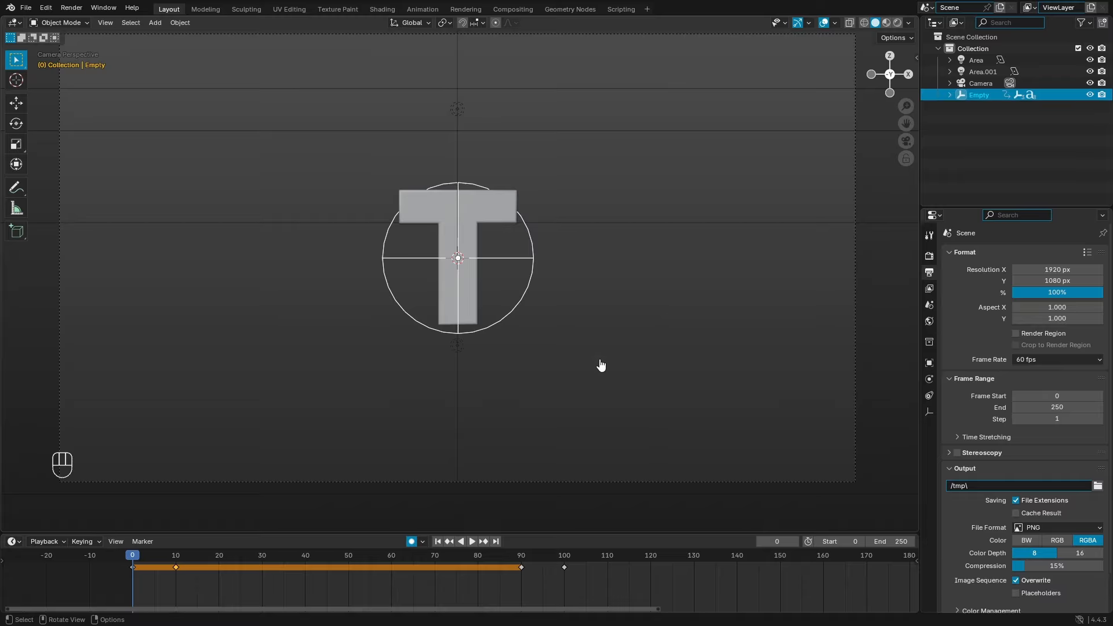
Step: At frame 0, tumble the first T's empty freely and scale it to 0
key("r")
key("r")
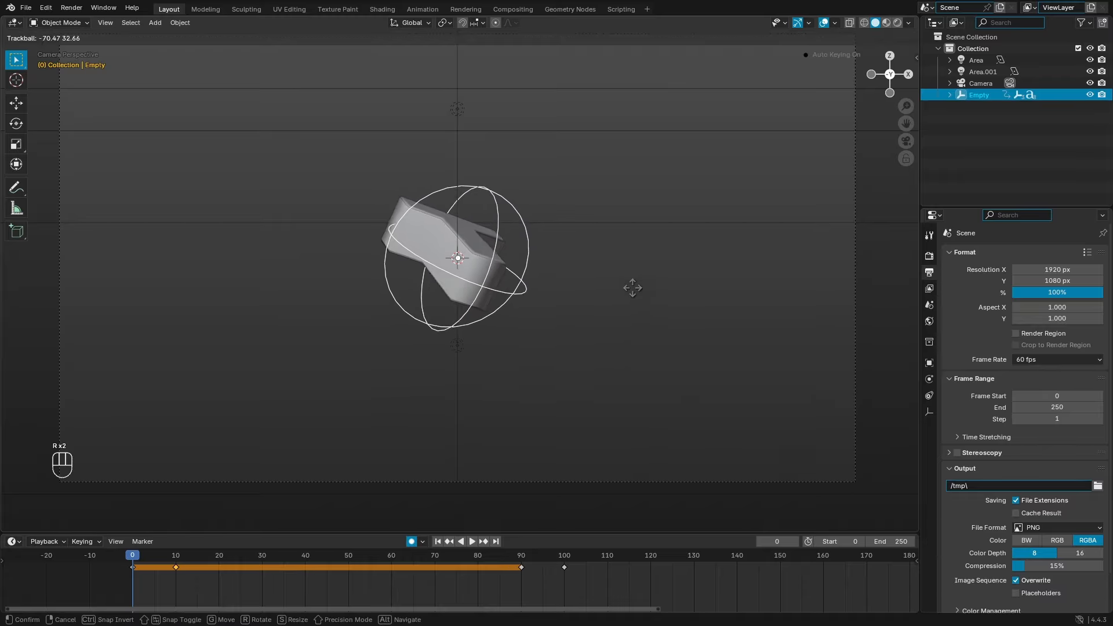
left_click(723, 295)
key("s")
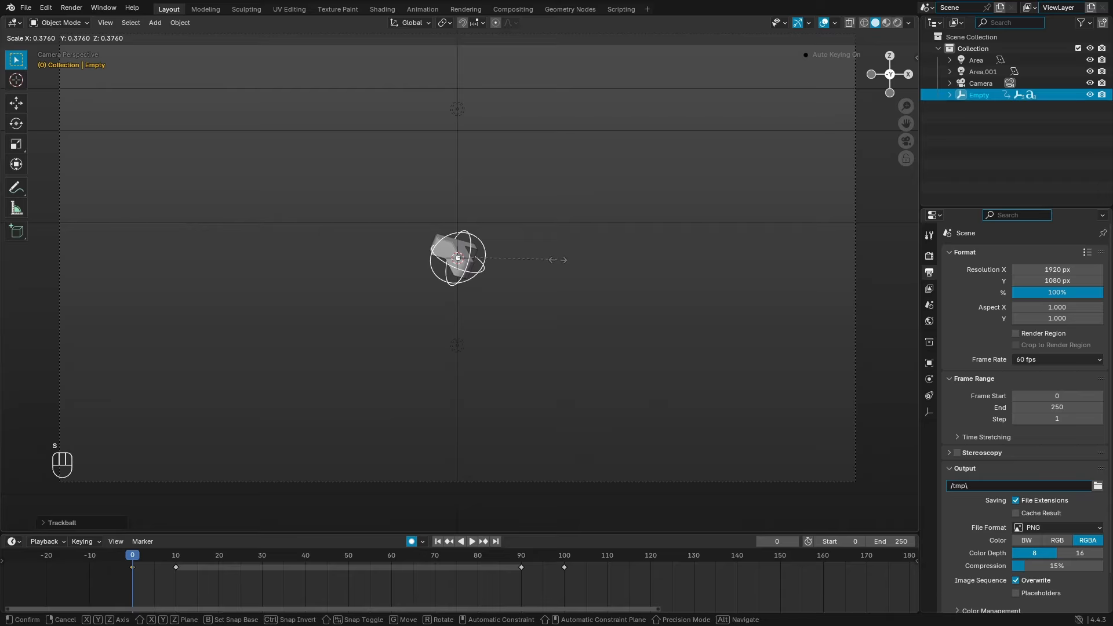
key("KP_0")
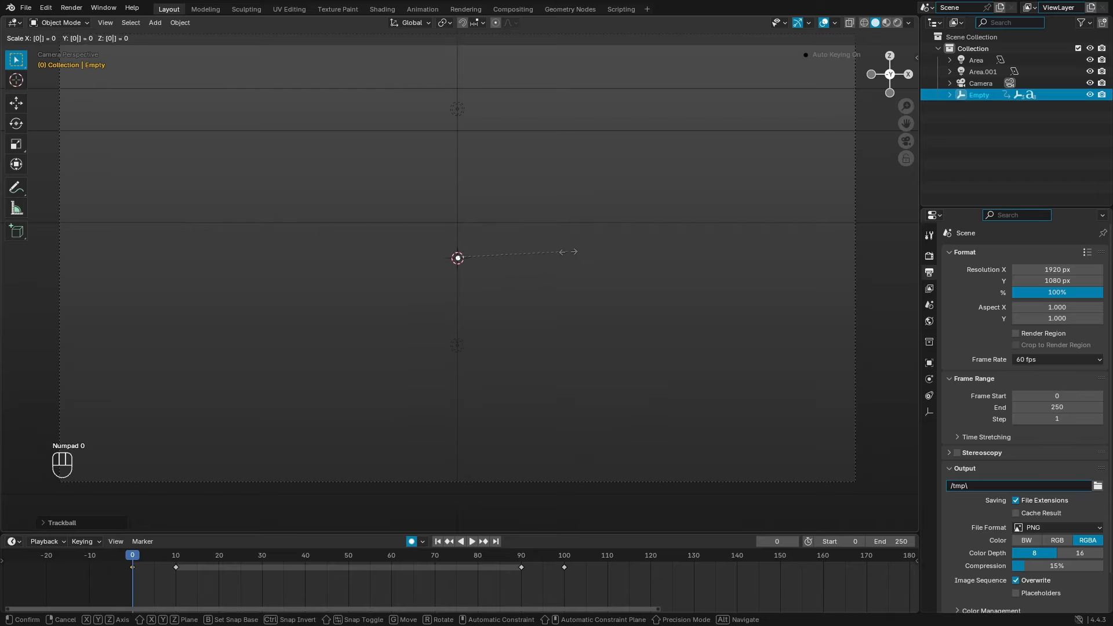
key("Return")
Step: Play back and scrub the early frames to watch the T grow in, ending at frame 30
key("space")
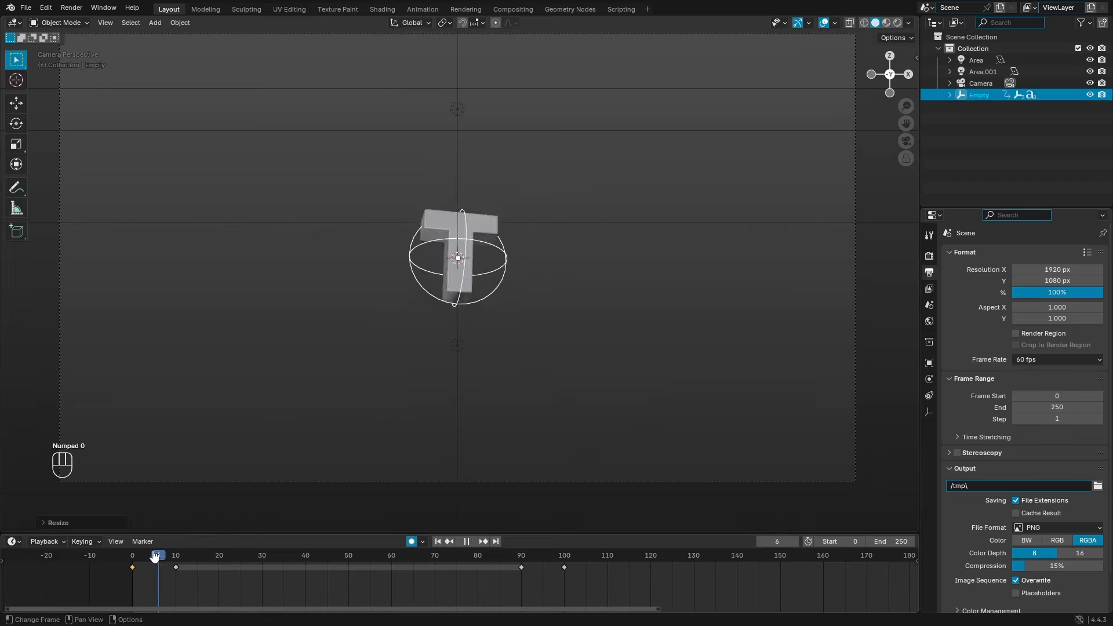
left_click_drag(155, 557, 199, 557)
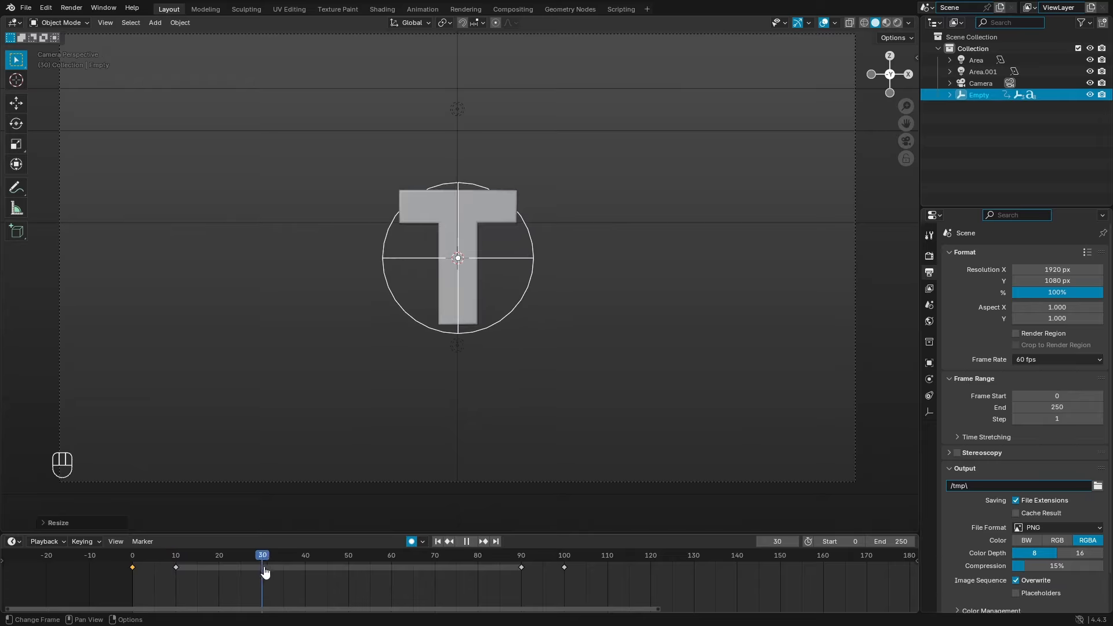
left_click_drag(265, 572, 265, 572)
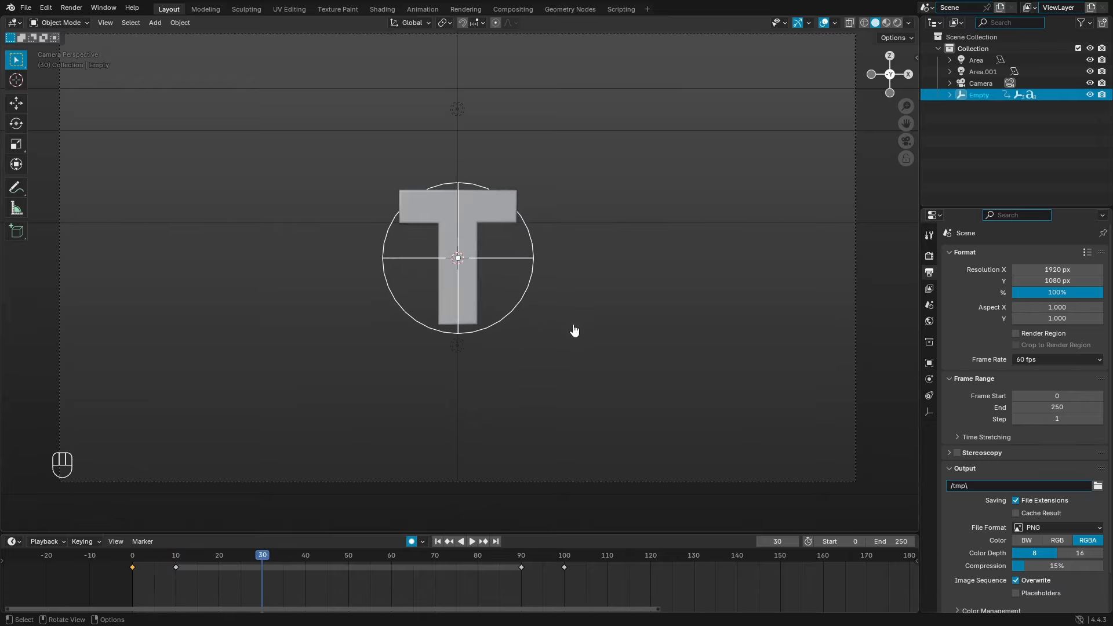
Step: Key a free trackball tumble of the T's empty at frame 30, redo it, and preview
key("r")
key("r")
left_click(620, 303)
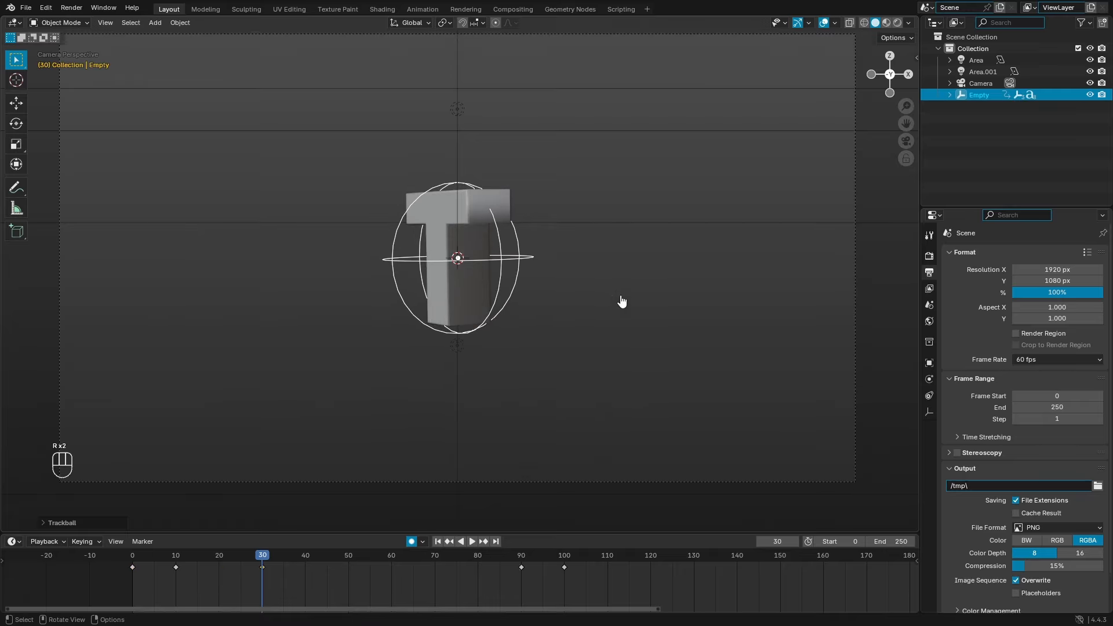
key("space")
key("space")
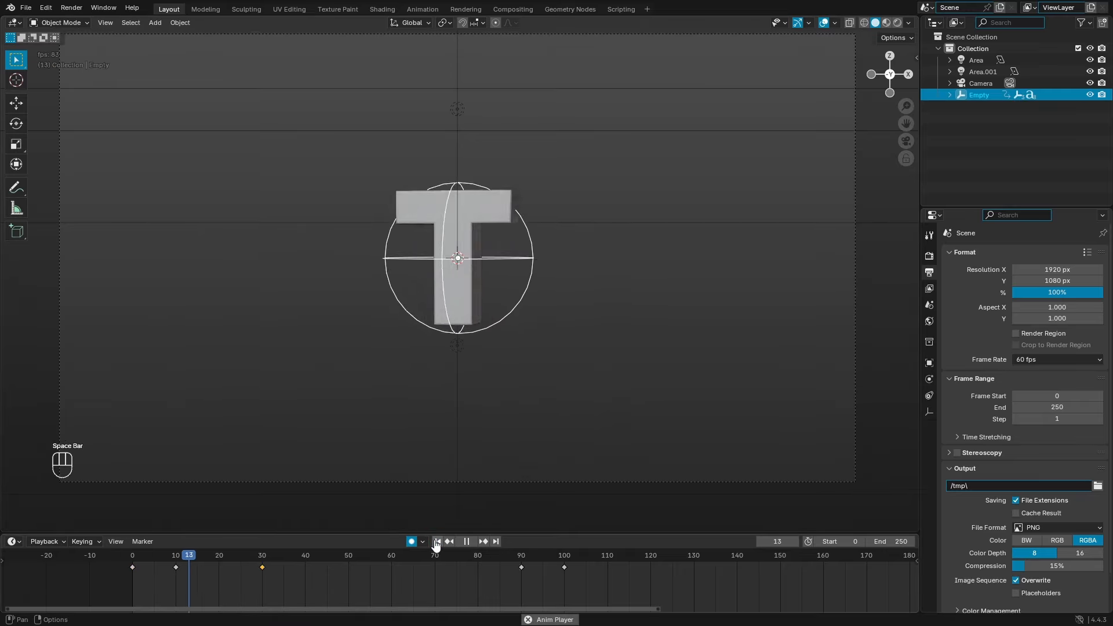
left_click_drag(277, 567, 265, 565)
key("r")
key("r")
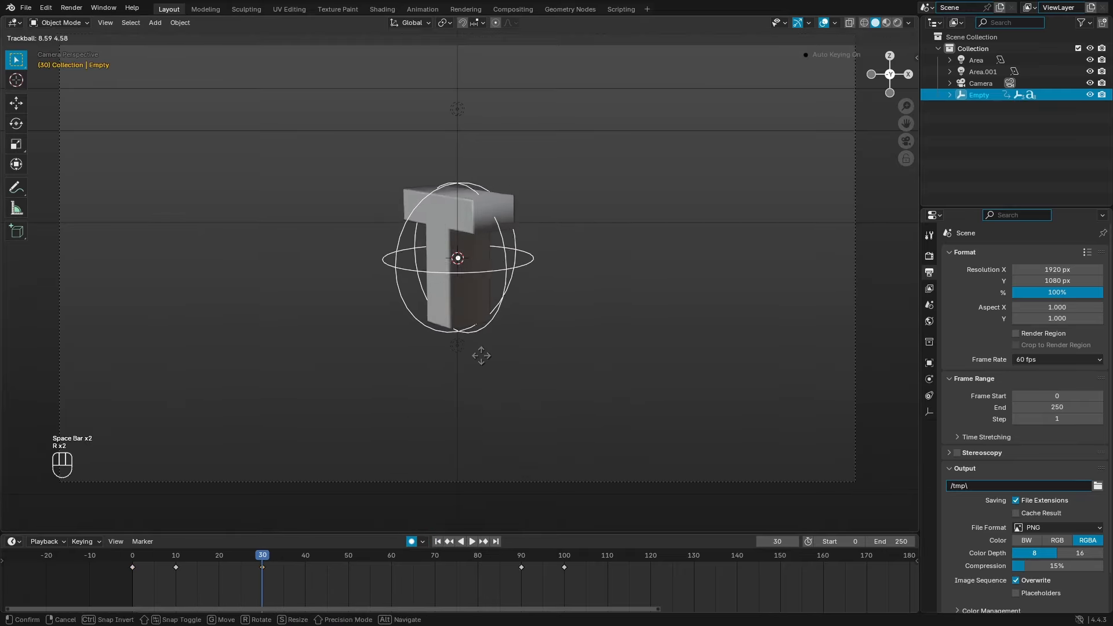
left_click(481, 380)
key("space")
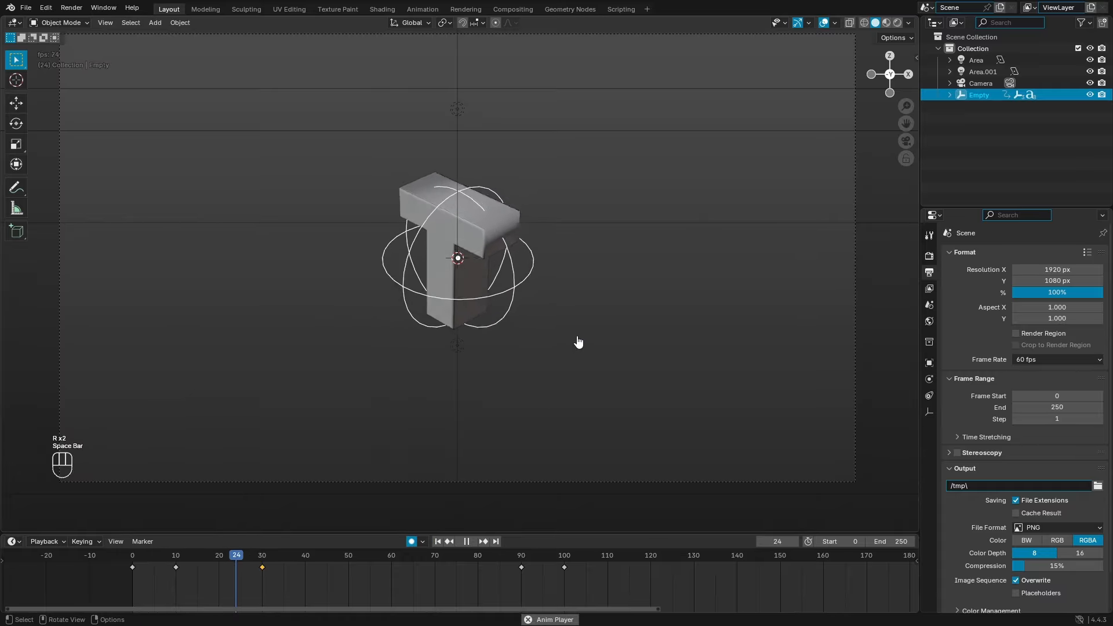
left_click(438, 542)
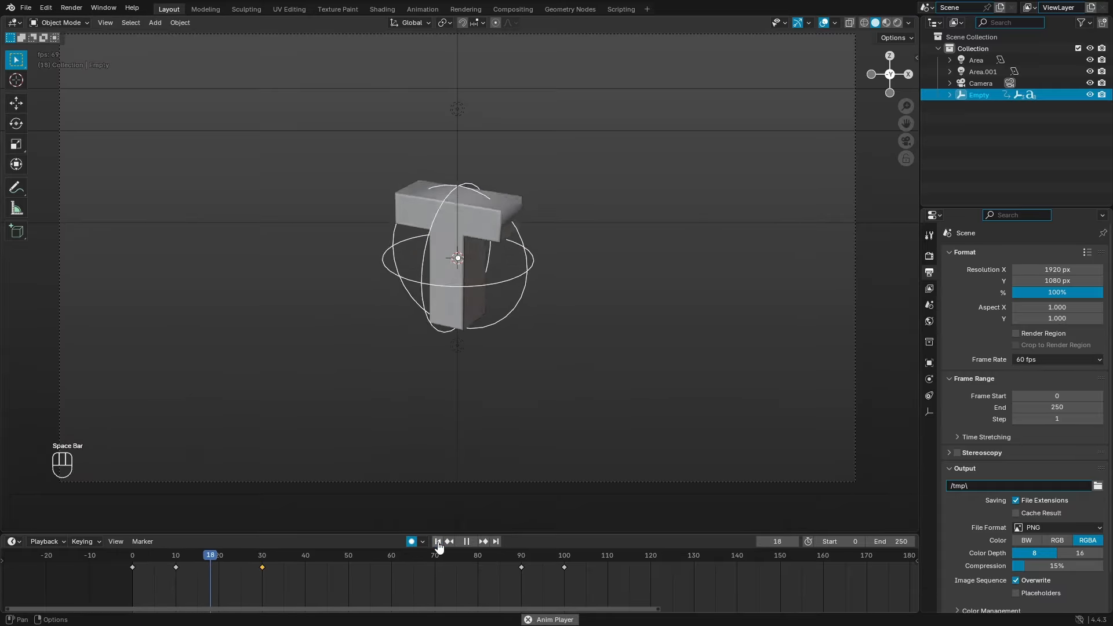
key("space")
Step: Key a free tumble pose at frame 50 and replay from the start
left_click_drag(279, 558, 350, 559)
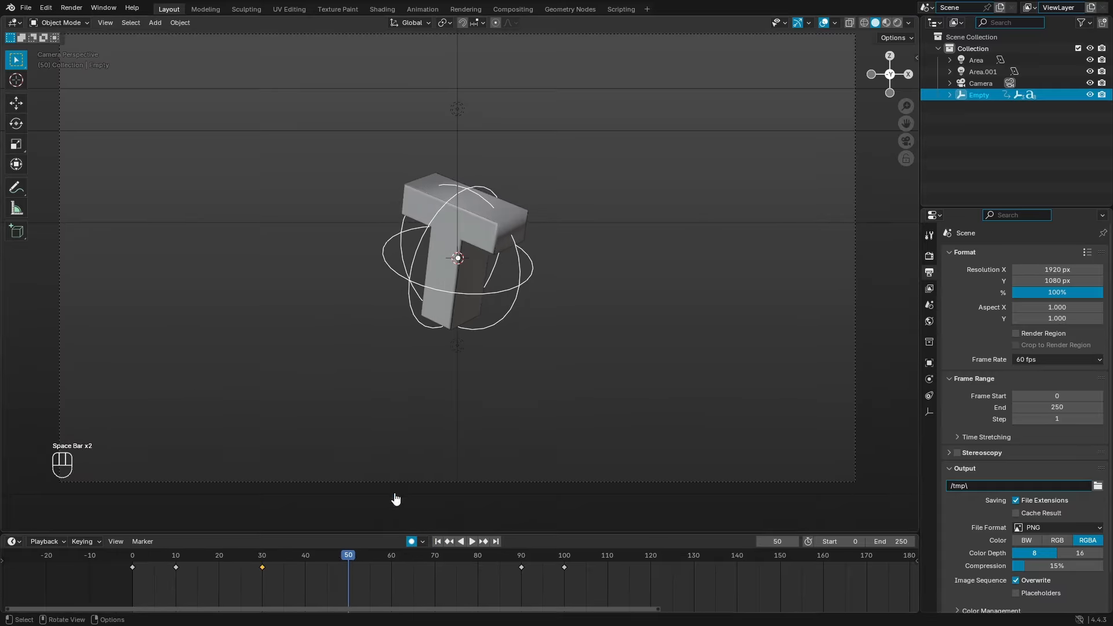
key("r")
key("r")
left_click(463, 370)
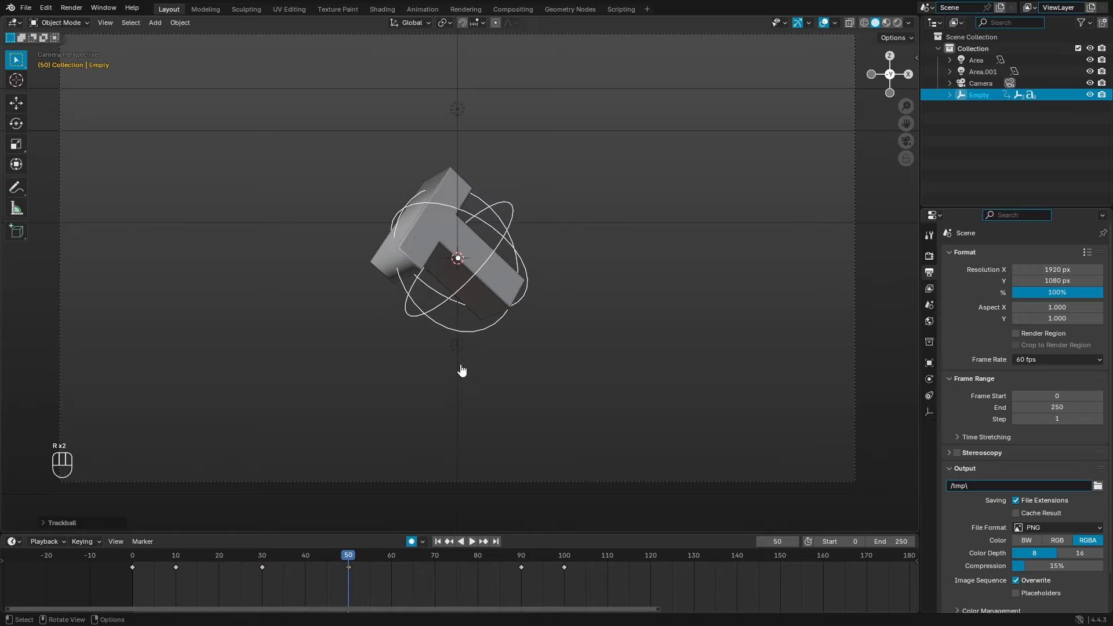
left_click(444, 541)
key("space")
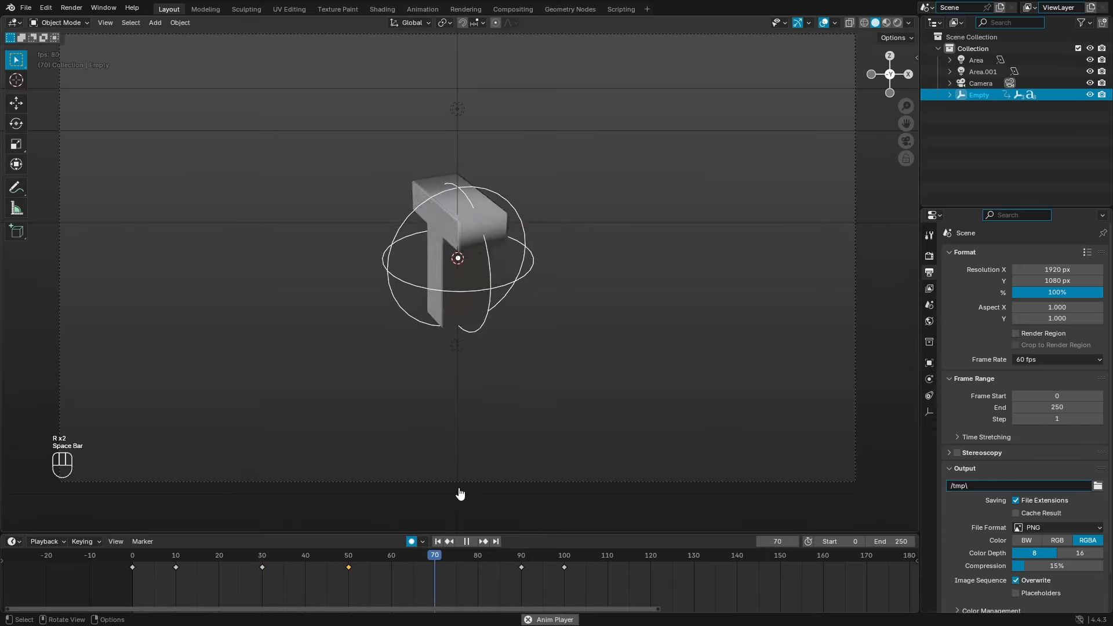
key("space")
Step: Check frames 53–90, then key a new tumble pose at frame 70 and replay it
left_click_drag(413, 566, 524, 567)
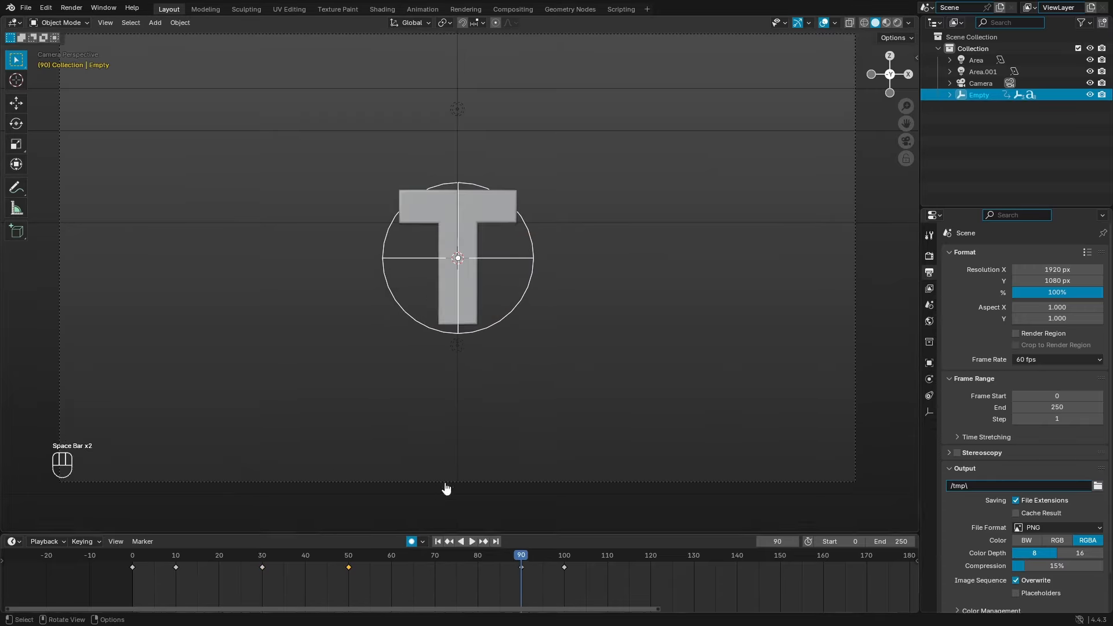
left_click(371, 560)
left_click(363, 568)
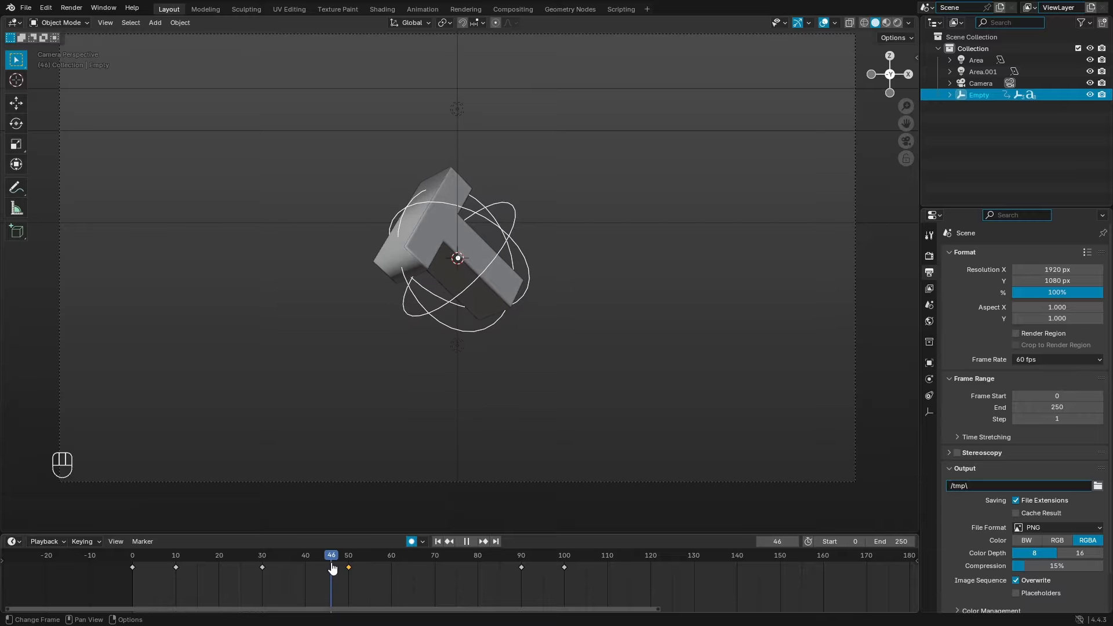
left_click_drag(376, 574, 315, 591)
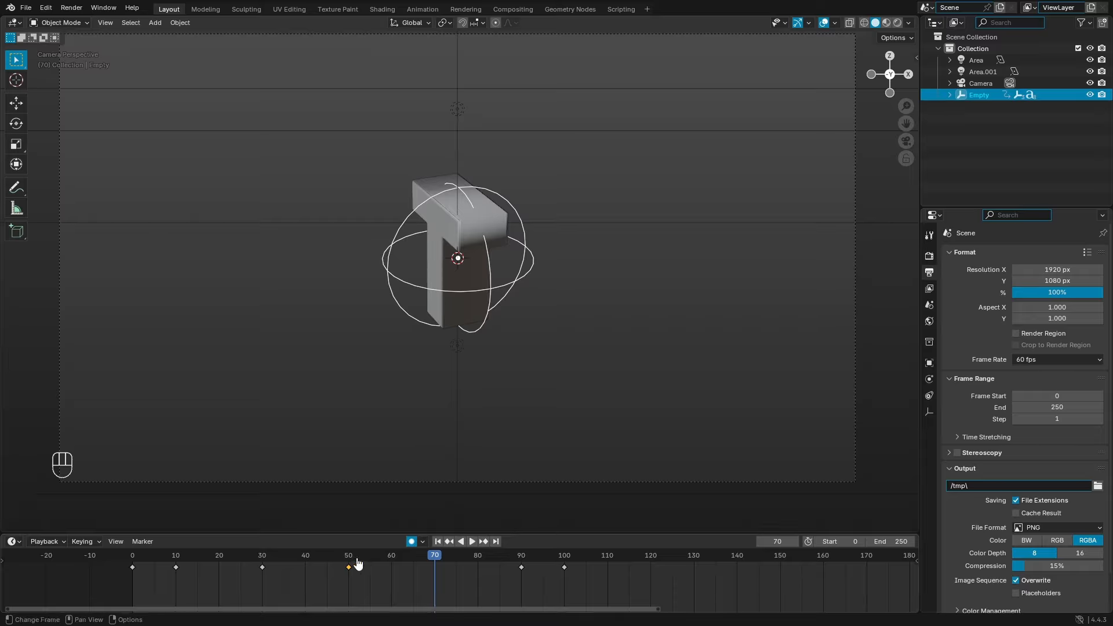
key("r")
key("r")
left_click(463, 388)
left_click_drag(344, 561, 233, 559)
left_click(438, 541)
key("space")
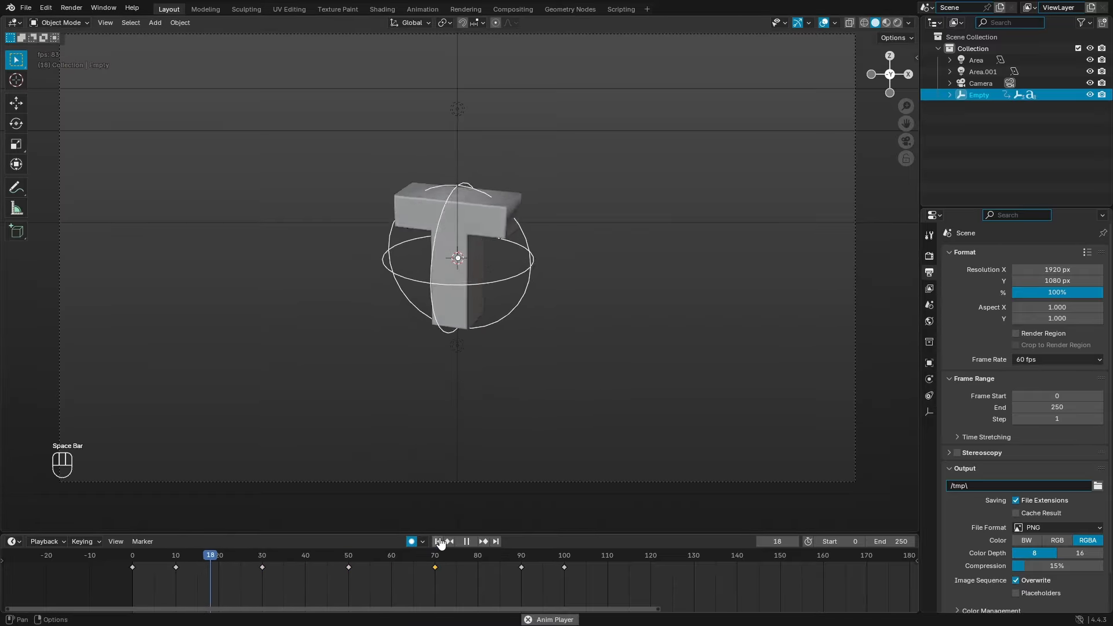
left_click(439, 542)
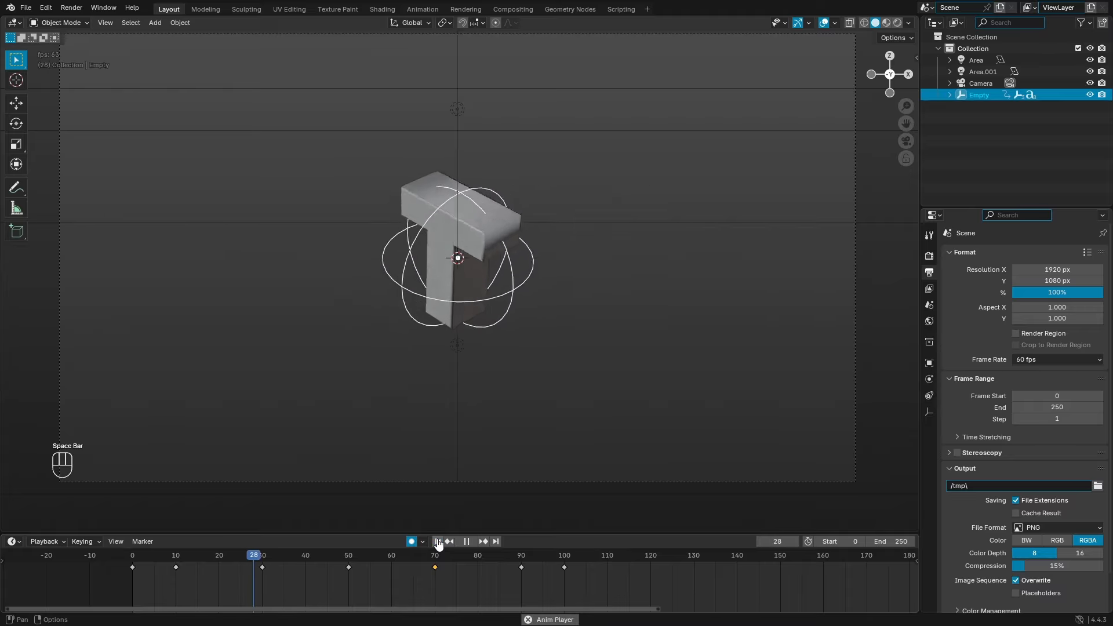
key("space")
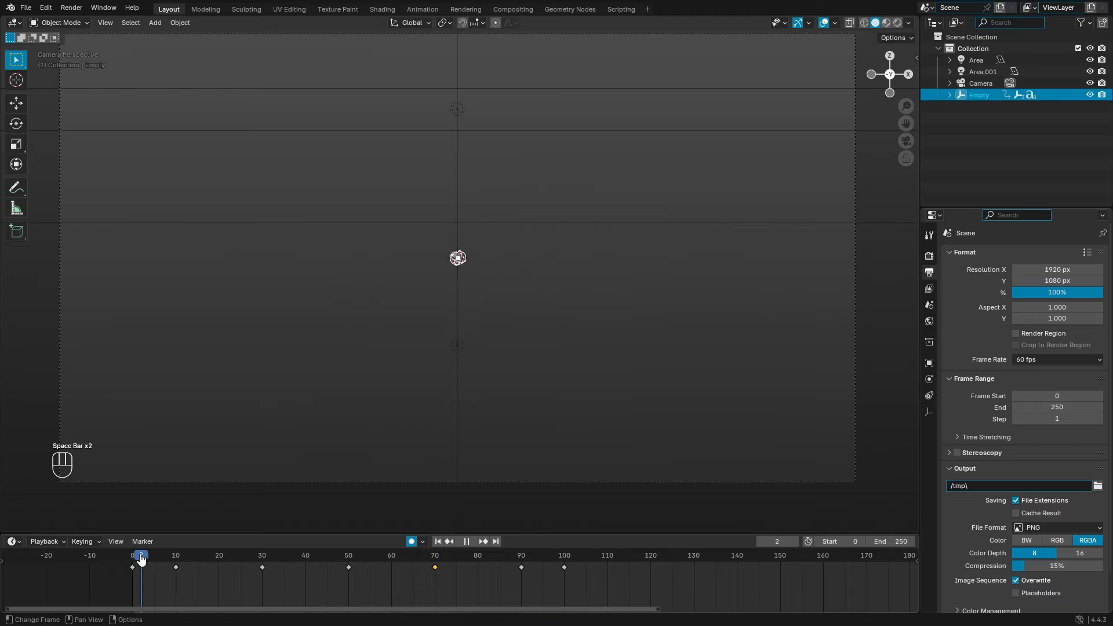
Step: Key a tumble pose at frame 10, where the T first appears, and preview the early frames
left_click_drag(141, 558, 185, 565)
key("r")
key("r")
left_click(490, 396)
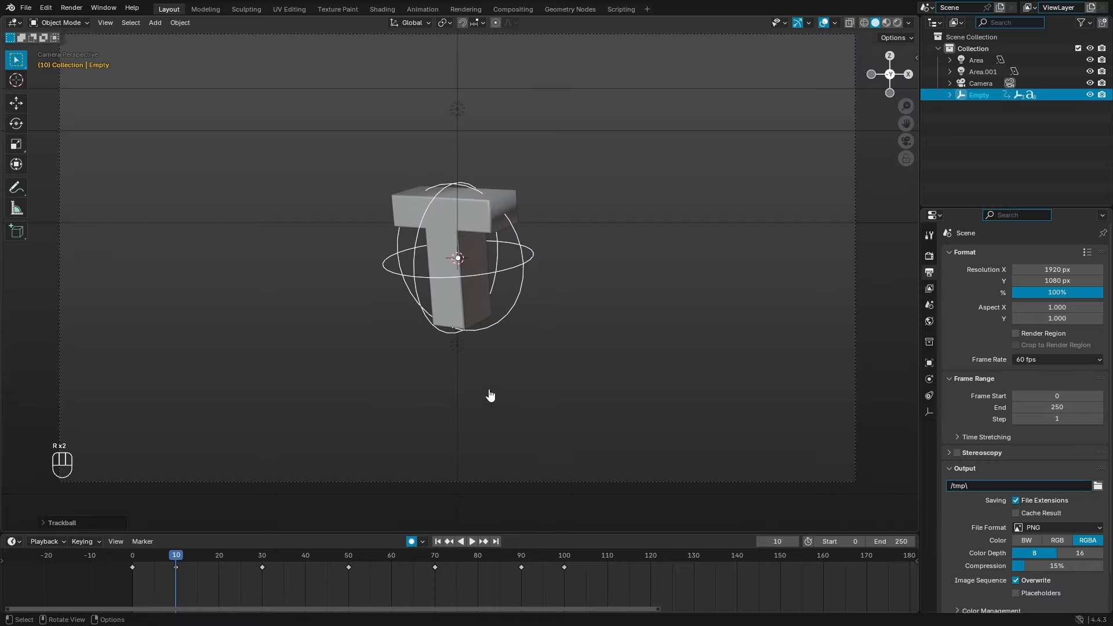
key("space")
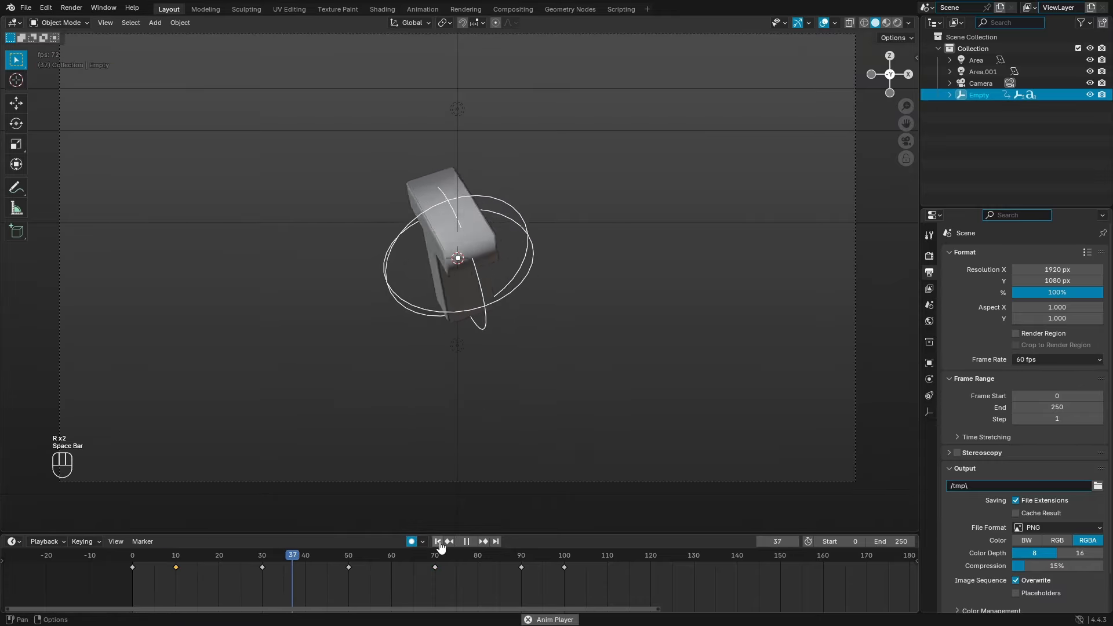
key("space")
left_click_drag(154, 566, 185, 557)
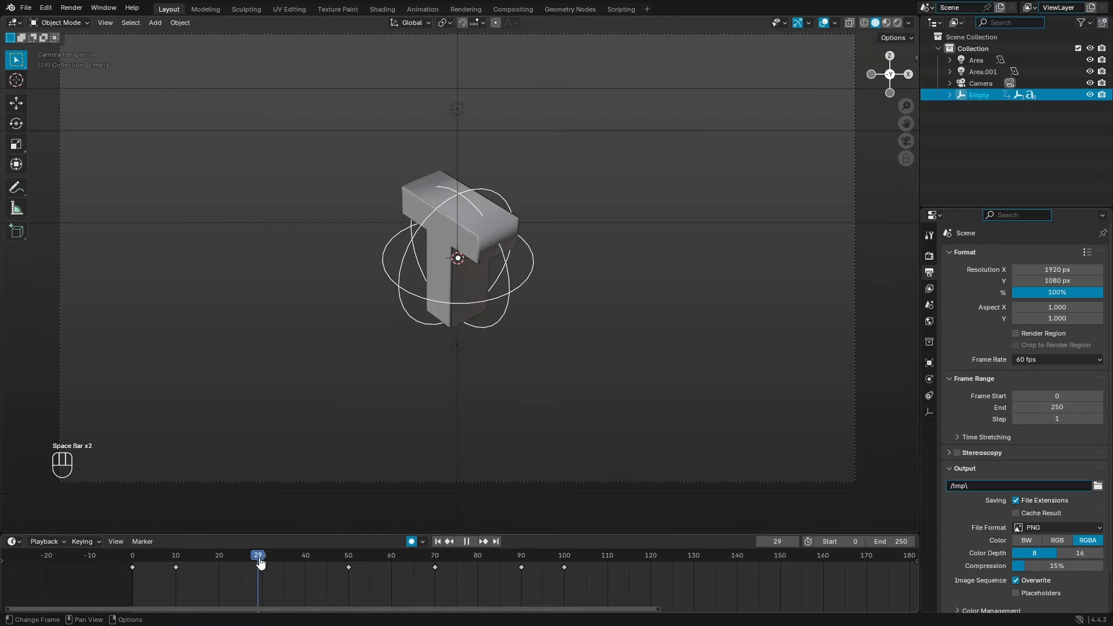
Step: Rework the frame-30 tumble pose and play the animation from the start
left_click_drag(261, 562, 263, 561)
key("r")
key("r")
left_click(460, 360)
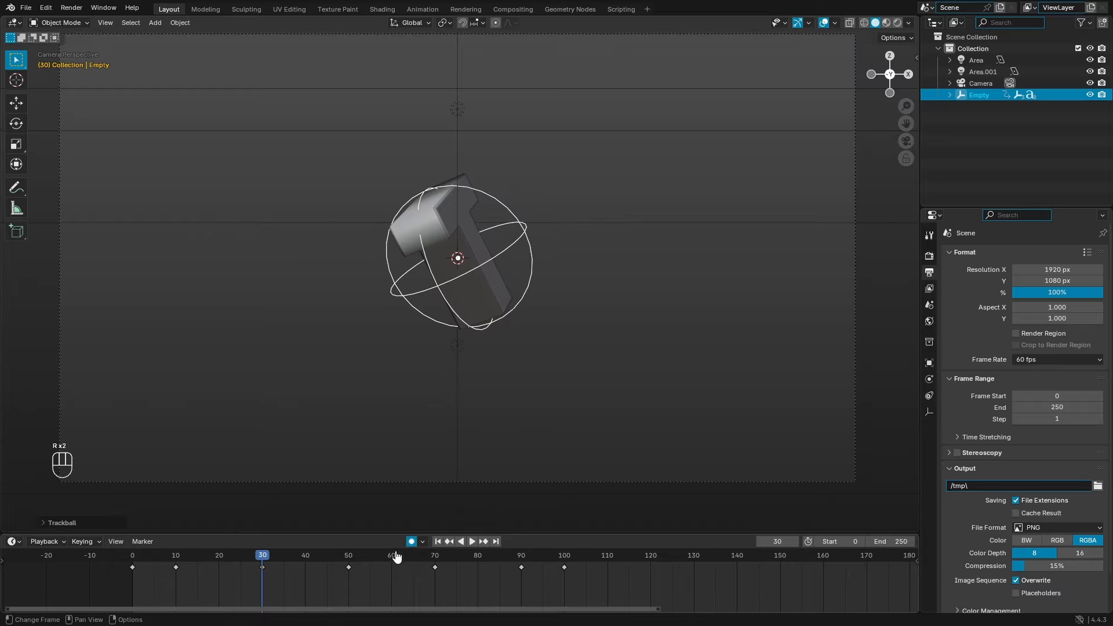
left_click(440, 544)
key("space")
left_click(439, 544)
key("space")
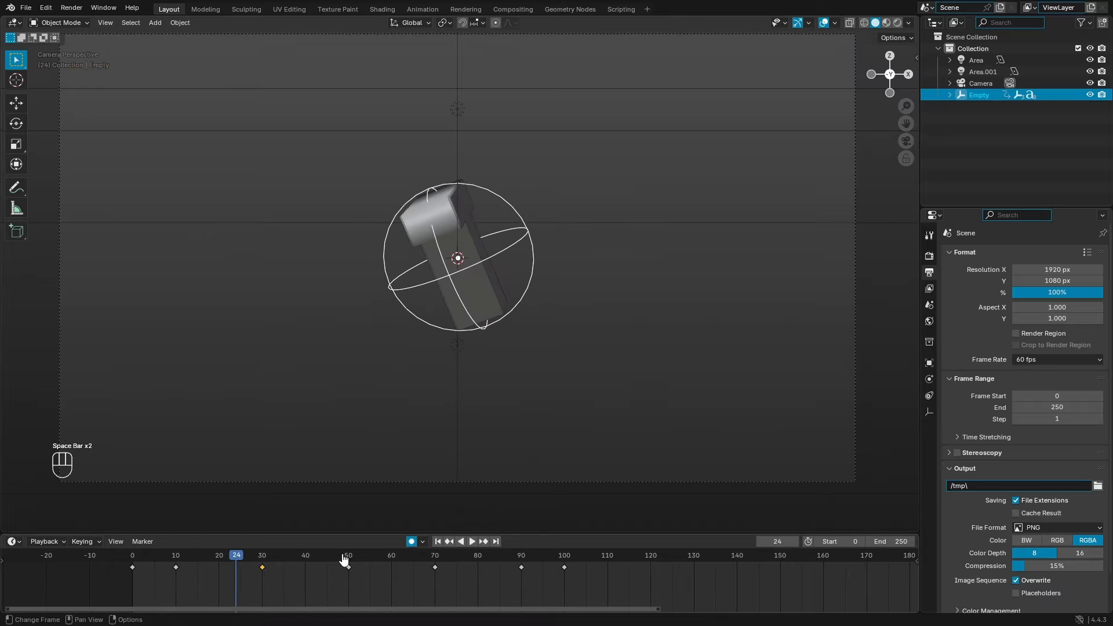
Step: Adjust the frame-30 pose once more, replay, and move to frame 50
left_click(213, 558)
left_click_drag(194, 561, 266, 560)
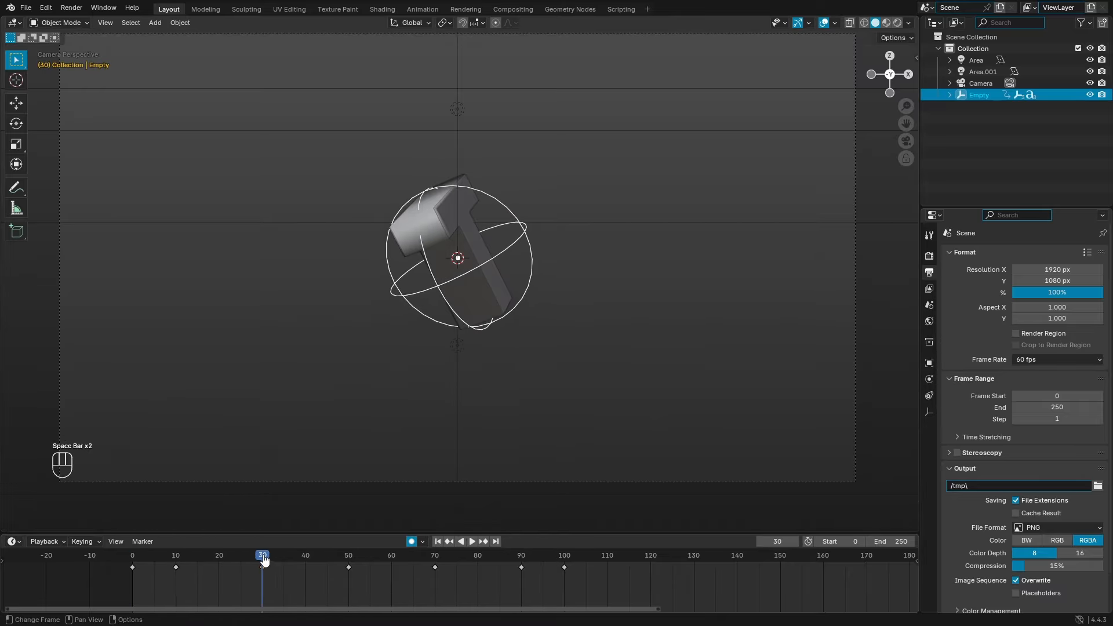
key("r")
key("r")
left_click(469, 402)
key("space")
left_click(127, 562)
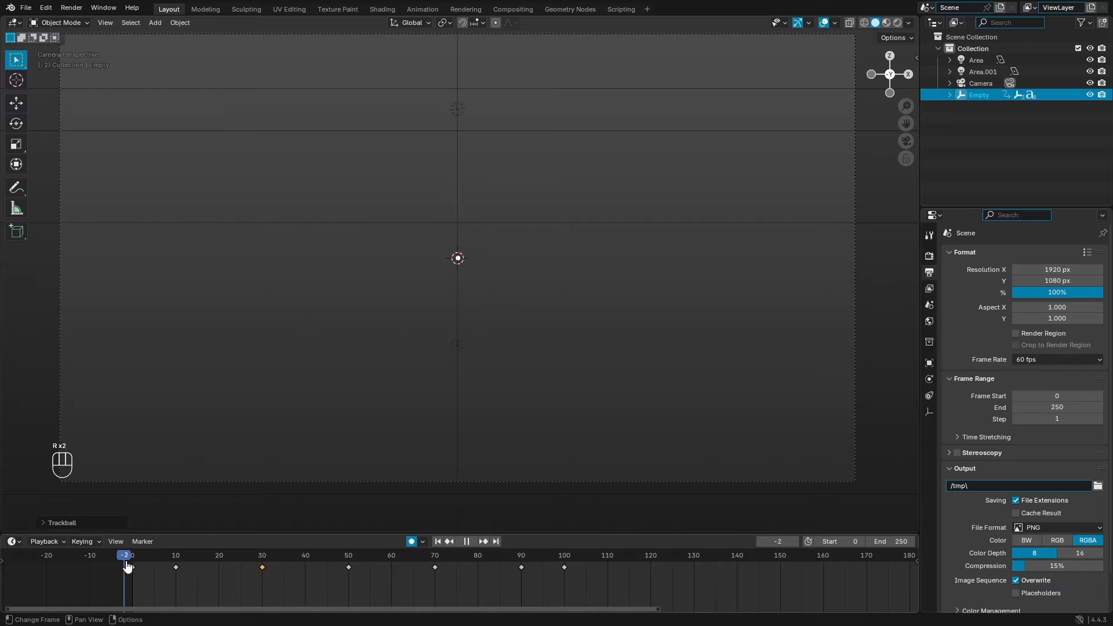
left_click_drag(255, 562, 348, 561)
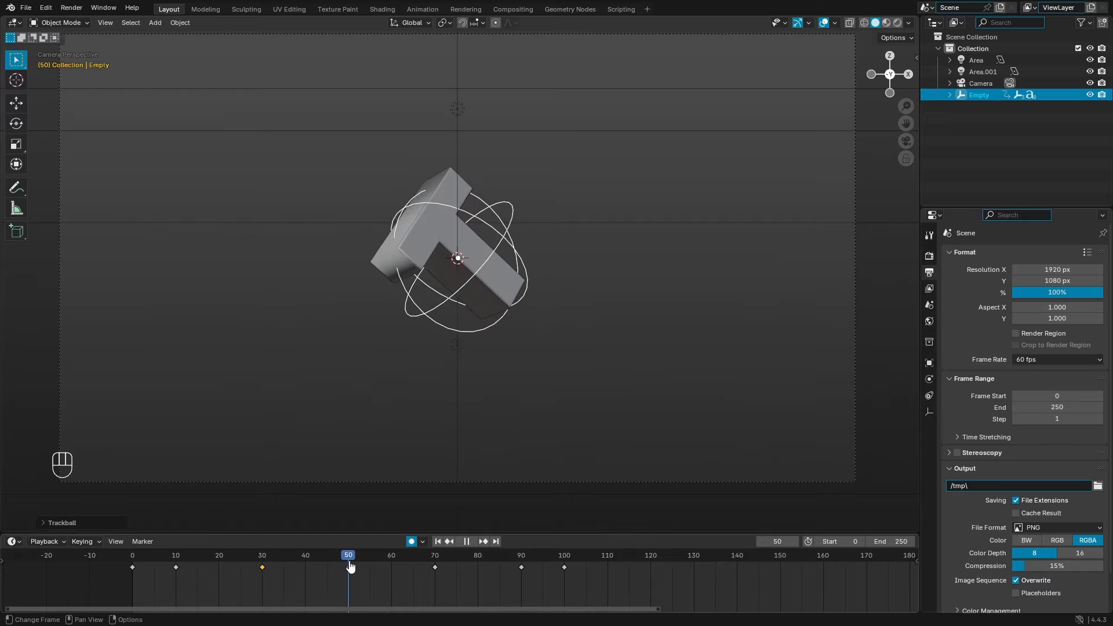
Step: At frame 50, rotate the T's empty around global Y plus an extra free tumble
key("space")
key("r")
key("r")
key("r")
key("y")
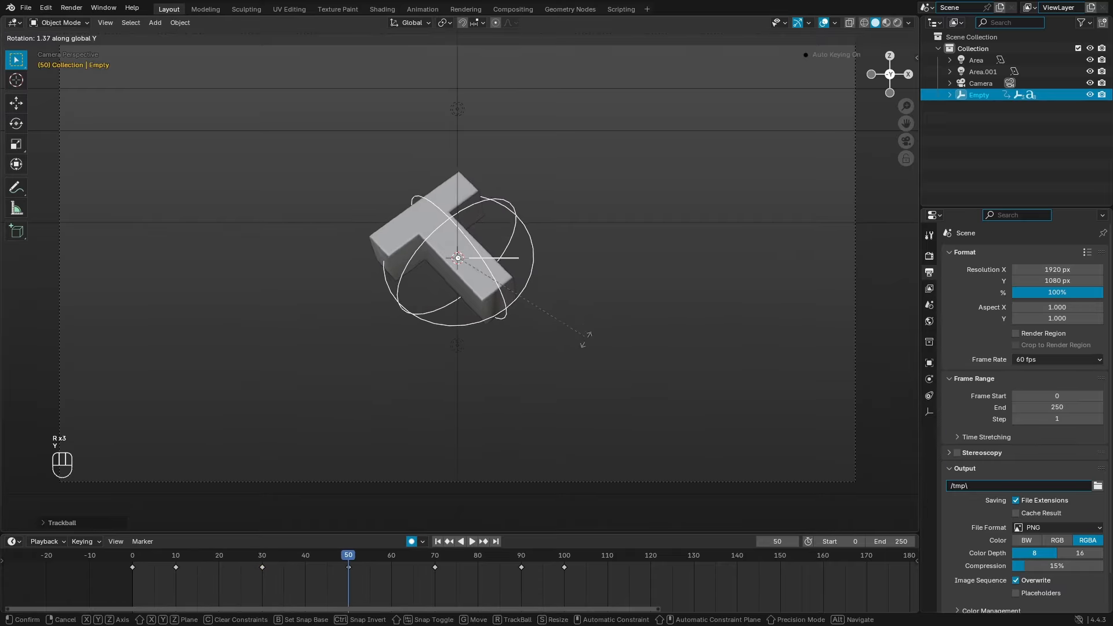
left_click(558, 443)
key("r")
key("r")
left_click(537, 455)
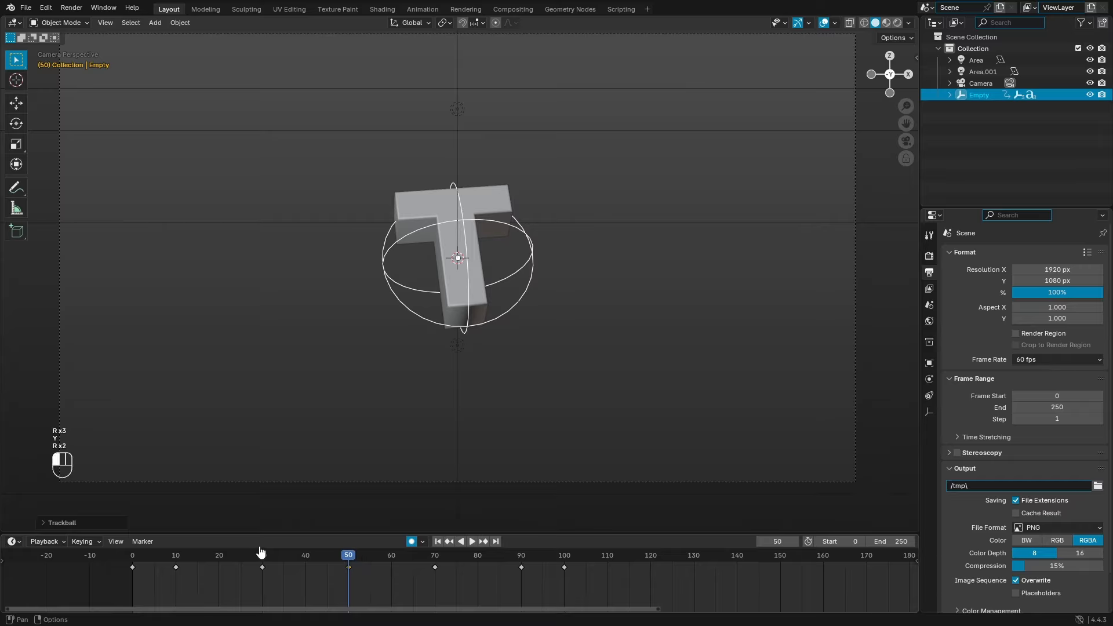
left_click_drag(236, 560, 278, 558)
key("r")
key("y")
left_click(655, 317)
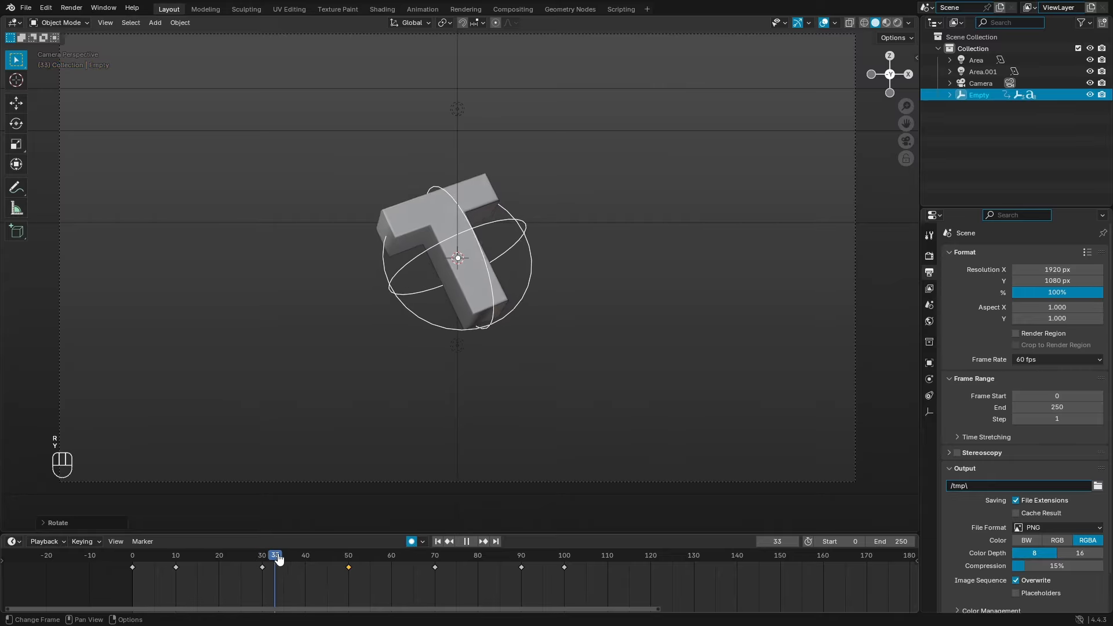
Step: At frame 70, tumble the empty freely and then rotate it around global Y
left_click_drag(433, 564, 436, 562)
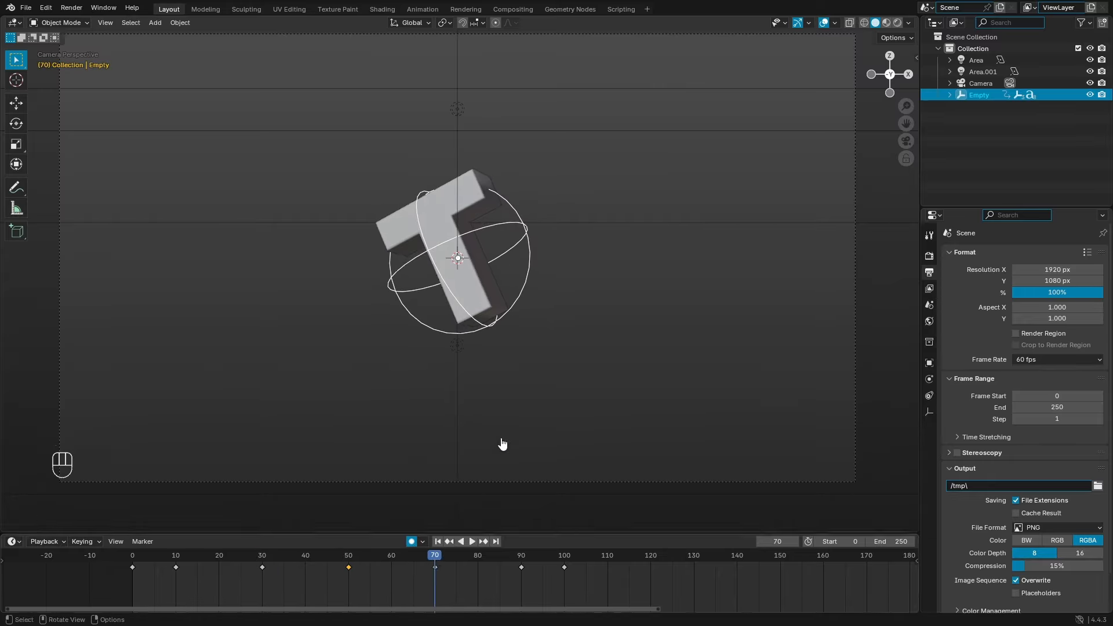
key("r")
key("r")
left_click(634, 247)
key("r")
key("z")
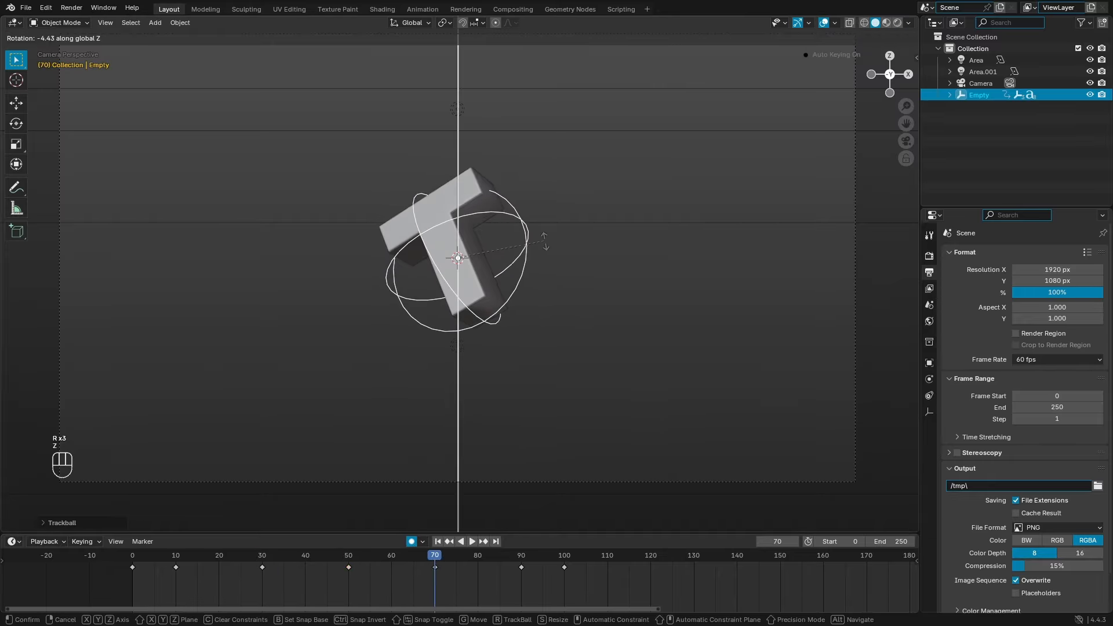
key("r")
key("y")
left_click(634, 304)
Step: Replay the animation and key another global-Y rotation near frame 67
mouse_move(381, 557)
left_mouse_down()
mouse_move(361, 557)
mouse_move(471, 555)
mouse_move(365, 556)
left_mouse_up()
left_click(438, 543)
key("space")
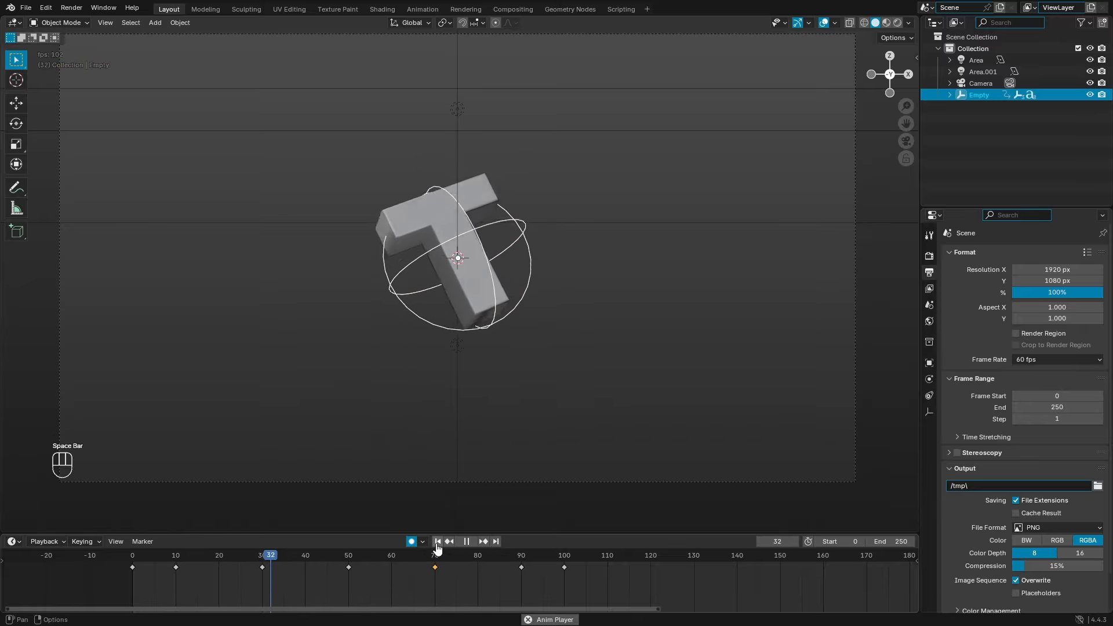
left_click(438, 543)
key("space")
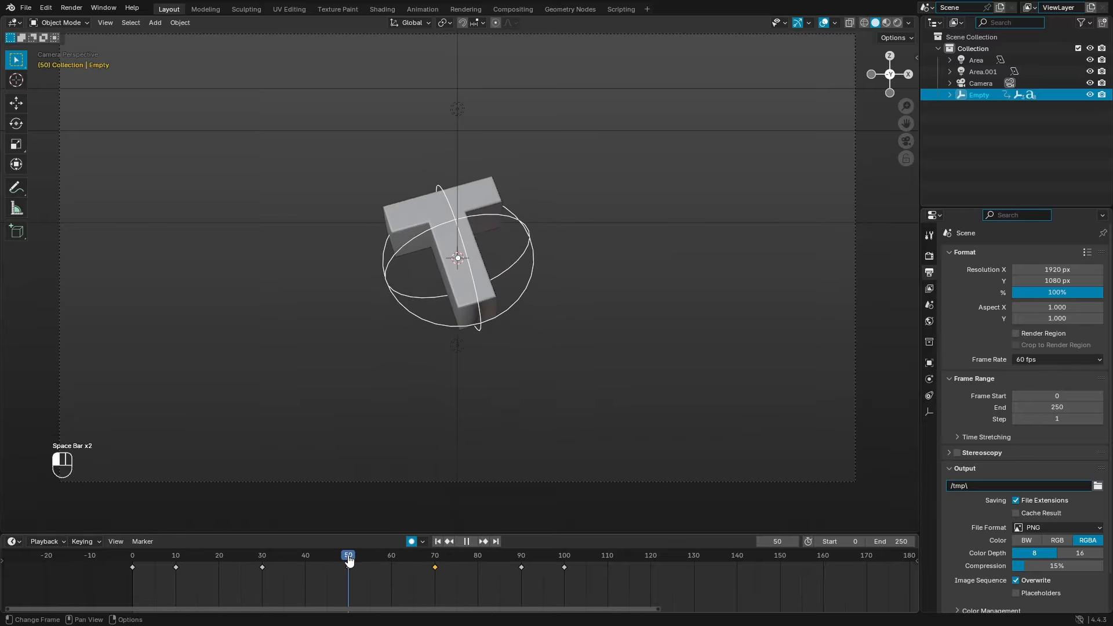
left_click(424, 557)
key("r")
key("y")
left_click(582, 293)
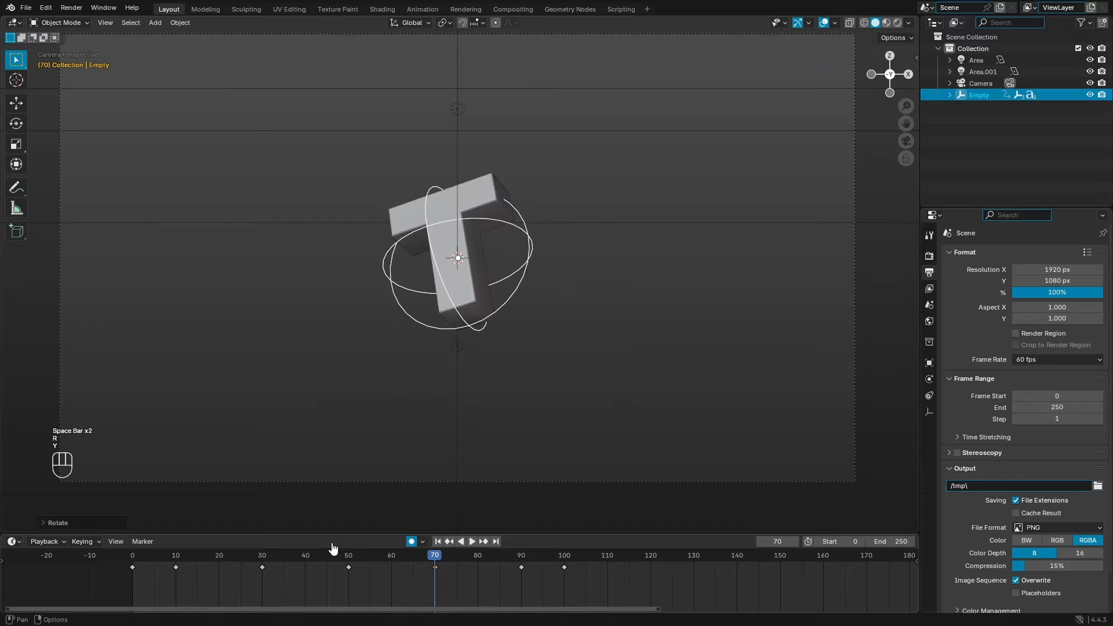
Step: Review the landing frames in playback and duplicate the frame-70 rotation key
left_click(379, 556)
left_click_drag(391, 555, 248, 563)
left_click_drag(392, 565, 236, 562)
left_click(437, 541)
key("space")
left_click(437, 542)
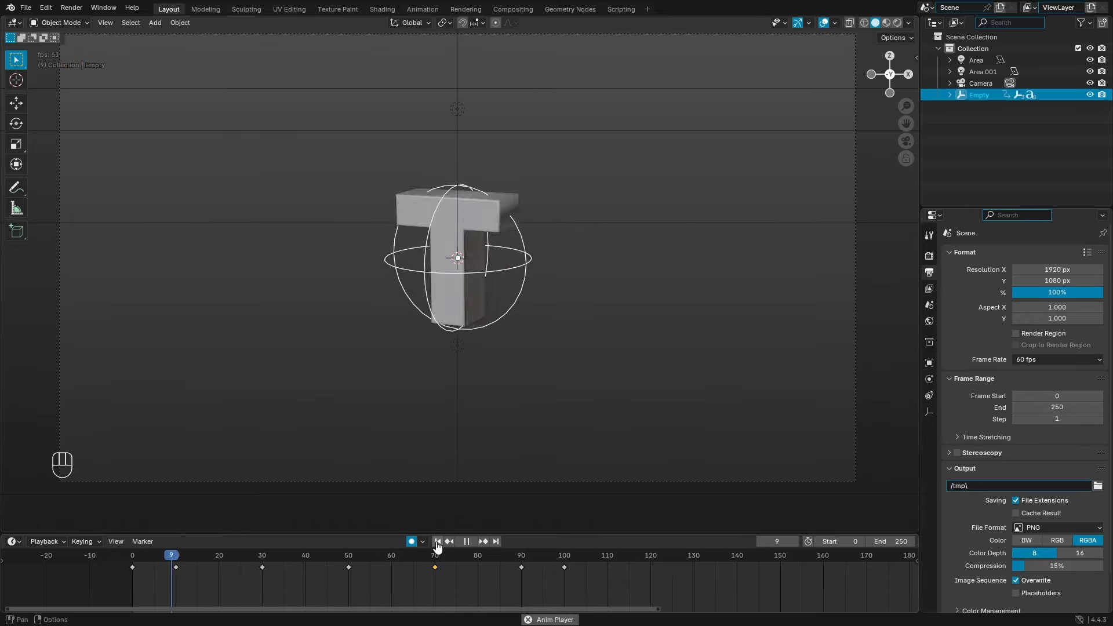
key("space")
left_click(412, 558)
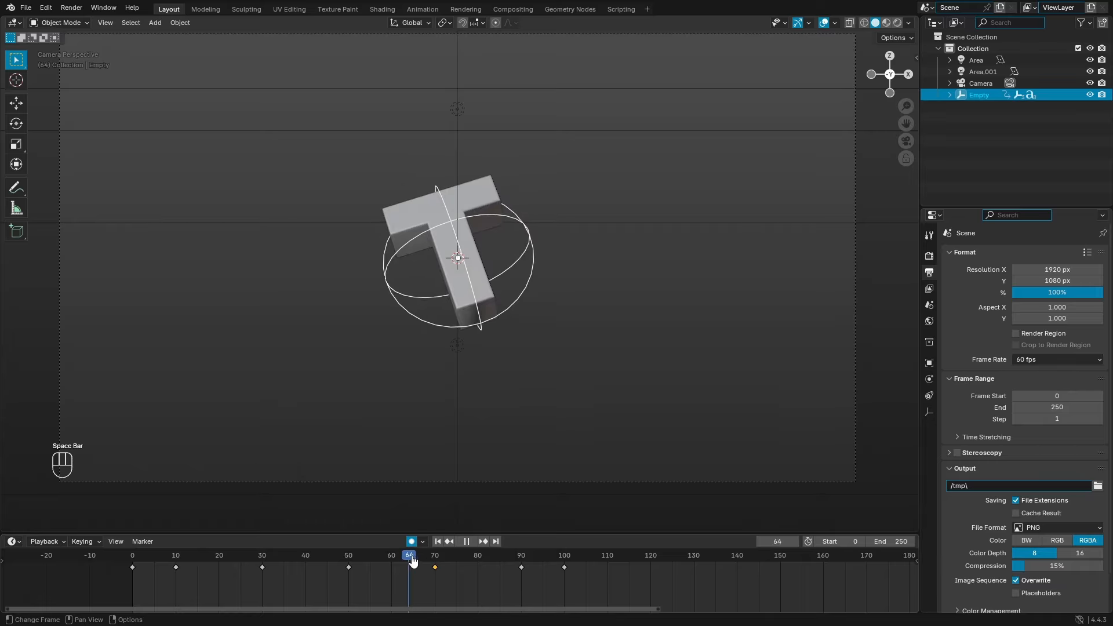
left_click_drag(436, 564, 483, 576)
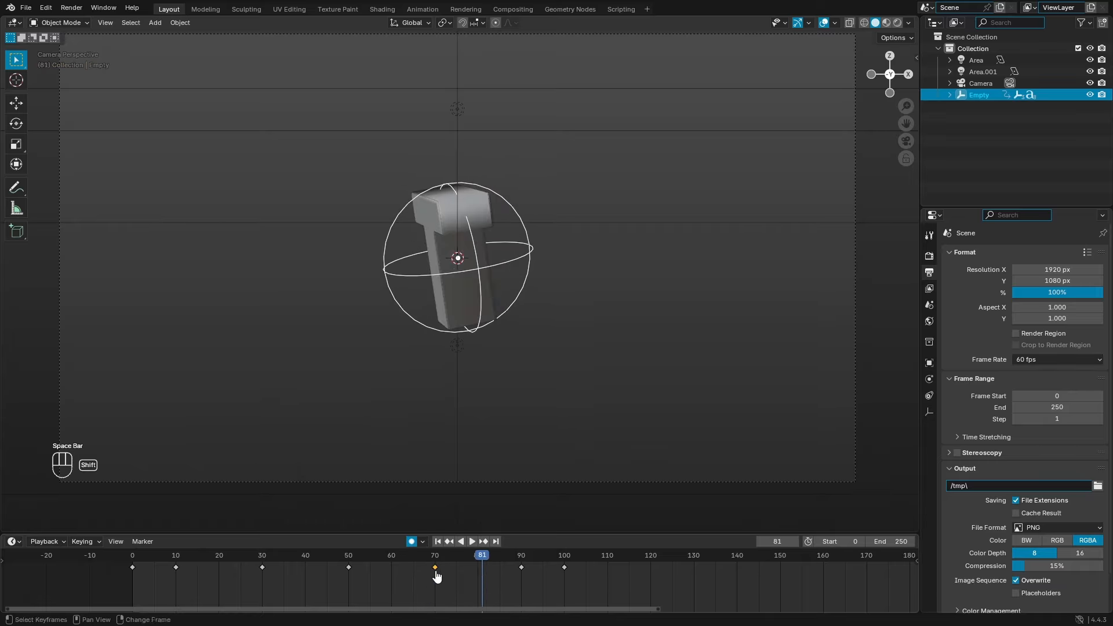
key("shift+d")
Step: Drop the duplicated rotation key at frame 85 and return to just past frame 70
left_click(500, 578)
left_click(435, 561)
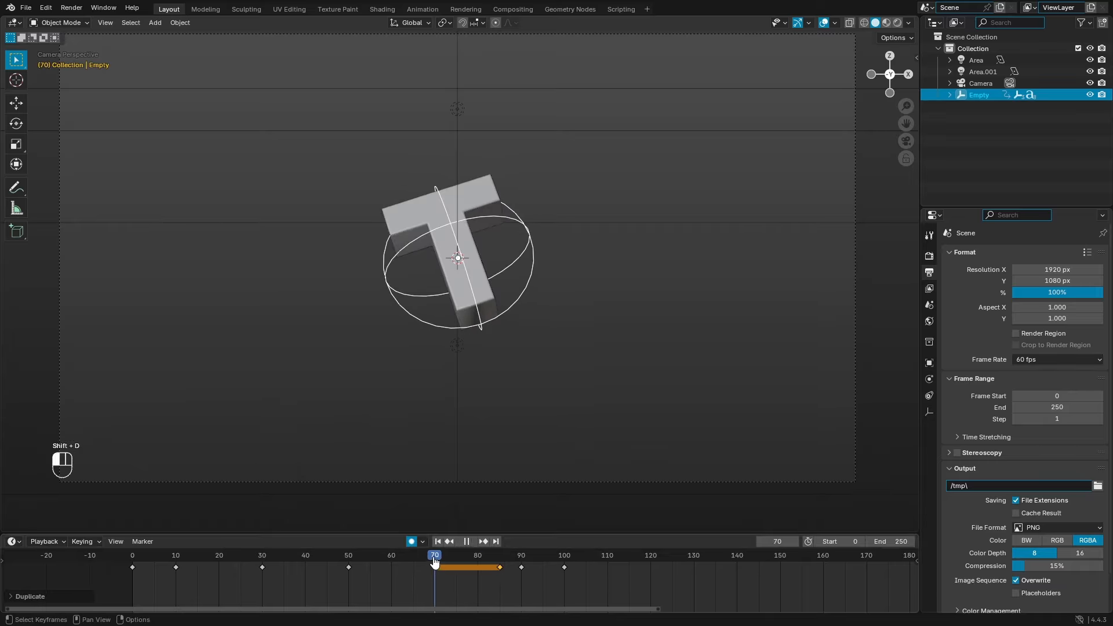
middle_click_drag(457, 574, 396, 576)
scroll(396, 576, "up", 4)
left_click_drag(344, 560, 431, 560)
Step: Add an extra trackball tumble at frame 85 and scrub past frame 90 to check the settle
key("r")
key("r")
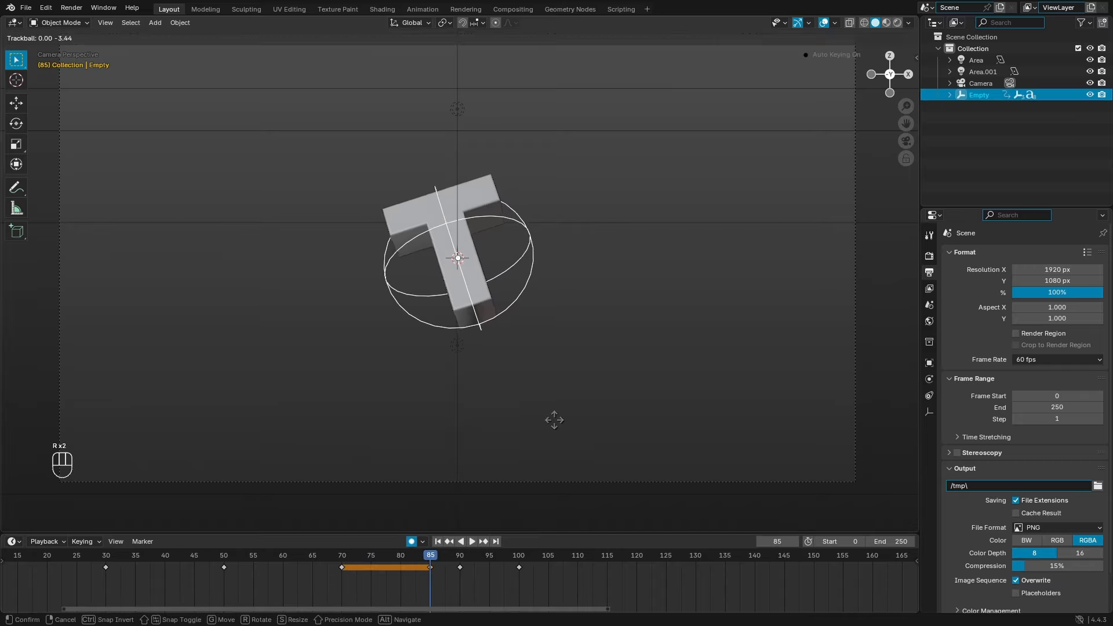
left_click(554, 420)
left_click_drag(335, 561, 461, 577)
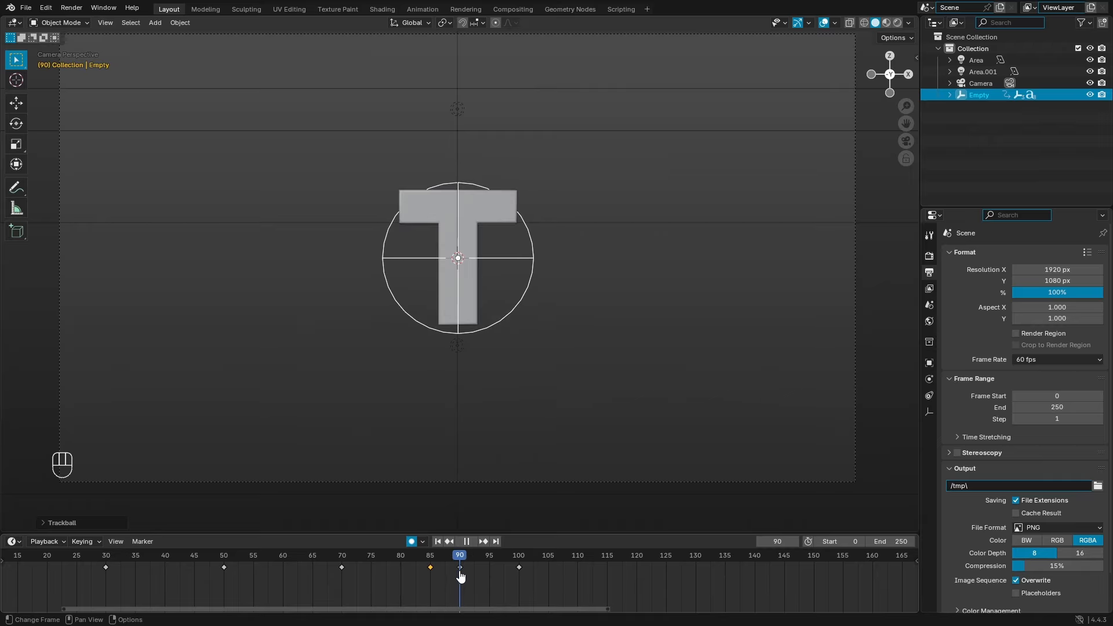
left_click_drag(461, 576, 471, 576)
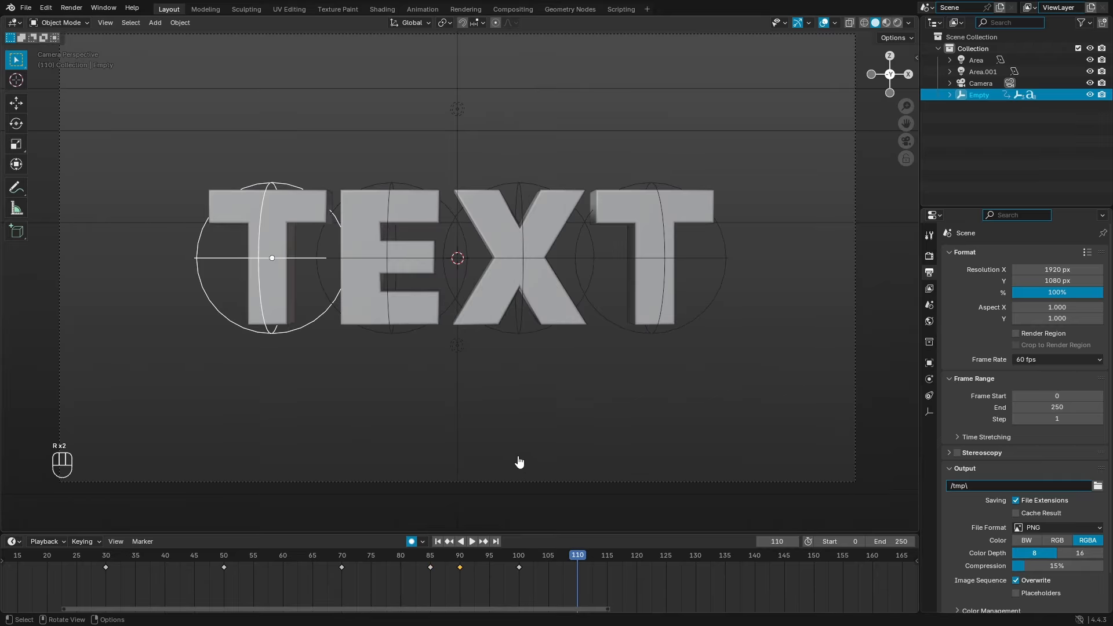
left_click_drag(721, 390, 382, 328)
Step: Clear the selection, pick the first T's empty, cancel a trial rotation, then deselect again
left_click(460, 339)
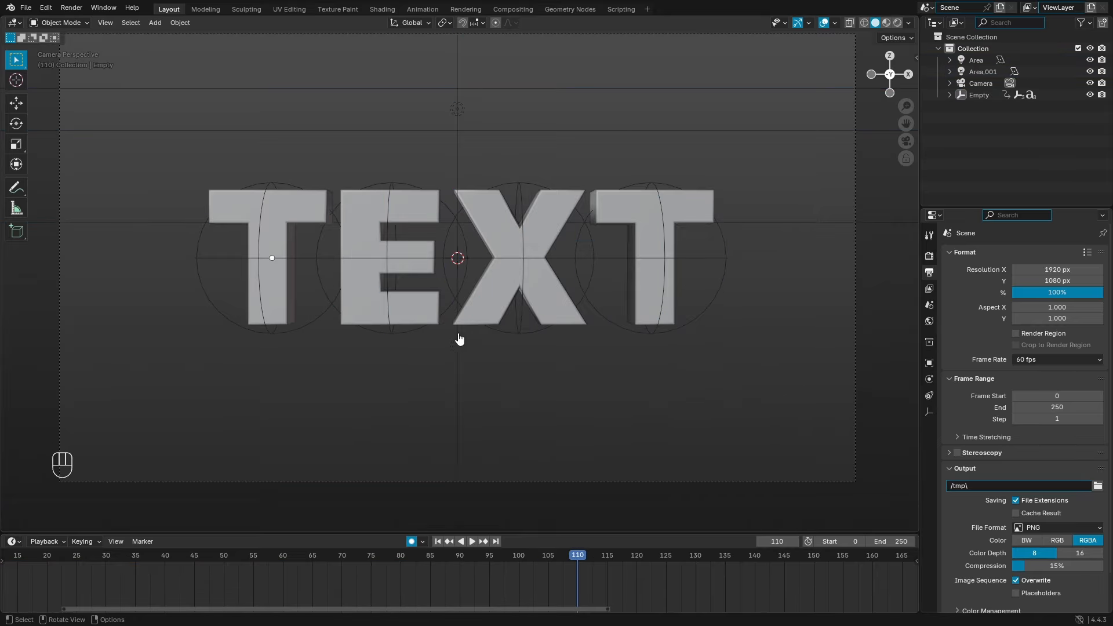
left_click_drag(720, 387, 373, 336)
left_click(565, 388)
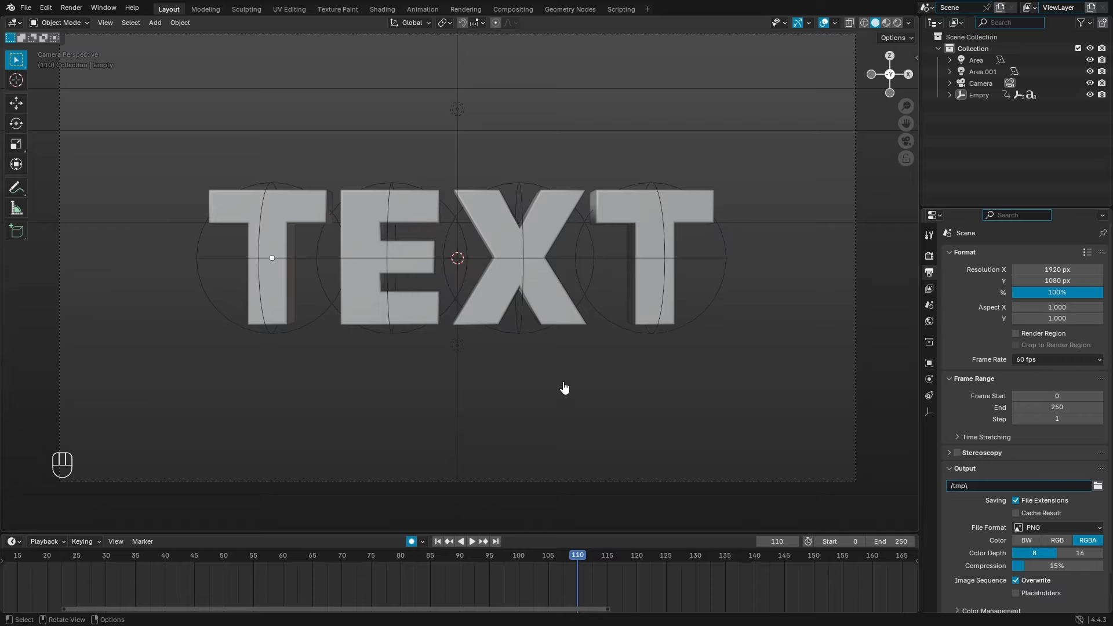
left_click(307, 337)
key("r")
key("r")
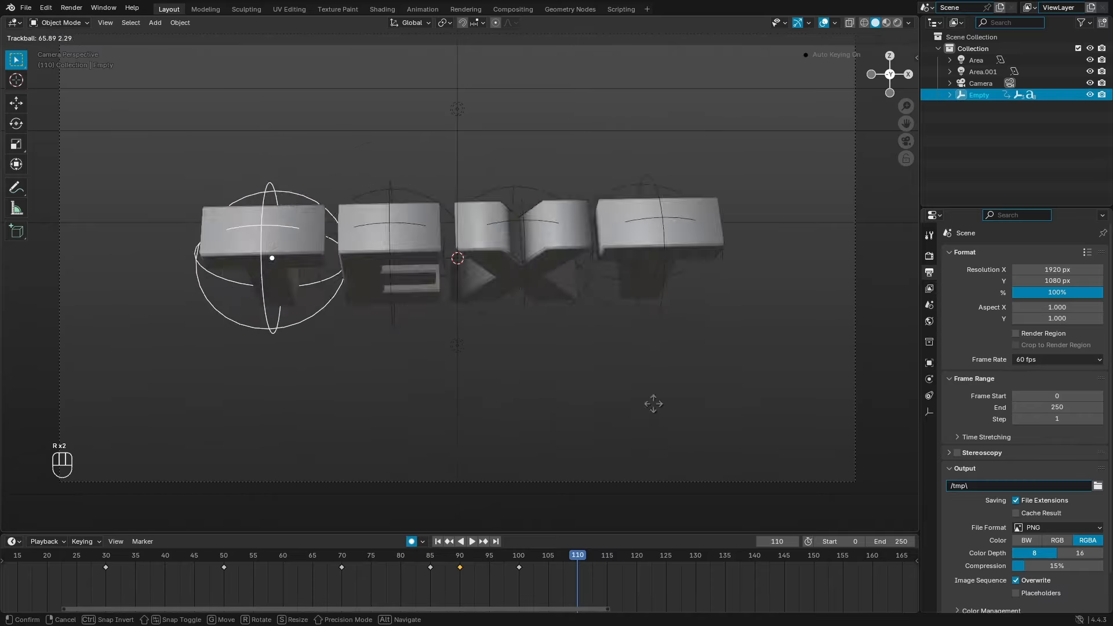
right_click(643, 347)
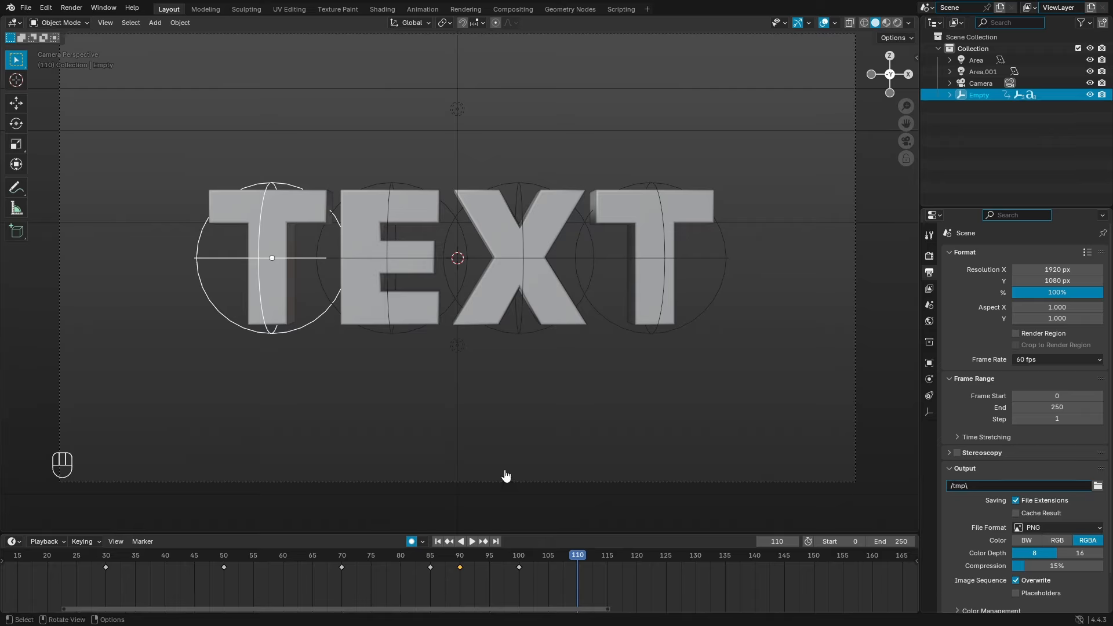
left_click_drag(742, 378, 377, 333)
Step: Select the E, X and last T empties and Clear Parent with Keep Transformation
left_click(404, 339)
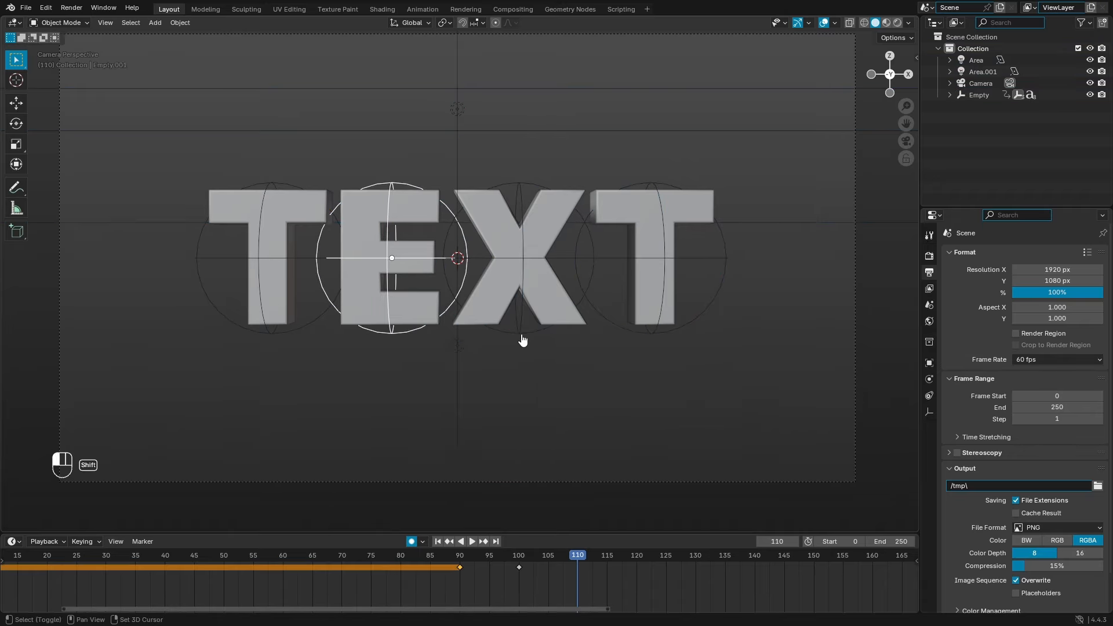
left_click(524, 342, "shift")
left_click(660, 337, "shift")
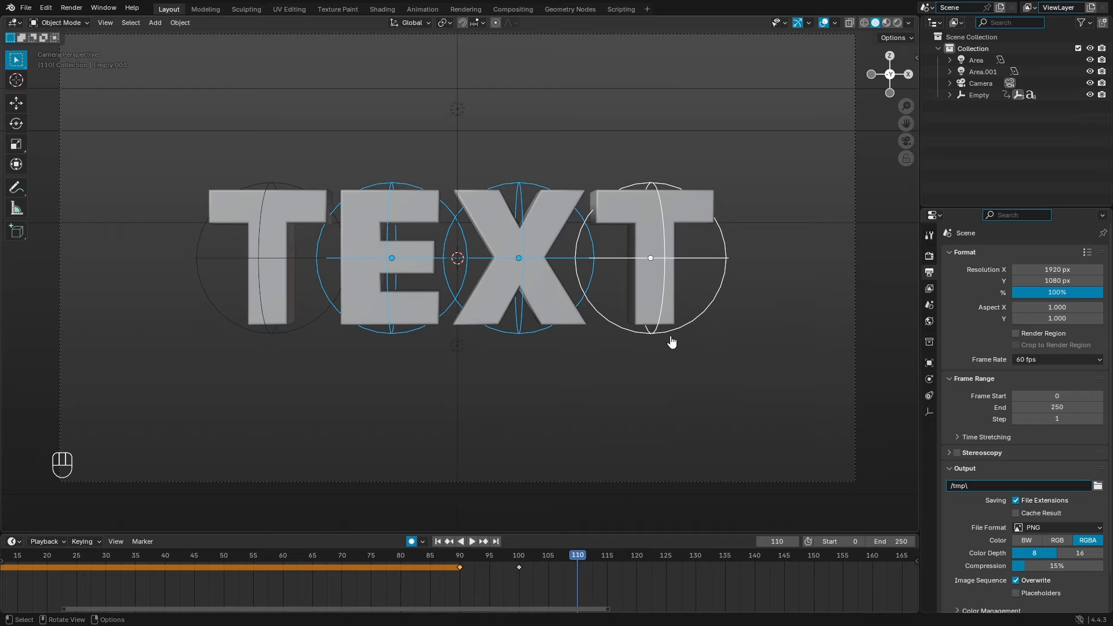
key("alt+p")
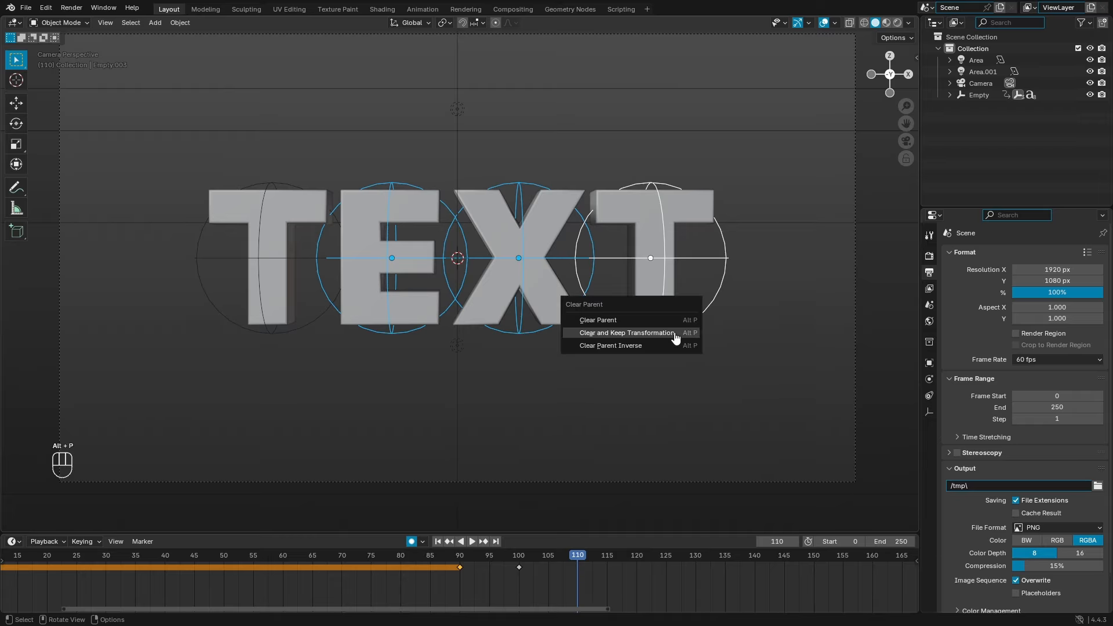
left_click(641, 339)
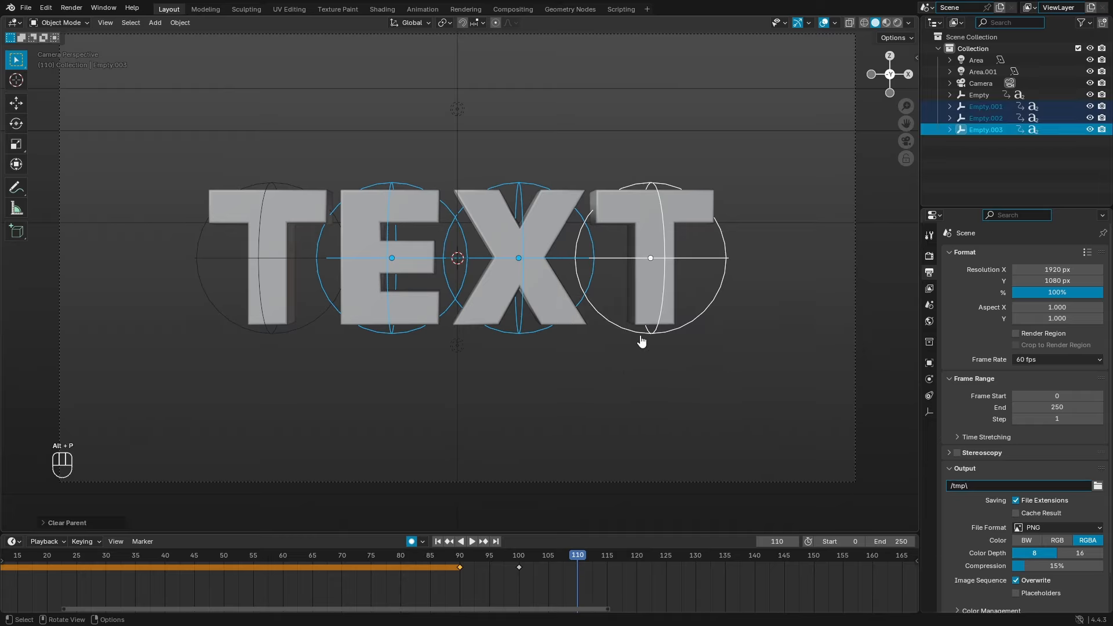
Step: Select the first T's empty alone, cancel a test rotation, and scrub back to frame 26
left_click(274, 344)
left_click(273, 335)
key("r")
key("r")
right_click(284, 253)
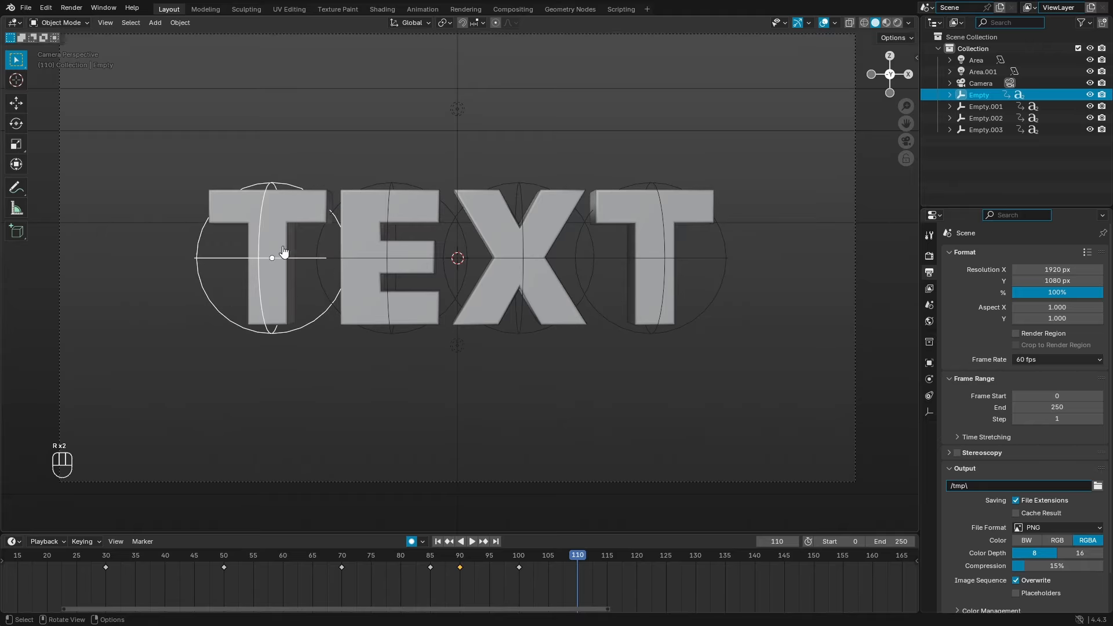
left_click_drag(511, 558, 430, 557)
scroll(471, 324, "up", 10)
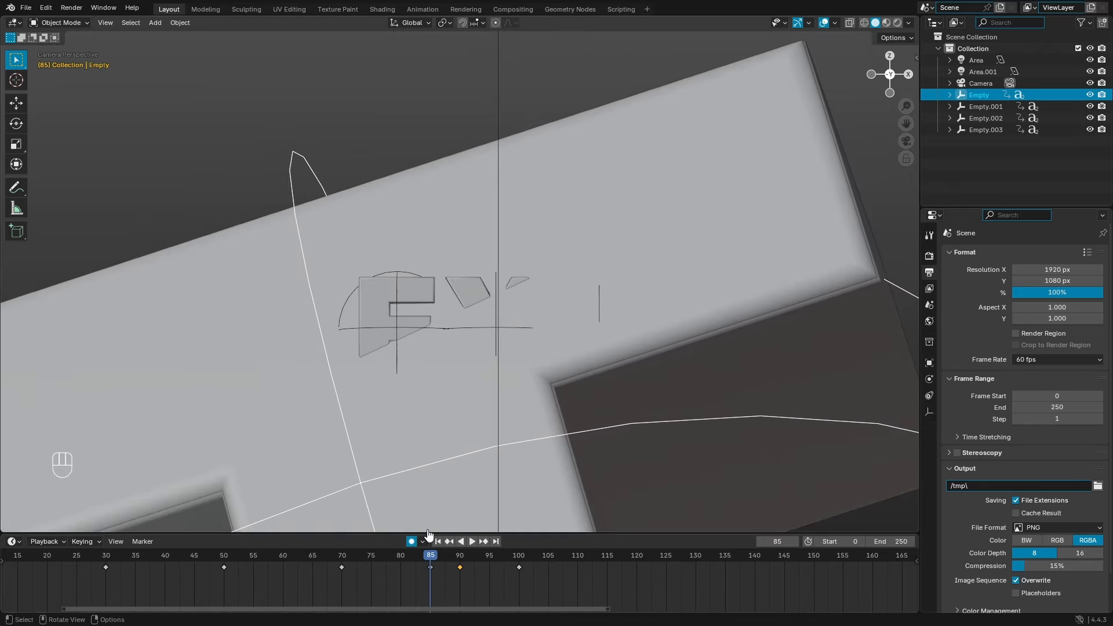
scroll(429, 556, "down", 4)
Step: Reselect the E, X and last T empties and settle the timeline on frame 90
left_click(453, 313)
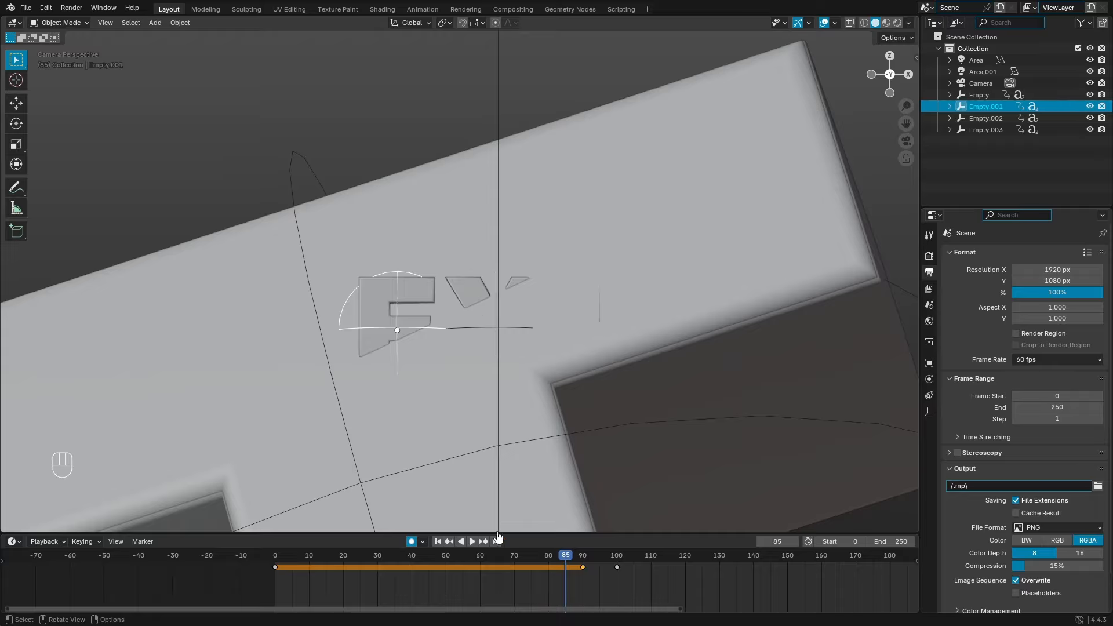
left_click_drag(498, 555, 442, 555)
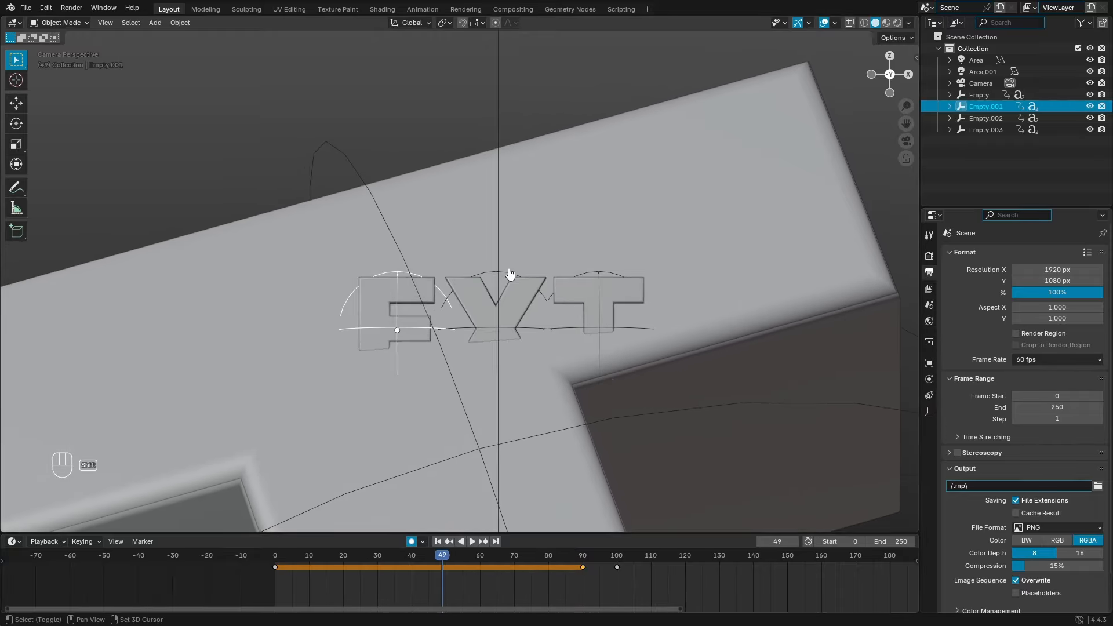
left_click(510, 274, "shift")
left_click(598, 277, "shift")
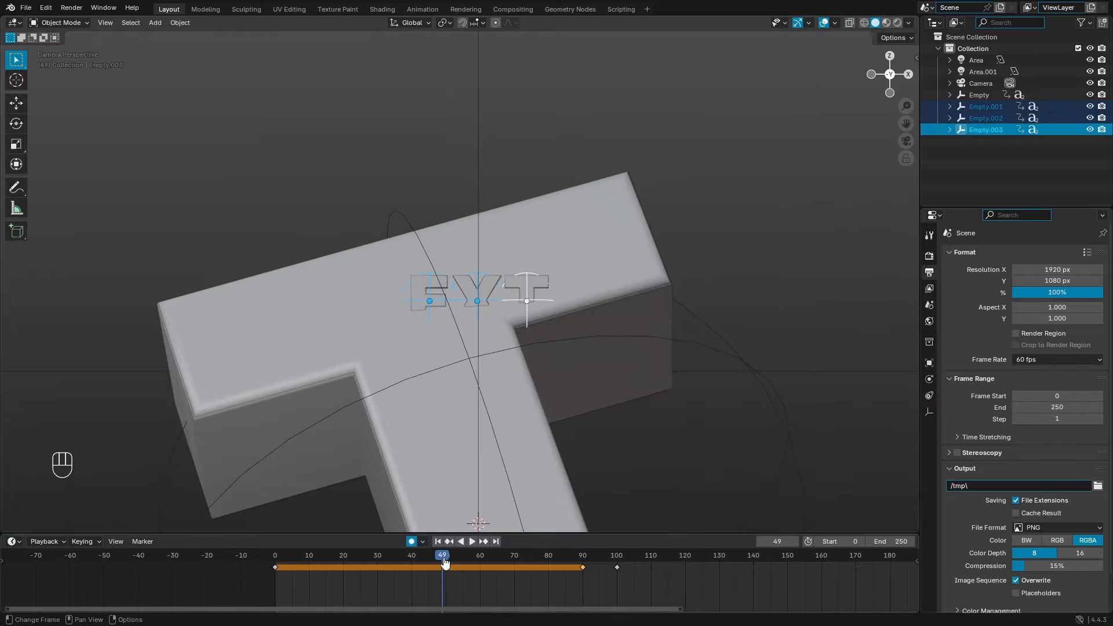
left_click_drag(323, 573, 585, 580)
middle_click_drag(634, 430, 535, 335, "shift")
scroll(578, 584, "up", 5)
middle_click_drag(506, 592, 485, 595, "shift")
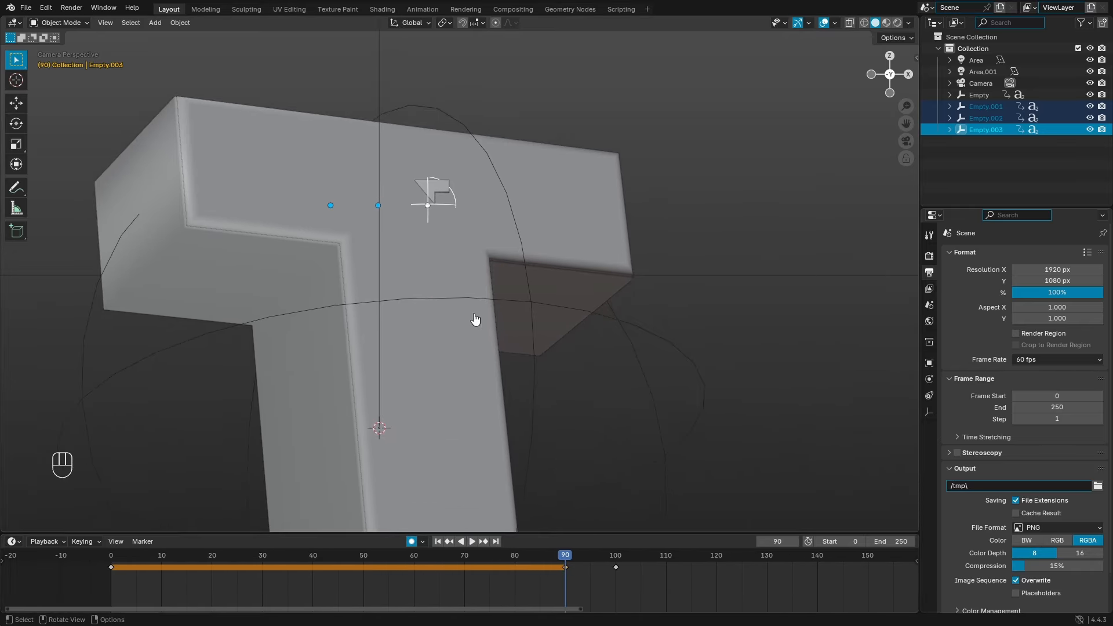
Step: At frame 90, lower the E, X and T empties slightly and scale them to zero
key("Home")
key("g")
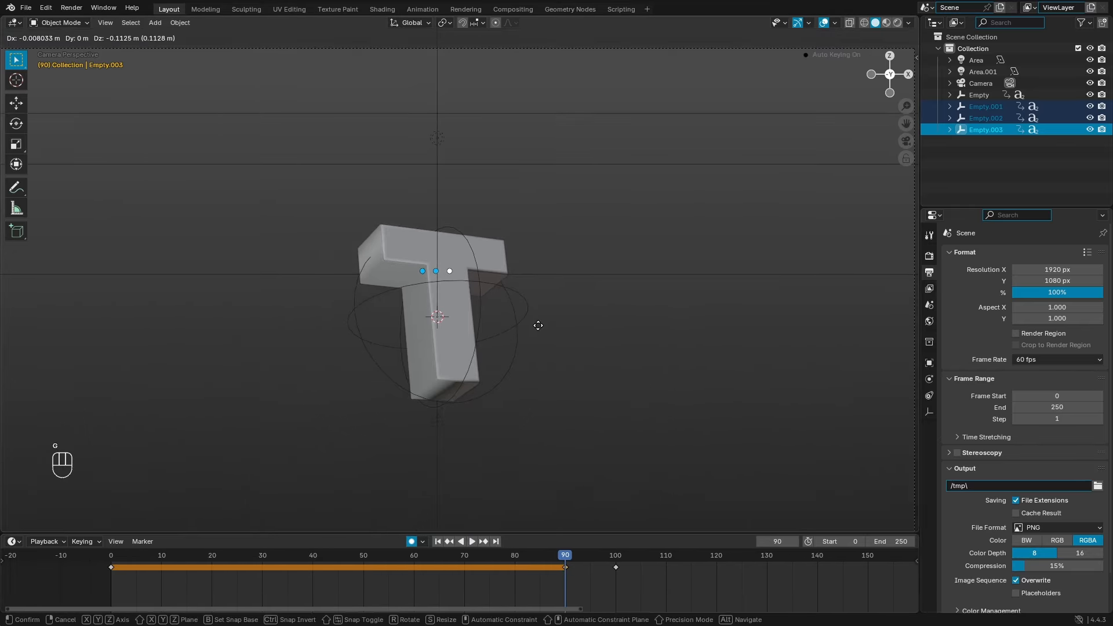
key("z")
left_click(544, 330)
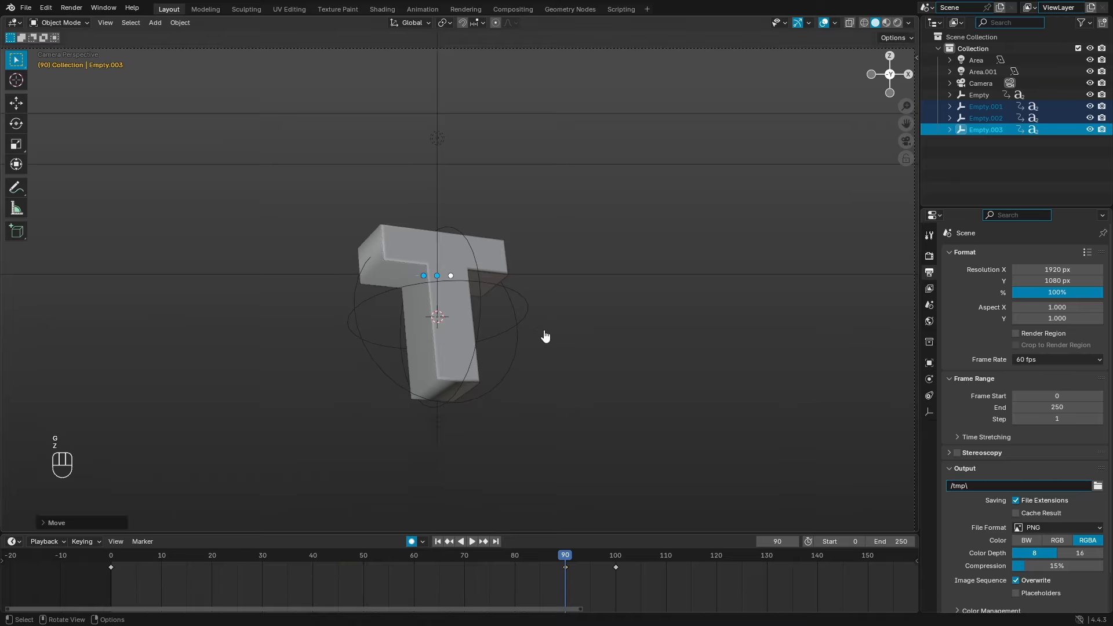
key("s")
left_click(543, 329)
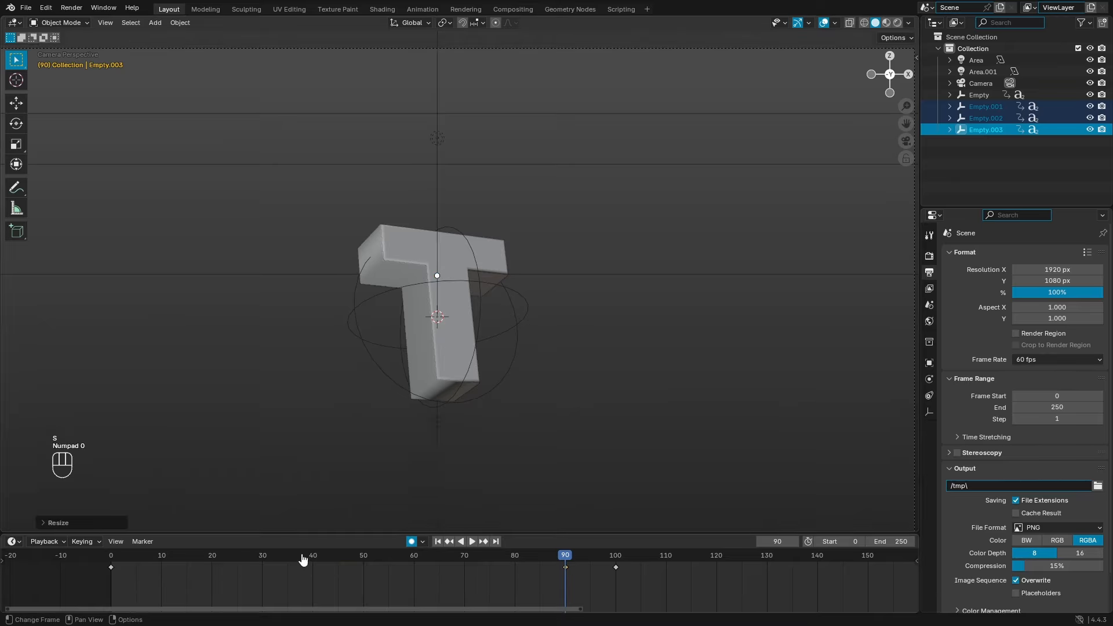
Step: At frame 100, slide the E, X and T empties left along X beside the first T
left_click_drag(135, 583, 681, 584)
scroll(504, 427, "down", 5)
scroll(563, 423, "up", 3)
key("g")
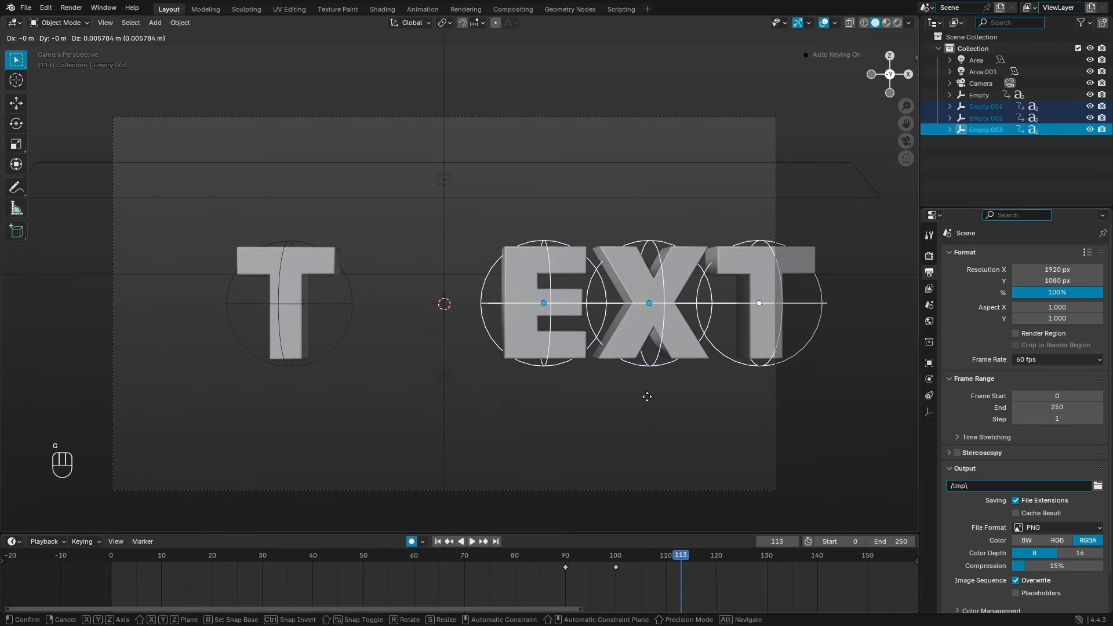
key("x")
key("Escape")
left_click(618, 562)
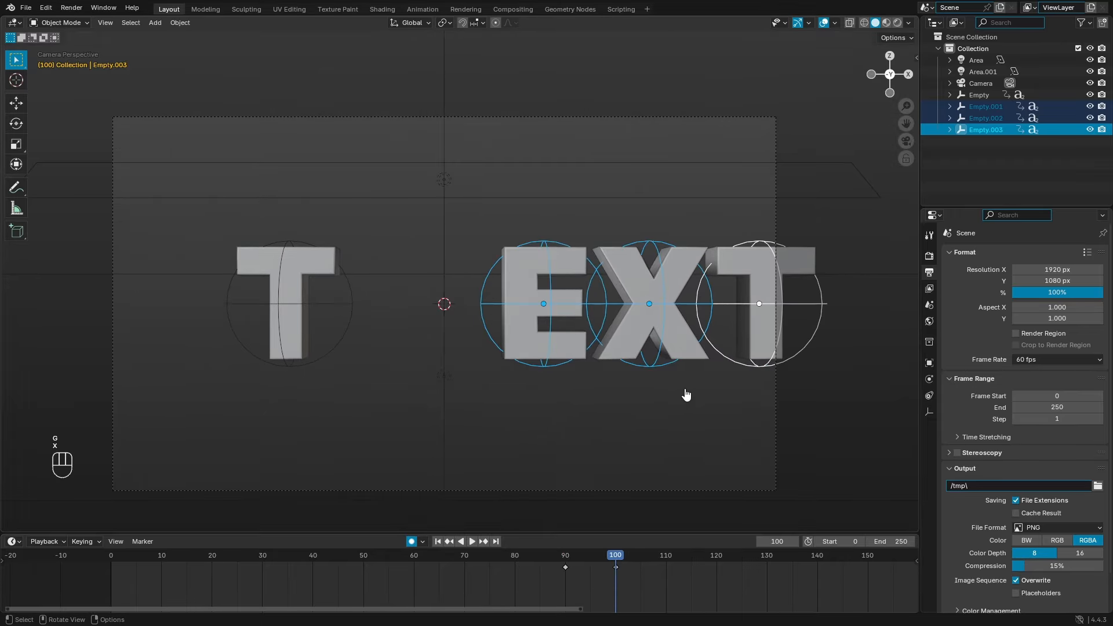
key("g")
key("x")
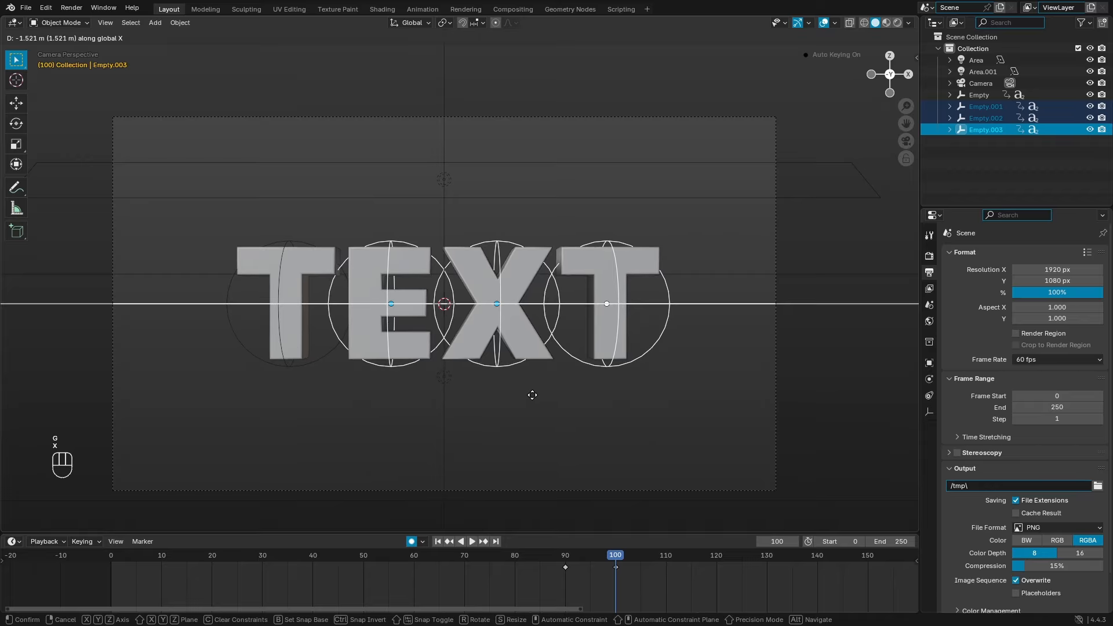
left_click(533, 402)
left_click_drag(568, 557, 492, 578)
Step: Play the animation from the start and select the first T's empty
key("space")
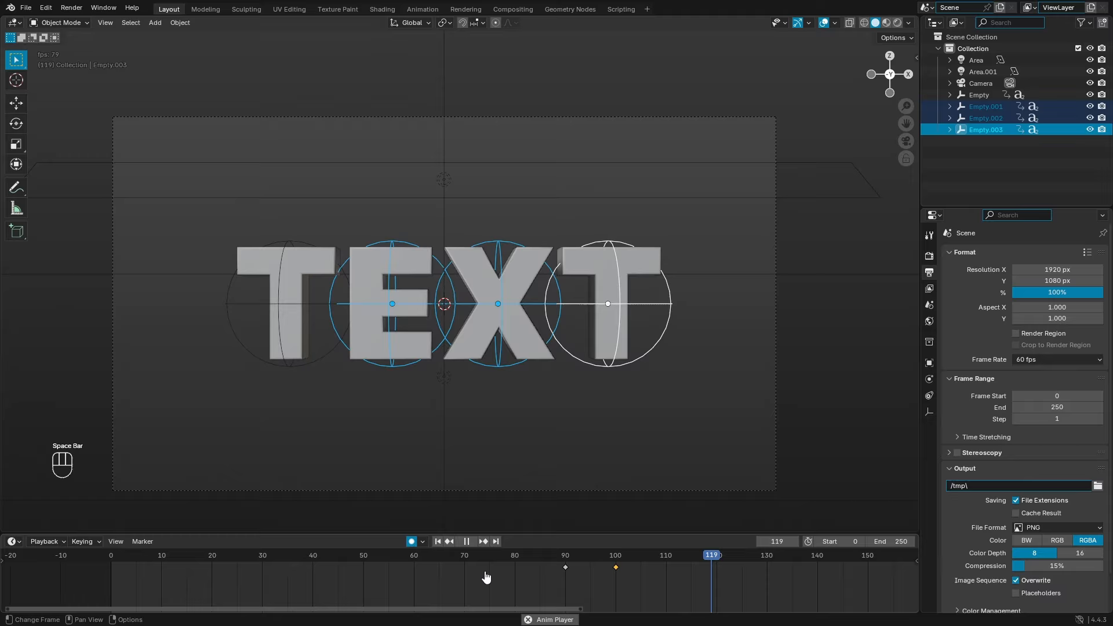
left_click(438, 542)
scroll(479, 581, "down", 7)
left_click(471, 348)
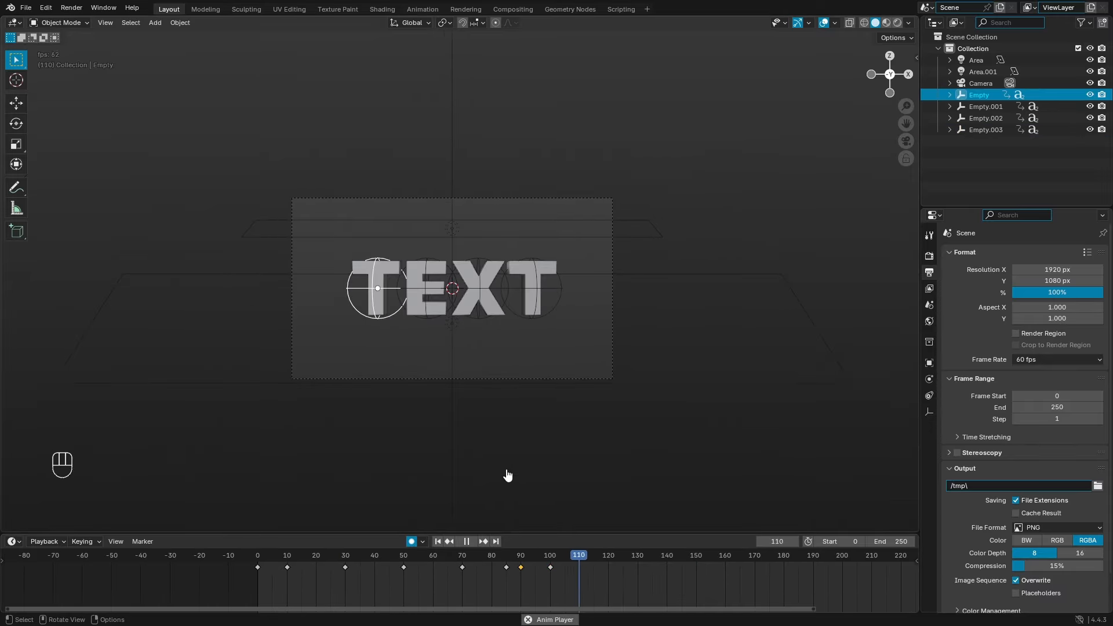
Step: Replay and scrub the timeline to watch the T spinning in, up to frame 67
scroll(507, 472, "up", 5)
scroll(558, 417, "down", 5)
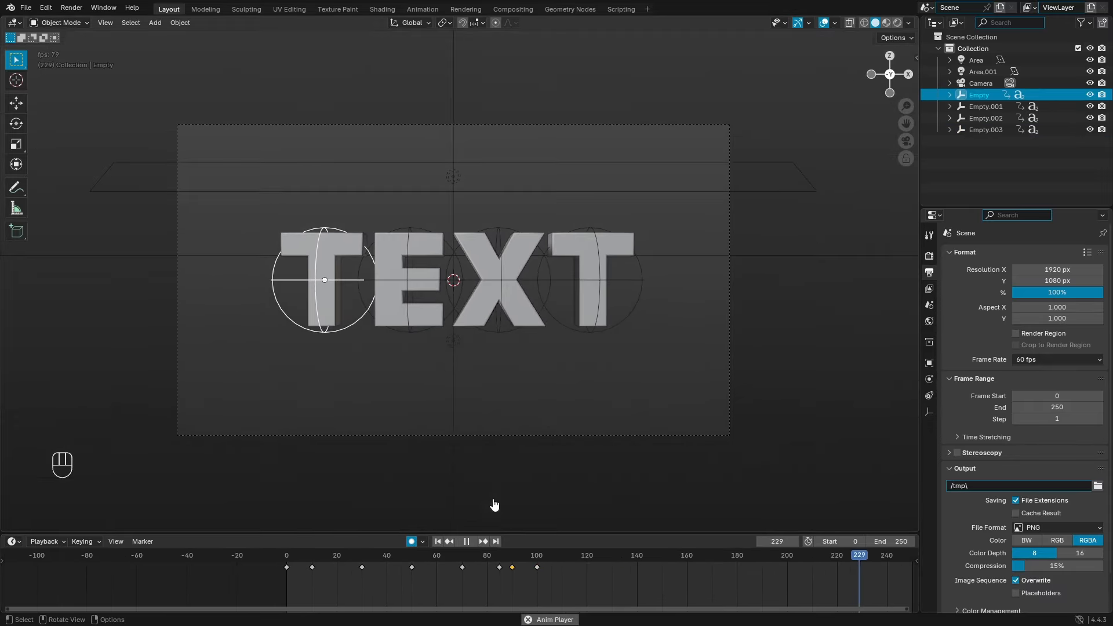
left_click(437, 542)
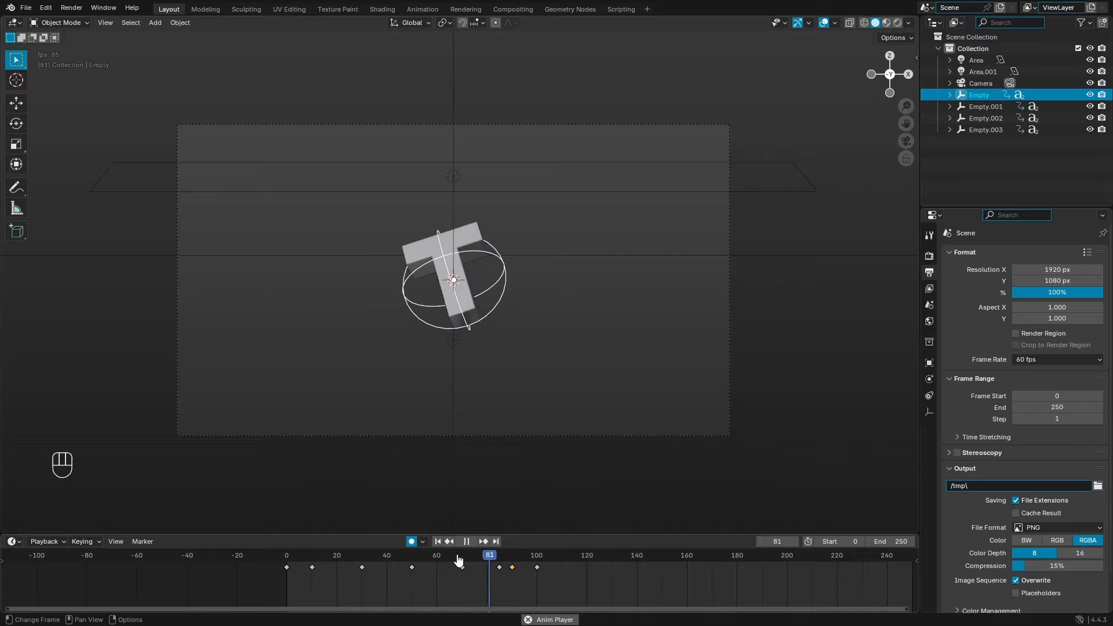
mouse_move(489, 568)
left_mouse_down()
mouse_move(590, 573)
mouse_move(503, 576)
left_mouse_up()
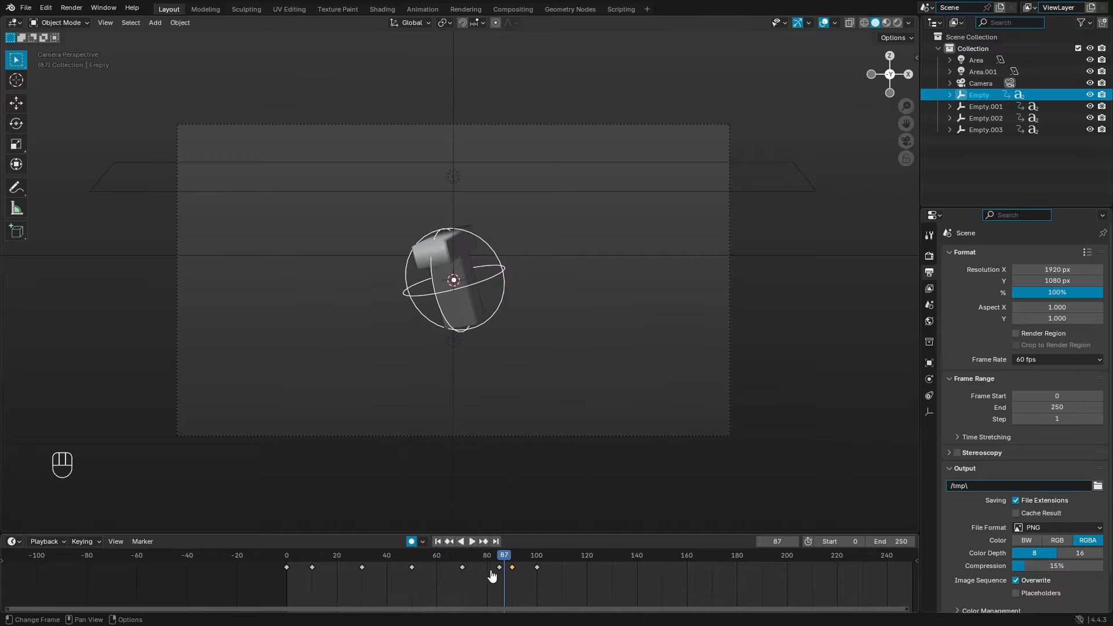
left_click(438, 542)
key("space")
middle_click_drag(459, 340, 498, 341, "shift")
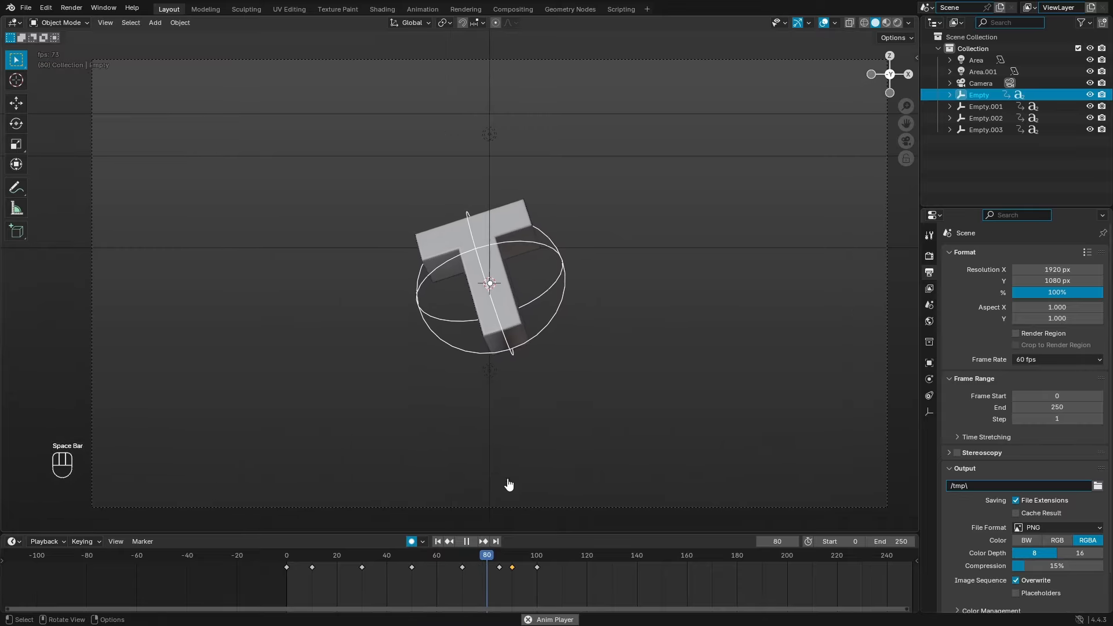
mouse_move(457, 563)
left_mouse_down()
mouse_move(486, 569)
mouse_move(457, 560)
left_mouse_up()
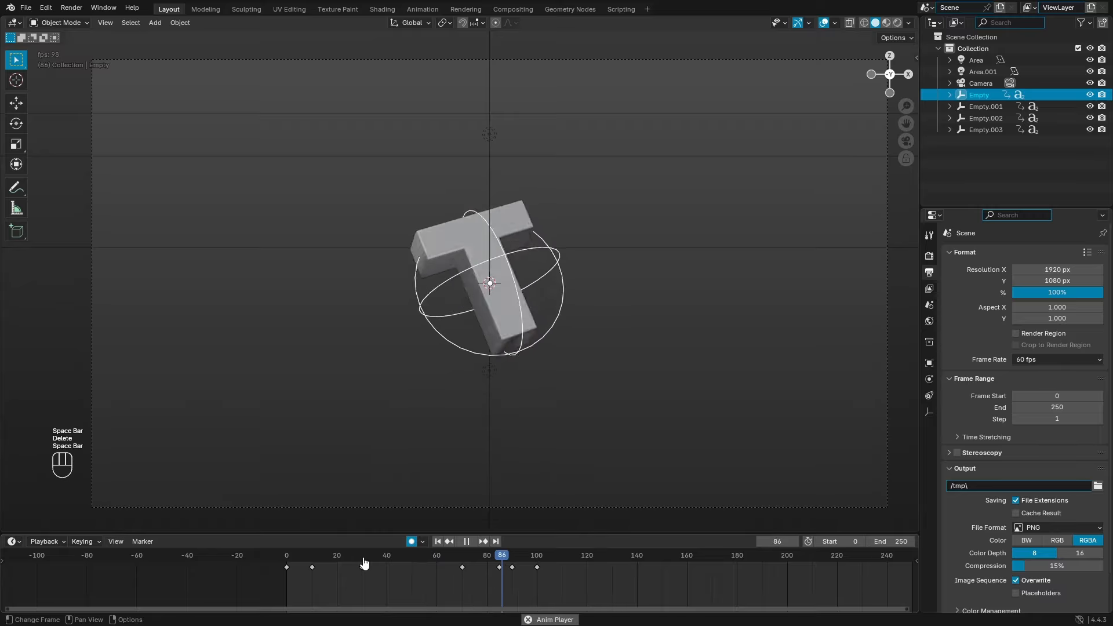
Step: Try moving a T keyframe to about frame 41, replay, then undo and stop playback
left_click(437, 541)
key("g")
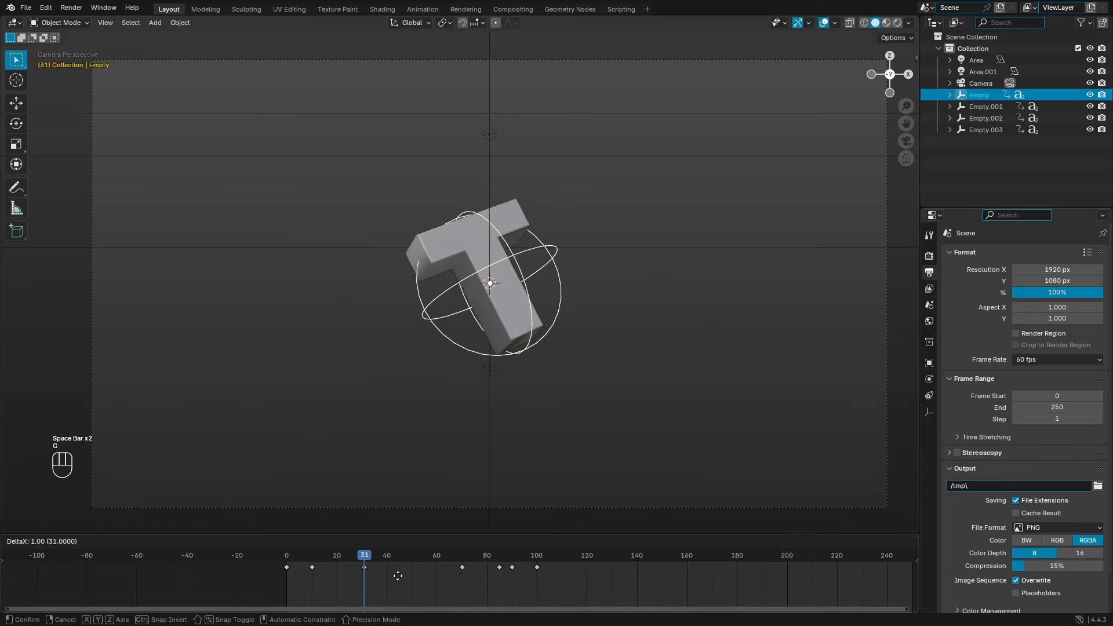
left_click(422, 582)
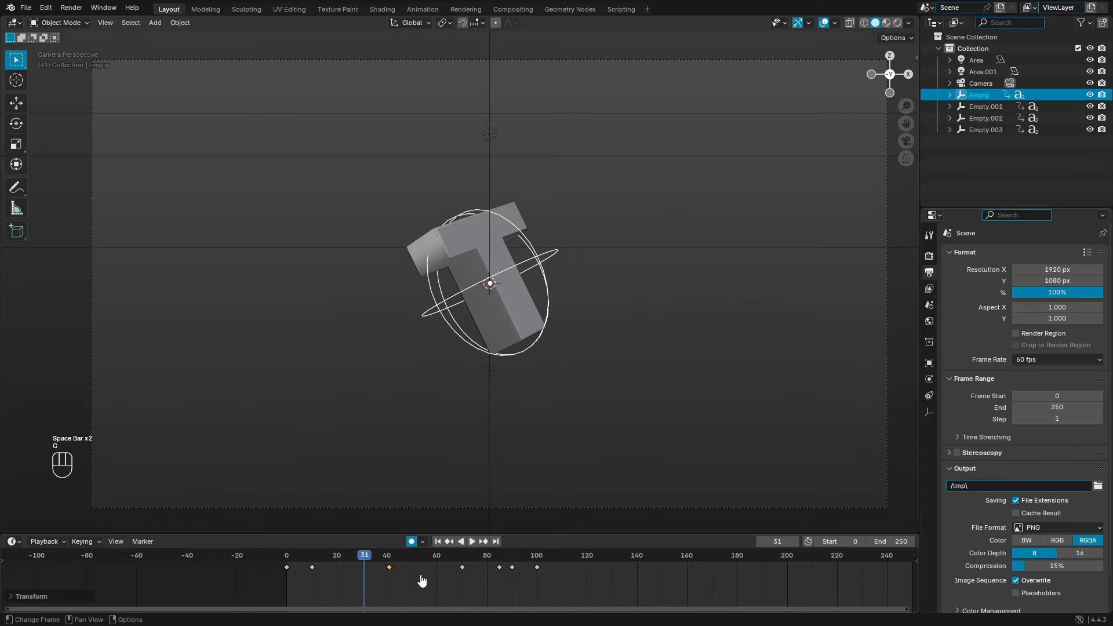
left_click(437, 542)
scroll(513, 445, "down", 5)
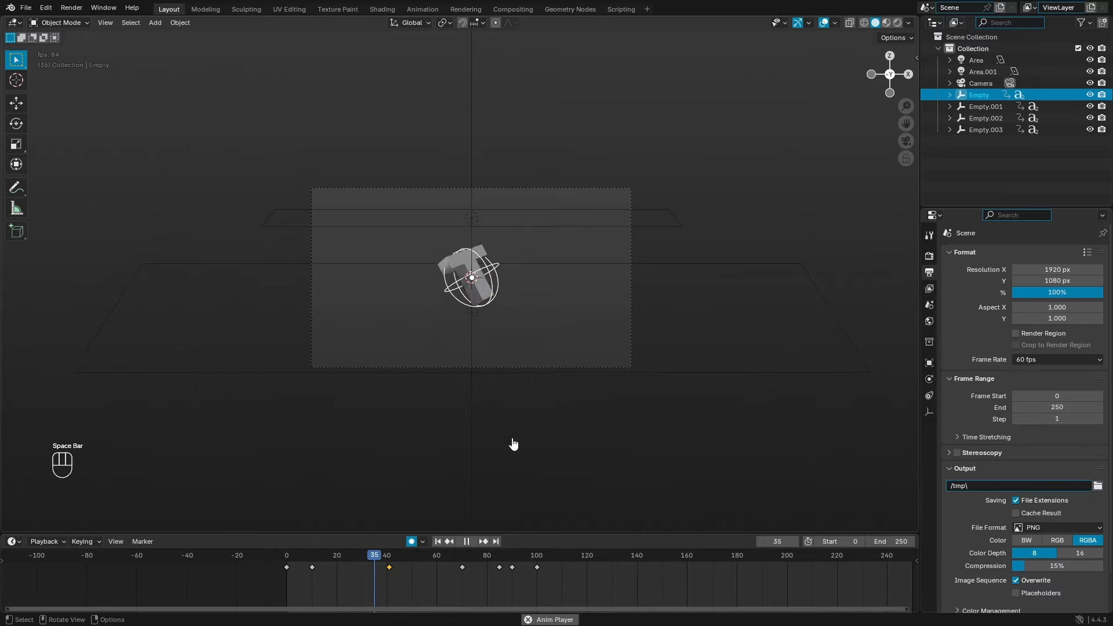
scroll(513, 444, "up", 5)
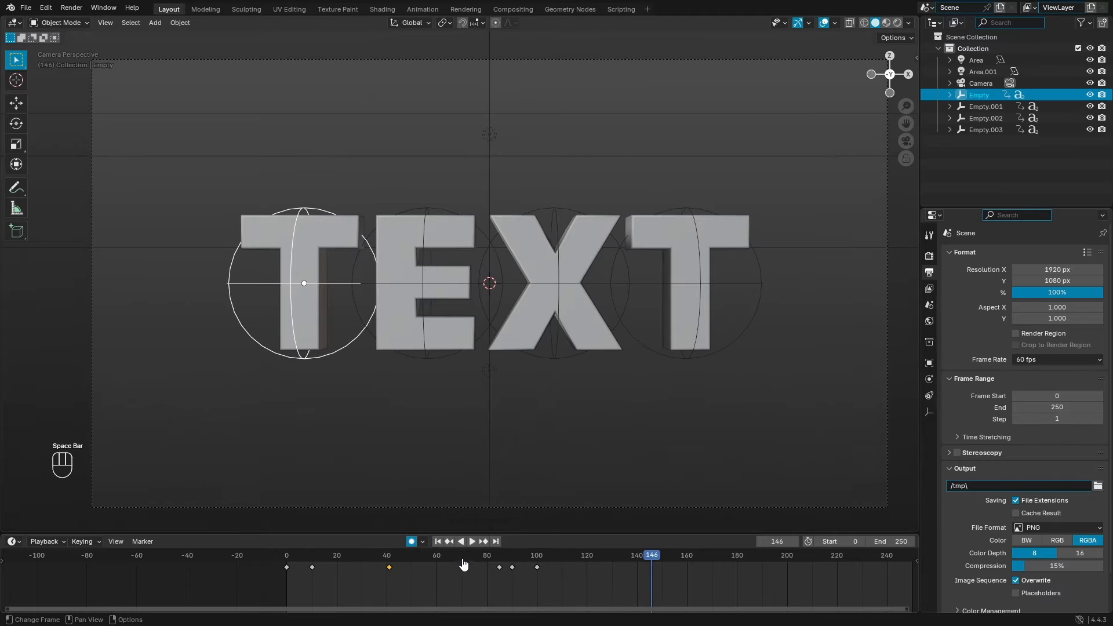
left_click_drag(464, 564, 517, 558)
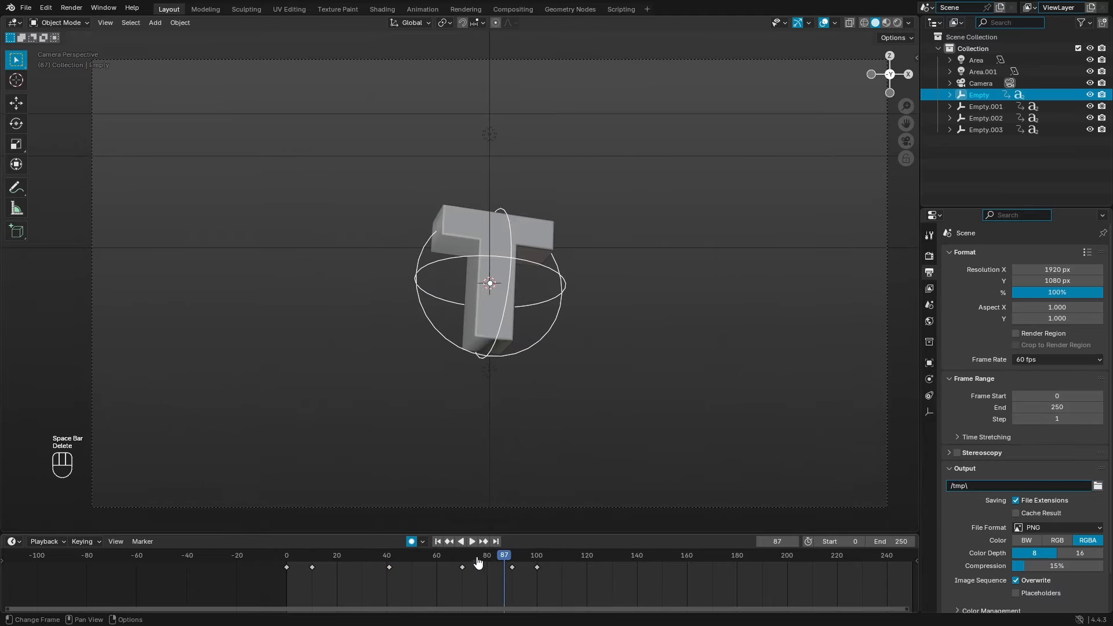
left_click(436, 542)
key("ctrl+z")
key("space")
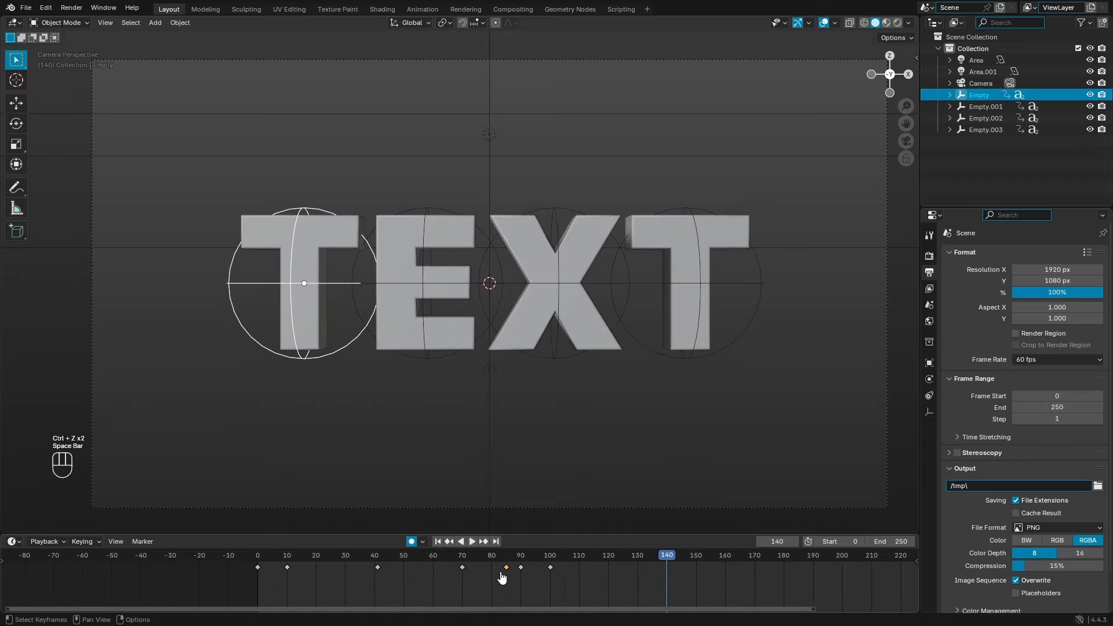
Step: Move the T's frame-85 keyframe to frame 89 and scrub around frame 90 to check
scroll(498, 574, "up", 5)
left_click(447, 560)
scroll(446, 565, "up", 4)
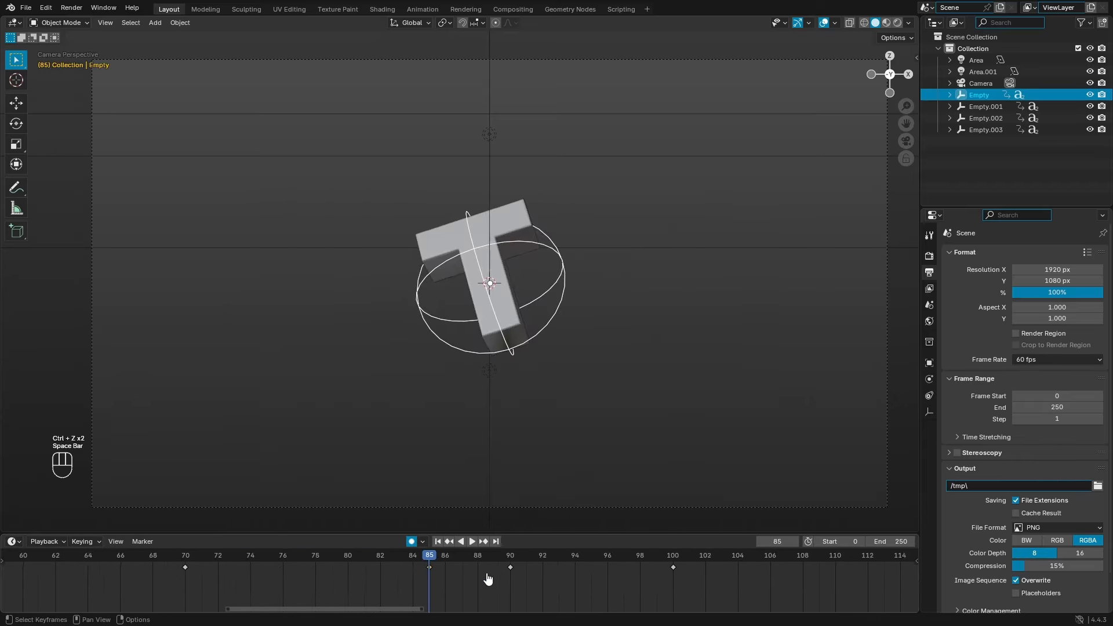
key("g")
left_click(510, 587)
mouse_move(510, 587)
left_mouse_down()
mouse_move(405, 562)
mouse_move(522, 571)
mouse_move(231, 572)
mouse_move(533, 588)
mouse_move(472, 589)
mouse_move(516, 593)
left_mouse_up()
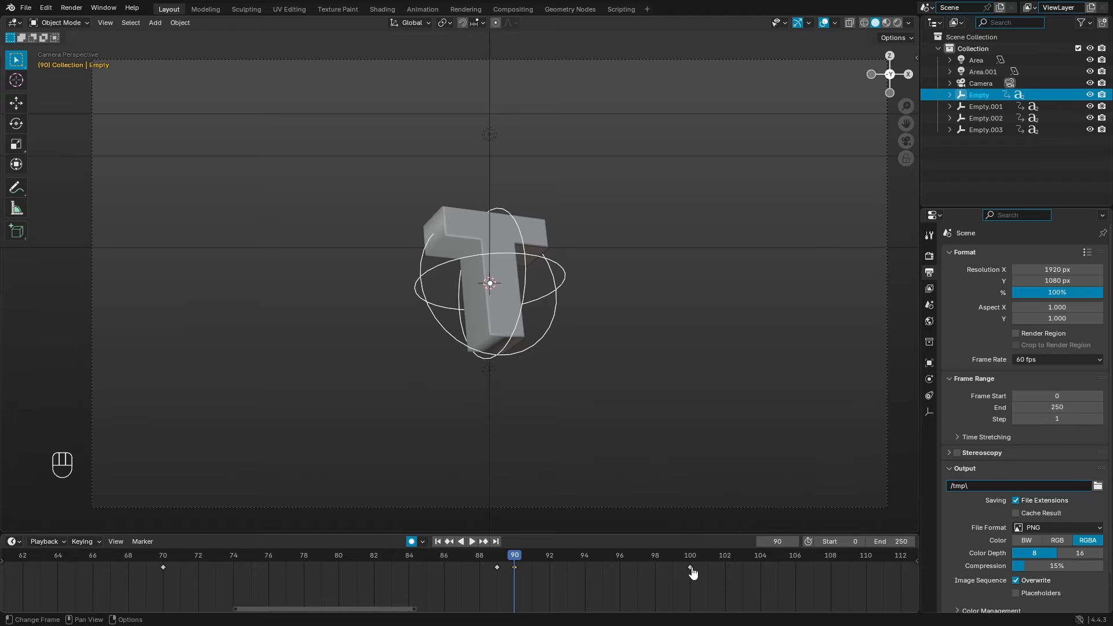
Step: Clear the T empty's rotation so it faces forward at the landing
left_click_drag(690, 574, 523, 561)
key("alt+r")
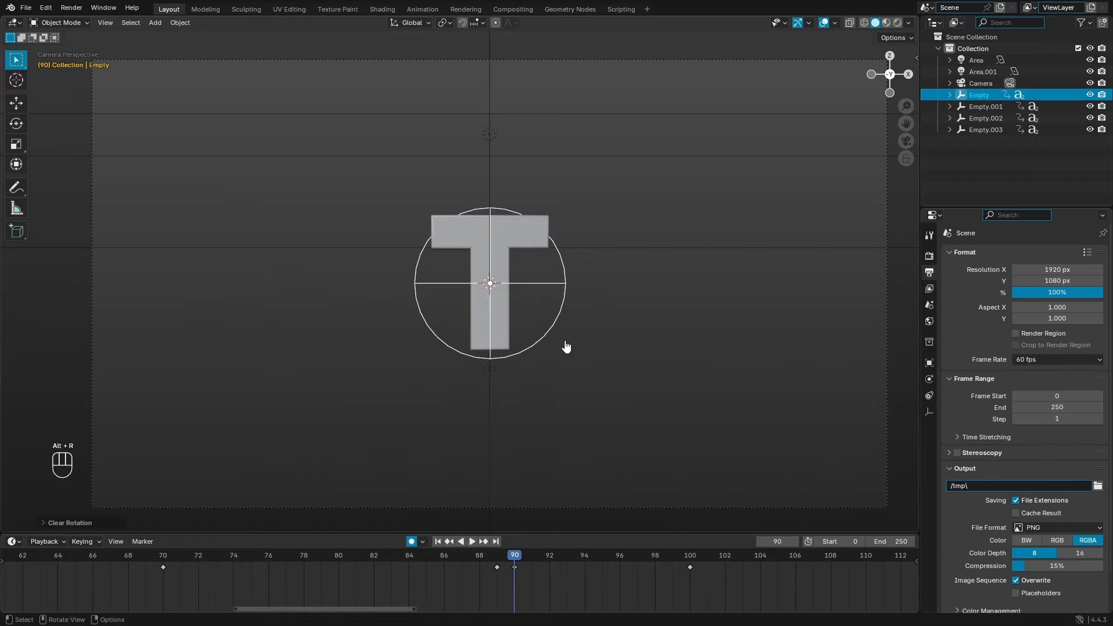
left_click_drag(480, 555, 474, 556)
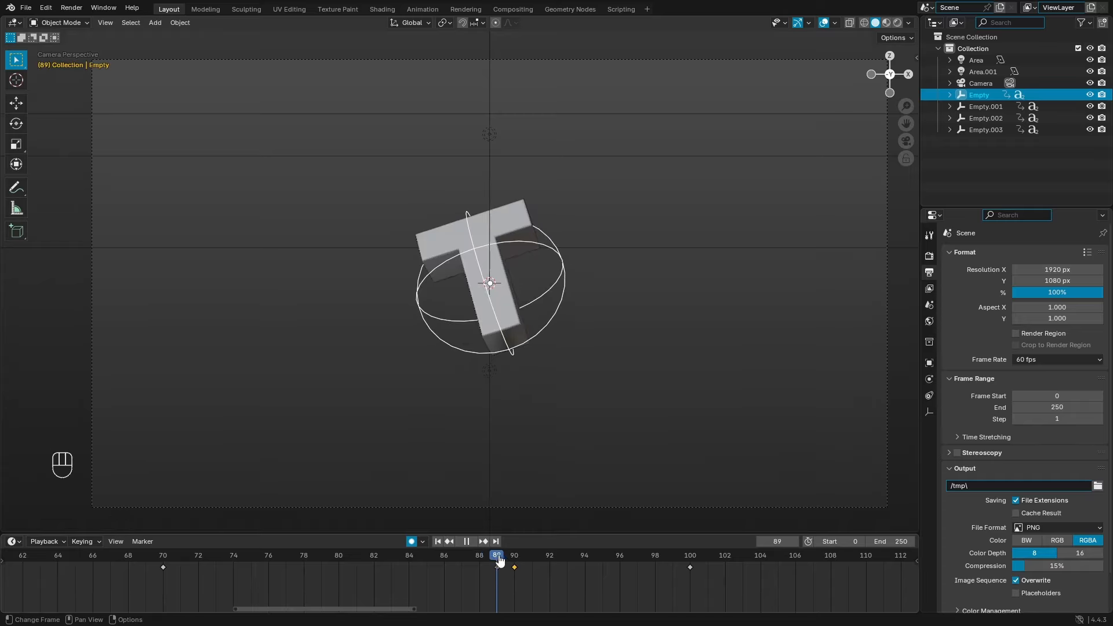
Step: Trackball-rotate the T into a tumbled pose keyed at frame 90, then replay from the start
key("r")
key("r")
key("r")
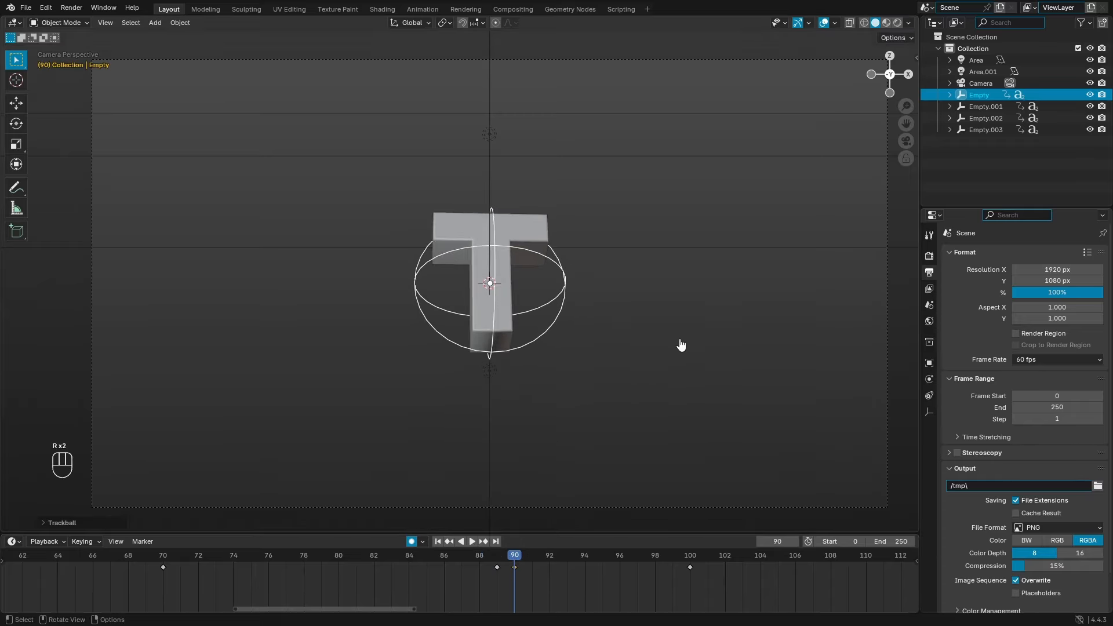
key("y")
key("r")
key("r")
left_click(614, 301)
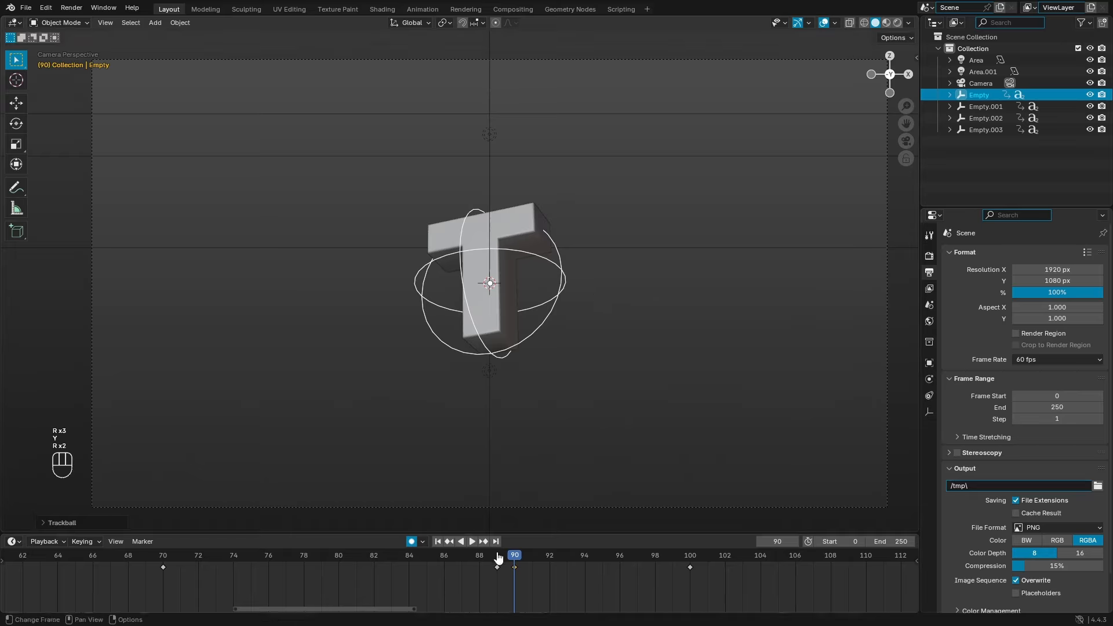
key("r")
left_click(681, 324)
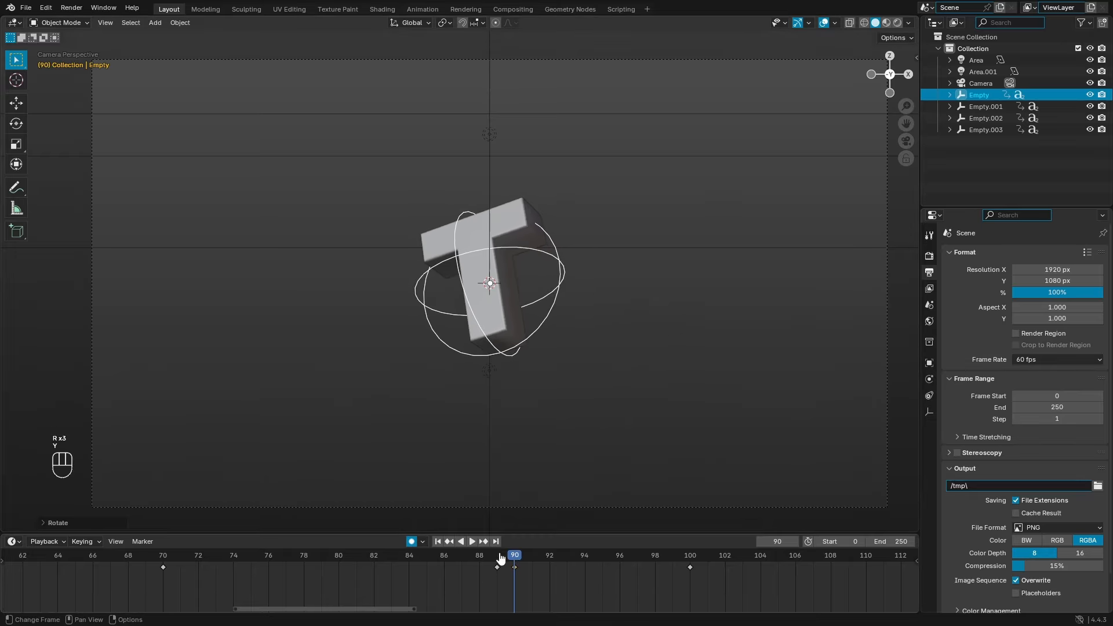
key("r")
key("r")
left_click(557, 417)
left_click_drag(499, 555, 292, 549)
key("space")
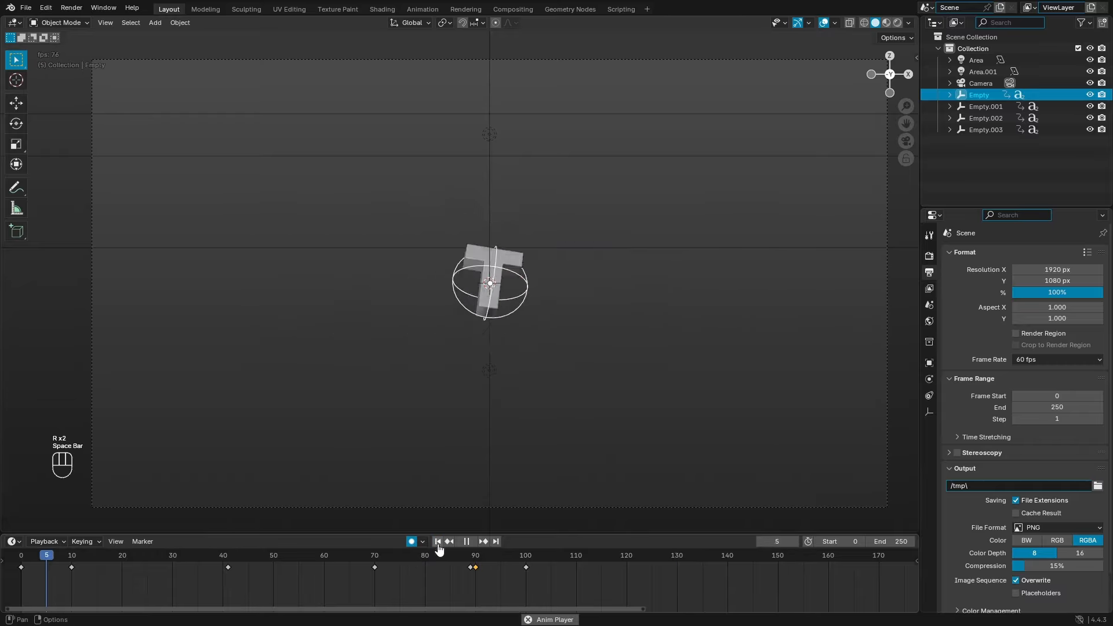
Step: Review the landing animation and stop playback at frame 89
scroll(464, 571, "down", 8)
scroll(485, 581, "up", 3)
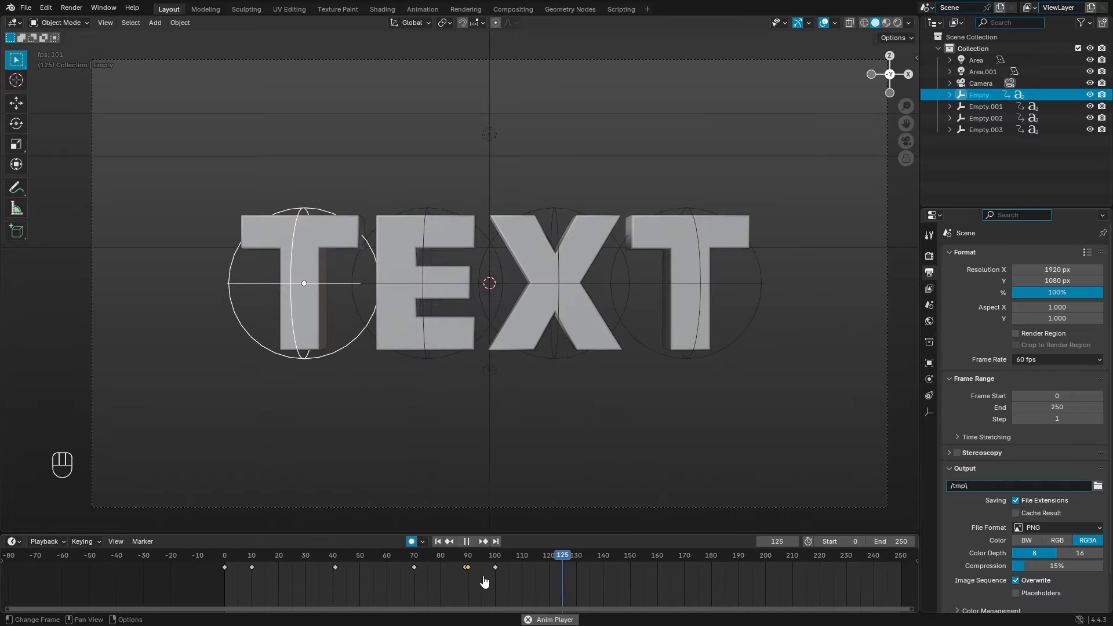
left_click(438, 541)
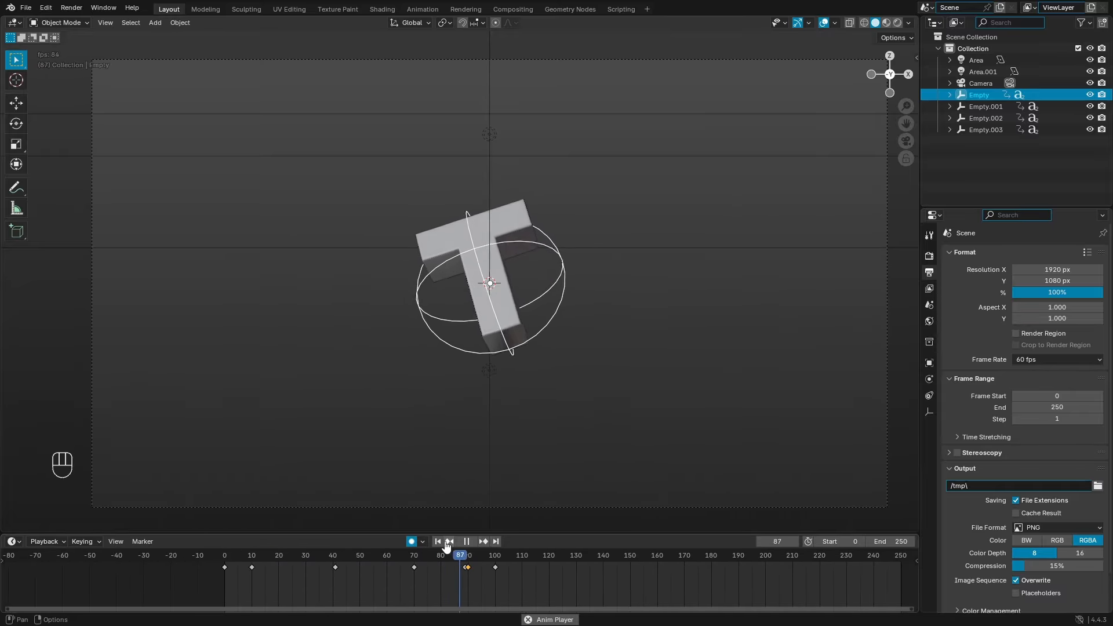
left_click(443, 542)
key("space")
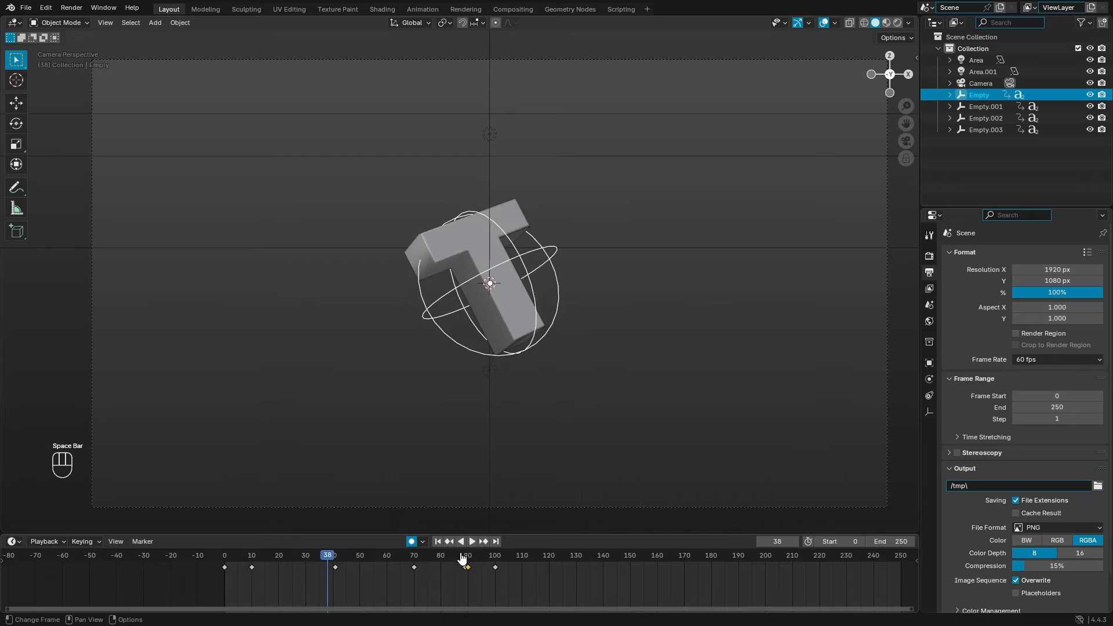
left_click_drag(463, 556, 466, 557)
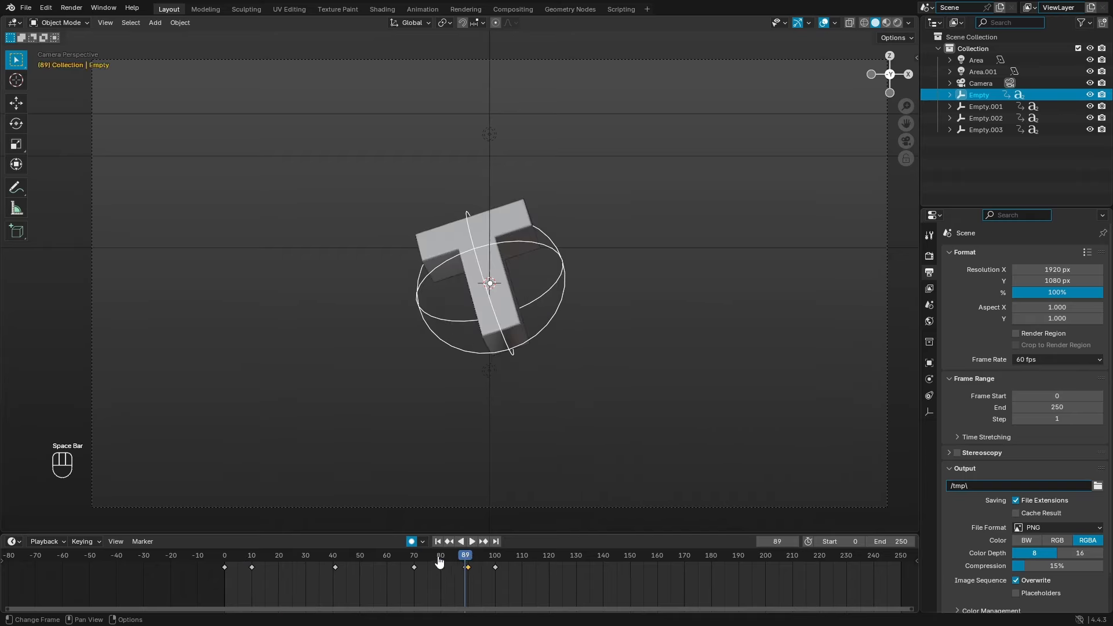
scroll(982, 428, "down", 2)
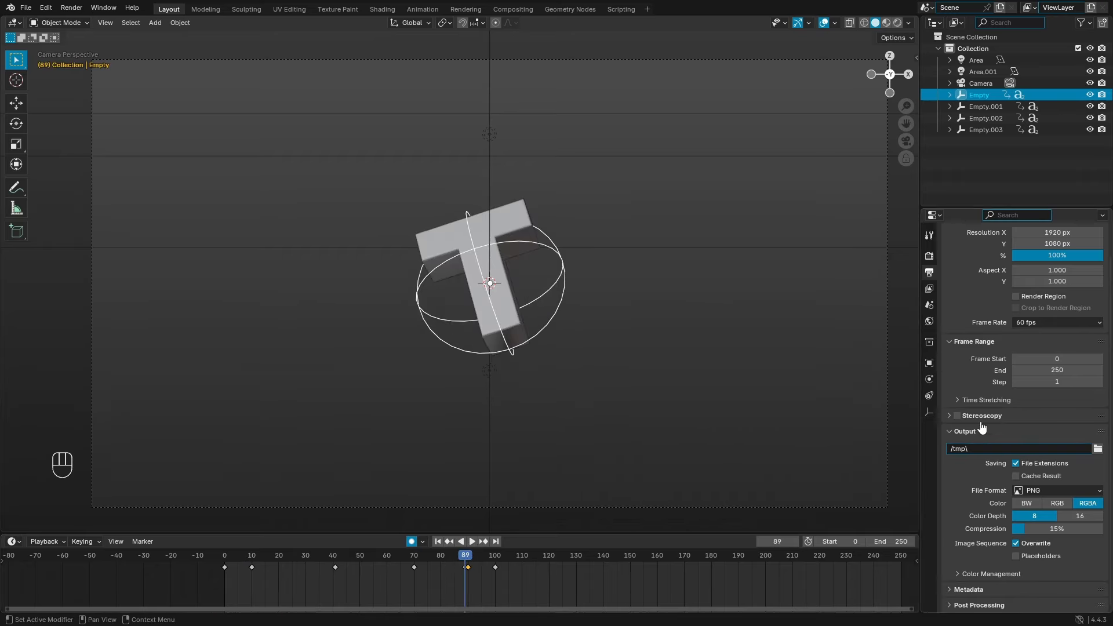
Step: Show the Render properties, scrub to frame 125, and split the 3D view into two side-by-side views
left_click(930, 257)
left_click_drag(432, 563, 566, 569)
key("space")
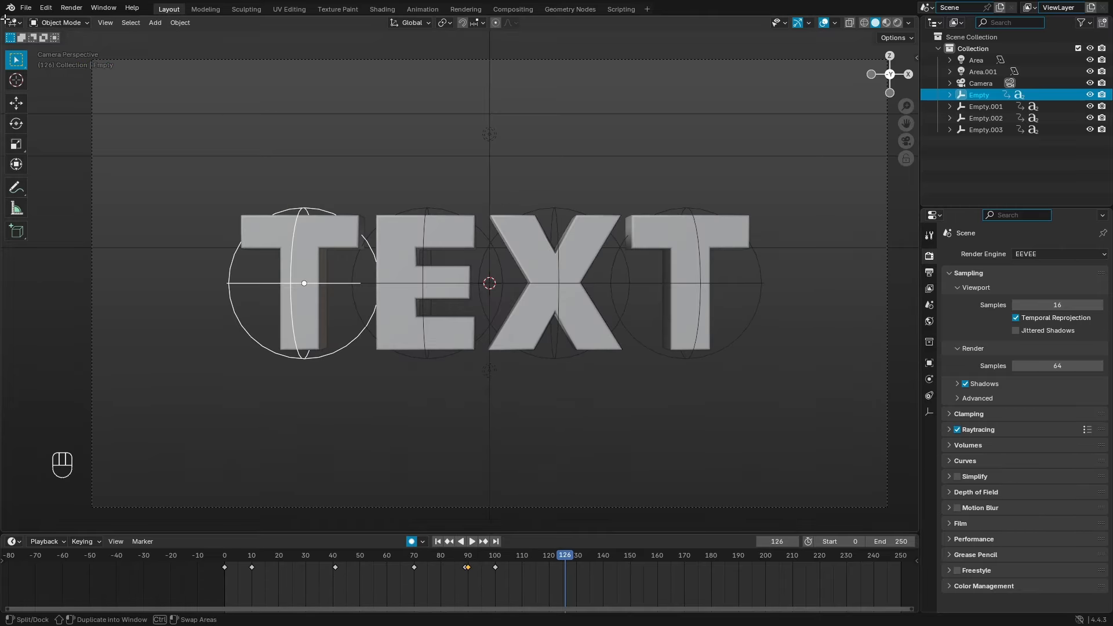
left_click_drag(4, 20, 489, 79)
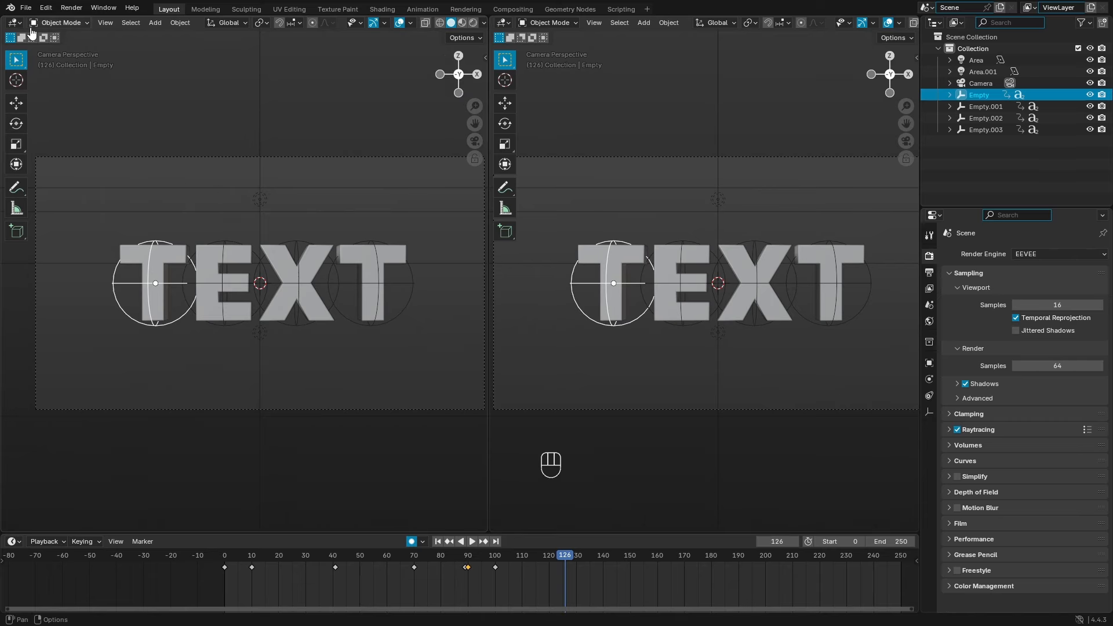
Step: Turn the left view into a Graph Editor and fit all curves in view
left_click(14, 23)
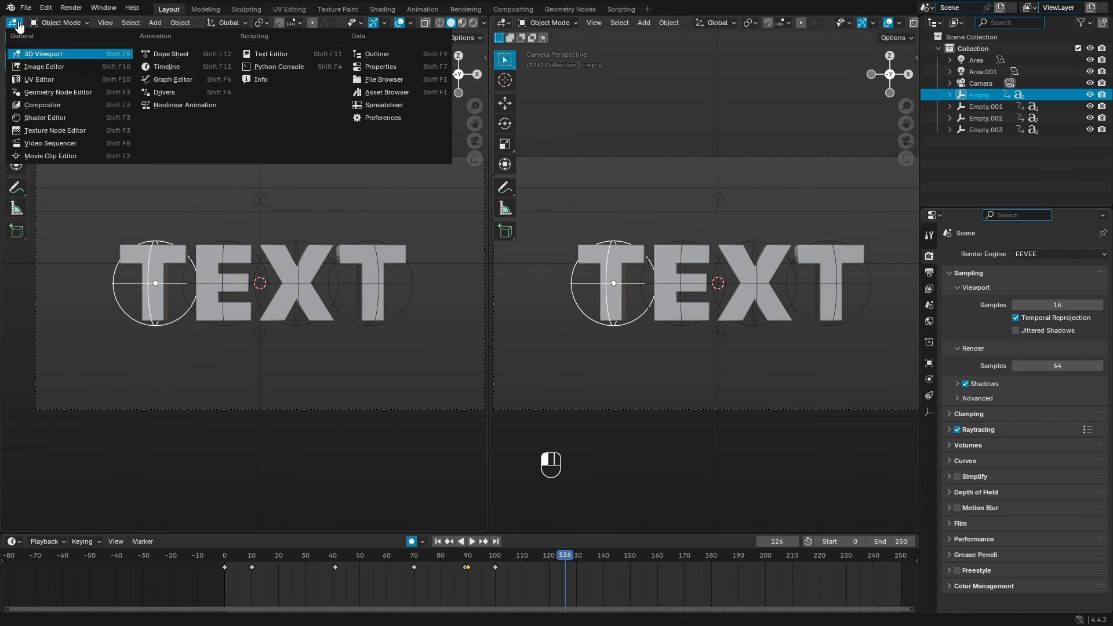
left_click(172, 79)
left_click_drag(326, 244, 514, 248)
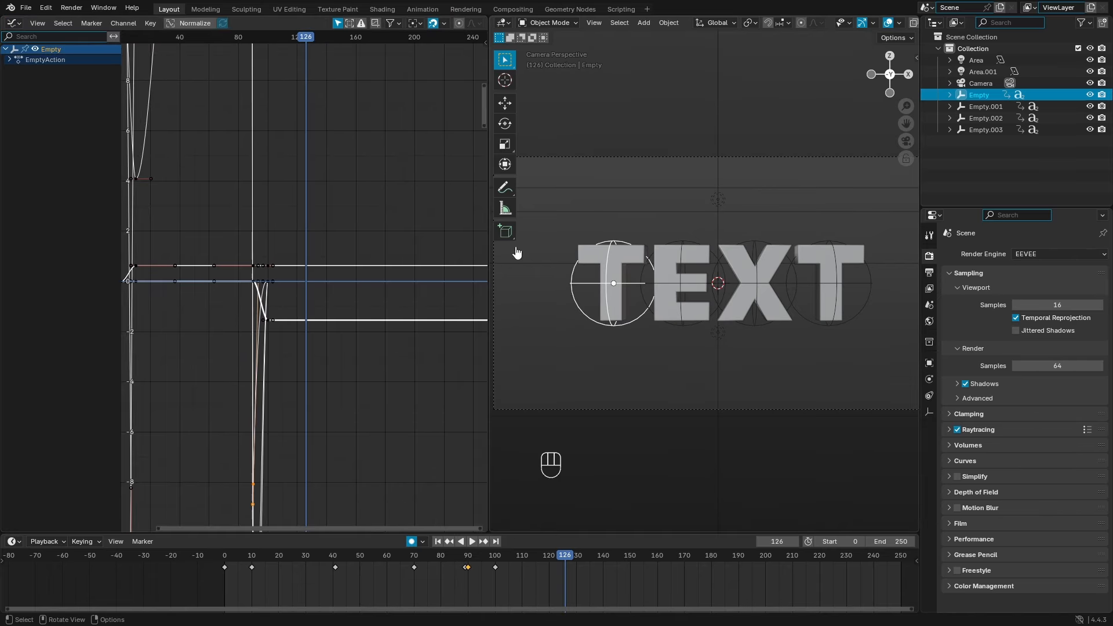
key("Home")
Step: Select the T's empty, expand Object Transforms and pick X Location with the side panel shown
left_click(691, 343)
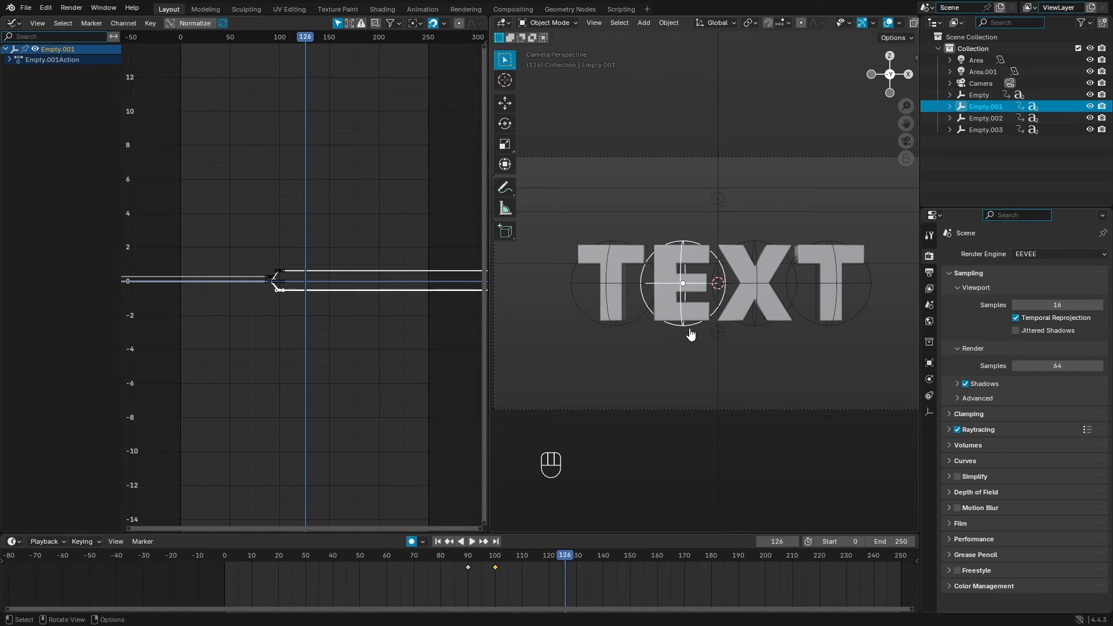
scroll(673, 338, "up", 2)
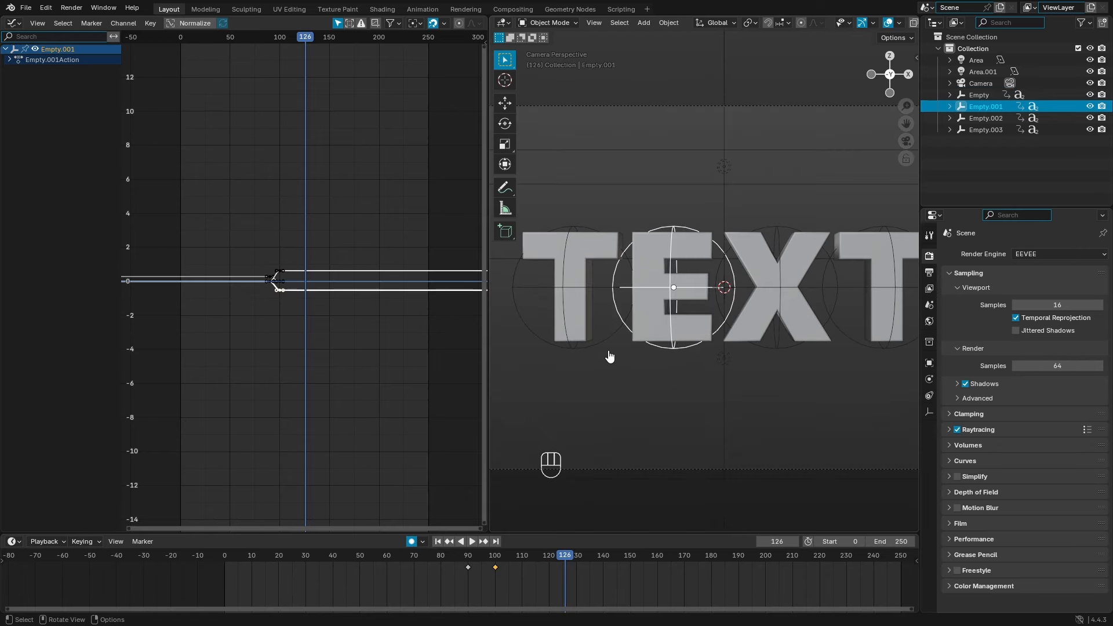
left_click(600, 351)
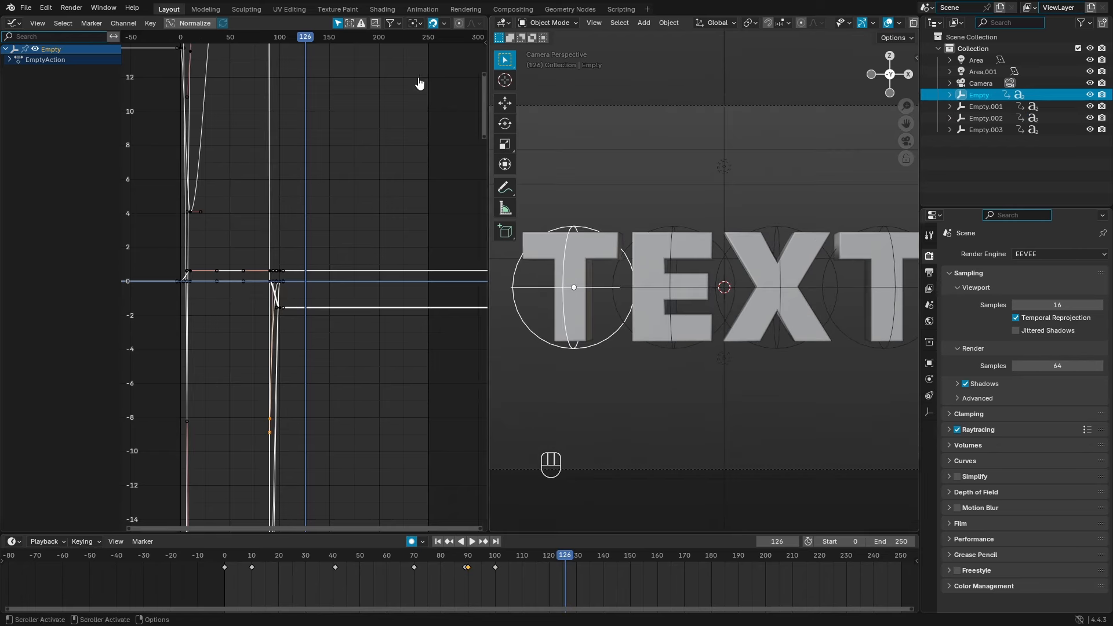
left_click(13, 70)
left_click(46, 82)
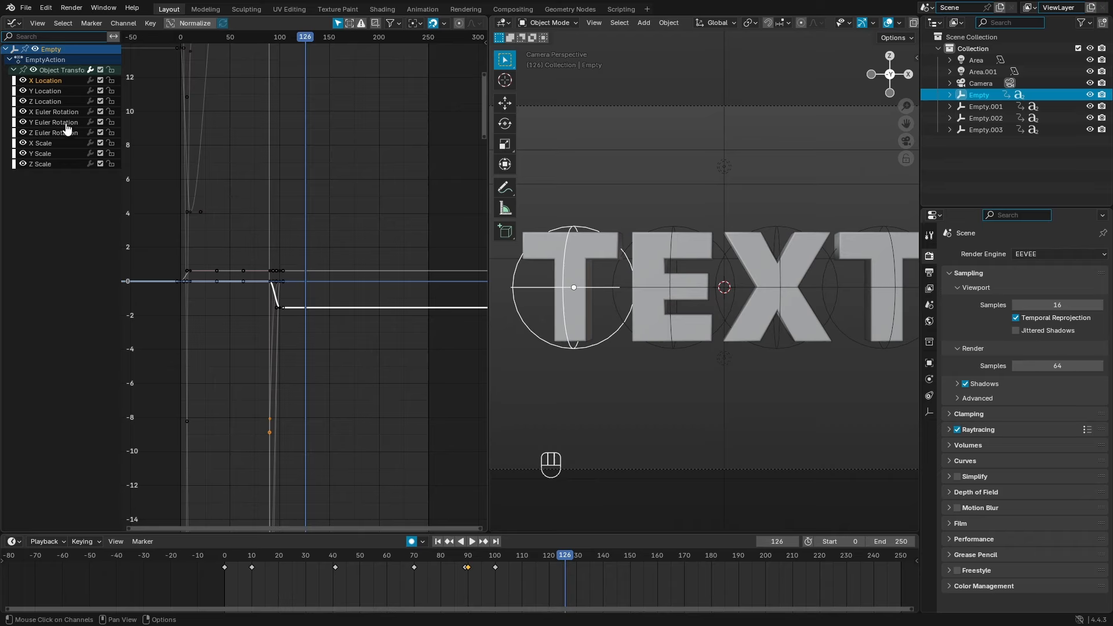
left_click(481, 41)
left_click_drag(490, 87, 511, 87)
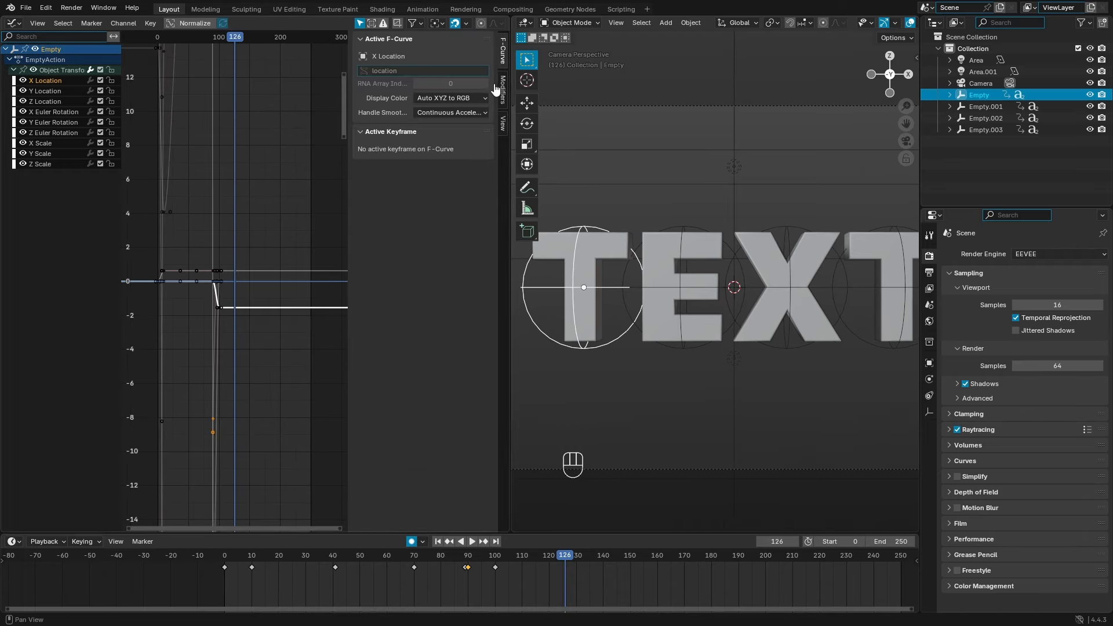
Step: Add a Noise modifier to the X Location curve and play the animation
left_click(503, 88)
left_click(412, 42)
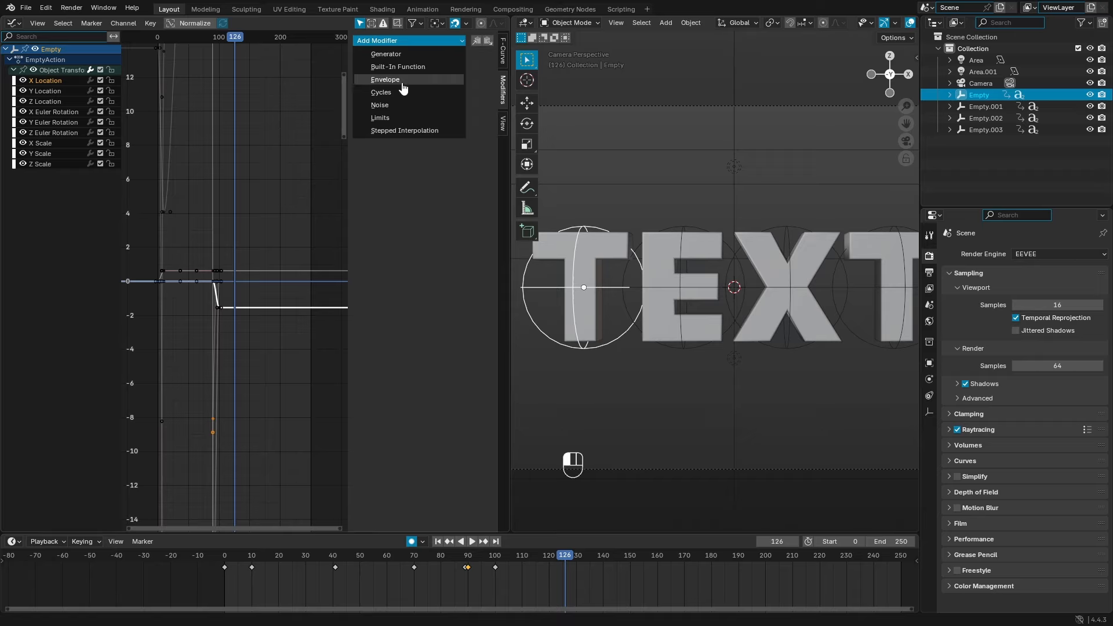
left_click(398, 106)
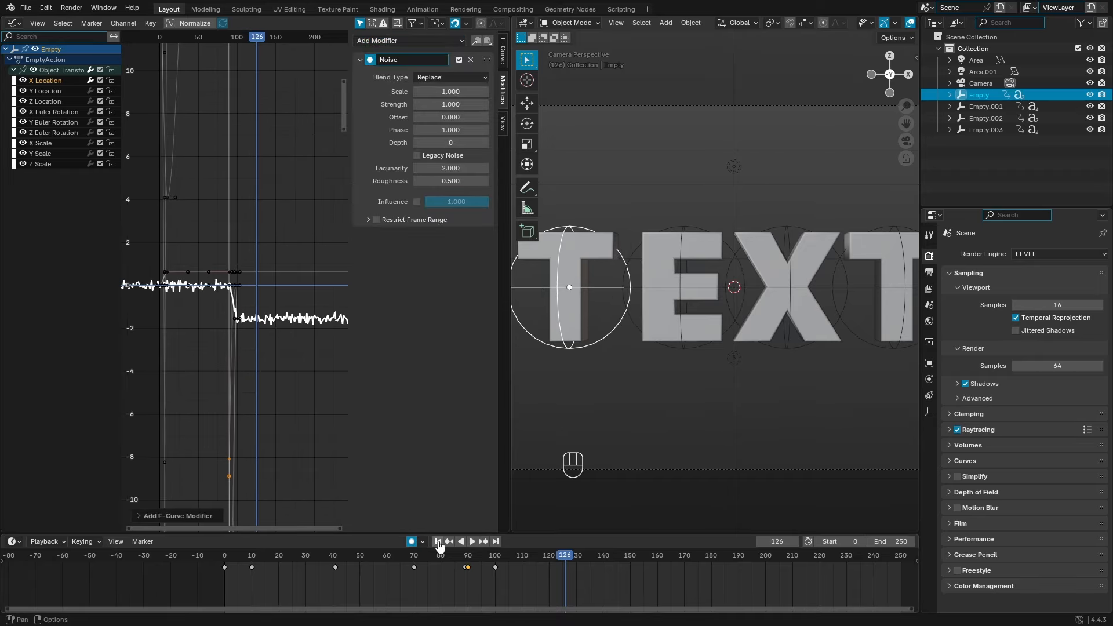
left_click(438, 541)
left_click(472, 541)
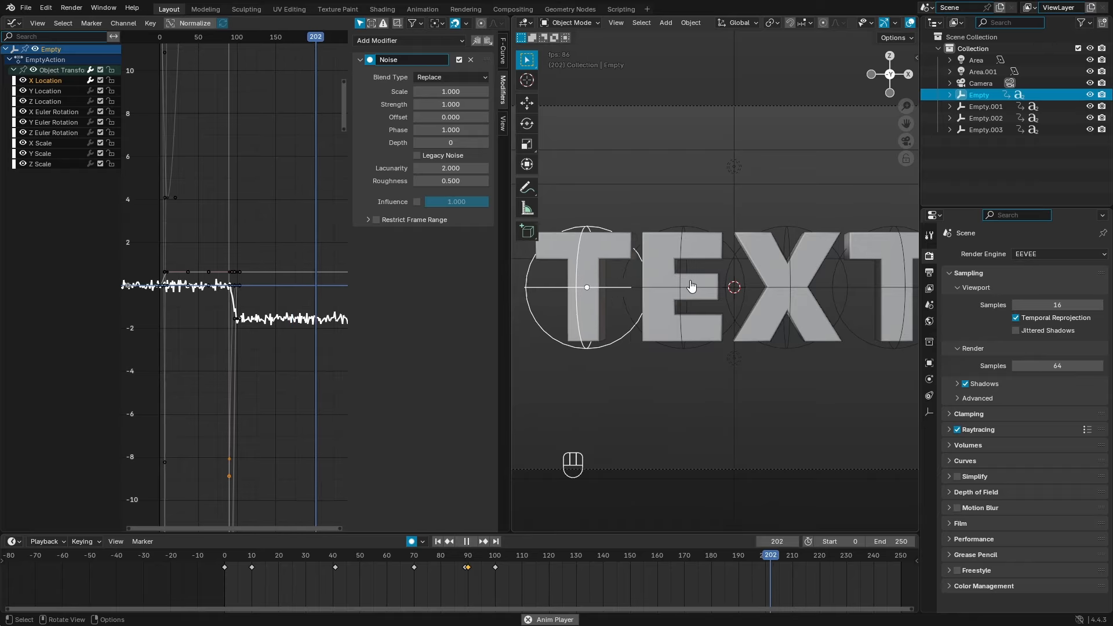
Step: Set the Noise modifier to Scale 50 and Strength 0.3
left_click(454, 92)
type("10")
key("Return")
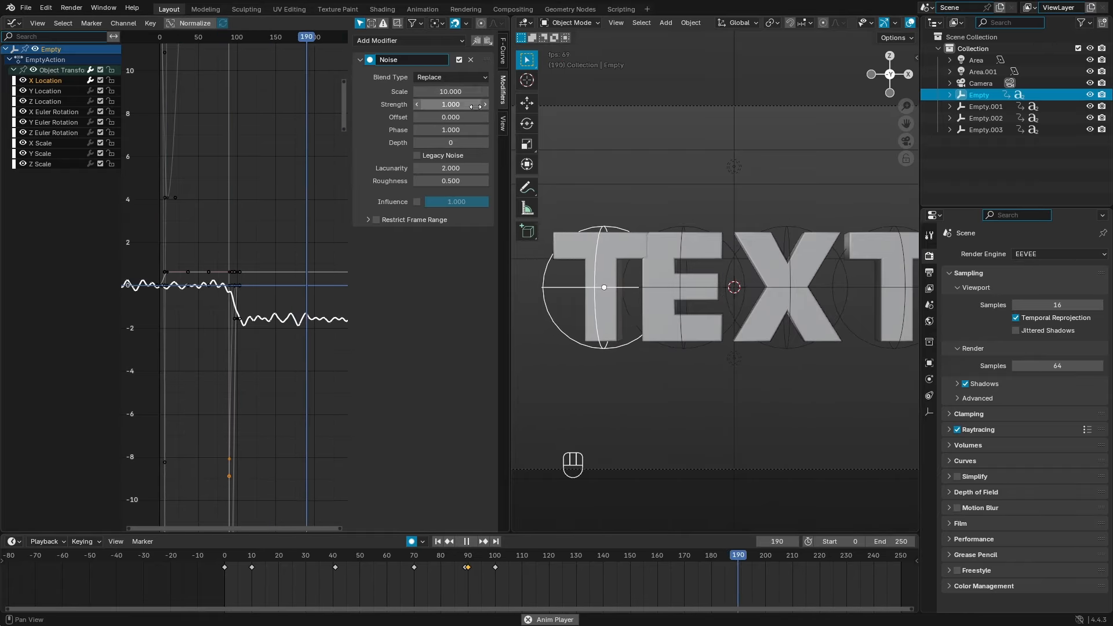
left_click(451, 104)
type("0.1")
key("Return")
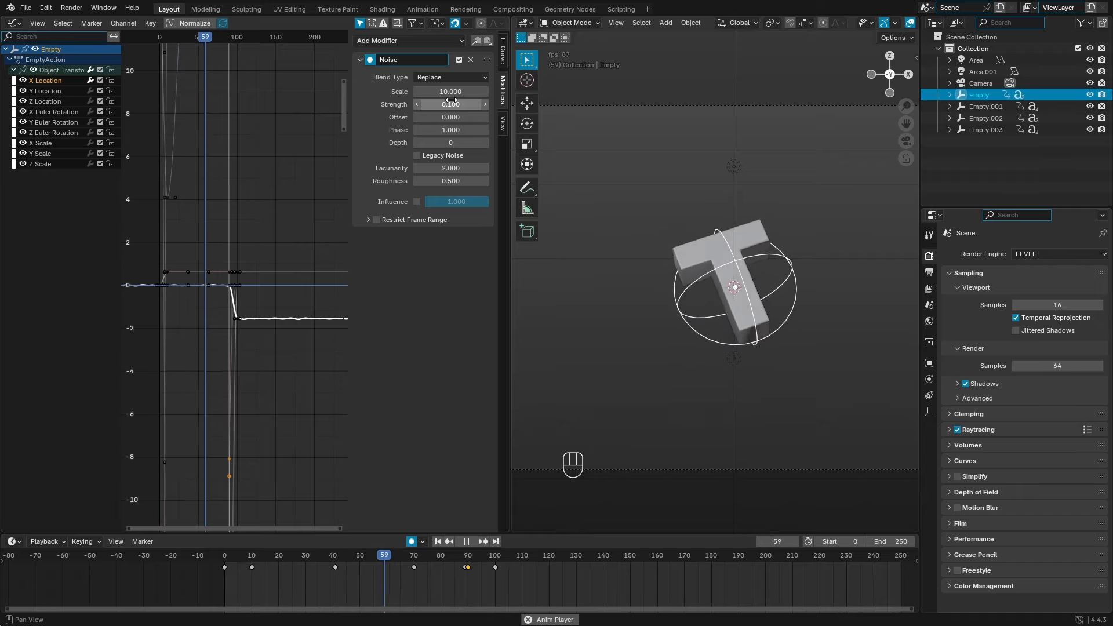
left_click(458, 91)
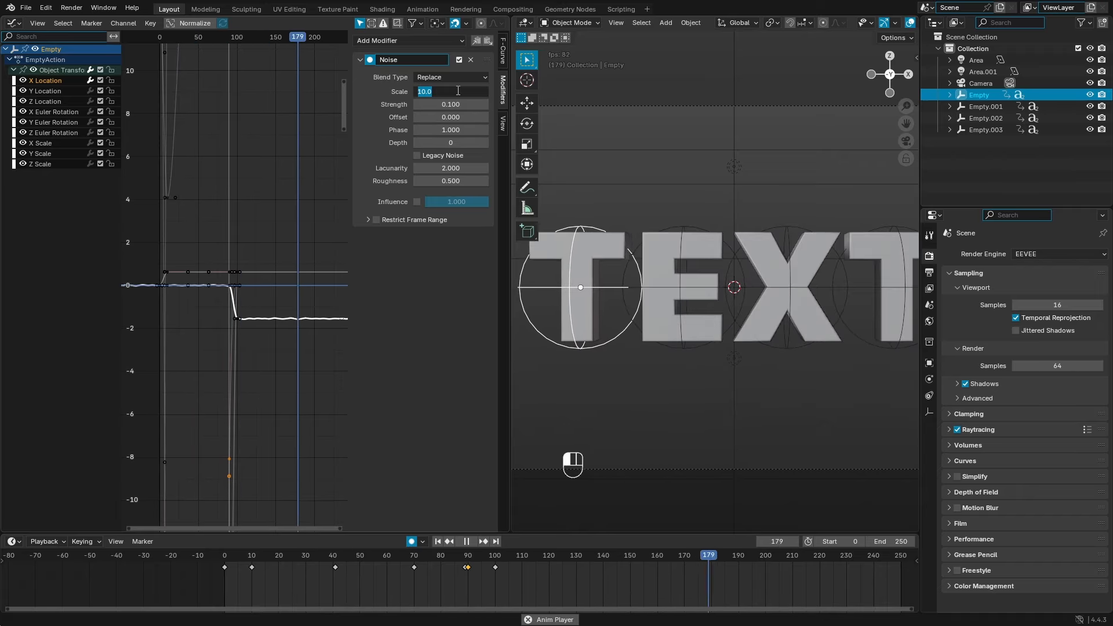
type("50")
key("Return")
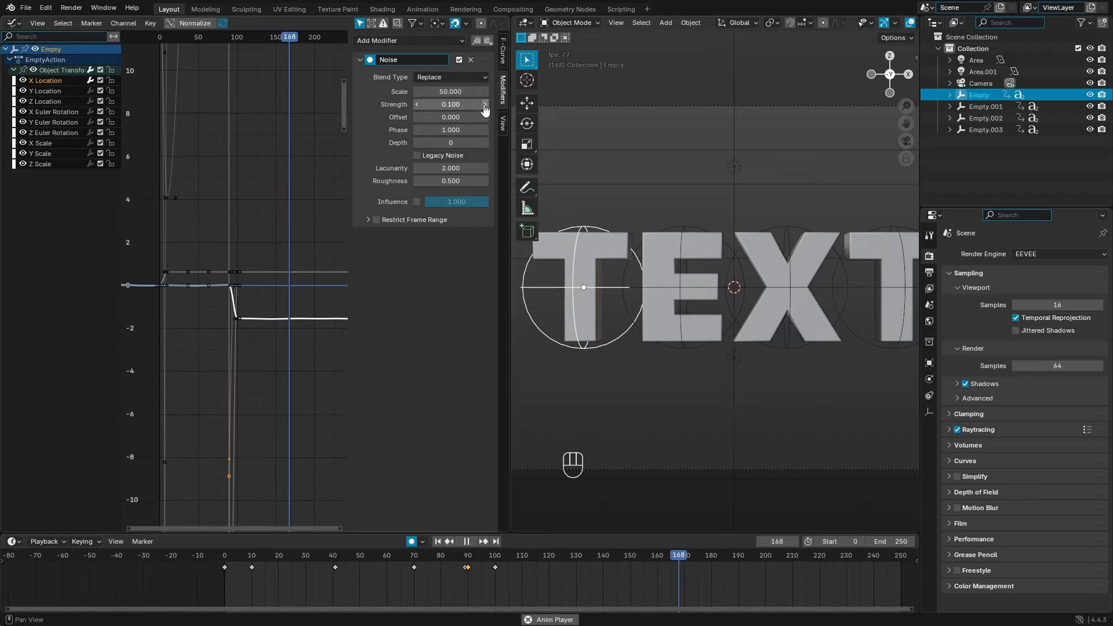
left_click(485, 105)
left_click(485, 105)
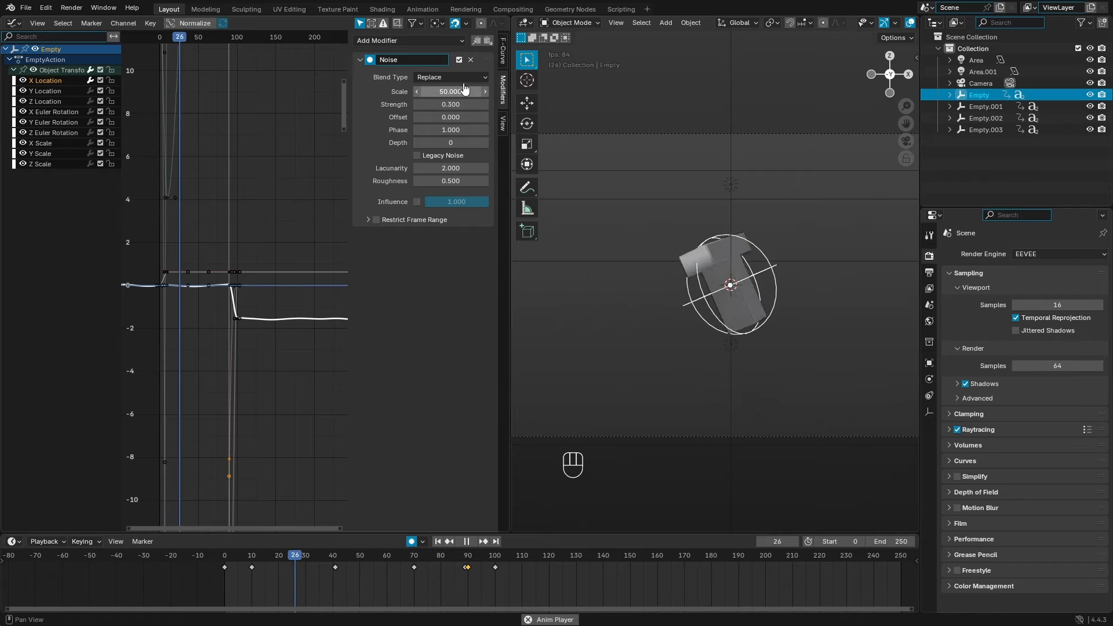
Step: Copy the Noise onto Y and Z Location with different offsets, Z at -290.5
left_click(477, 44)
left_click(65, 92)
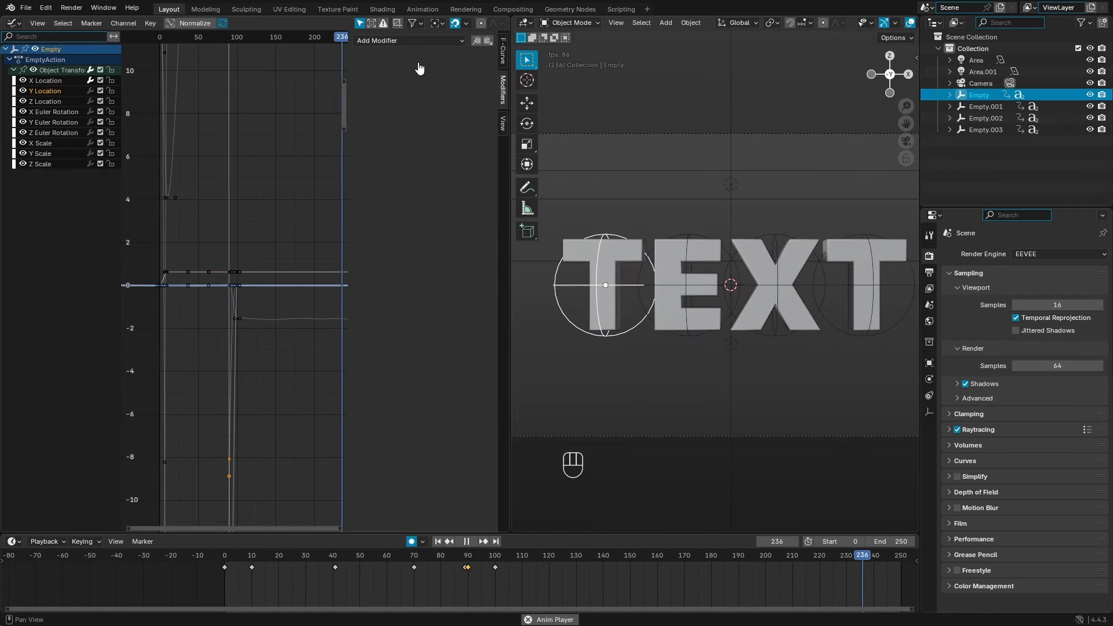
left_click(488, 43)
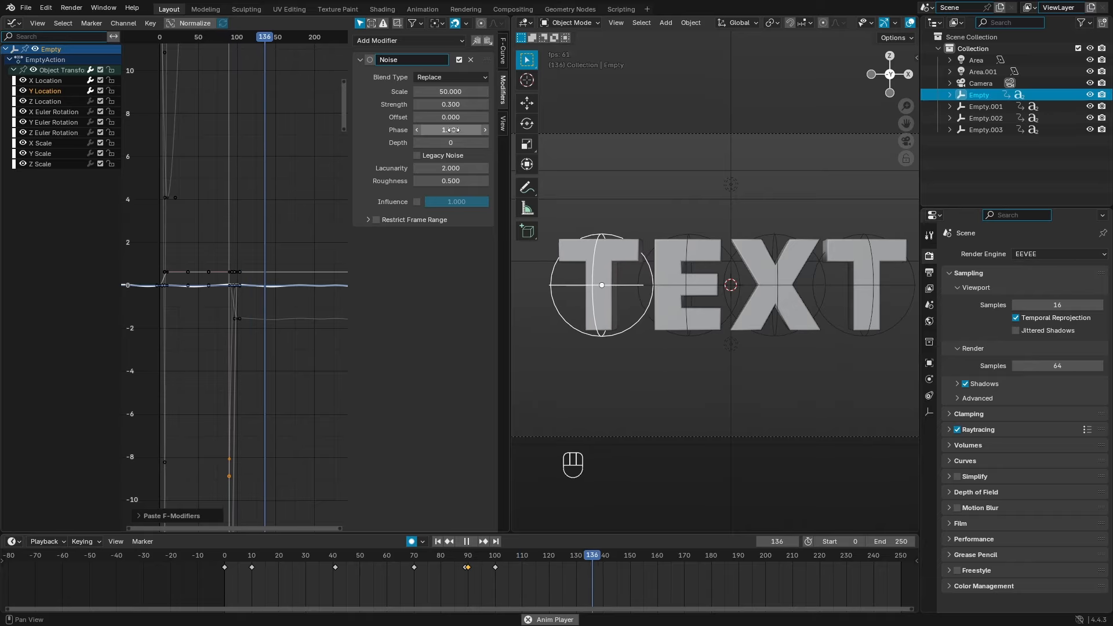
left_click_drag(453, 118, 606, 119)
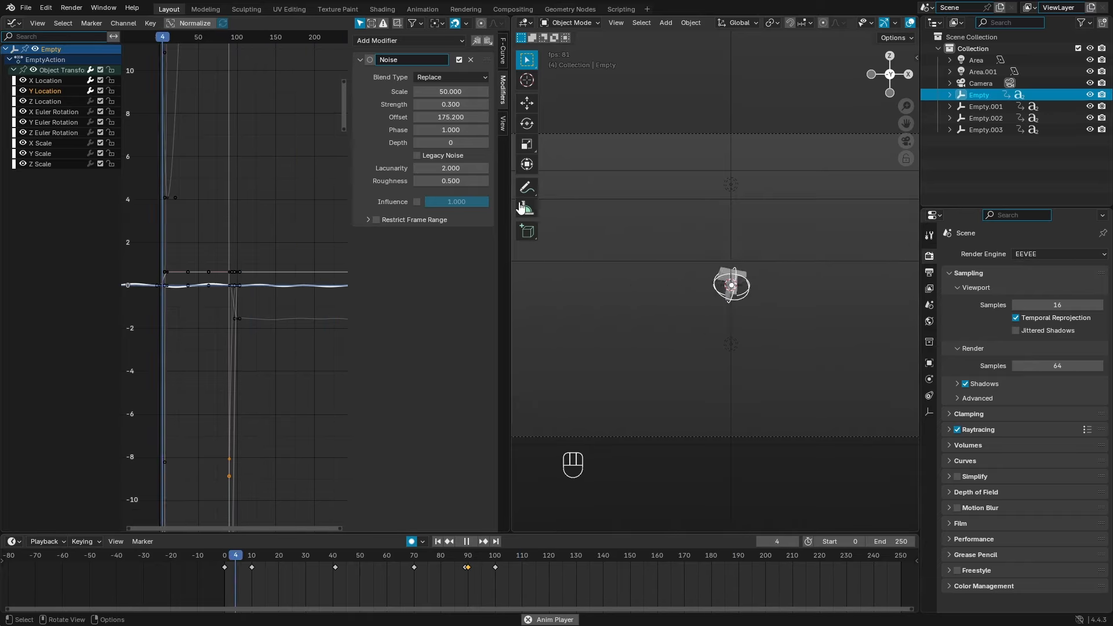
left_click(76, 102)
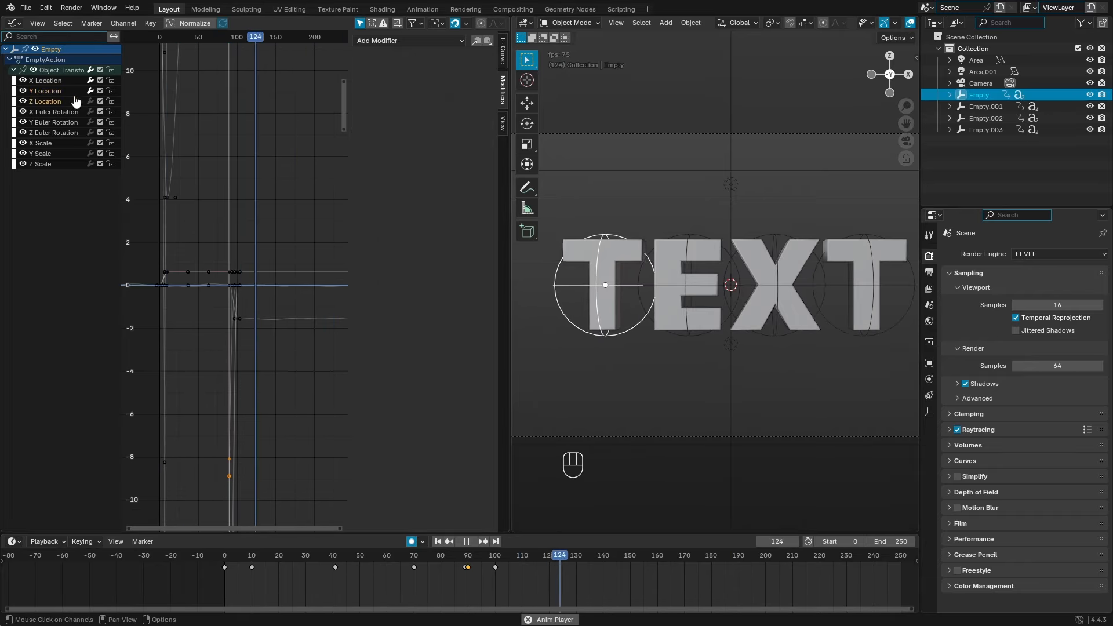
left_click(488, 40)
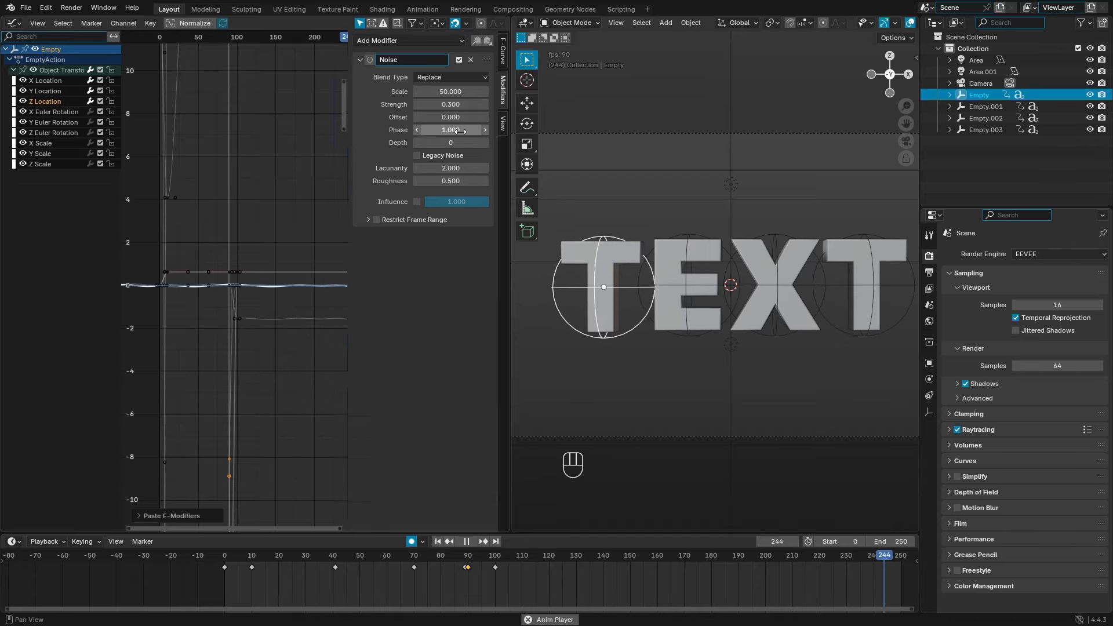
left_click_drag(452, 117, 337, 129)
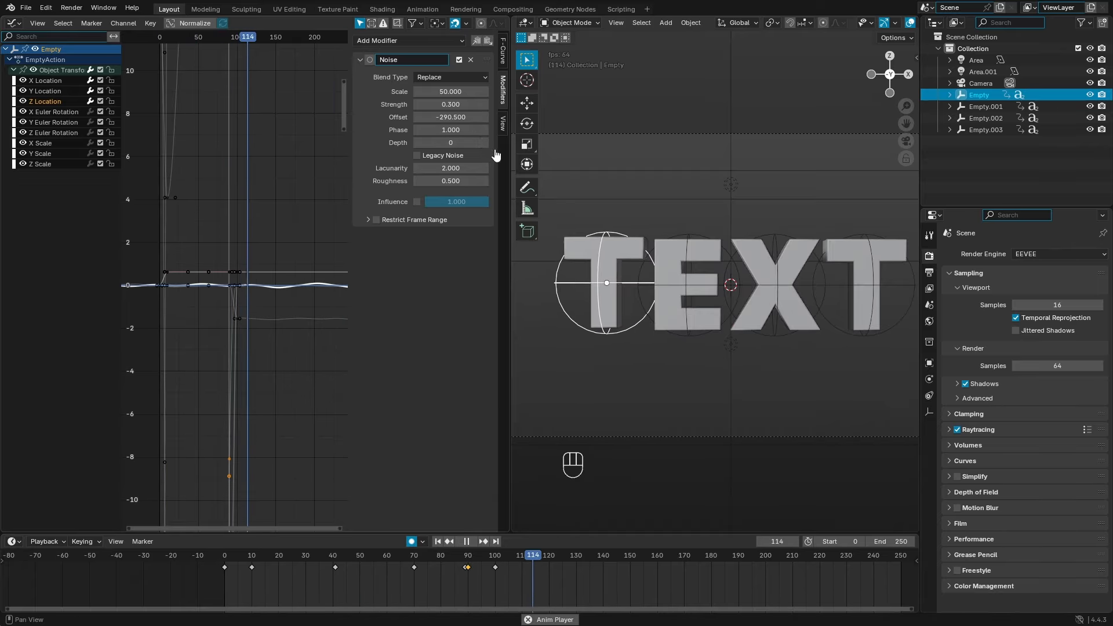
Step: Paste the Noise onto X, Y and Z Euler Rotation, offsetting Z Rotation to 427.5
left_click(64, 112)
left_click(489, 40)
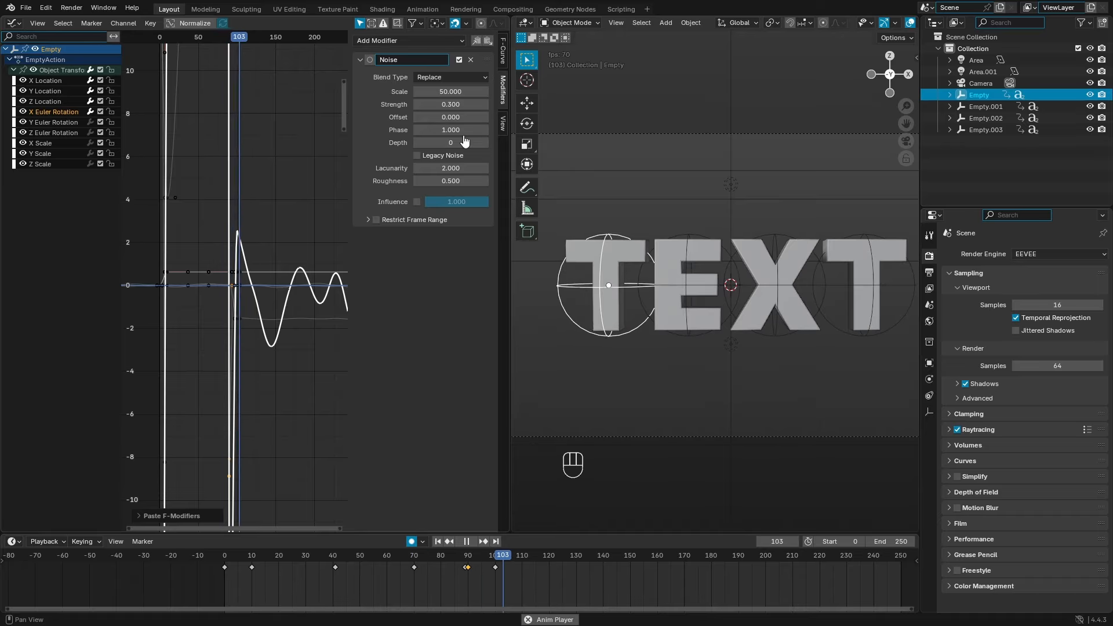
left_click_drag(451, 118, 395, 115)
left_click(59, 123)
left_click(489, 41)
left_click(53, 133)
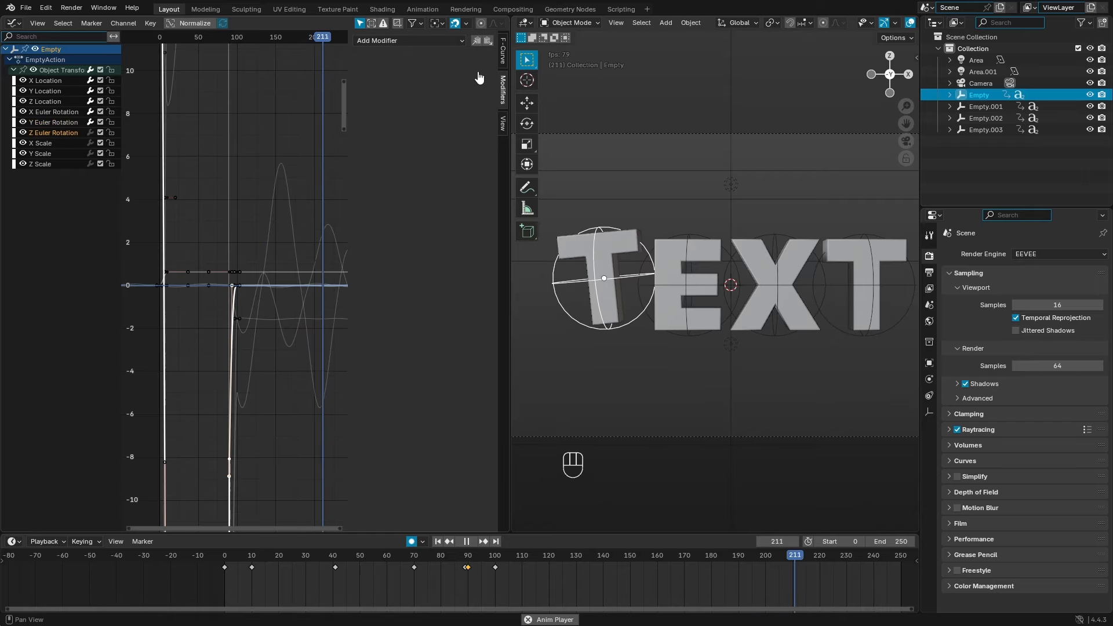
left_click(488, 40)
left_click_drag(451, 117, 487, 125)
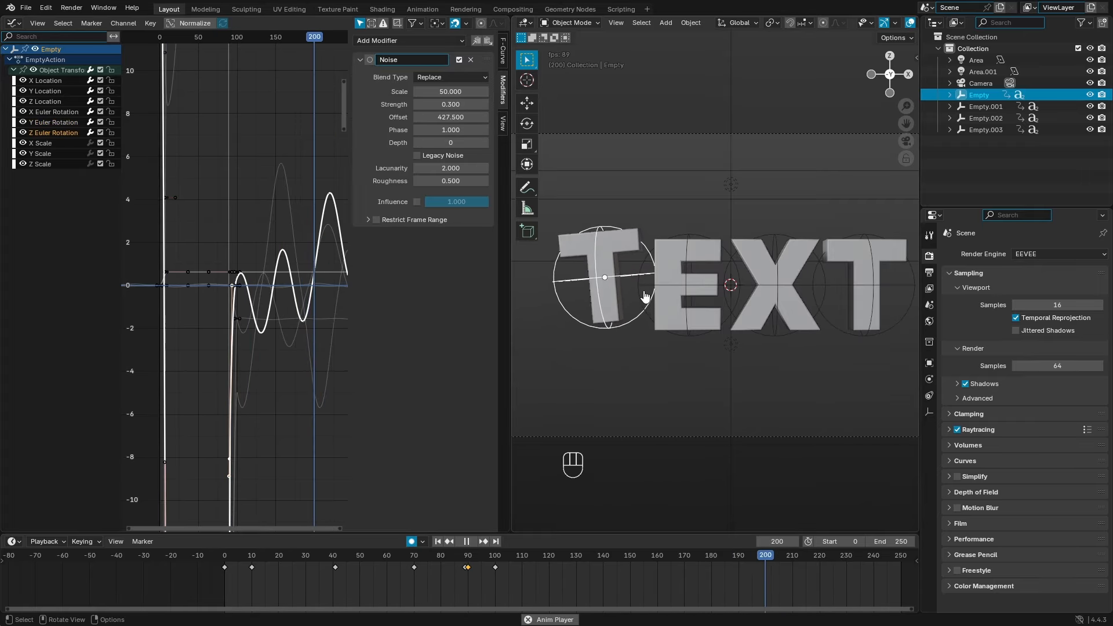
Step: Paste the Noise modifier onto Empty.001's curves and expand its Object Transforms channels
left_click(690, 343)
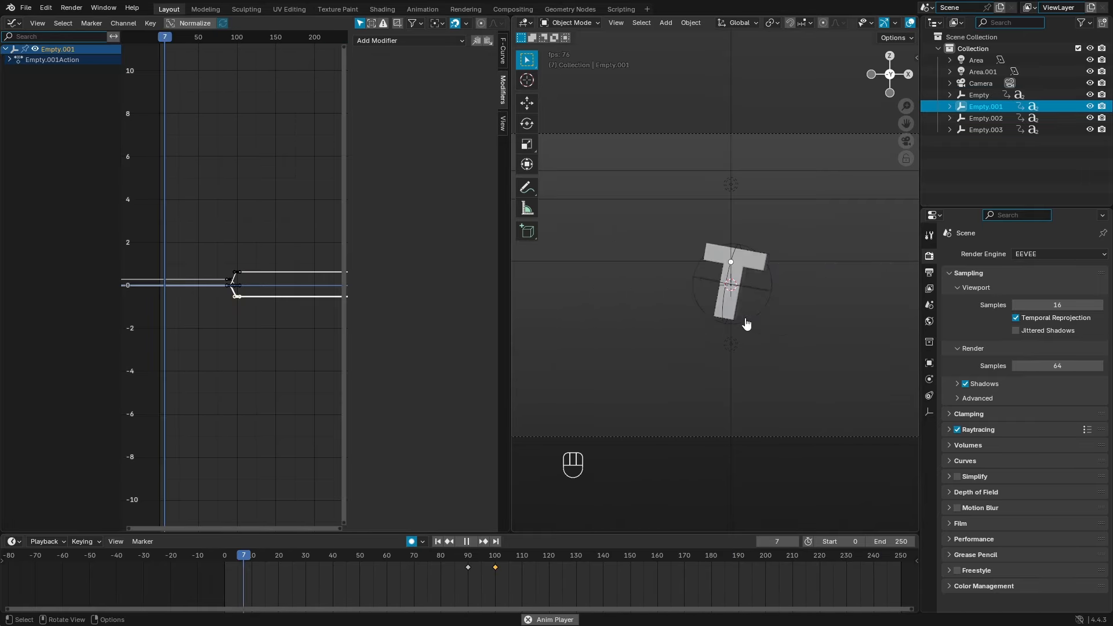
left_click(490, 42)
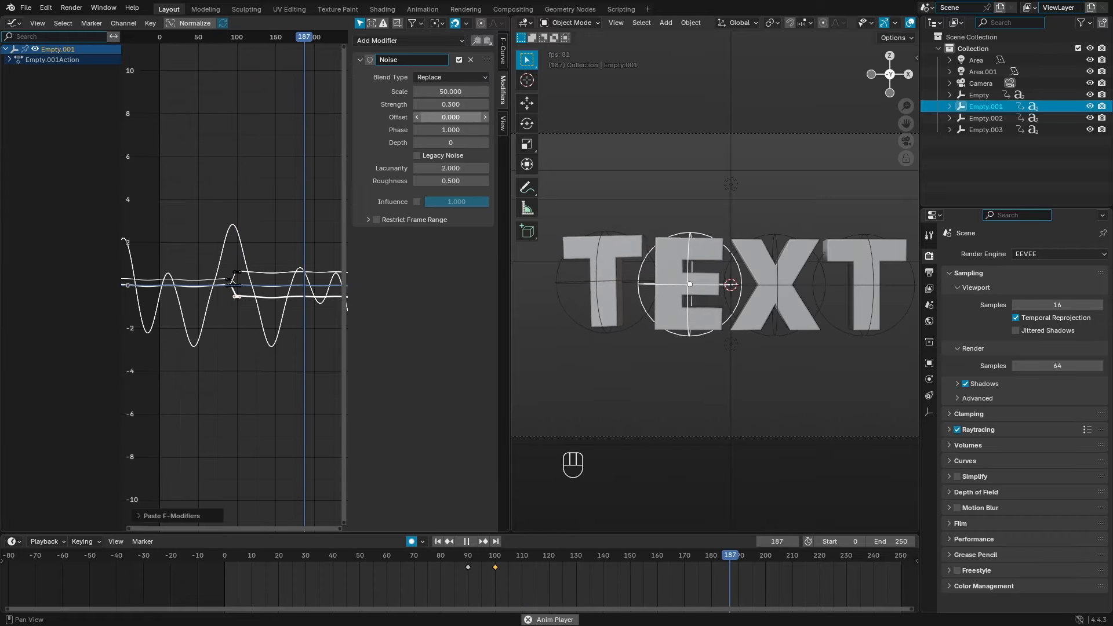
left_click(9, 59)
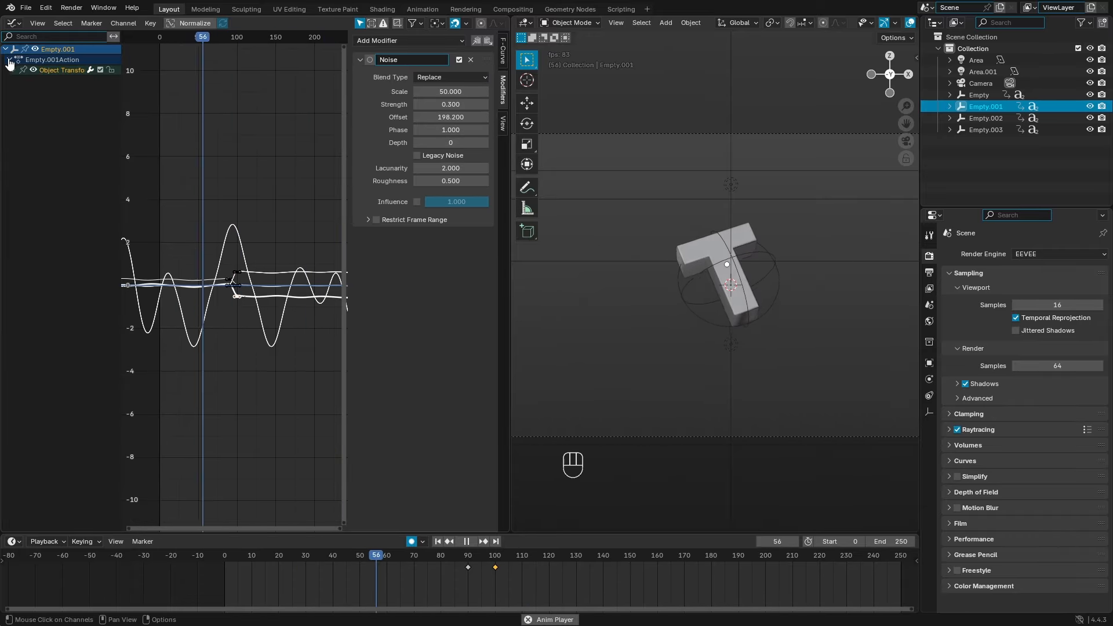
left_click(14, 71)
Step: Stop playback, select Empty.002 and Empty.003, and collapse their channel lists
left_click(55, 90)
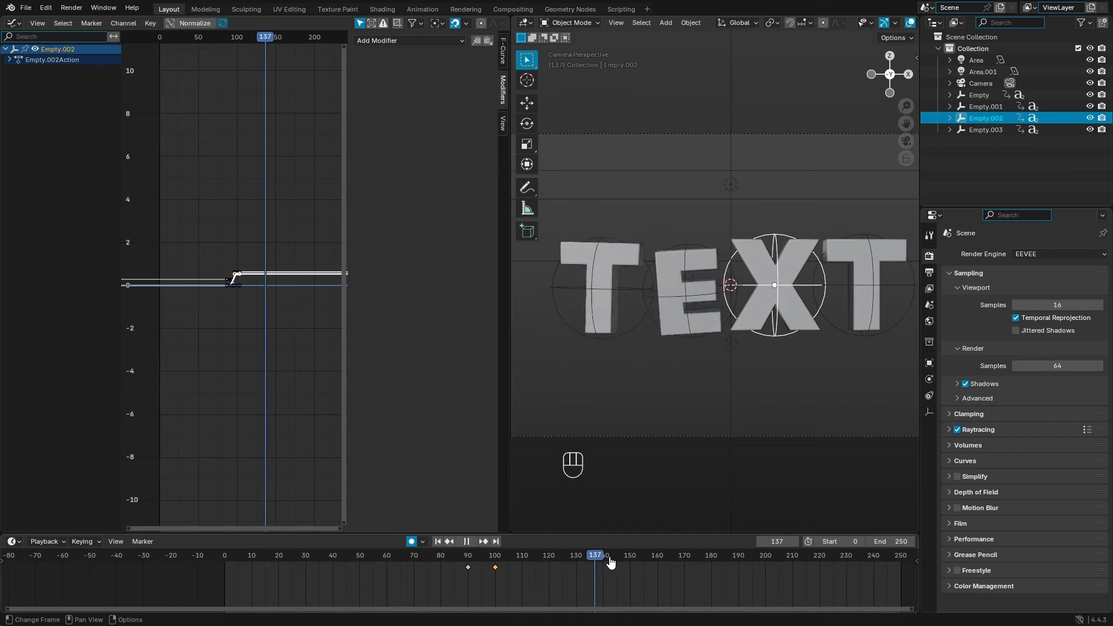
key("space")
left_click(855, 343, "shift")
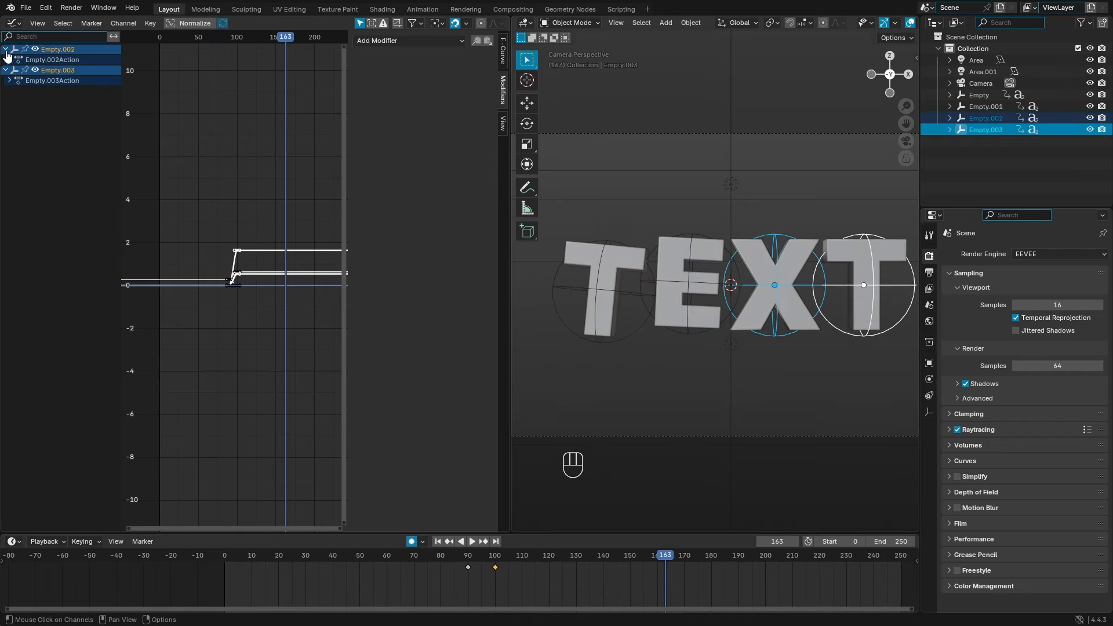
left_click(13, 71)
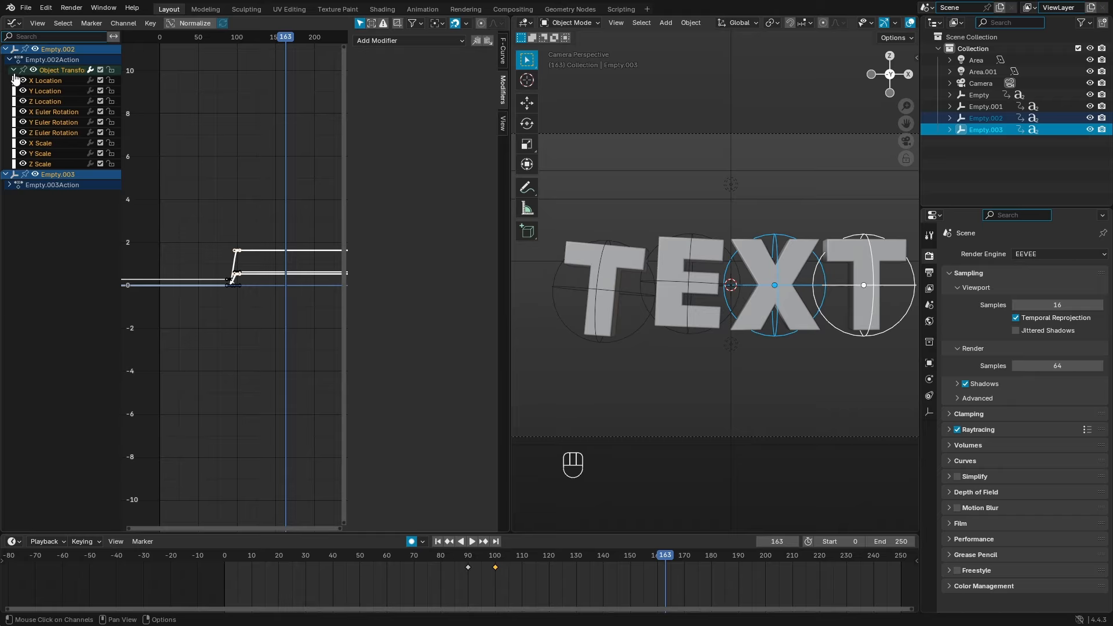
left_click(14, 70)
left_click(9, 60)
left_click(6, 50)
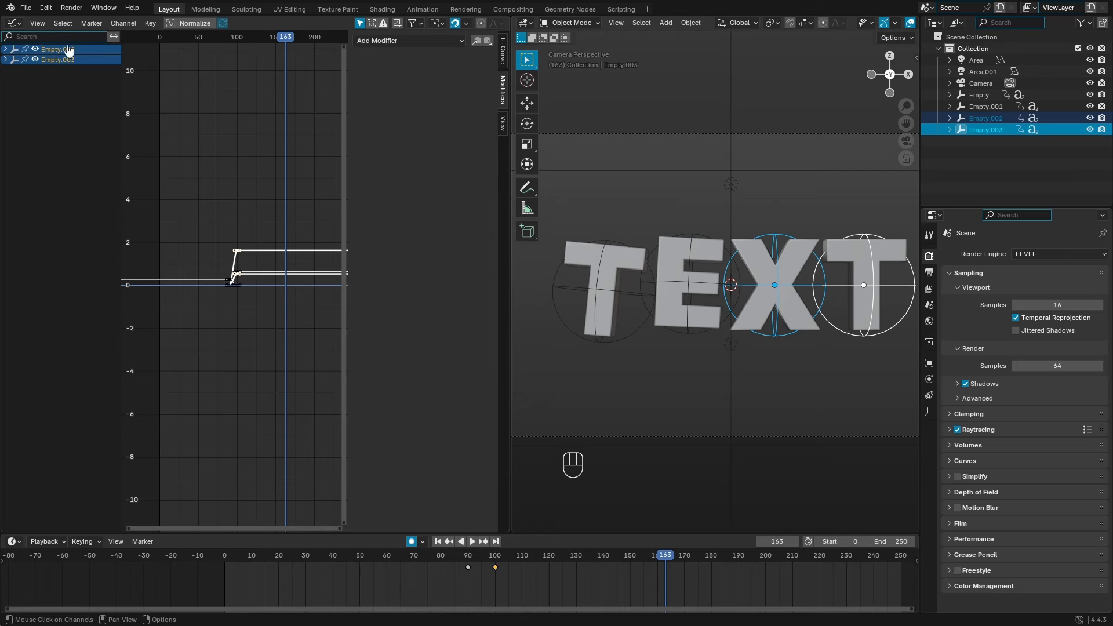
Step: Paste the copied Noise modifiers onto the Empty.002 and Empty.003 curves and preview the wobble
left_click(489, 42)
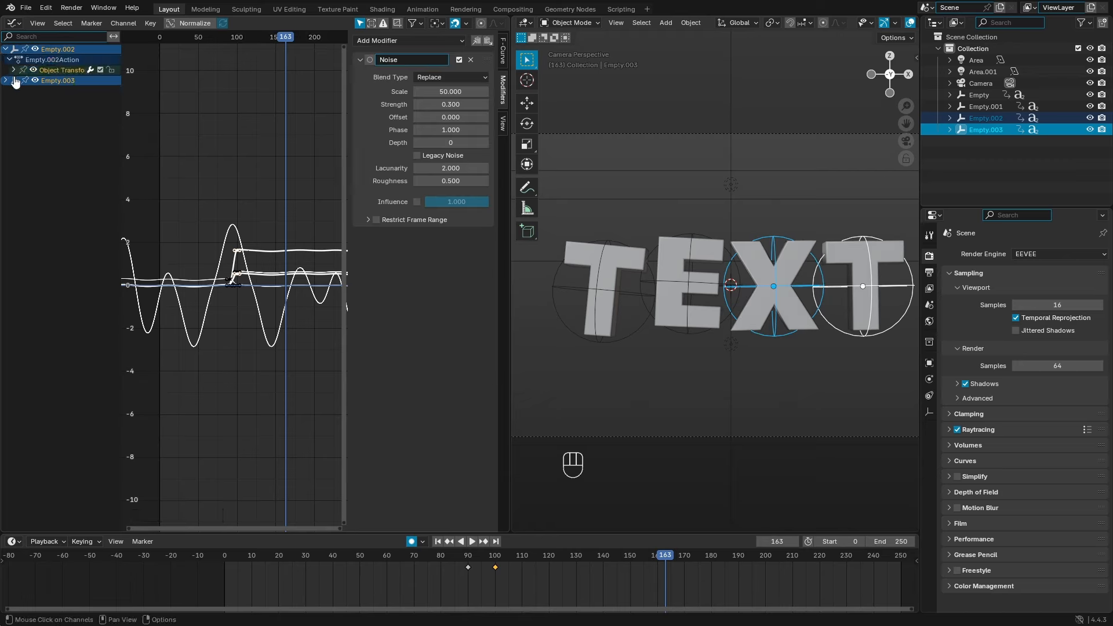
left_click(13, 70)
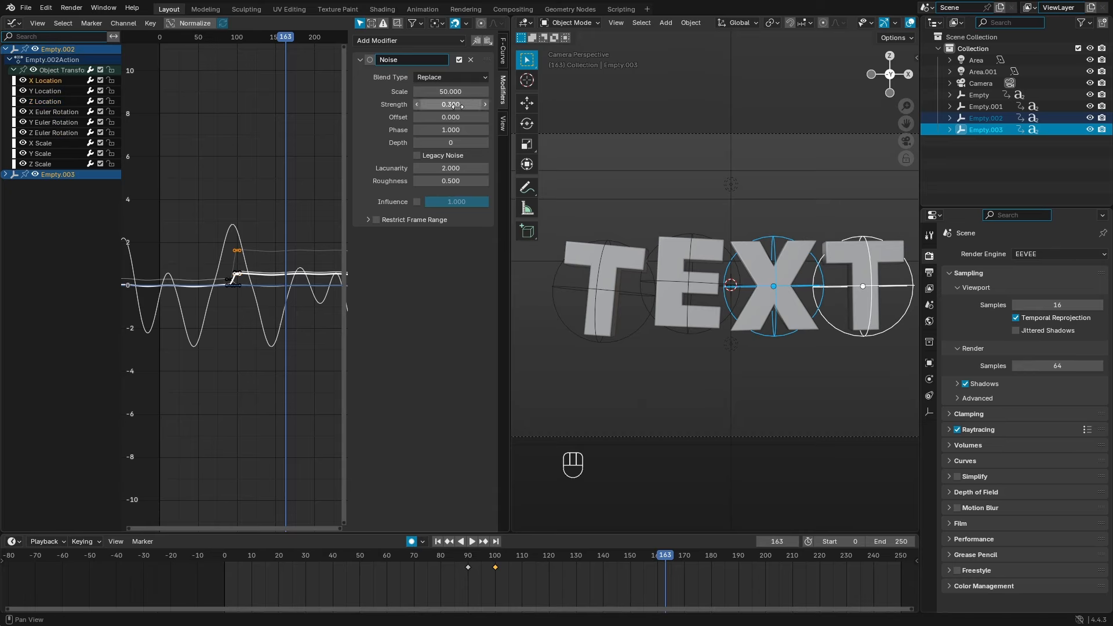
left_click(468, 541)
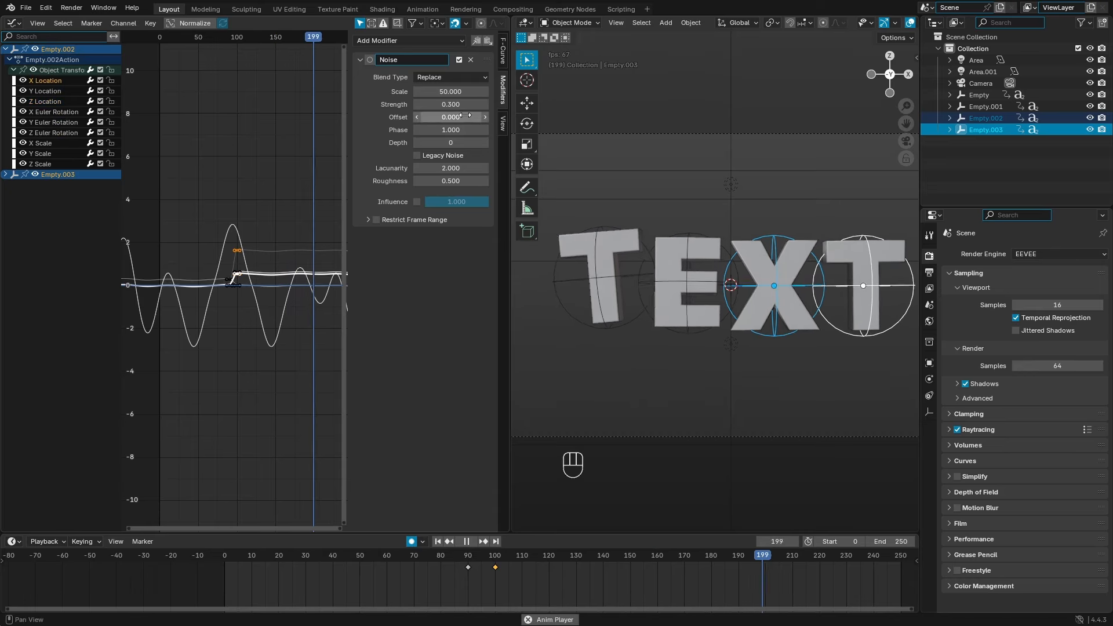
Step: Offset Empty.002's Y Location noise, and its Y Euler Rotation noise to 381.2
left_click(84, 90)
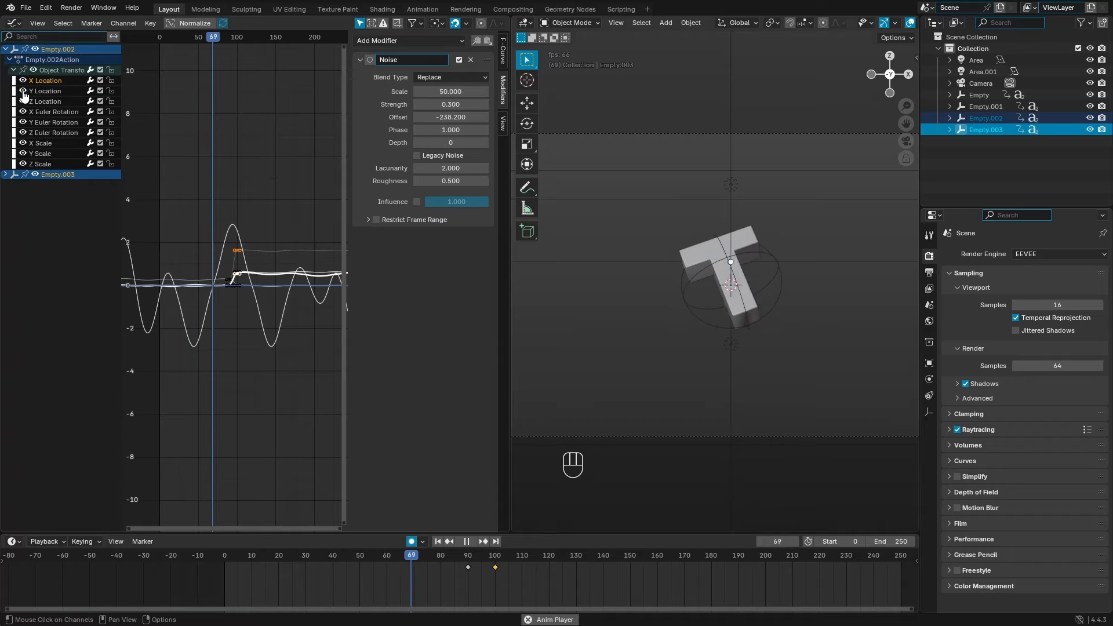
left_click(466, 131)
left_click(465, 119)
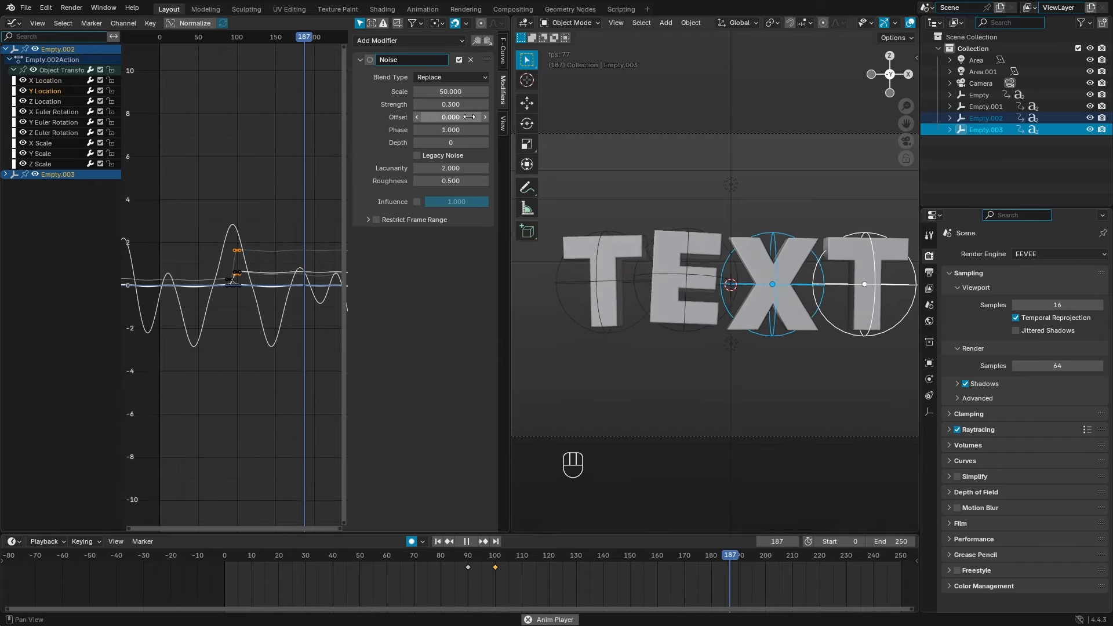
left_click_drag(465, 118, 359, 118)
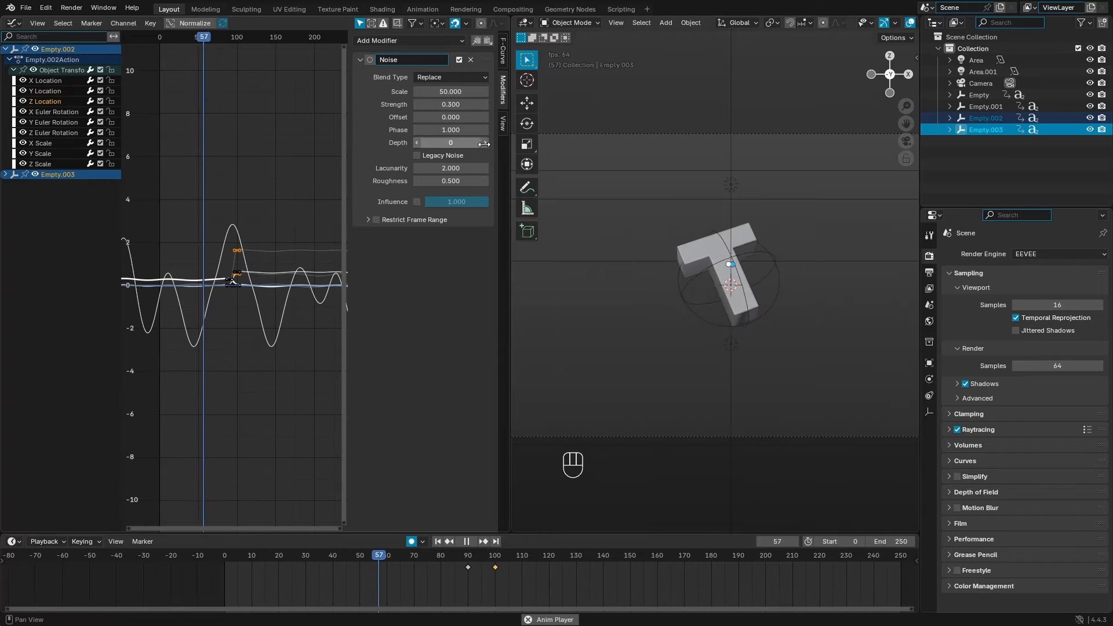
left_click(69, 101)
left_click(55, 112)
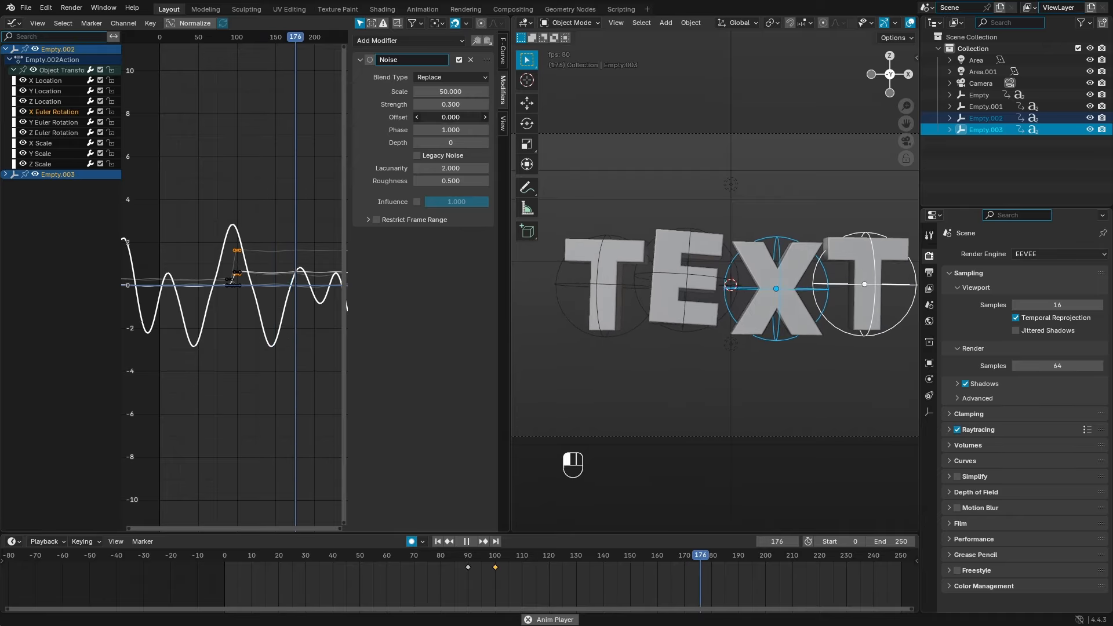
left_click(52, 133)
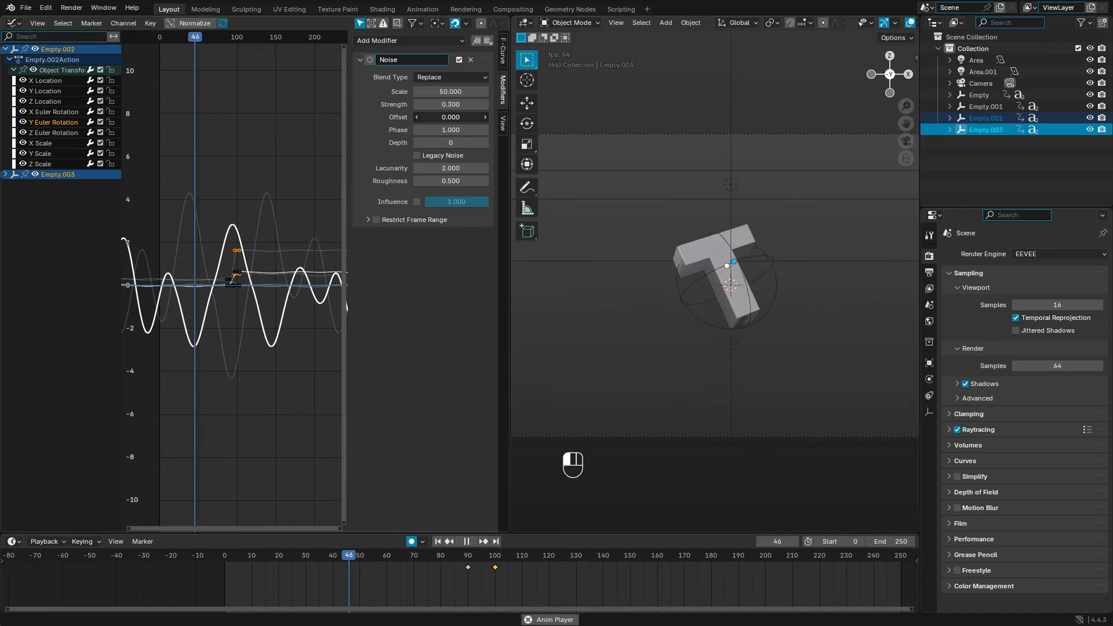
left_click_drag(475, 119, 482, 137)
Step: Offset the noise patterns on Empty.003's X Location and X Euler Rotation curves
left_click(851, 337)
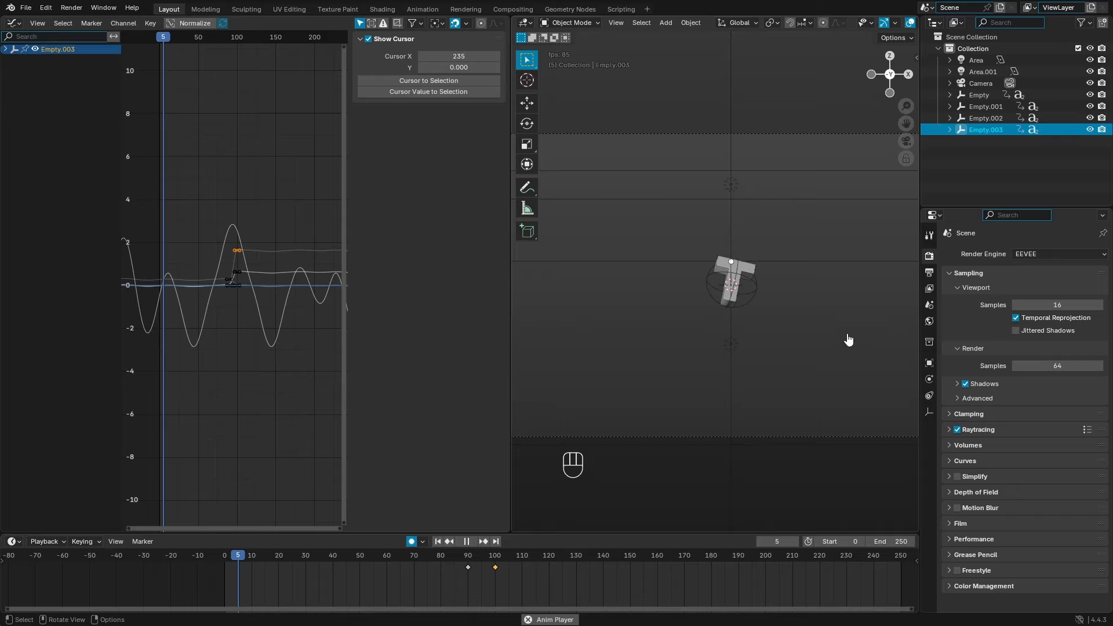
left_click(5, 50)
left_click(10, 59)
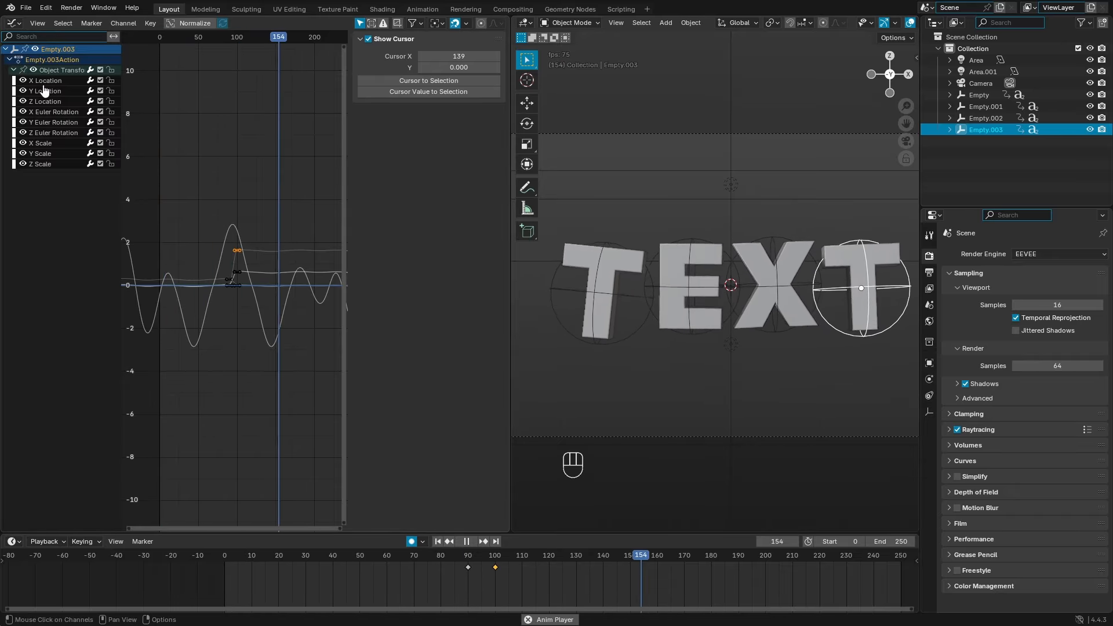
left_click(47, 80)
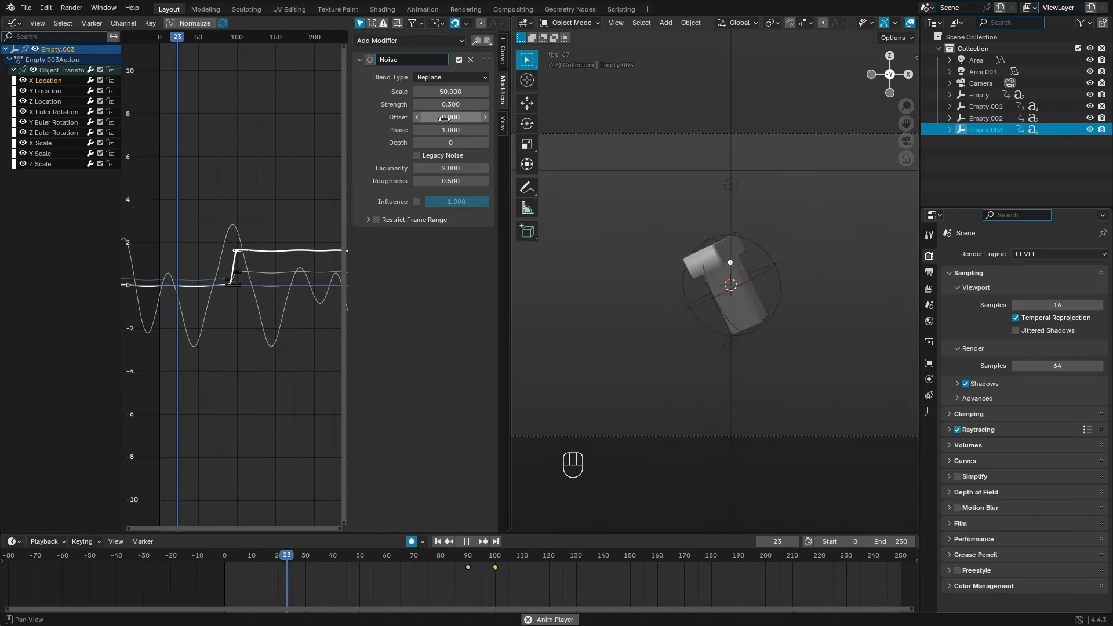
left_click_drag(454, 118, 487, 119)
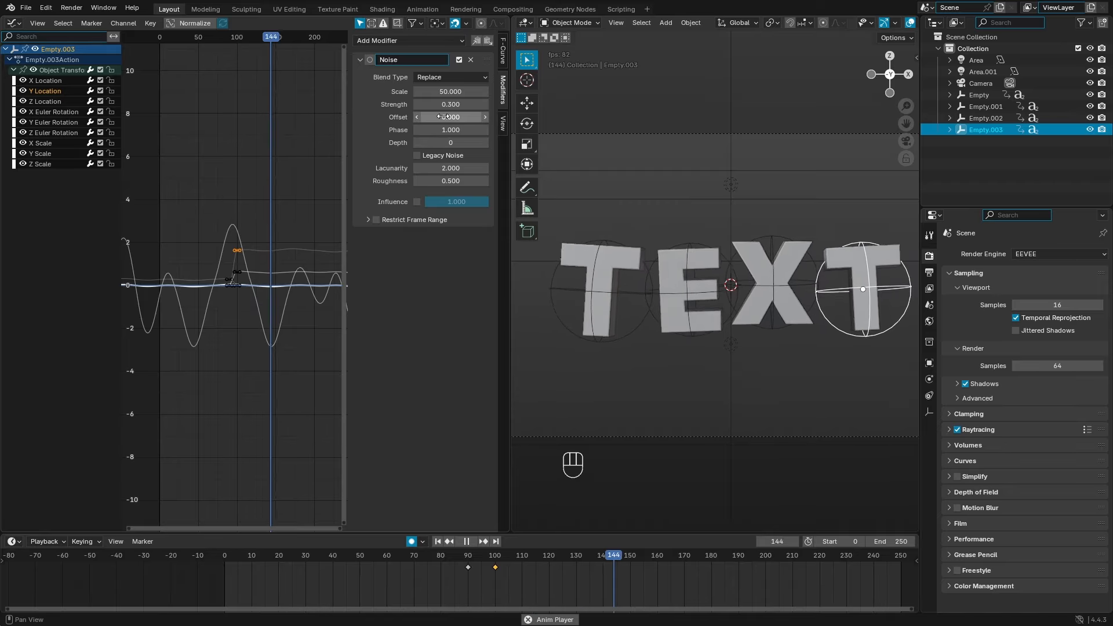
left_click(59, 104)
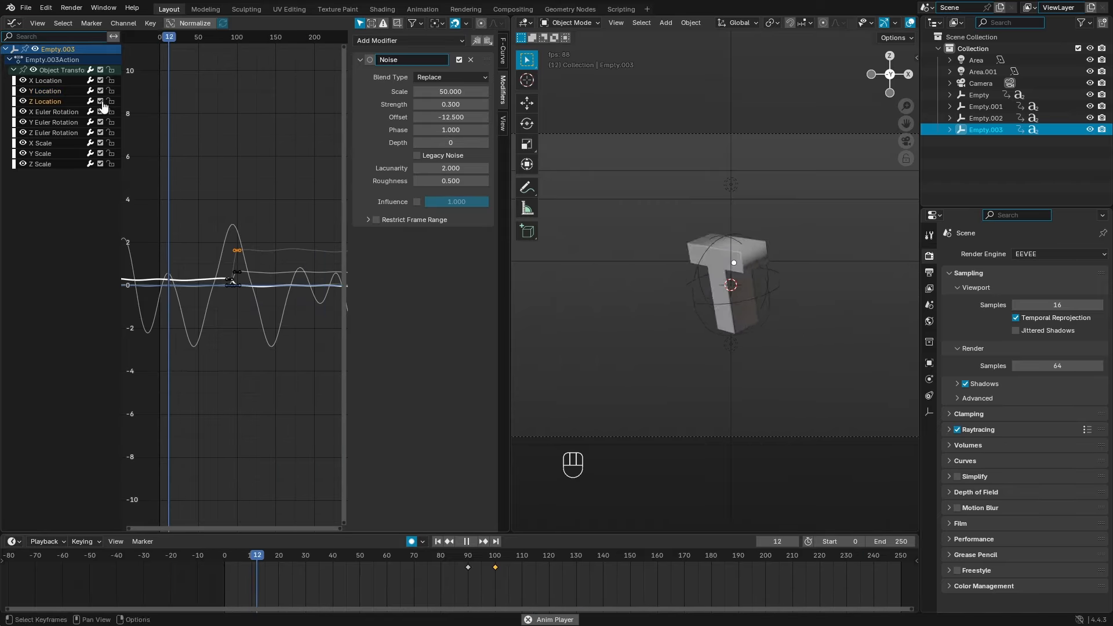
left_click(48, 113)
left_click(960, 130)
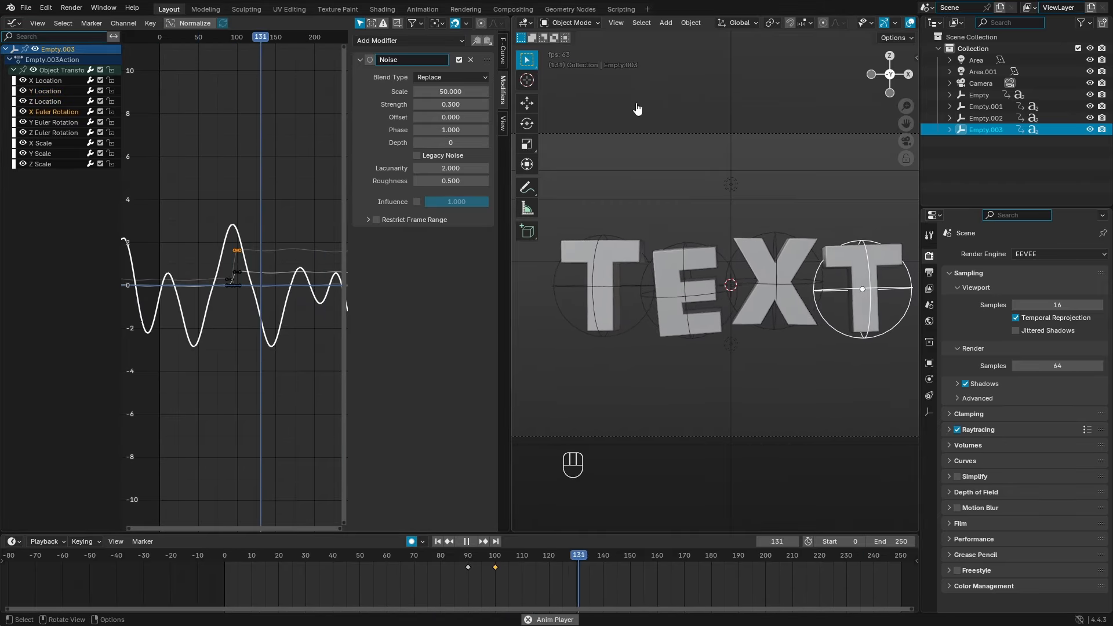
left_click_drag(444, 117, 655, 118)
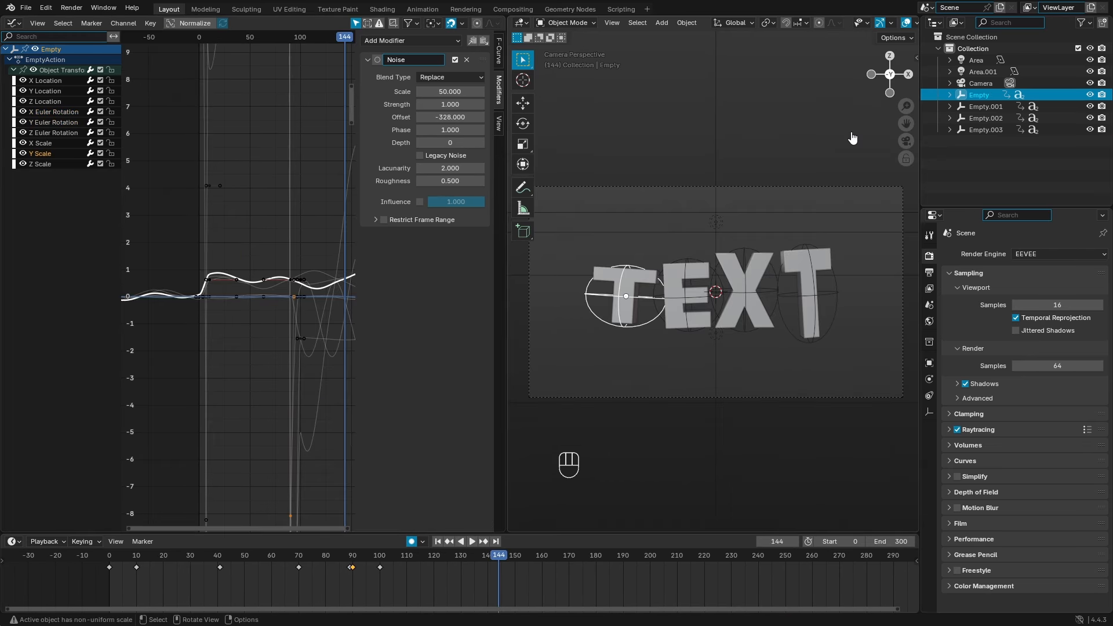
Step: Enable Restrict Frame Range on the X Scale noise with start frame 90
left_click(375, 221)
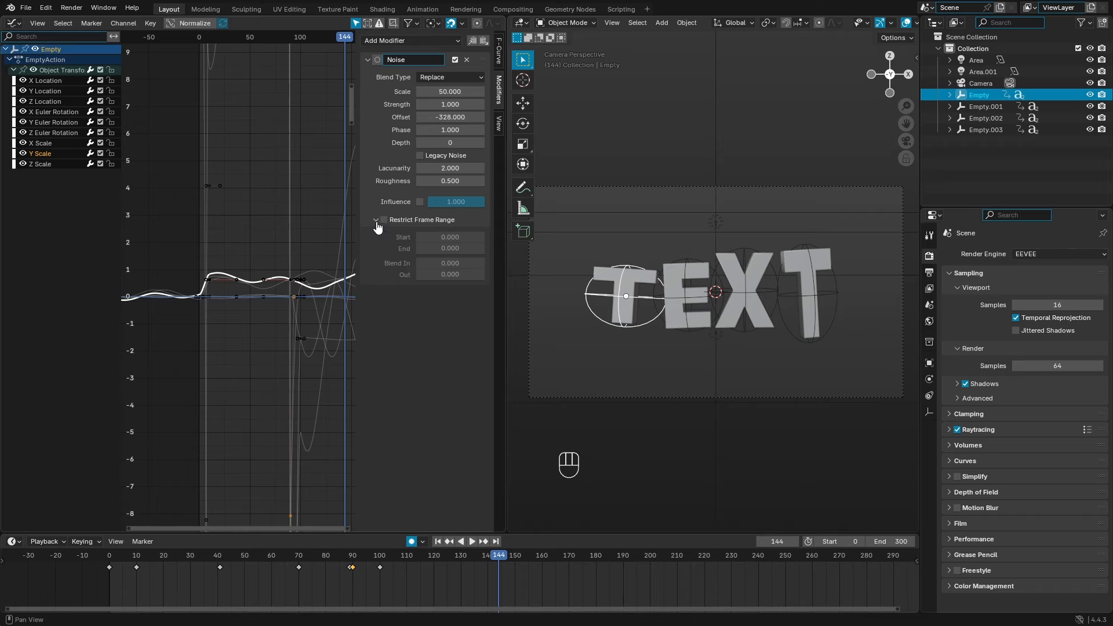
left_click(375, 223)
left_click(376, 223)
left_click(65, 145)
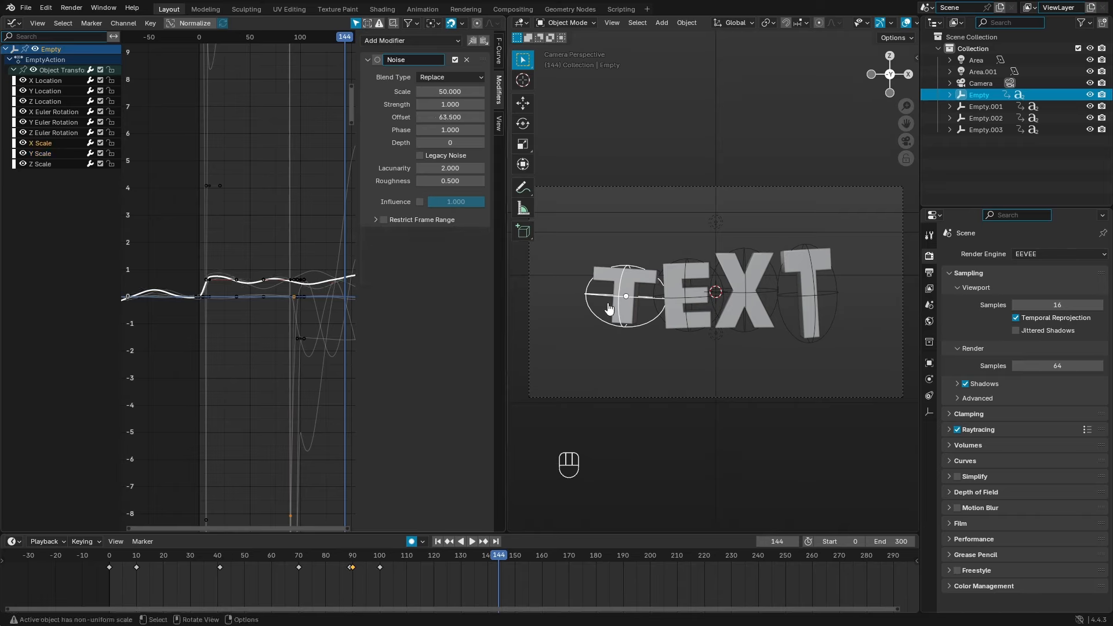
scroll(609, 309, "up", 1)
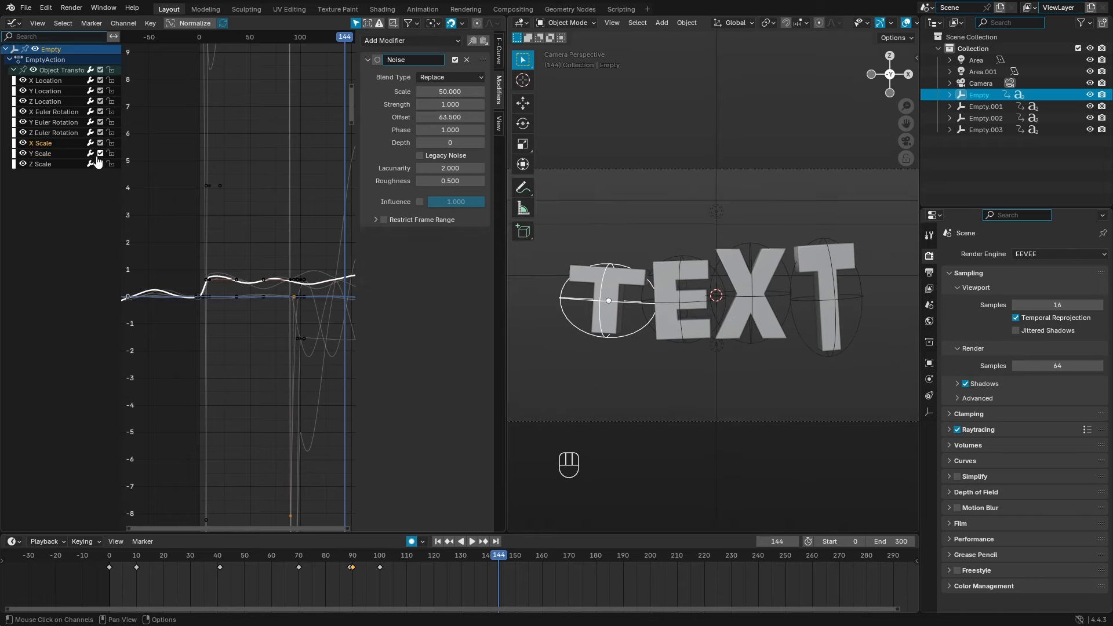
left_click(391, 221)
left_click(376, 220)
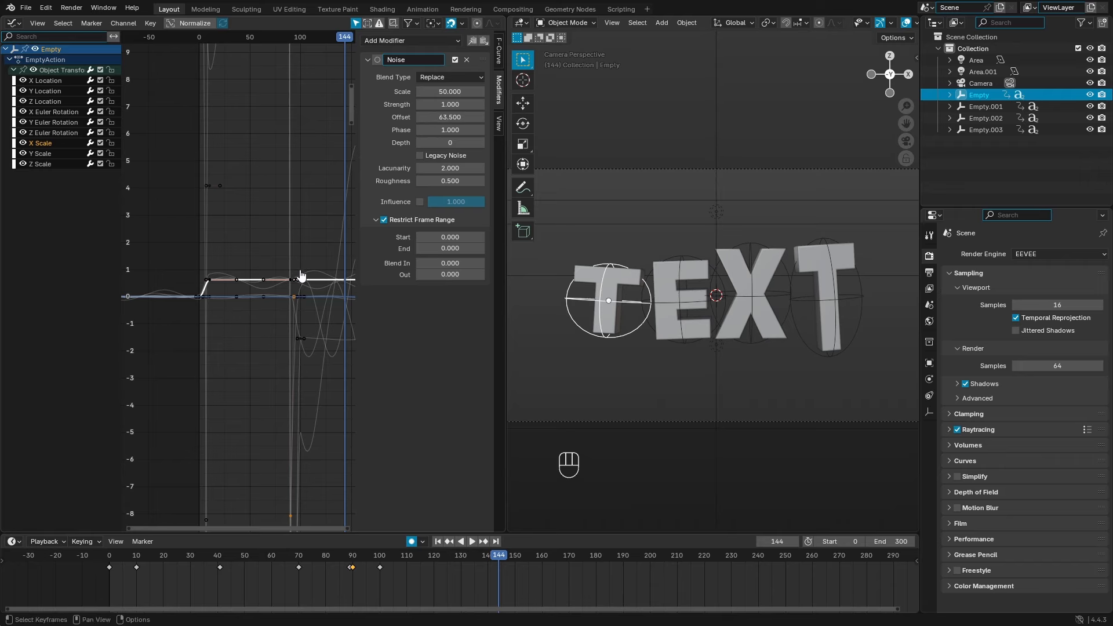
scroll(301, 274, "up", 3)
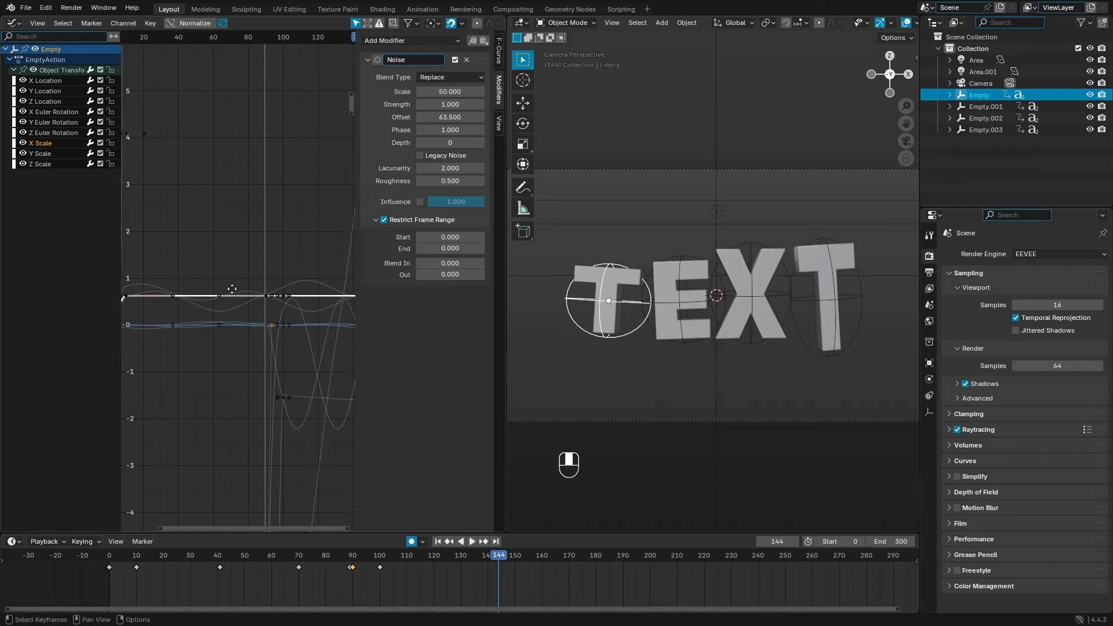
left_click(449, 237)
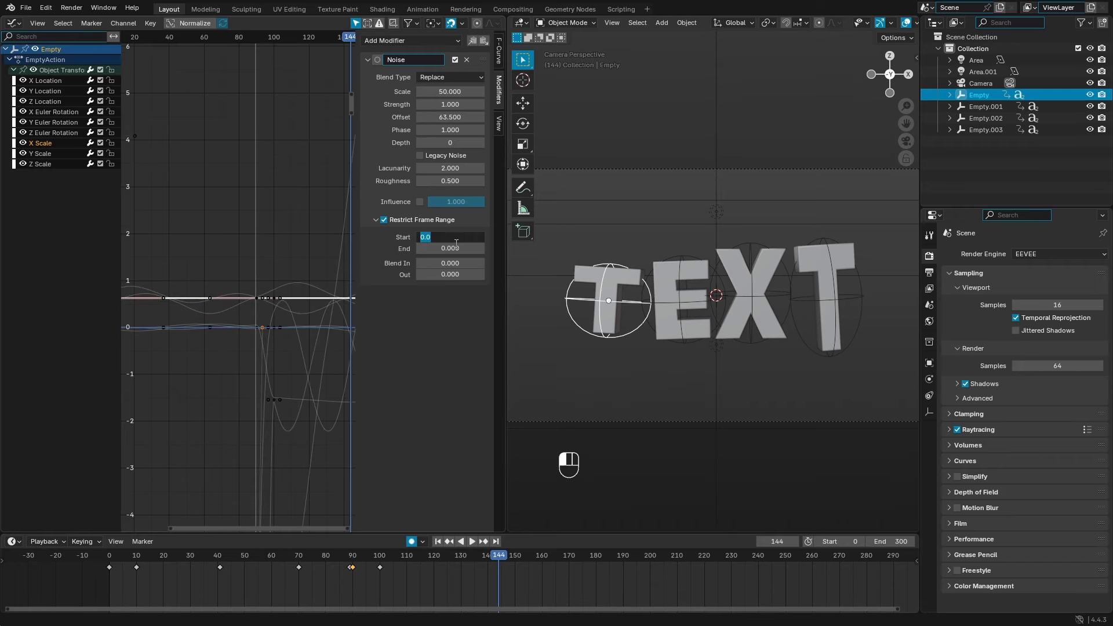
type("90")
key("Return")
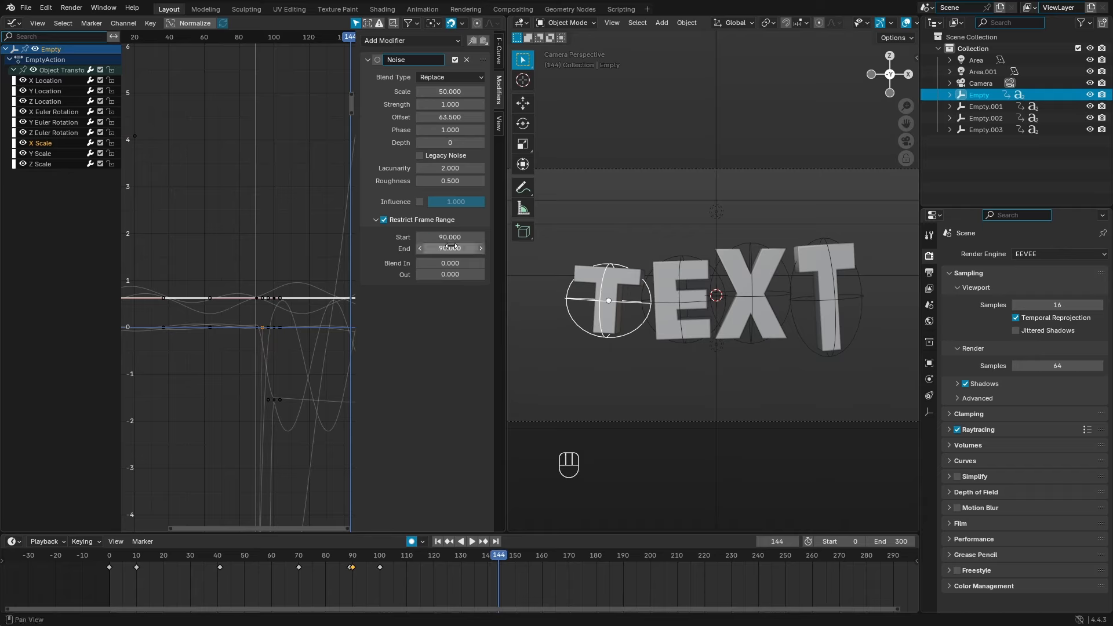
Step: Set the X Scale noise end frame and the scene's last frame to 300
left_click(453, 249)
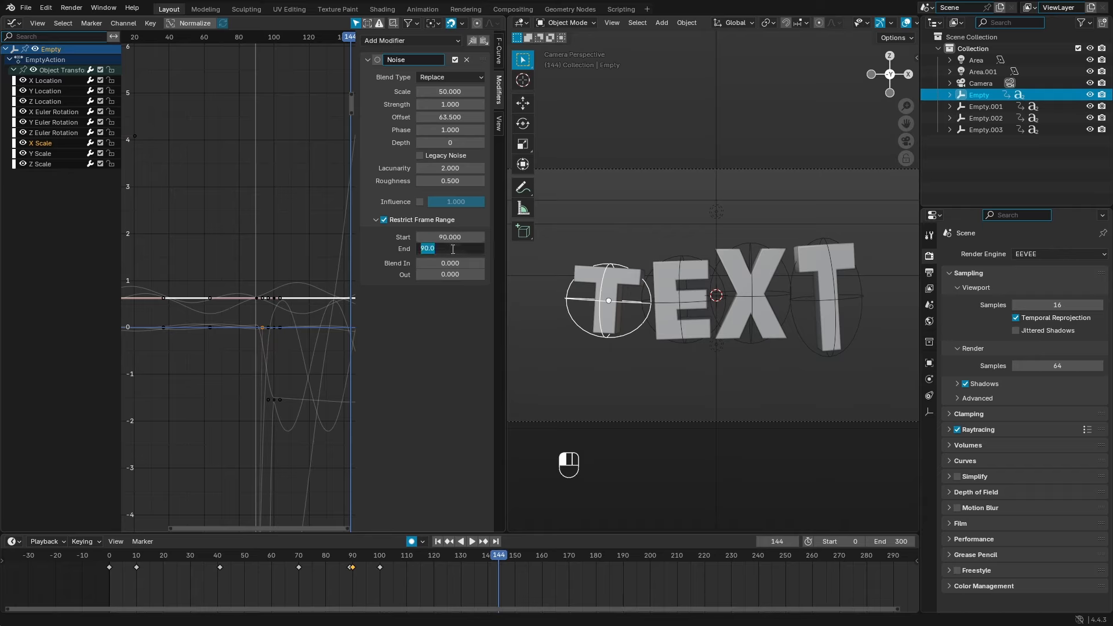
left_click(573, 333)
left_click(891, 542)
type("300")
left_click(824, 510)
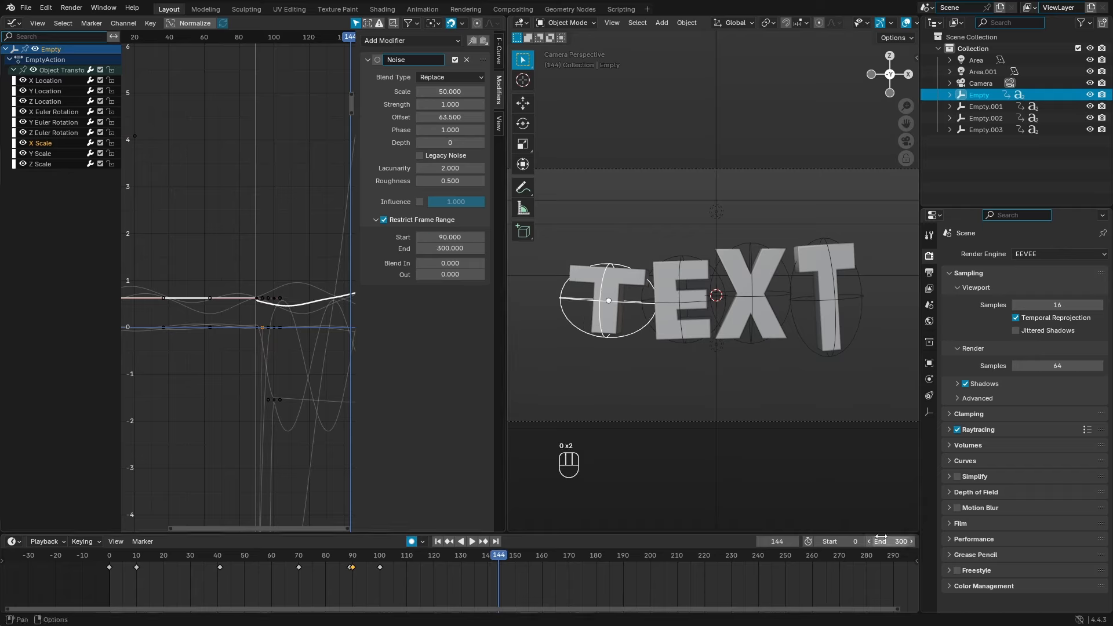
Step: Give the X Scale noise a 5-frame blend in and blend out
middle_click_drag(162, 308, 139, 307)
scroll(248, 331, "up", 4)
scroll(264, 308, "up", 10)
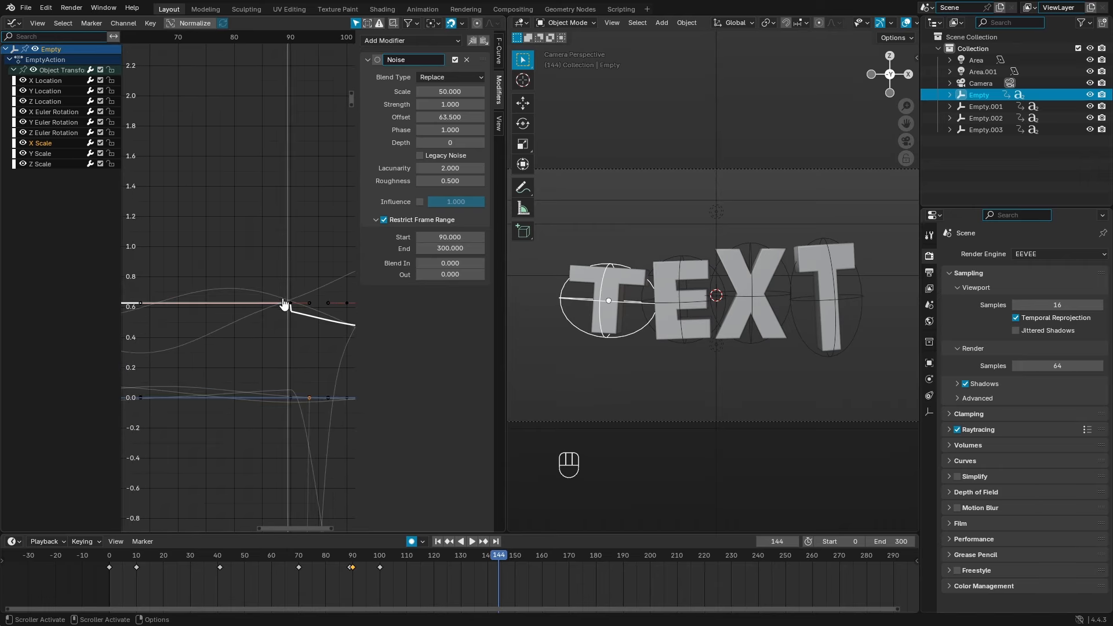
middle_click_drag(284, 304, 336, 251)
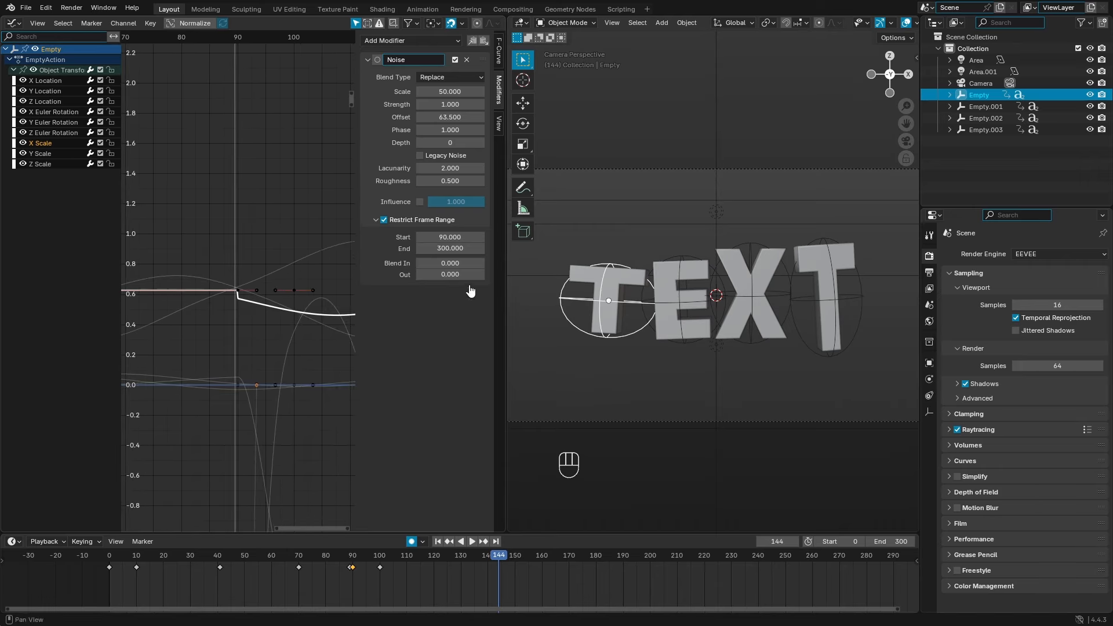
left_click_drag(460, 262, 486, 262)
left_click(460, 262)
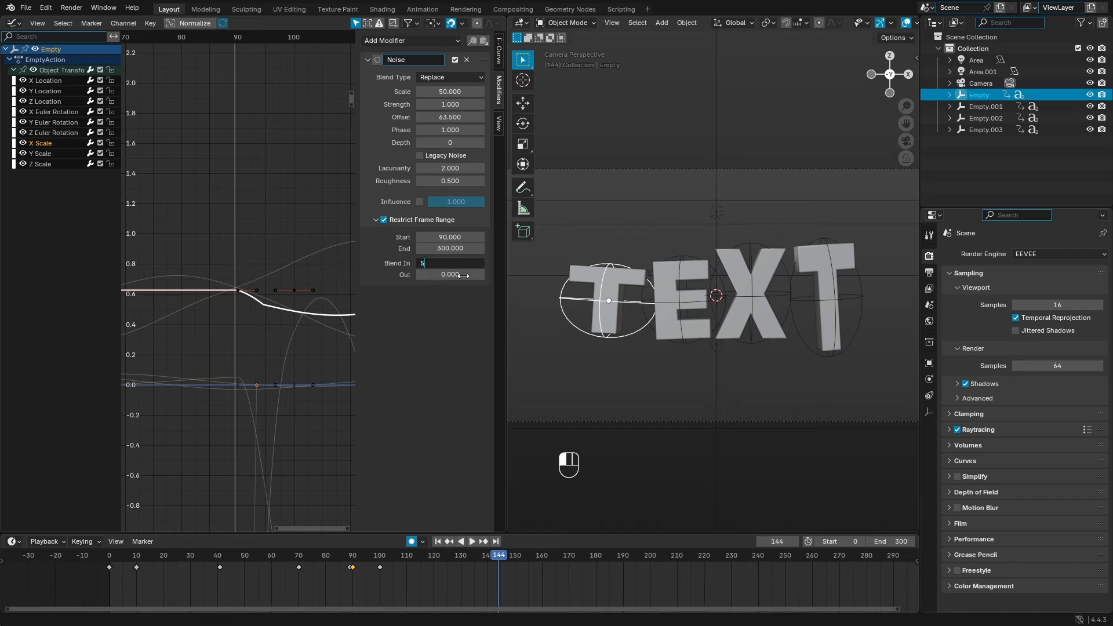
key("Return")
left_click(460, 276)
type("5")
key("Return")
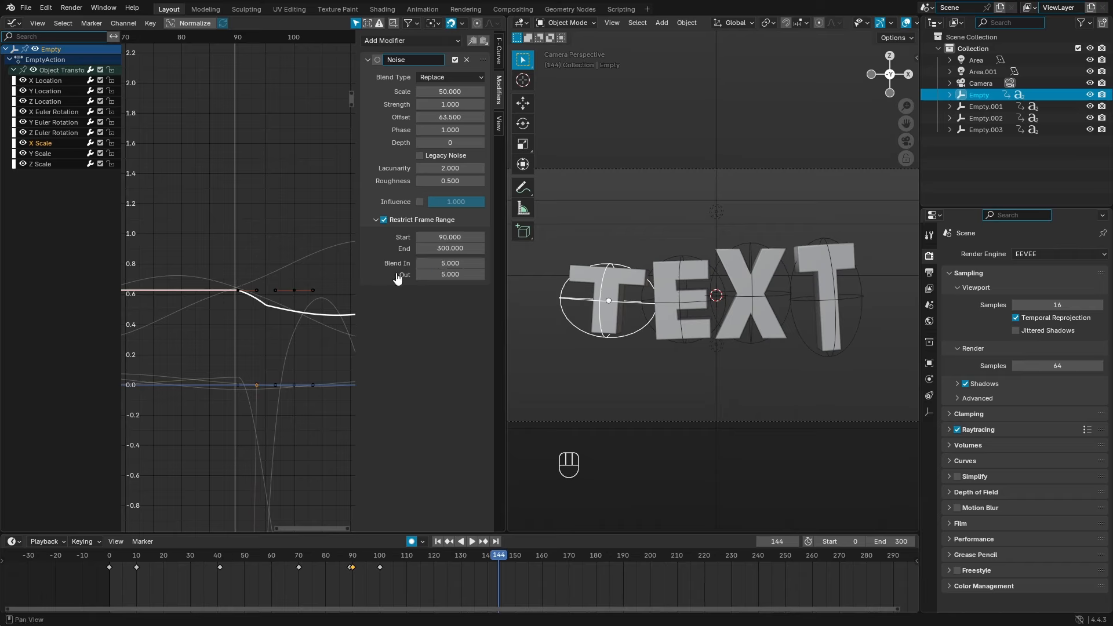
Step: Scrub the animation to check the landing, trying and undoing a shorter blend-in
scroll(229, 300, "down", 3)
scroll(252, 319, "up", 2)
scroll(260, 325, "down", 1)
left_click_drag(499, 556, 368, 561)
scroll(250, 338, "up", 4)
left_click_drag(449, 264, 442, 263)
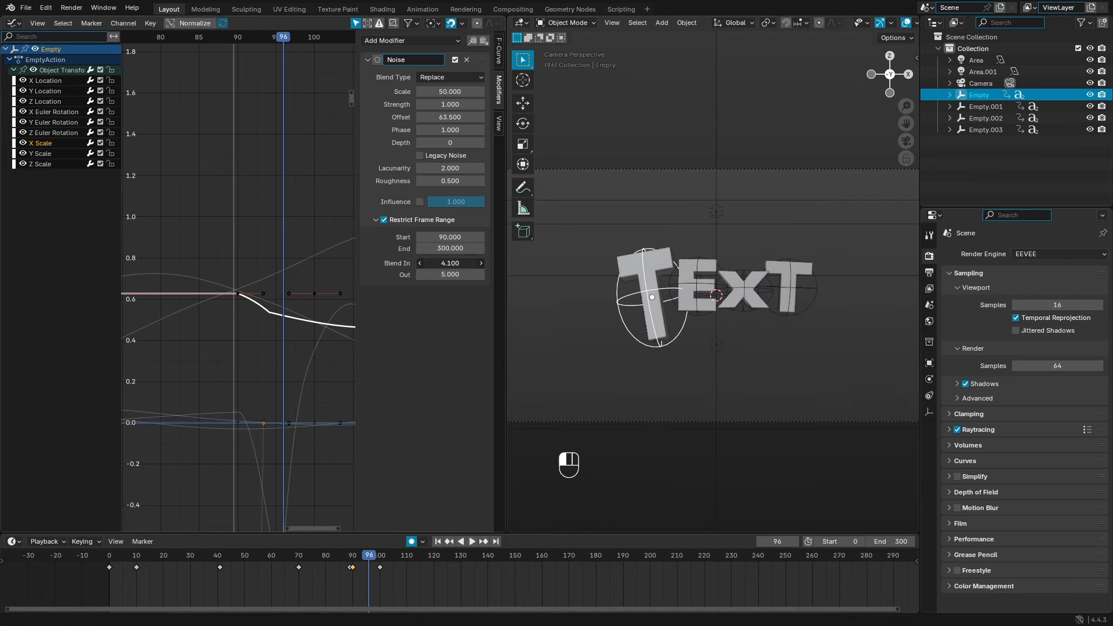
key("ctrl+z")
scroll(328, 251, "down", 2)
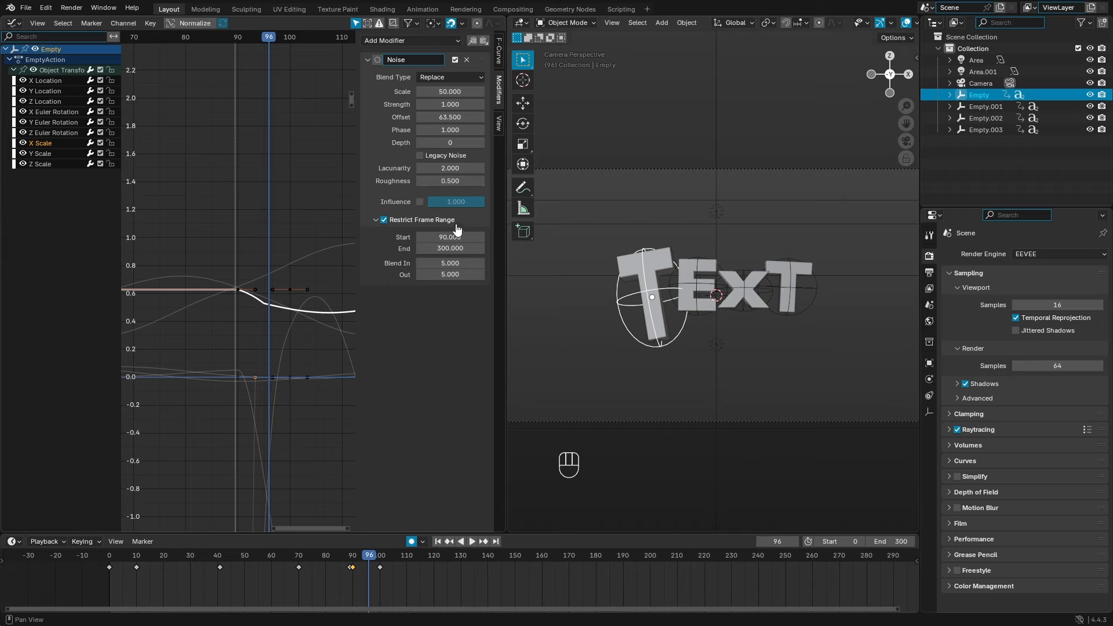
Step: Restrict the Y Scale noise to frames 90–300 with 5-frame blend in and out
left_click(60, 154)
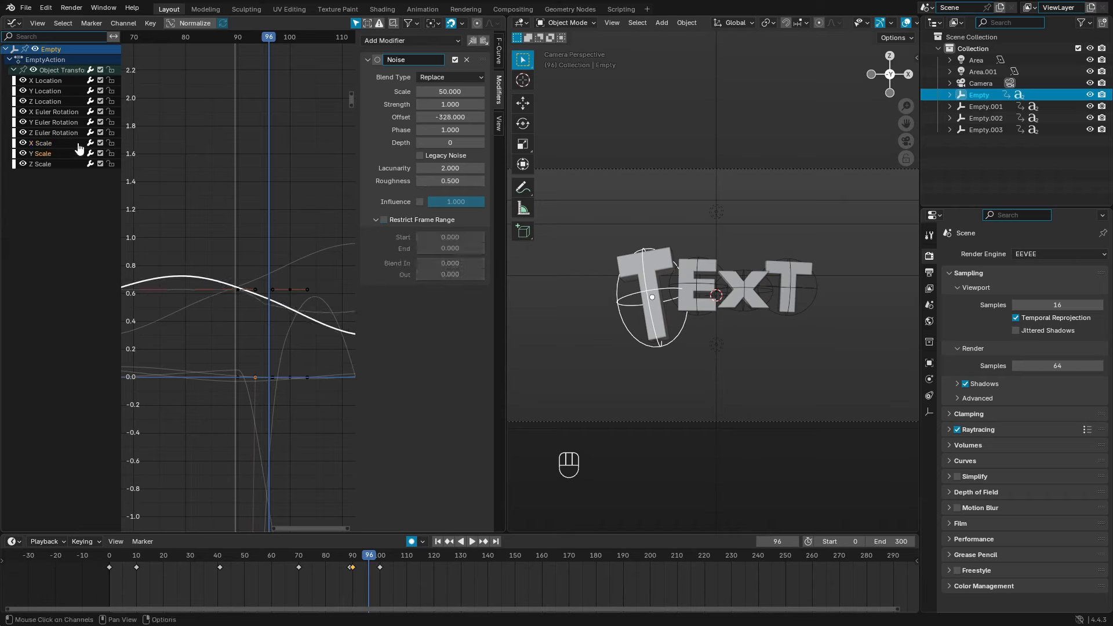
left_click(56, 143)
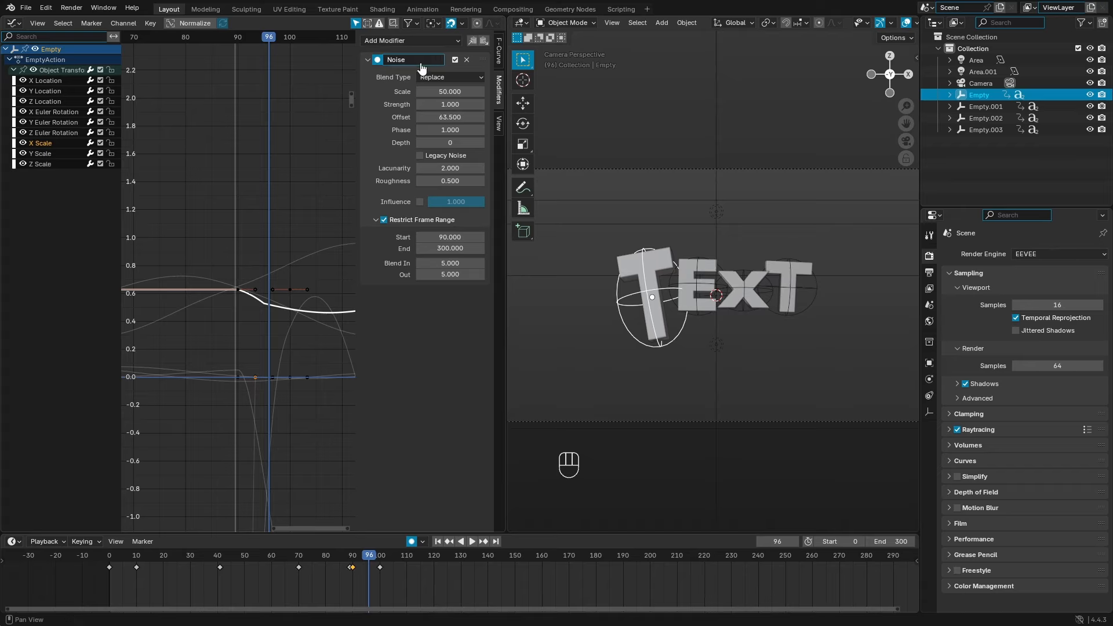
left_click(46, 154)
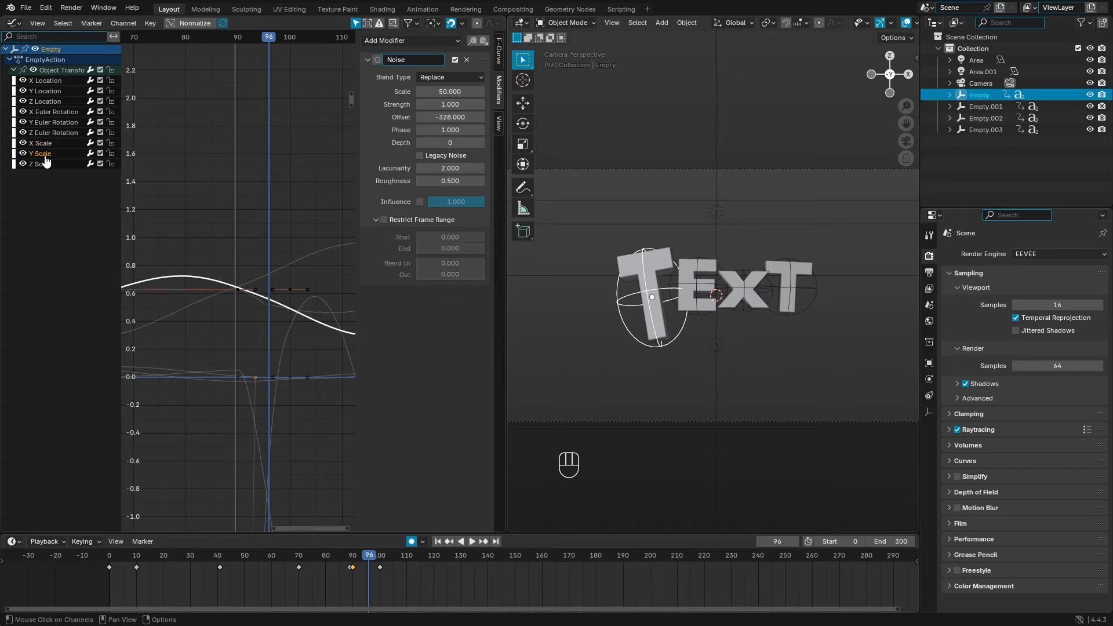
left_click(383, 221)
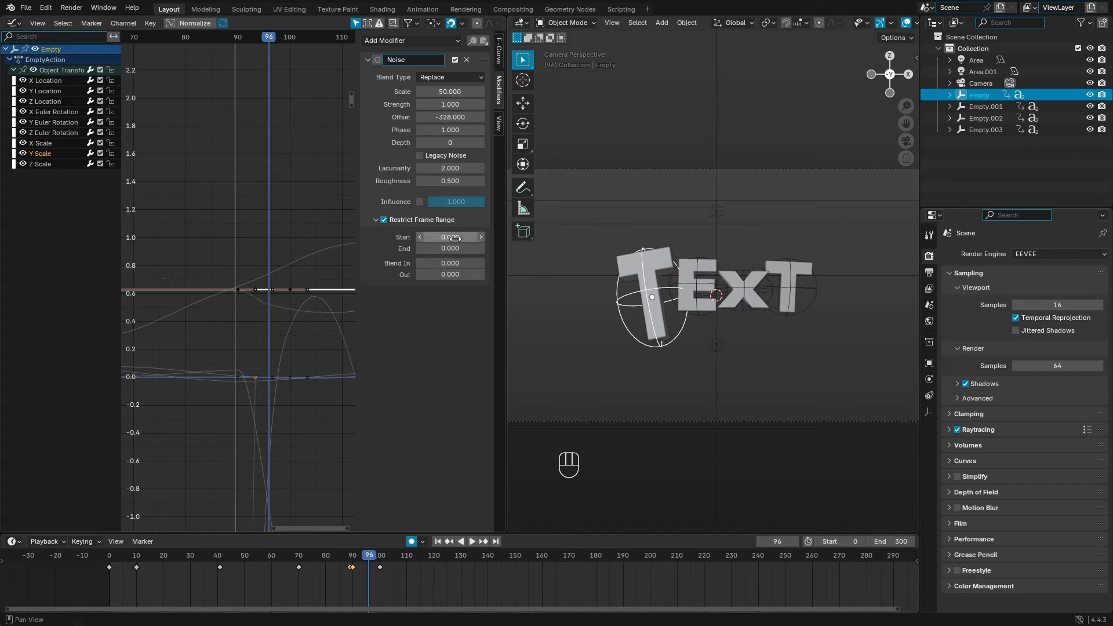
left_click(459, 237)
type("90")
key("Return")
left_click(459, 248)
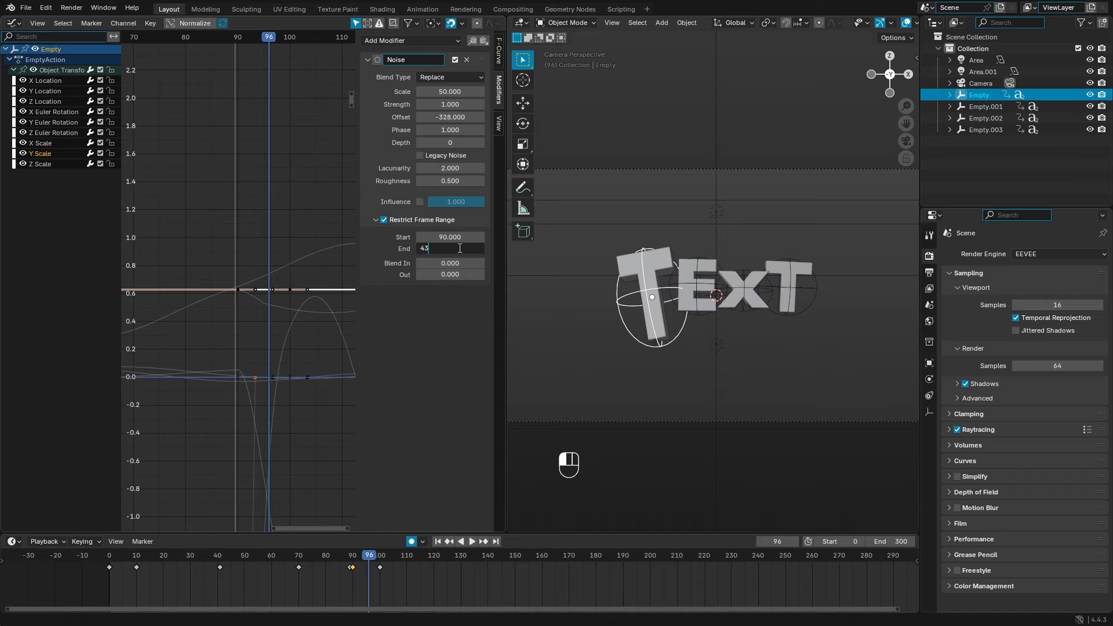
key("Return")
left_click(455, 263)
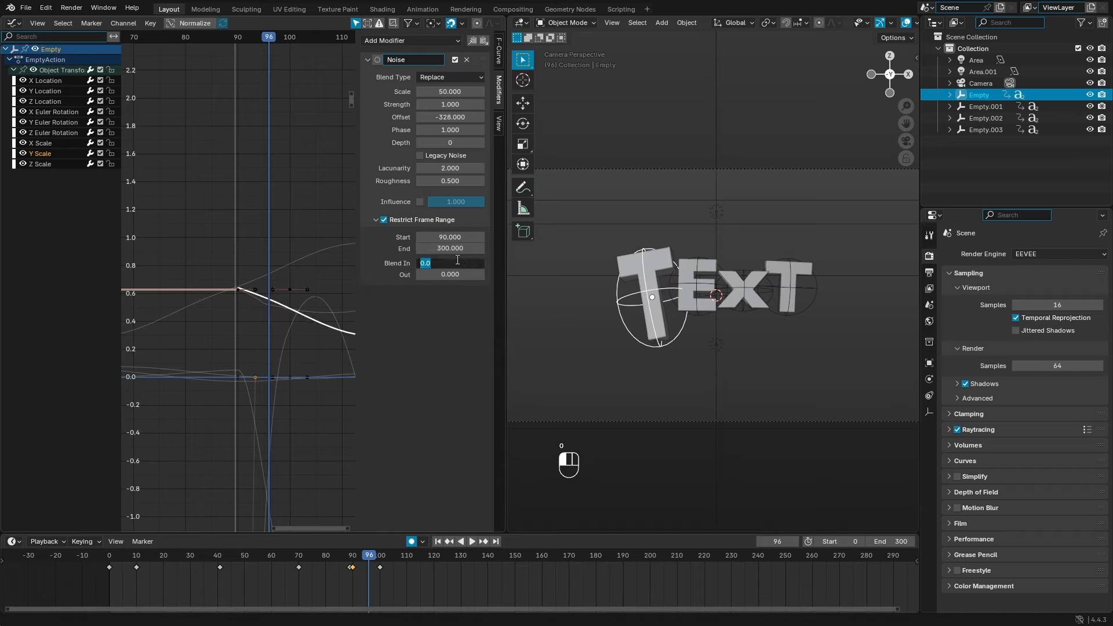
type("5")
key("Return")
left_click(456, 275)
type("5")
key("Return")
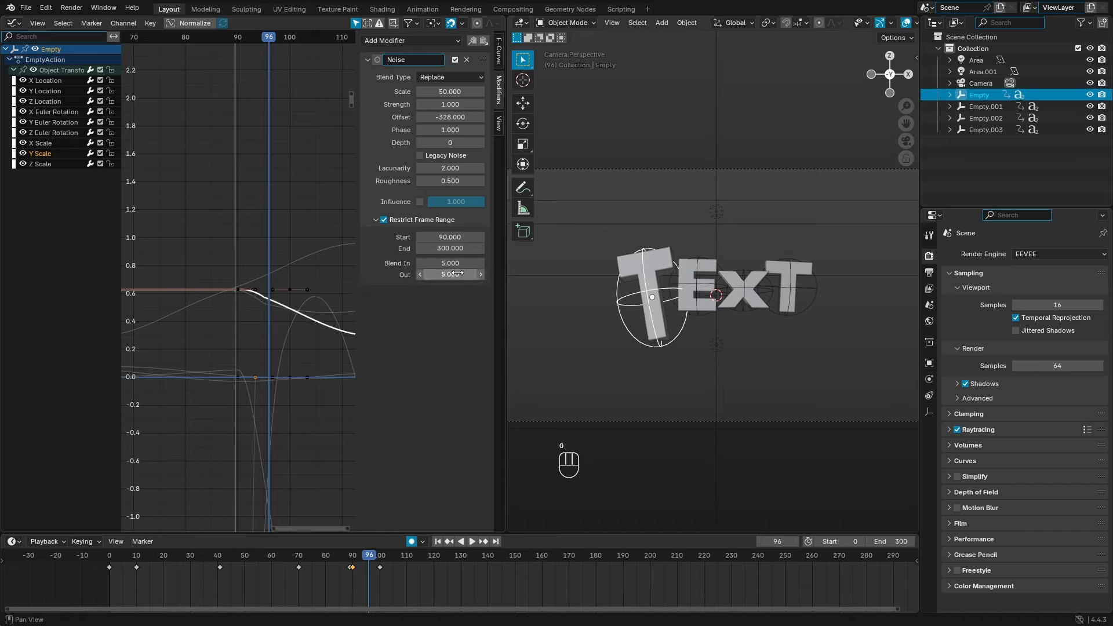
Step: Restrict the Z Scale noise to frames 90–300 with a 5-frame fade out
left_click(51, 165)
left_click(376, 221)
left_click(383, 221)
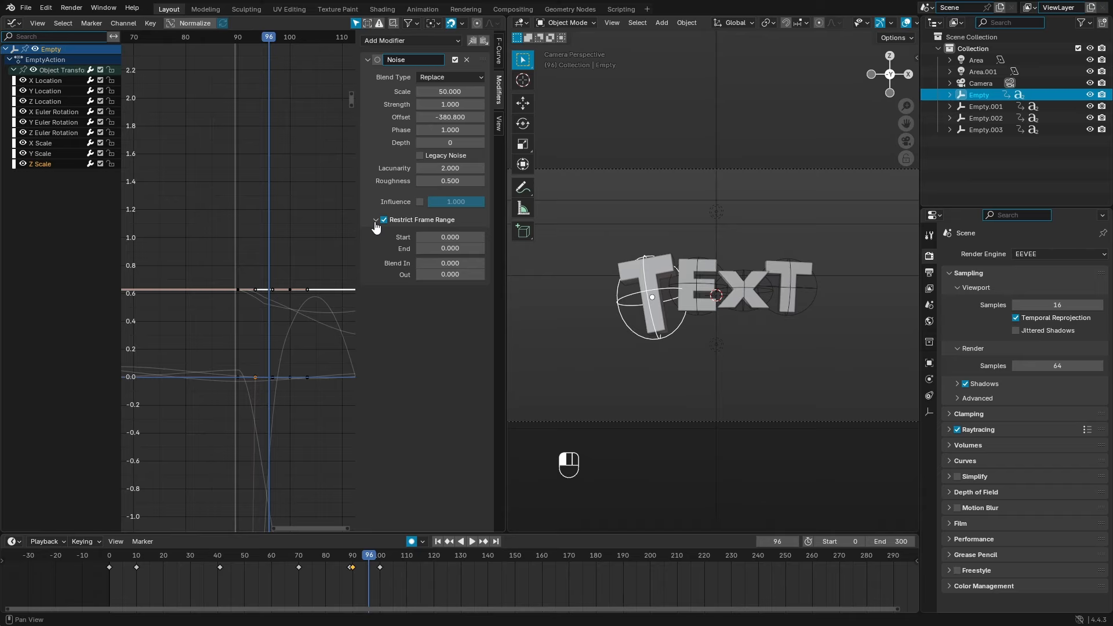
left_click(455, 236)
key("Return")
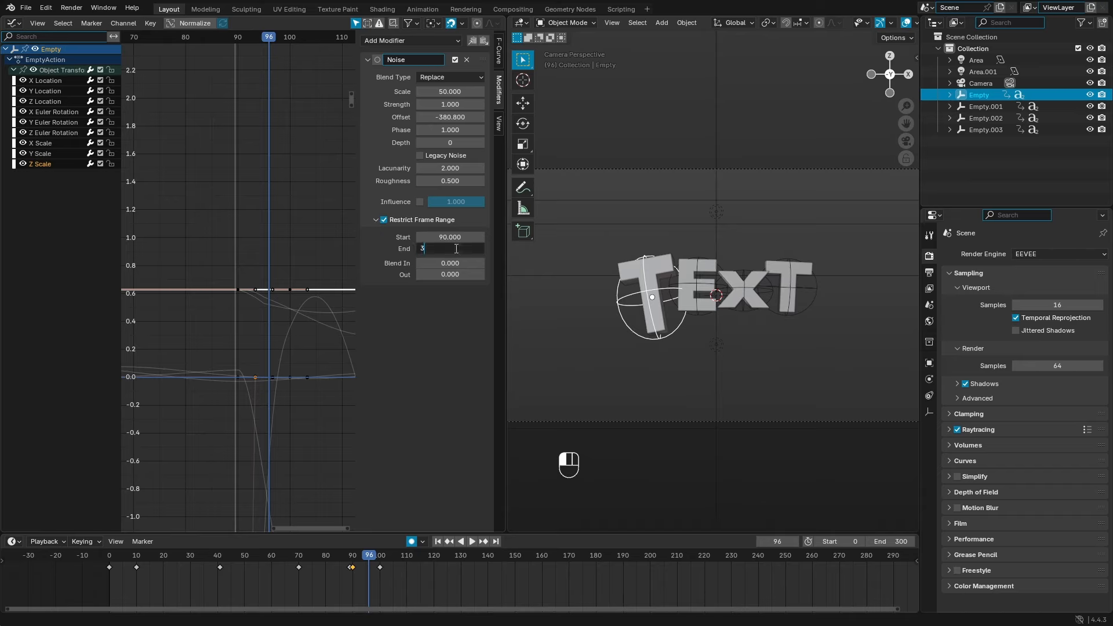
left_click(456, 262)
left_click(452, 275)
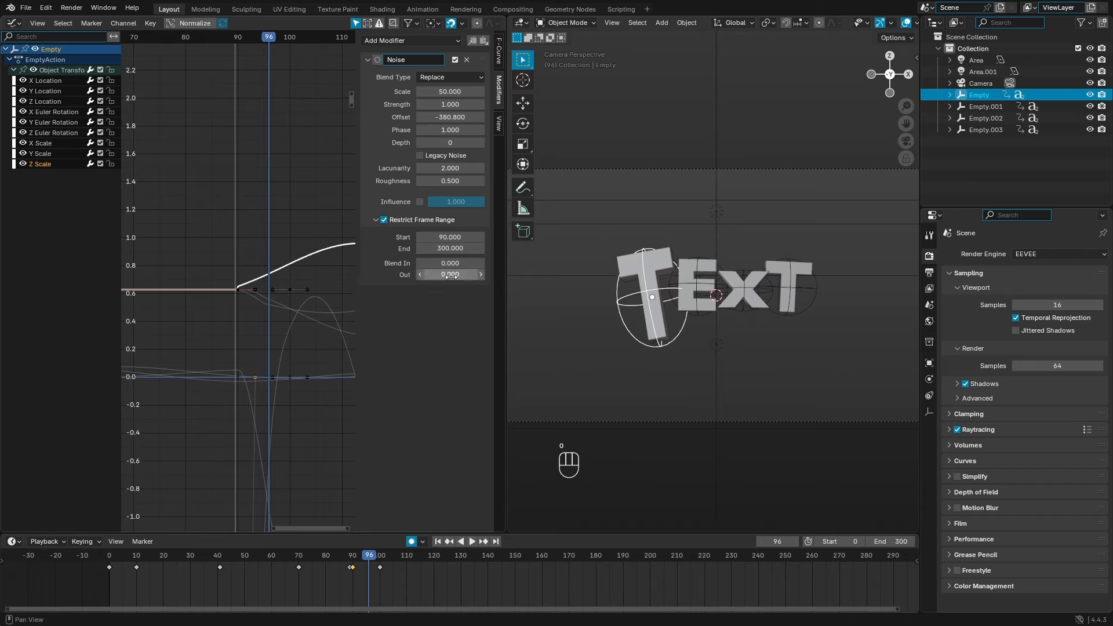
type("5")
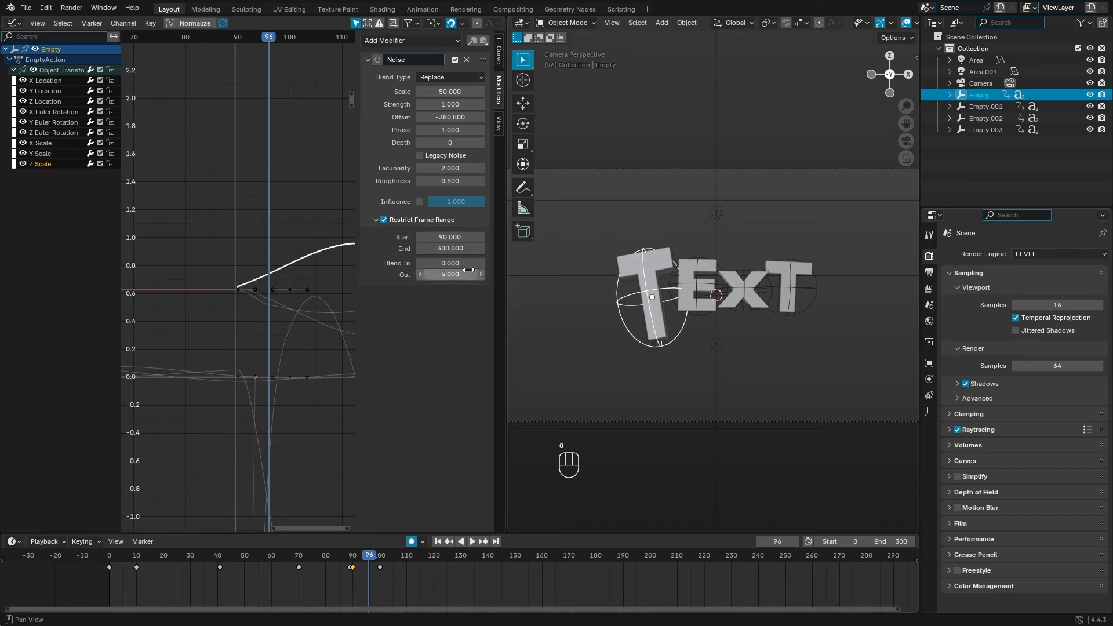
left_click(699, 320)
Step: Restrict Empty.001's X Scale noise to frames 90–300, correcting the mistyped start frame
left_click(61, 144)
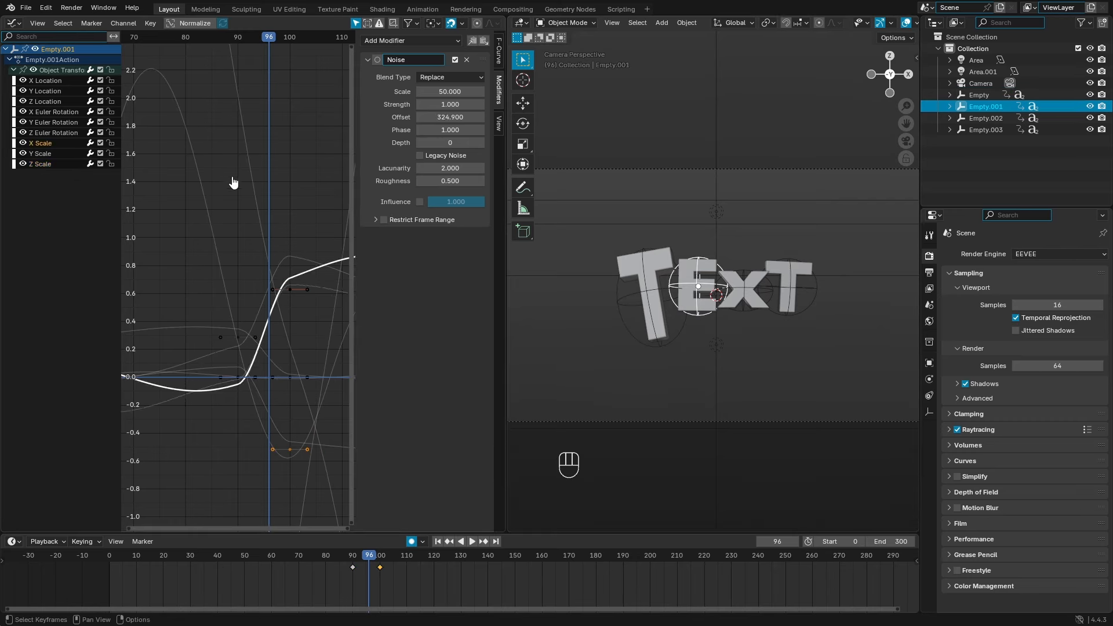
left_click(384, 220)
left_click(406, 220)
left_click(457, 237)
type("3")
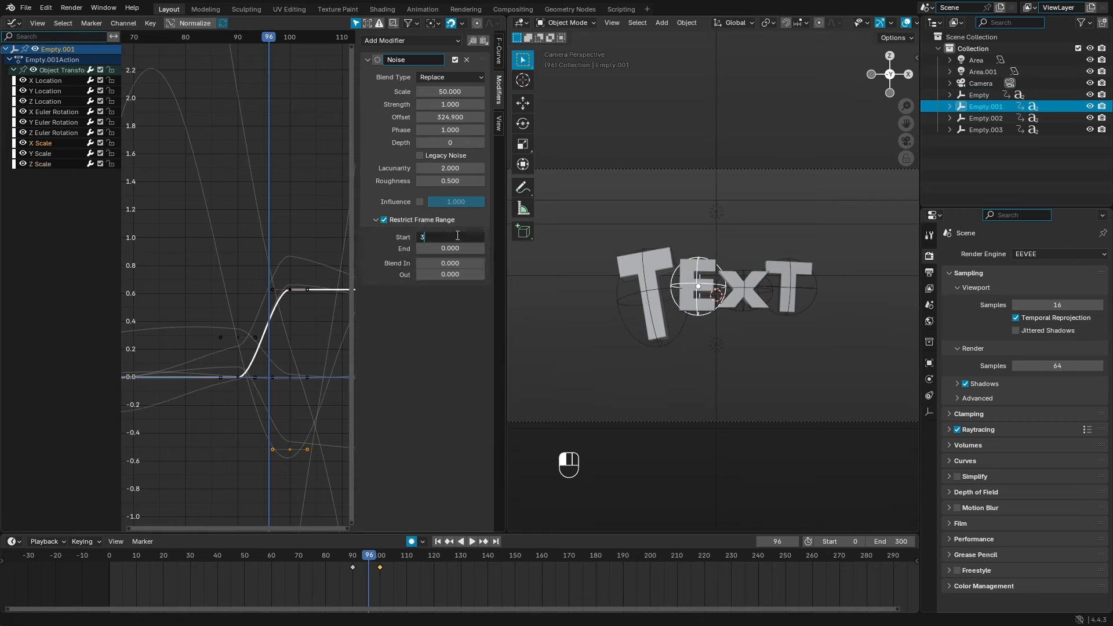
type("0")
key("Tab")
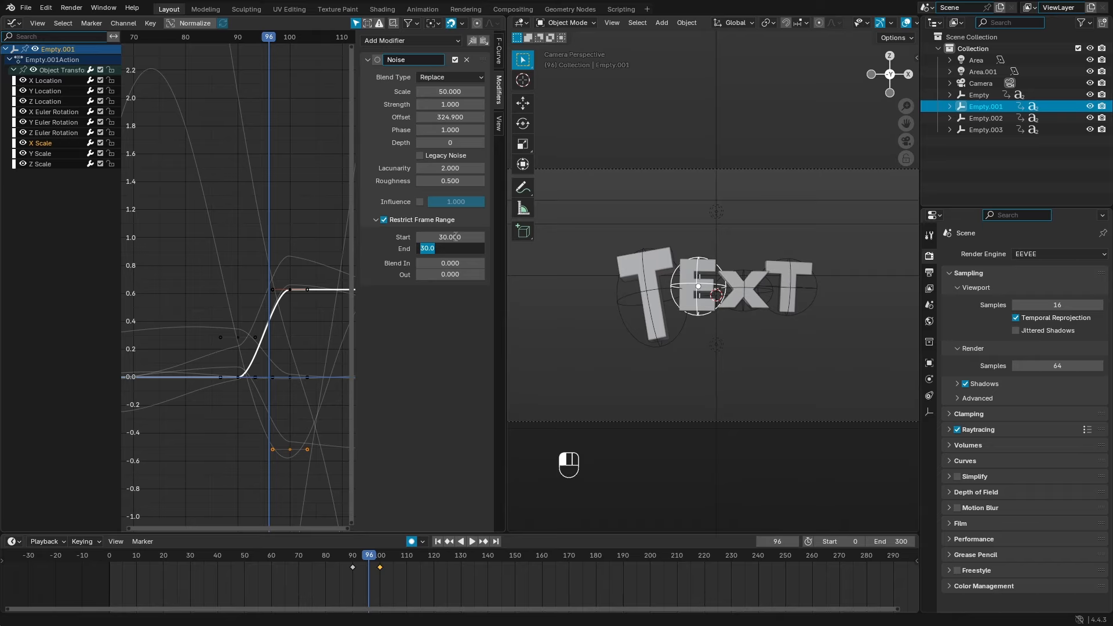
left_click(455, 237)
type("9")
left_click(453, 249)
type("300")
key("Return")
key("Return")
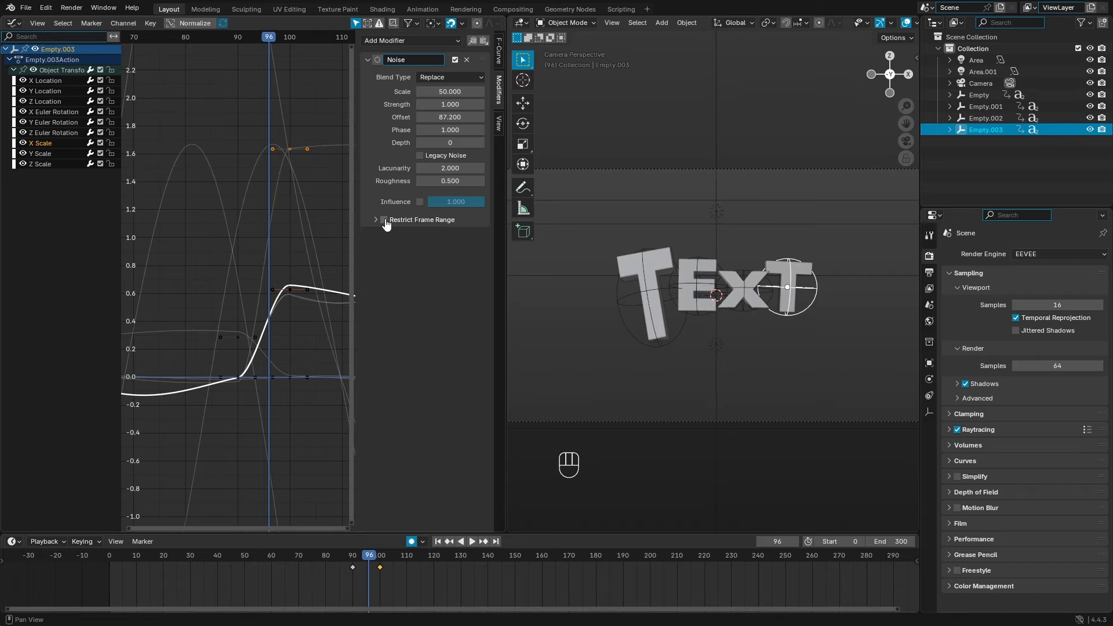
Step: Restrict Empty.003's X Scale noise to frames 90–300 with a 5-frame fade-out
left_click(384, 220)
left_click(376, 220)
left_click(447, 235)
type("90")
left_click(450, 248)
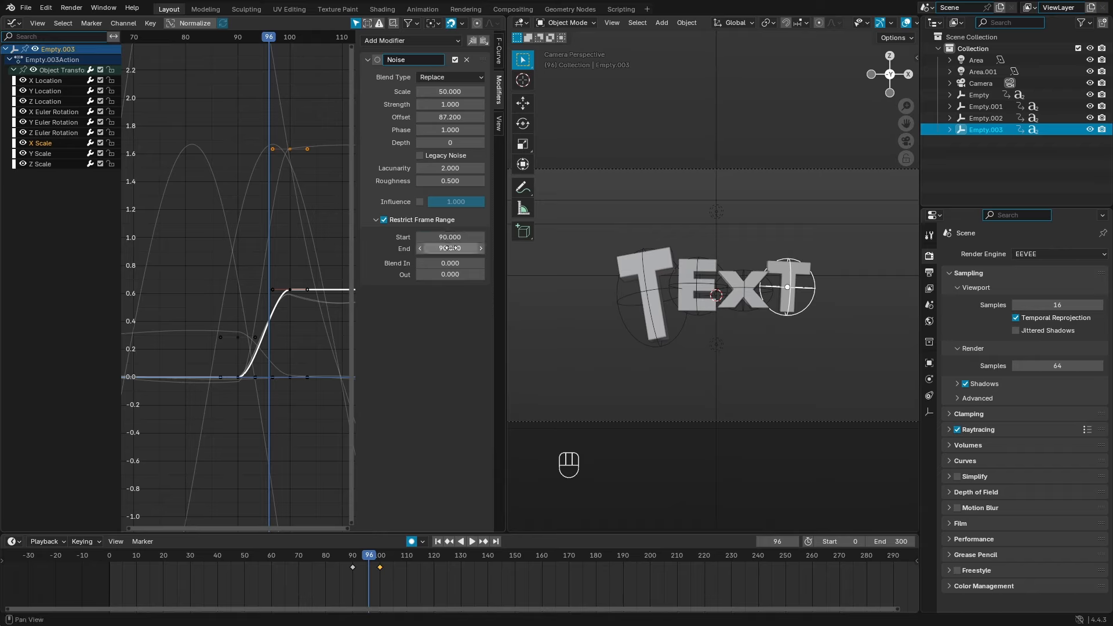
type("300")
key("Return")
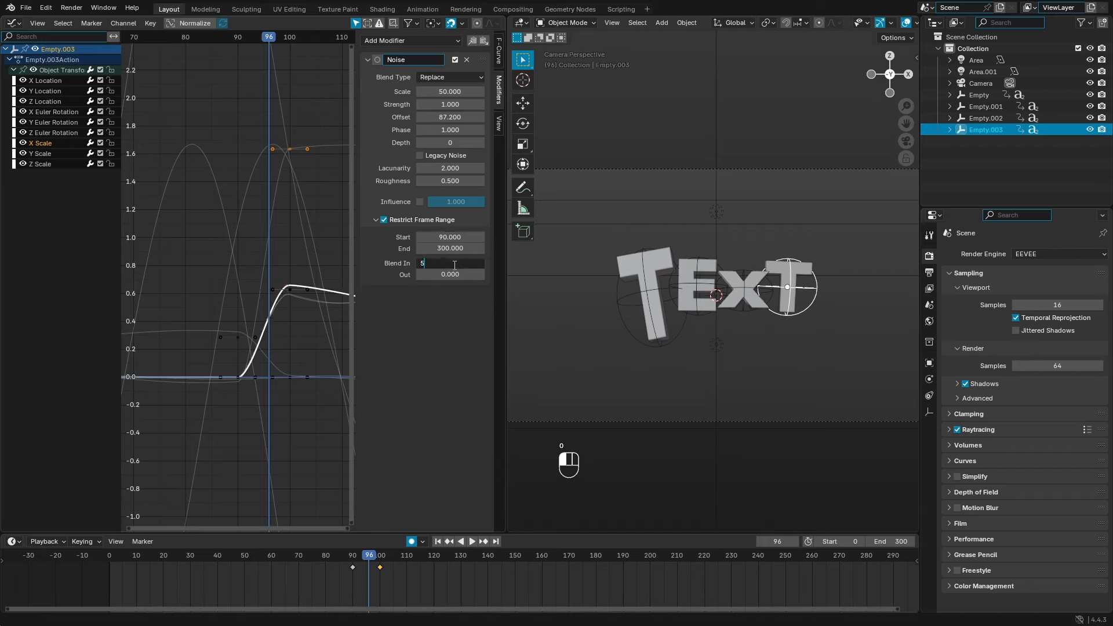
left_click(456, 273)
type("5")
key("Return")
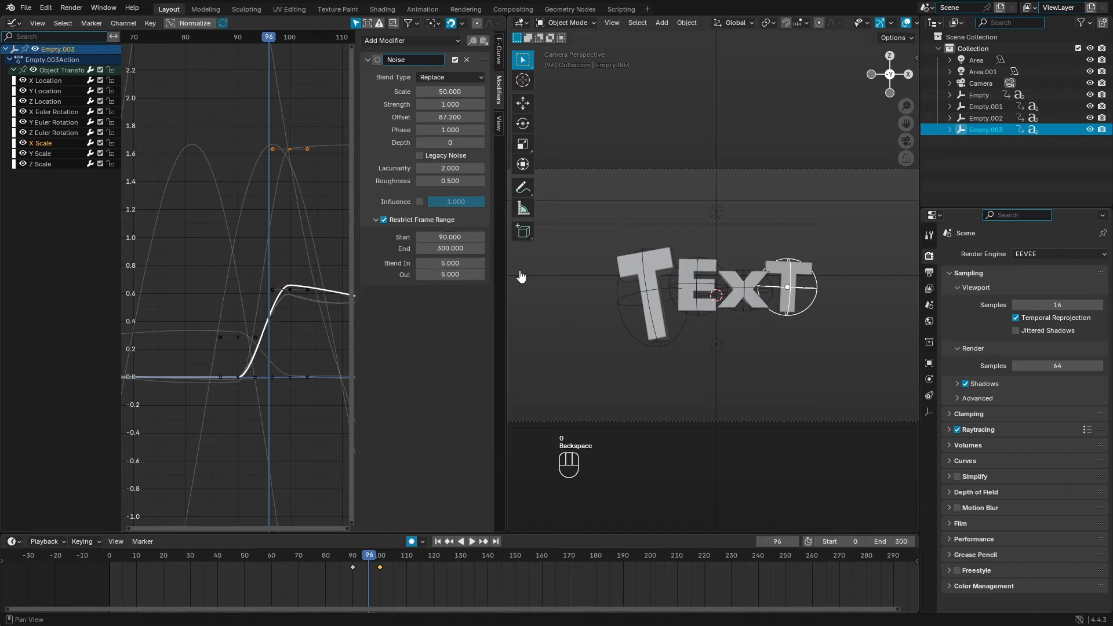
Step: Widen the 3D view and play the animation from frame 0, stopping at frame 218
left_click_drag(367, 562, 284, 558)
left_click_drag(507, 317, 405, 318)
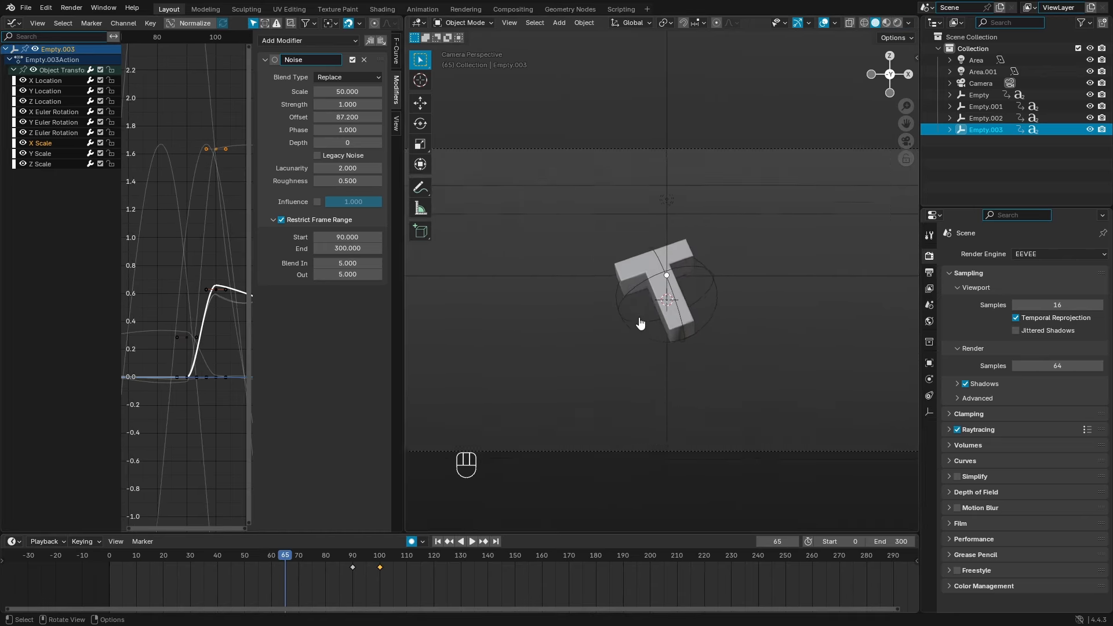
left_click(436, 540)
left_click(472, 541)
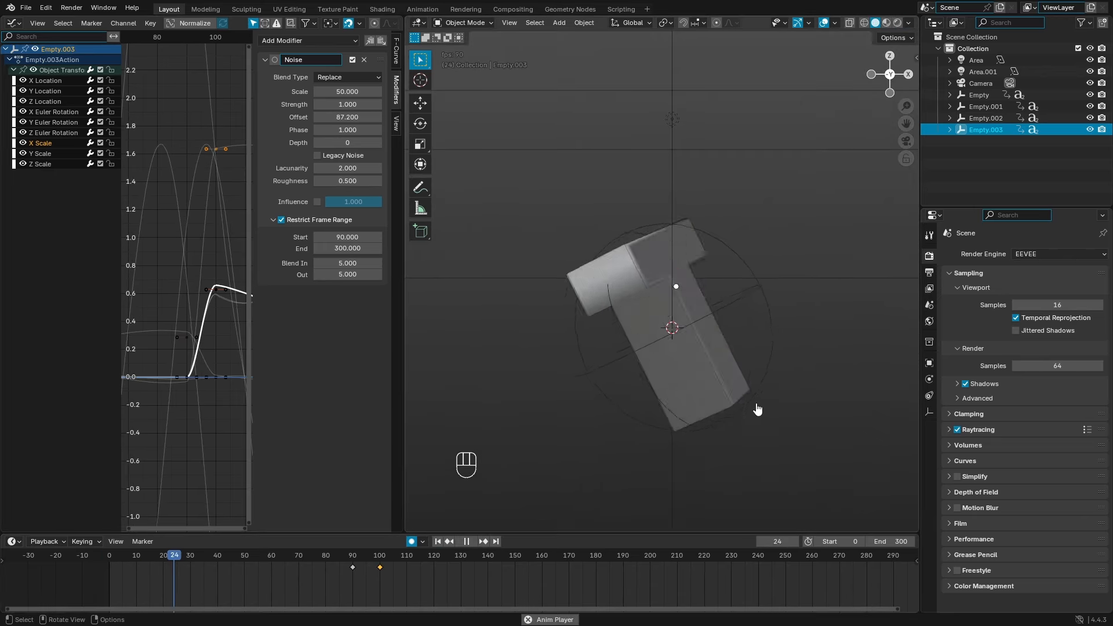
left_click(820, 443)
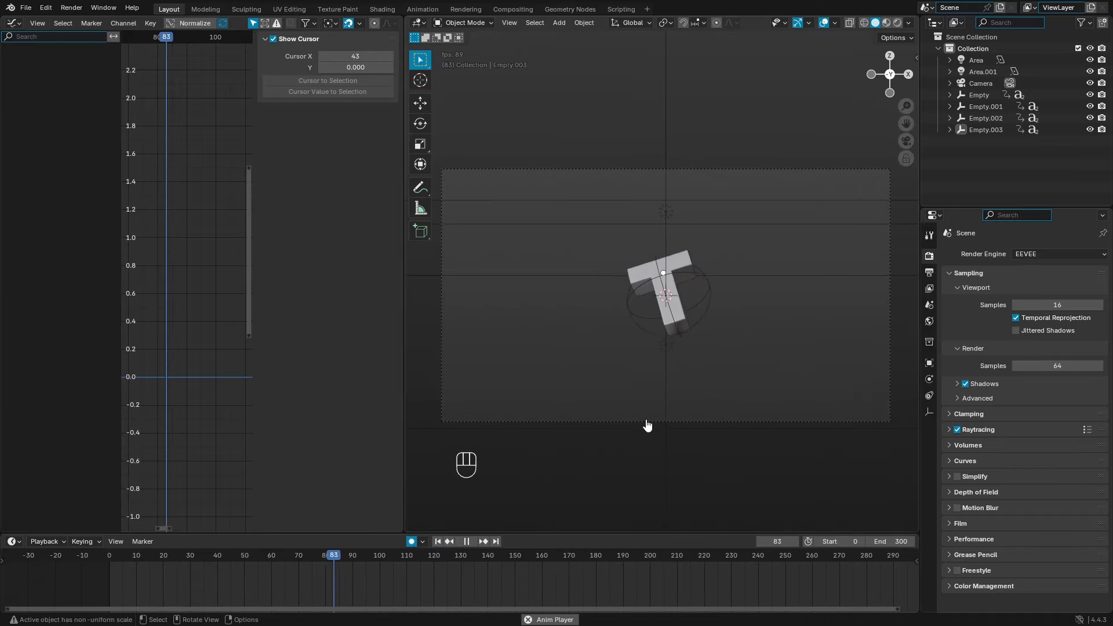
left_click(466, 541)
left_click(544, 332)
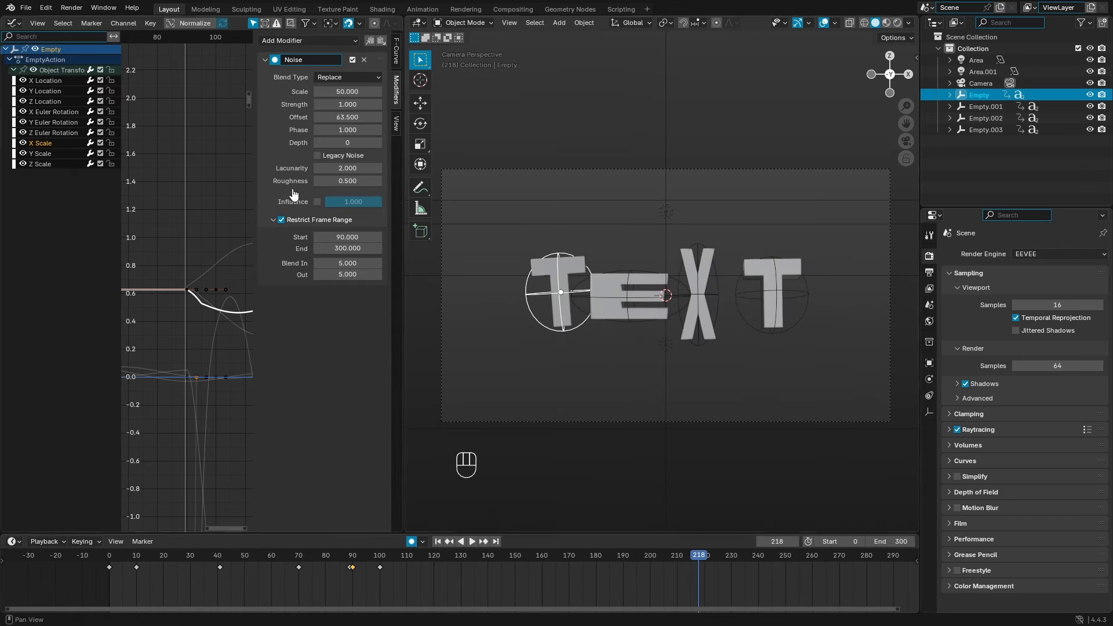
Step: Set the first T's X, Y and Z Scale noise strength to 0.5
left_click(347, 104)
key("Return")
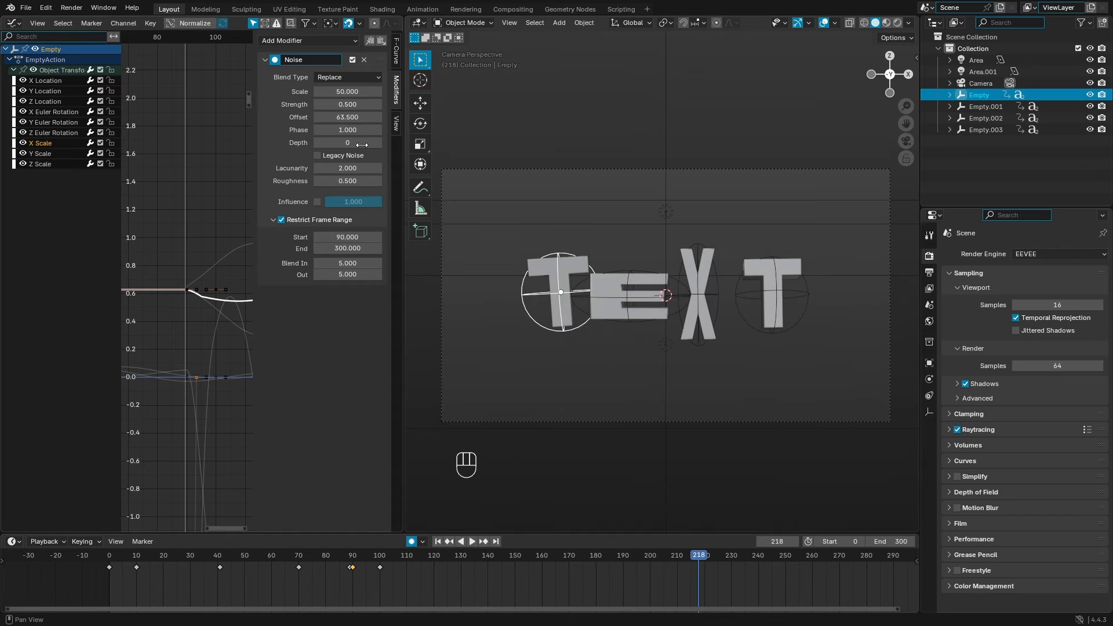
left_click(61, 153)
left_click(350, 105)
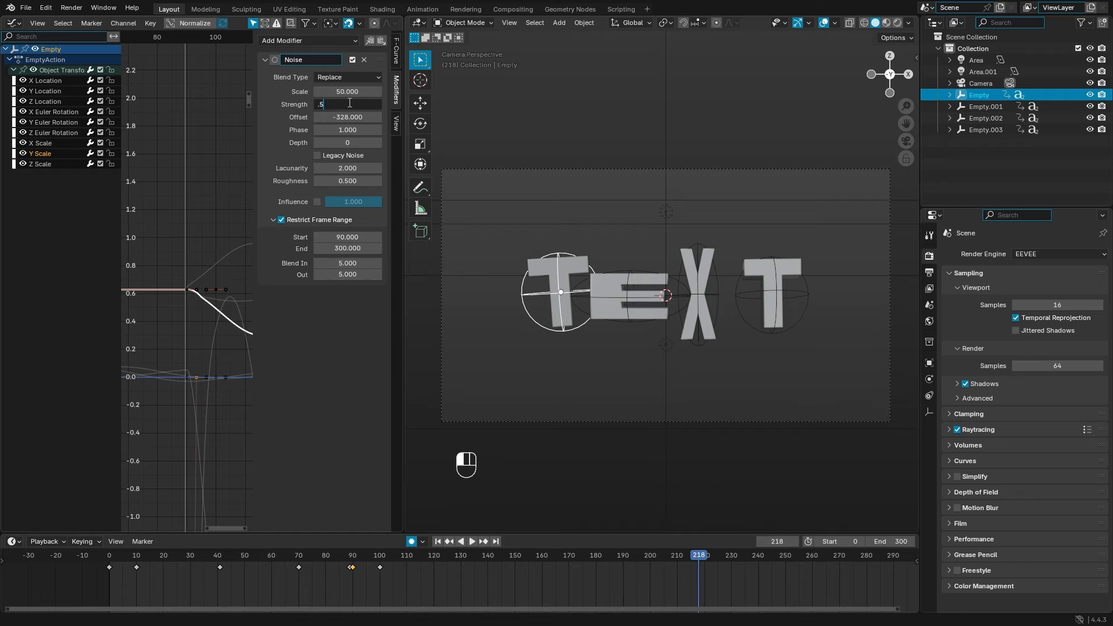
type(".5")
key("Return")
left_click(44, 164)
left_click(346, 103)
key("Return")
Step: Set the E's Z, Y and X Scale noise strength to 0.5
left_click(639, 332)
left_click(354, 102)
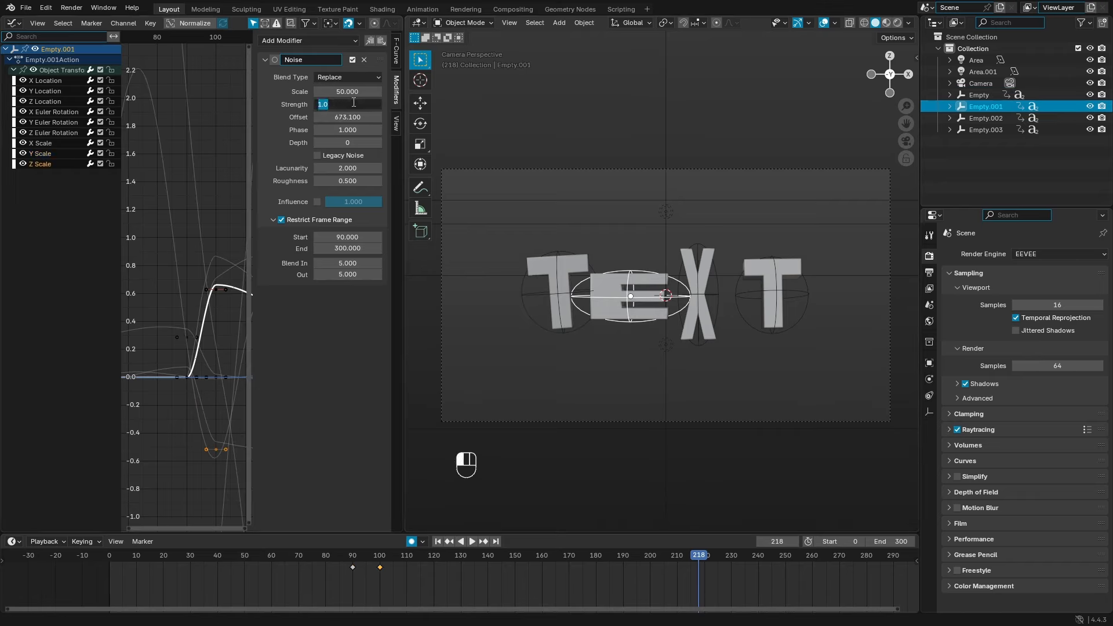
key("Return")
left_click(72, 153)
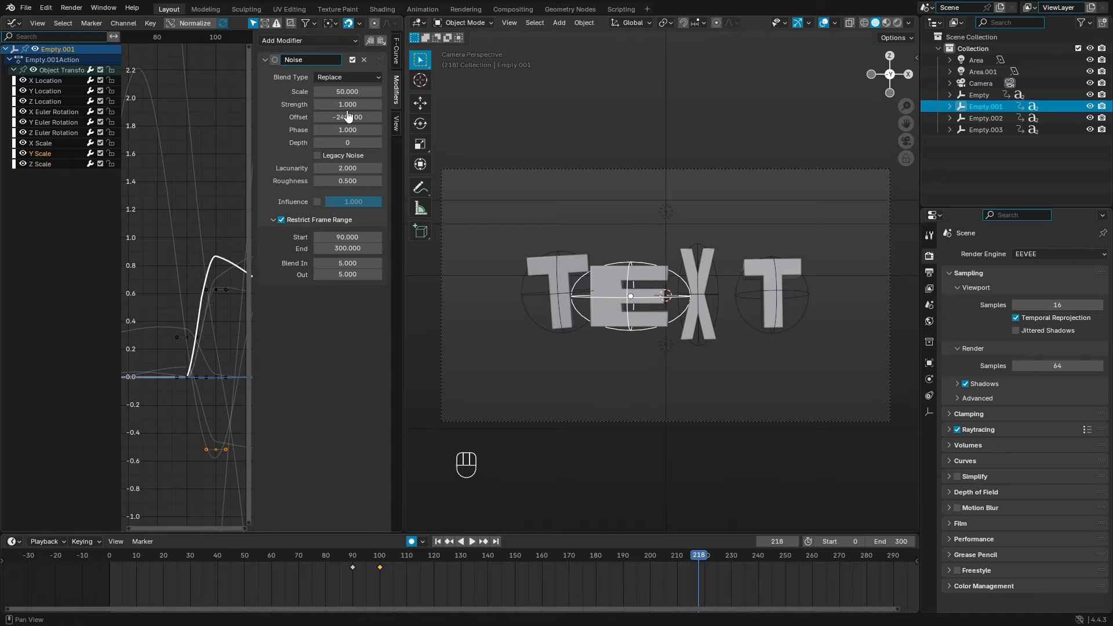
left_click(347, 104)
type(".5")
key("Return")
left_click(43, 143)
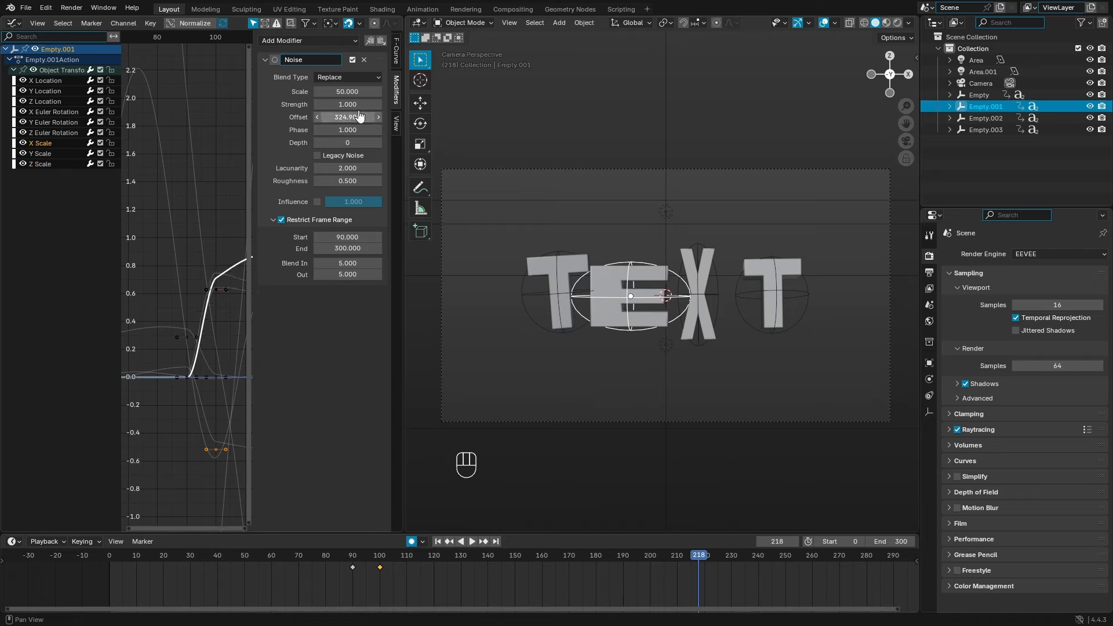
left_click(360, 104)
type(".5")
key("Return")
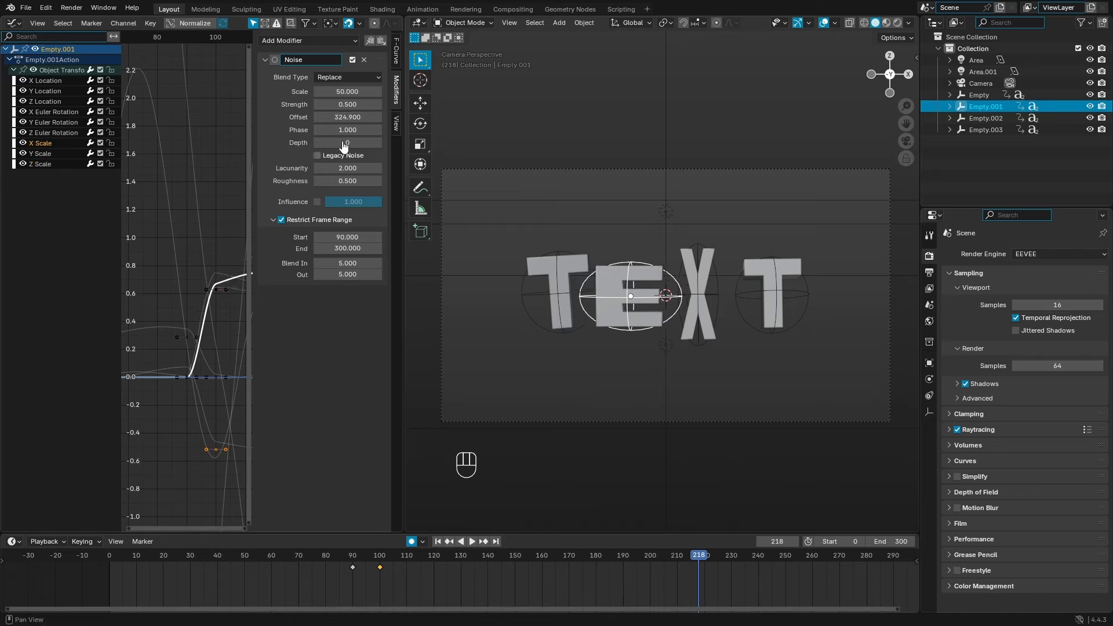
Step: Lower the E's and first T's scale noise strength further to about 0.2–0.3
left_click(319, 106)
left_click(319, 107)
left_click(320, 107)
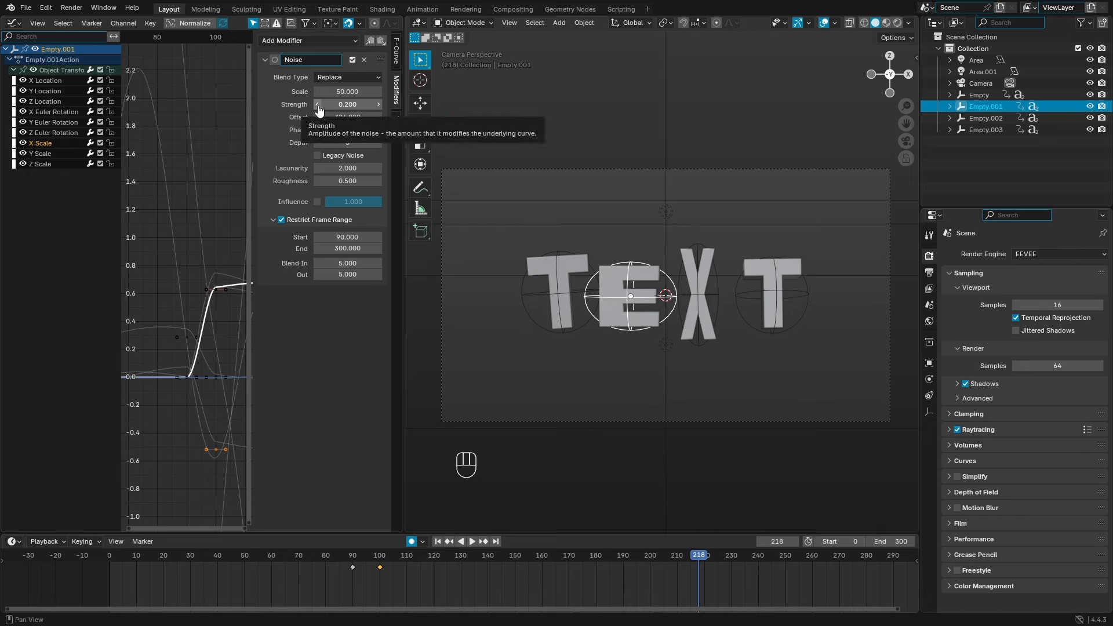
left_click(578, 338)
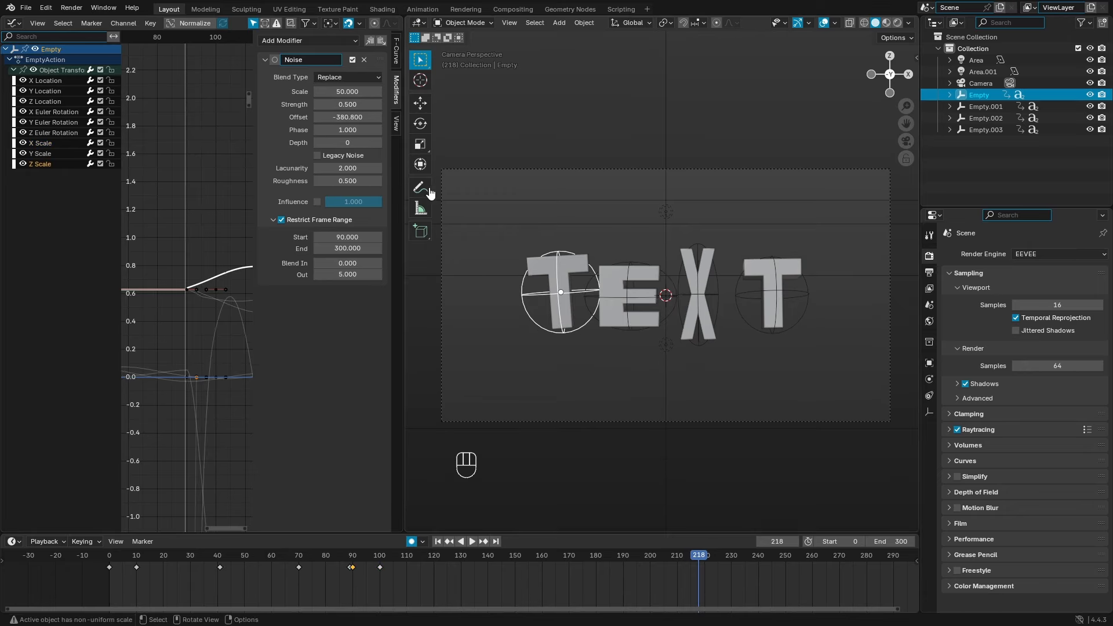
left_click(318, 107)
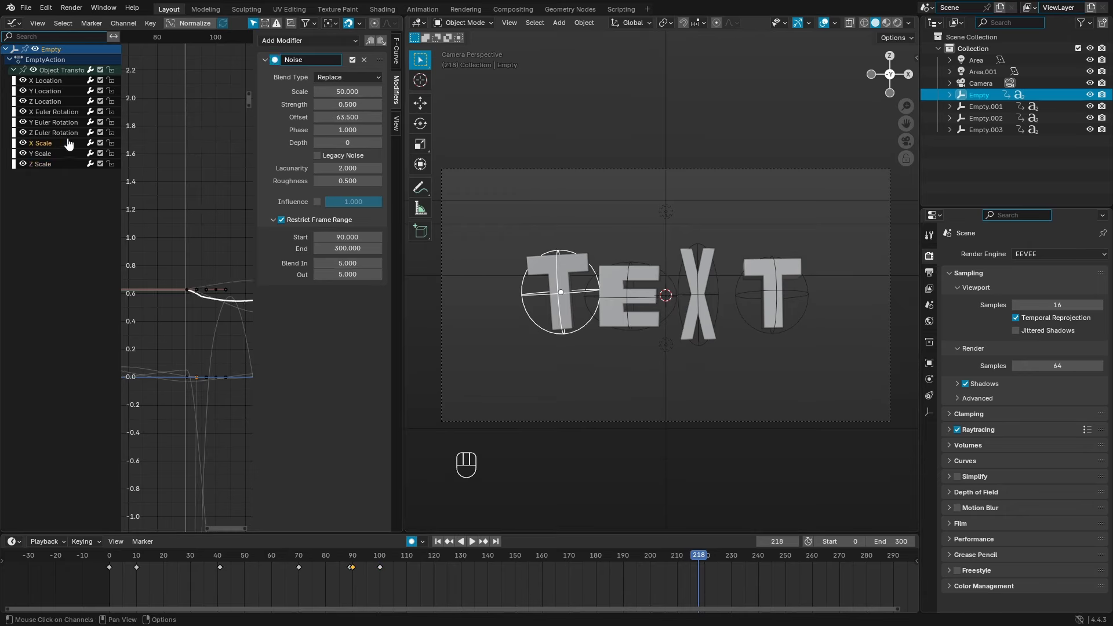
left_click(317, 106)
left_click(317, 107)
left_click(52, 154, "ctrl")
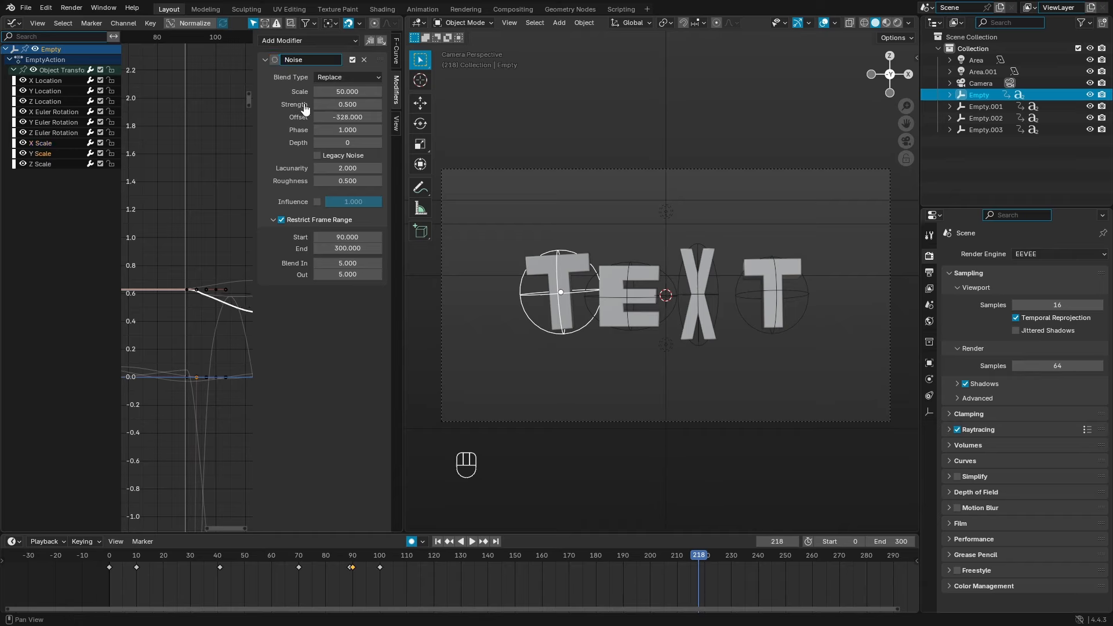
left_click(318, 108)
left_click(61, 165)
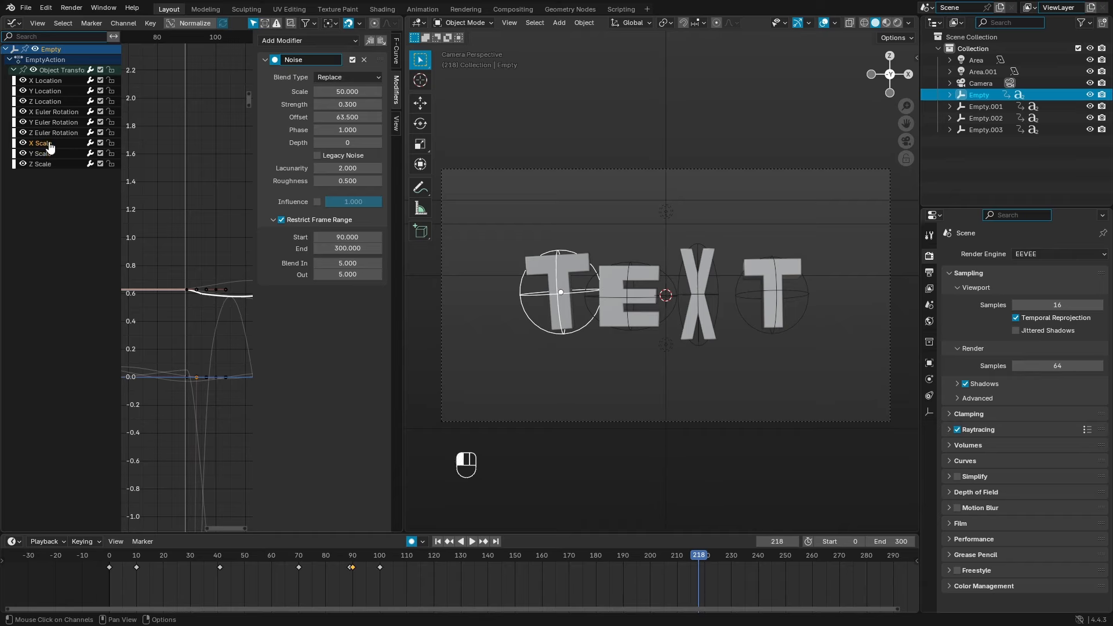
left_click(317, 108)
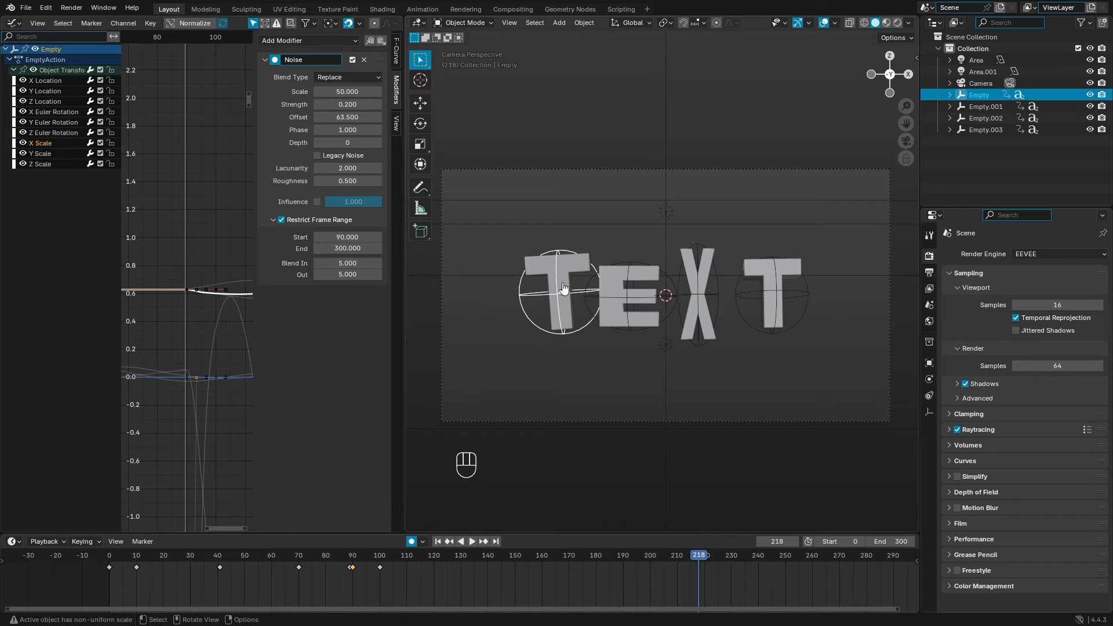
left_click(652, 340)
Step: Lower the E empty's Z Scale noise strength toward 0.2
left_click(69, 153)
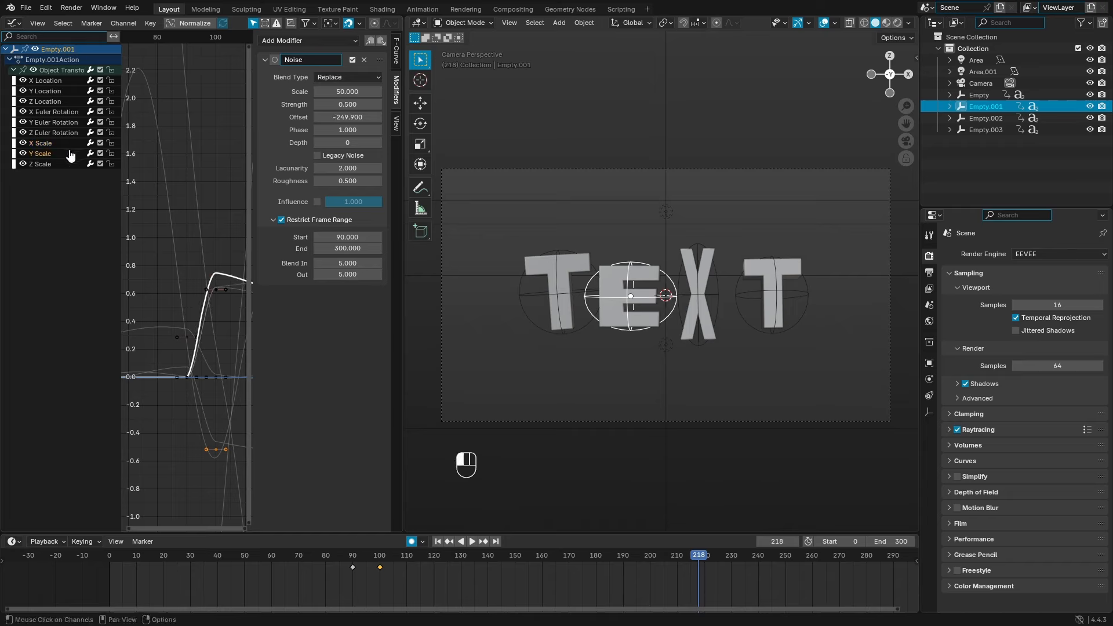
left_click(69, 164)
left_click(67, 155)
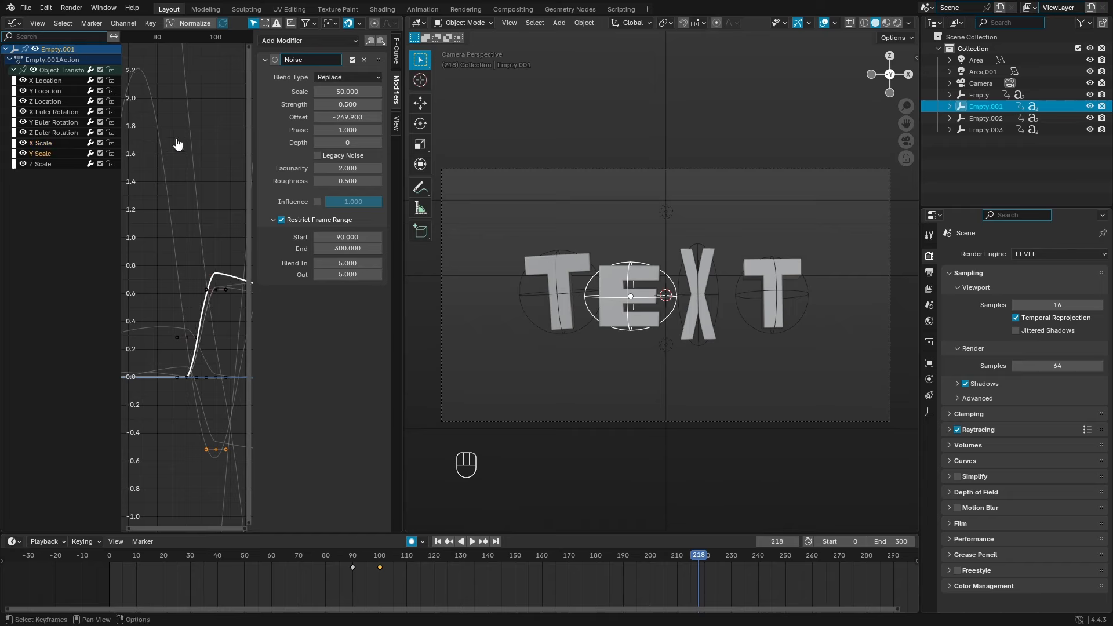
left_click(68, 164)
left_click(319, 107)
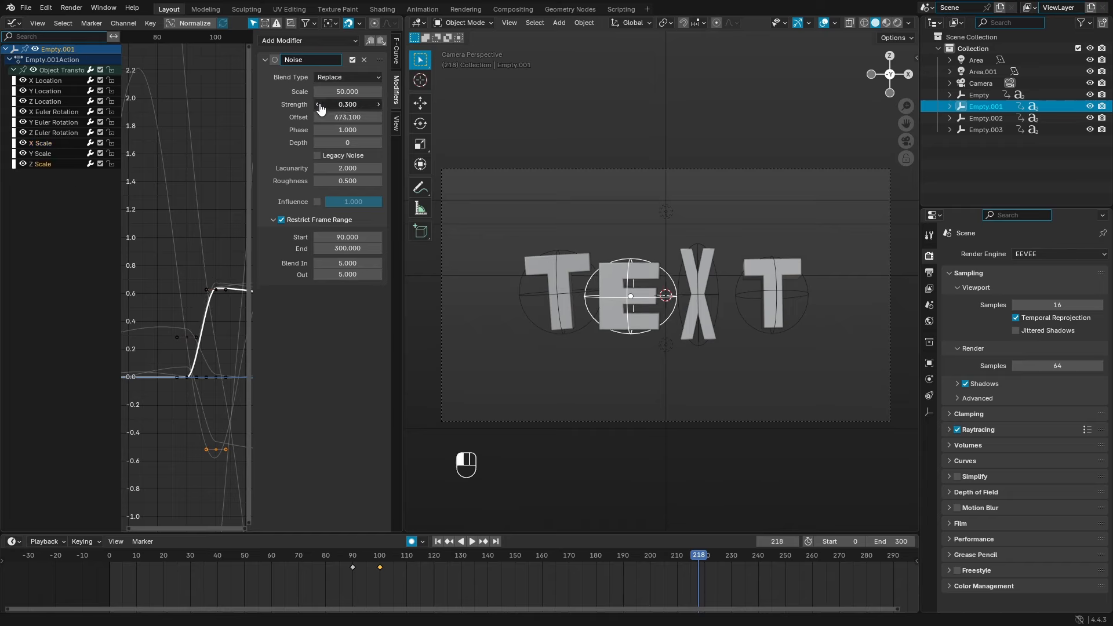
left_click(318, 106)
Step: Set the X letter empty's X and Y Scale noise strength to about 0.2
left_click(717, 318)
left_click_drag(326, 105, 273, 106)
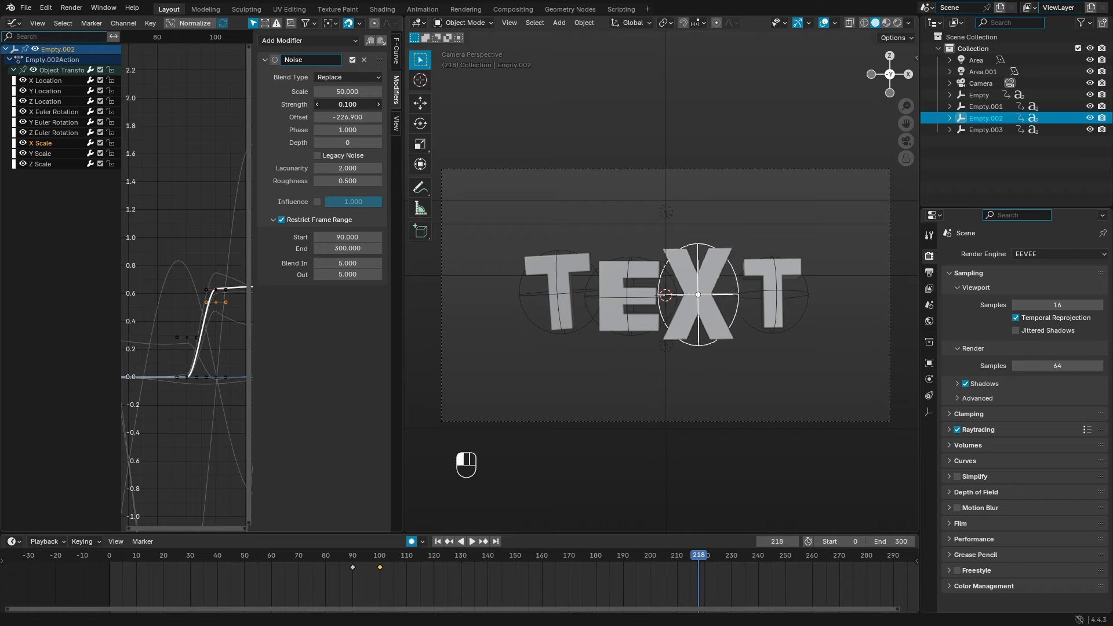
left_click(46, 153)
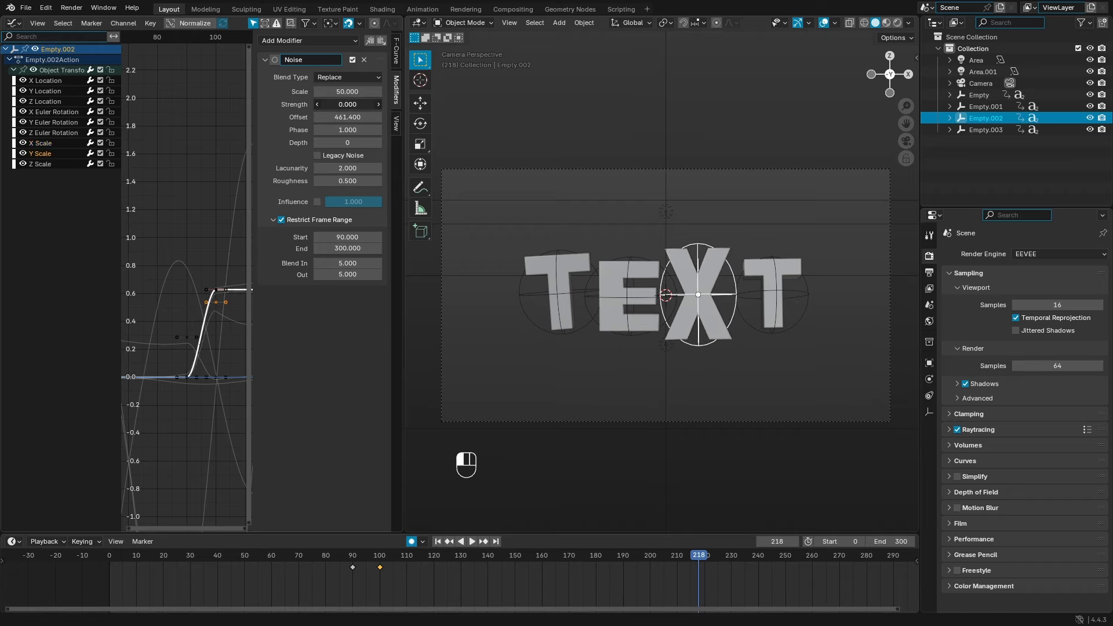
left_click_drag(356, 105, 337, 105)
left_click(379, 104)
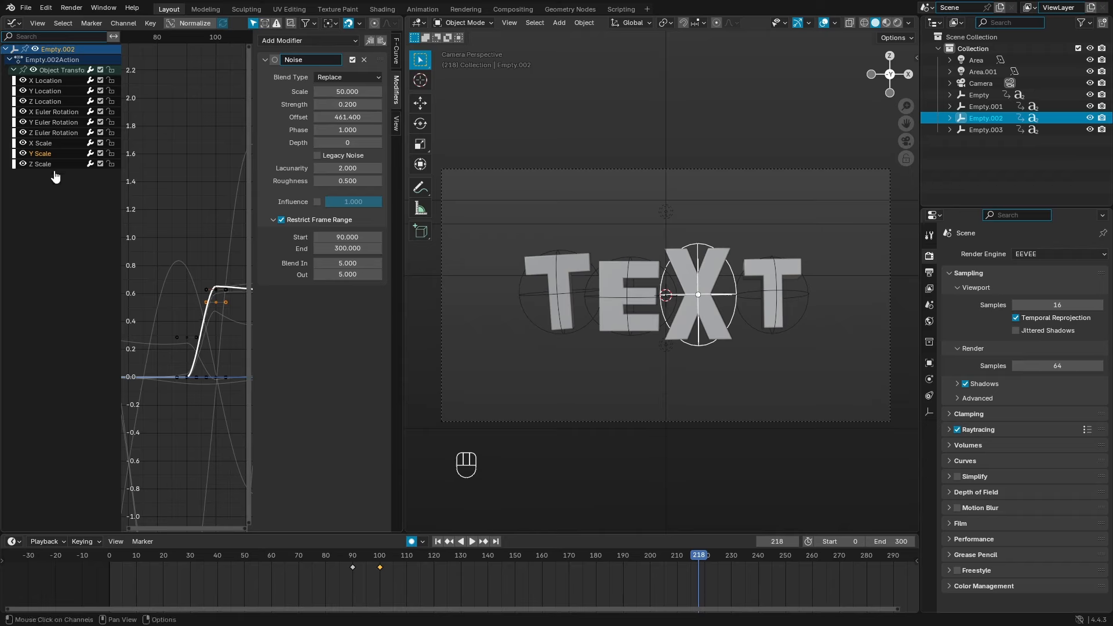
left_click(51, 165)
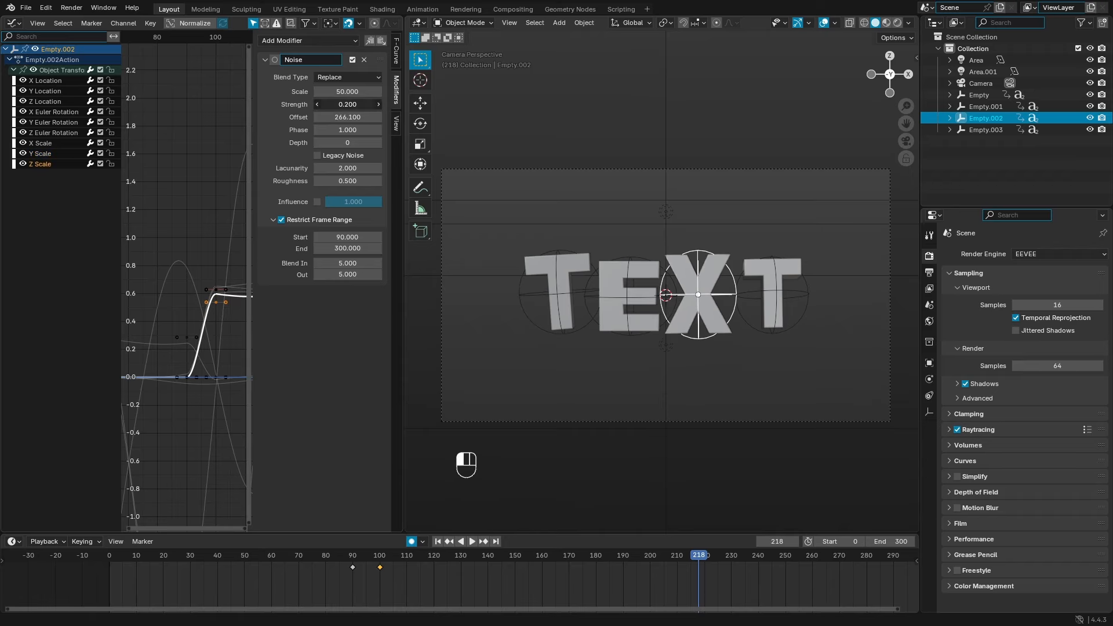
Step: Lower the last T empty's scale noise strength to 0.2, then play back from the start
left_click(748, 325)
left_click_drag(368, 105, 339, 105)
left_click(79, 155)
left_click(58, 164)
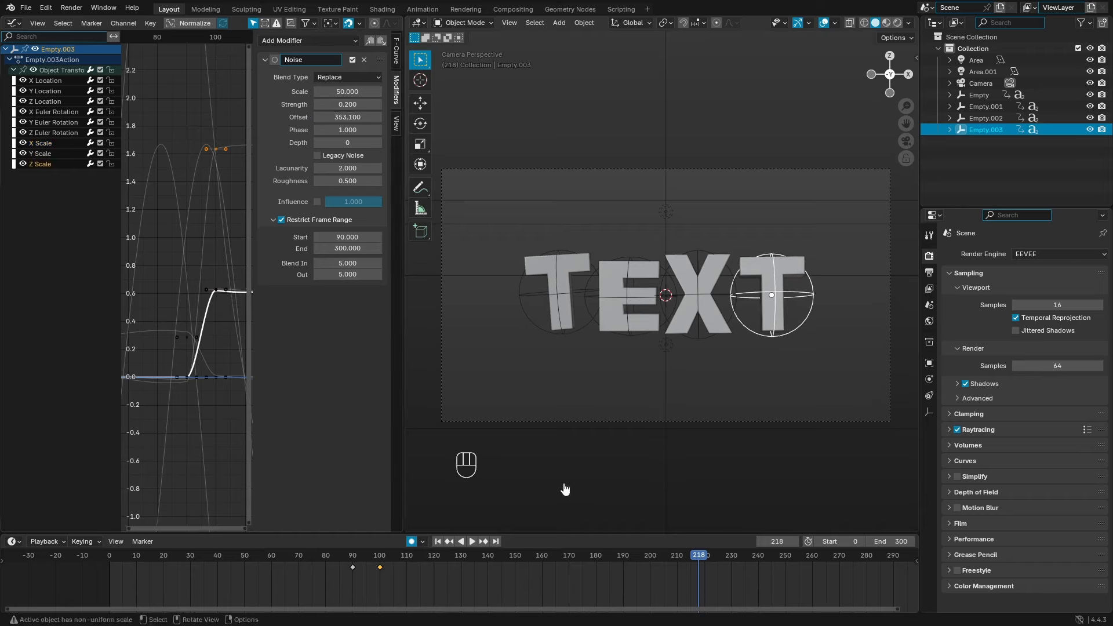
left_click(438, 540)
key("space")
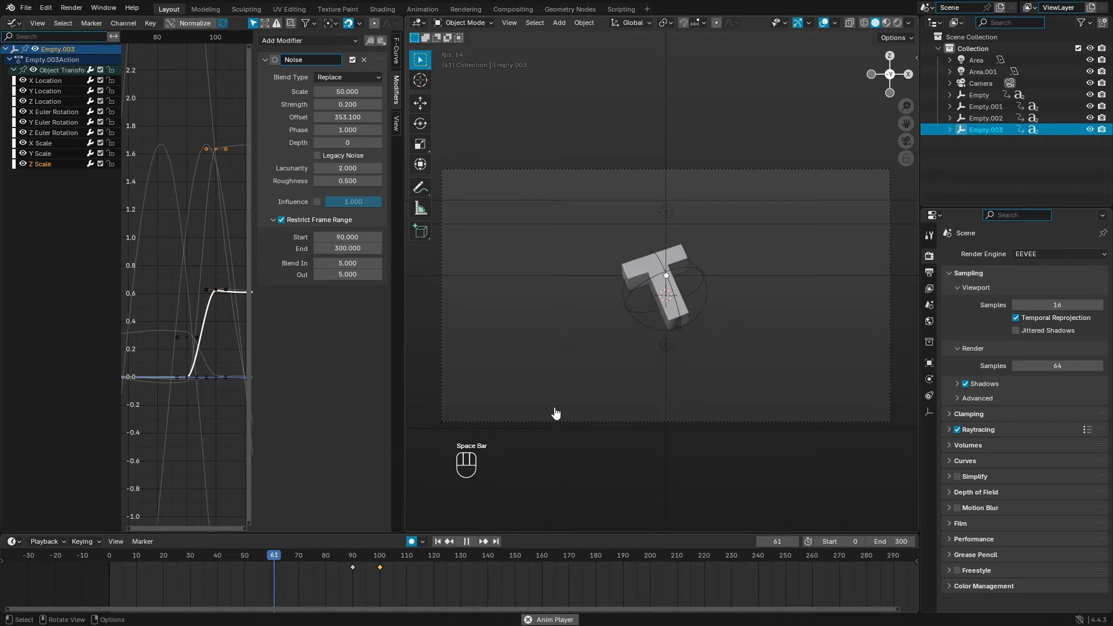
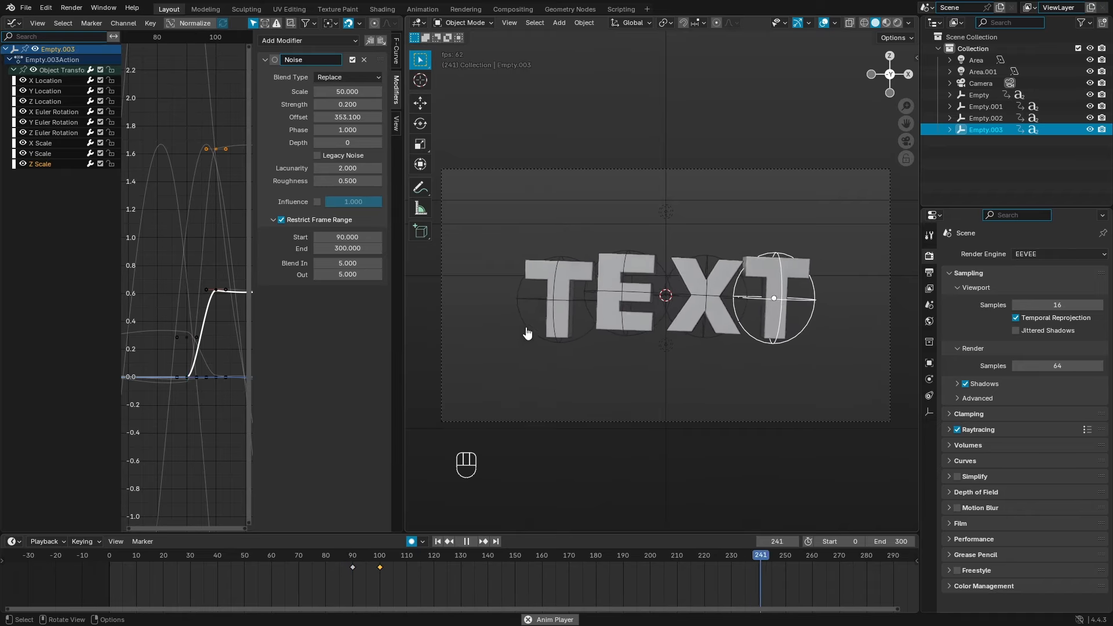
Step: Pan the timeline and play the animation's ending from around frame 255
scroll(650, 580, "down", 3)
middle_click_drag(648, 578, 522, 597)
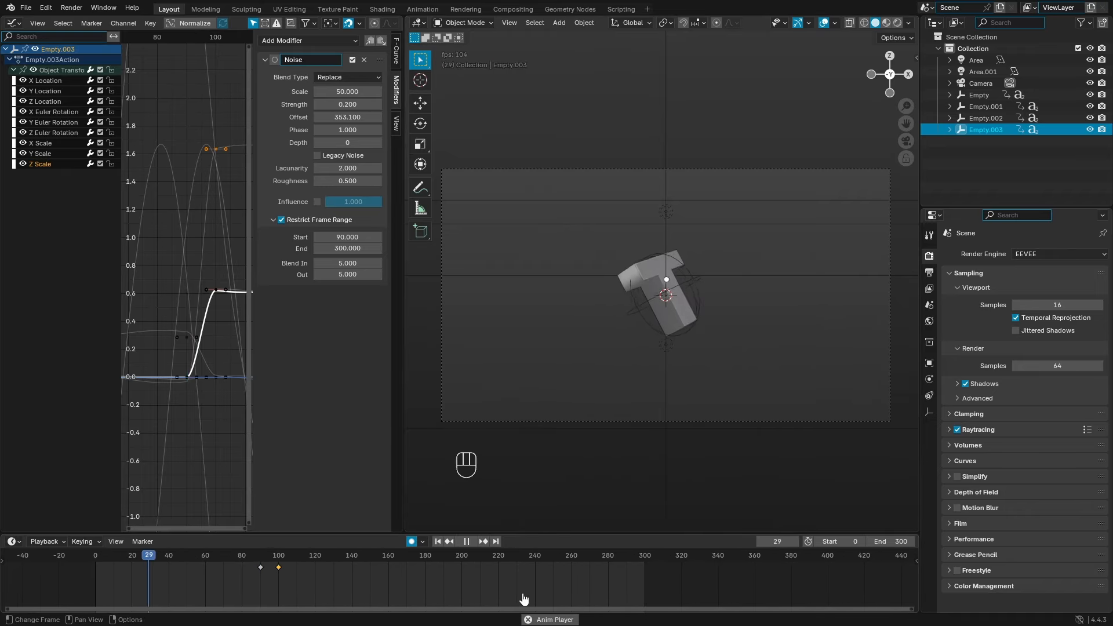
left_click(571, 558)
left_click(562, 555)
key("space")
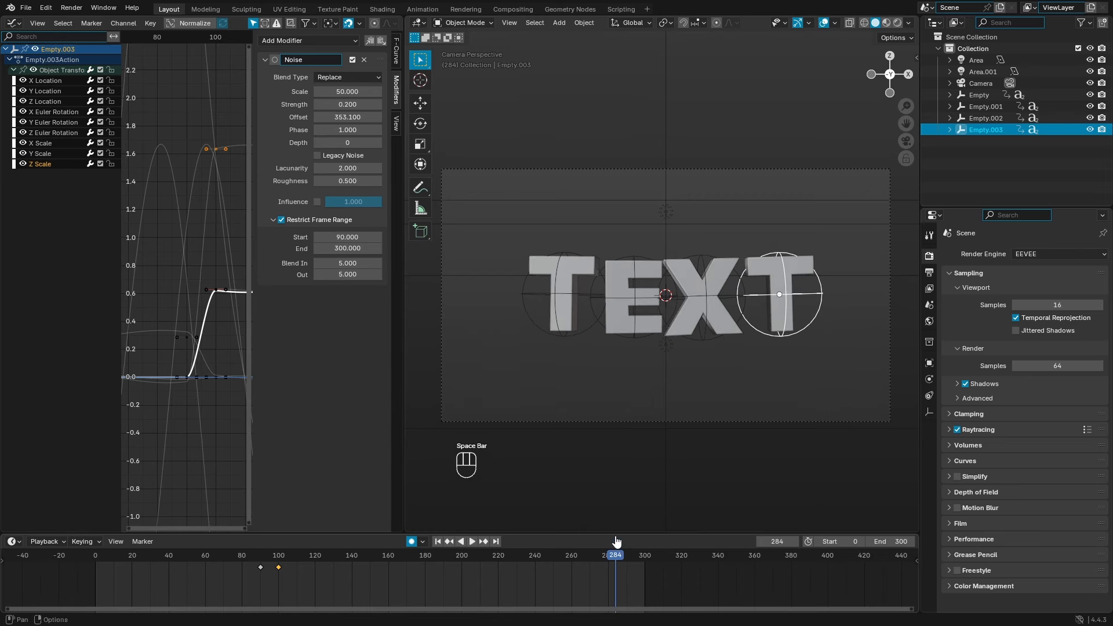
Step: Merge the graph editor into the 3D viewport and replay the ending back to frame 260
left_click_drag(407, 18, 361, 34)
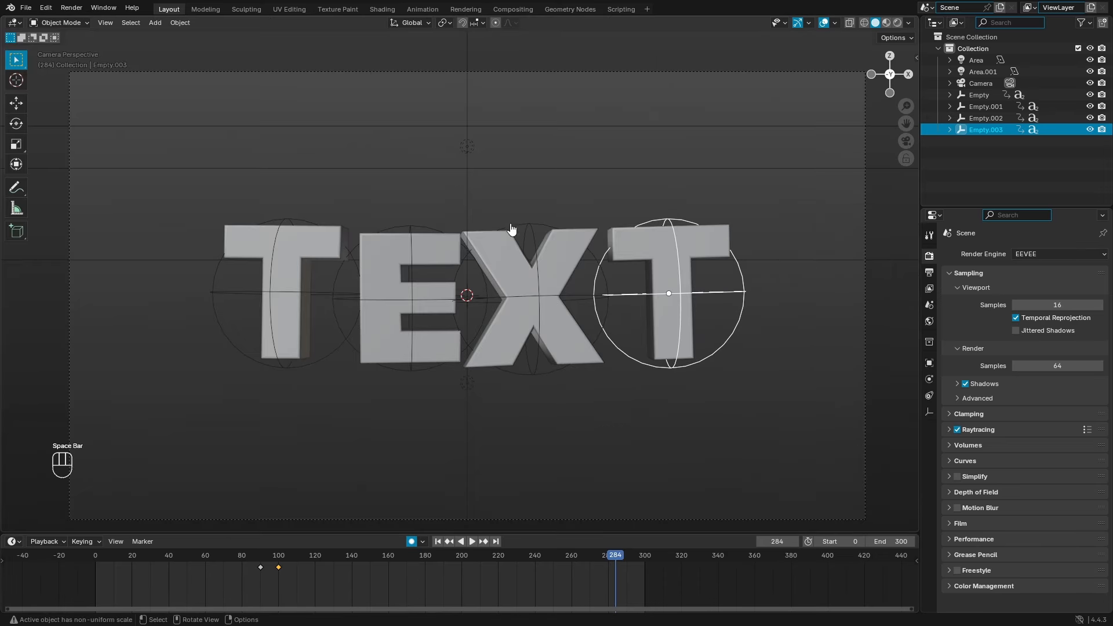
scroll(531, 351, "down", 1)
left_click(593, 560)
key("space")
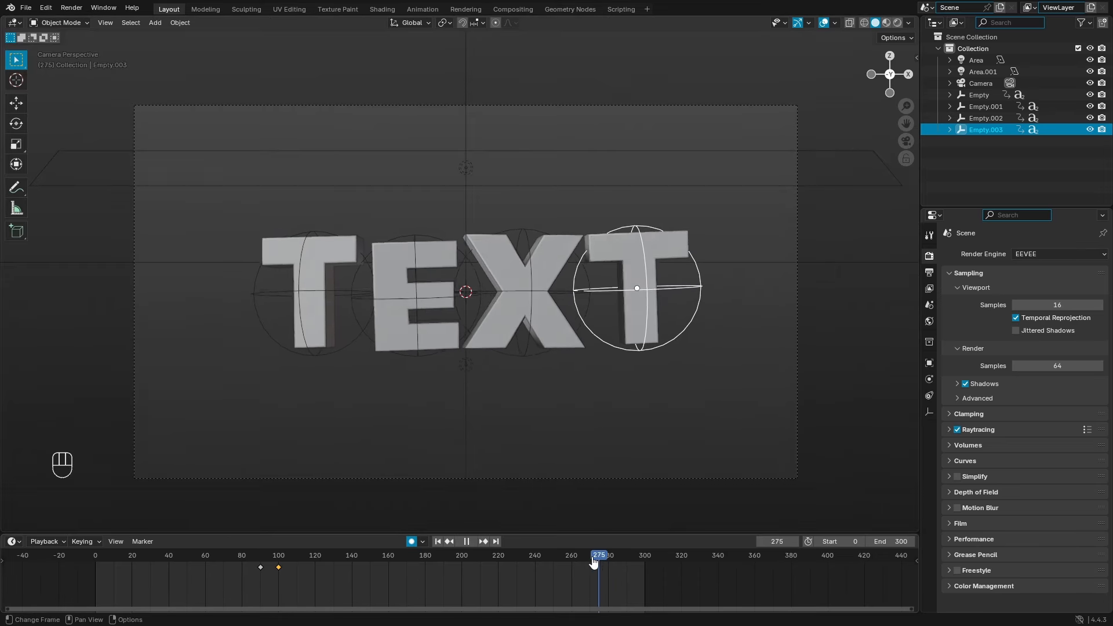
key("Escape")
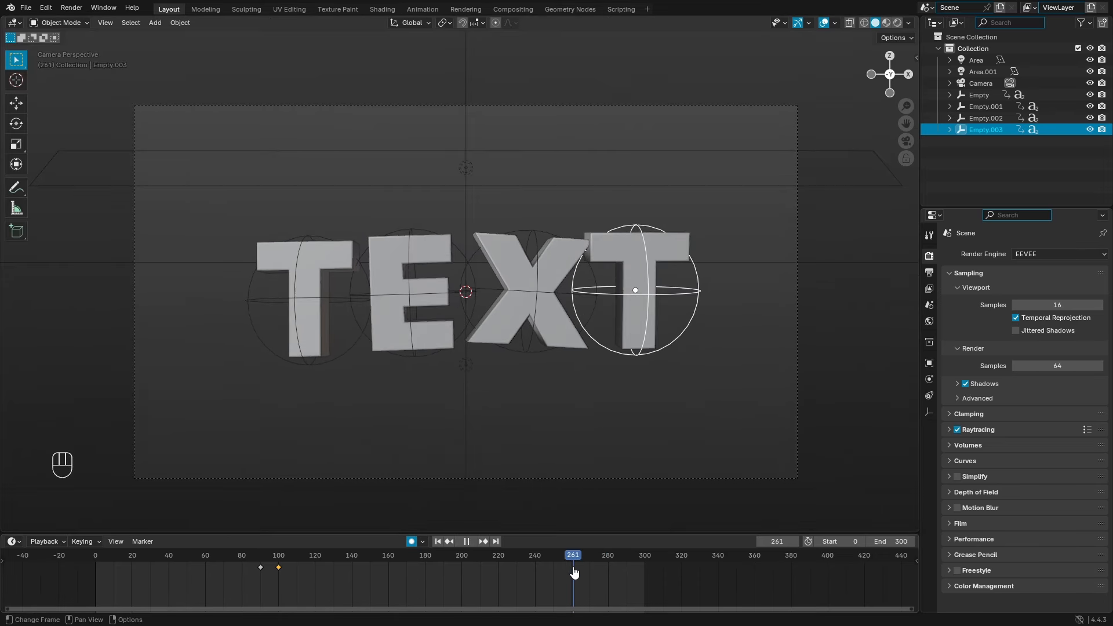
Step: Select the T, E, X and last T empties together, then move to frame 300
left_click(332, 365)
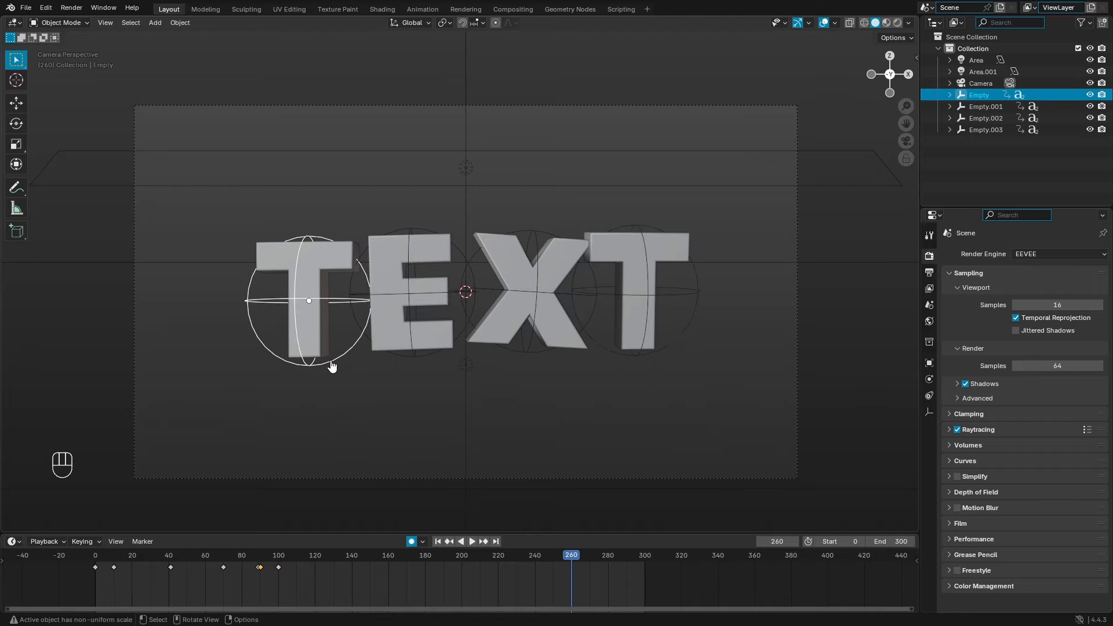
left_click(444, 366, "shift")
left_click(510, 367, "shift")
left_click(651, 365, "shift")
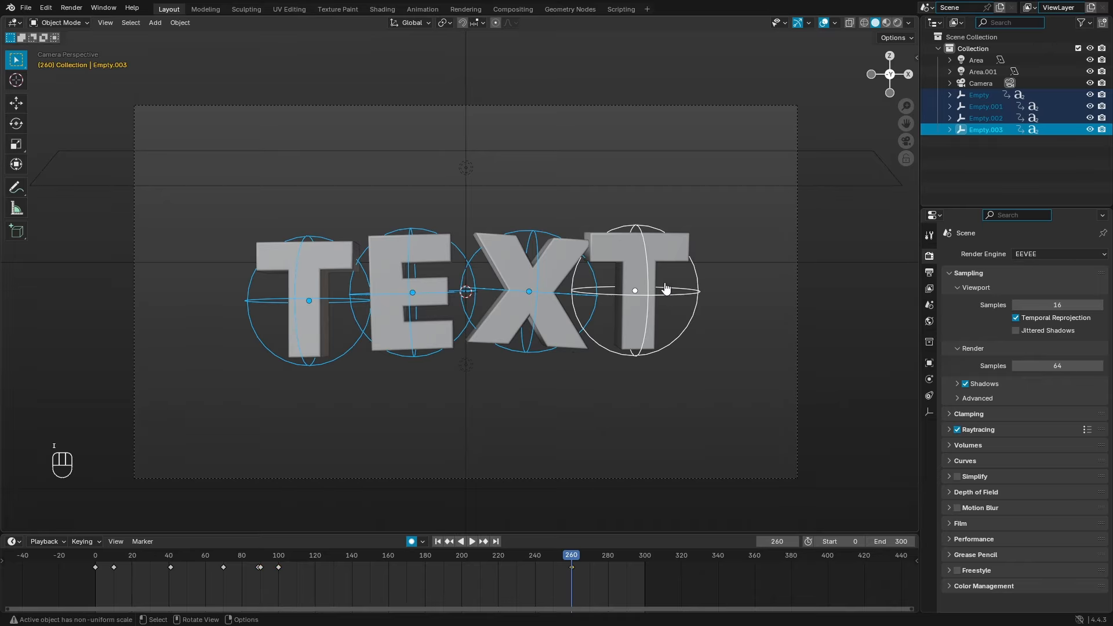
left_click(610, 561)
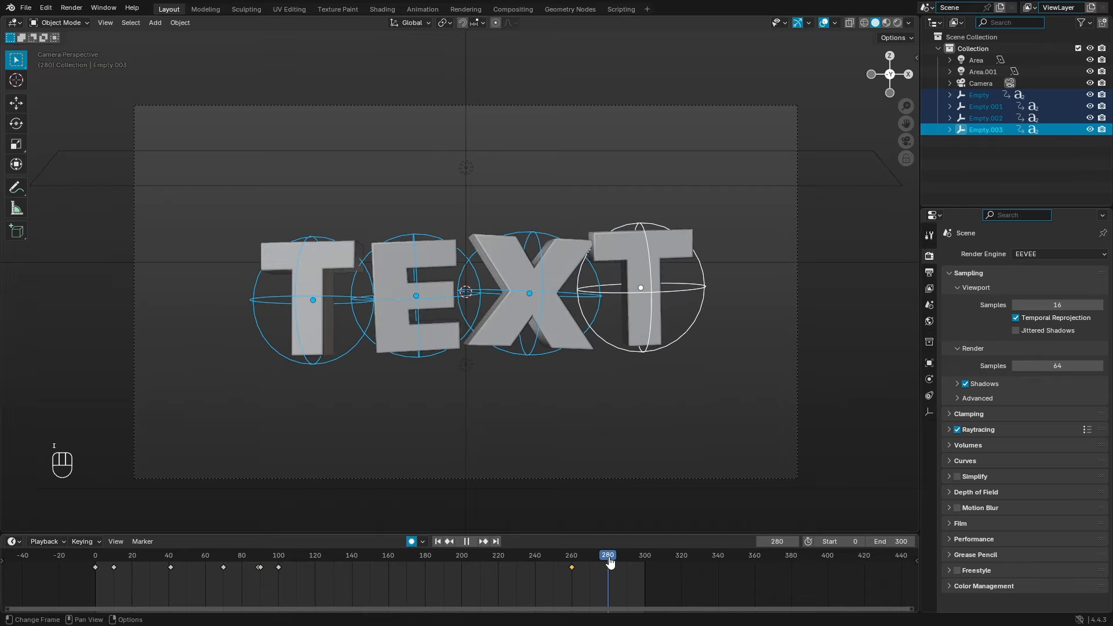
mouse_move(610, 560)
left_mouse_down()
mouse_move(626, 578)
mouse_move(627, 562)
left_mouse_up()
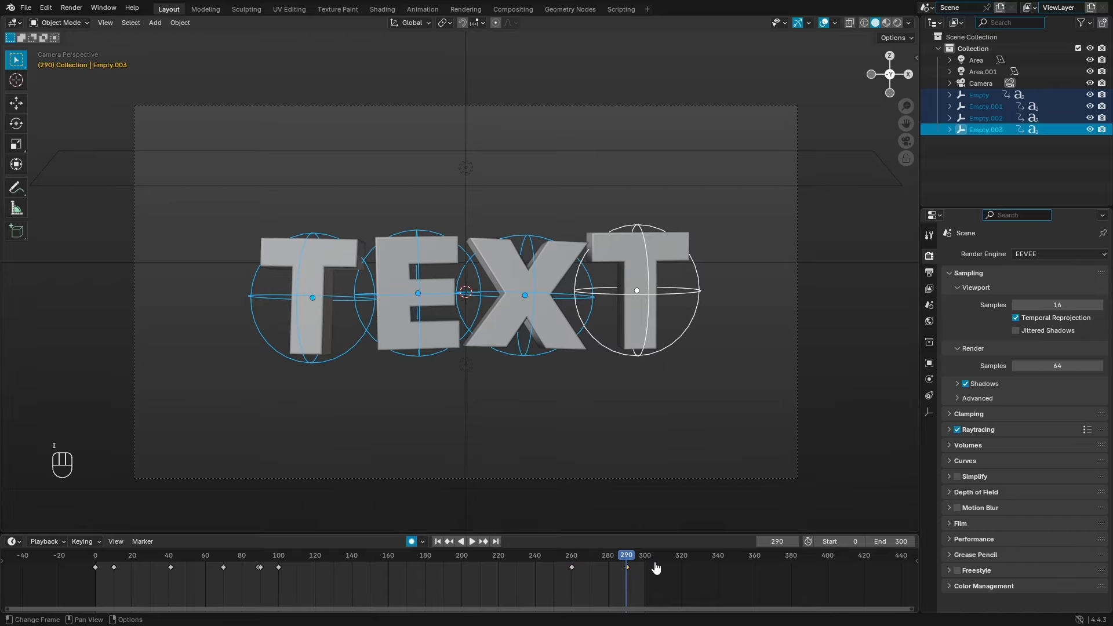
left_click(496, 541)
scroll(665, 330, "down", 2)
Step: At frame 300, move all four letters down along Z below the camera frame
scroll(664, 329, "down", 1)
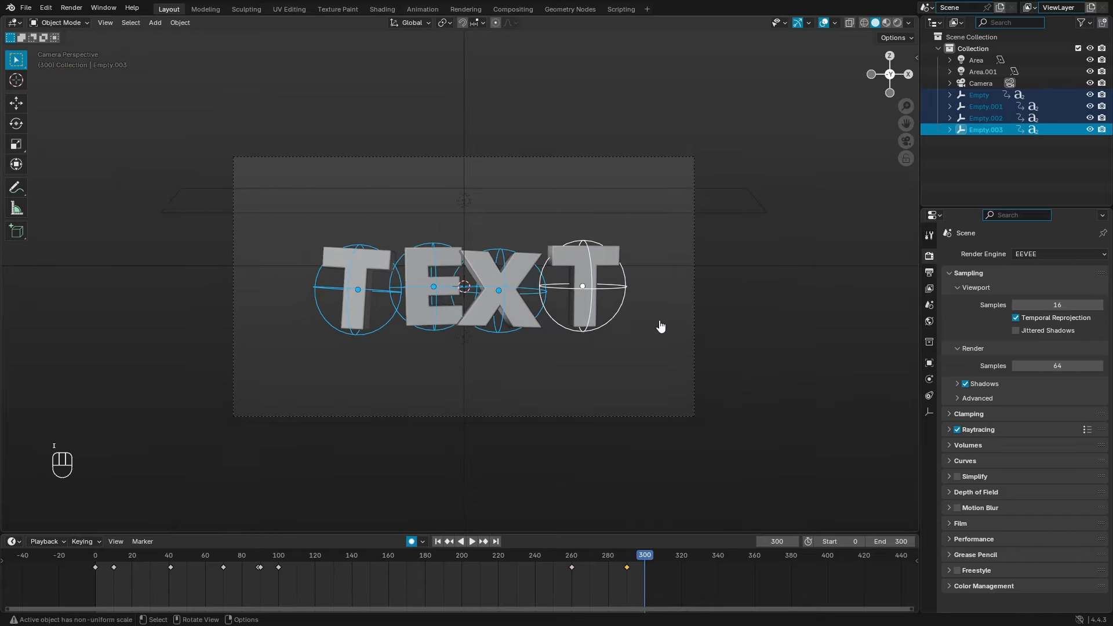
key("g")
key("z")
left_click(656, 513)
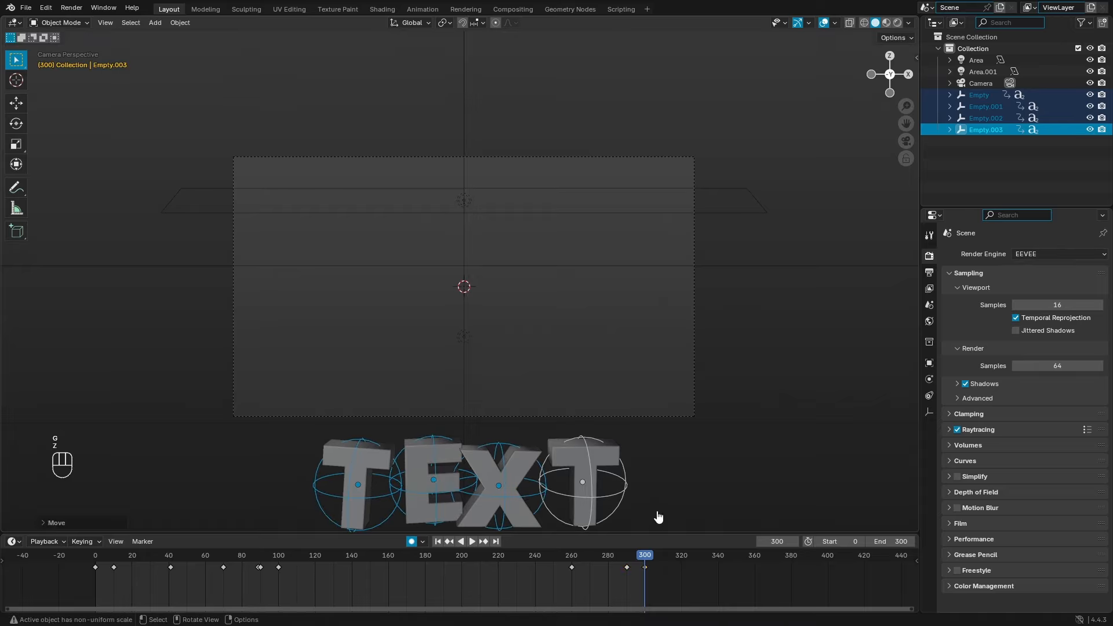
Step: At frame 290, raise the letters slightly along Z
left_click(626, 562)
scroll(632, 578, "up", 2)
key("g")
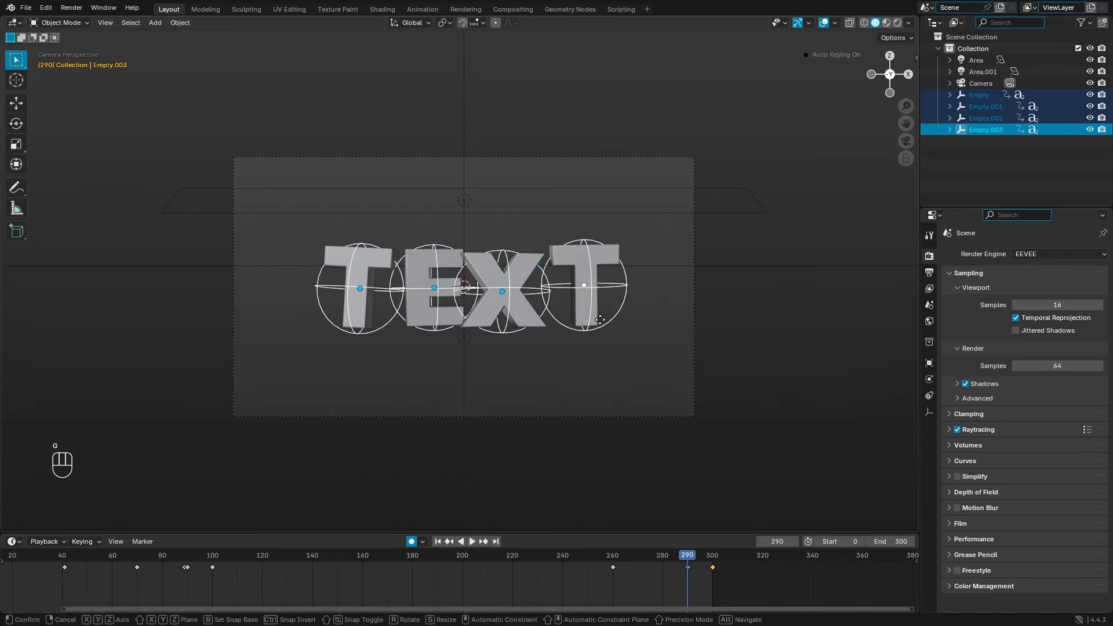
key("z")
left_click(605, 328)
Step: Play the ending from around frame 250 to preview the drop
left_click(590, 558)
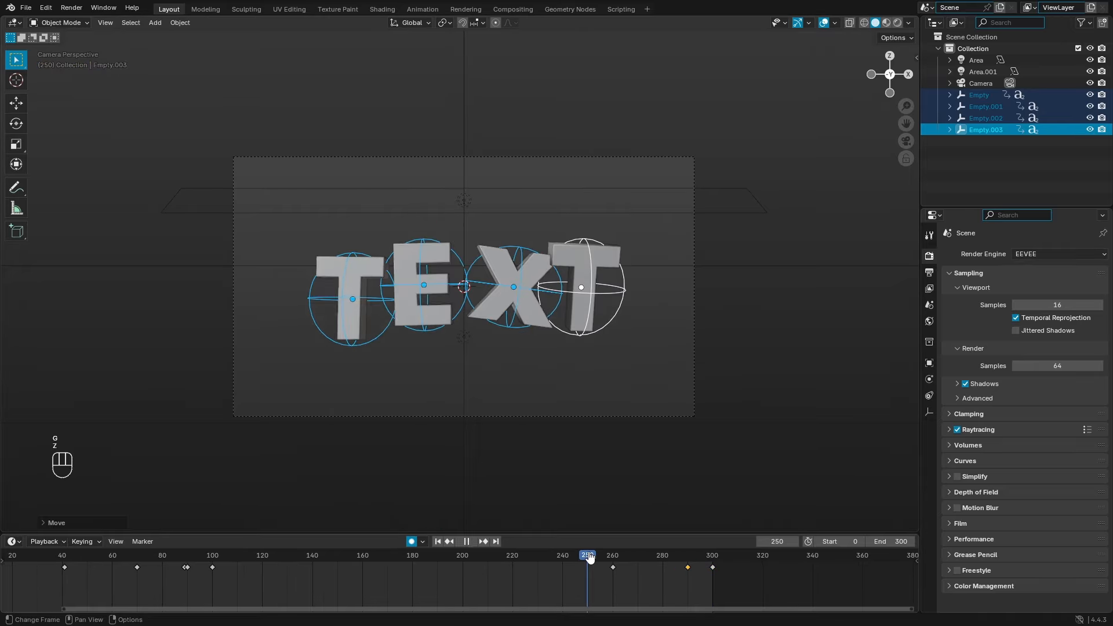
key("space")
left_click(590, 558)
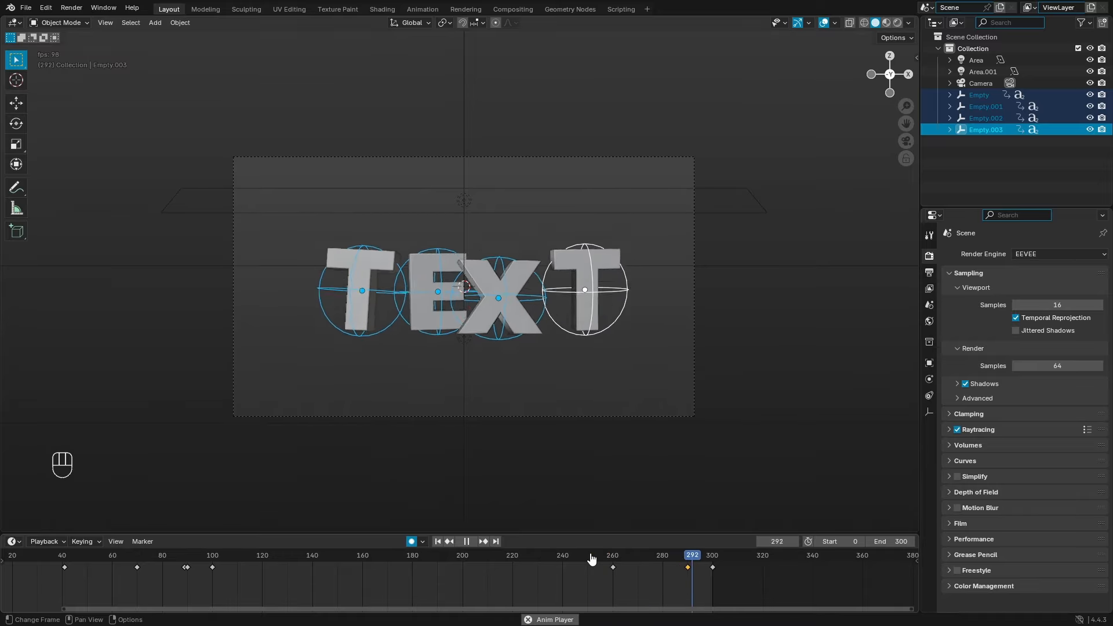
key("space")
left_click(590, 558)
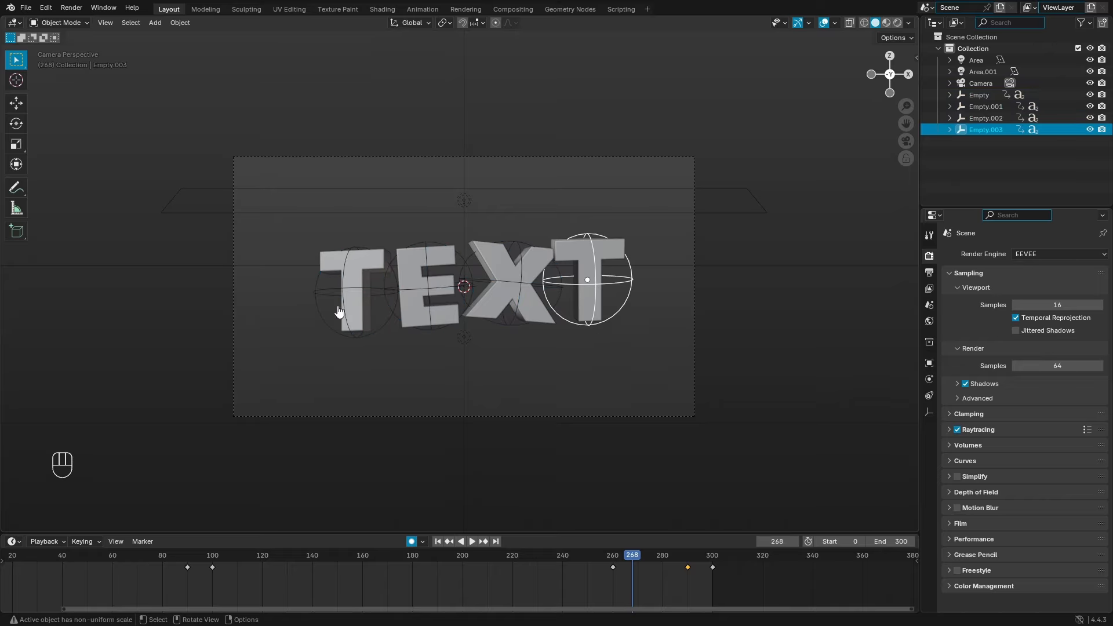
Step: Slide the X's ending keyframes 10 frames earlier and the E's 20 frames earlier
left_click(509, 328)
left_click_drag(736, 583, 556, 545)
key("g")
right_click(718, 591)
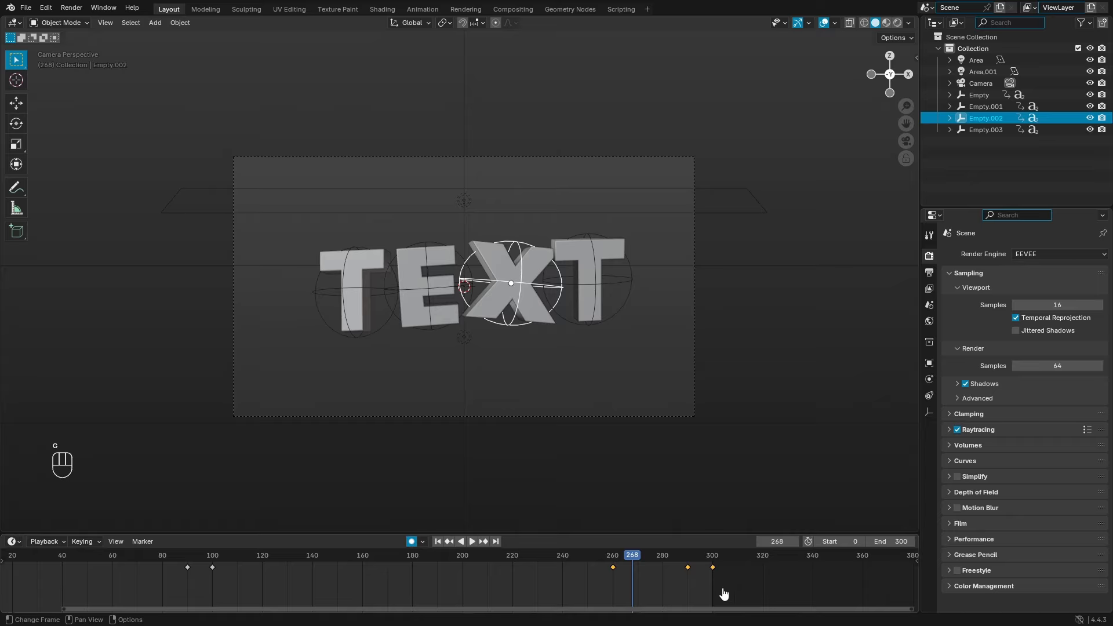
key("g")
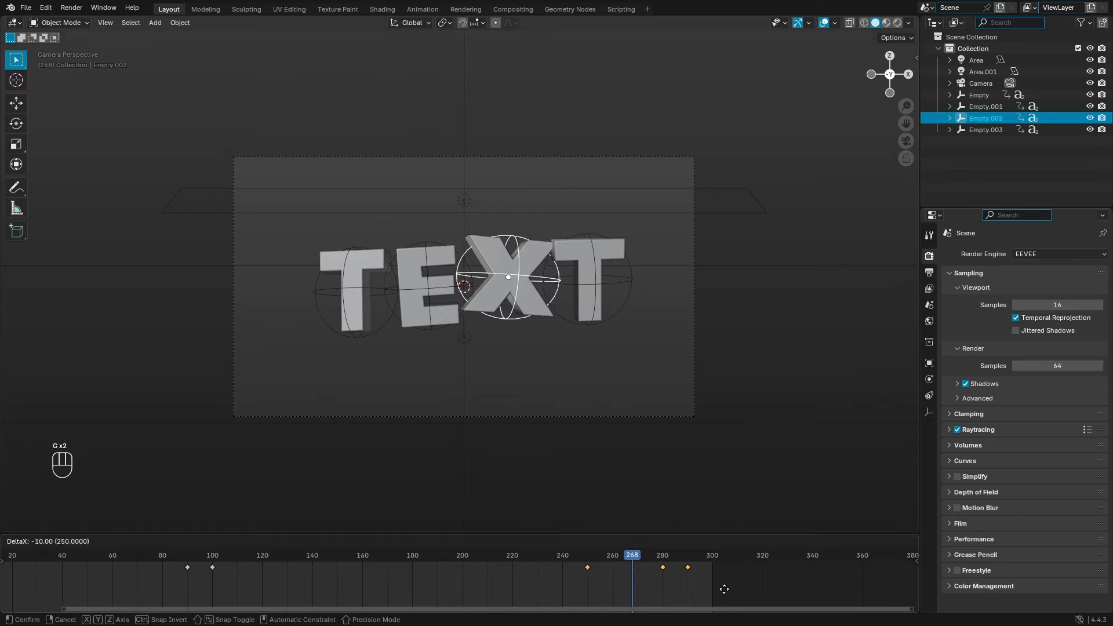
left_click(722, 587)
left_click(453, 338)
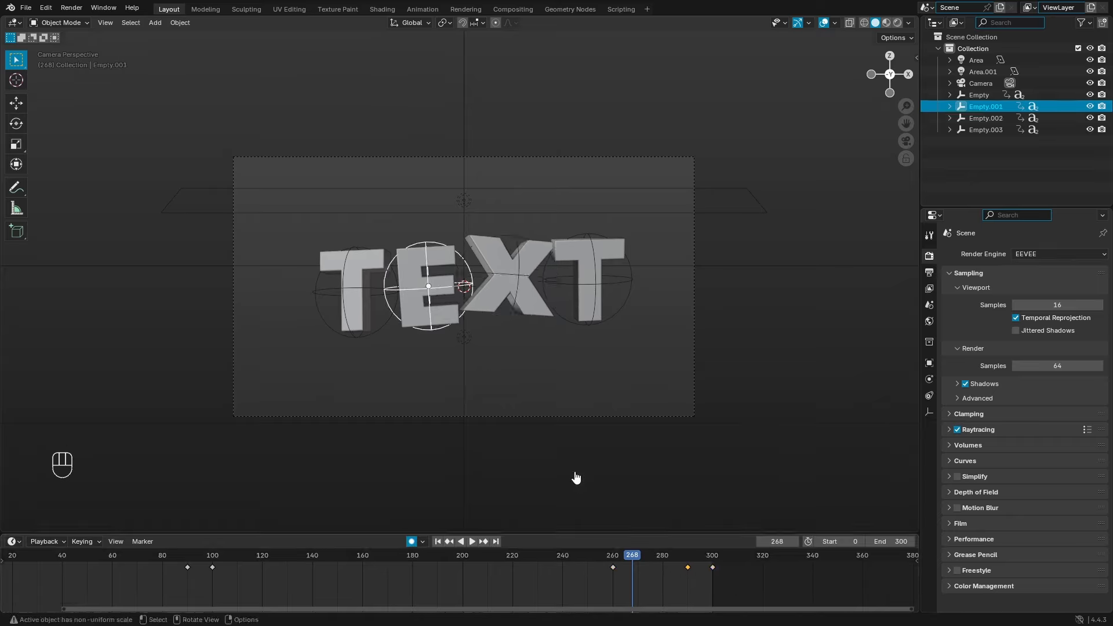
key("g")
left_click(647, 576)
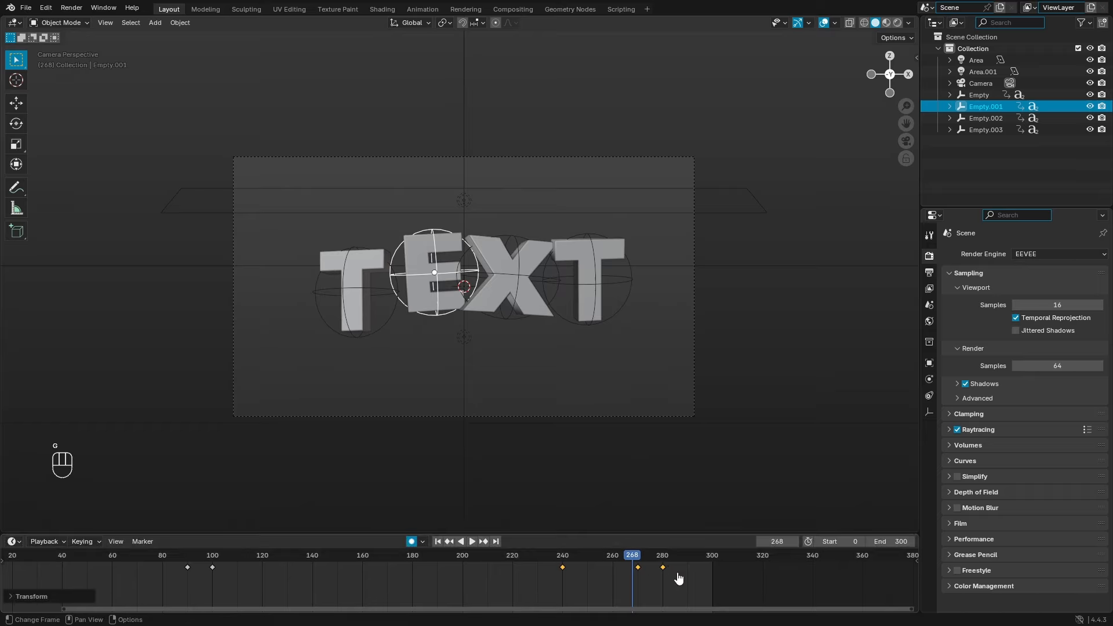
Step: Slide the first T's ending keyframes earliest of all
left_click(386, 343)
left_click_drag(593, 551, 755, 590)
key("g")
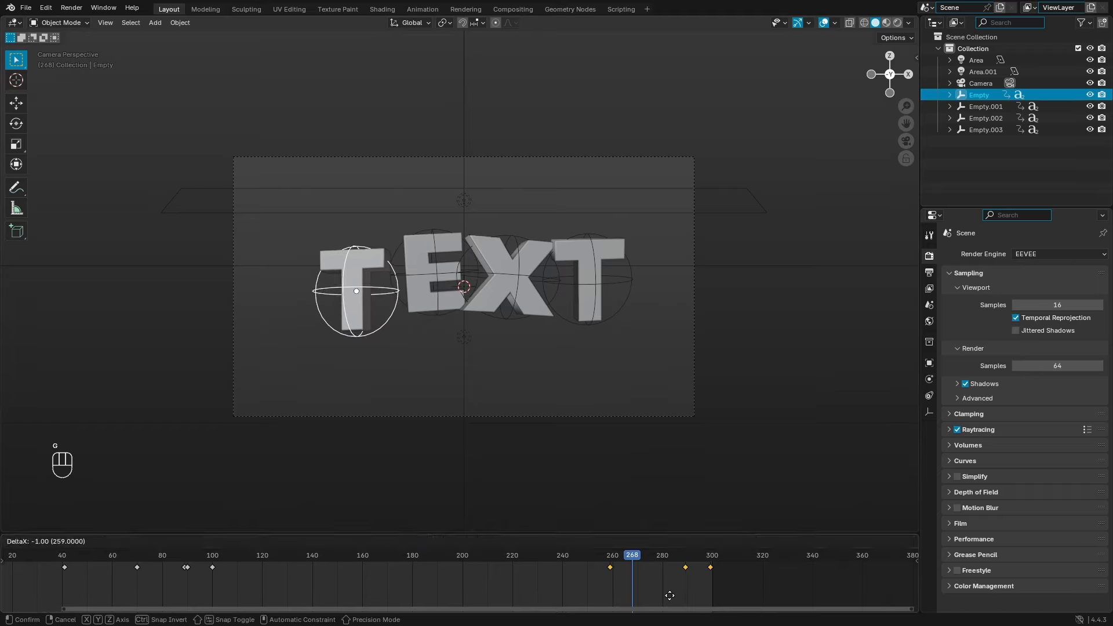
left_click(600, 597)
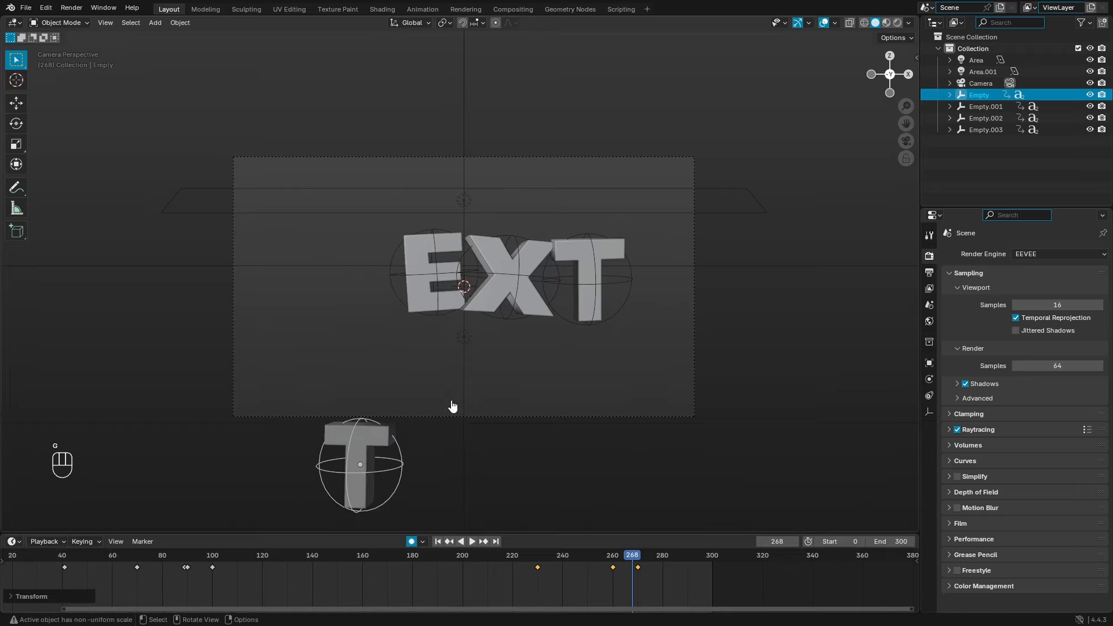
left_click(444, 321)
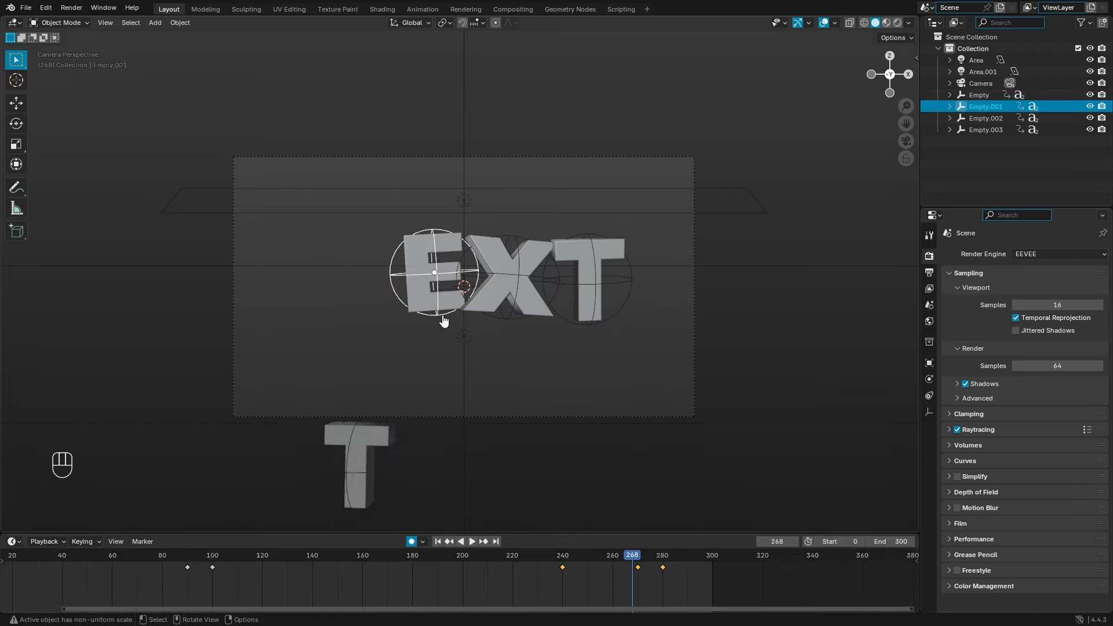
left_click(398, 481)
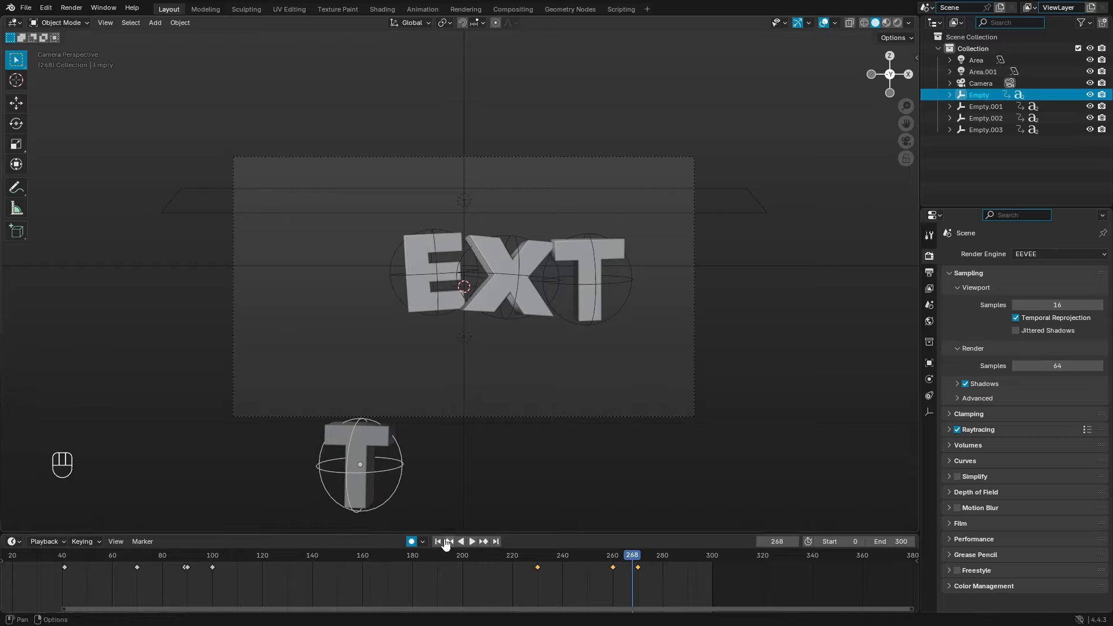
Step: Play the animation to preview the staggered drop-out
left_click(448, 541)
key("space")
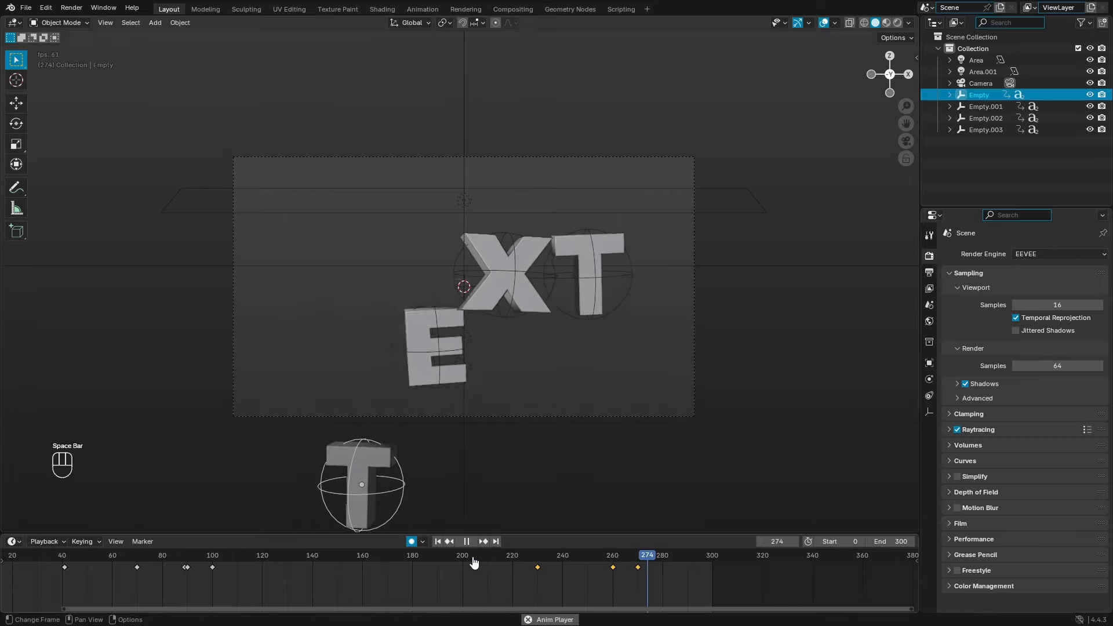
left_click(512, 558)
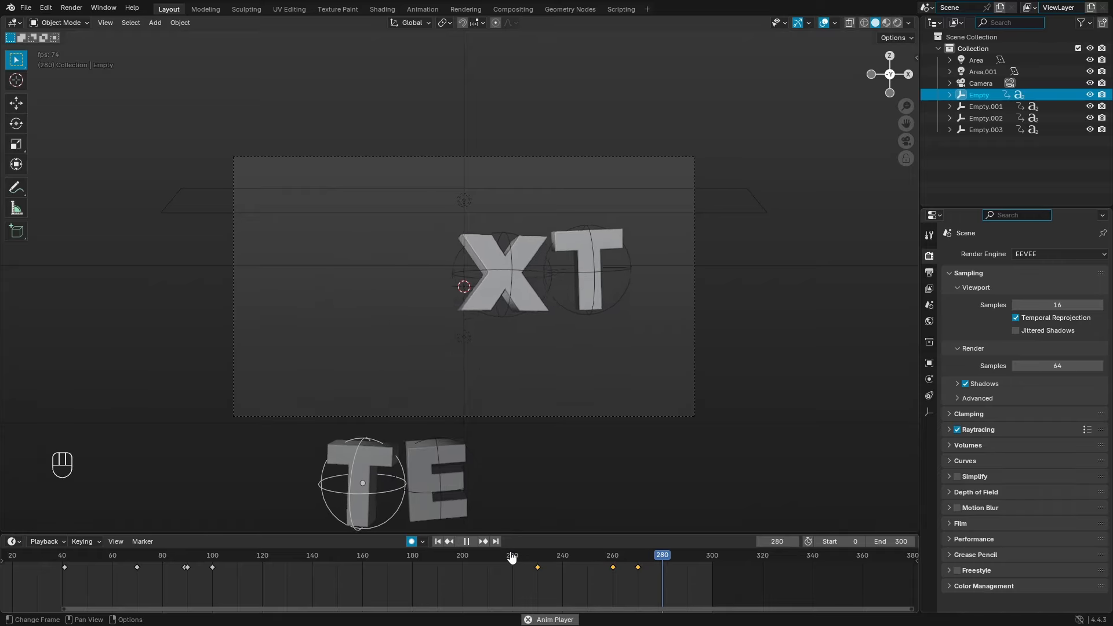
key("space")
key("space")
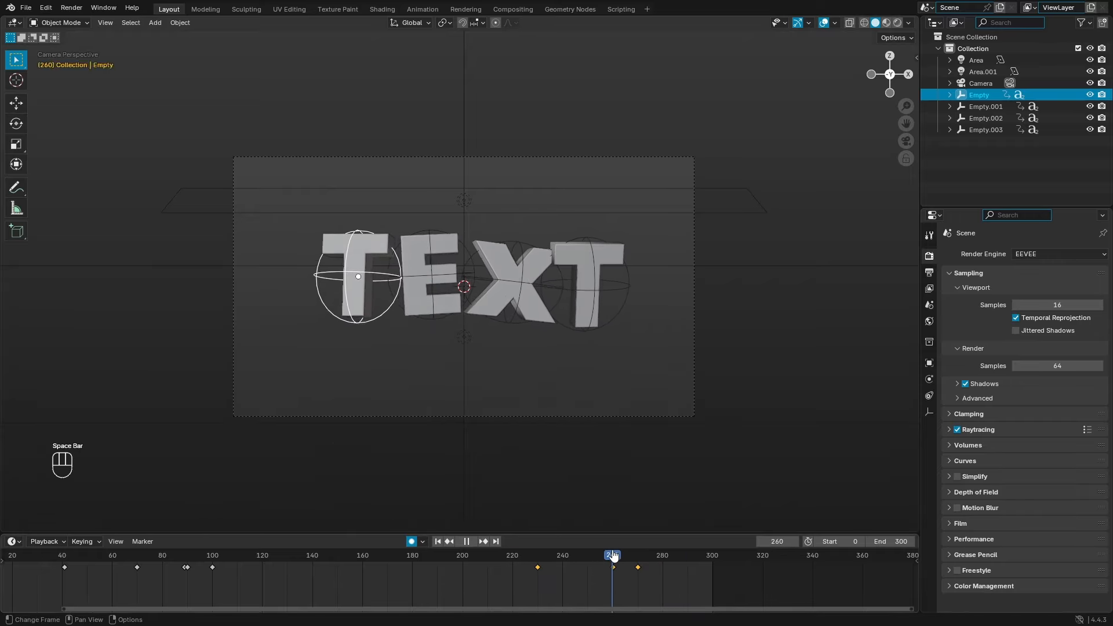
Step: Raise the first T along Z at frame 260 and replay the ending
key("g")
key("z")
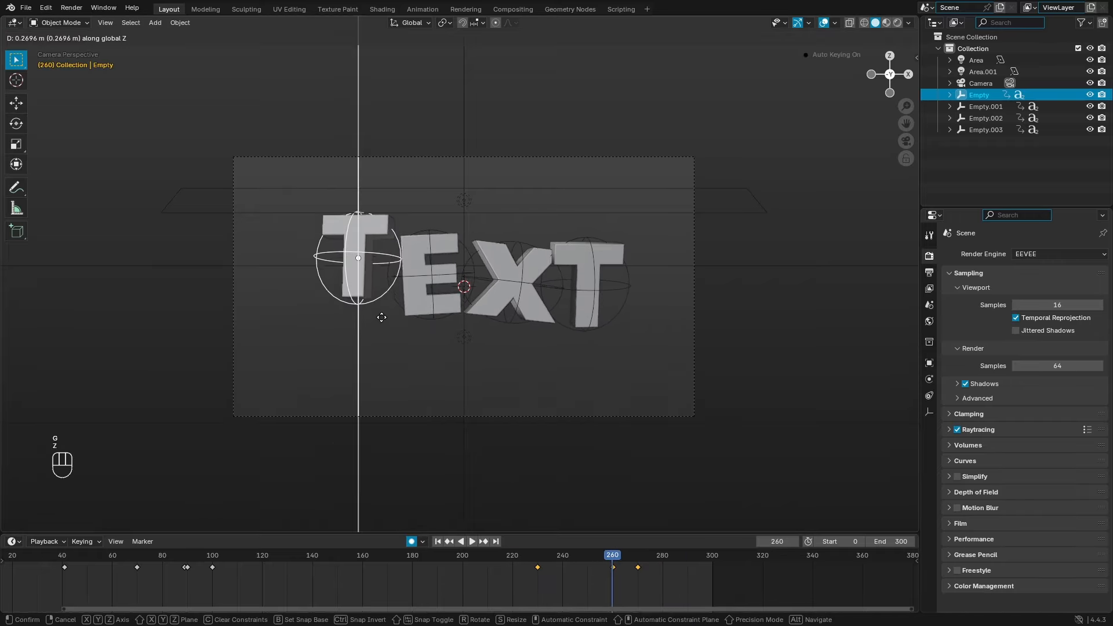
left_click(380, 311)
left_click(526, 559)
key("space")
left_click(525, 559)
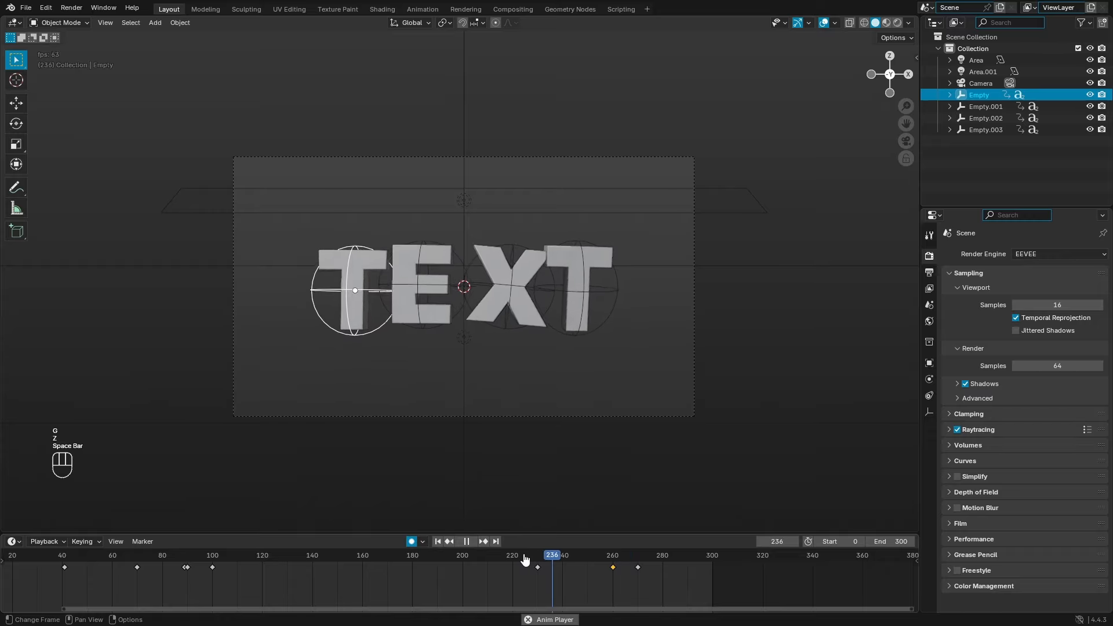
left_click(526, 560)
key("space")
Step: Just after frame 260, move the first T down along Z
left_click_drag(527, 561, 615, 568)
key("g")
key("z")
left_click(524, 410)
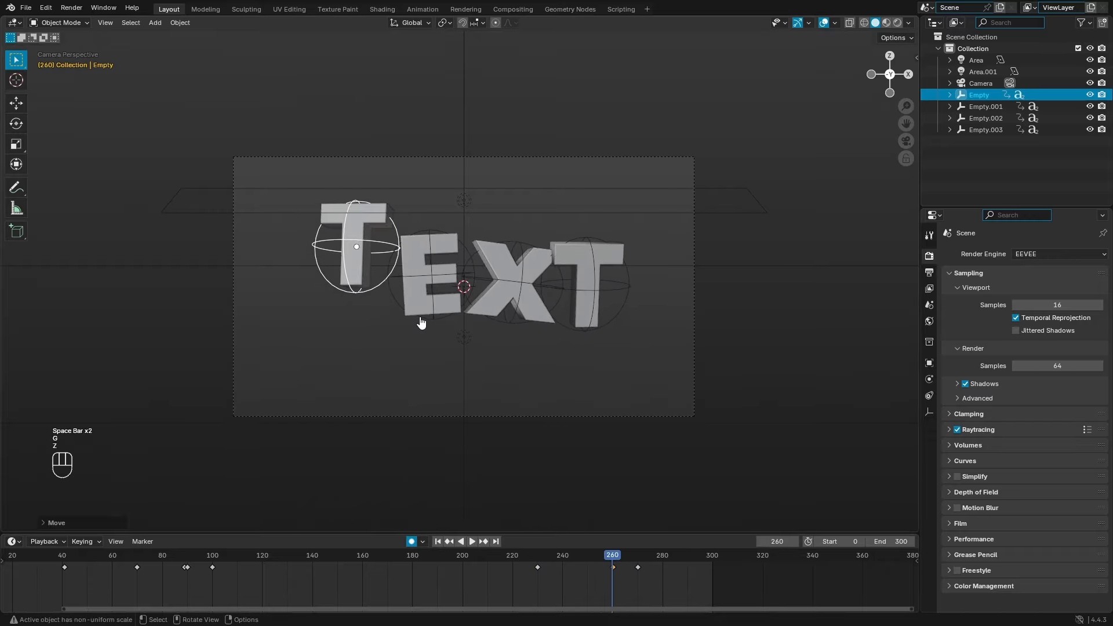
Step: At frame 270, drop the E below the camera frame along Z
left_click(421, 318)
left_click(633, 555)
left_click_drag(634, 555, 638, 556)
key("g")
key("z")
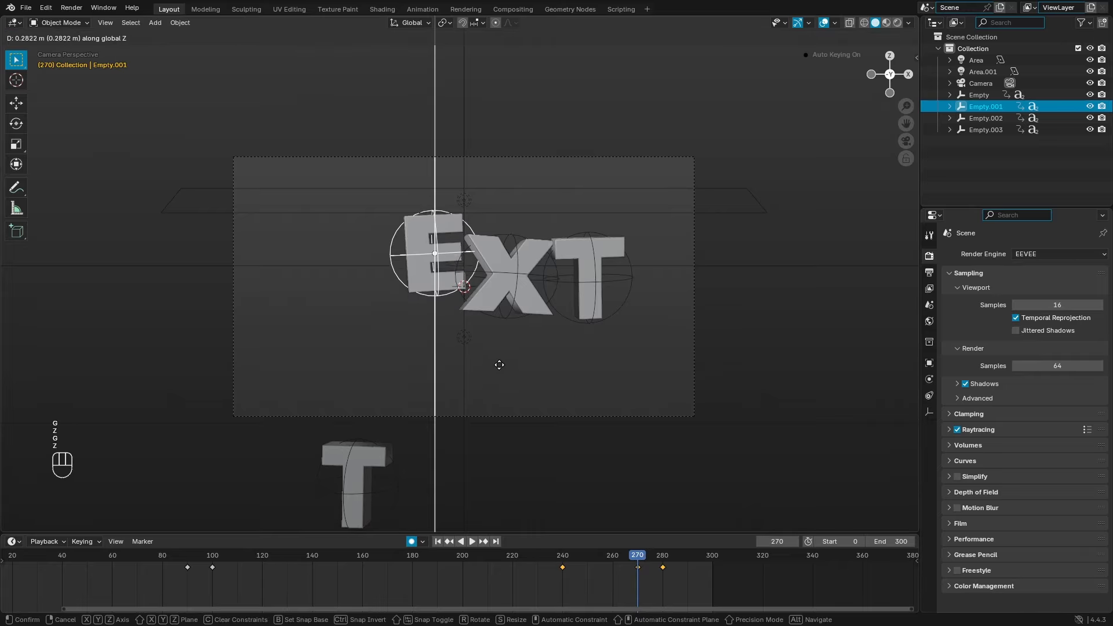
left_click(510, 330)
Step: At frame 280, drop the X below the camera frame along Z
left_click(505, 290)
left_click(662, 557)
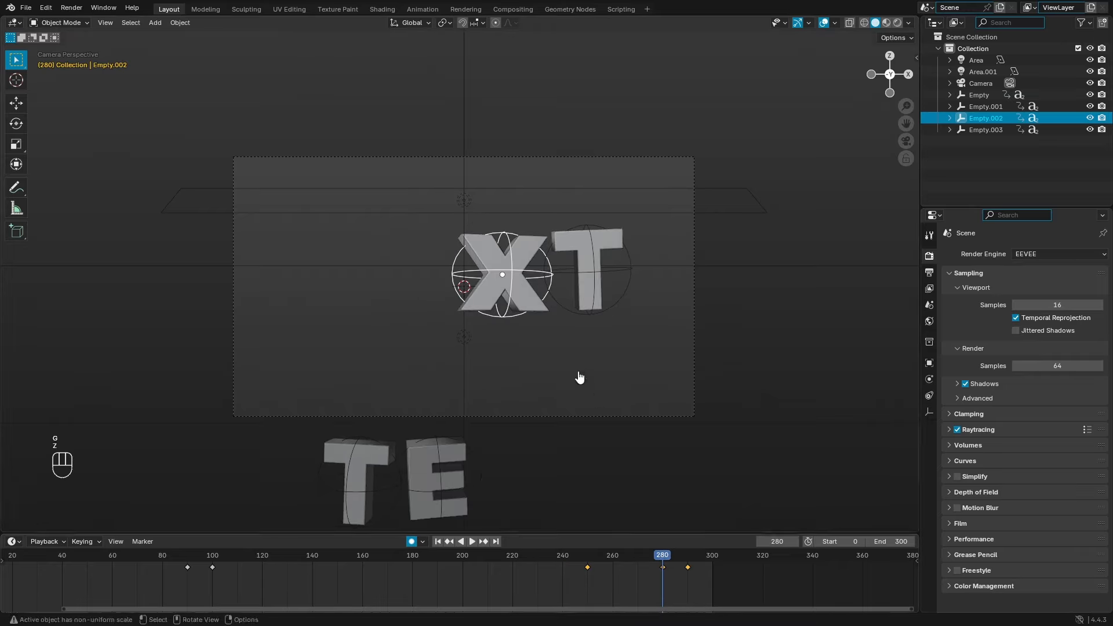
key("g")
key("z")
left_click(584, 341)
left_click(588, 305)
Step: At frame 290, drop the last T along Z, then play from frame 200
left_click(685, 562)
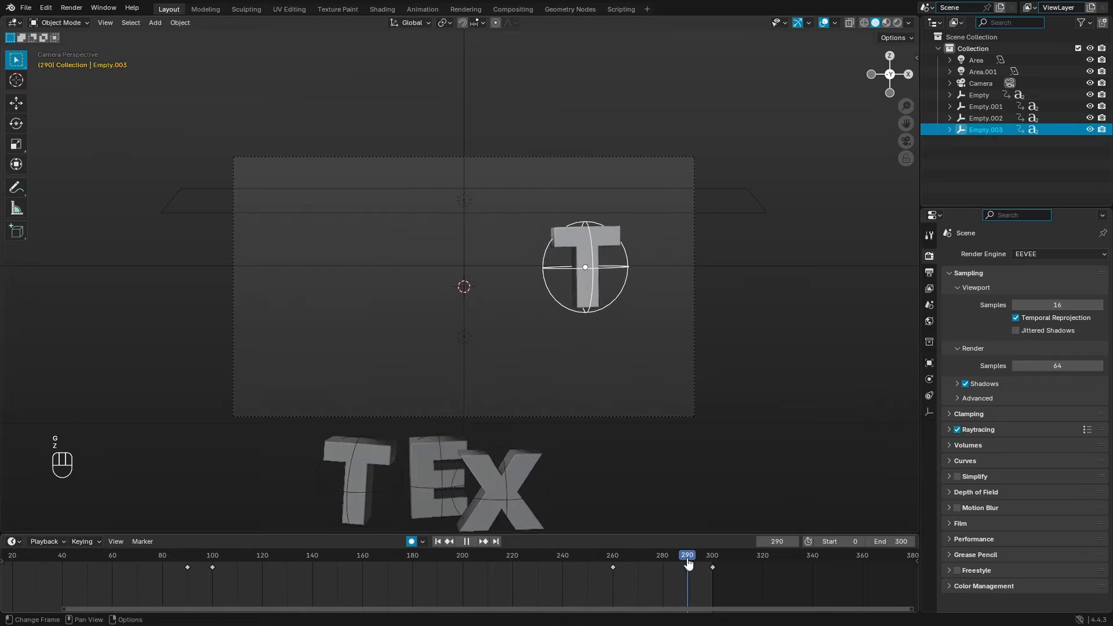
key("g")
key("z")
left_click(634, 343)
left_click(463, 555)
key("space")
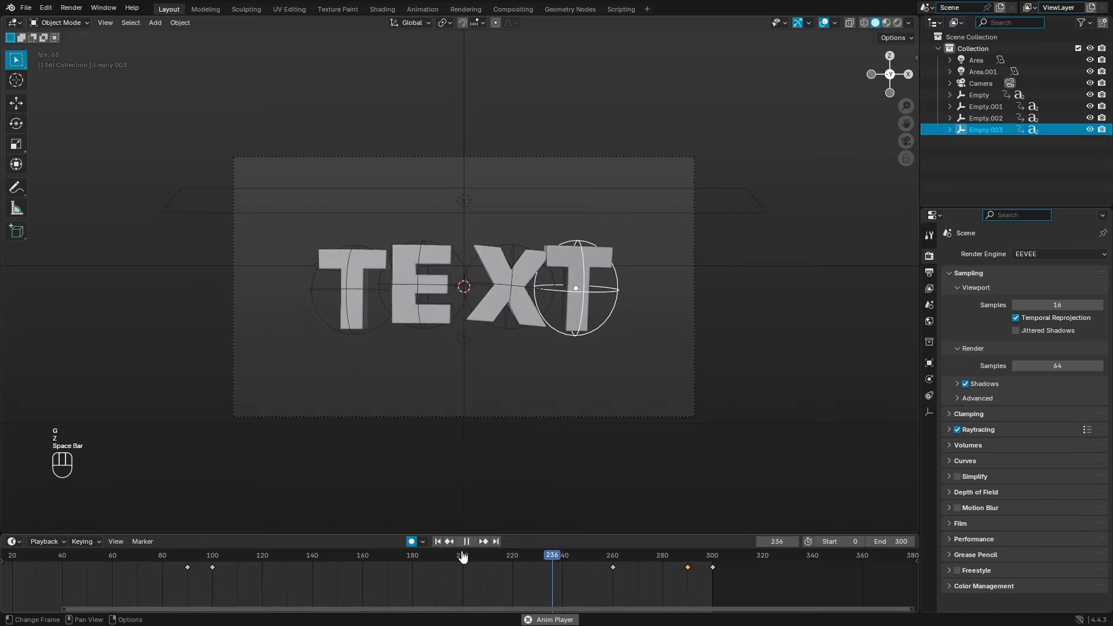
Step: Set the camera's Viewport Display Passepartout to 1.000
left_click(545, 417)
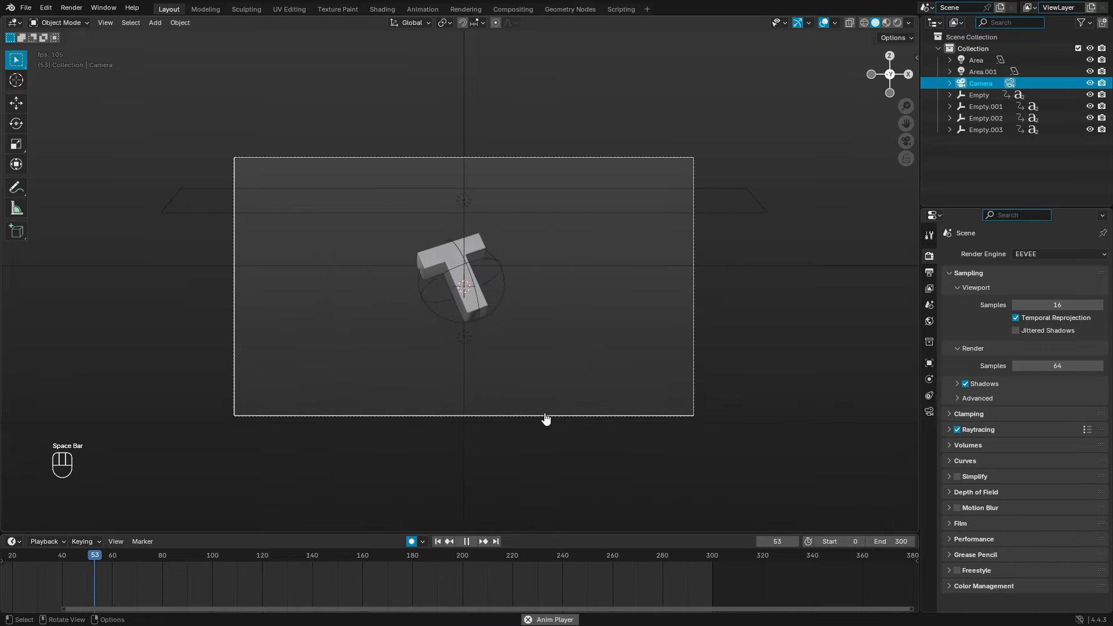
scroll(553, 302, "up", 2)
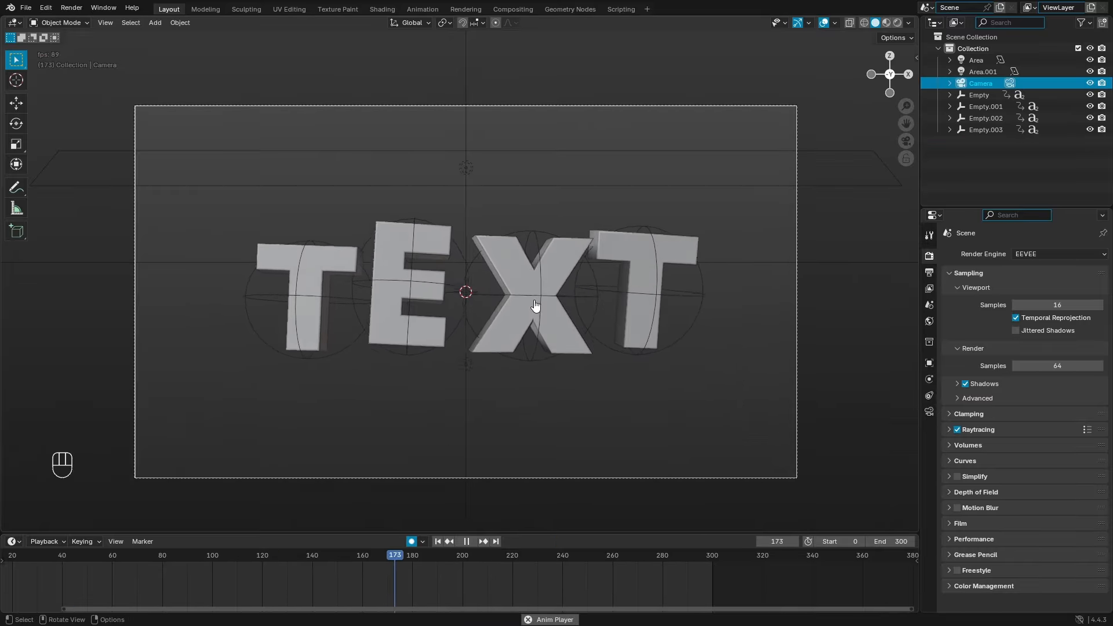
left_click(929, 411)
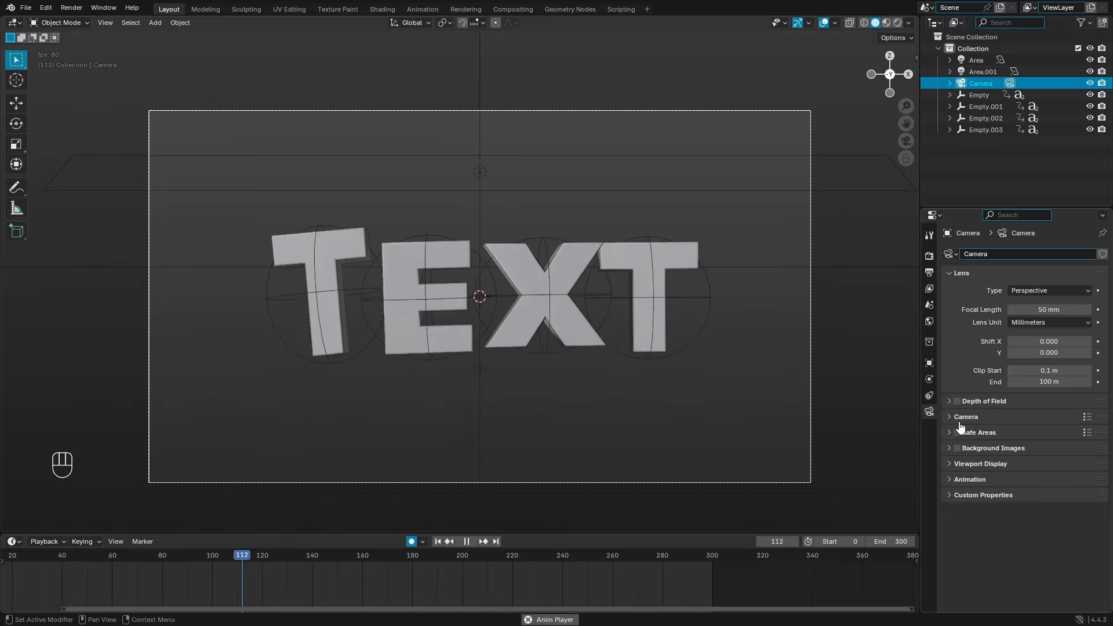
left_click(964, 464)
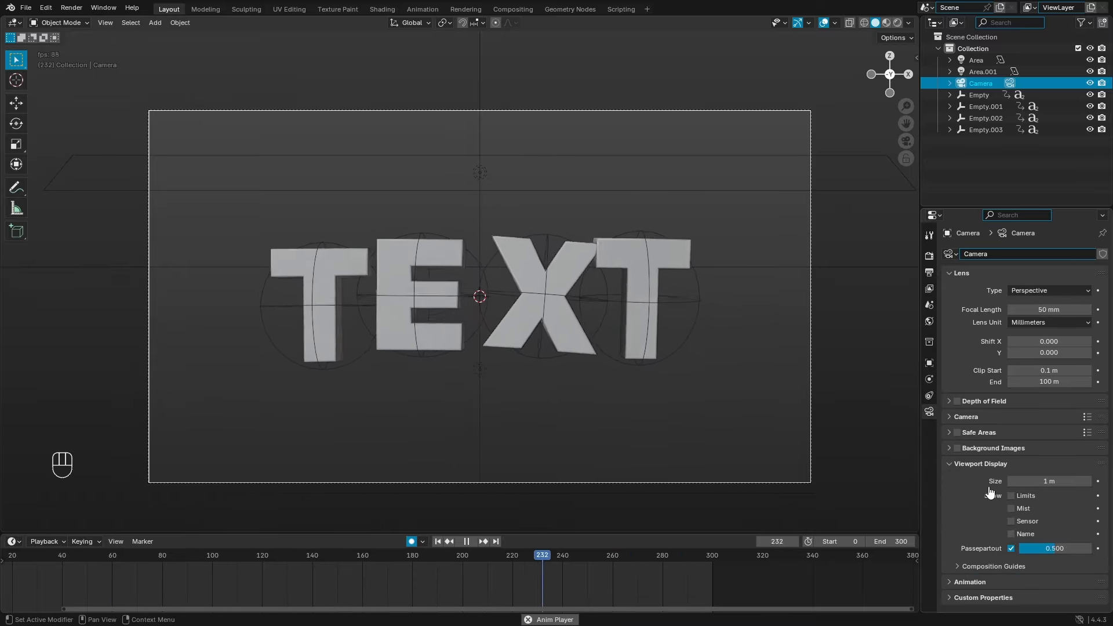
left_click_drag(1054, 548, 1099, 544)
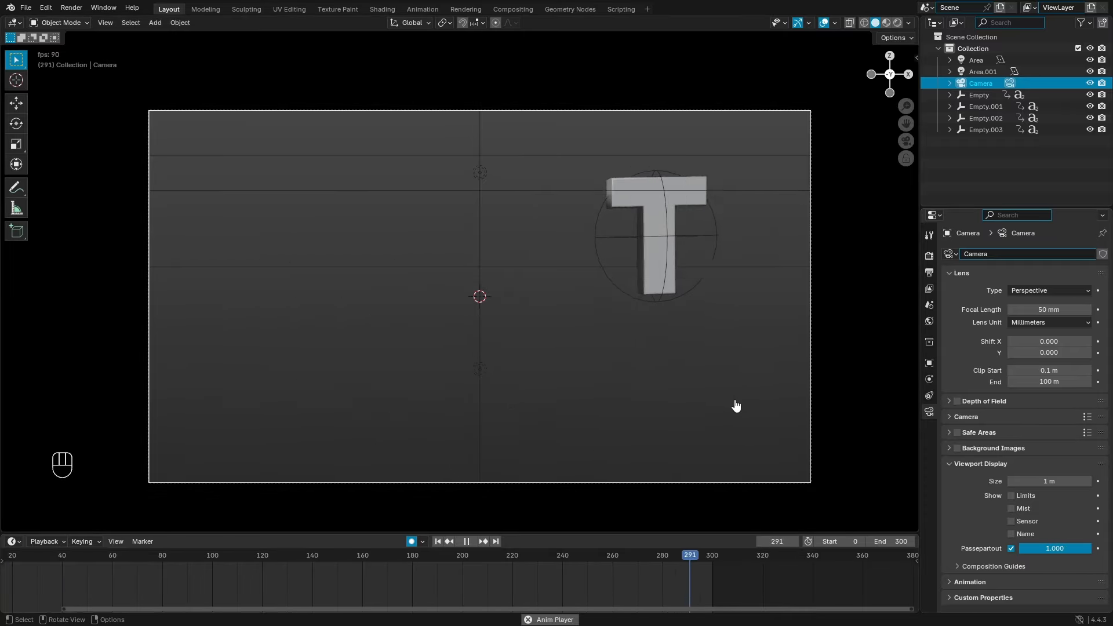
Step: Scrub the timeline to around frame 100, where the letters settle
left_click(363, 560)
left_click_drag(363, 561, 134, 564)
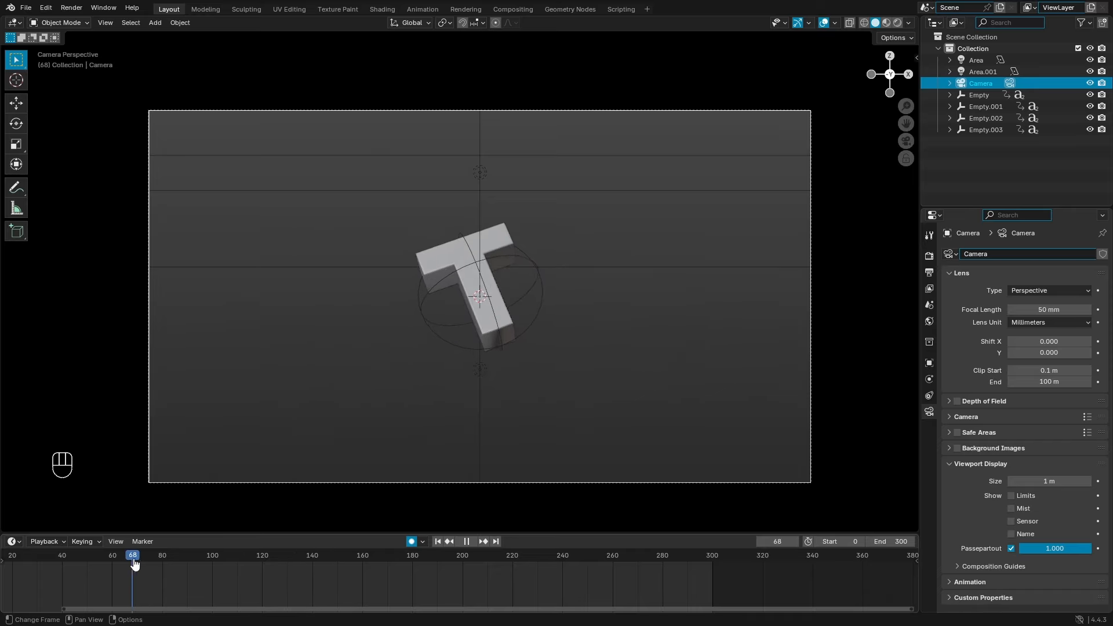
left_click_drag(209, 555, 197, 550)
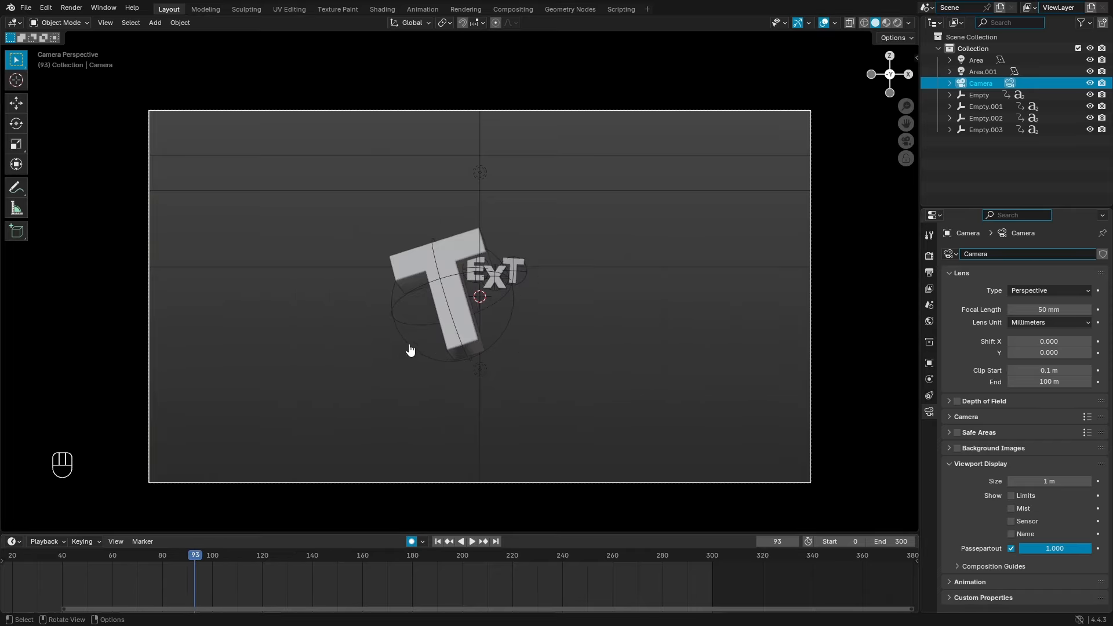
left_click(410, 350)
left_click(213, 555)
scroll(213, 579, "up", 5)
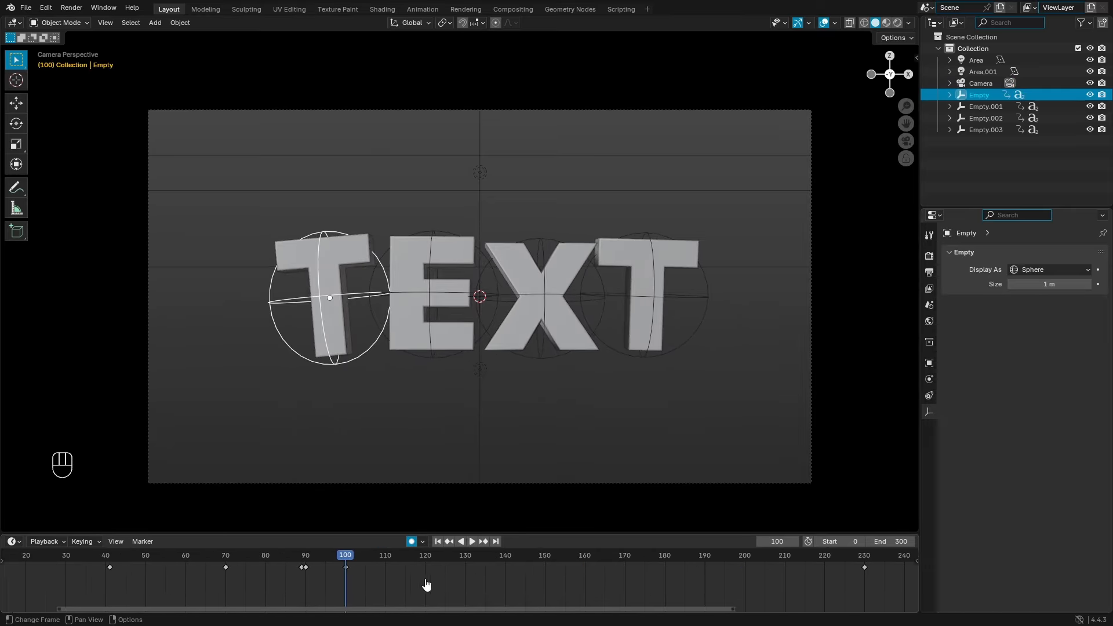
scroll(407, 578, "down", 3)
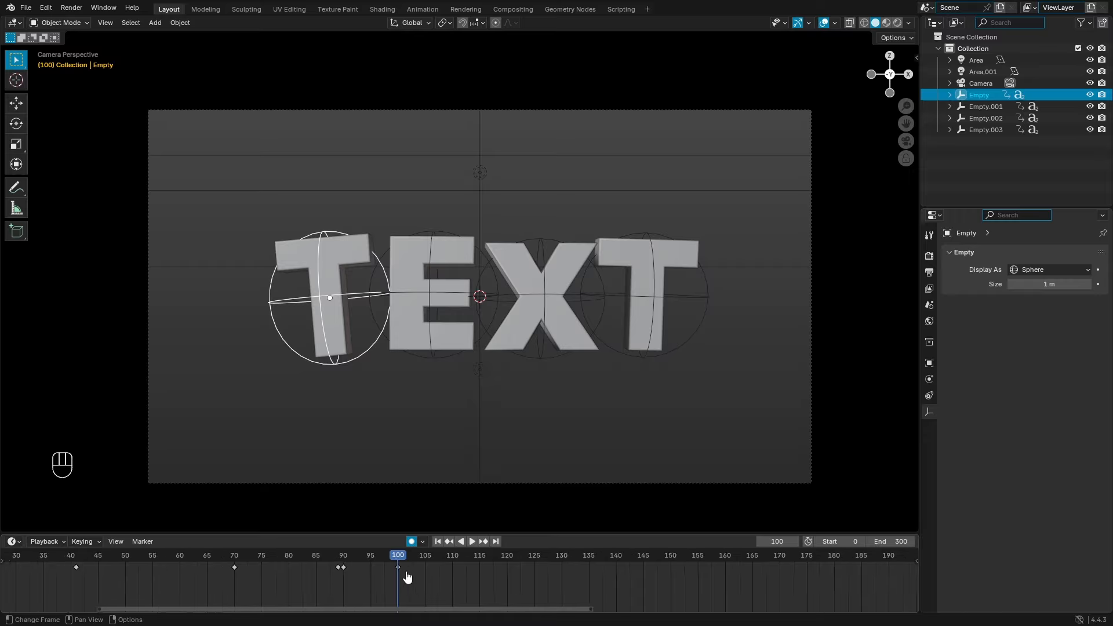
left_click_drag(416, 568, 500, 568)
Step: Stop playback at frame 130, select the E, X and last T empties, and return to frame 100
key("space")
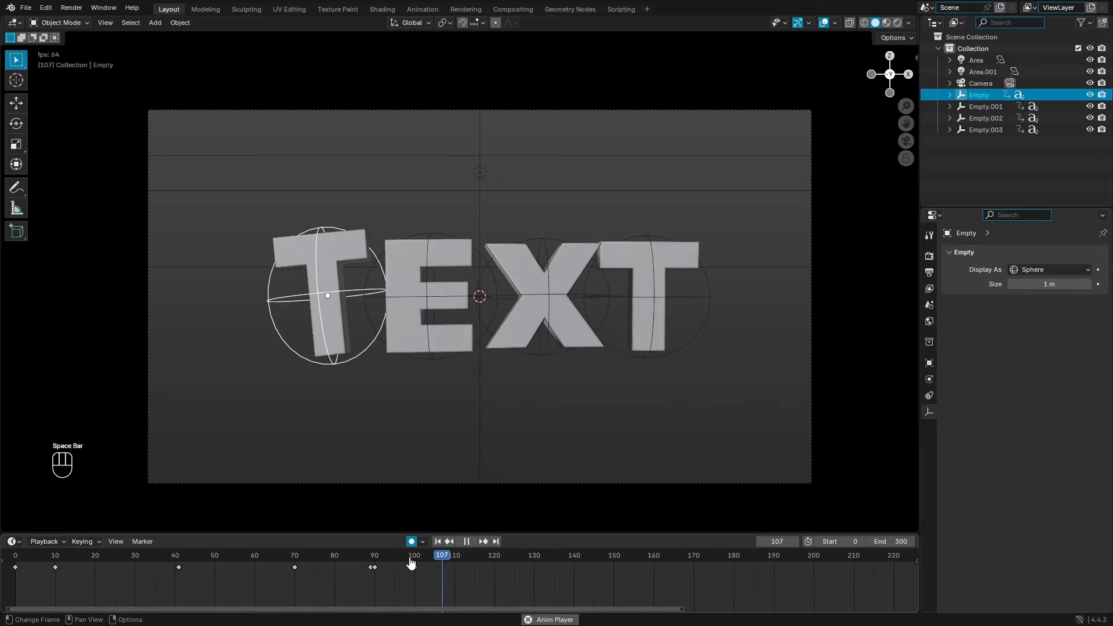
key("space")
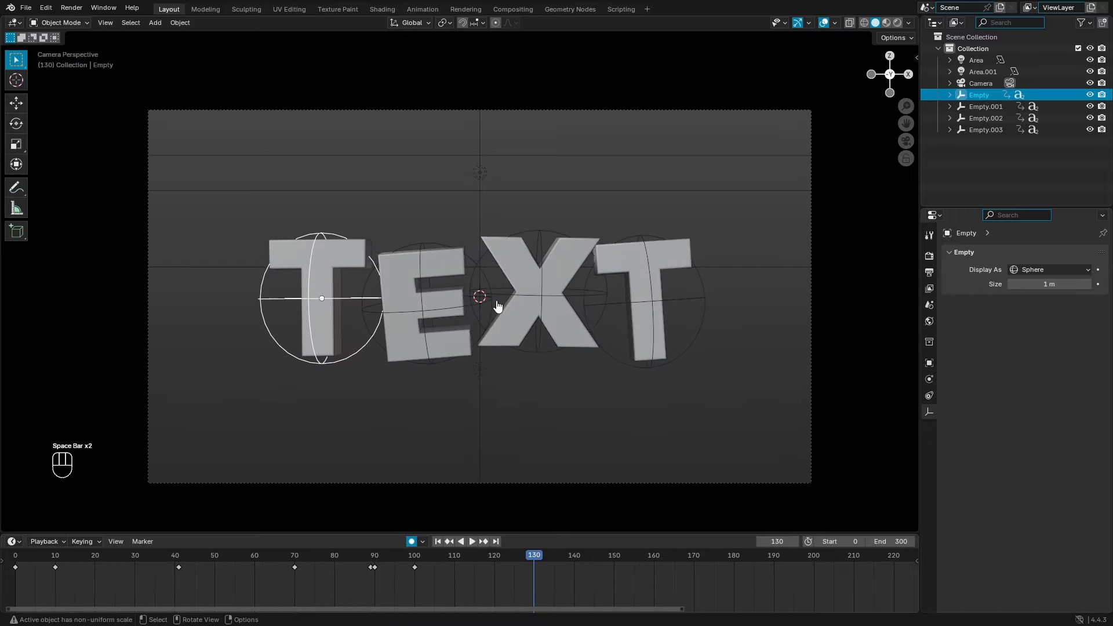
left_click(442, 371, "shift")
left_click(573, 368, "shift")
left_click(649, 376, "shift")
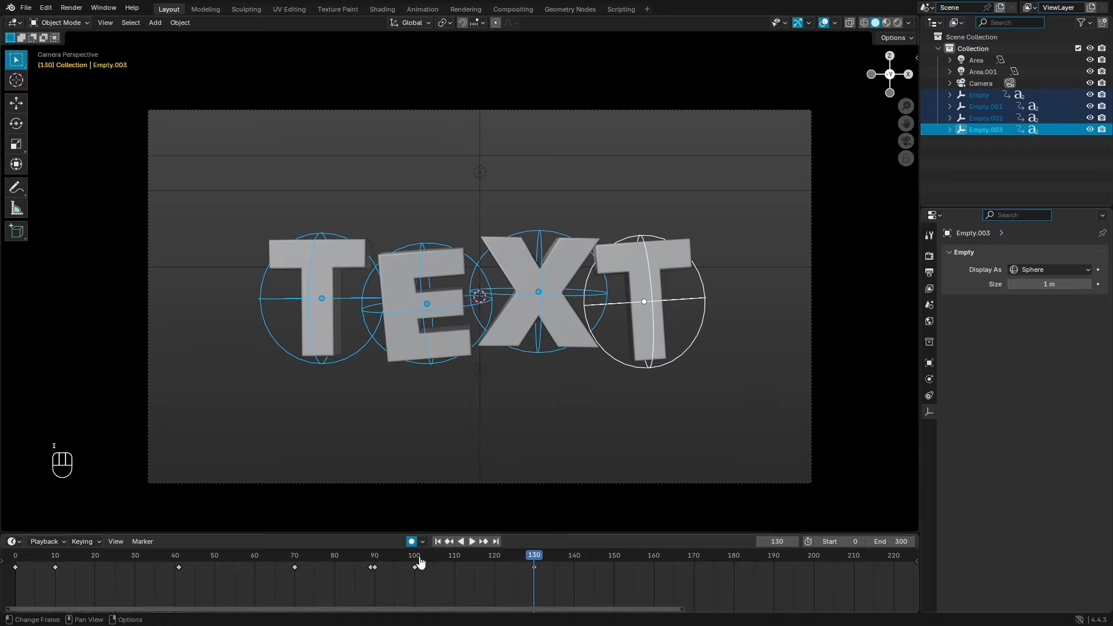
mouse_move(420, 564)
left_mouse_down()
mouse_move(385, 569)
mouse_move(416, 571)
left_mouse_up()
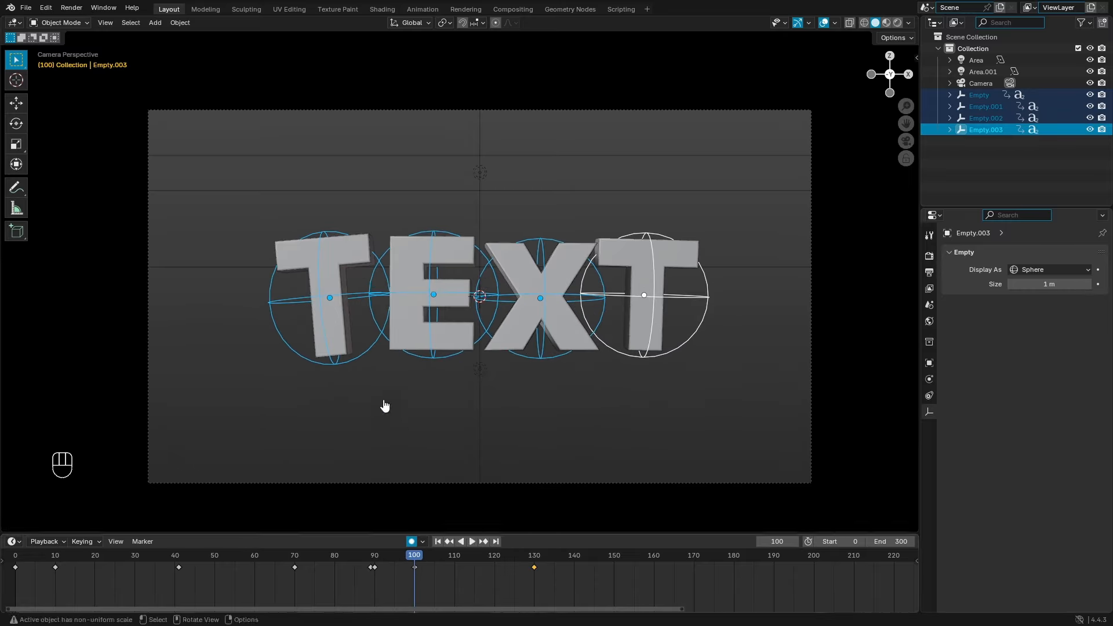
Step: Move the first T and the E further to the left
left_click(353, 371)
key("g")
left_click(388, 365)
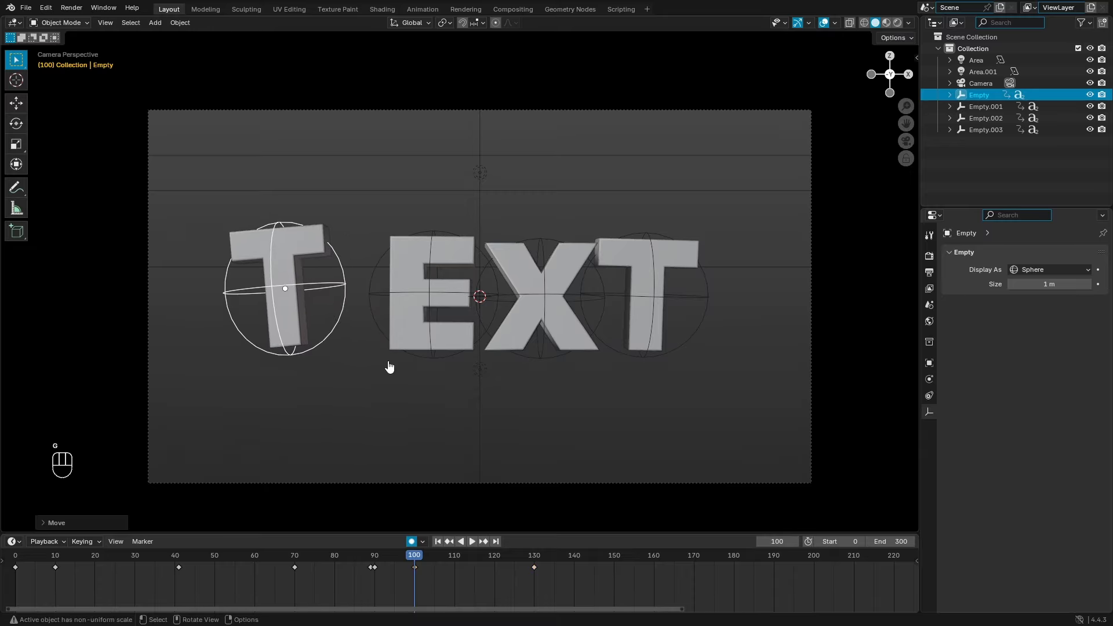
left_click(430, 363)
key("g")
left_click(397, 361)
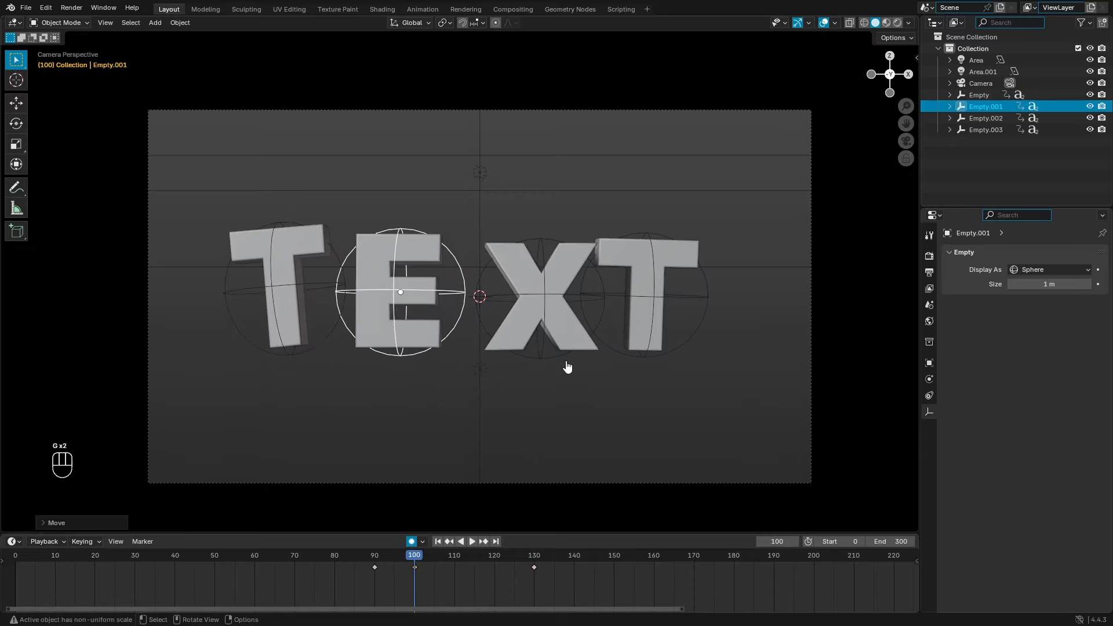
Step: Move the last T and the X further to the right
left_click(680, 353)
key("g")
left_click(687, 351)
left_click(596, 331)
key("g")
left_click(608, 330)
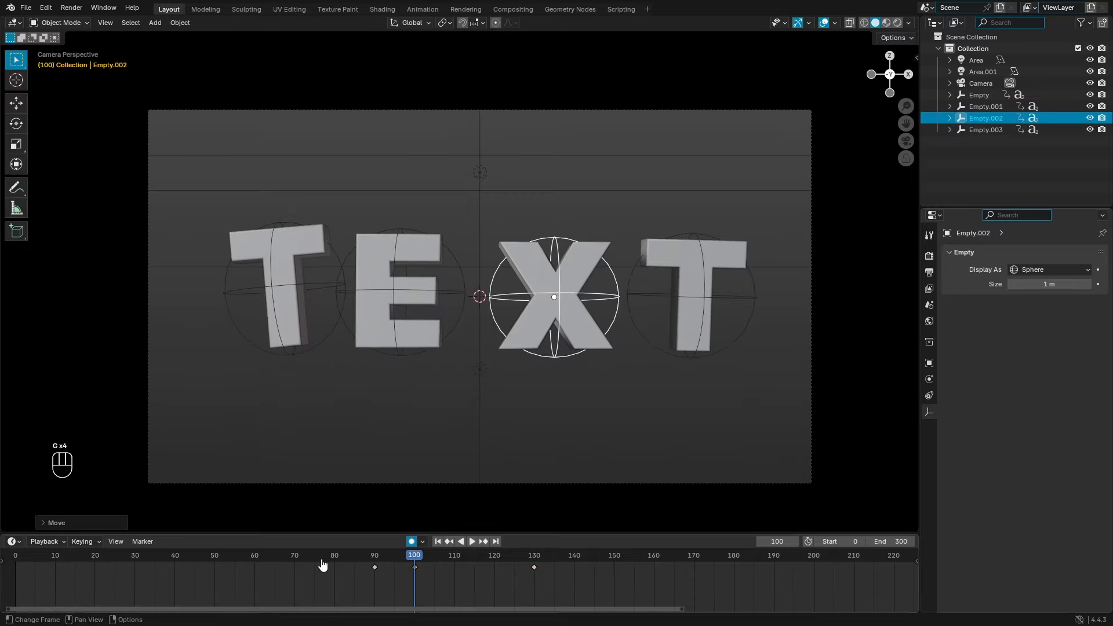
Step: Play from around frame 68 to review the new letter spacing
left_click(285, 557)
key("space")
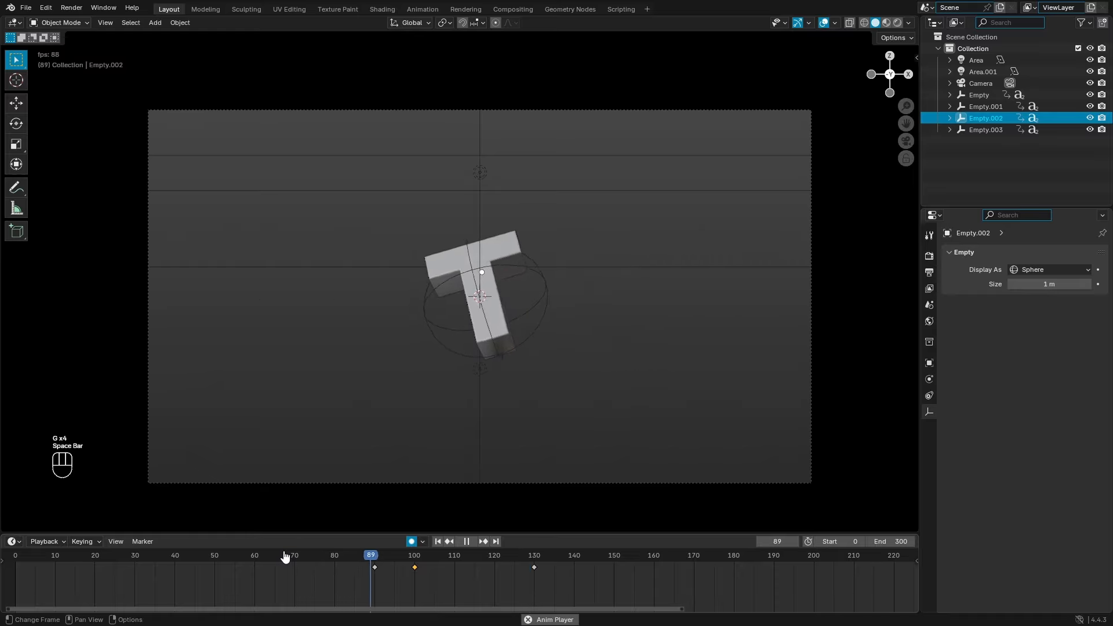
left_click(290, 558)
left_click(469, 543)
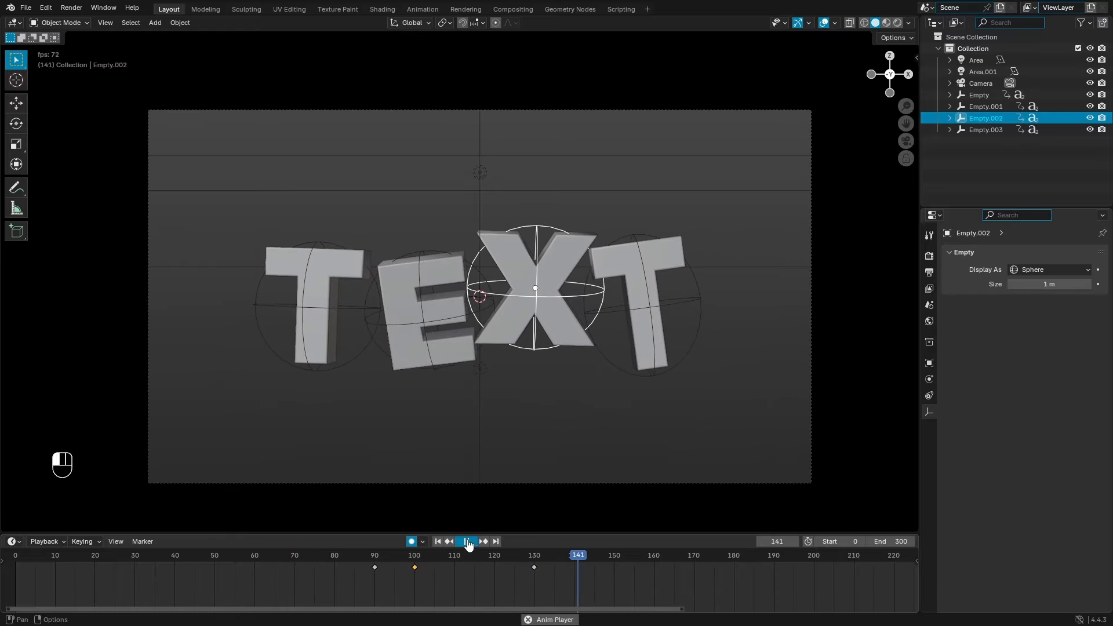
scroll(469, 557, "down", 2)
Step: Select all four letter empties together
left_click(636, 387)
left_click(489, 368, "shift")
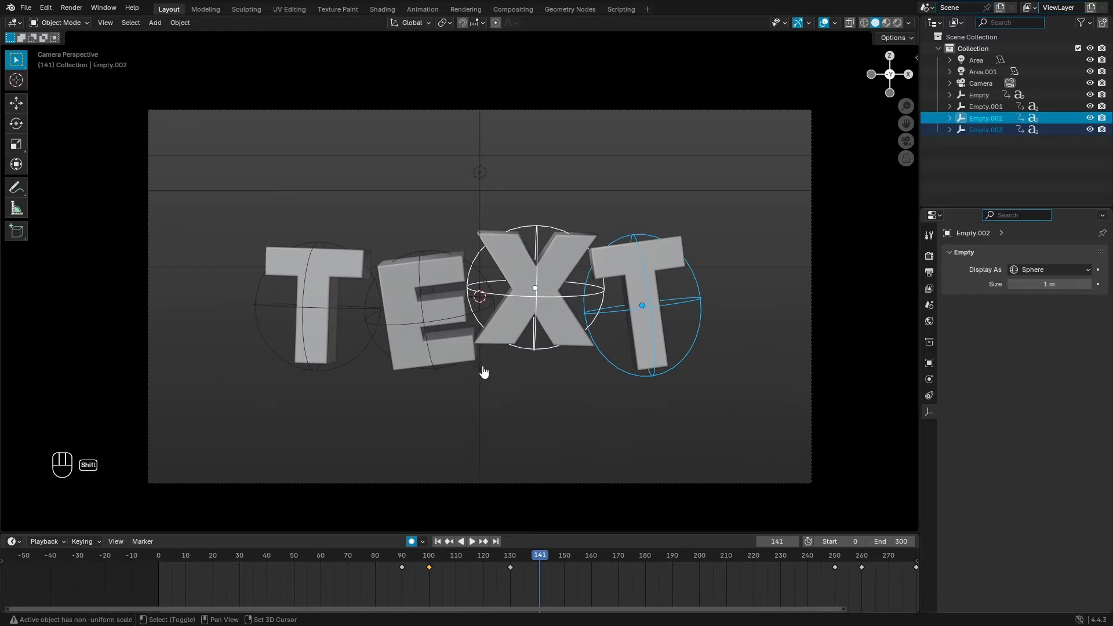
left_click(436, 371, "shift")
left_click(316, 368, "shift")
Step: After a quick playback, return to frame 130 and move the first T right and down
left_click_drag(619, 566, 620, 561)
key("space")
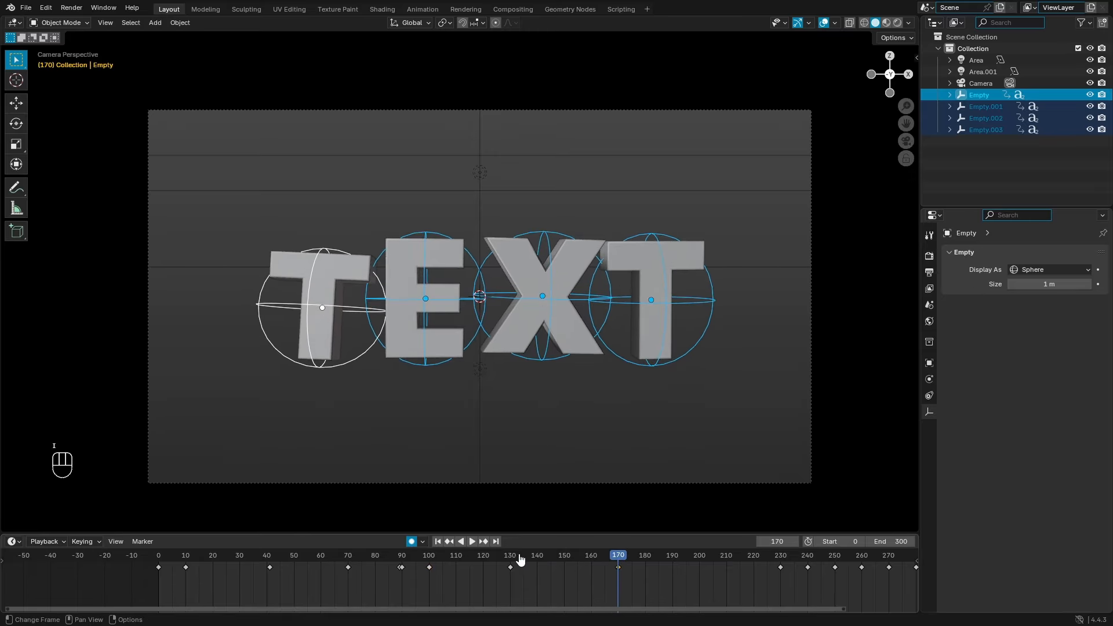
left_click_drag(520, 559, 513, 563)
key("g")
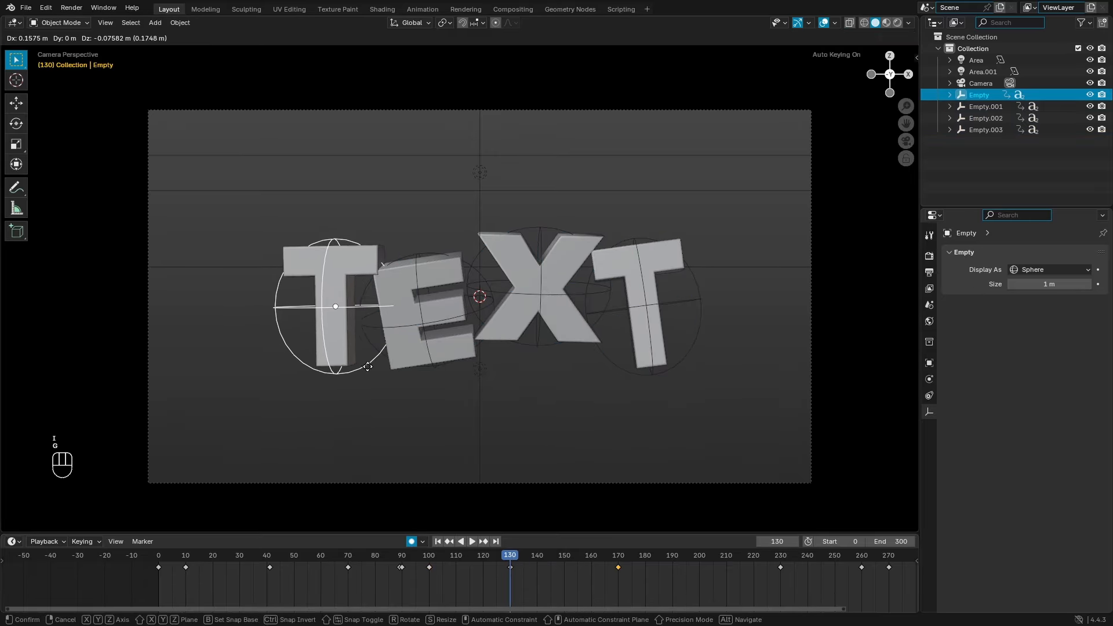
left_click(371, 368)
Step: Nudge the E right, move the X left and down, and shift the last T left
left_click(441, 371)
key("g")
left_click(460, 371)
left_click(542, 345)
key("g")
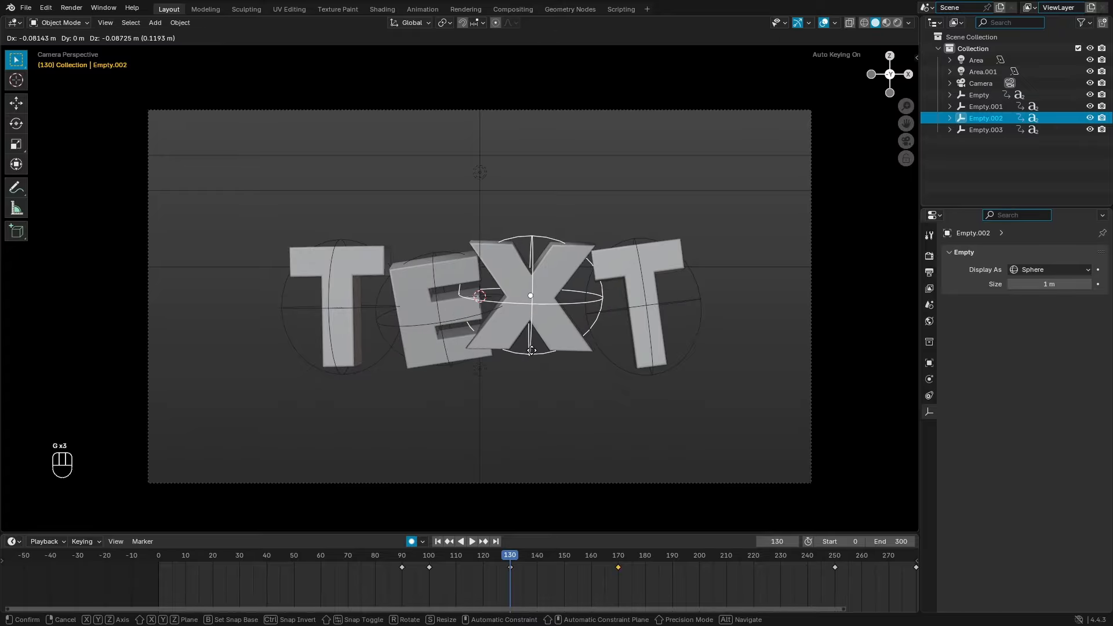
left_click(531, 351)
left_click(624, 372)
key("g")
left_click(611, 369)
left_click(351, 560)
Step: Play the animation, then stop and scrub to around frame 101
key("space")
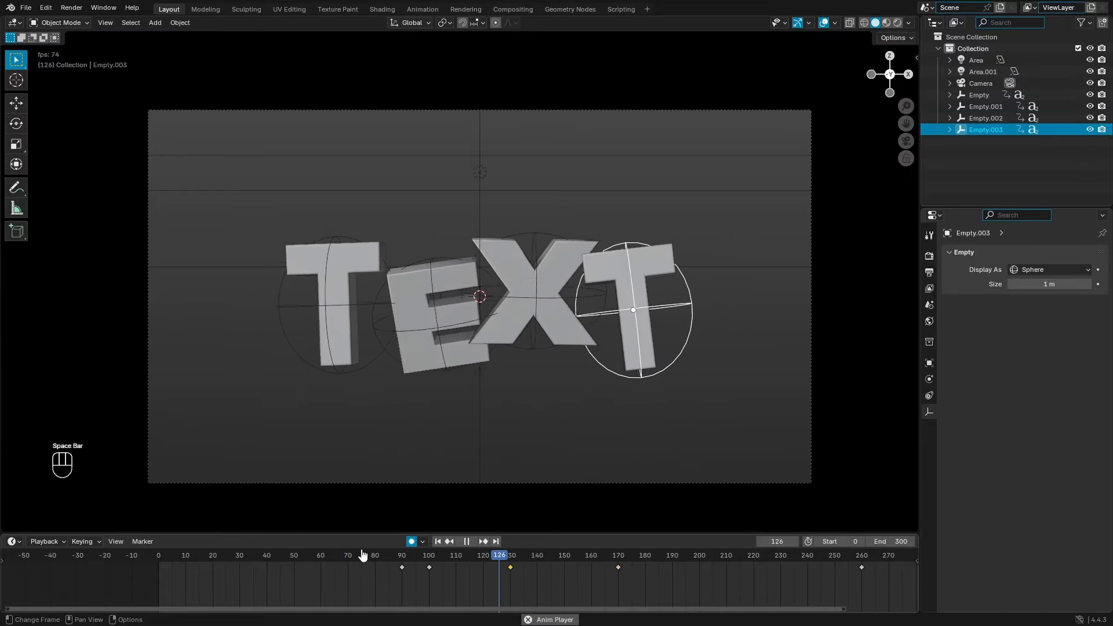
scroll(489, 390, "down", 6)
scroll(494, 373, "up", 5)
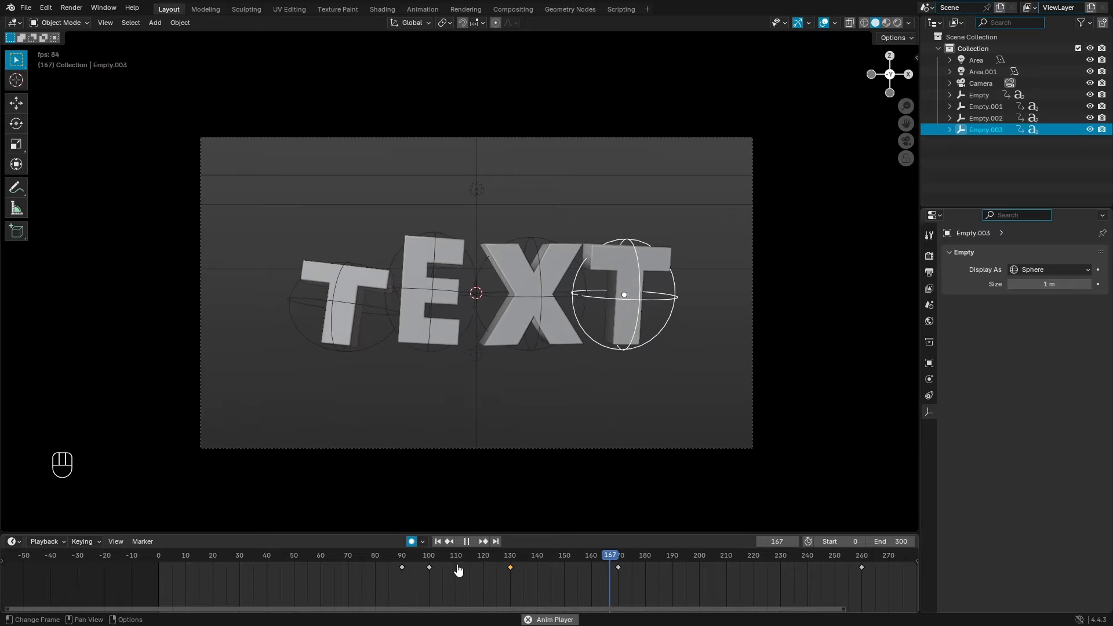
left_click(472, 544)
left_click_drag(431, 560, 477, 573)
Step: Slide the first T's and last T's keyframes later (last T to about 147), then replay from frame 77
left_click(375, 355)
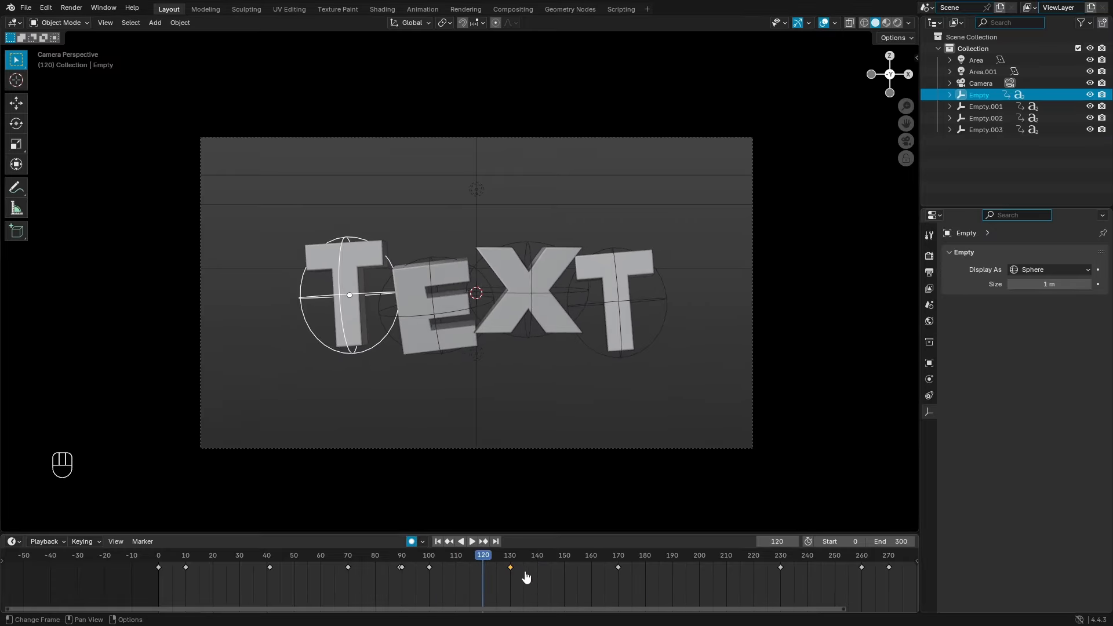
key("g")
left_click(564, 579)
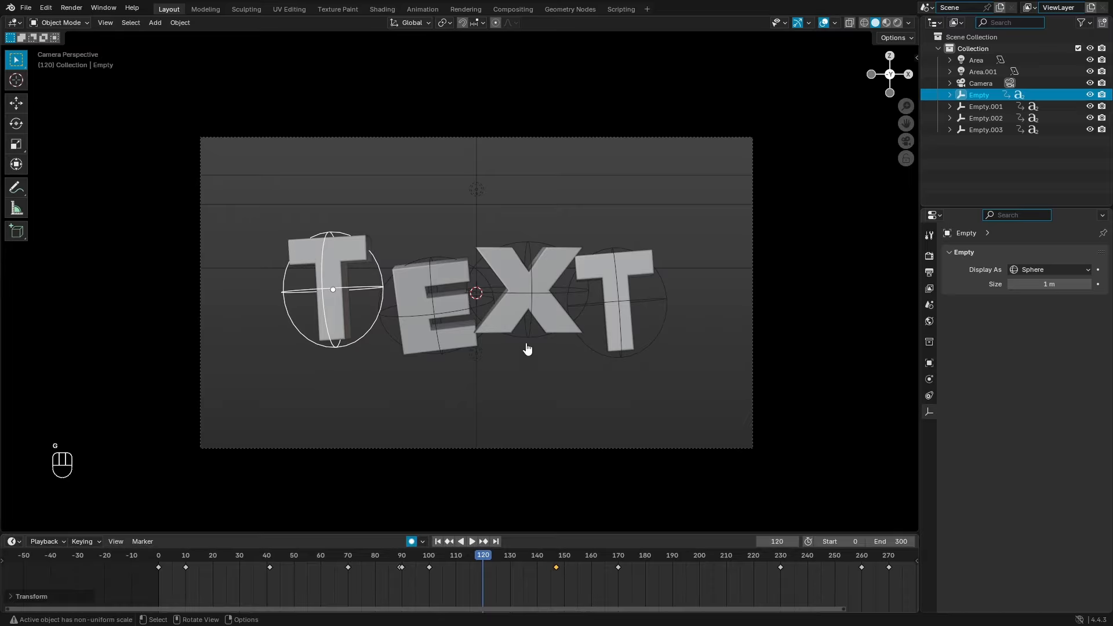
left_click(526, 343)
left_click(593, 351)
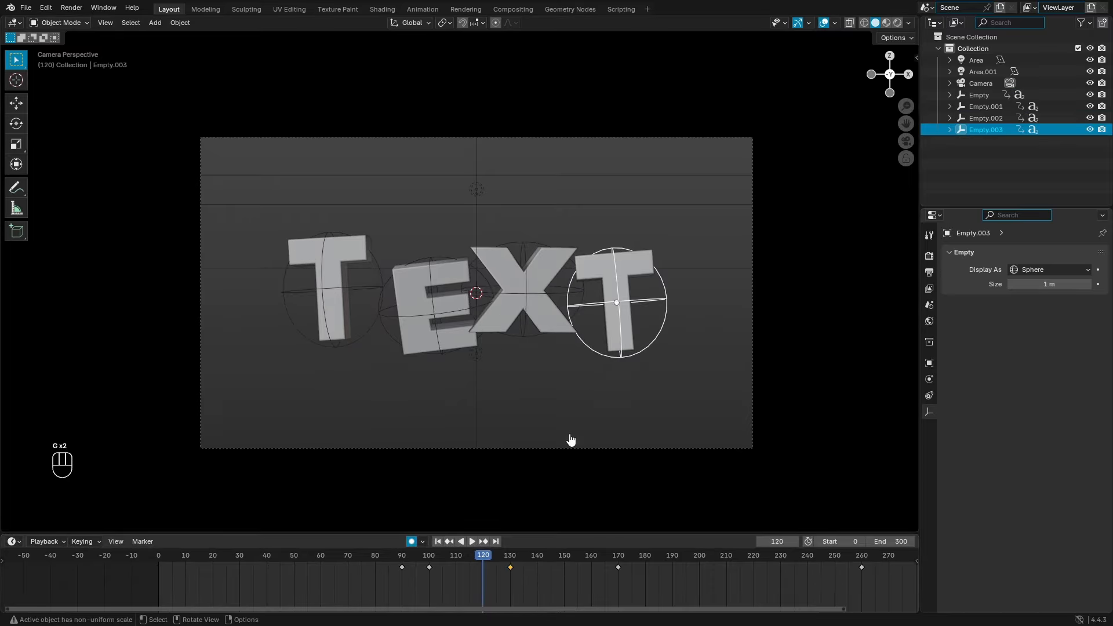
key("g")
left_click(600, 583)
left_click(371, 574)
key("space")
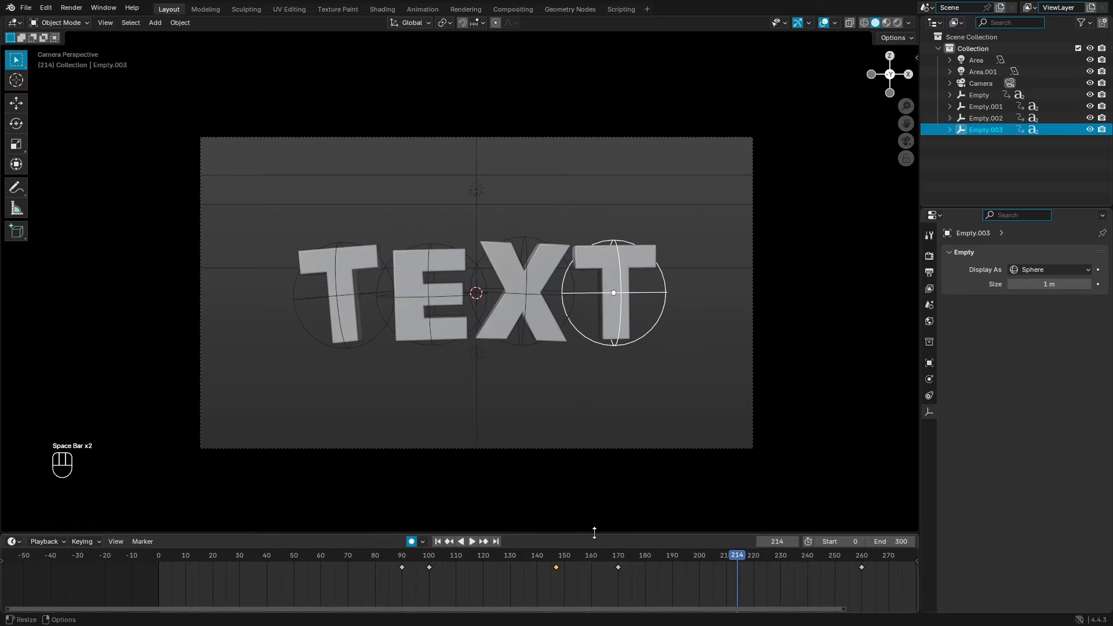
Step: Retime the X's keyframe 10 frames later, to frame 180
left_click(514, 353)
middle_click_drag(576, 522, 506, 443)
key("KP_0")
key("g")
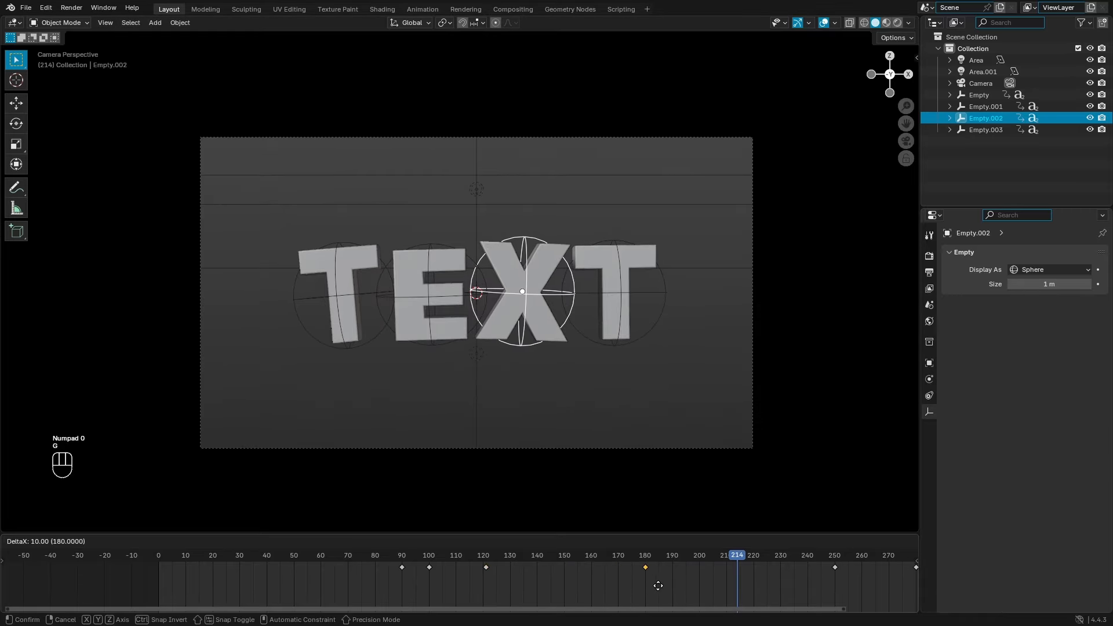
left_click(668, 584)
Step: Slide the last T's keyframe 6 frames later
left_click(377, 354)
left_click(365, 356)
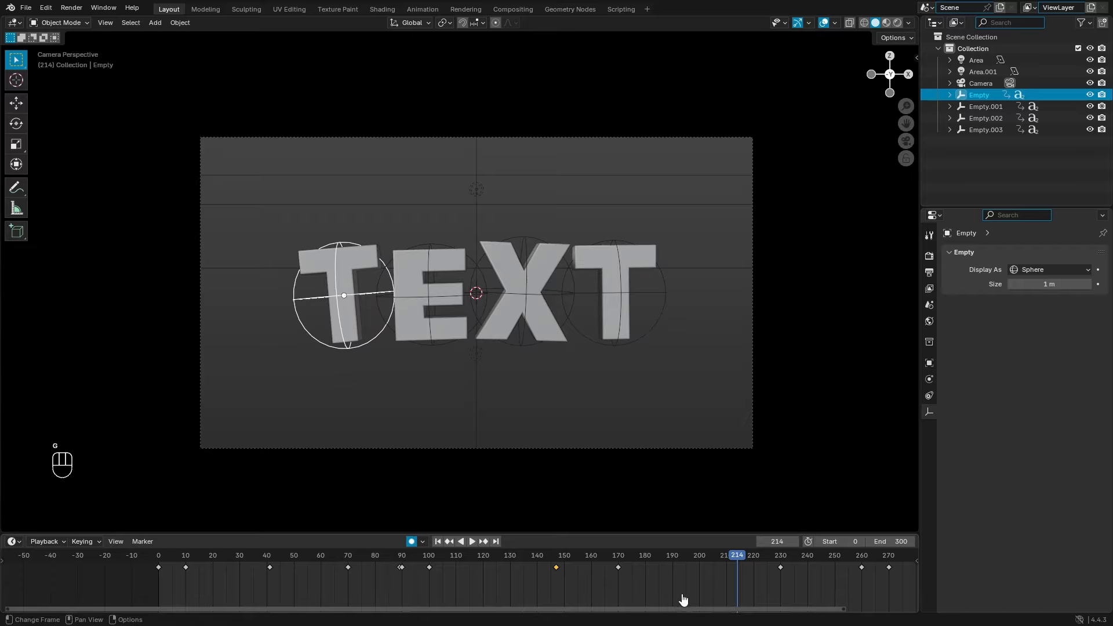
left_click(591, 346)
left_click(618, 567)
key("g")
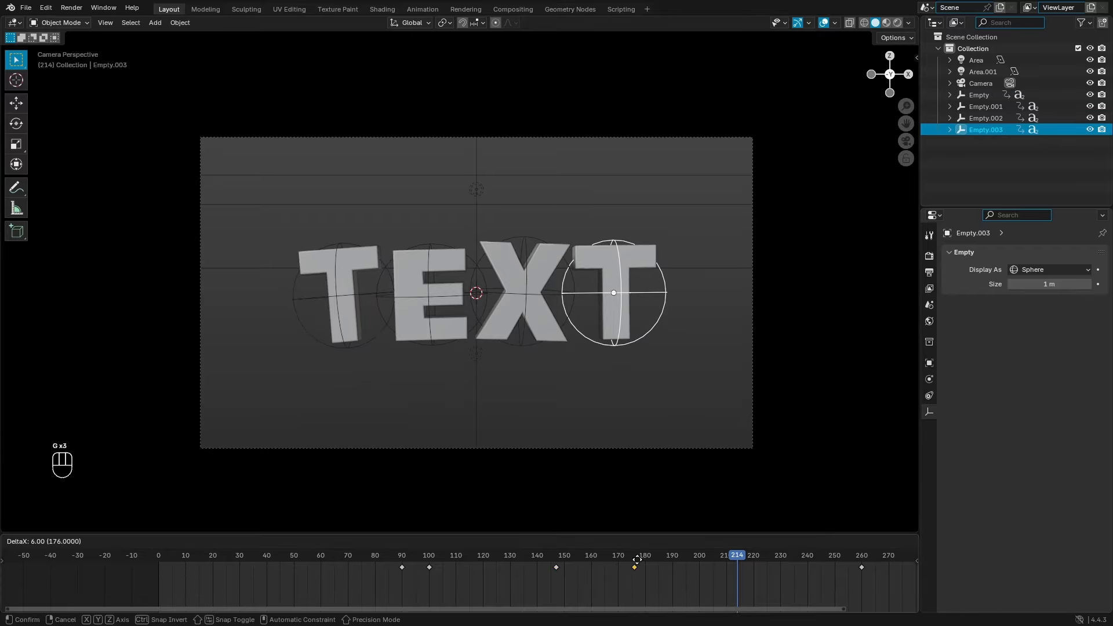
left_click(647, 560)
Step: Move the E's keyframe from frame 170 to 206 and play to check the staggering
left_click(440, 350)
left_click(618, 567)
key("g")
left_click(720, 567)
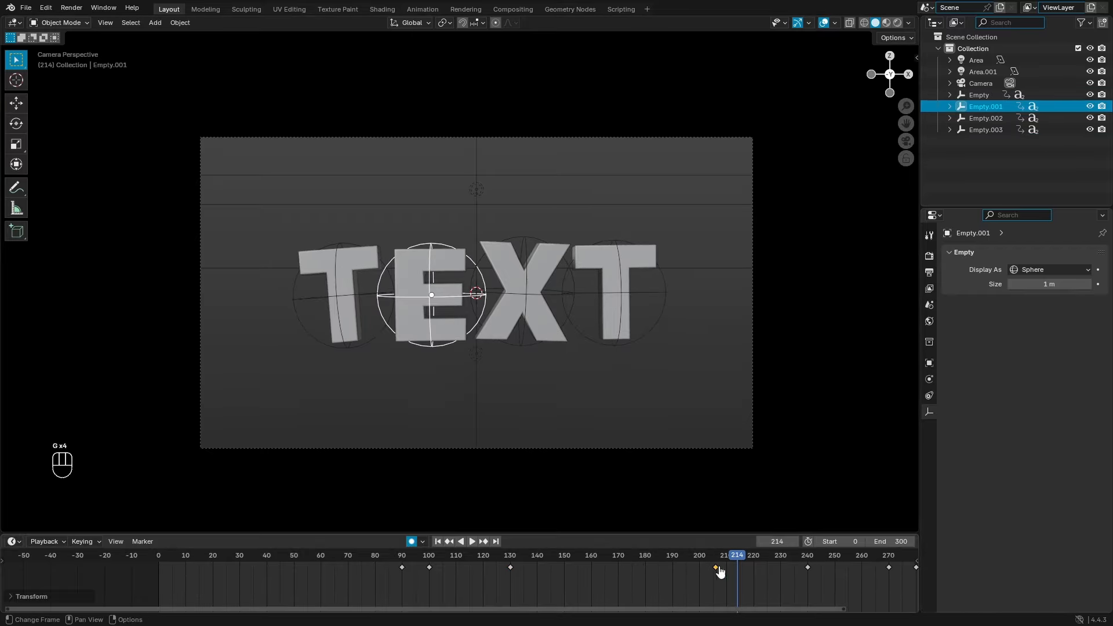
key("space")
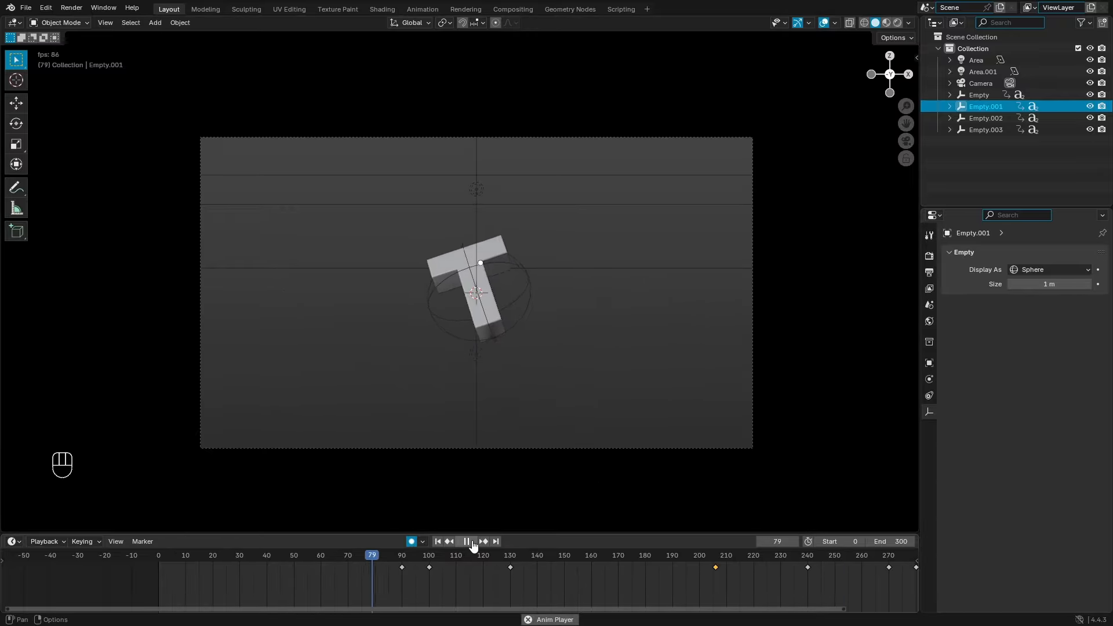
Step: Bring the ending keyframes into view and move the E's late keyframe earlier to frame 266
scroll(555, 579, "down", 3)
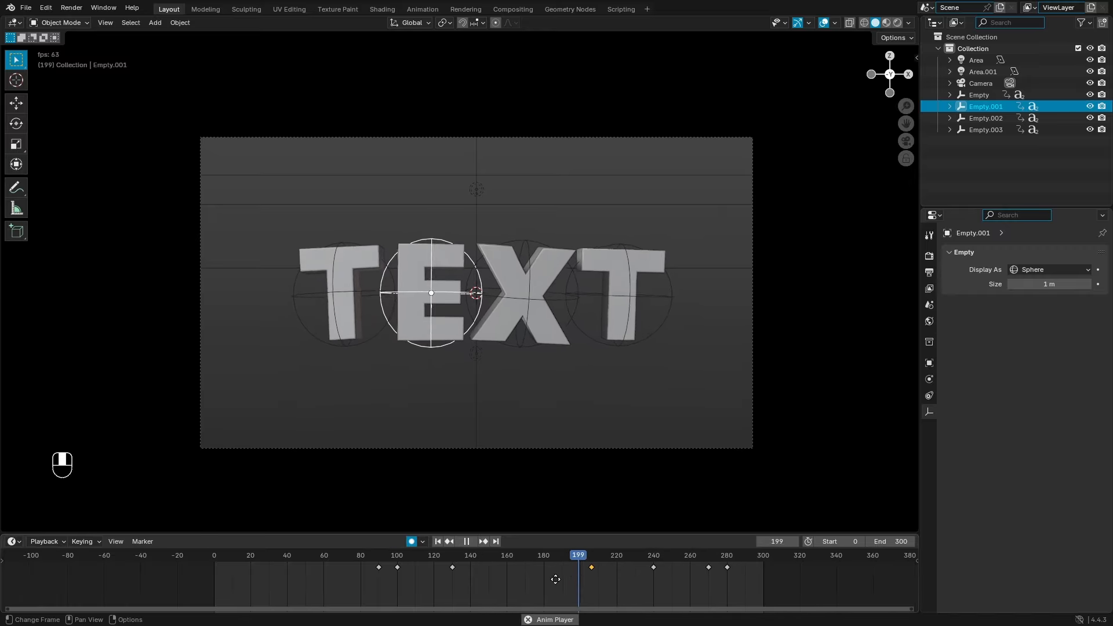
middle_click_drag(556, 580, 378, 578)
left_click(469, 543)
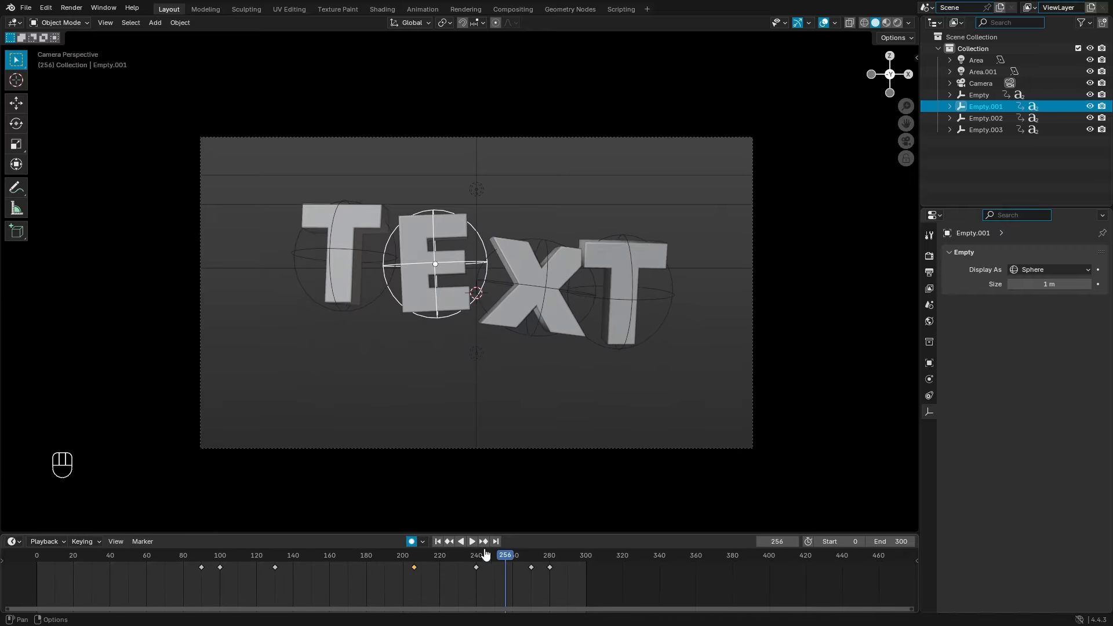
key("g")
left_click(539, 589)
Step: Move the X's exit keyframe later to about 283 and the last T's from 290 to about 276
left_click(524, 345)
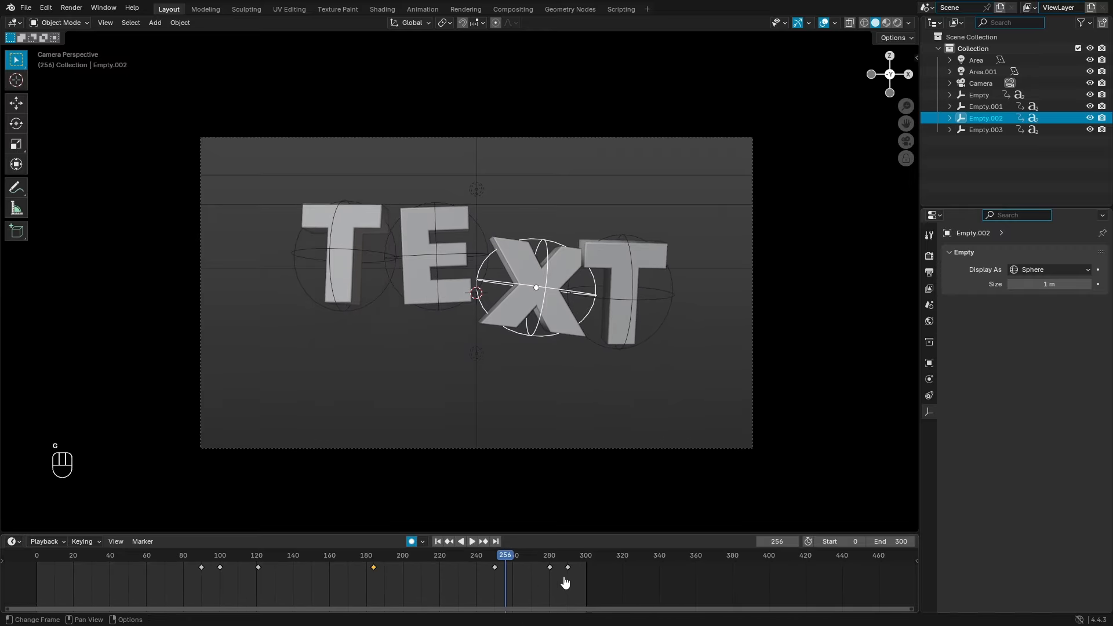
key("g")
left_click(555, 569)
left_click(597, 350)
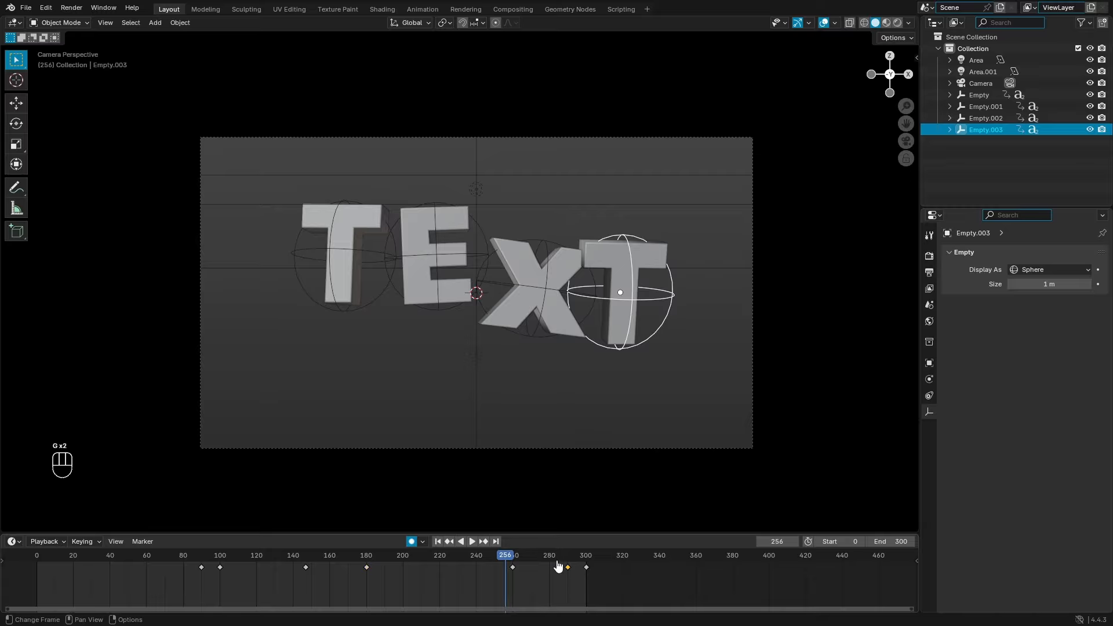
key("g")
left_click(532, 567)
Step: Nudge the first T's exit keyframes from 260 to 259 and from 270 to 274
left_click(372, 318)
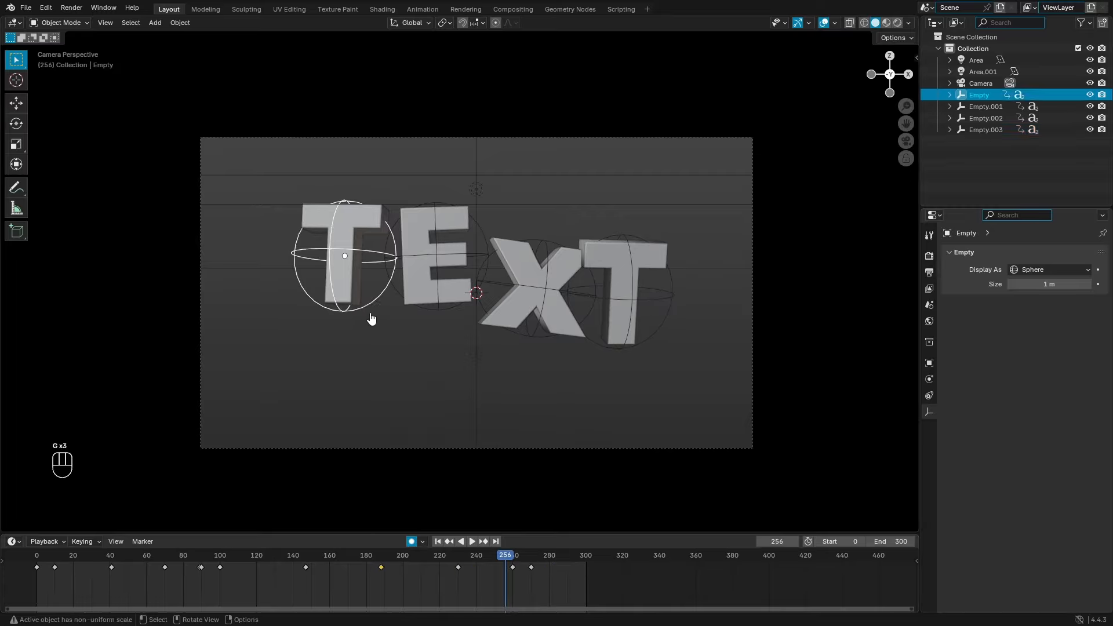
key("g")
left_click(526, 579)
left_click(531, 568)
key("g")
left_click(539, 568)
Step: Play back from frame 215 and scrub frames 261 to 271 to check the drop-out
left_click(429, 559)
key("space")
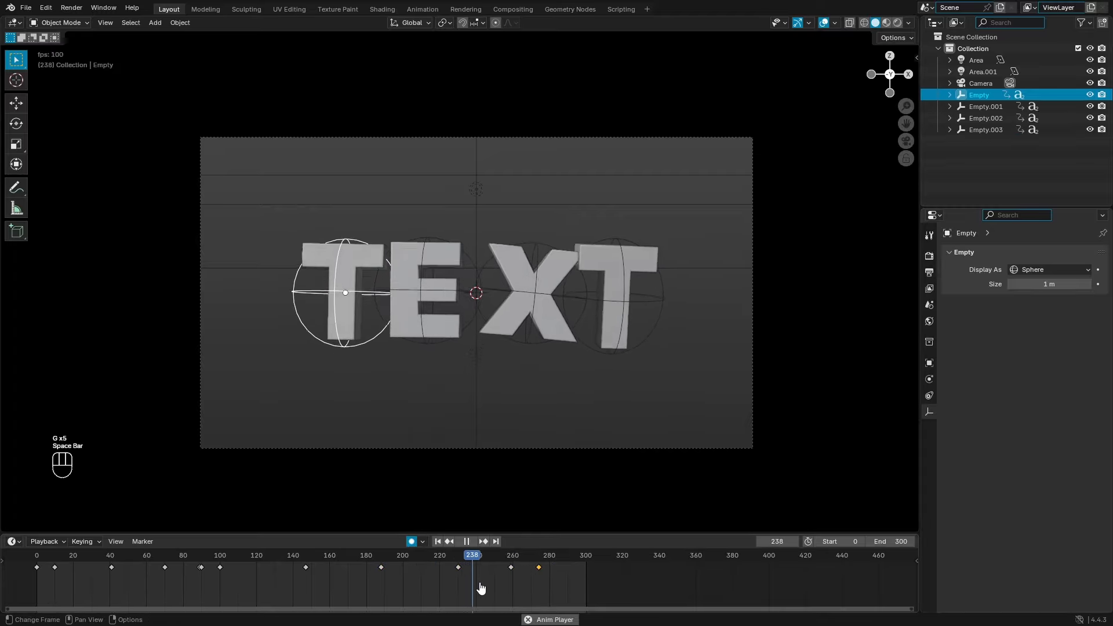
left_click(497, 556)
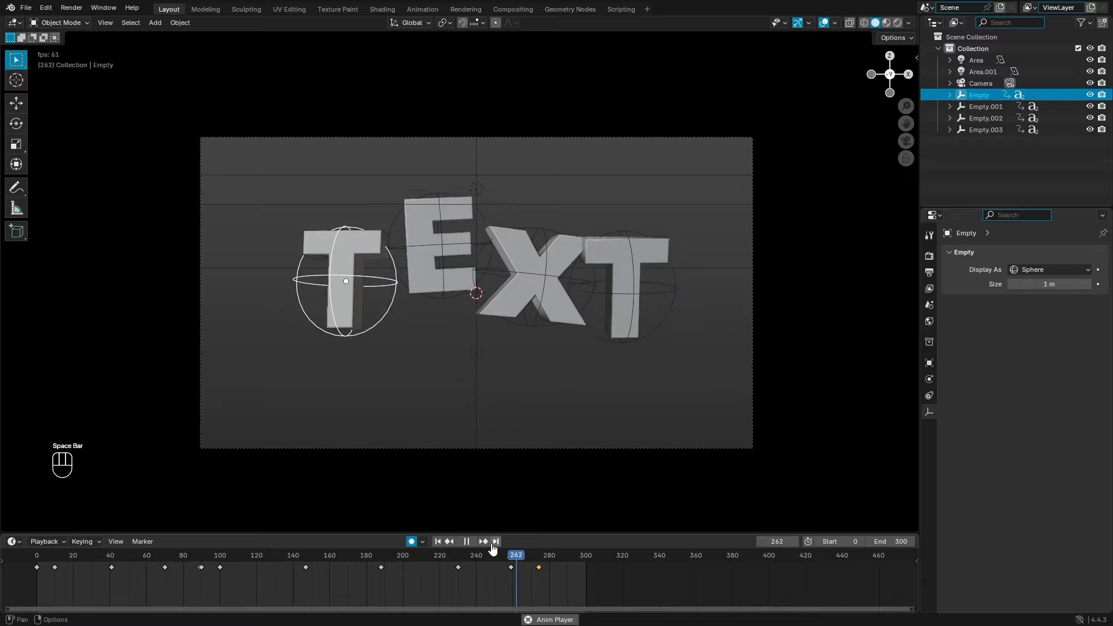
left_click(517, 557)
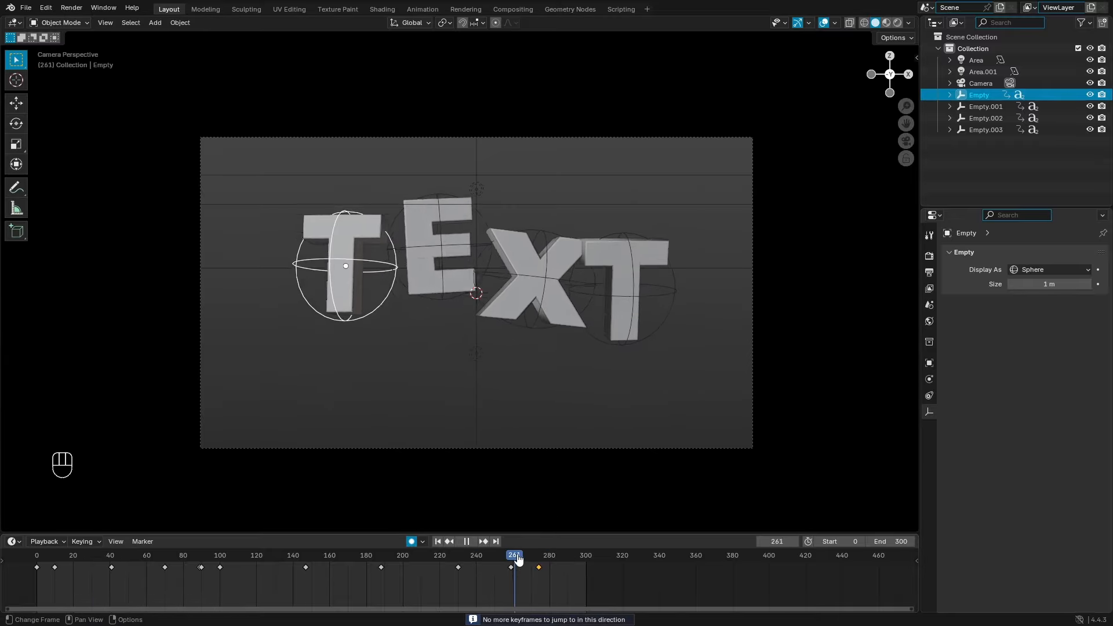
left_click_drag(517, 558, 555, 555)
left_click(523, 294)
Step: Move the X's final exit keyframe to frame 293
scroll(574, 576, "up", 6)
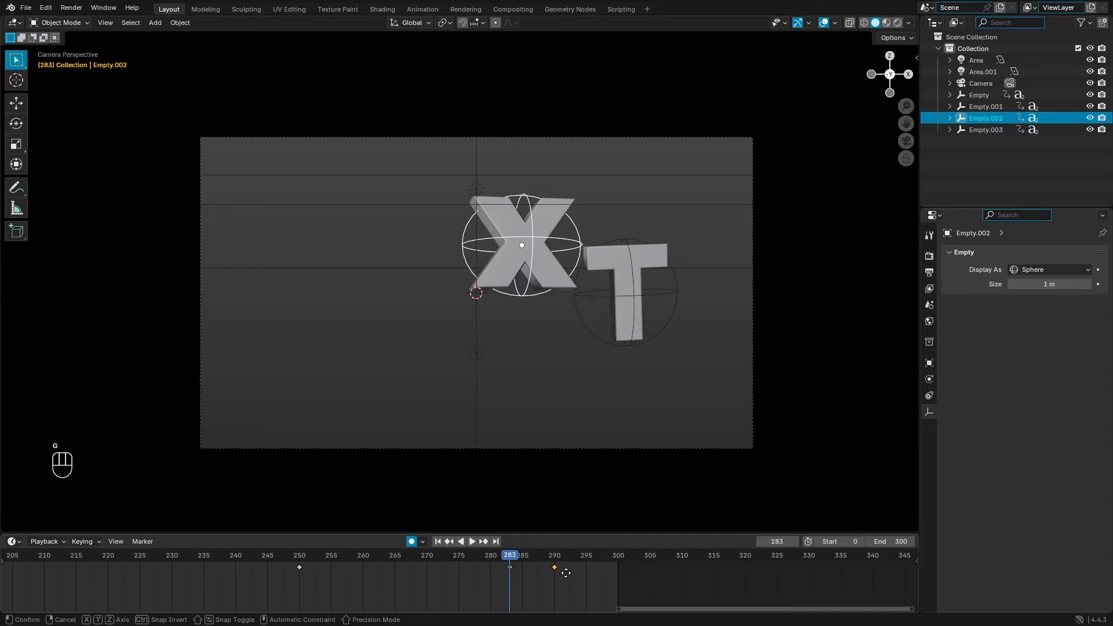
left_click(581, 578)
key("g")
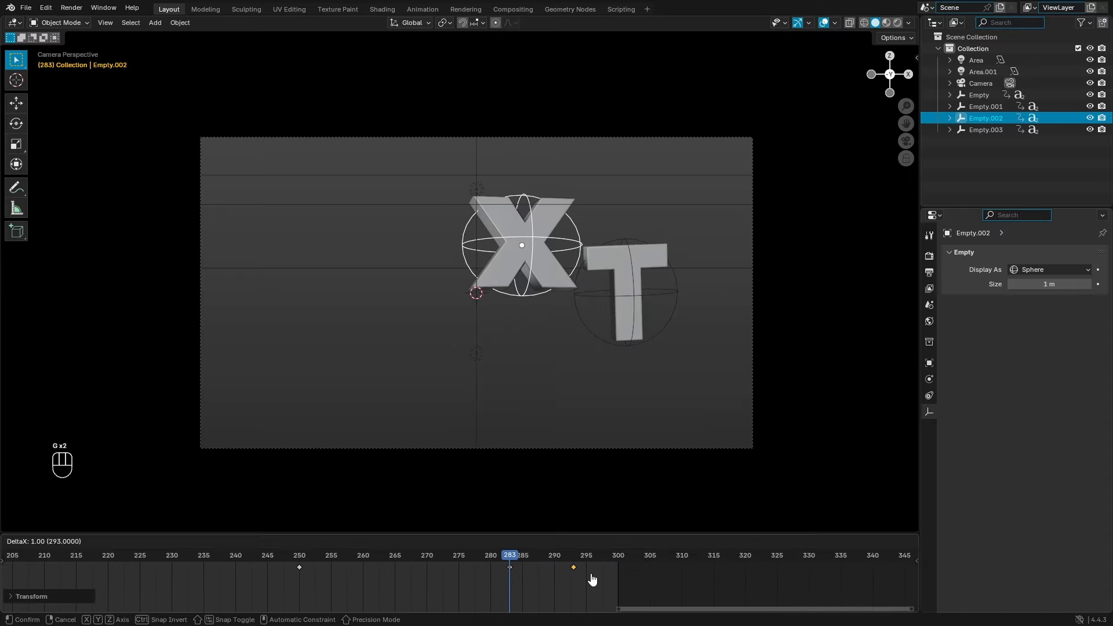
left_click(591, 580)
mouse_move(515, 566)
left_mouse_down()
mouse_move(540, 567)
mouse_move(510, 574)
left_mouse_up()
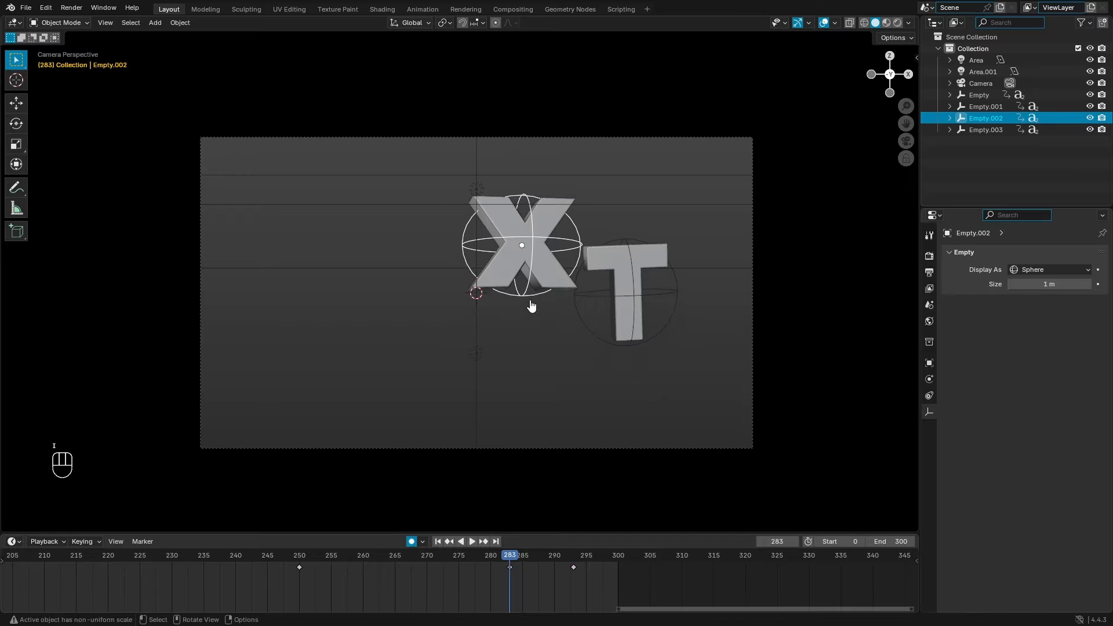
Step: At frame 293, rotate the X a full spin around the Z axis
key("Up")
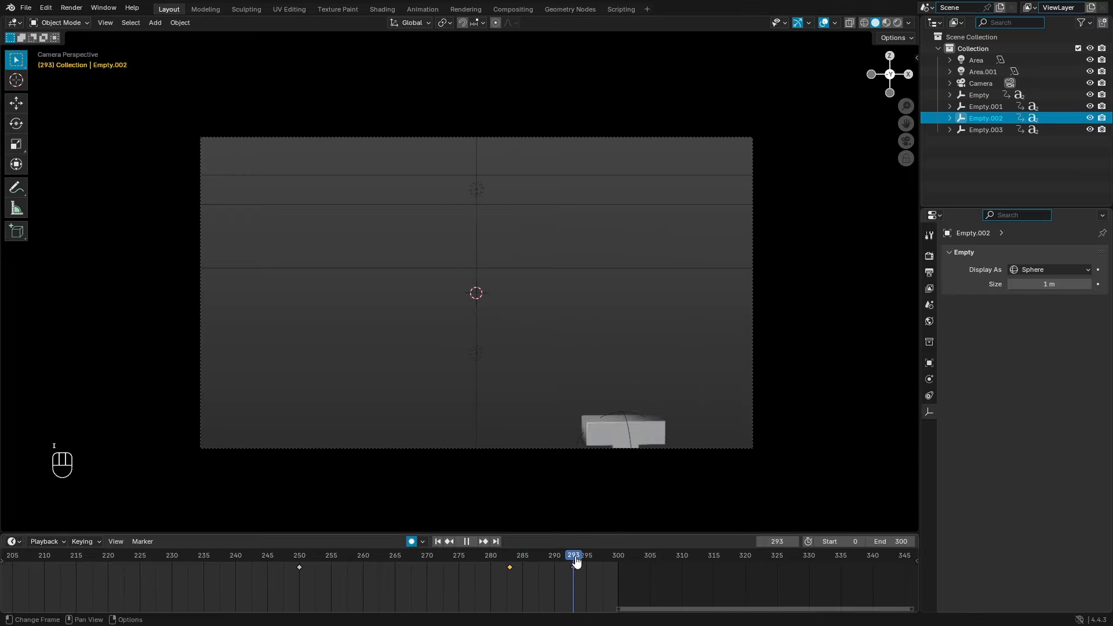
key("KP_0")
key("r")
key("z")
right_click(577, 431)
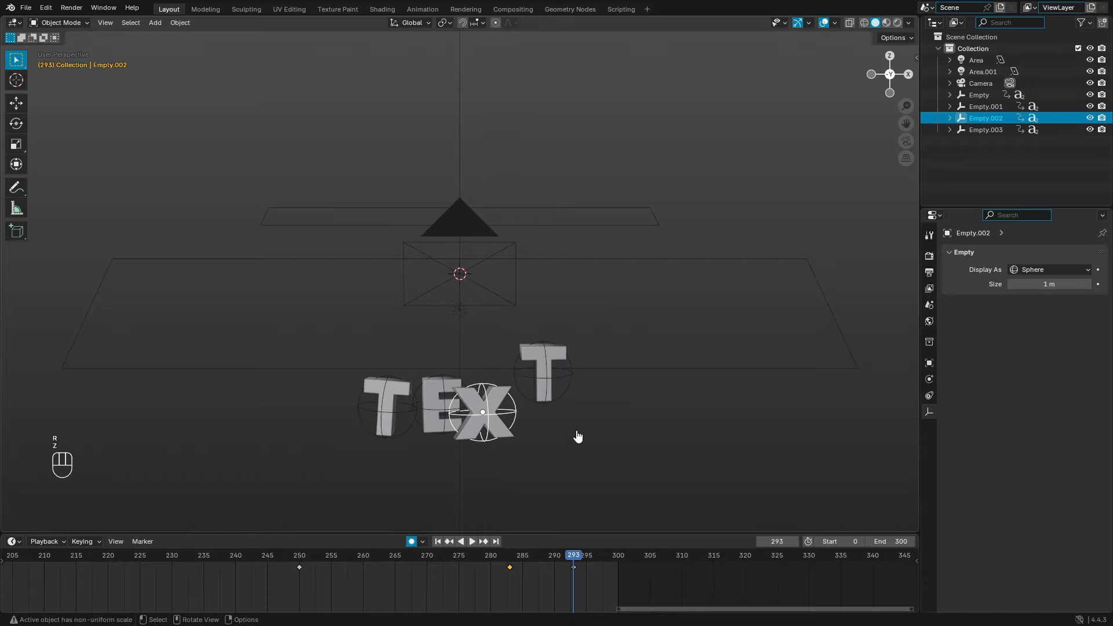
key("r")
key("z")
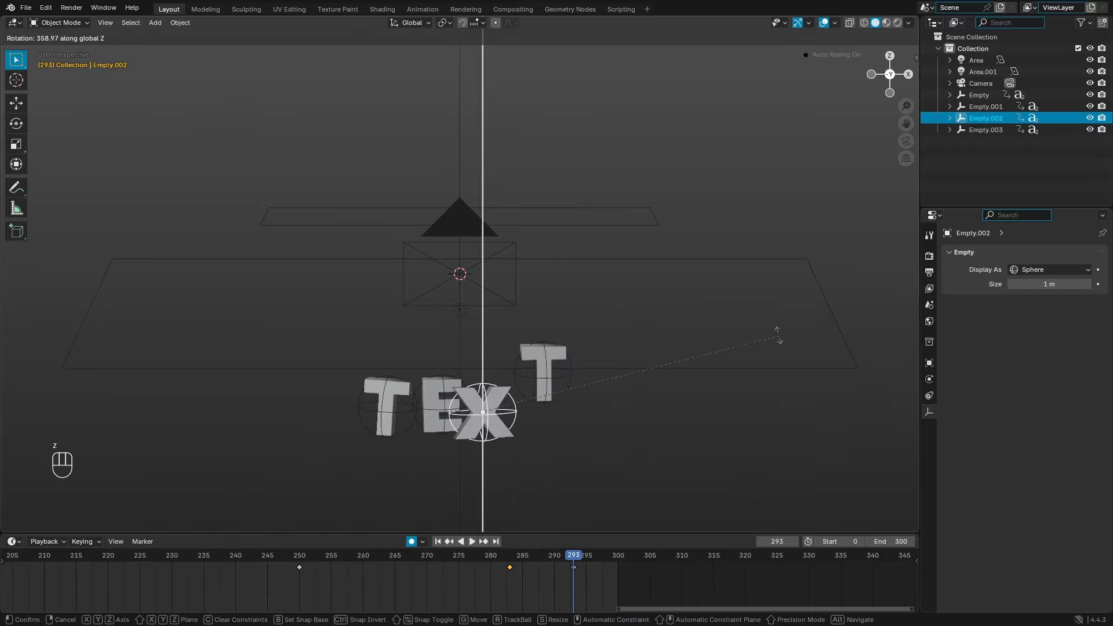
left_click(745, 451)
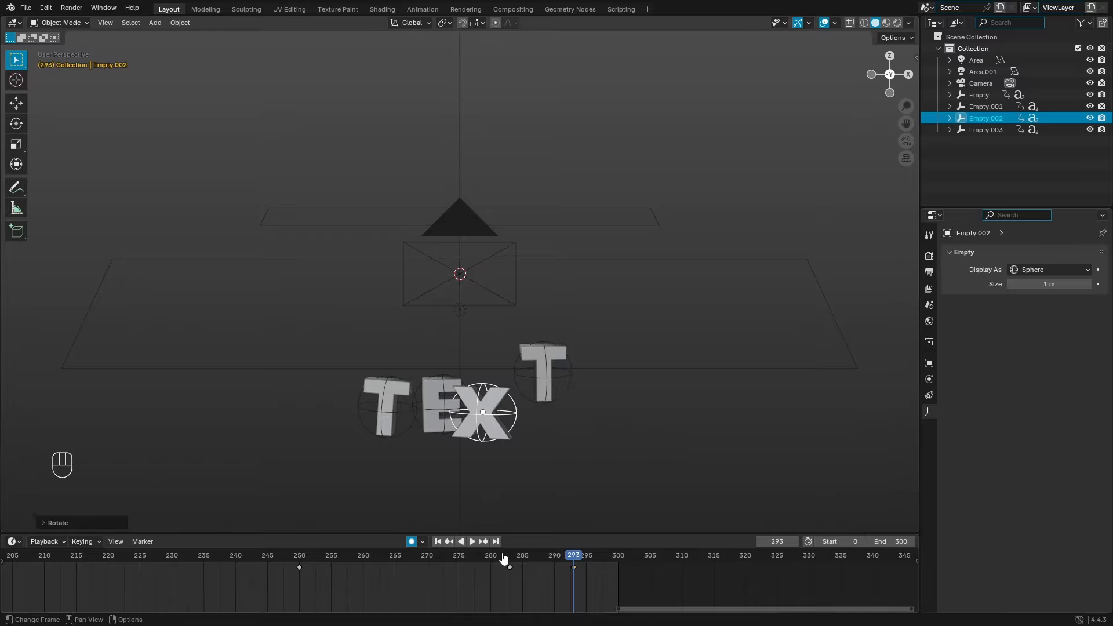
Step: Scrub back to about frame 287 and preview the X's spin in camera view
left_click_drag(503, 556, 308, 557)
key("KP_0")
key("space")
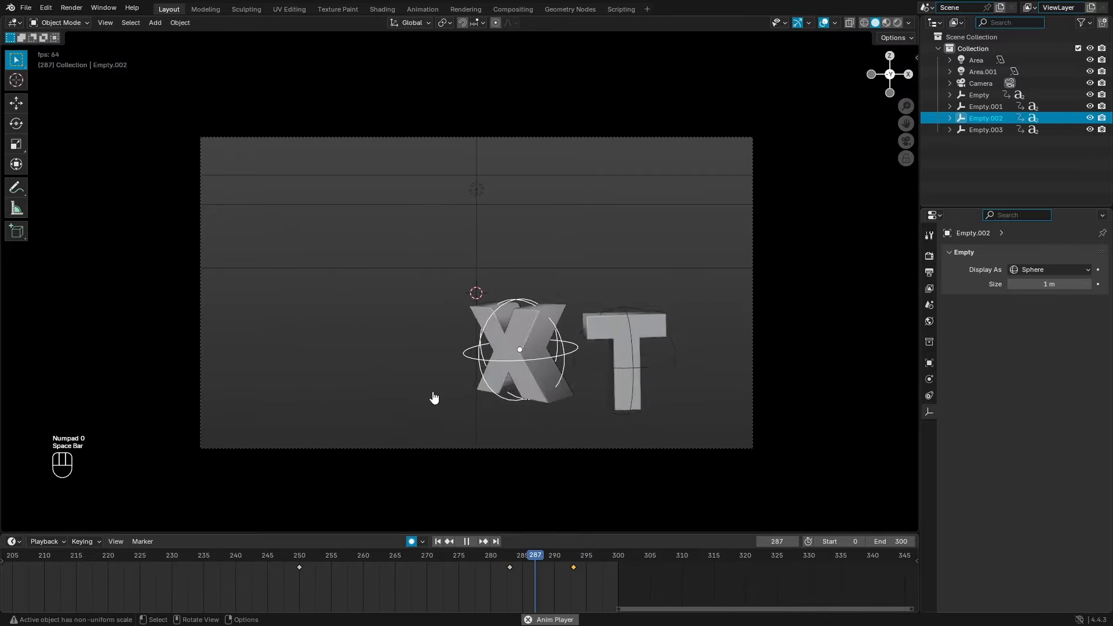
key("space")
Step: Move the X's final keyframe later to frame 299 and replay around frame 275
key("g")
left_click(608, 582)
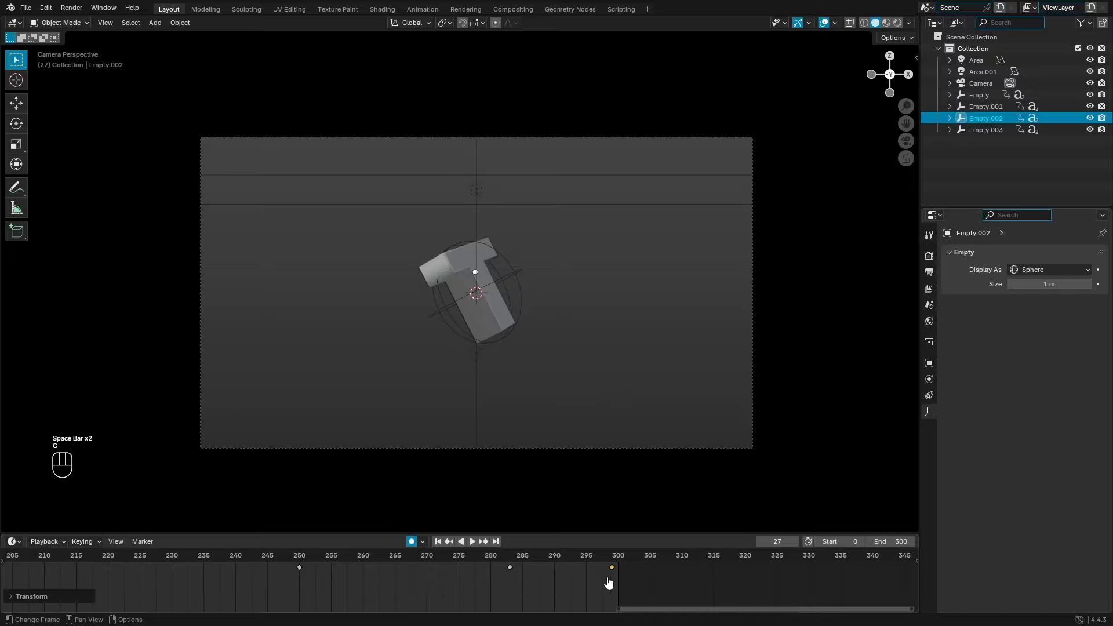
left_click(460, 565)
key("space")
left_click(460, 565)
key("space")
Step: Shift the X's frame-283 keyframe earlier to 272 and preview the exit from frame 250
left_click_drag(510, 567, 439, 566)
left_click(299, 557)
key("space")
left_click(296, 562)
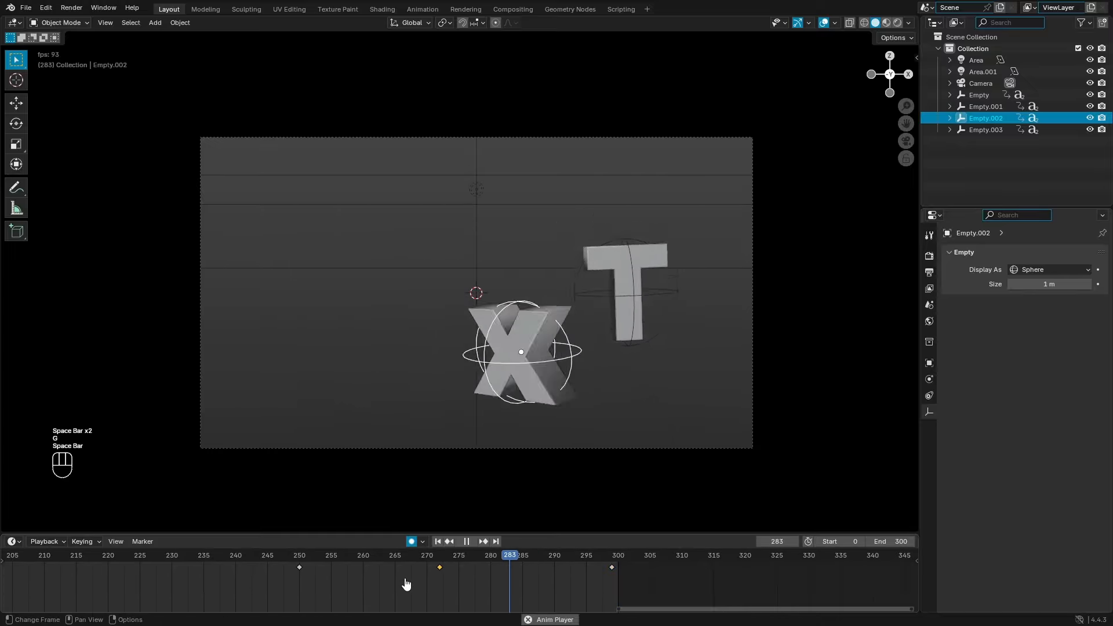
key("space")
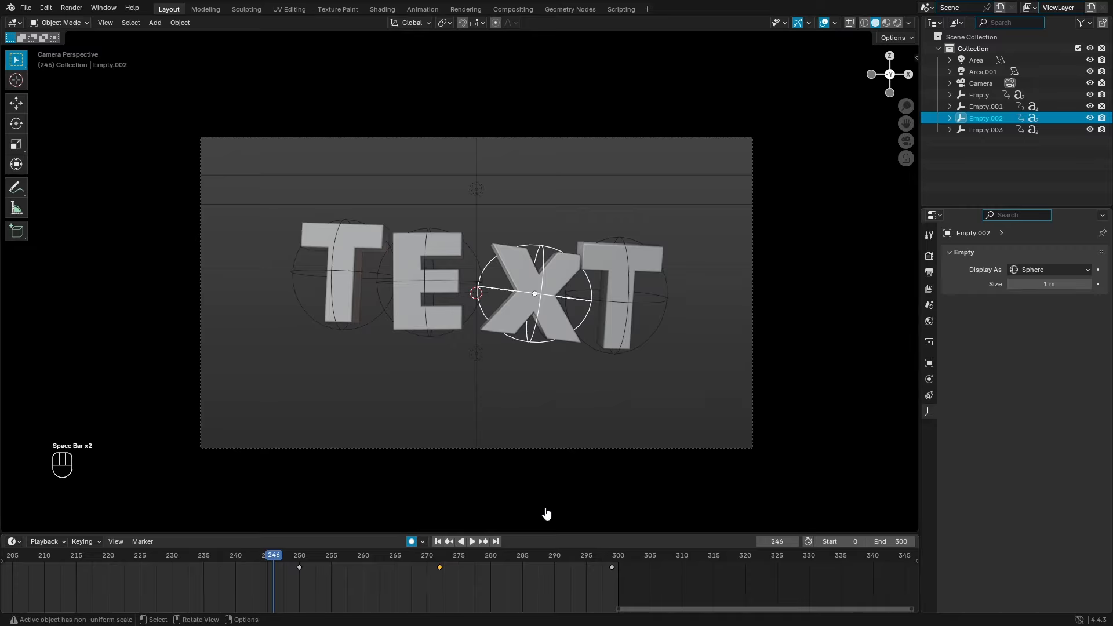
Step: Shift all of the last T's keyframes 4 frames, then 5 more frames, earlier
left_click(622, 350)
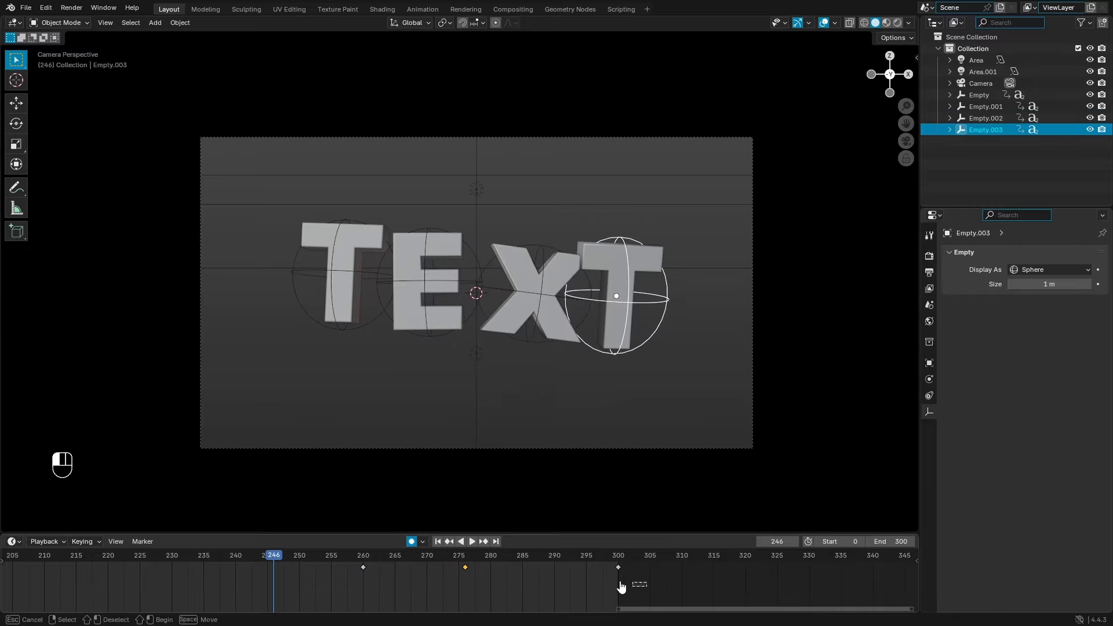
left_click_drag(621, 587, 472, 568)
key("g")
left_click(400, 574)
key("g")
left_click(526, 601)
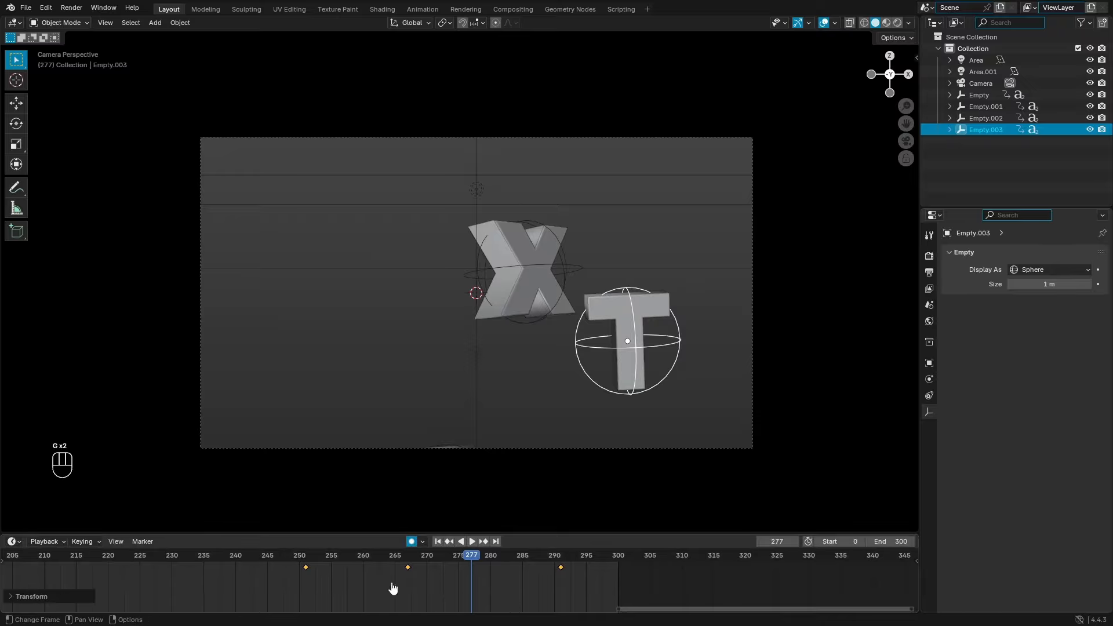
Step: Play from about frame 145 and step through to frame 260 to check the exit
left_click_drag(248, 561, 164, 564)
scroll(318, 584, "down", 11)
middle_click_drag(297, 590, 373, 599)
left_click(181, 563)
key("space")
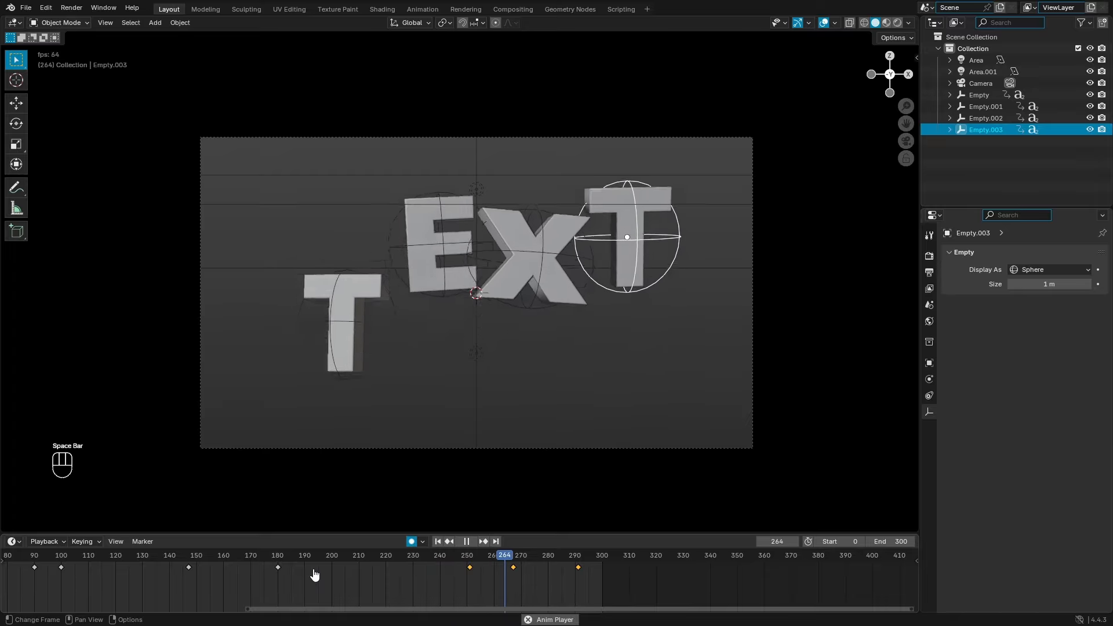
left_click(514, 559)
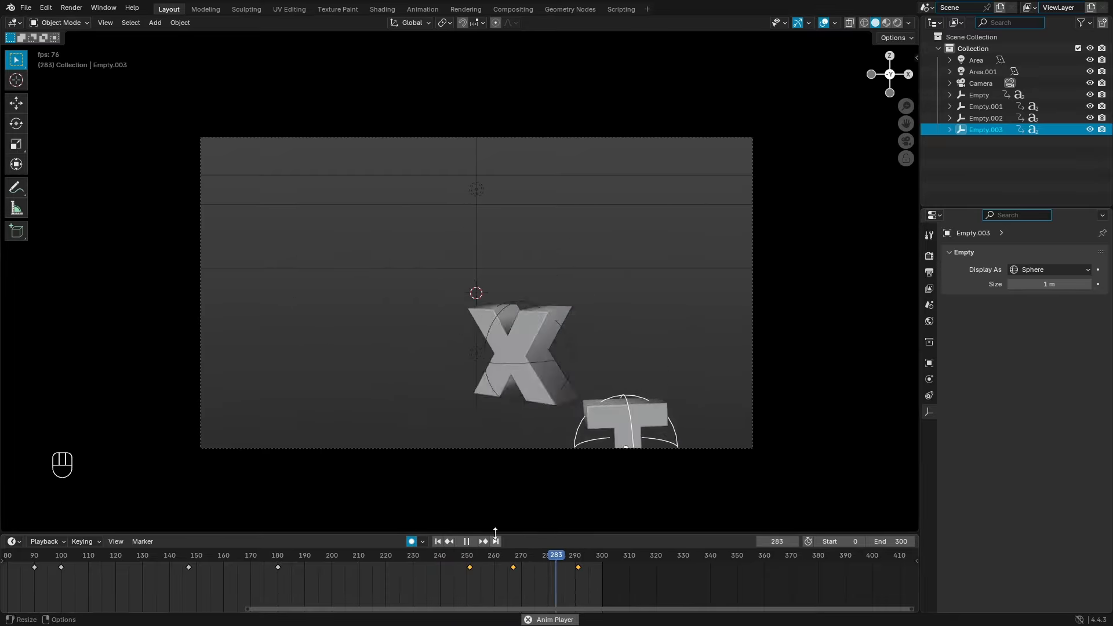
key("space")
left_click_drag(468, 557, 494, 558)
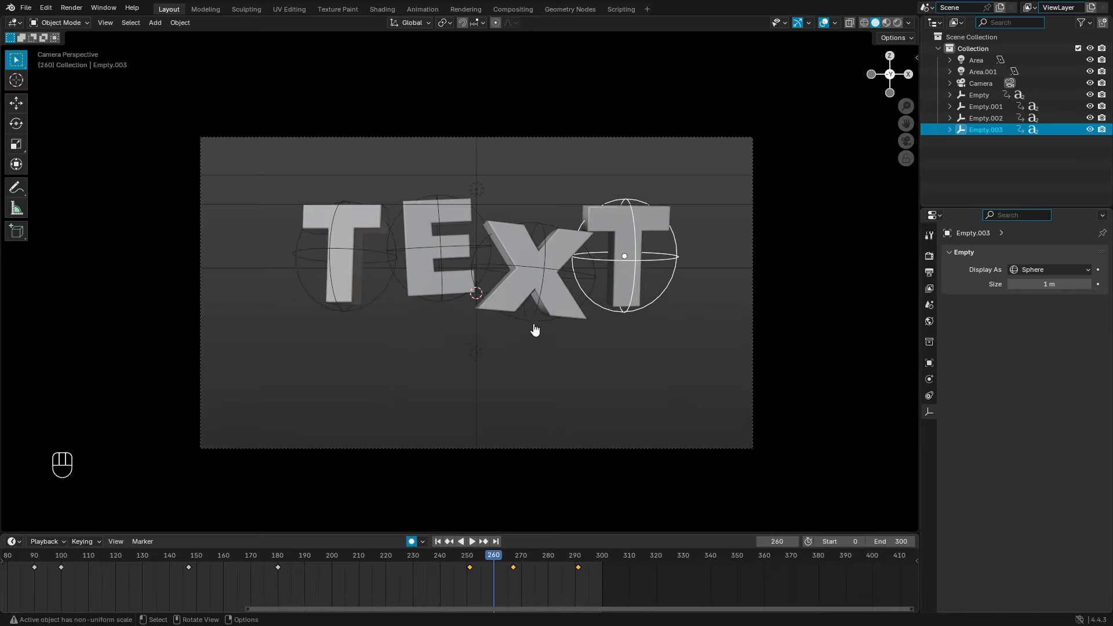
Step: Move the X's frame-272 keyframe to 274 and replay from about frame 250
left_click(532, 324)
key("g")
left_click_drag(494, 566, 460, 573)
key("space")
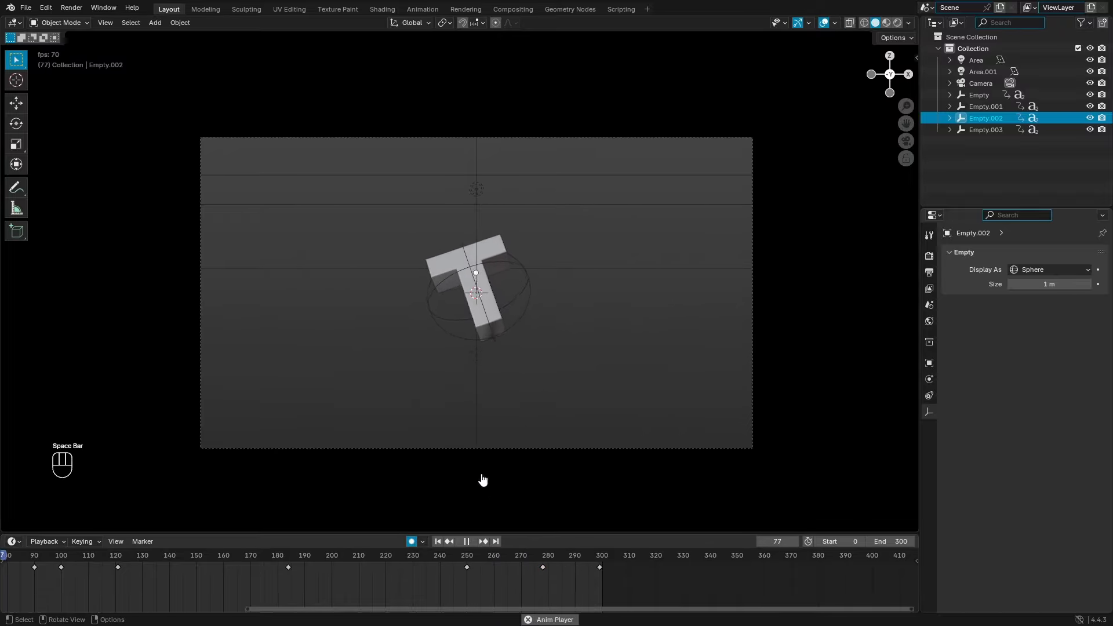
scroll(558, 373, "up", 1)
Step: Hide the viewport overlays and switch to Material Preview shading to show the blue sides
key("shift+alt+z")
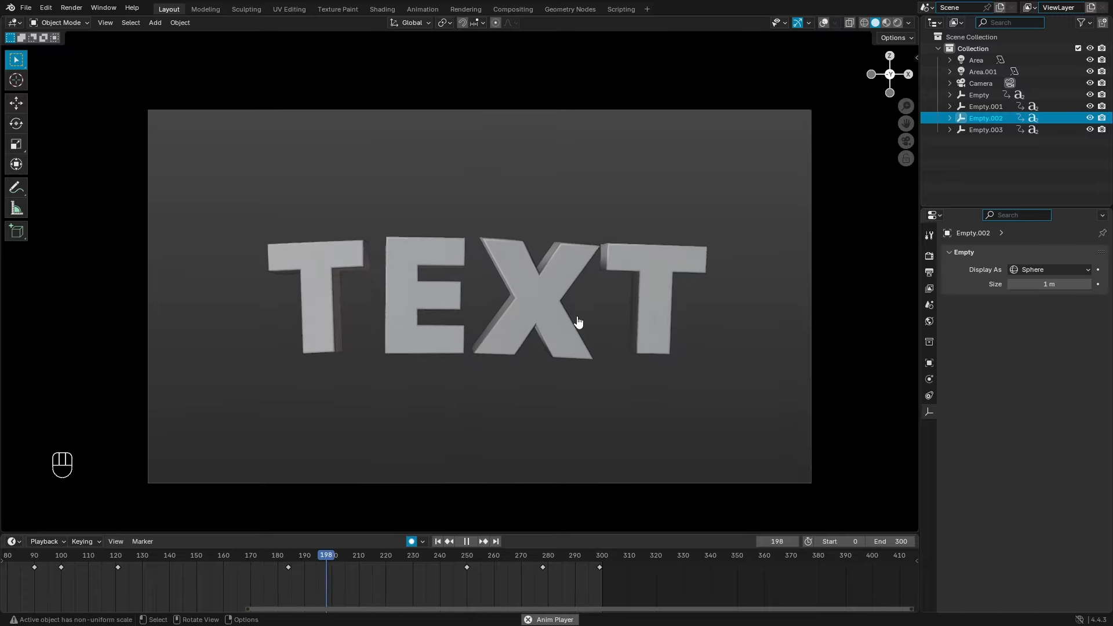
scroll(578, 320, "down", 3)
scroll(562, 292, "up", 4)
left_click(887, 24)
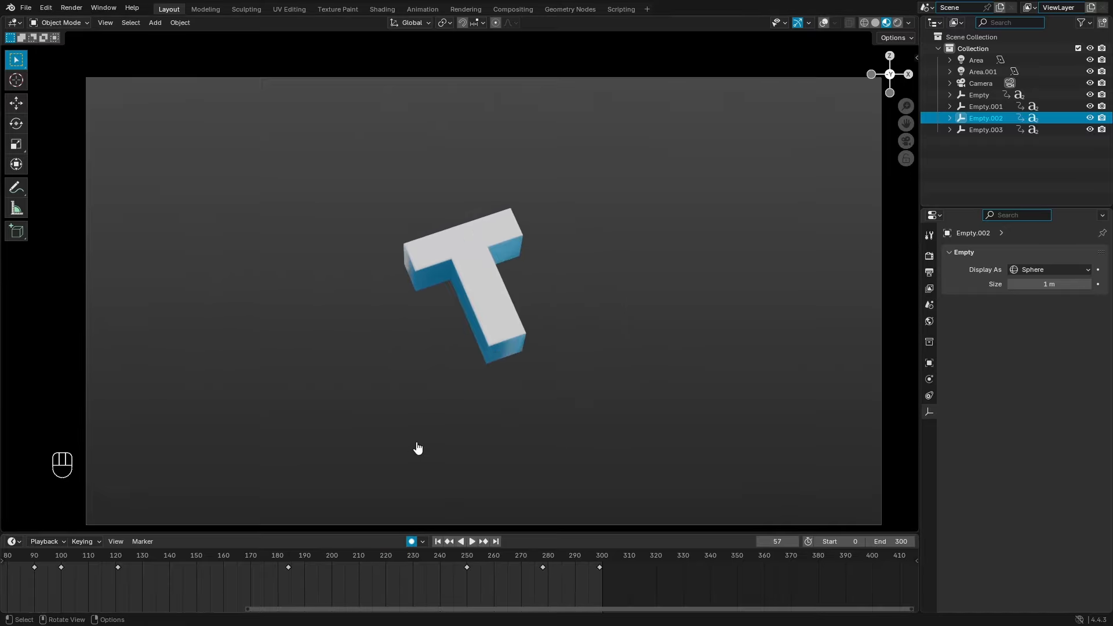
scroll(417, 449, "up", 2)
scroll(177, 583, "down", 5)
Step: Stop playback at frame 39
middle_click_drag(217, 585, 375, 593)
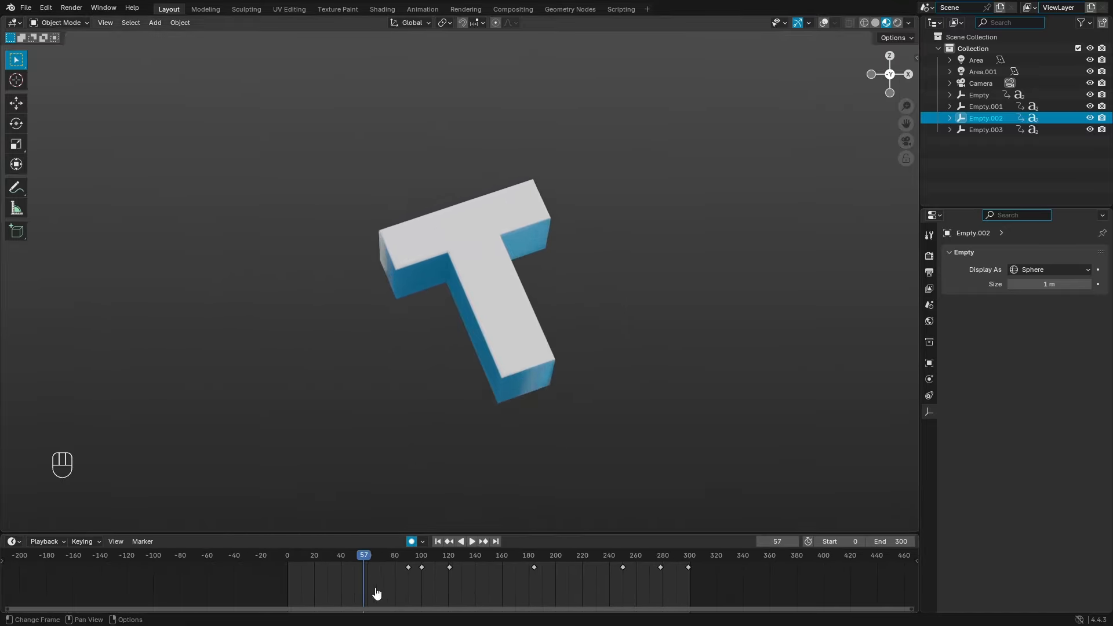
scroll(371, 591, "up", 3)
left_click_drag(305, 557, 301, 558)
key("space")
scroll(413, 370, "down", 2)
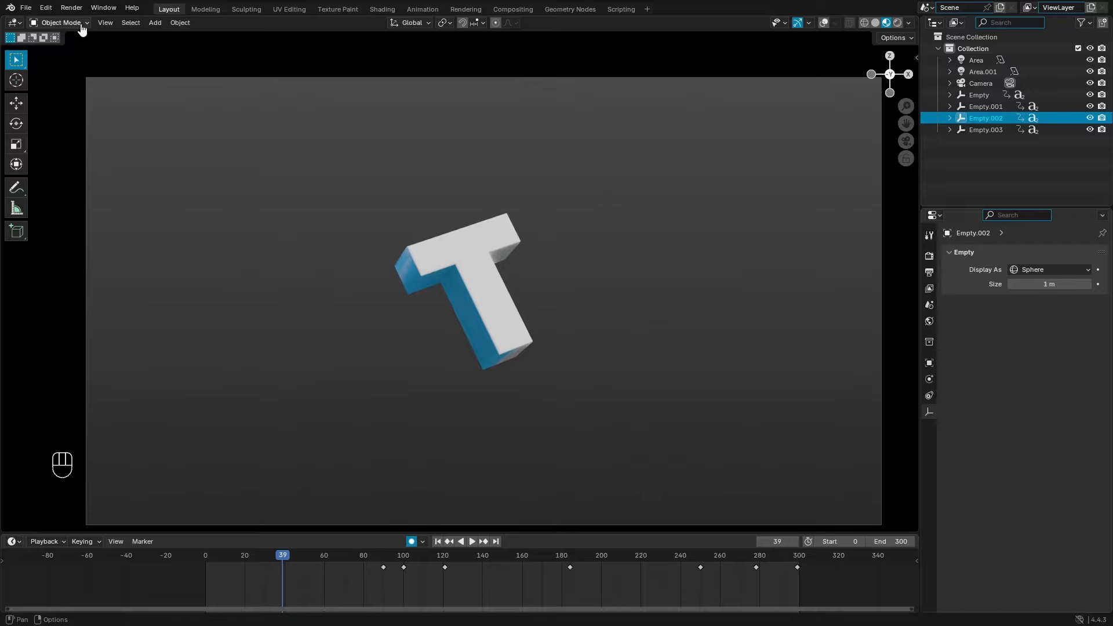
Step: Render frame 39 as a still image, then close the render window
left_click(71, 7)
left_click(87, 21)
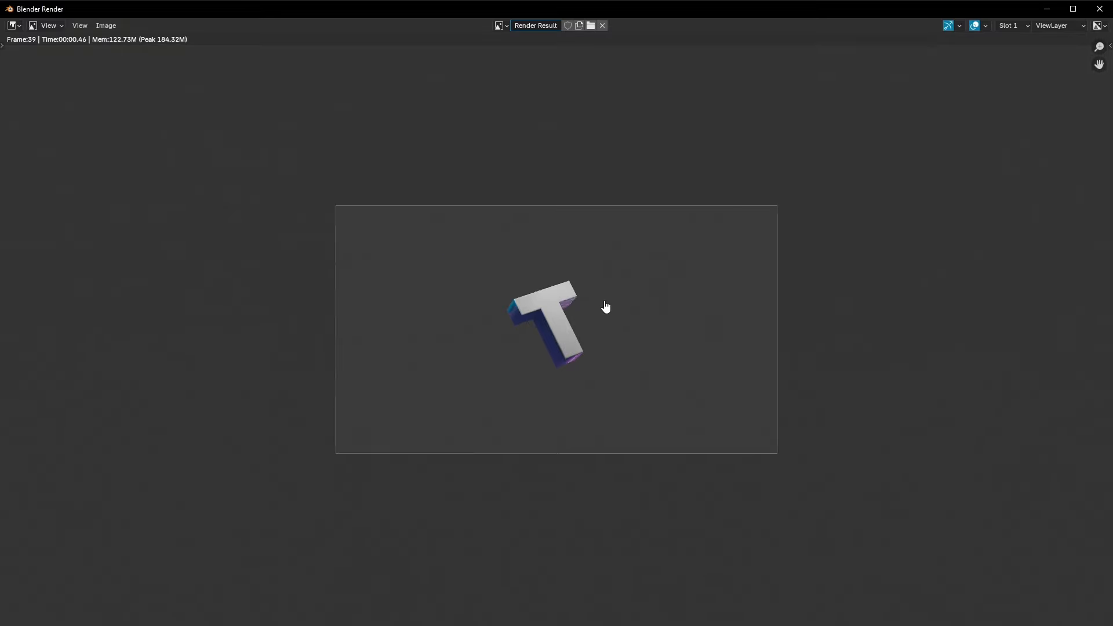
scroll(606, 306, "up", 3)
scroll(608, 304, "up", 1)
left_click(1100, 9)
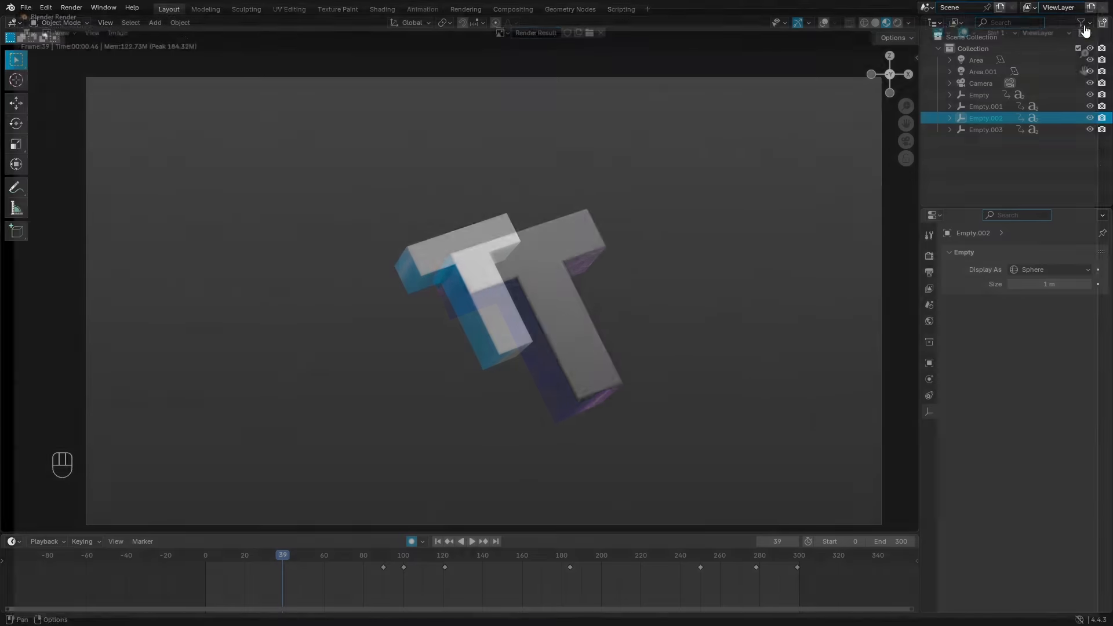
Step: Orbit the view and frame the T close up
scroll(570, 243, "up", 6)
middle_click_drag(799, 198, 618, 243)
key("KP_Decimal")
scroll(611, 243, "up", 4)
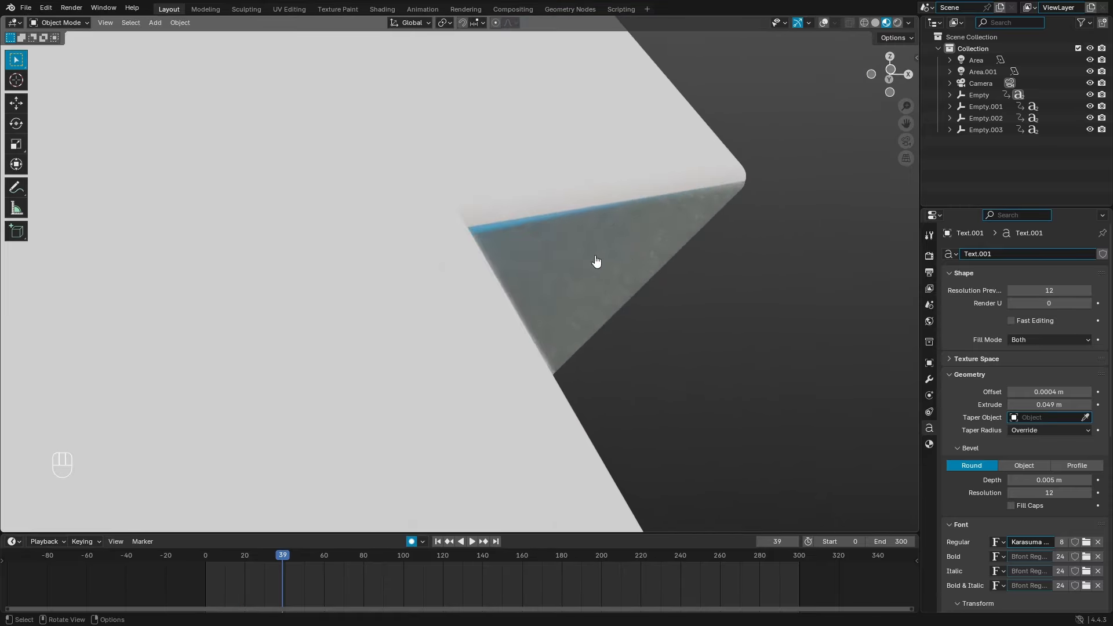
Step: Give the BLUE material Metallic 0.370 and Roughness 0.390
key("g")
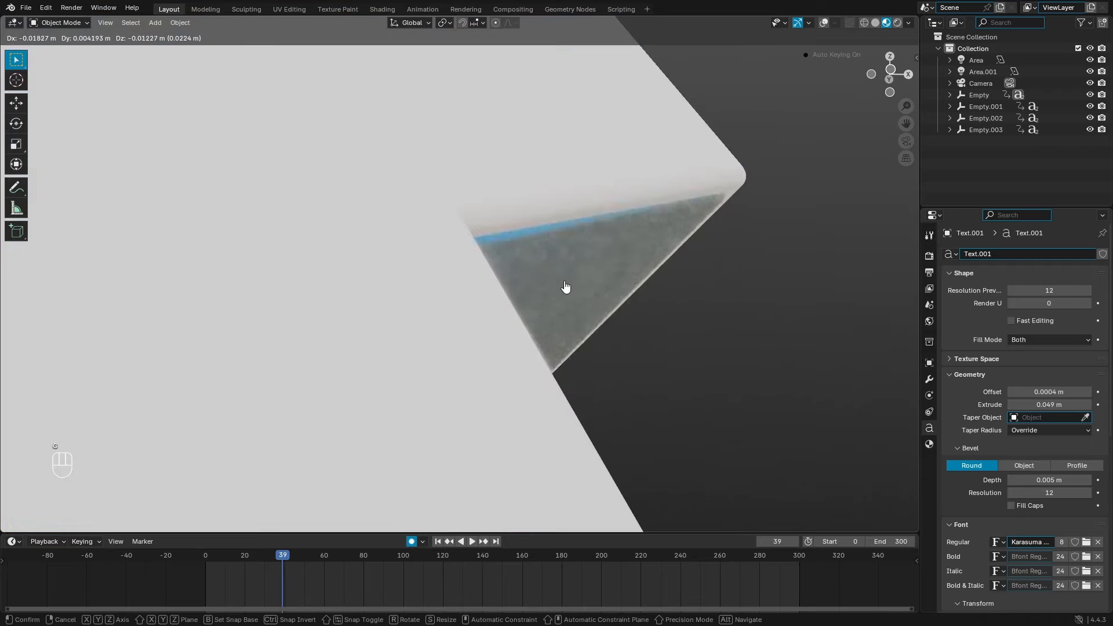
right_click(570, 285)
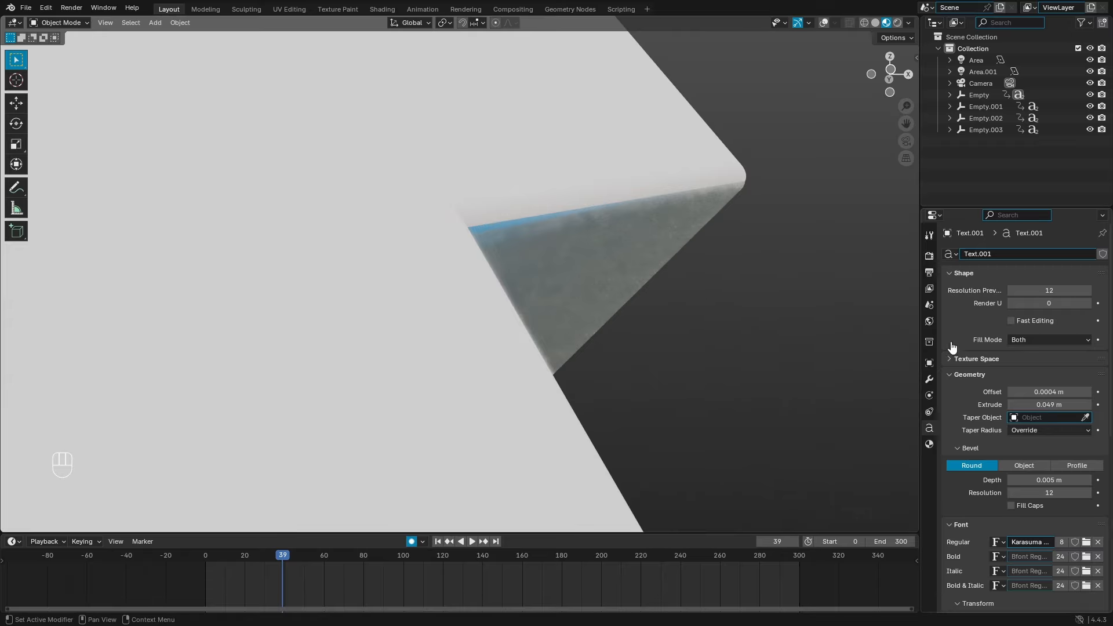
left_click(930, 289)
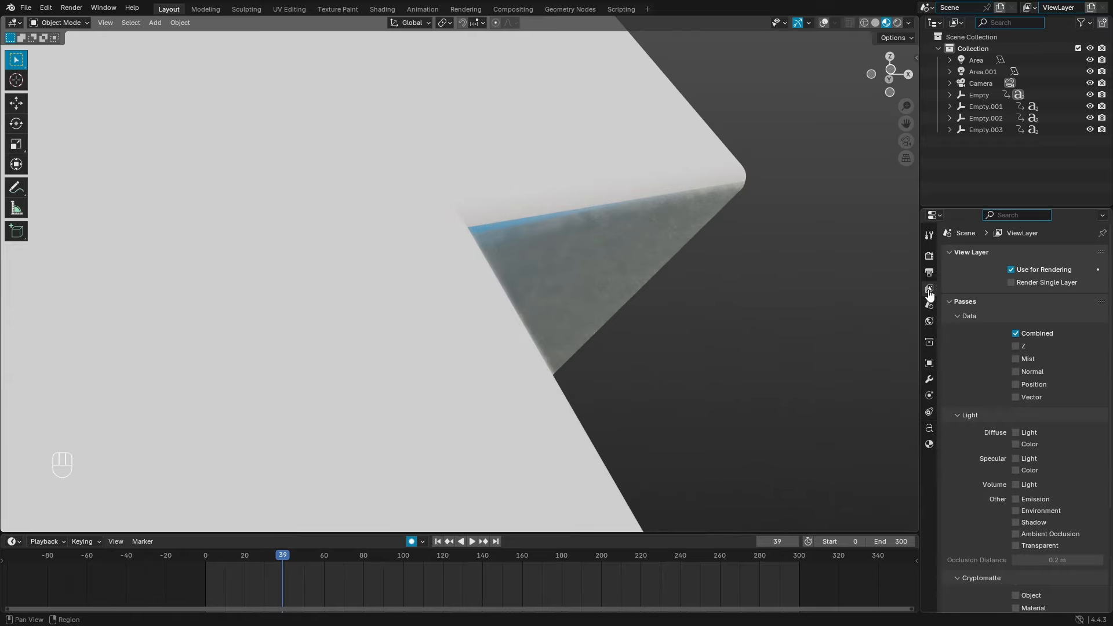
left_click(929, 445)
left_click_drag(1044, 405, 1036, 406)
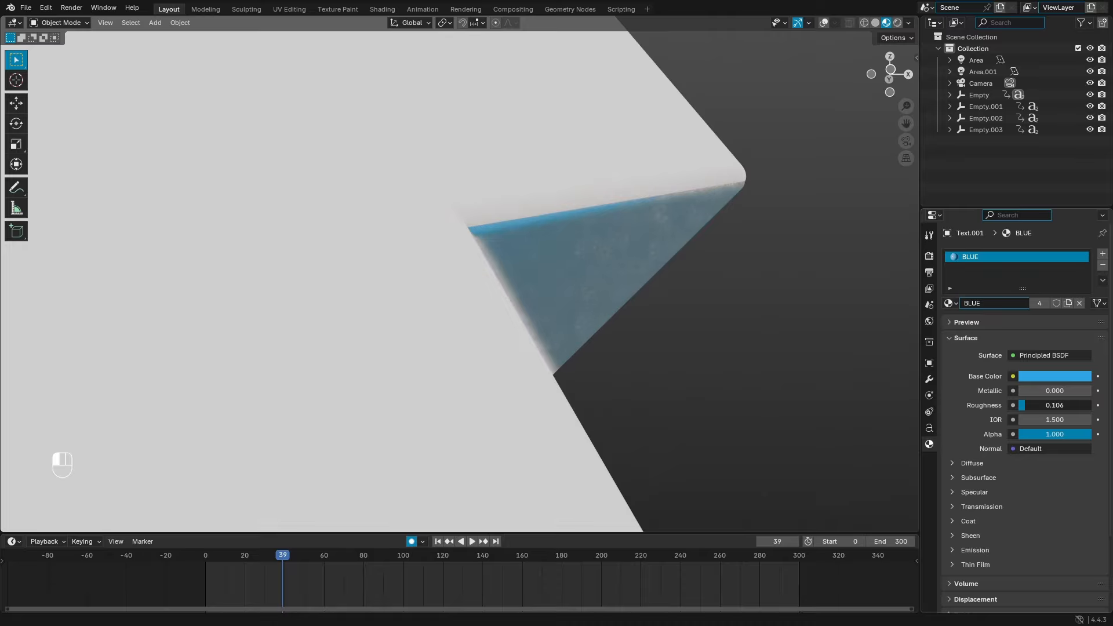
key("ctrl+z")
middle_click_drag(764, 363, 720, 377)
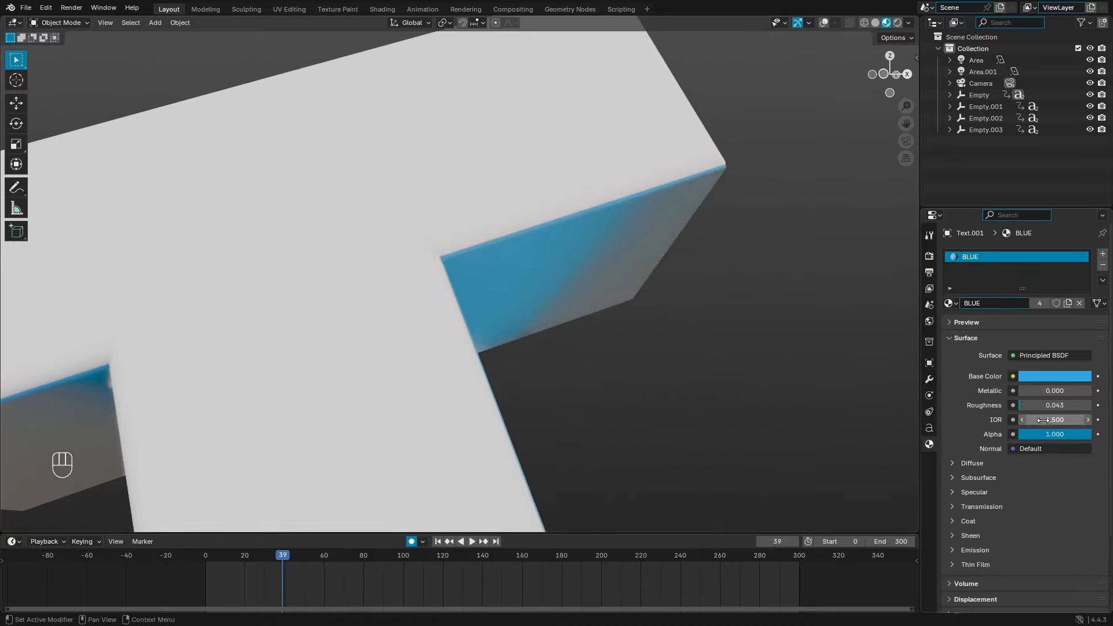
left_click_drag(1037, 405, 1051, 406)
key("KP_0")
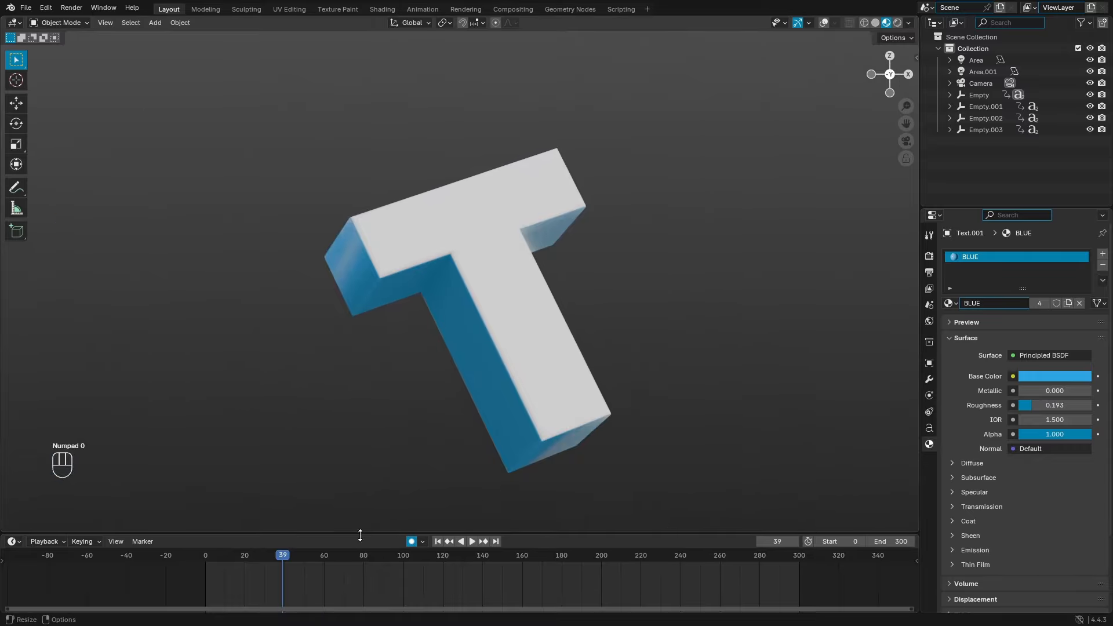
left_click_drag(229, 569, 275, 566)
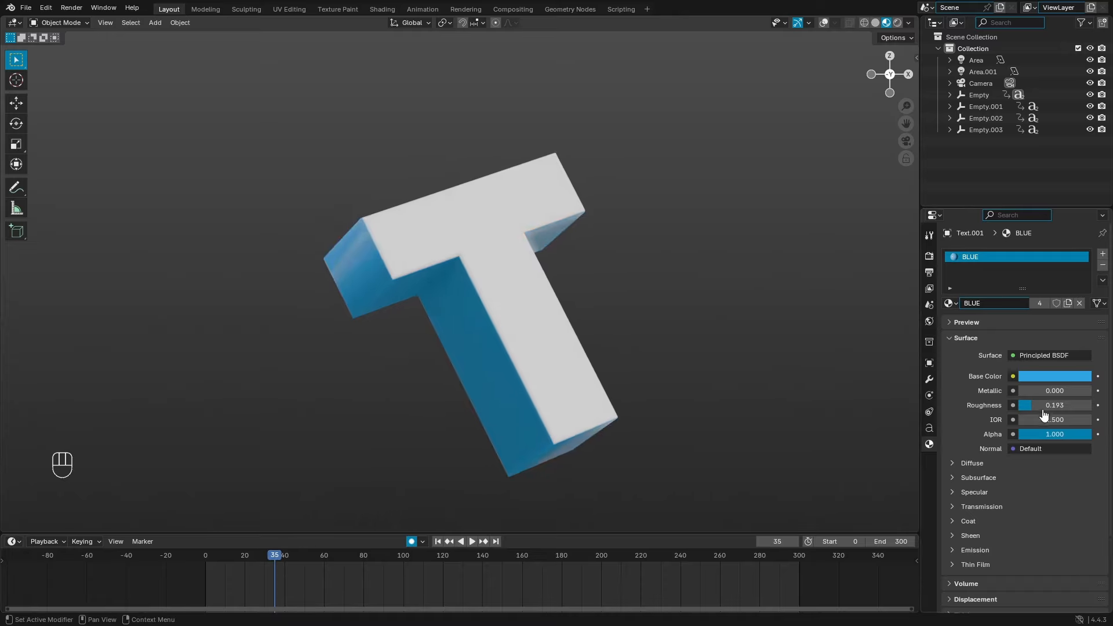
left_click_drag(1056, 392, 1112, 393)
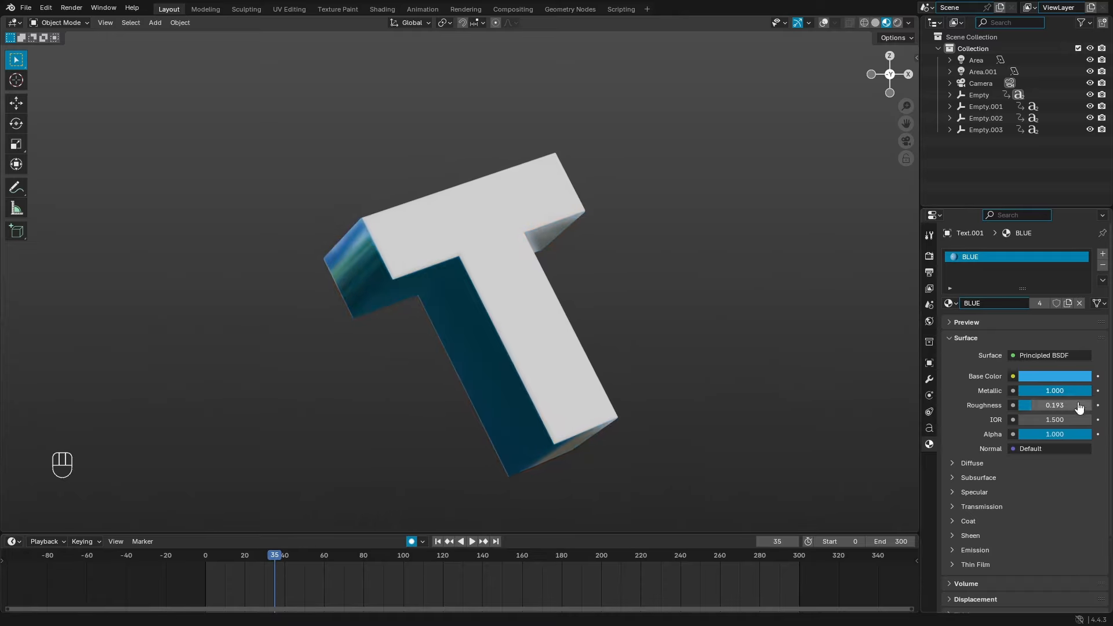
left_click_drag(1032, 405, 1010, 391)
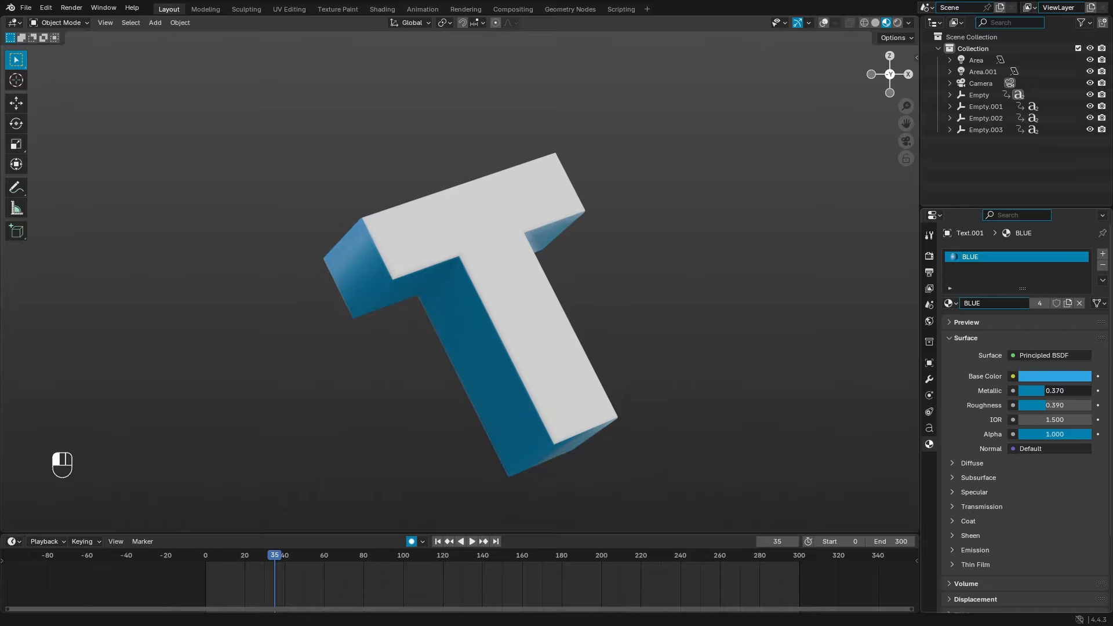
Step: Render a test still of frame 35, then switch the viewport to Rendered shading
left_click(75, 10)
left_click(96, 30)
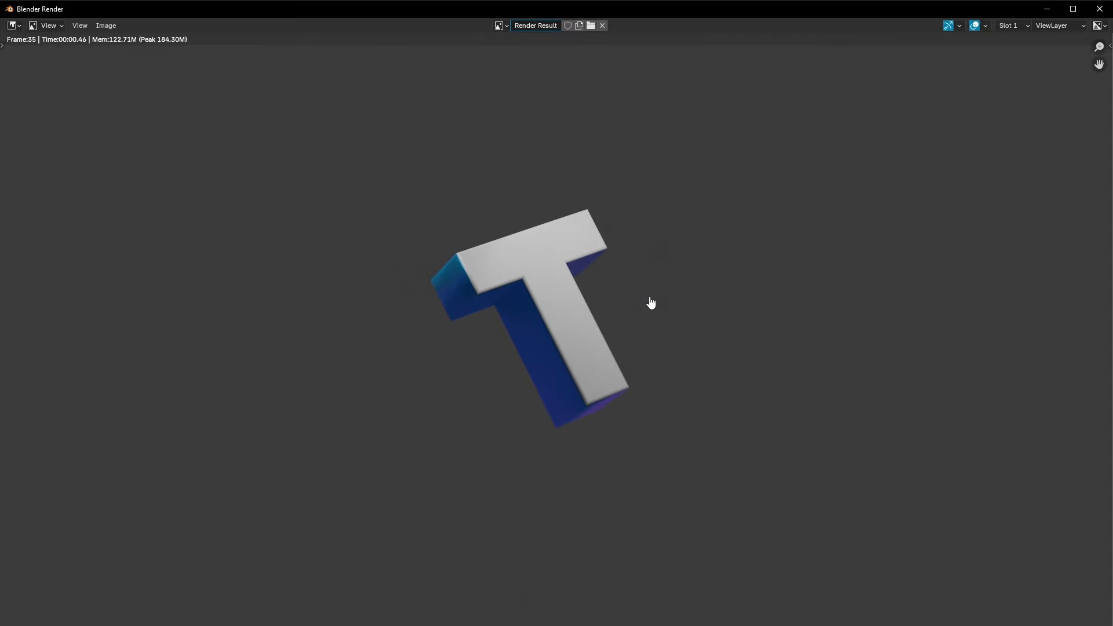
scroll(650, 299, "down", 1)
scroll(651, 300, "up", 2)
scroll(650, 300, "down", 3)
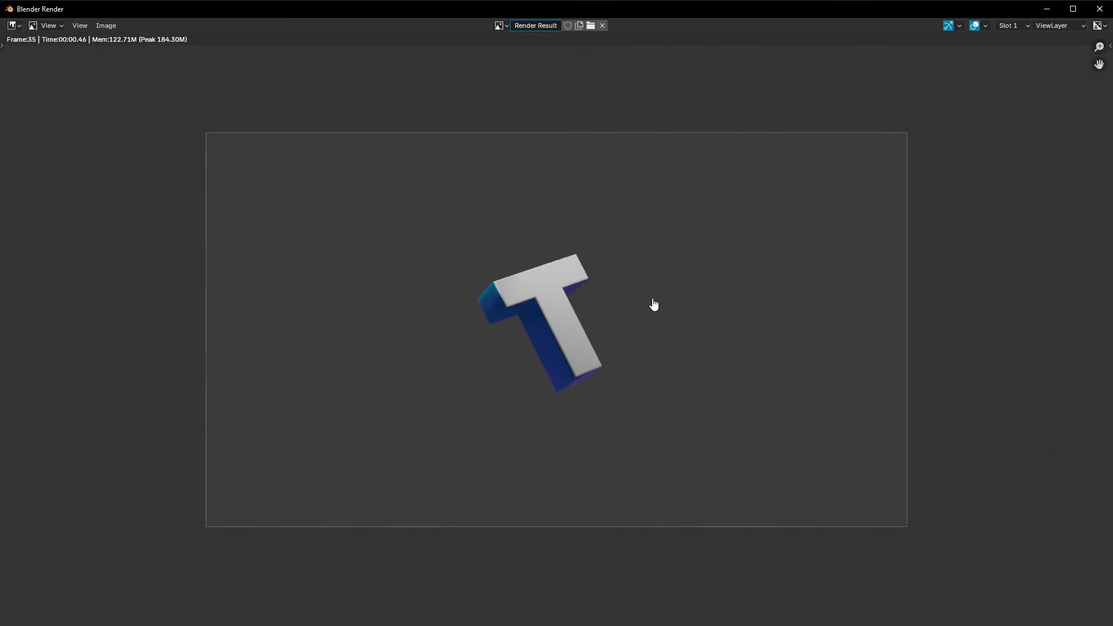
left_click(1099, 10)
left_click_drag(279, 560, 484, 554)
left_click(899, 25)
scroll(631, 302, "down", 4)
scroll(631, 303, "down", 2)
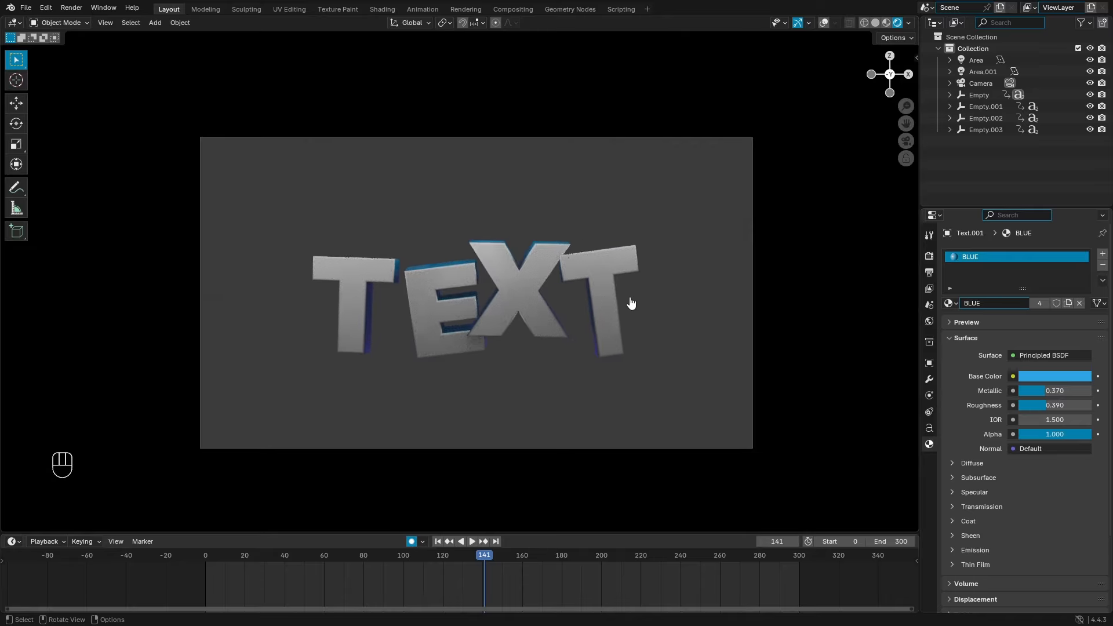
scroll(533, 231, "up", 2)
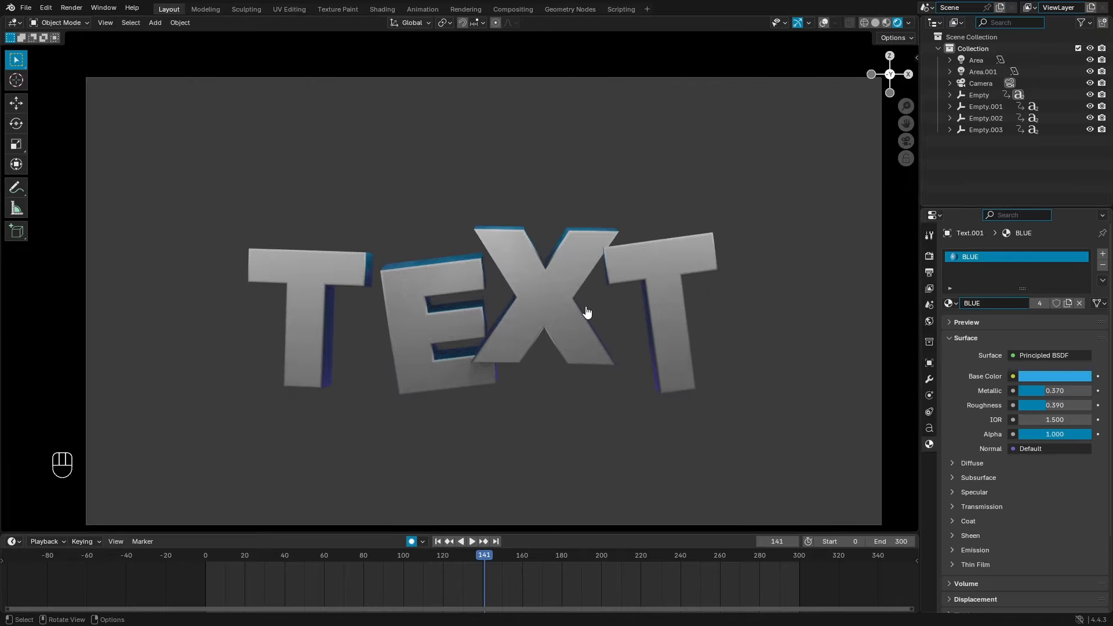
Step: Select the existing area light and raise its power
middle_click_drag(584, 292, 870, 279)
left_click(823, 23)
scroll(557, 273, "down", 3)
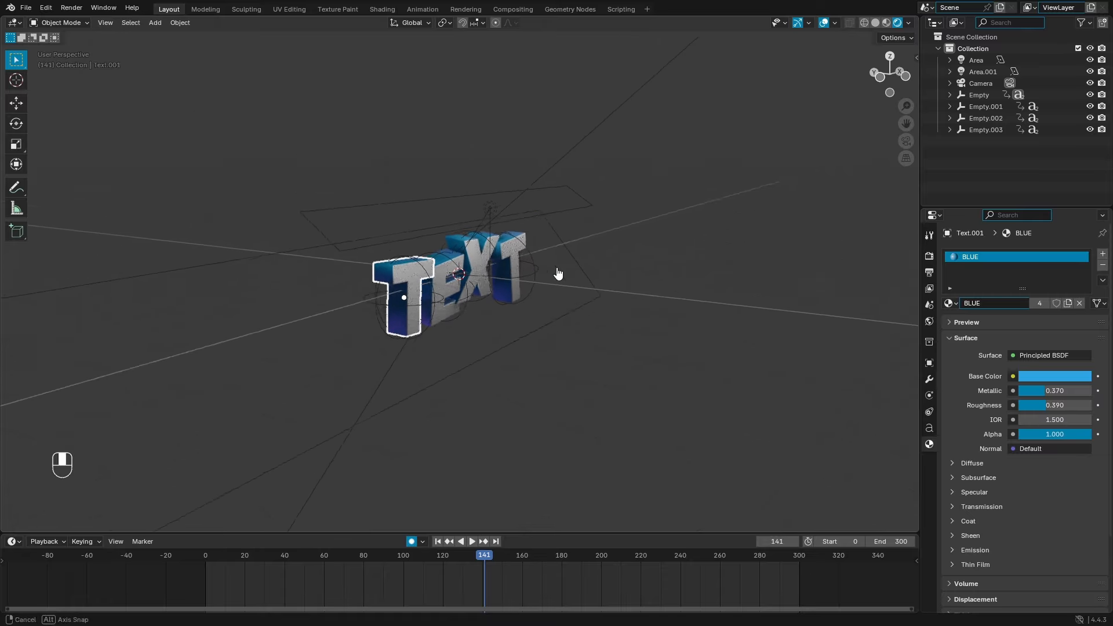
left_click(490, 218)
scroll(491, 220, "up", 2)
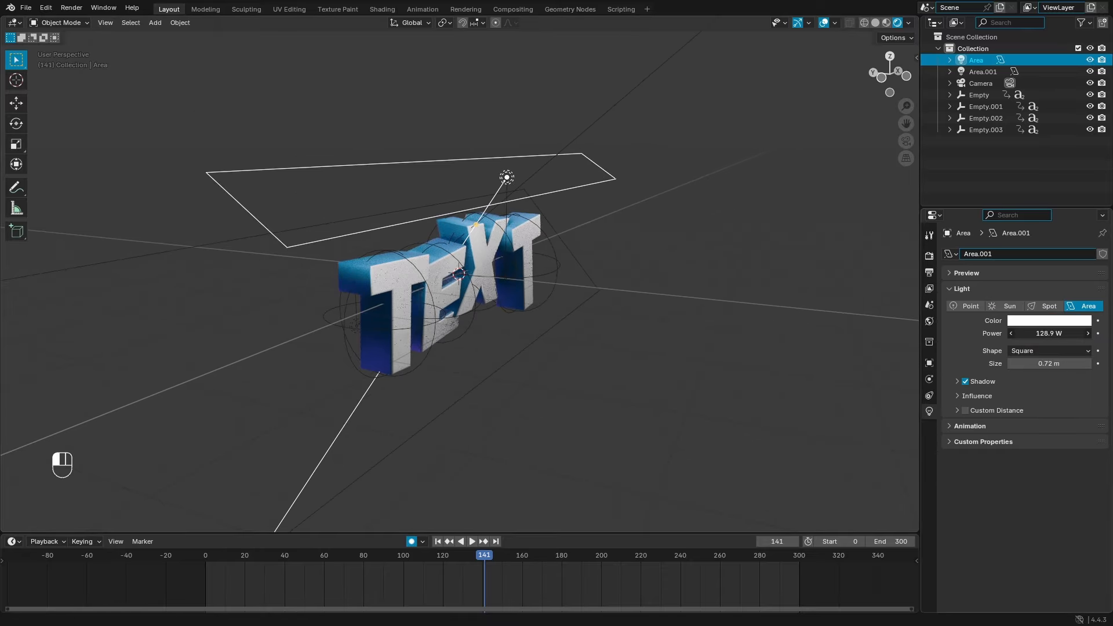
left_click_drag(1049, 333, 1078, 334)
middle_click_drag(584, 323, 529, 288)
Step: Duplicate the area light, move the copy vertically, and tilt it around X
key("shift+d")
key("z")
left_click(528, 370)
key("r")
key("x")
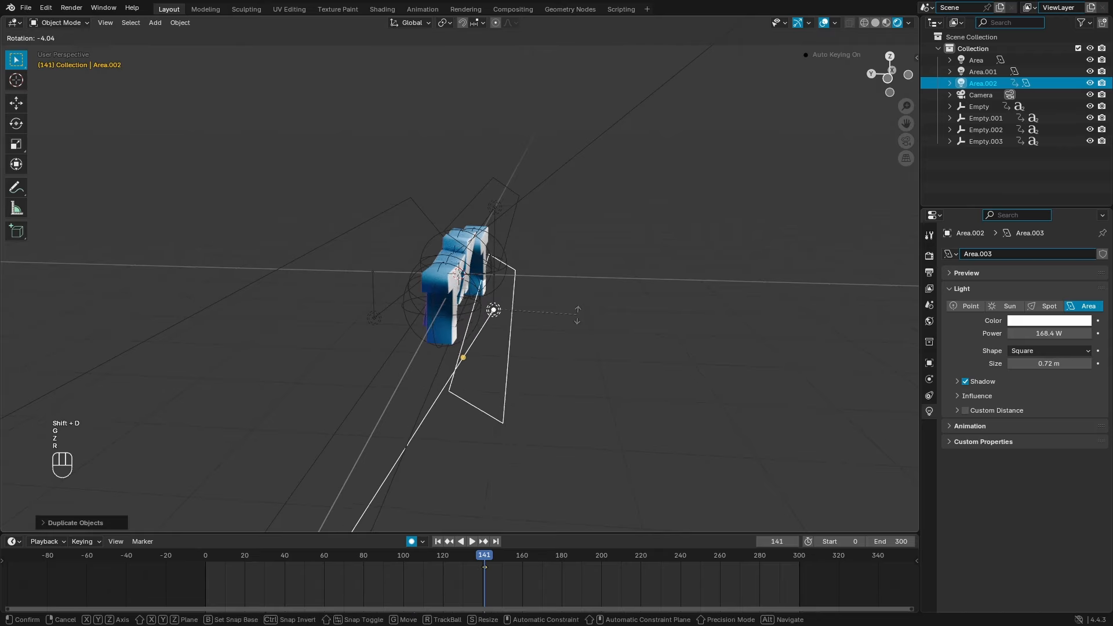
left_click(438, 452)
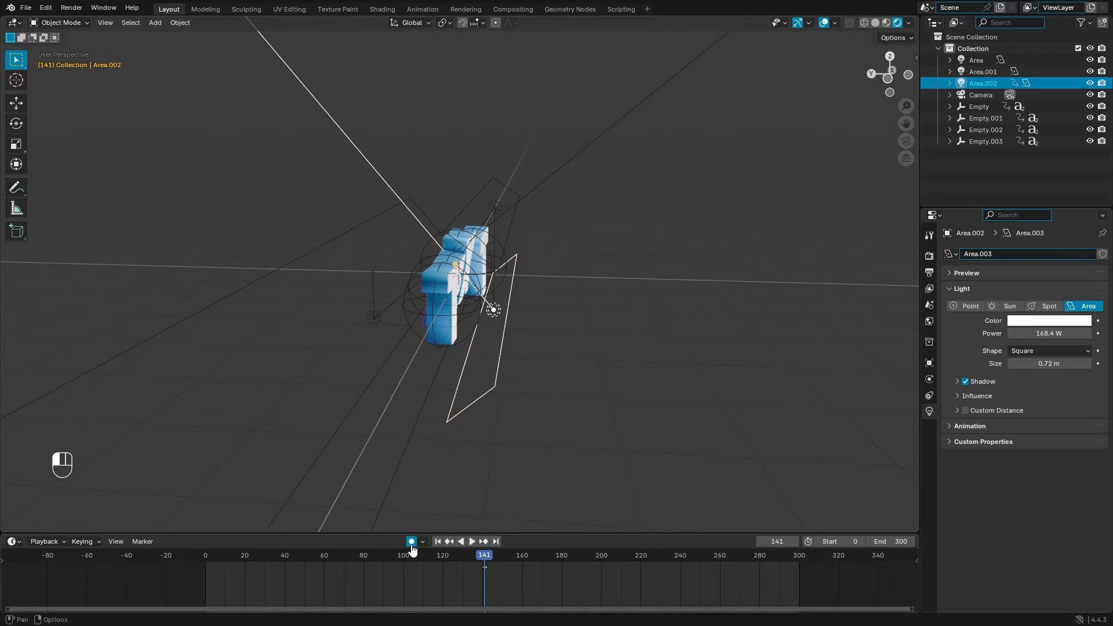
Step: Position the new light in front of and below the letters along X, Y and Z
key("g")
key("x")
left_click(493, 328)
key("g")
key("y")
left_click(521, 338)
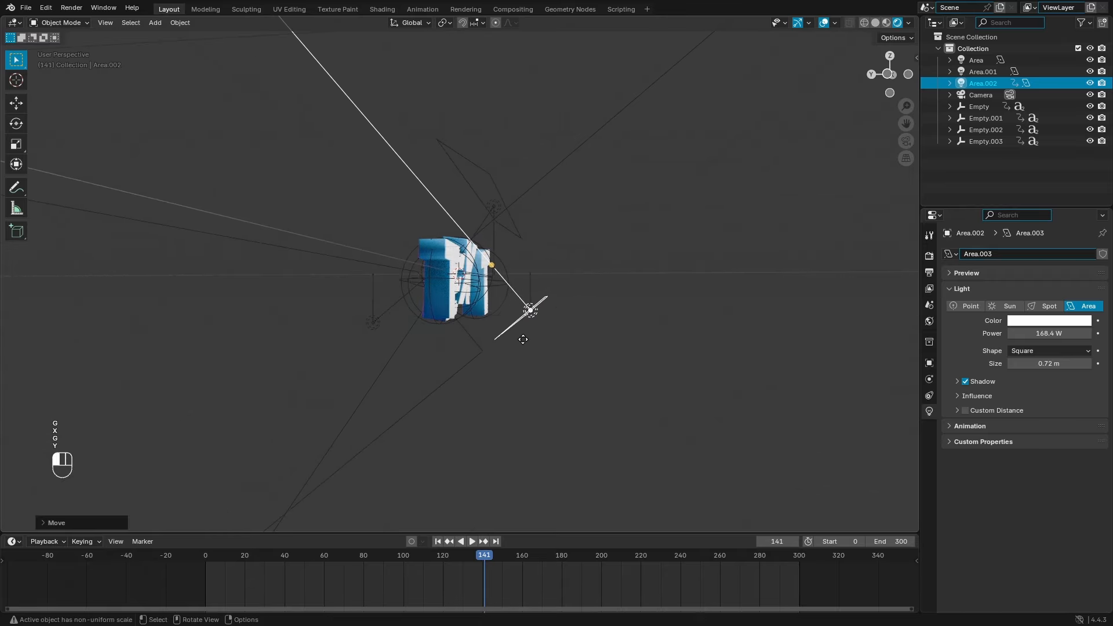
key("g")
key("z")
left_click(539, 380)
middle_click_drag(592, 381, 586, 350)
key("g")
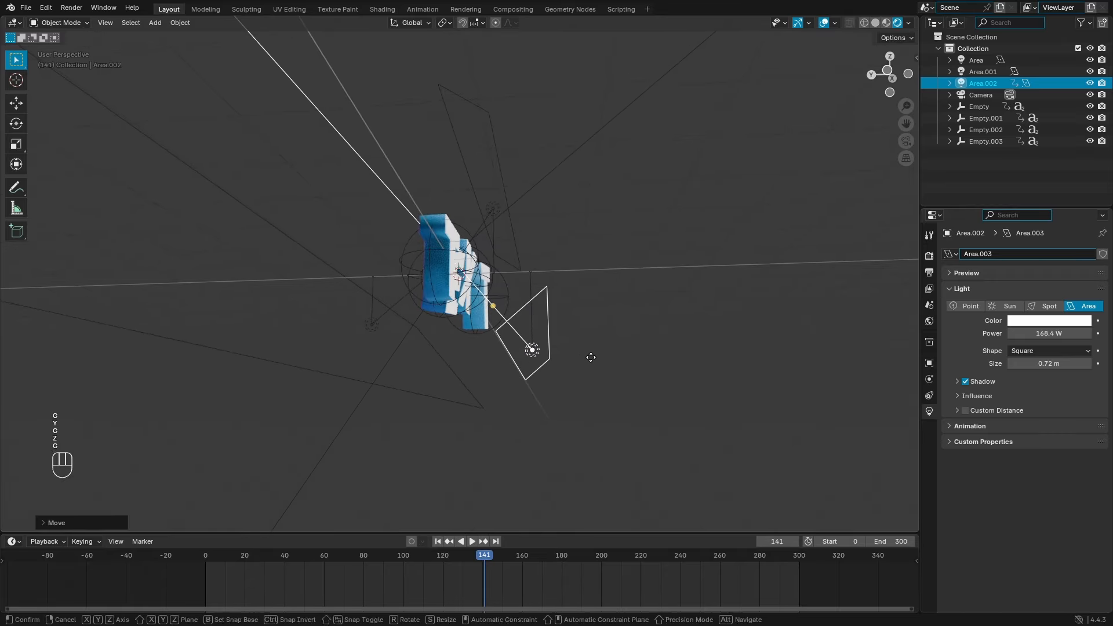
key("z")
key("x")
key("z")
key("y")
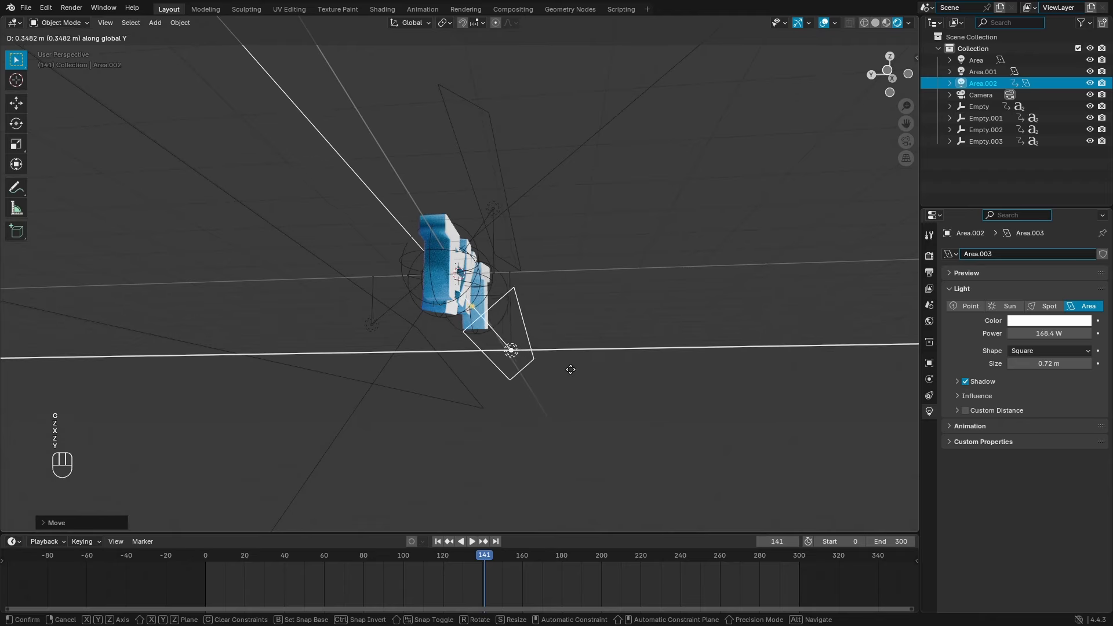
left_click(568, 368)
Step: Set the new light's power to 30 W and view through the scene camera
left_click_drag(1049, 334, 792, 297)
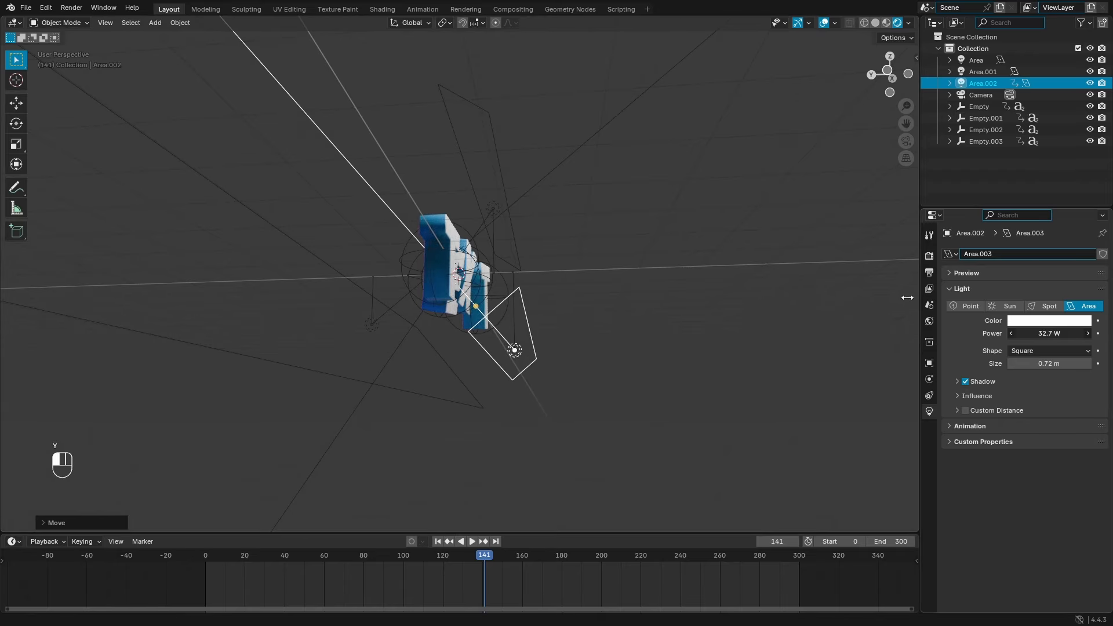
left_click_drag(907, 298, 955, 320)
key("KP_0")
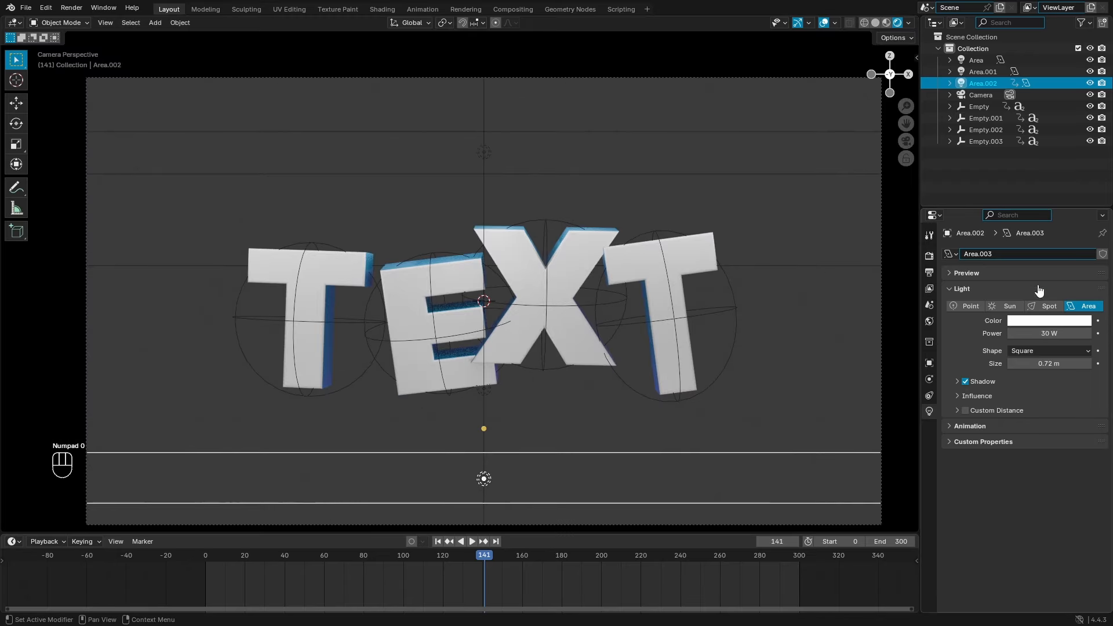
Step: Tint the new area light a pale lavender-blue
left_click(1054, 323)
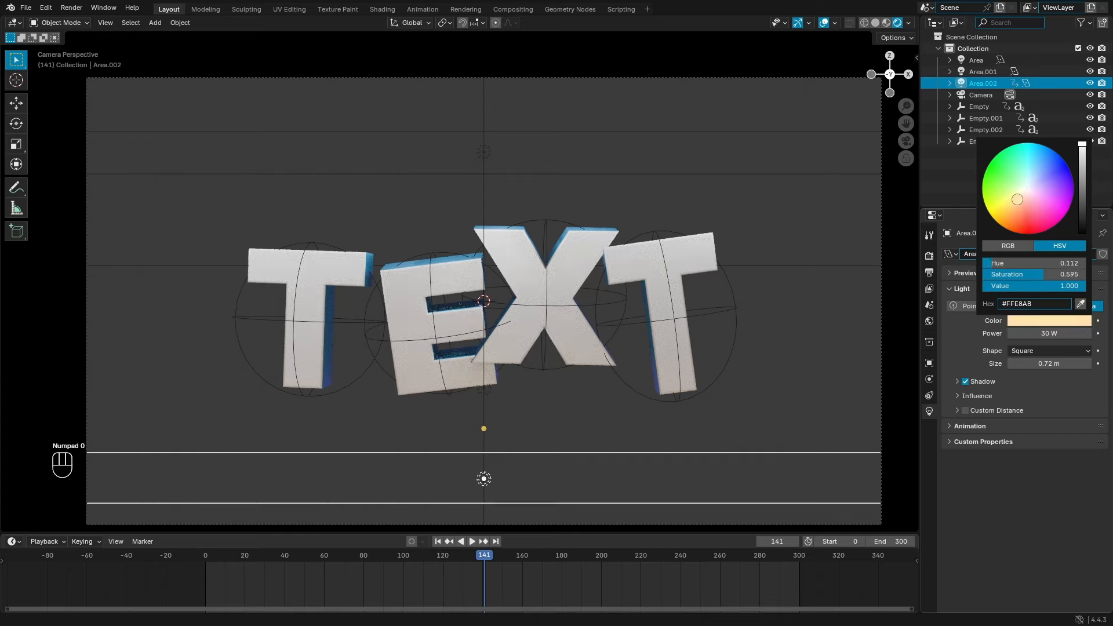
left_click(1042, 180)
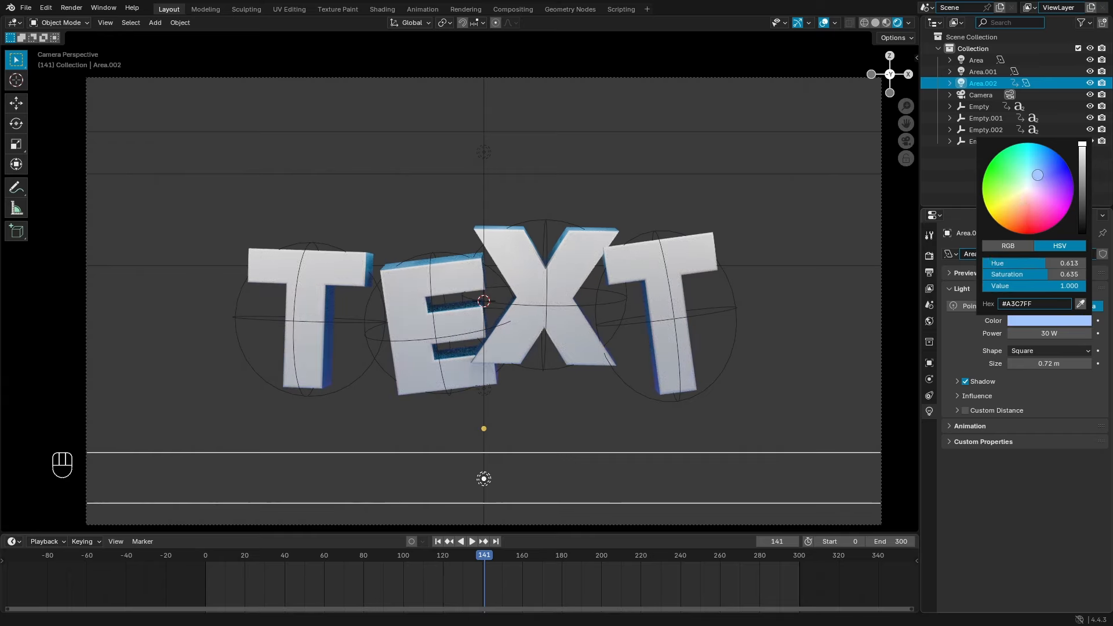
mouse_move(1033, 194)
left_mouse_down()
mouse_move(1017, 196)
mouse_move(1037, 181)
left_mouse_up()
Step: Play the letter animation from the start, then select the camera at frame 145
left_click_drag(483, 558, 302, 559)
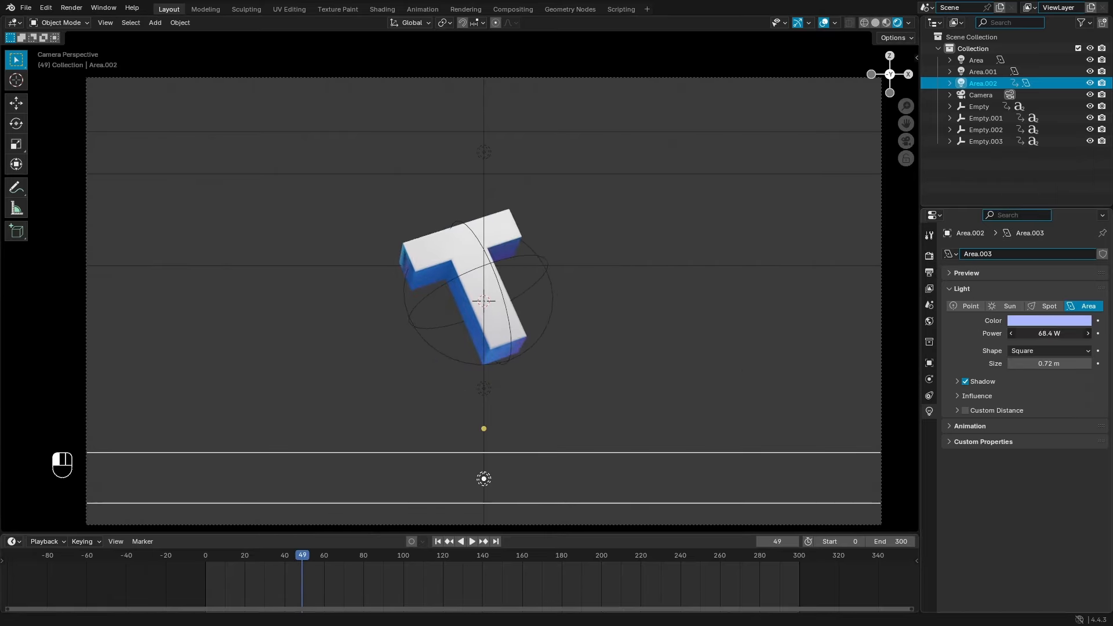
left_click(447, 542)
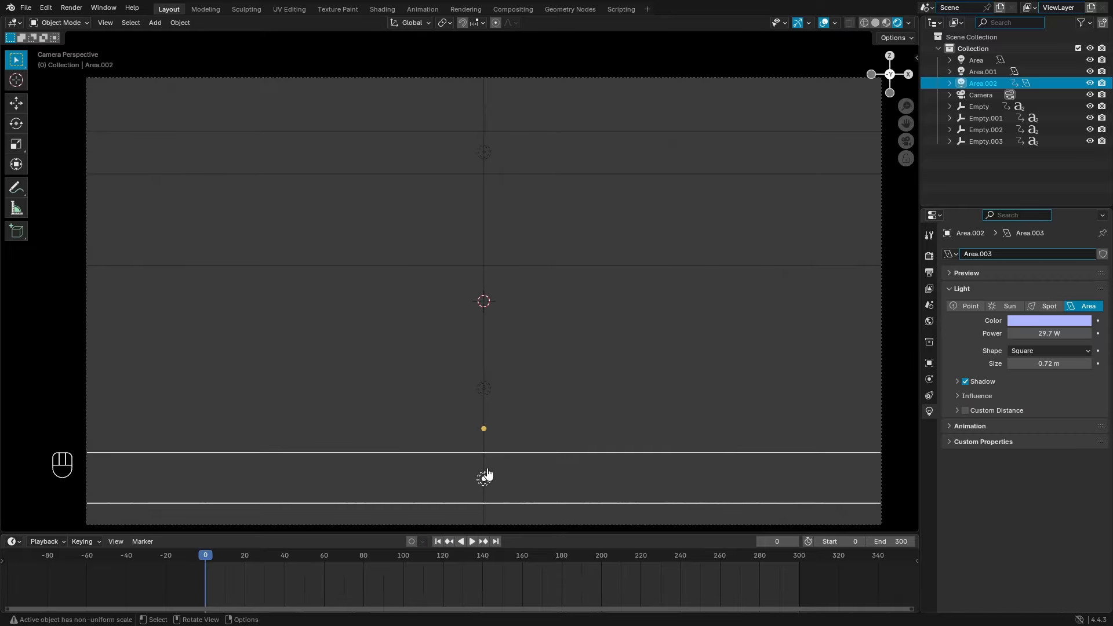
key("space")
left_click(827, 23)
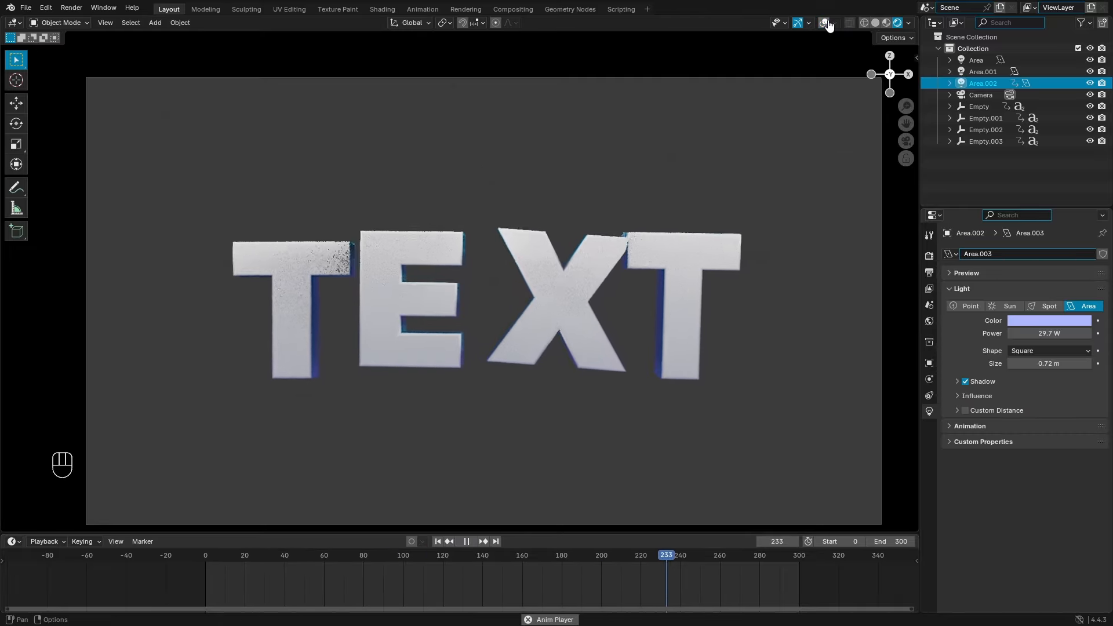
left_click(824, 22)
key("space")
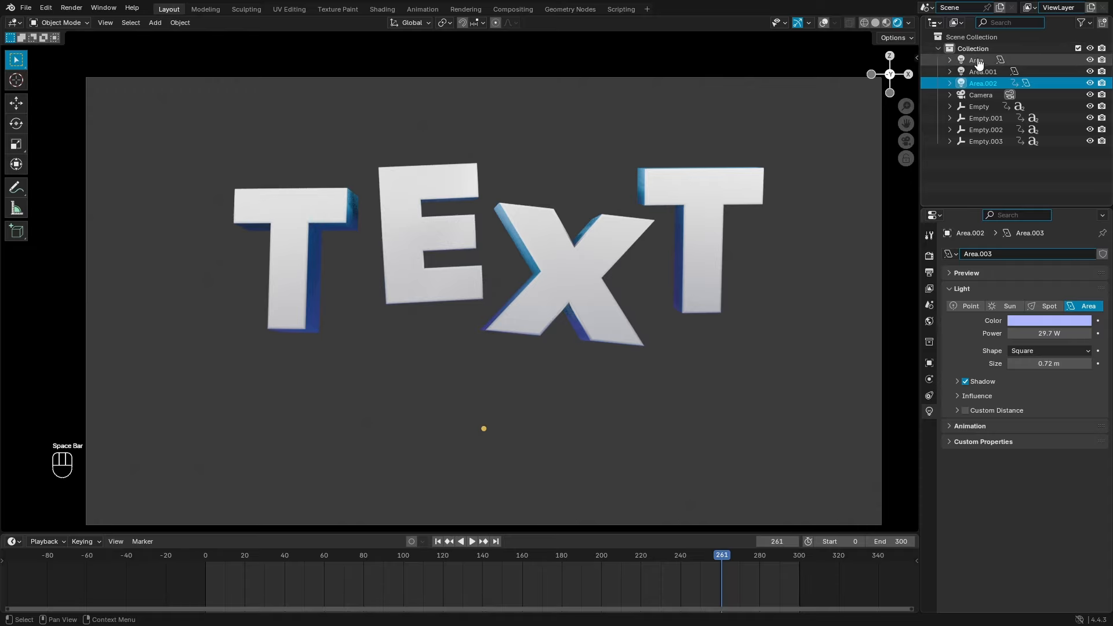
left_click(979, 95)
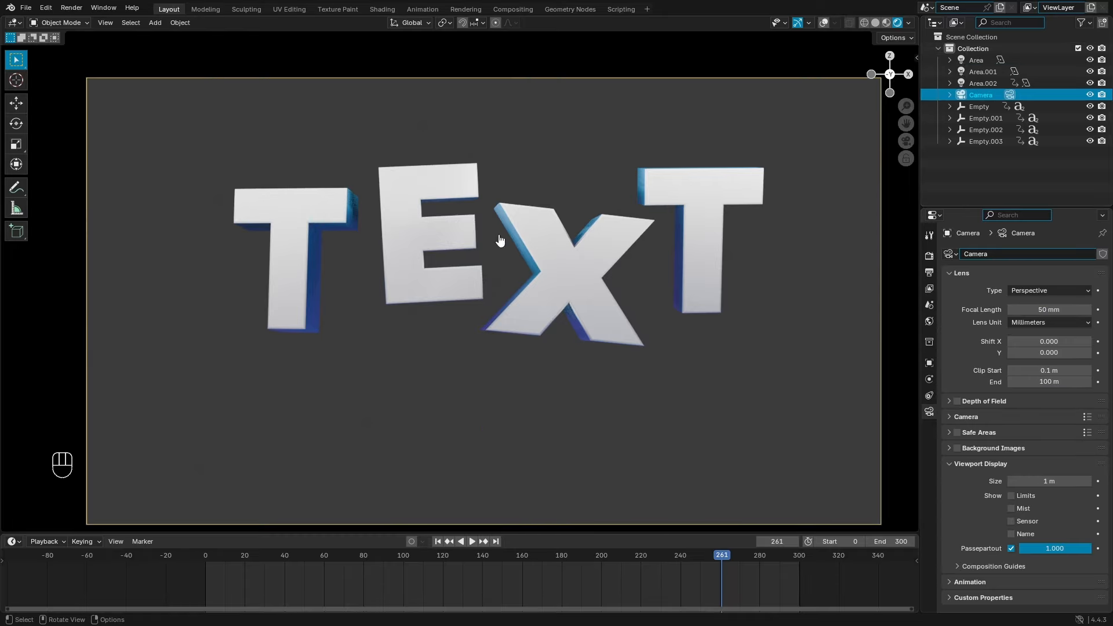
left_click_drag(583, 562, 492, 560)
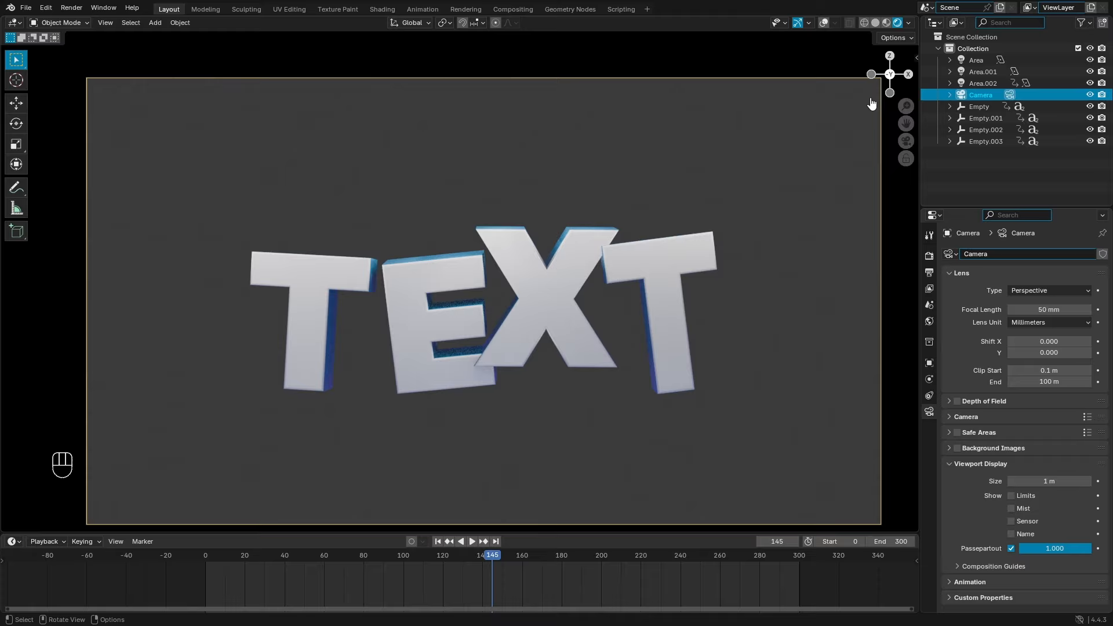
left_click(824, 24)
Step: Tilt the camera around X and raise it vertically
key("r")
key("x")
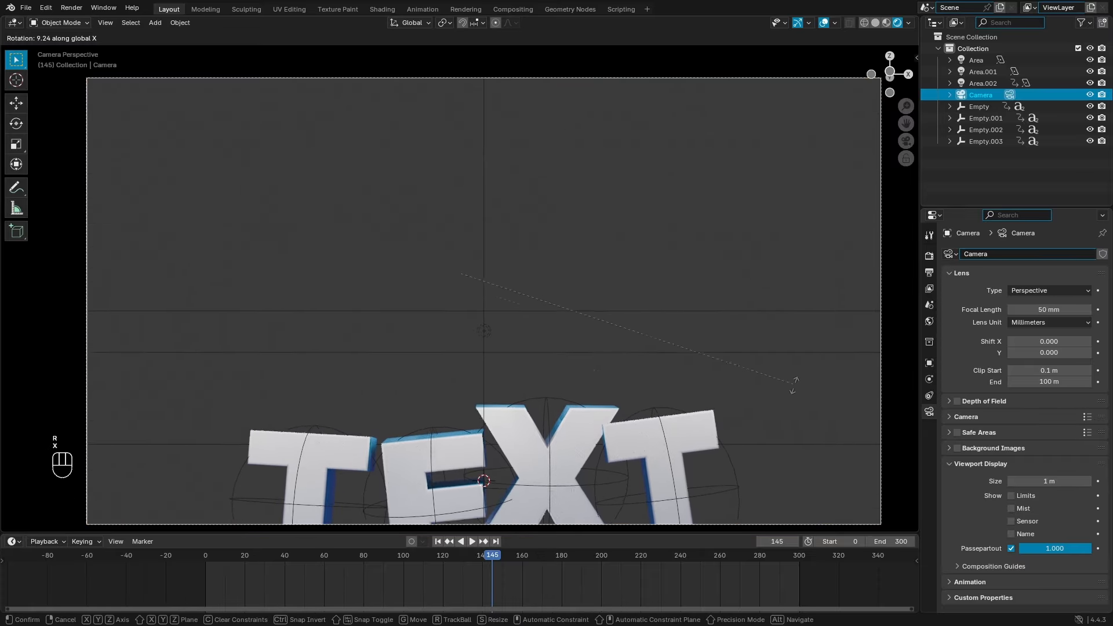
left_click(798, 402)
key("g")
key("z")
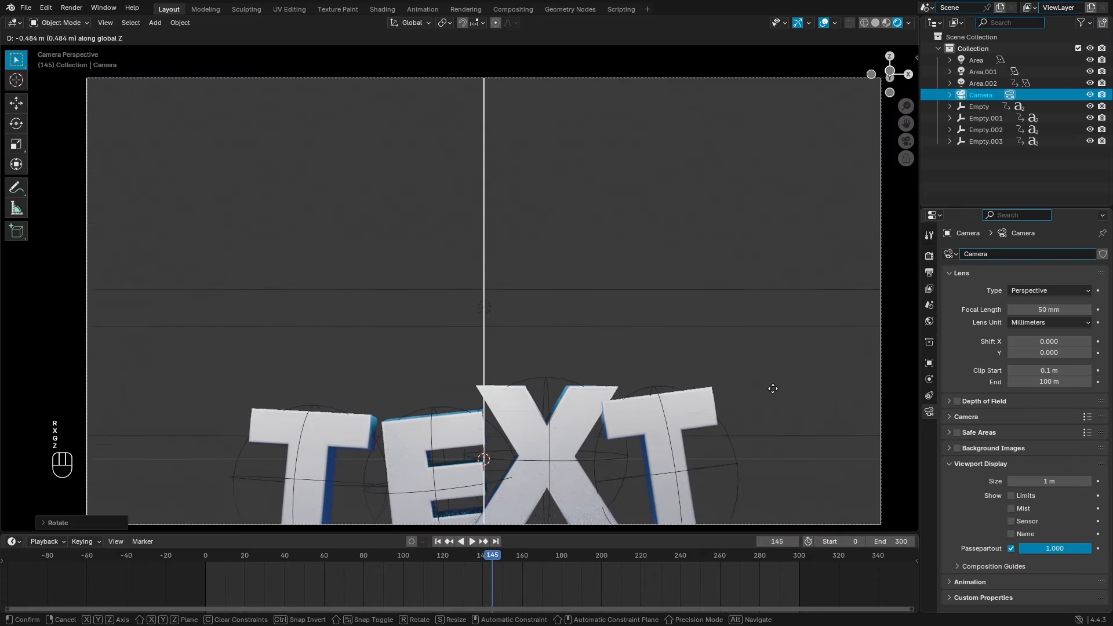
key("r")
key("x")
left_click(745, 293)
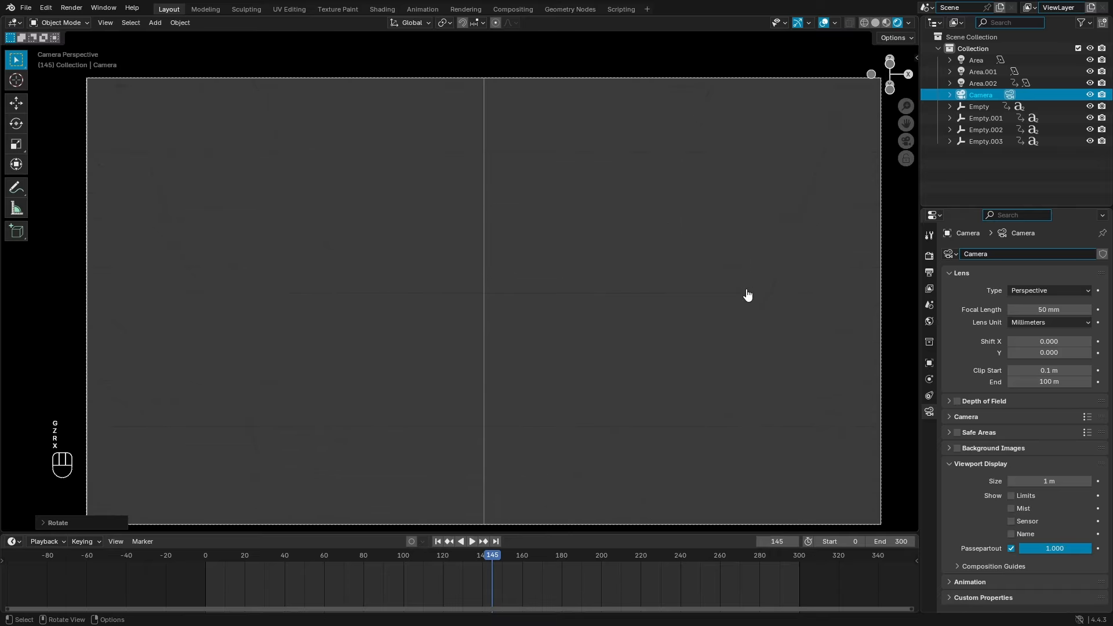
key("g")
key("z")
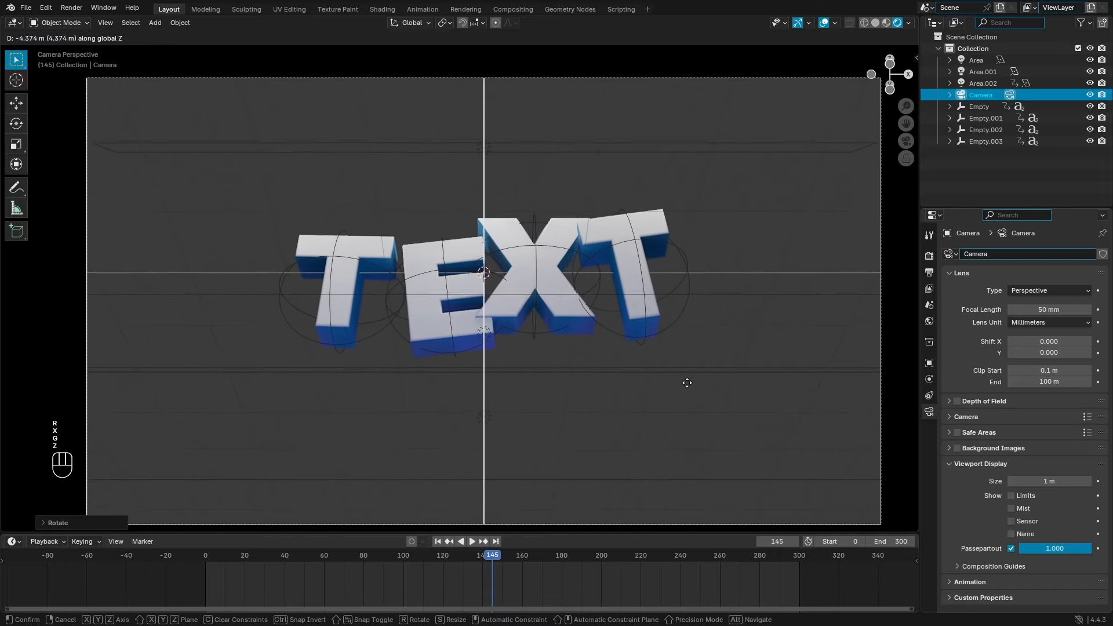
left_click(696, 267)
Step: At frame 110, re-tilt and raise the camera so TEXT is centred
left_click_drag(492, 563, 257, 565)
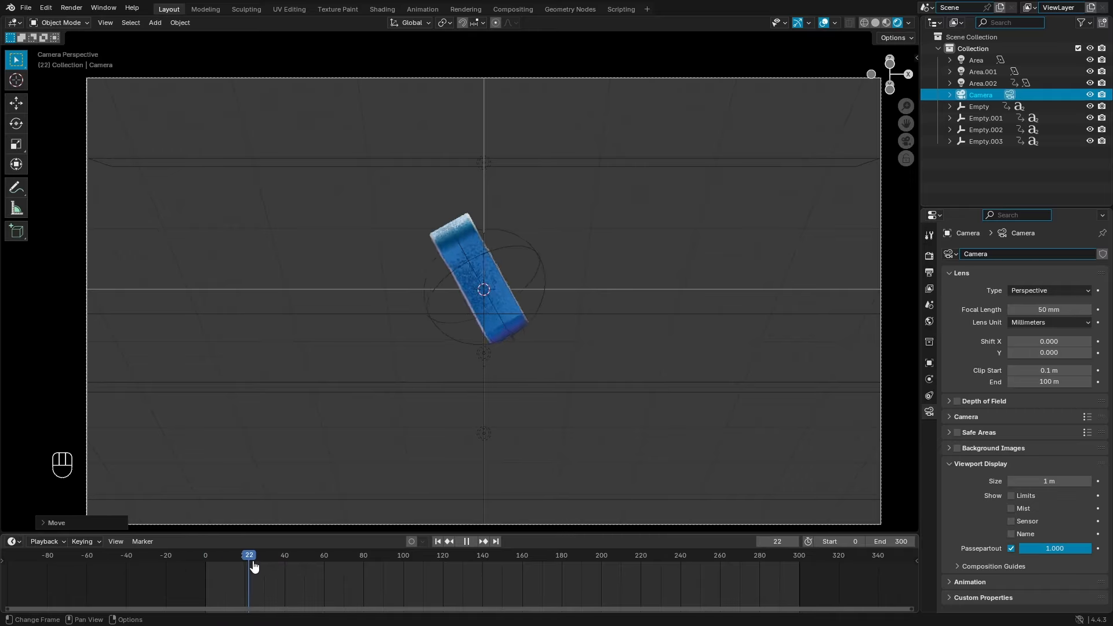
left_click_drag(355, 572, 424, 574)
key("r")
key("x")
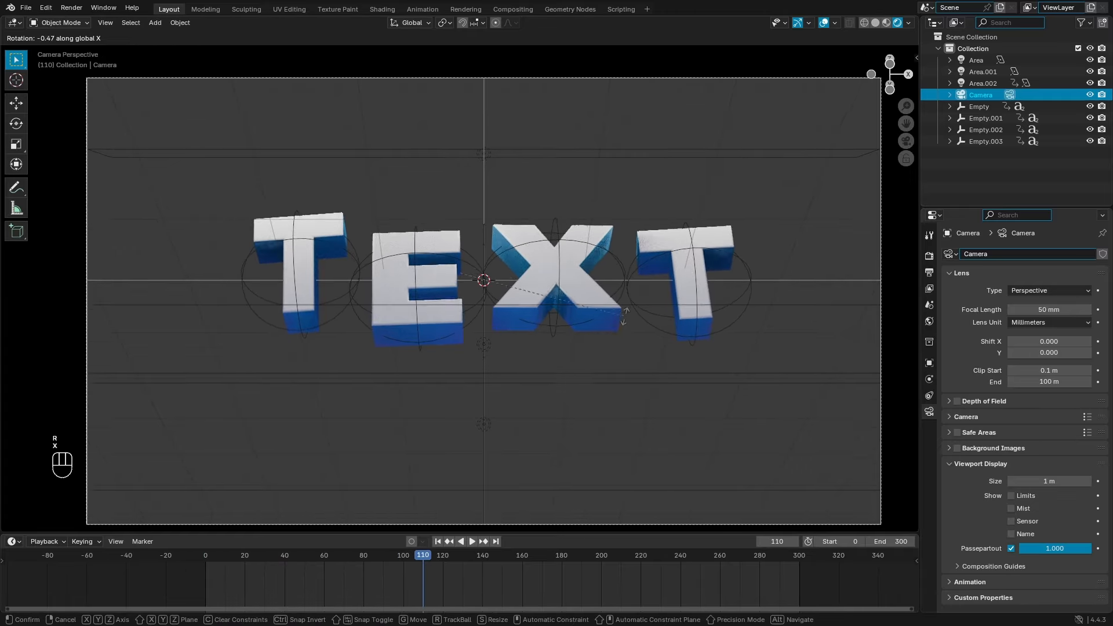
left_click(623, 301)
key("g")
key("z")
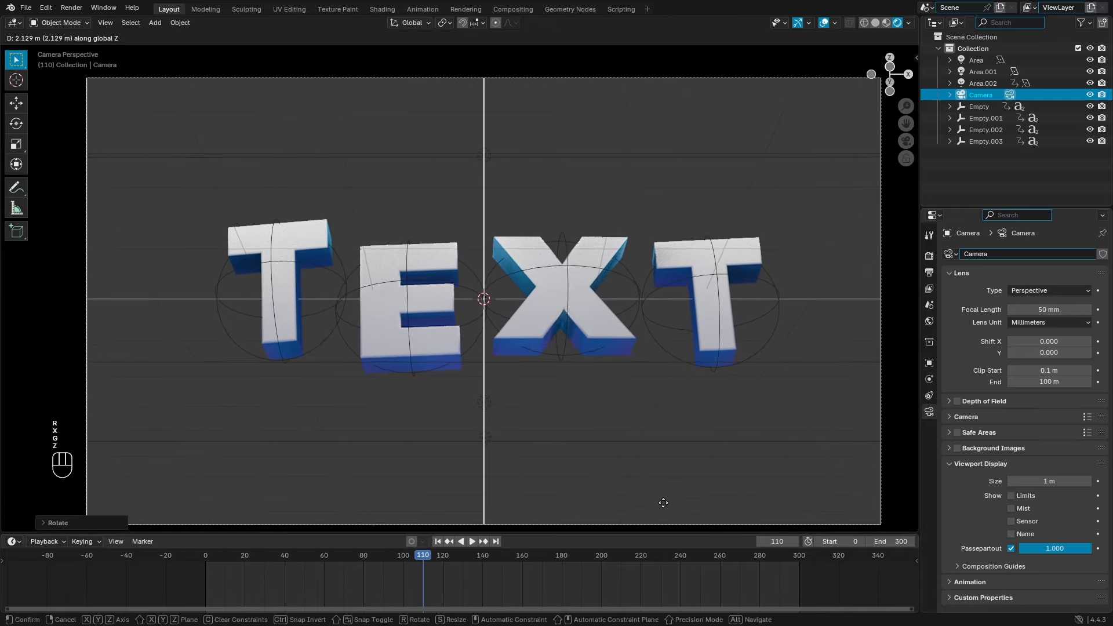
left_click(664, 504)
Step: Render a test still of frame 55, then fine-tune the camera's height
scroll(663, 395, "down", 1)
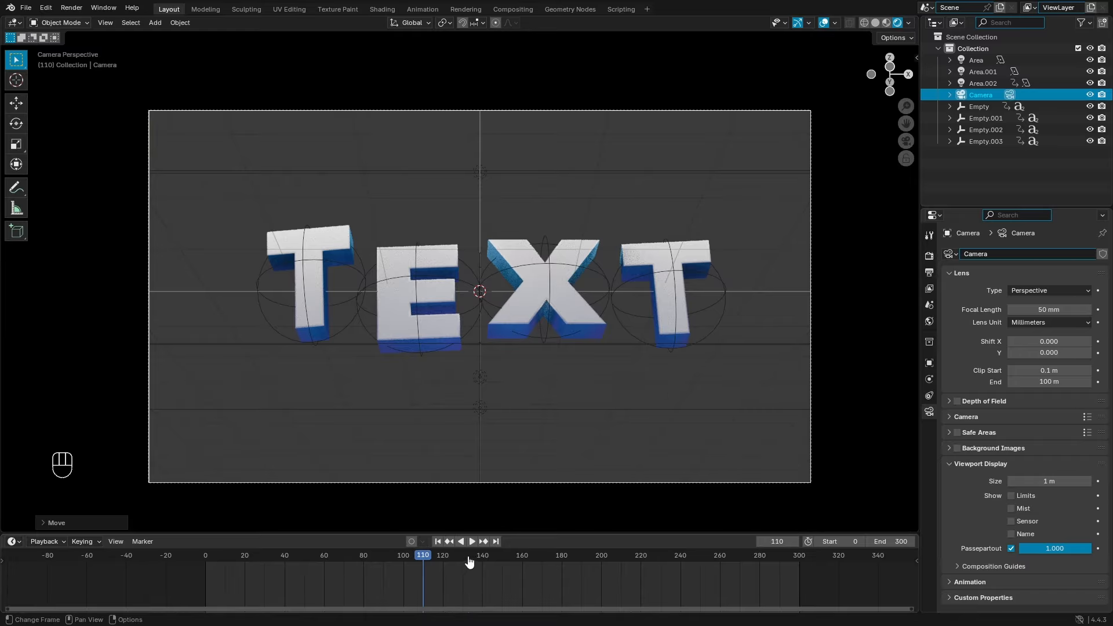
left_click_drag(470, 562, 764, 596)
left_click_drag(237, 565, 316, 568)
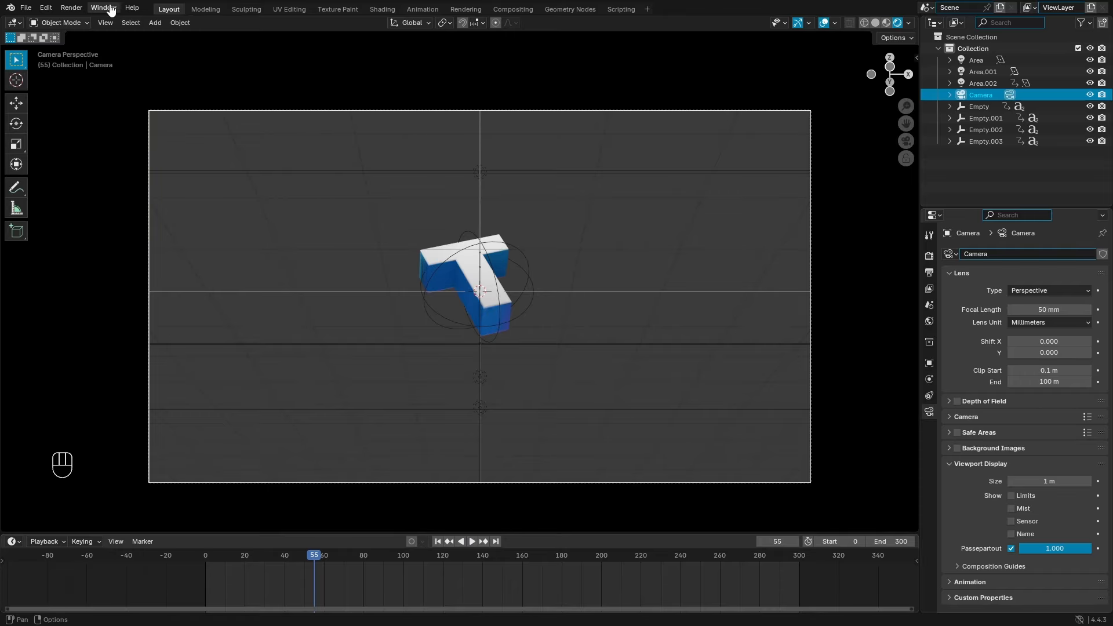
left_click(72, 8)
left_click(87, 24)
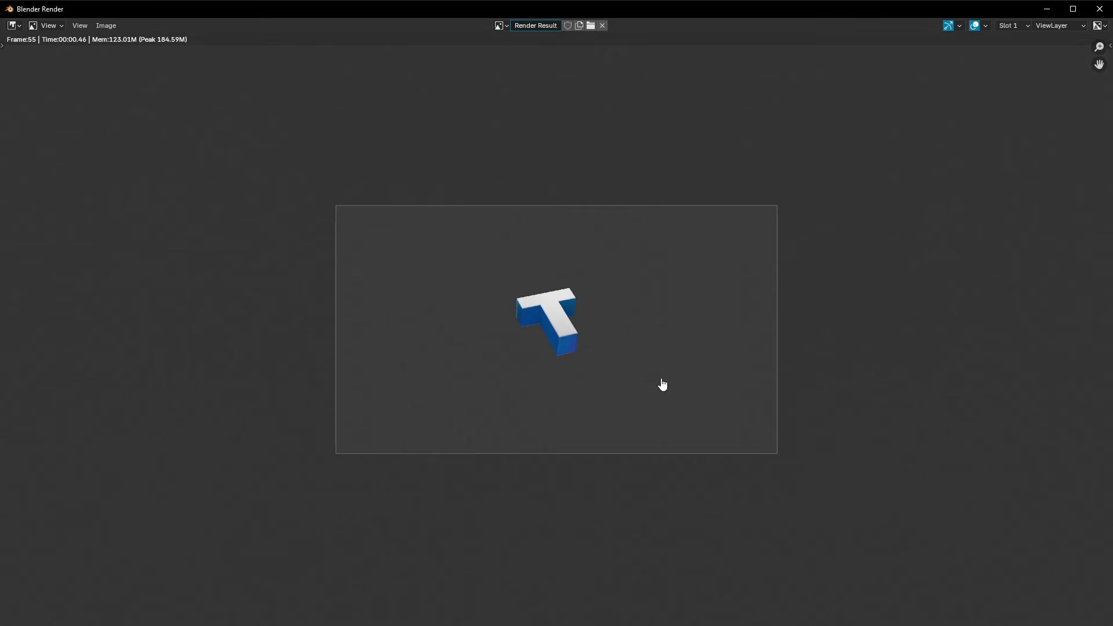
key("Escape")
key("g")
key("z")
left_click(609, 381)
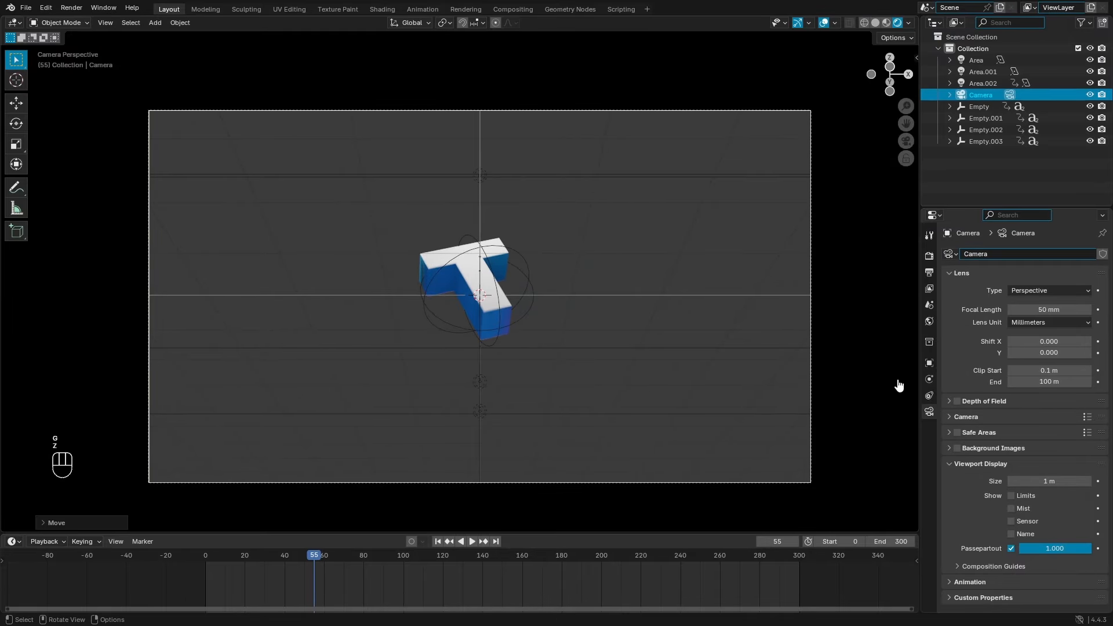
Step: Enable Transparent in Render Properties > Film and return the playhead to frame 0
left_click(929, 257)
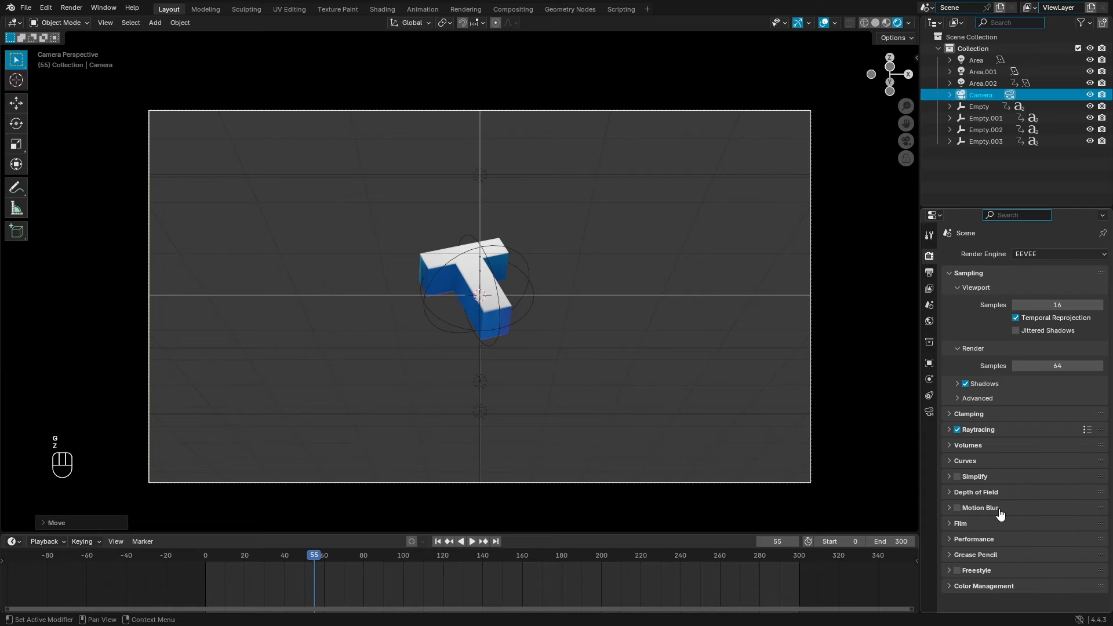
left_click(967, 525)
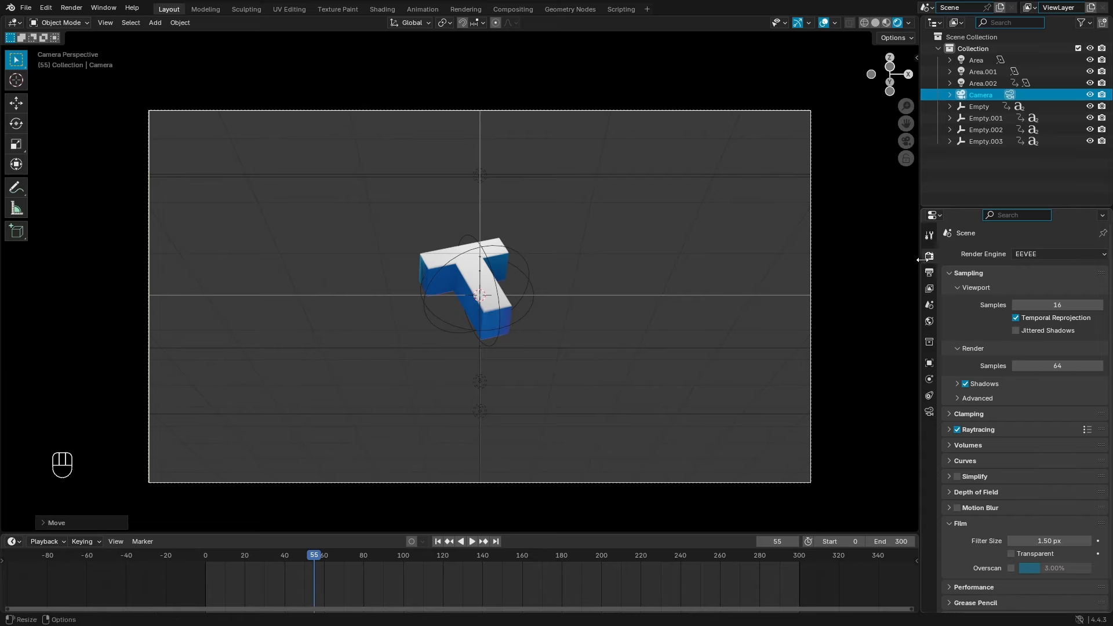
left_click(1012, 555)
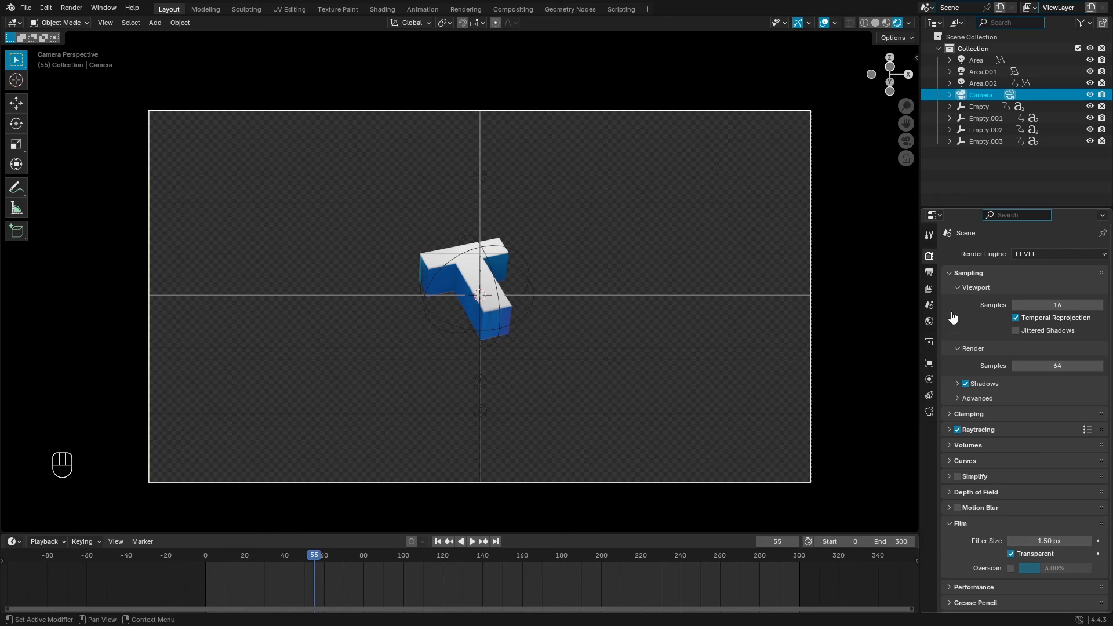
left_click(930, 275)
left_click(930, 257)
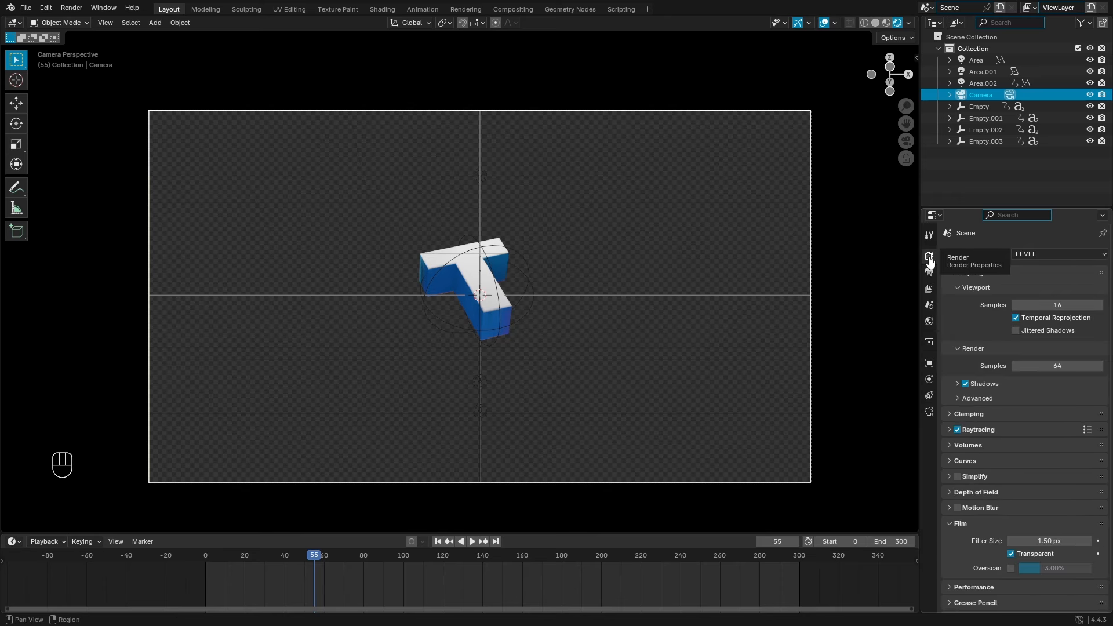
left_click(437, 541)
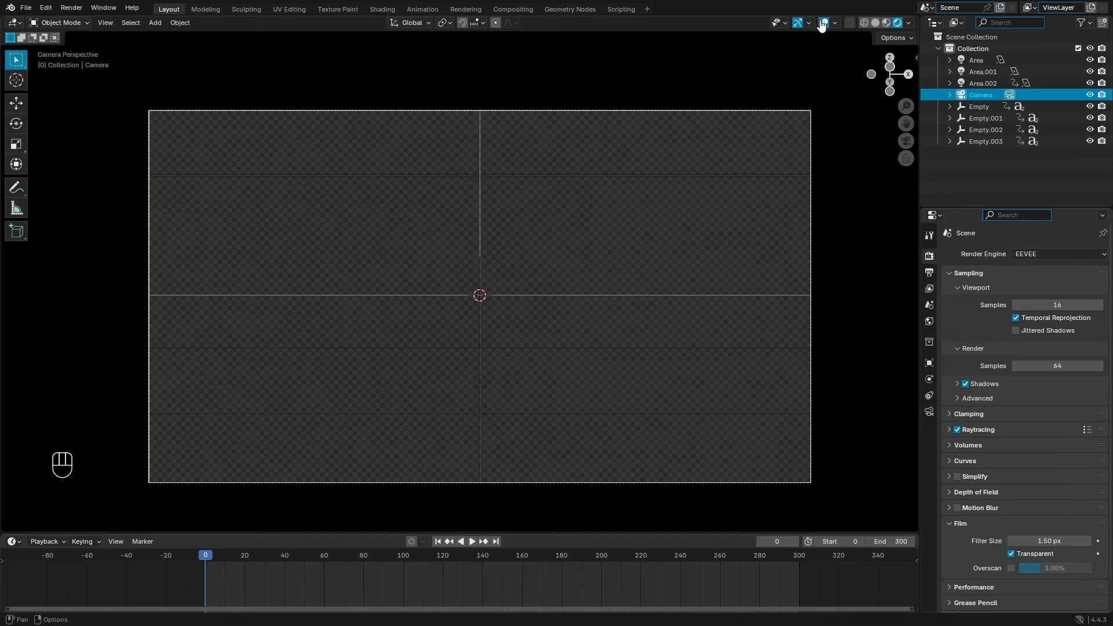
Step: Preview the animation without overlays and stop at frame 181 with TEXT assembled
left_click(822, 23)
mouse_move(444, 557)
left_mouse_down()
mouse_move(489, 556)
mouse_move(423, 555)
left_mouse_up()
left_click(439, 542)
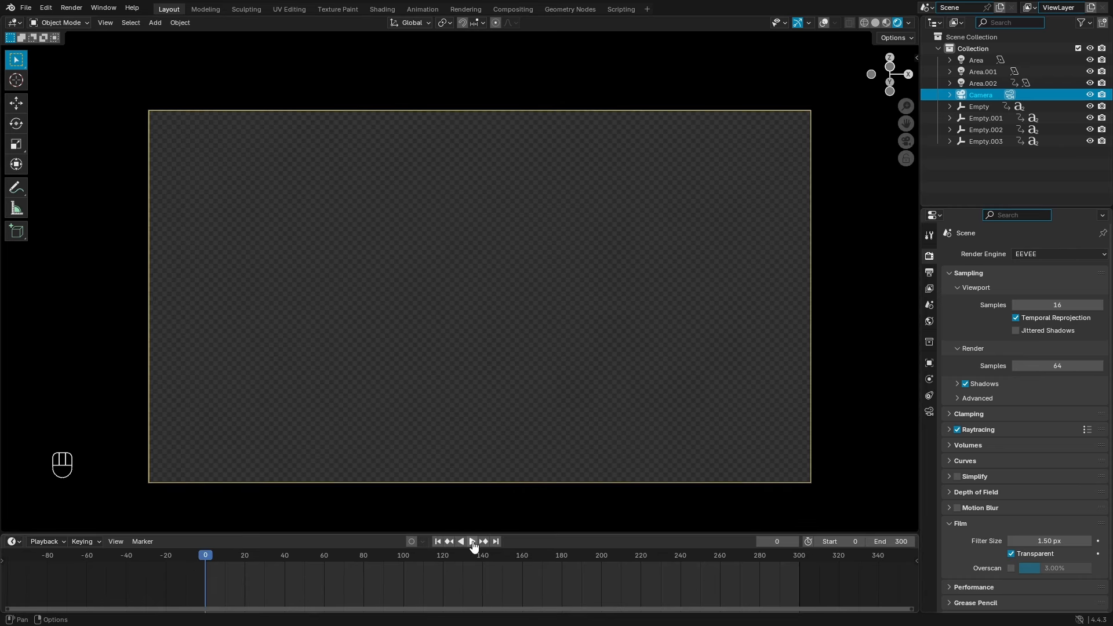
left_click(472, 541)
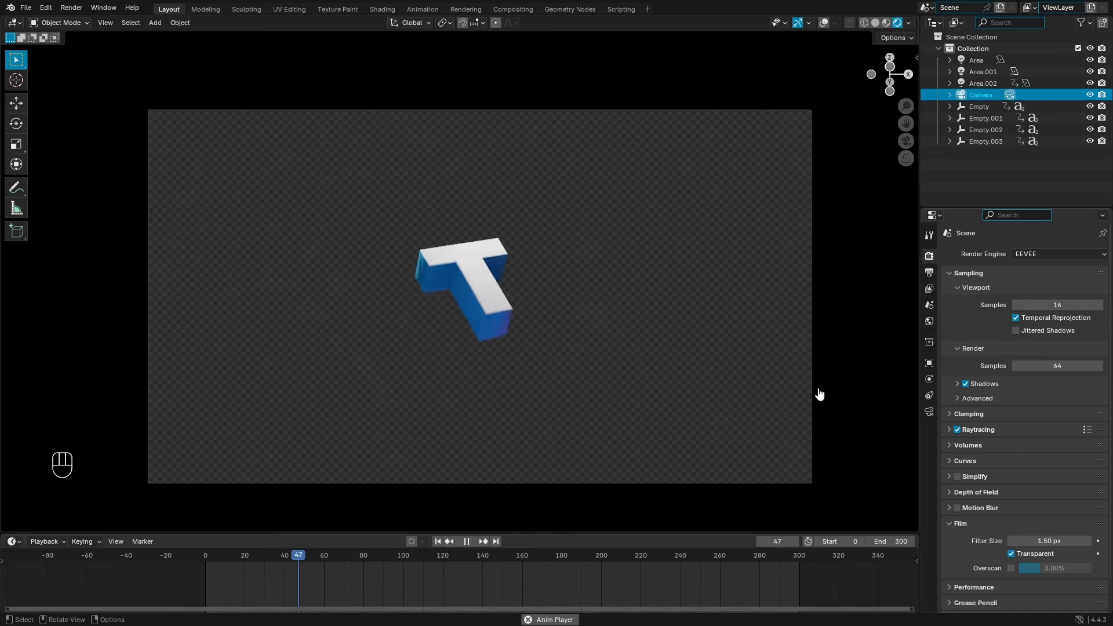
left_click(467, 542)
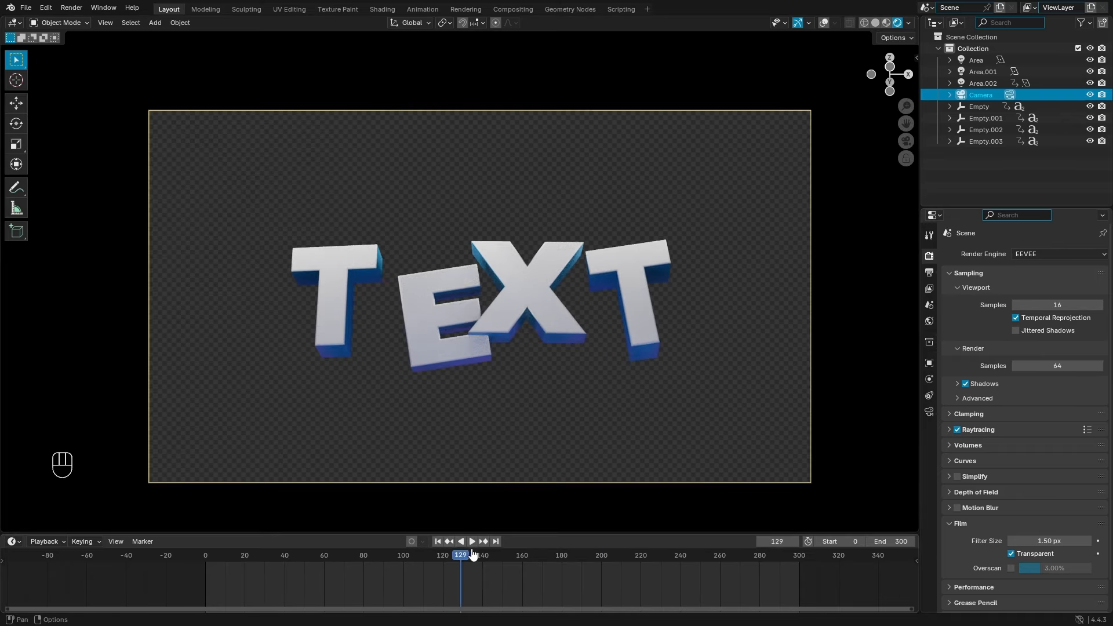
left_click_drag(473, 555, 563, 555)
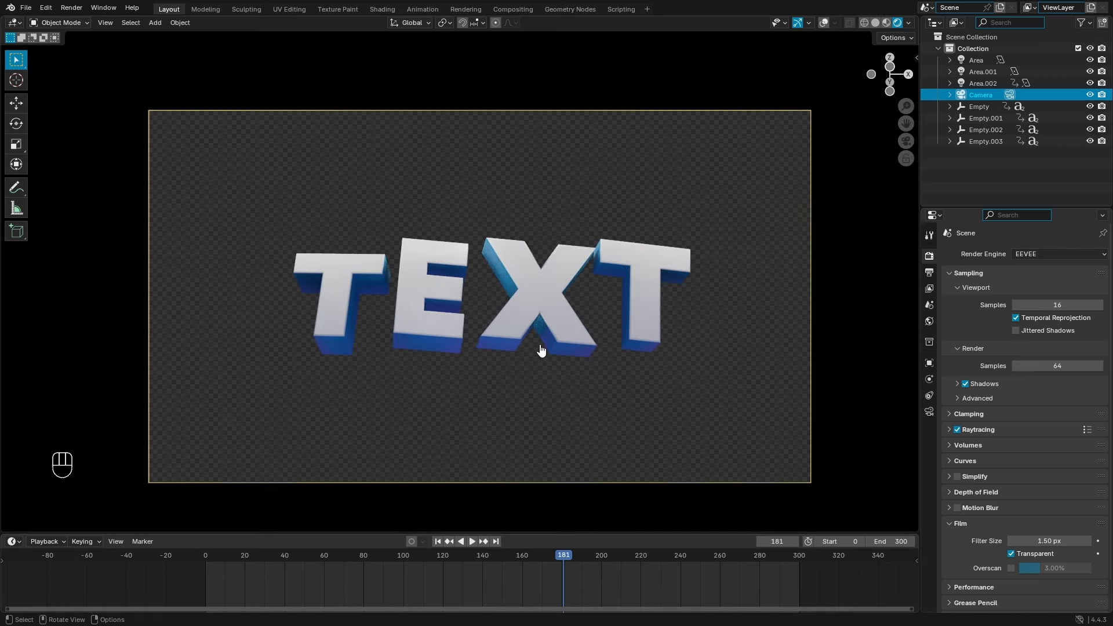
left_click(561, 277)
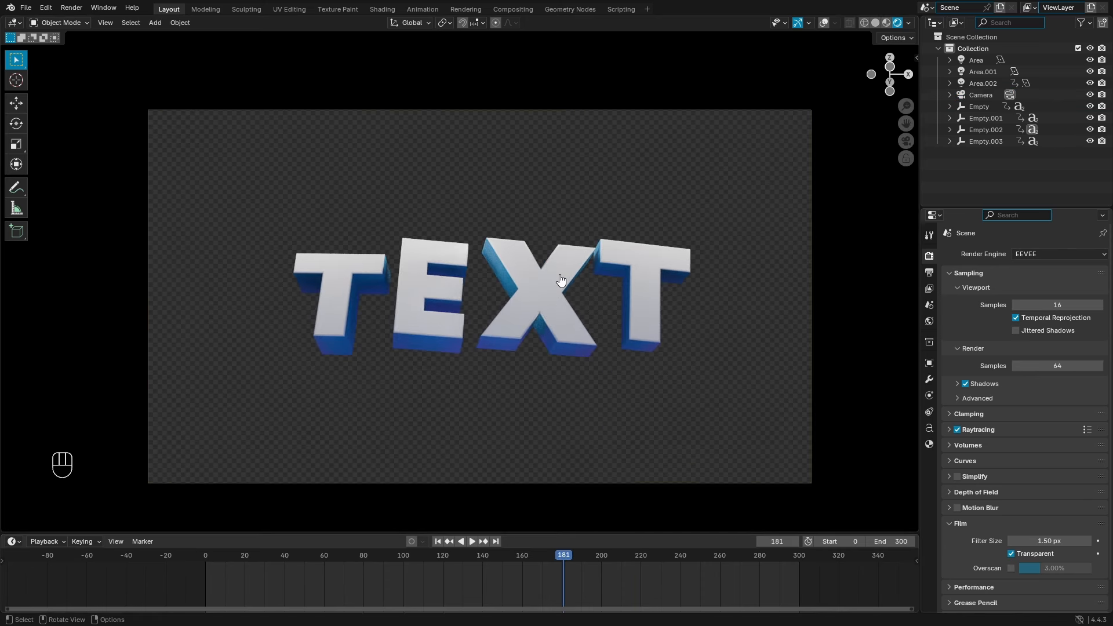
key("Tab")
key("Tab")
Step: Bring the viewport overlays back and retype the X letter and the next letter as H
left_click(822, 23)
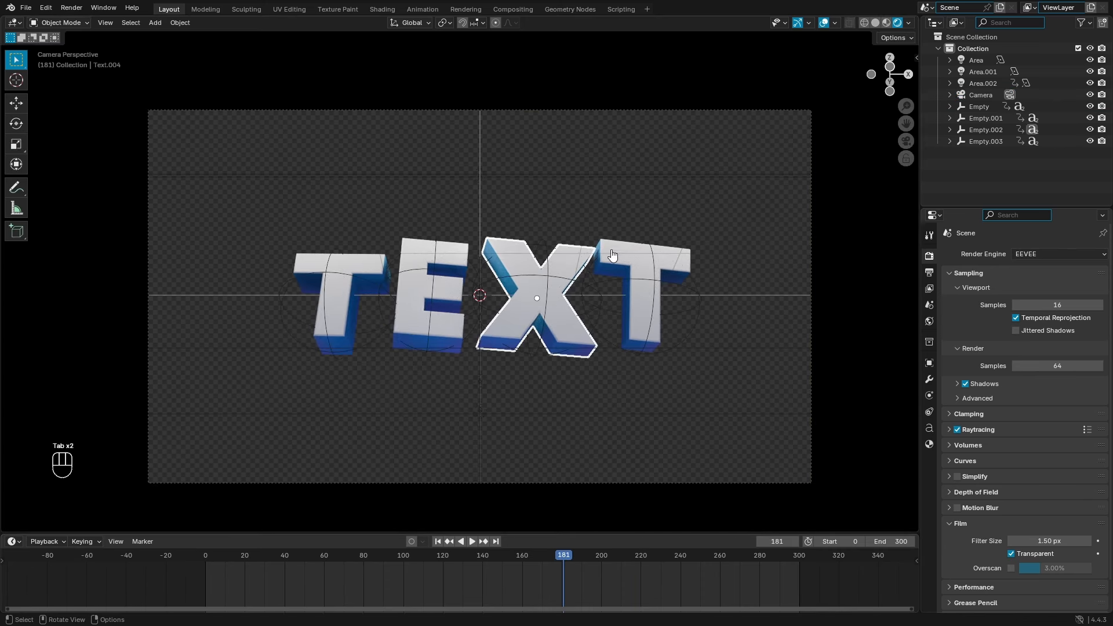
key("Tab")
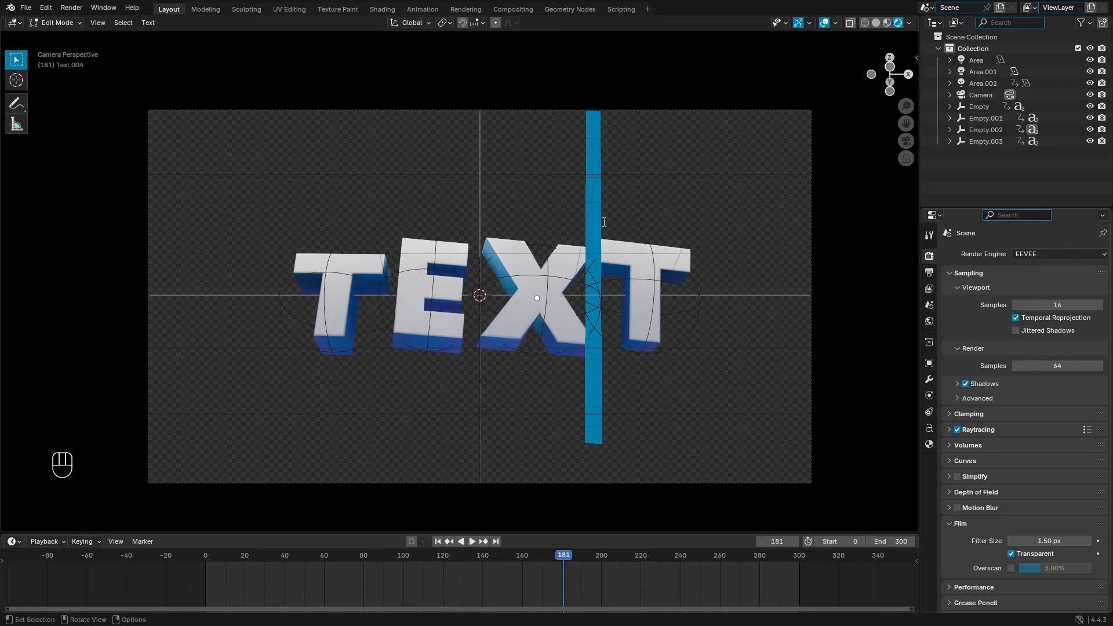
type("H")
key("Left")
key("BackSpace")
key("Tab")
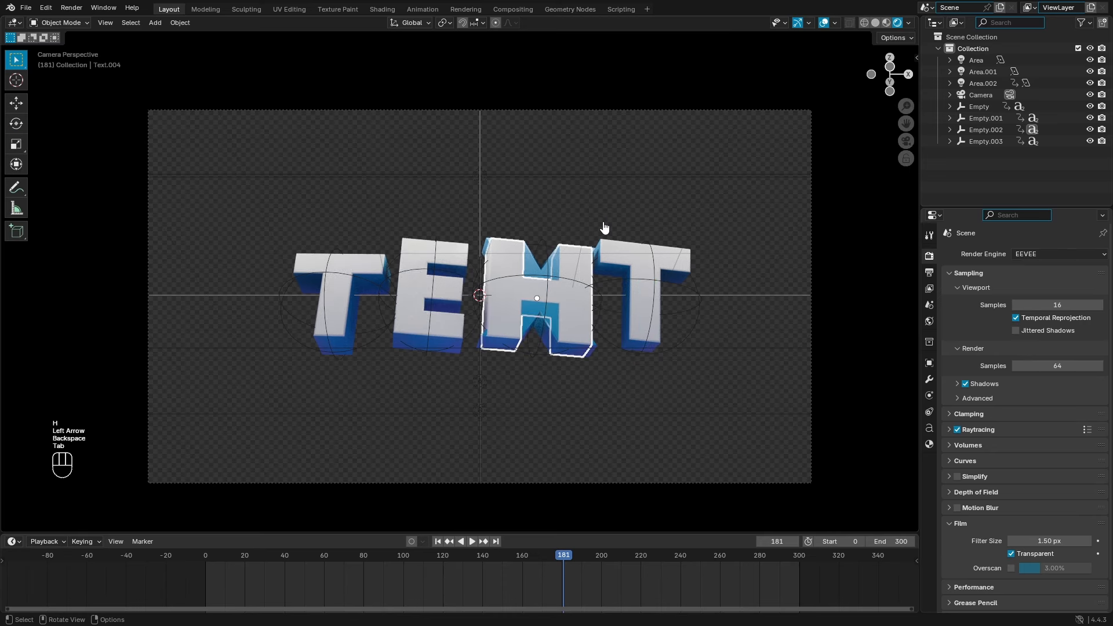
key("Tab")
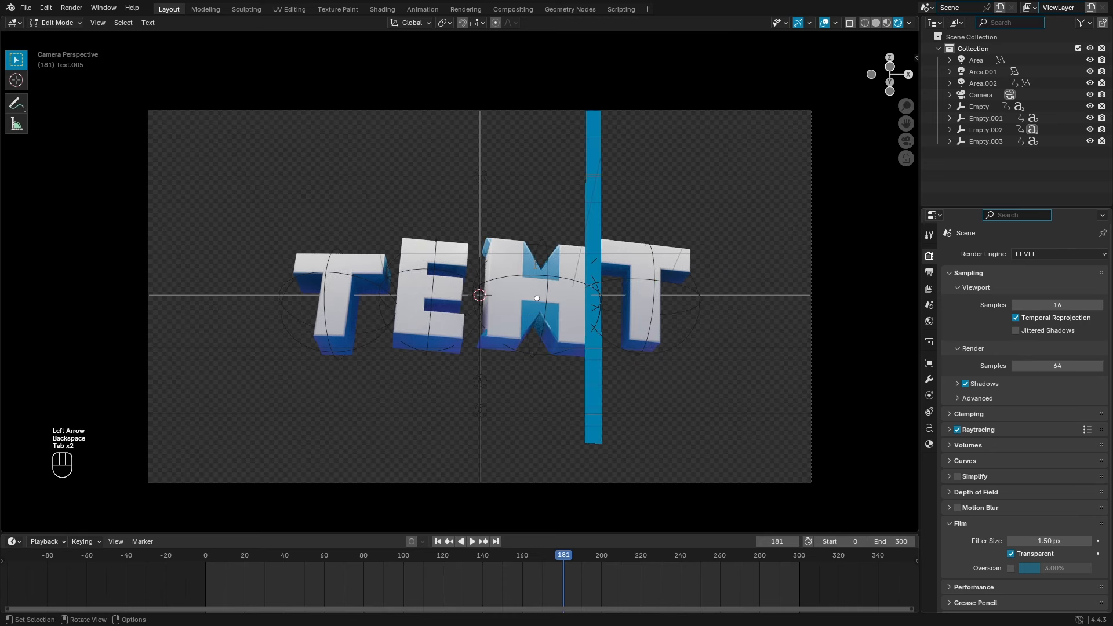
key("BackSpace")
type("H")
key("Tab")
Step: Replace the last T with N, and make the next letter object an N too
left_click(639, 252)
key("Tab")
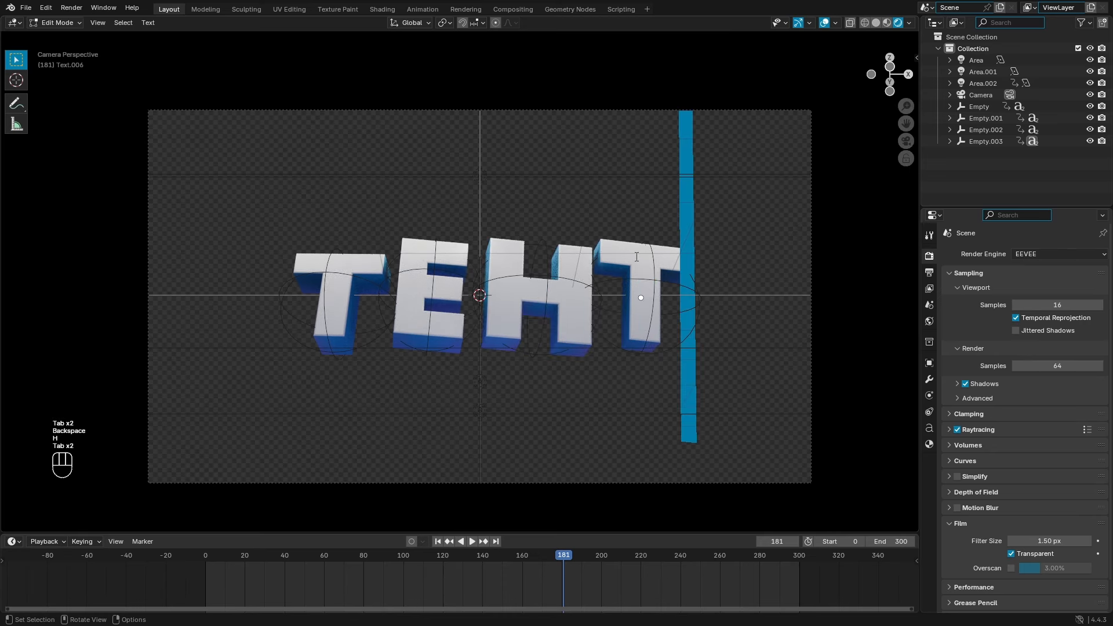
key("BackSpace")
type("N")
key("Tab")
left_click(644, 265)
key("Tab")
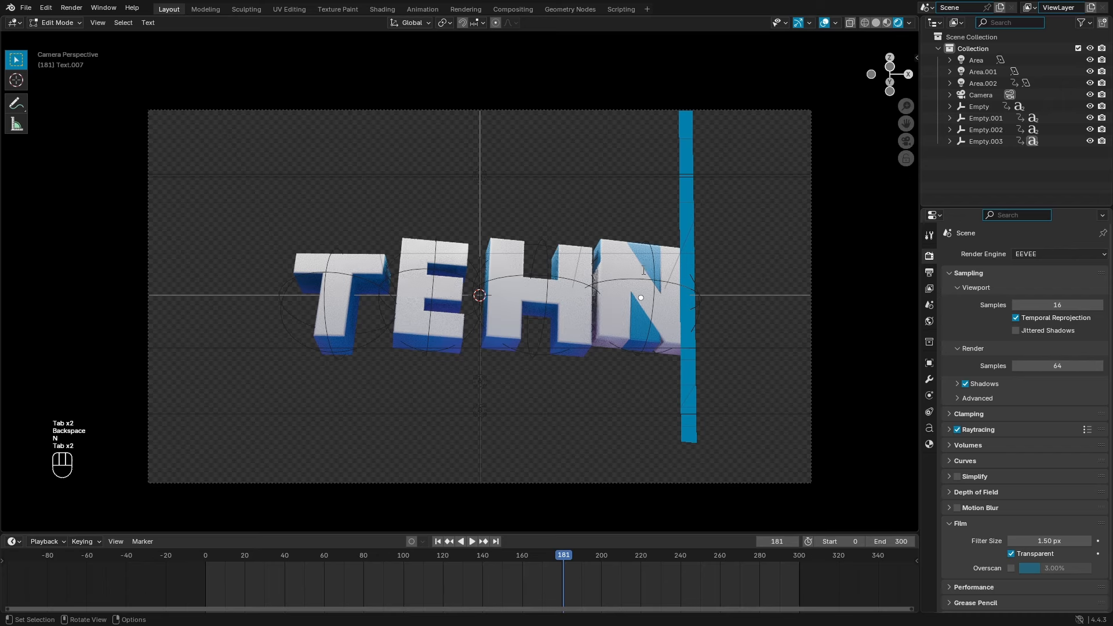
type("N")
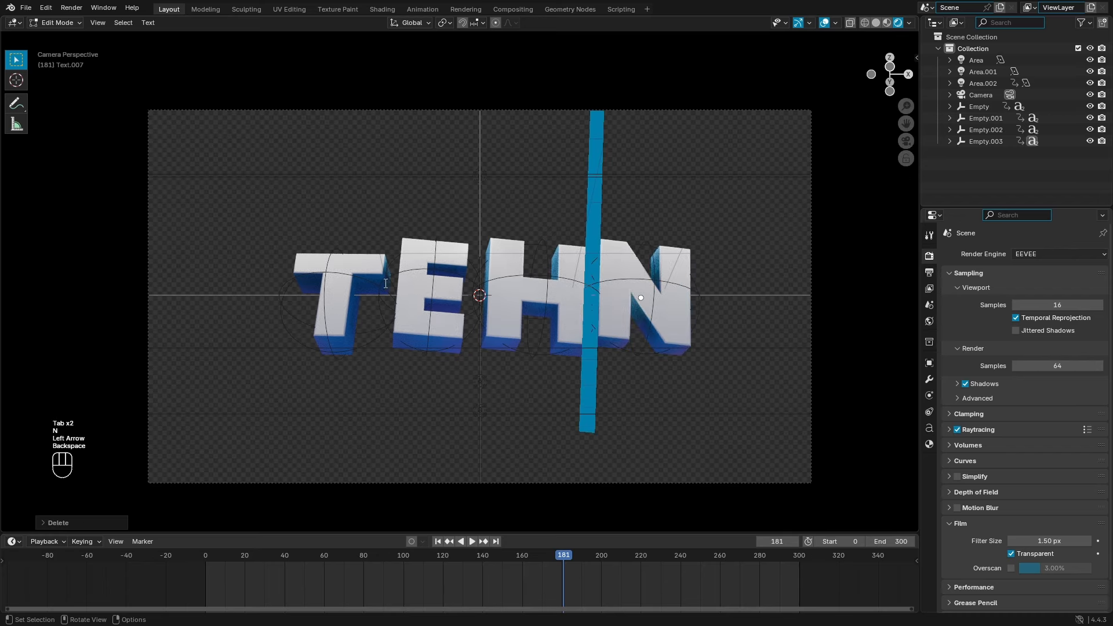
key("Tab")
Step: Change the first T letter object to J
left_click(386, 283)
key("Tab")
type("J")
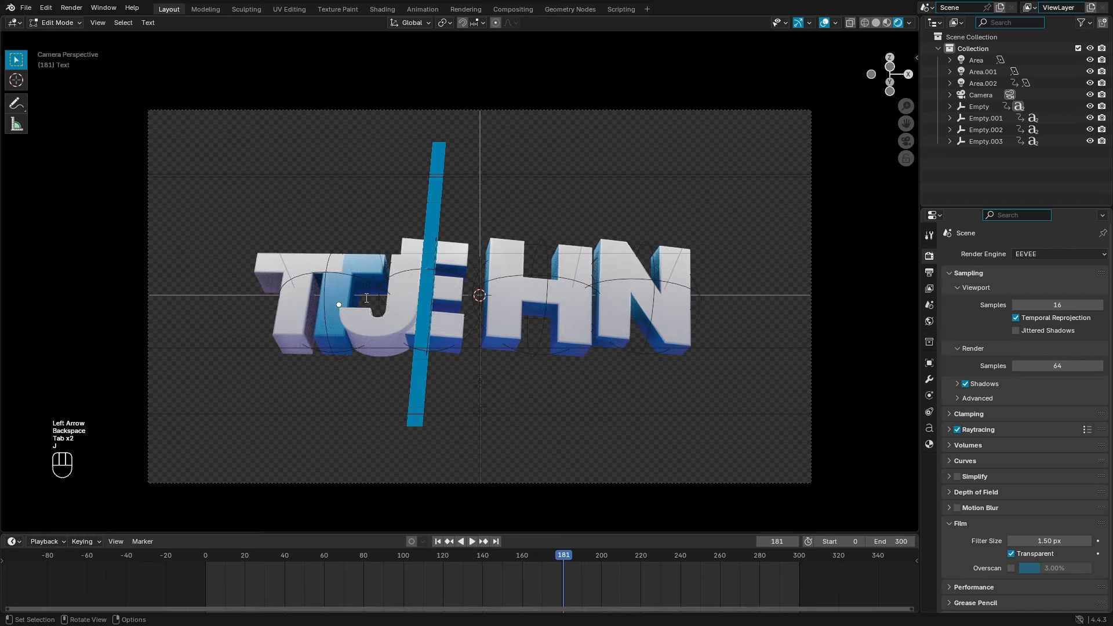
key("Left")
key("BackSpace")
key("Tab")
Step: Turn the second letter object into O, correcting a mistakenly typed J
left_click(335, 286)
key("Tab")
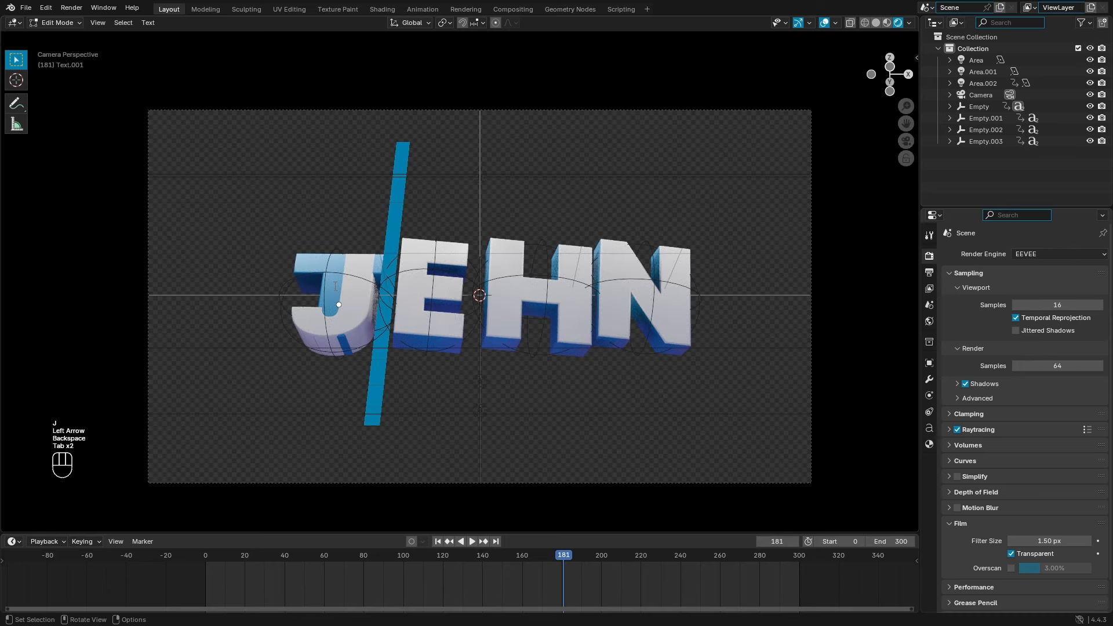
type("O")
key("Left")
key("BackSpace")
key("Tab")
key("Tab")
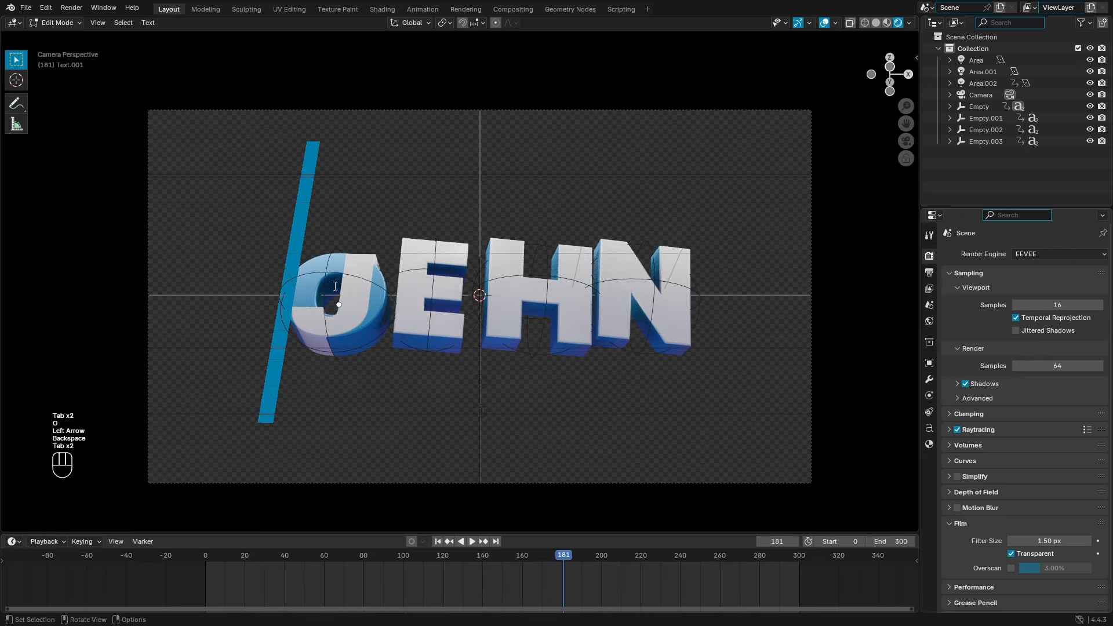
key("Right")
type("J")
key("Left")
key("BackSpace")
Step: Replace the E with O and delete the leftover letter behind the next object's O
key("Tab")
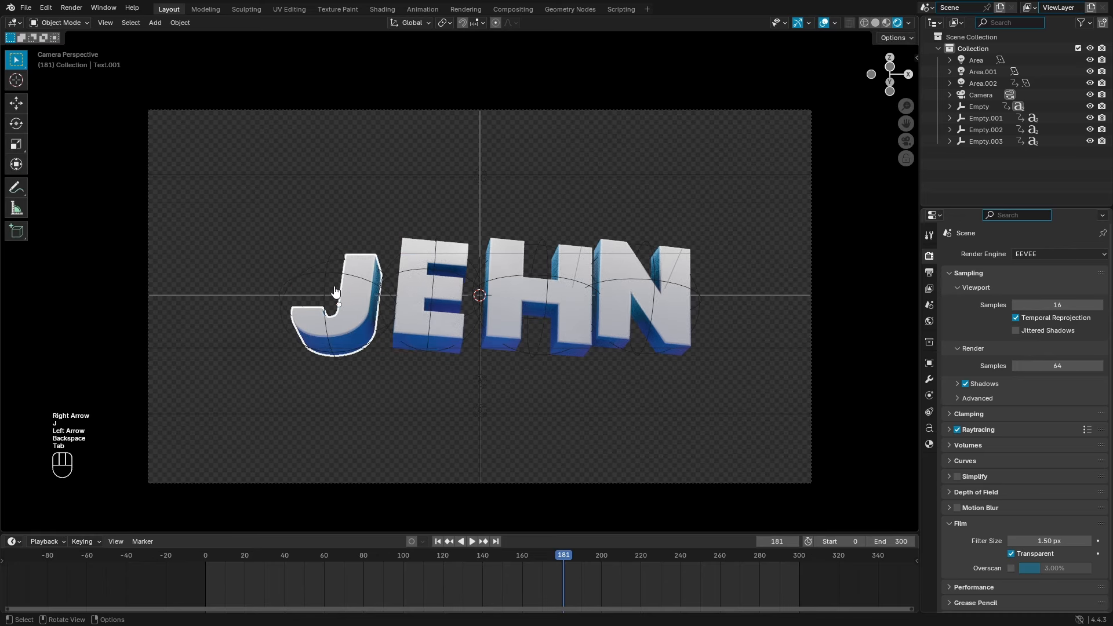
left_click(412, 294)
key("Tab")
key("BackSpace")
type("I")
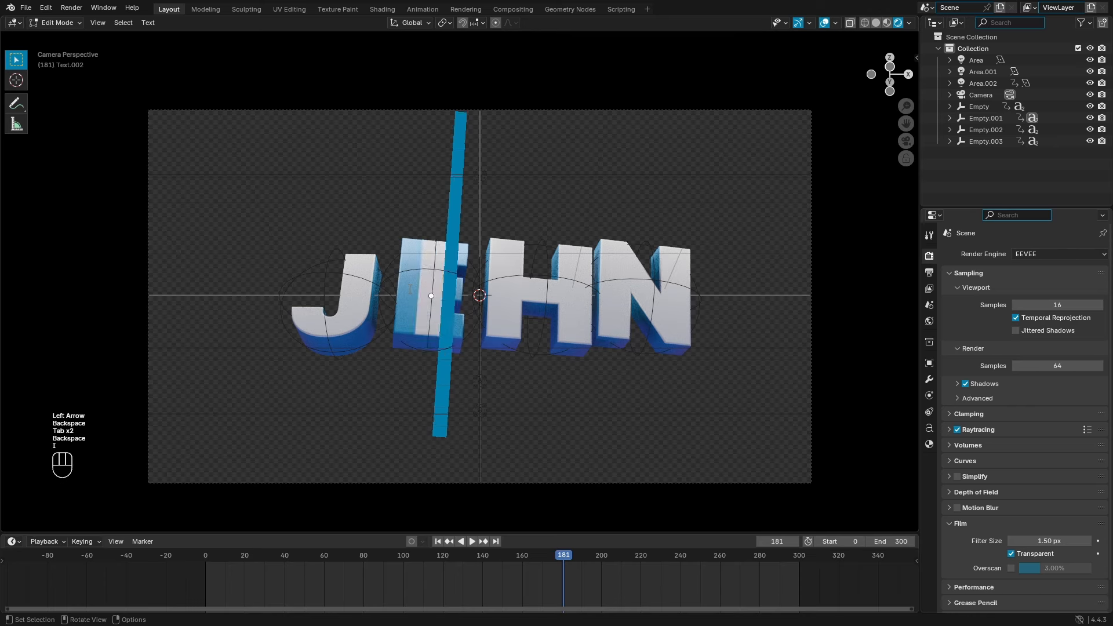
key("BackSpace")
type("O")
key("Tab")
left_click(456, 345)
key("Tab")
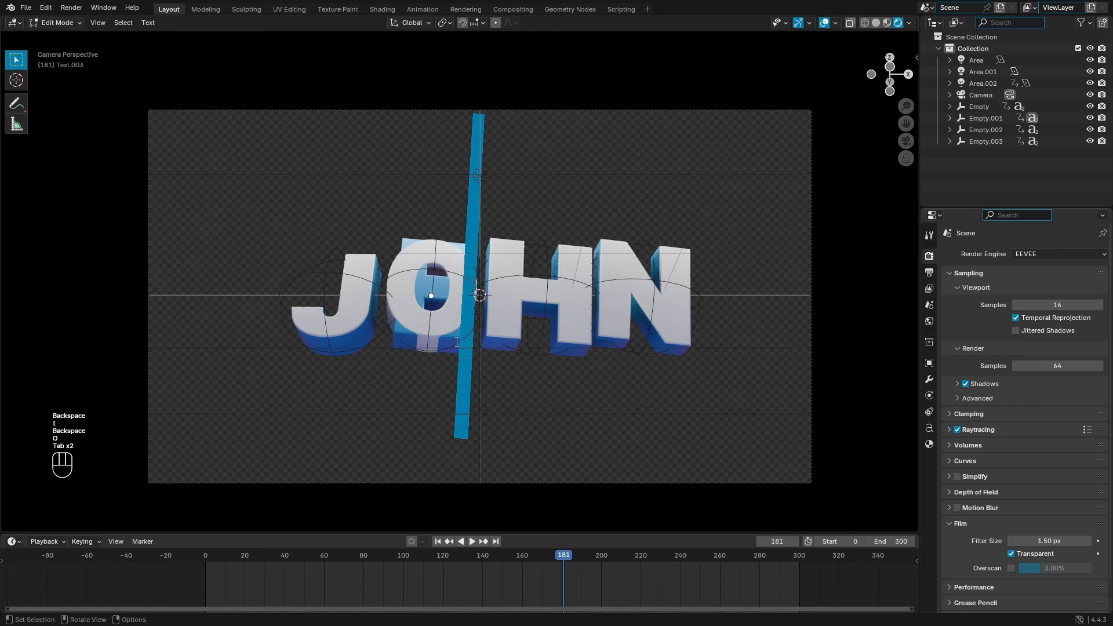
key("Left")
key("BackSpace")
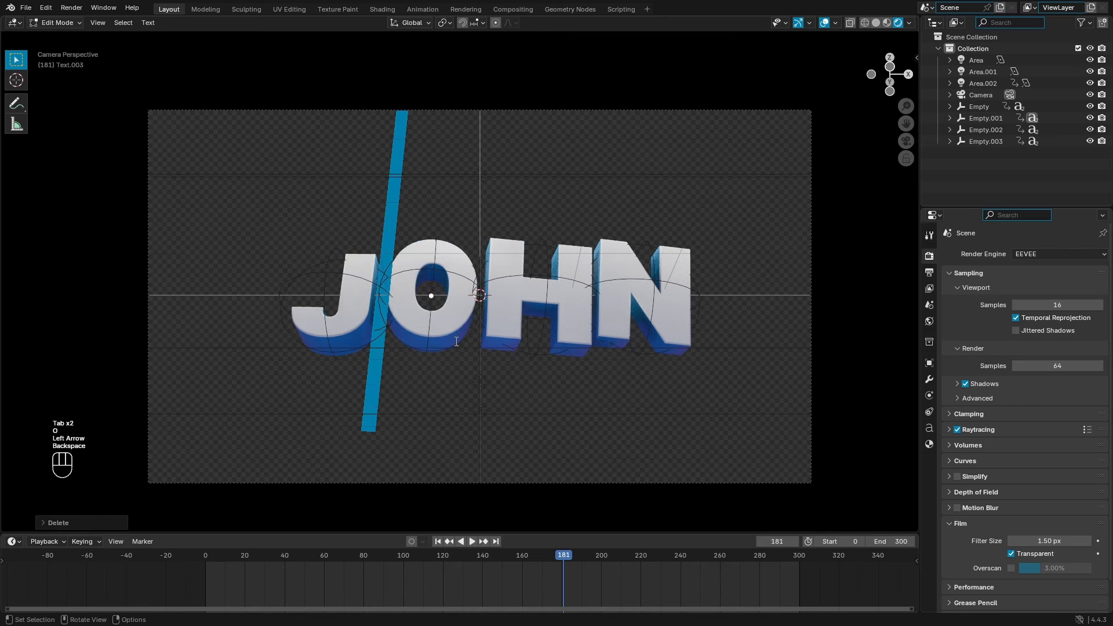
key("Tab")
Step: Rewind to the first frame and play the animation to check JOHN
left_click(753, 351)
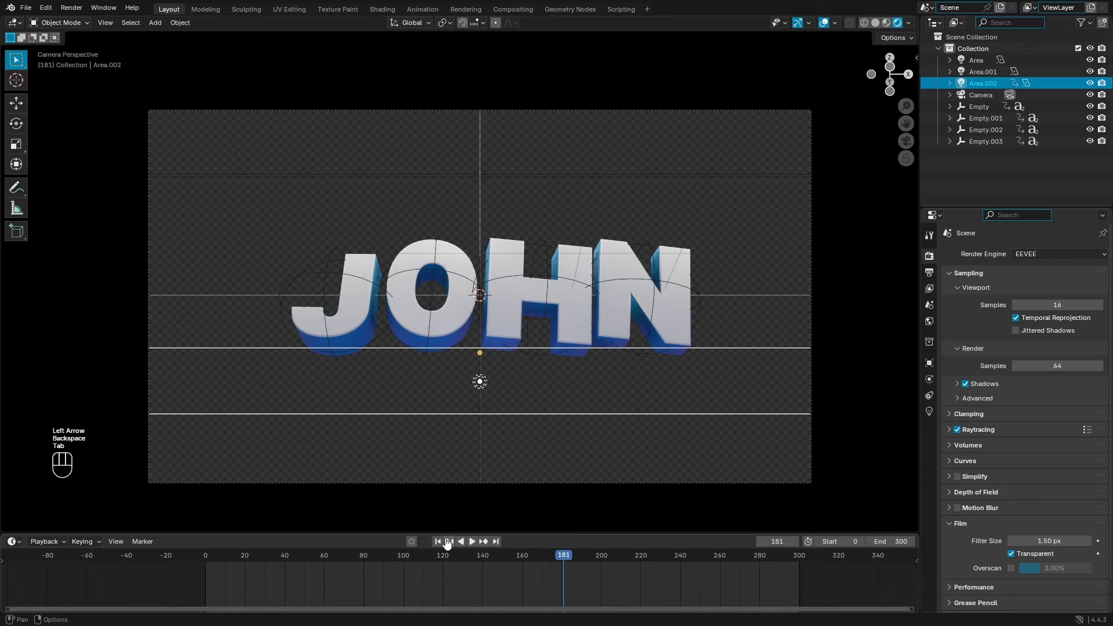
left_click(438, 541)
left_click(470, 541)
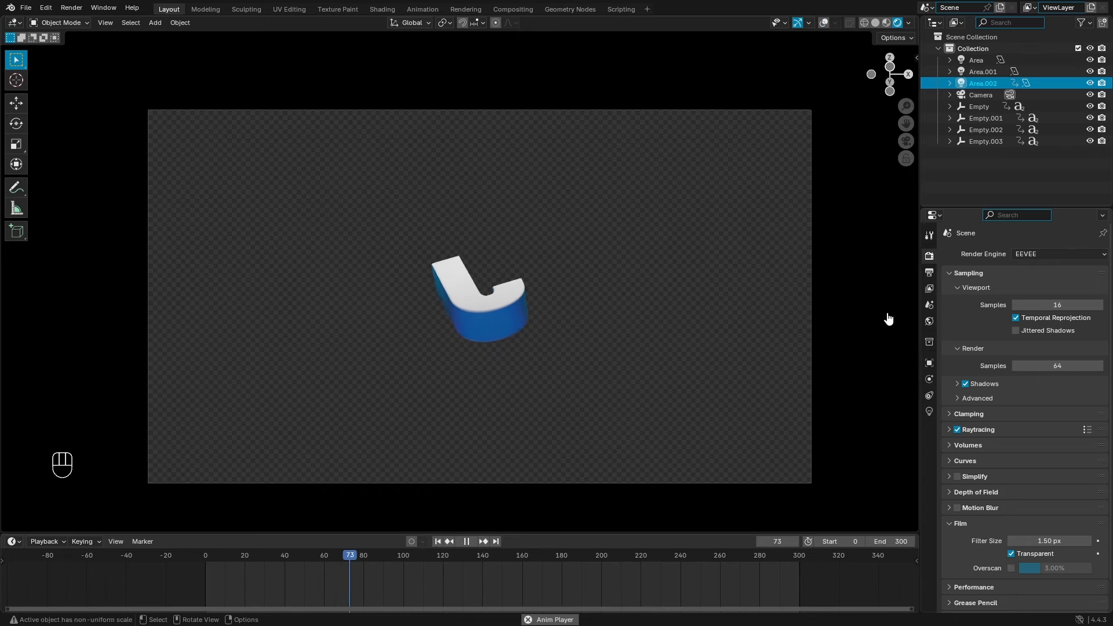